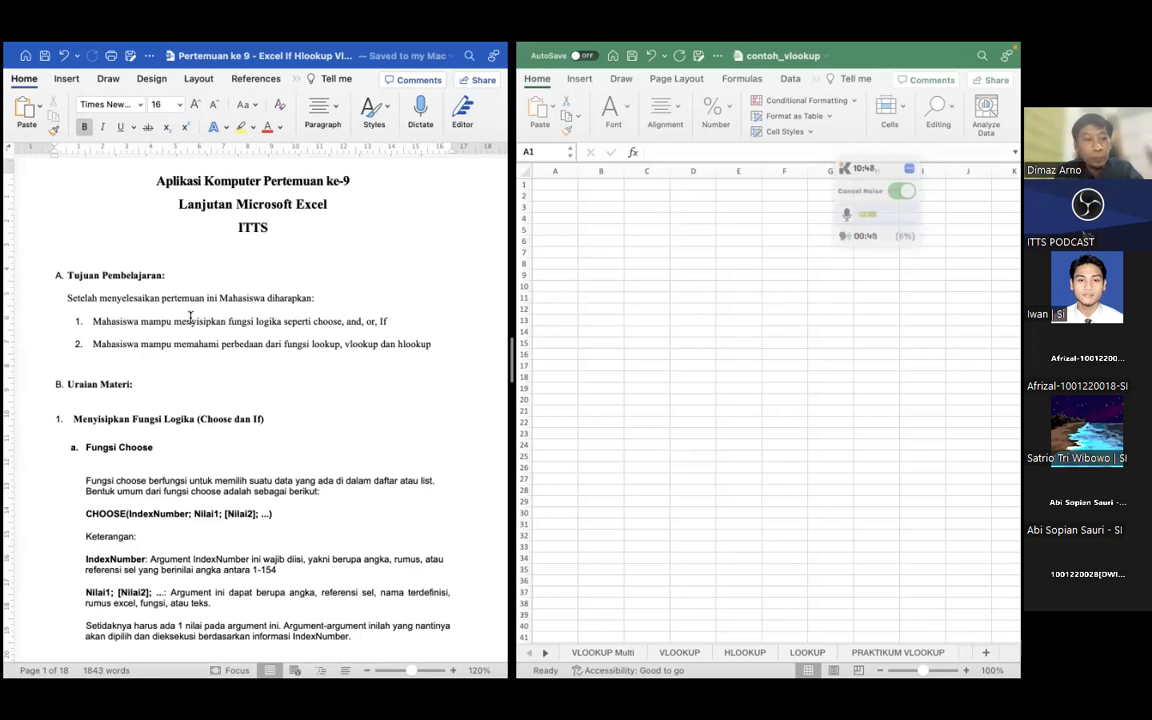
Review the document's learning objectives on logic and lookup functions and the "Menyisipkan Fungsi Logika (Choose dan If)" heading
scroll(190, 318, "down", 2)
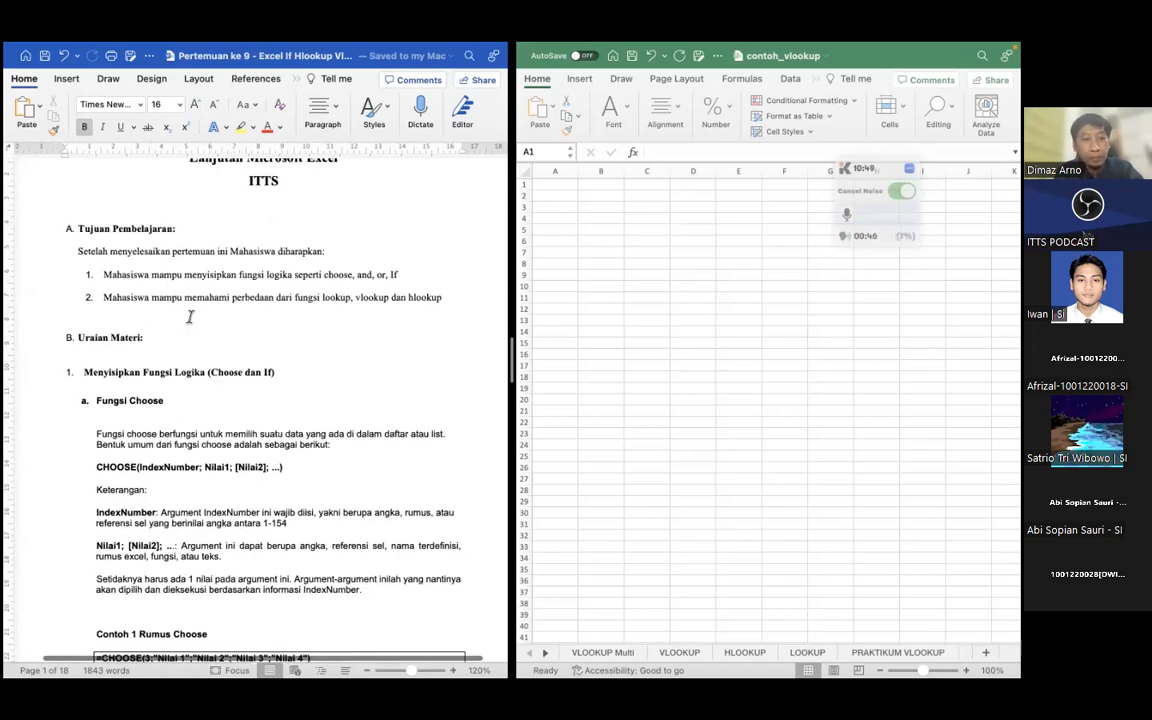
double_click(339, 274)
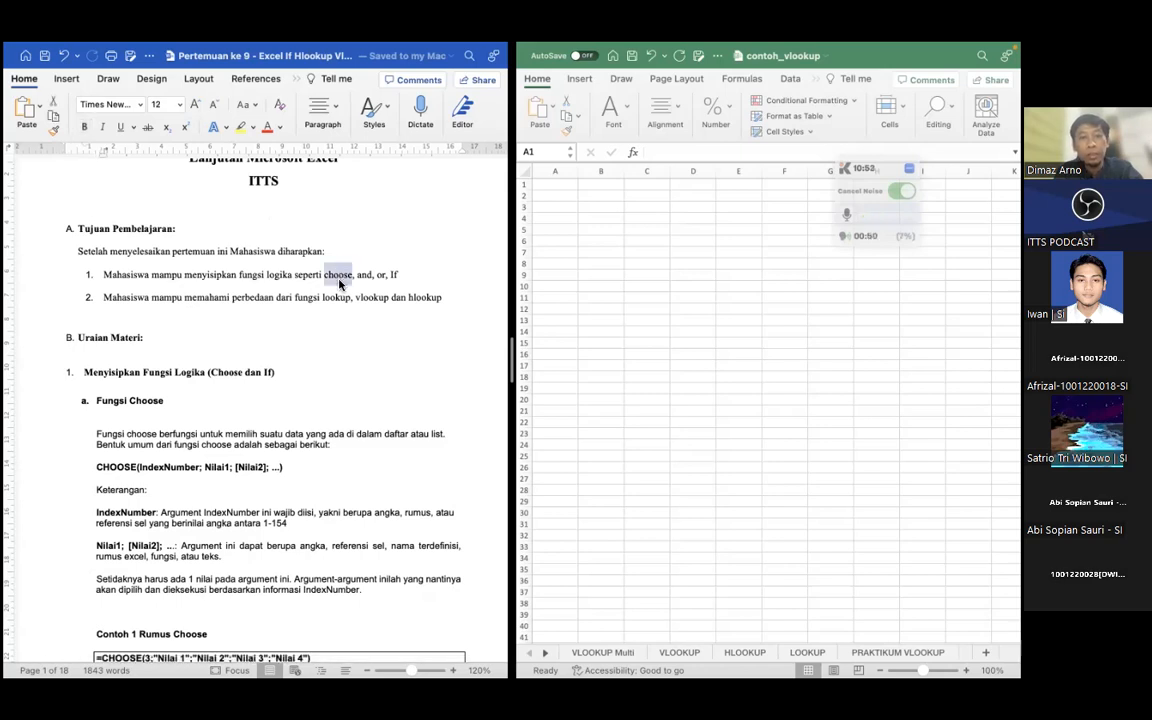
left_click(380, 274)
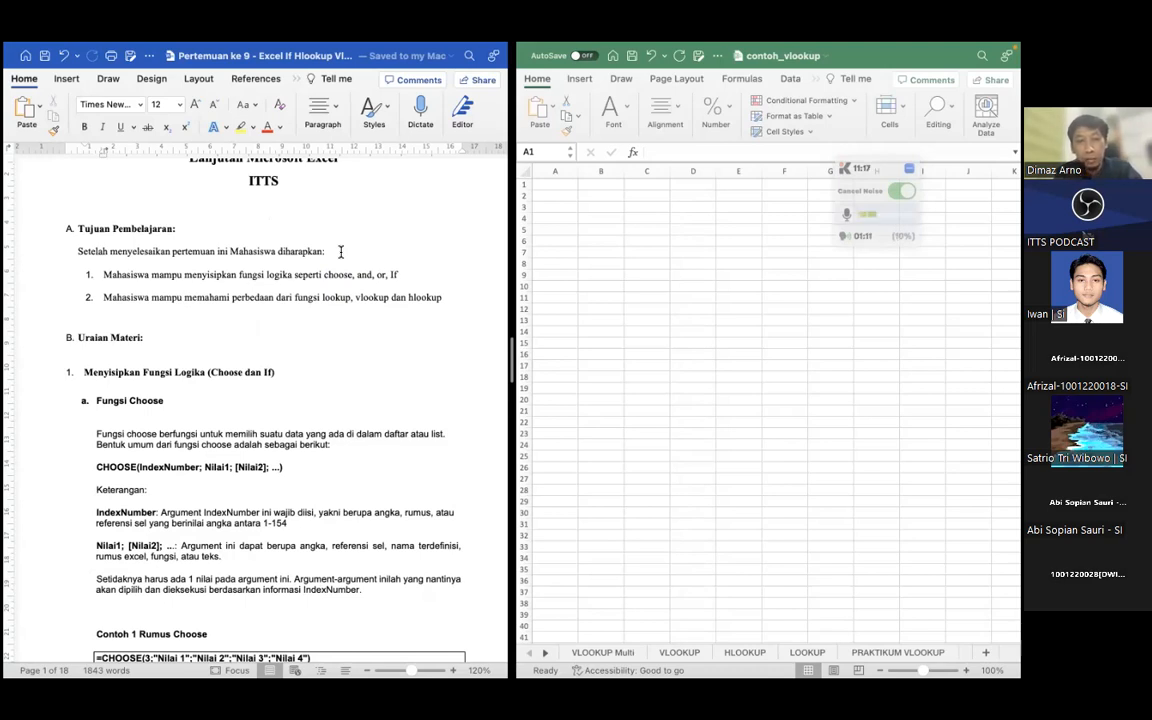
double_click(336, 297)
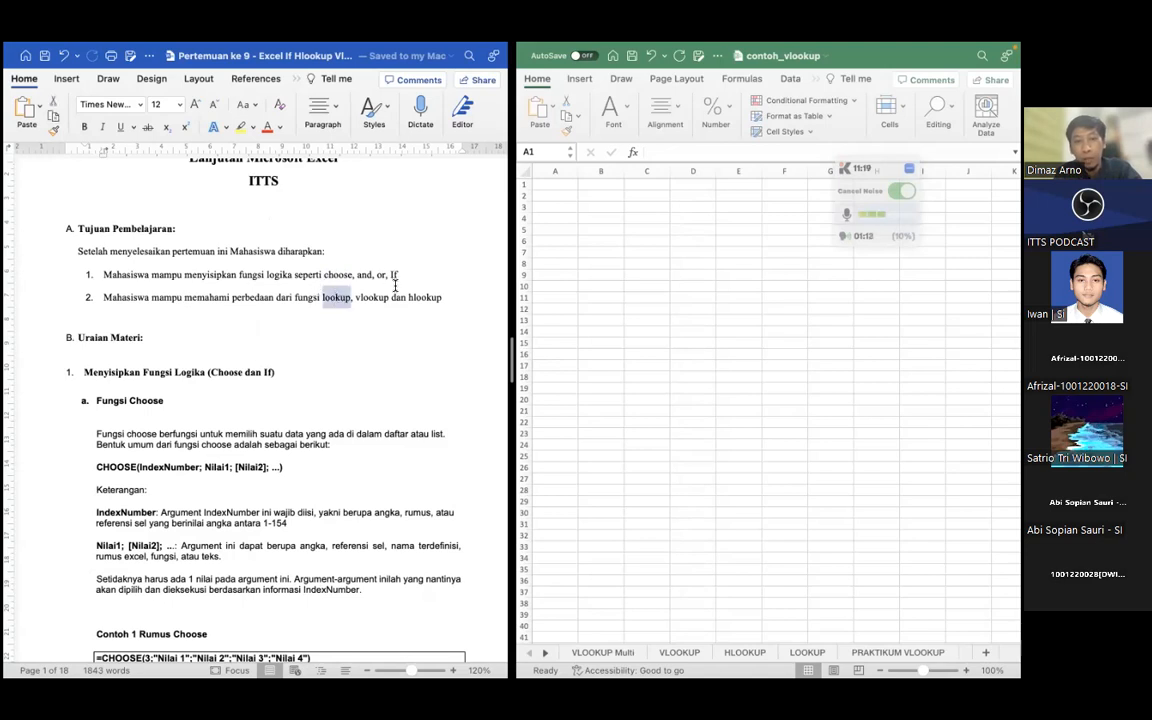
left_click(414, 296)
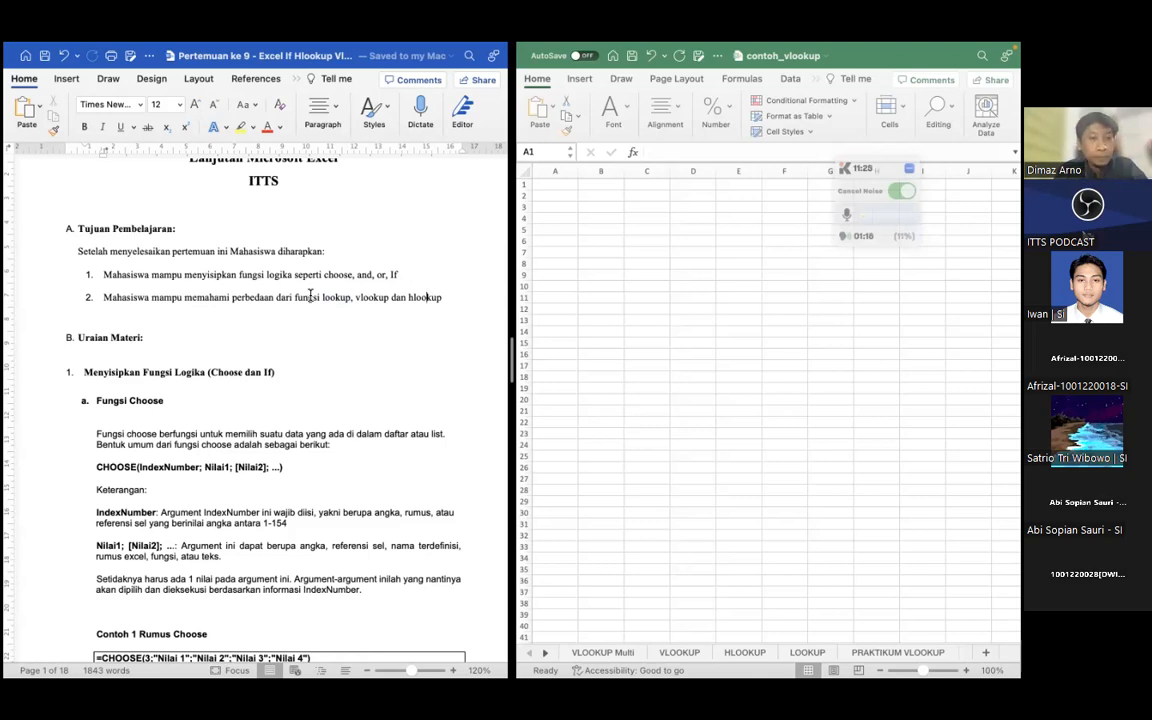
scroll(310, 294, "down", 2)
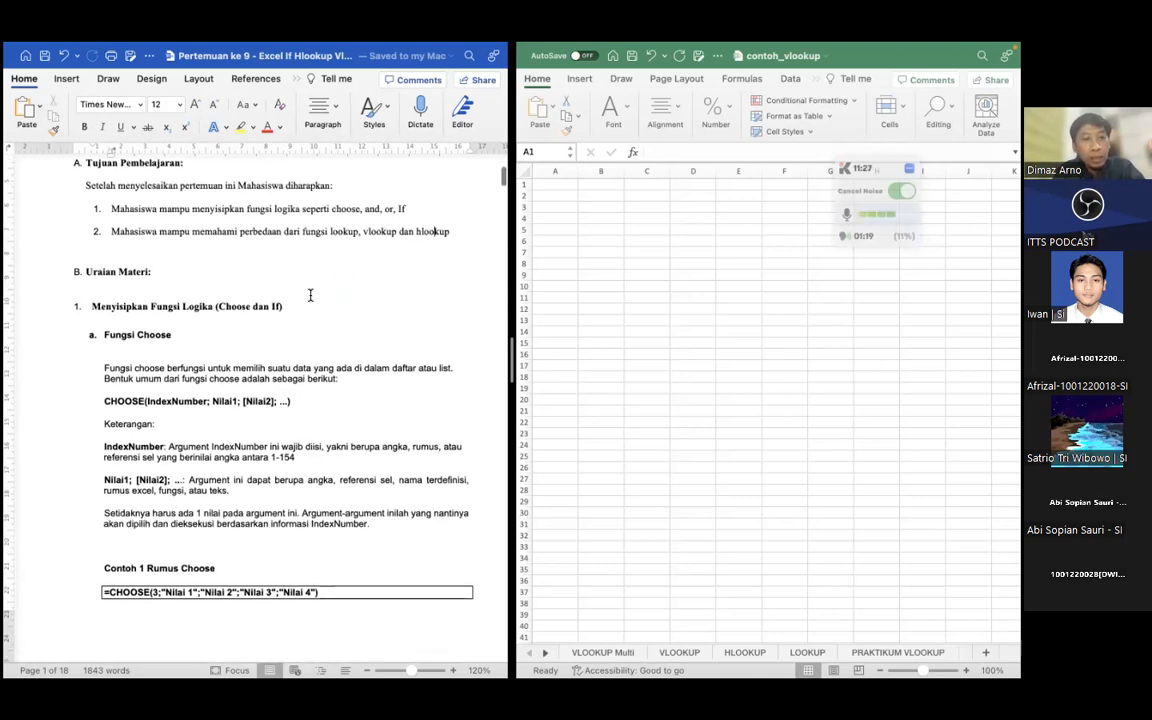
scroll(286, 319, "down", 1)
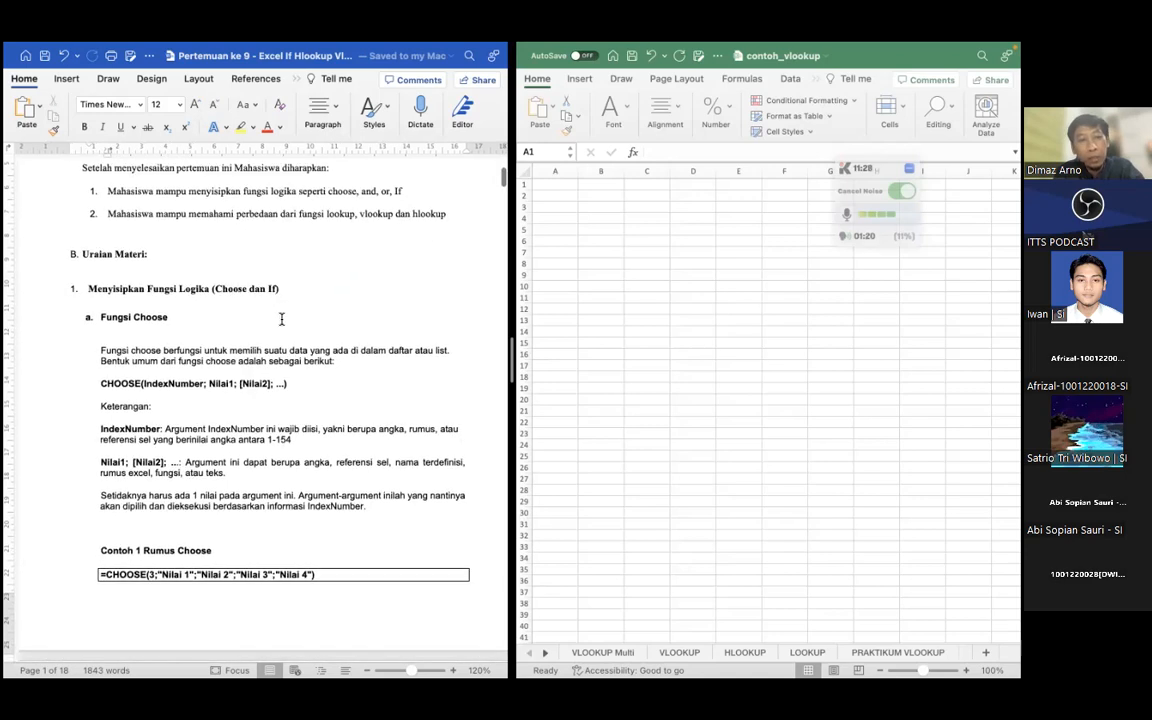
left_click(190, 316)
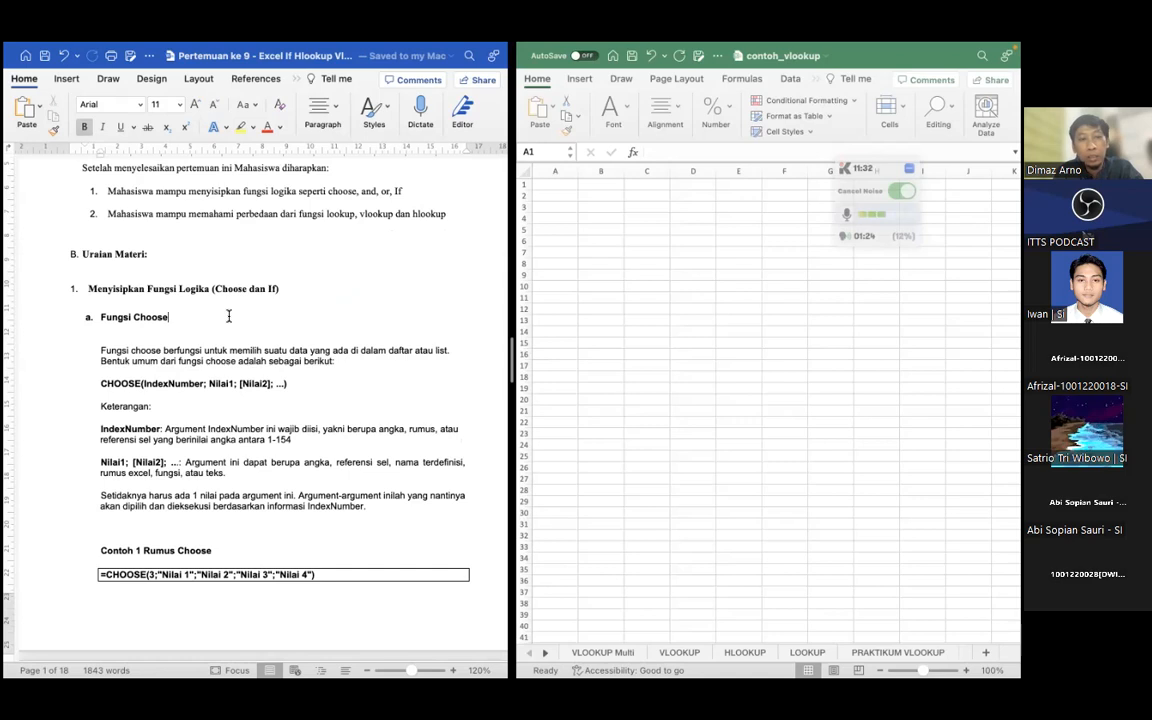
left_click(283, 289)
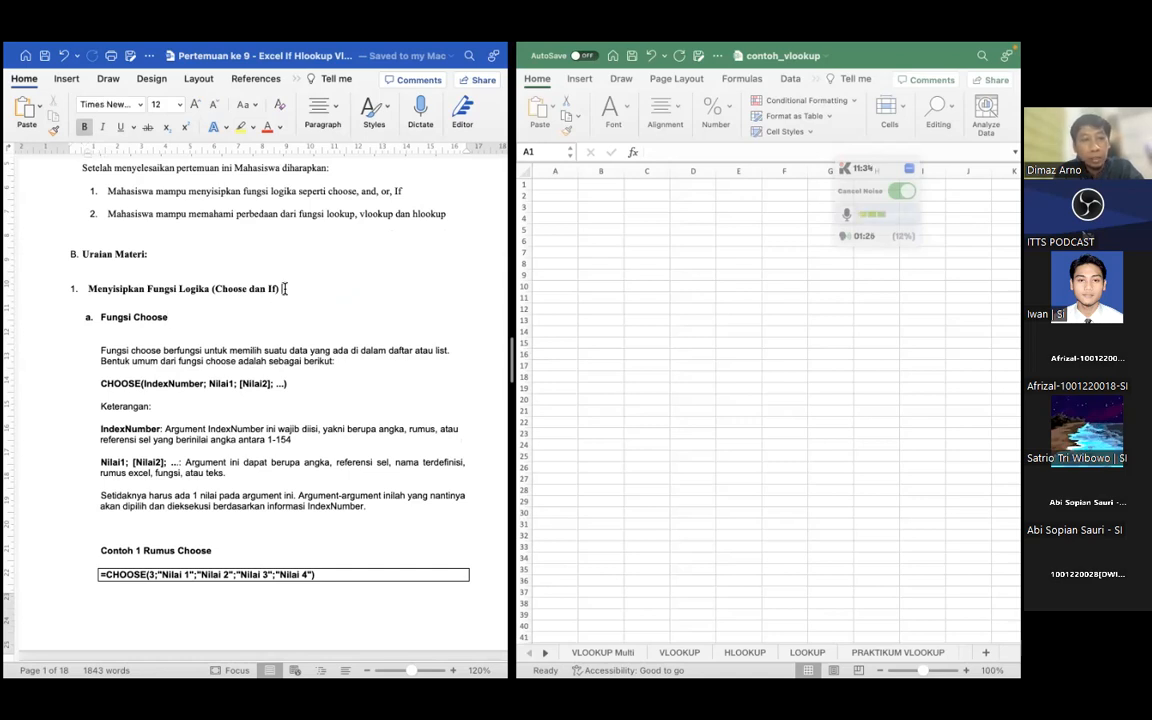
double_click(112, 289)
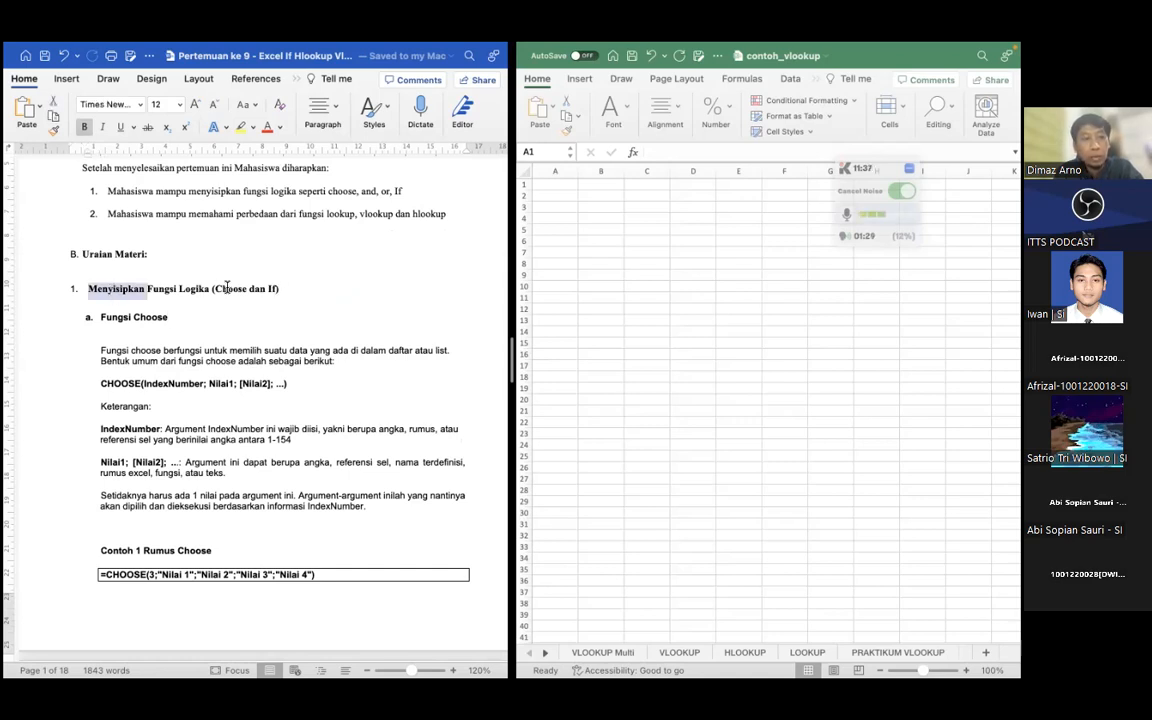
double_click(228, 289)
left_click(205, 318)
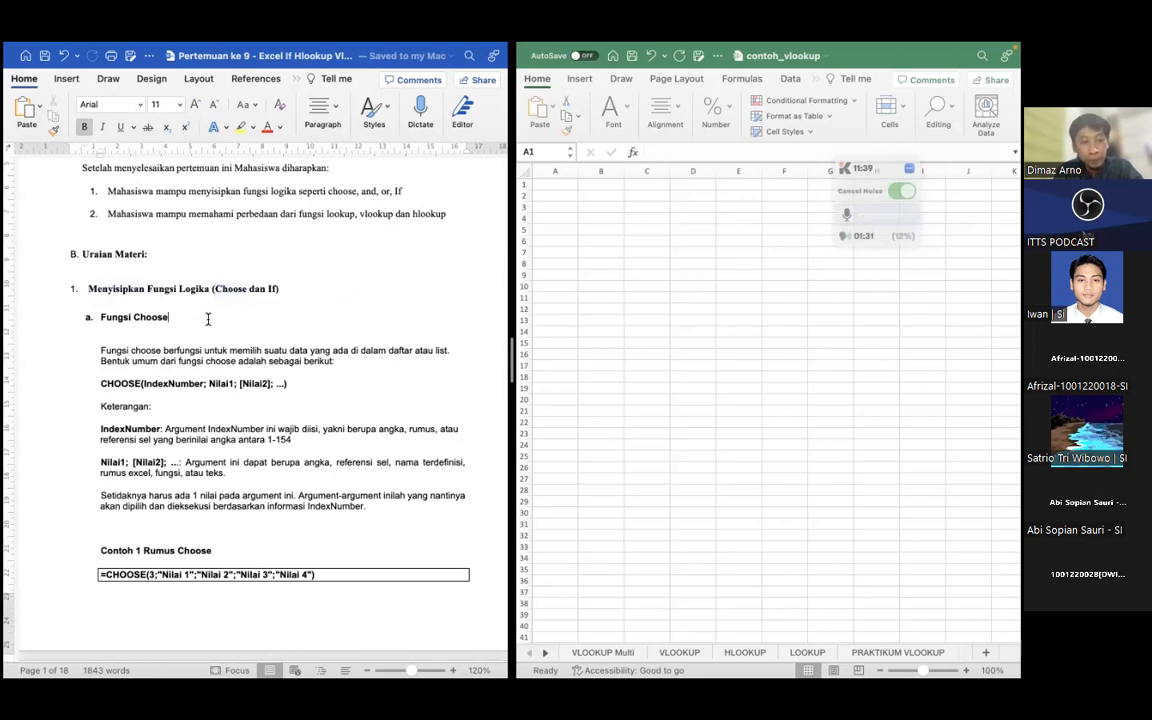
Read the Fungsi Choose section, covering the general syntax, the IndexNumber and Nilai arguments, and the first example formula
scroll(208, 318, "down", 2)
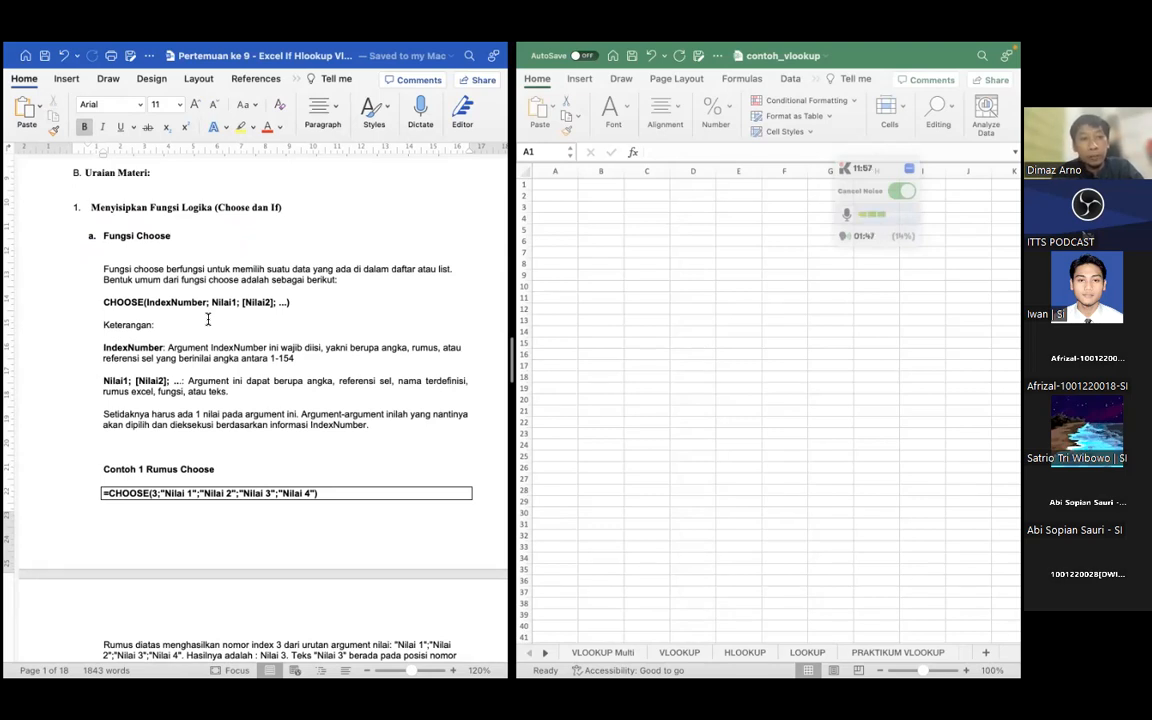
double_click(123, 301)
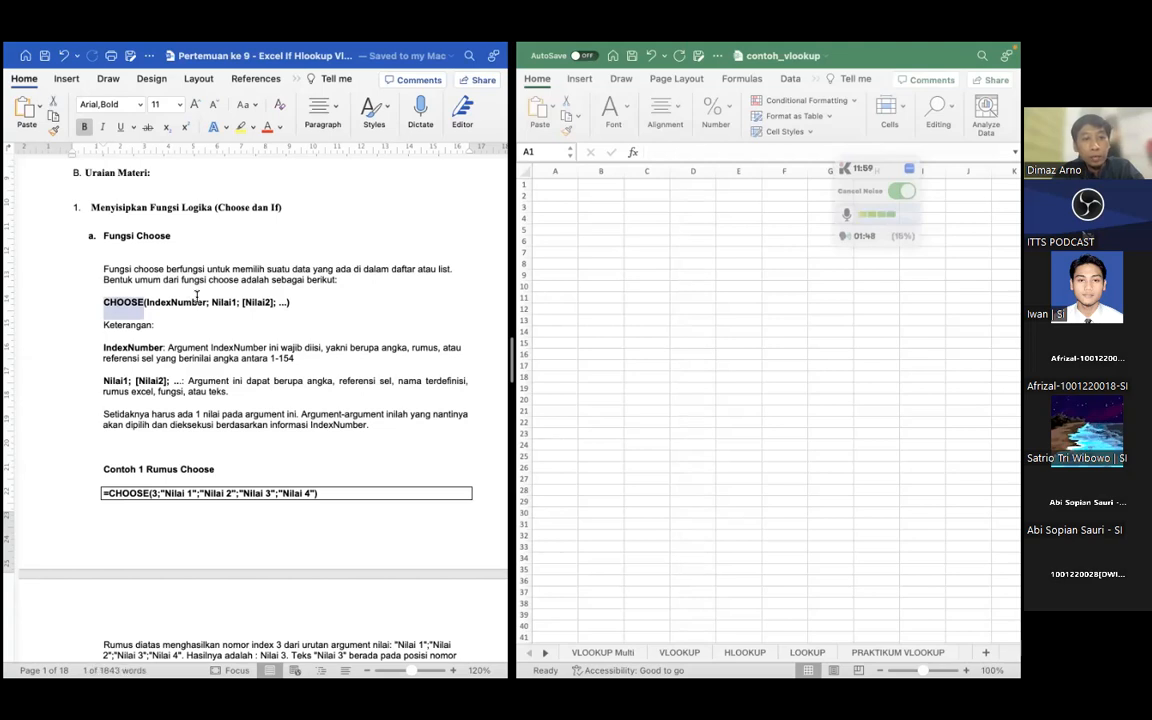
left_click(291, 302)
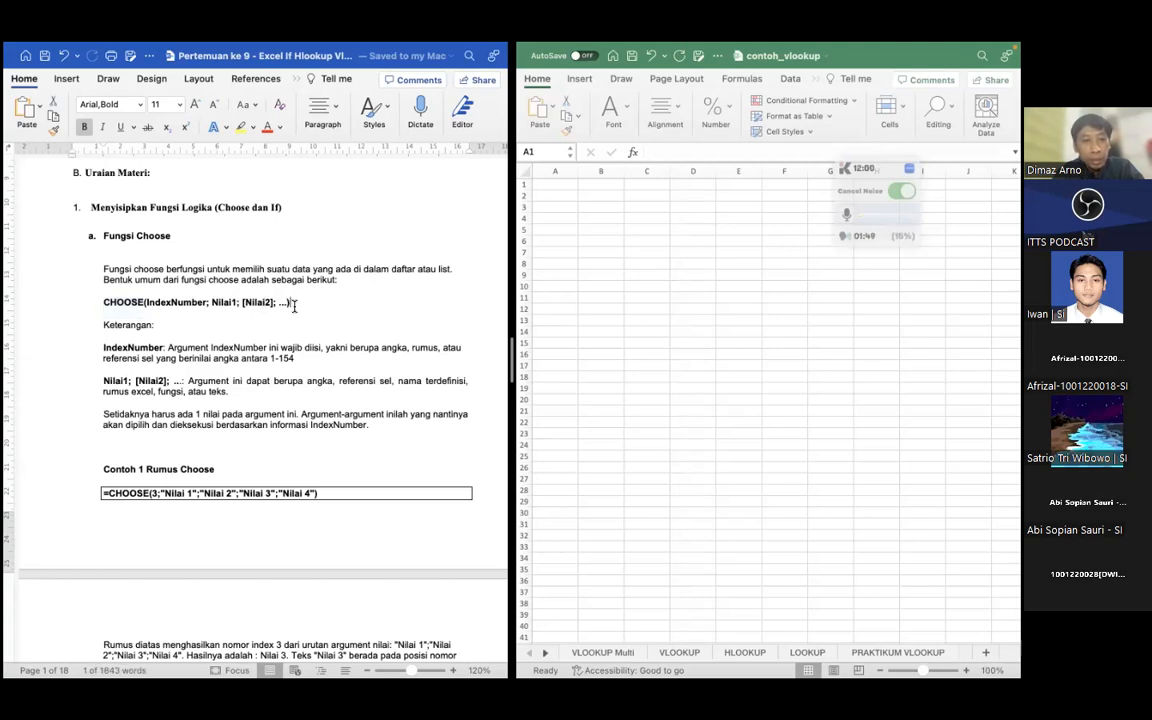
double_click(112, 300)
left_click(132, 305)
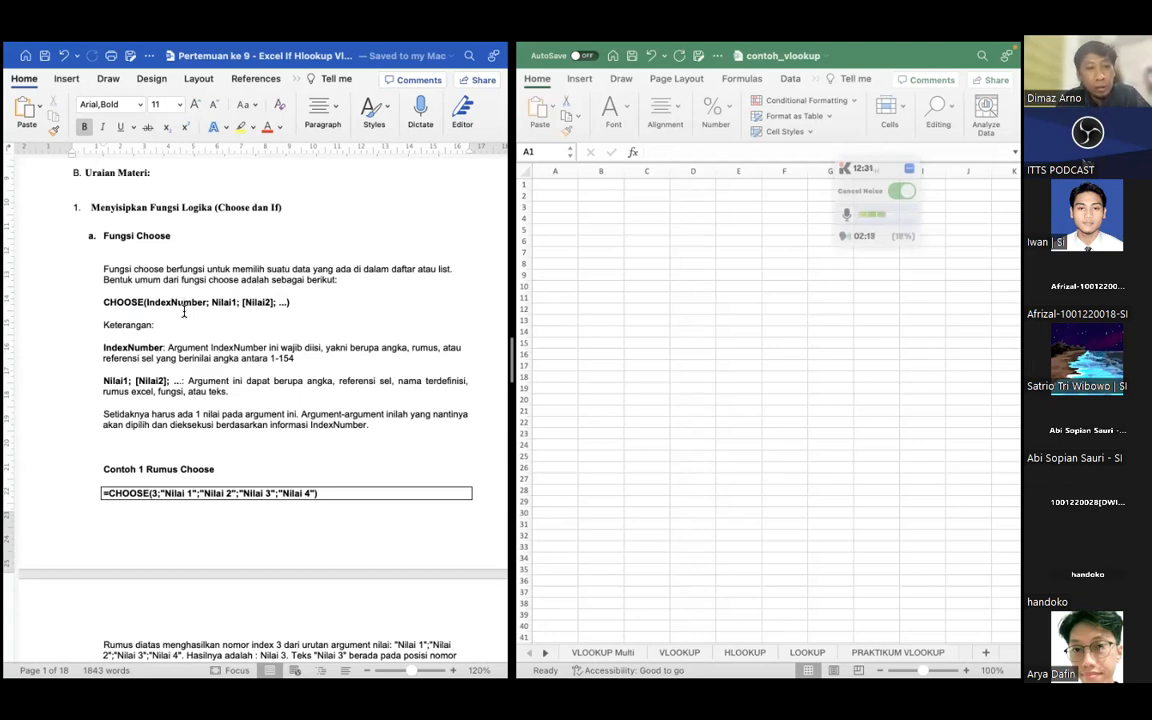
scroll(183, 312, "down", 3)
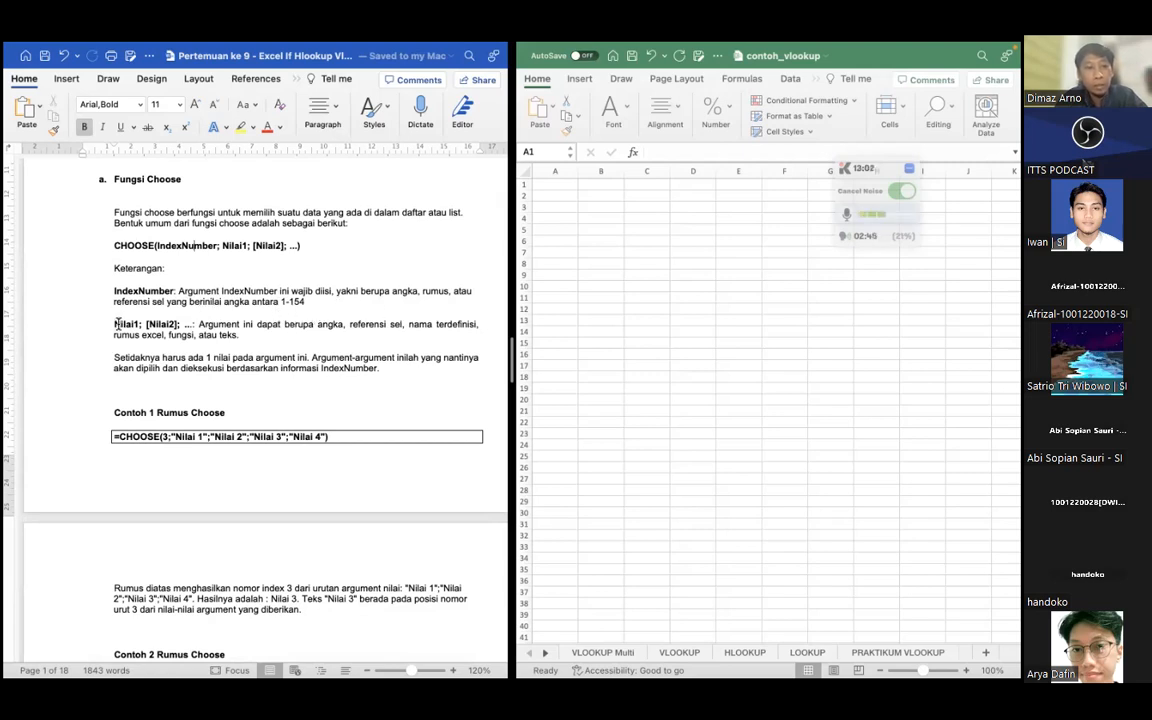
left_click(261, 333)
scroll(160, 315, "down", 1)
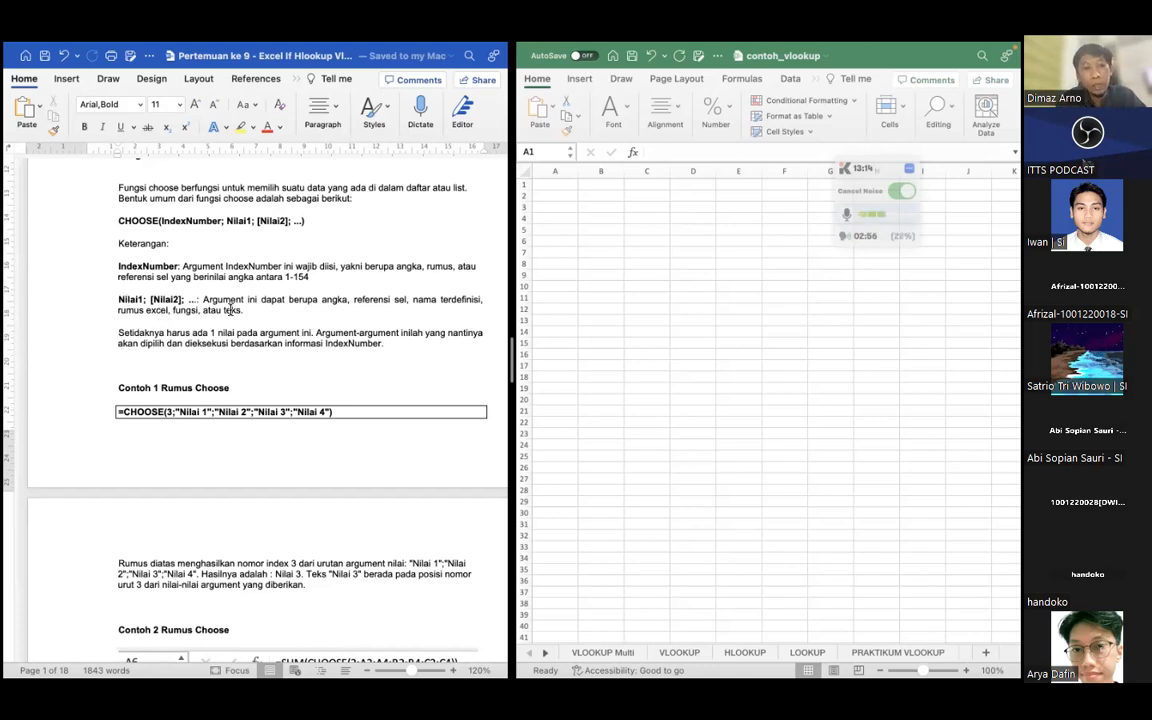
scroll(230, 310, "right", 2)
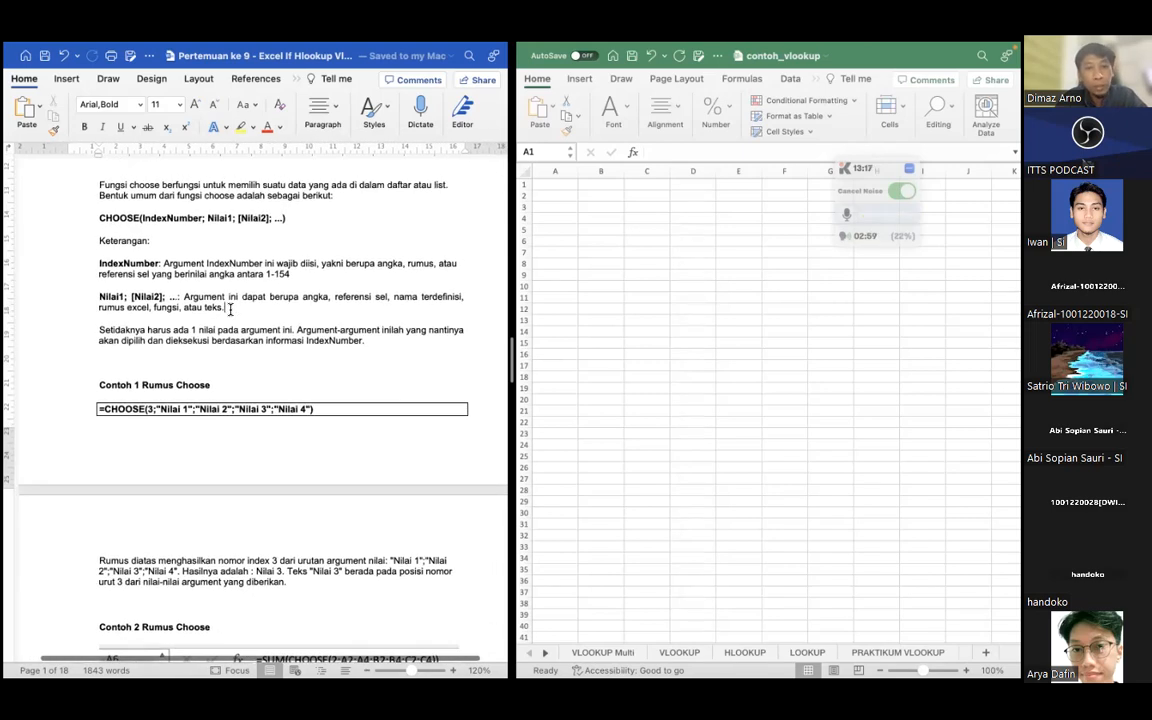
scroll(230, 310, "down", 1)
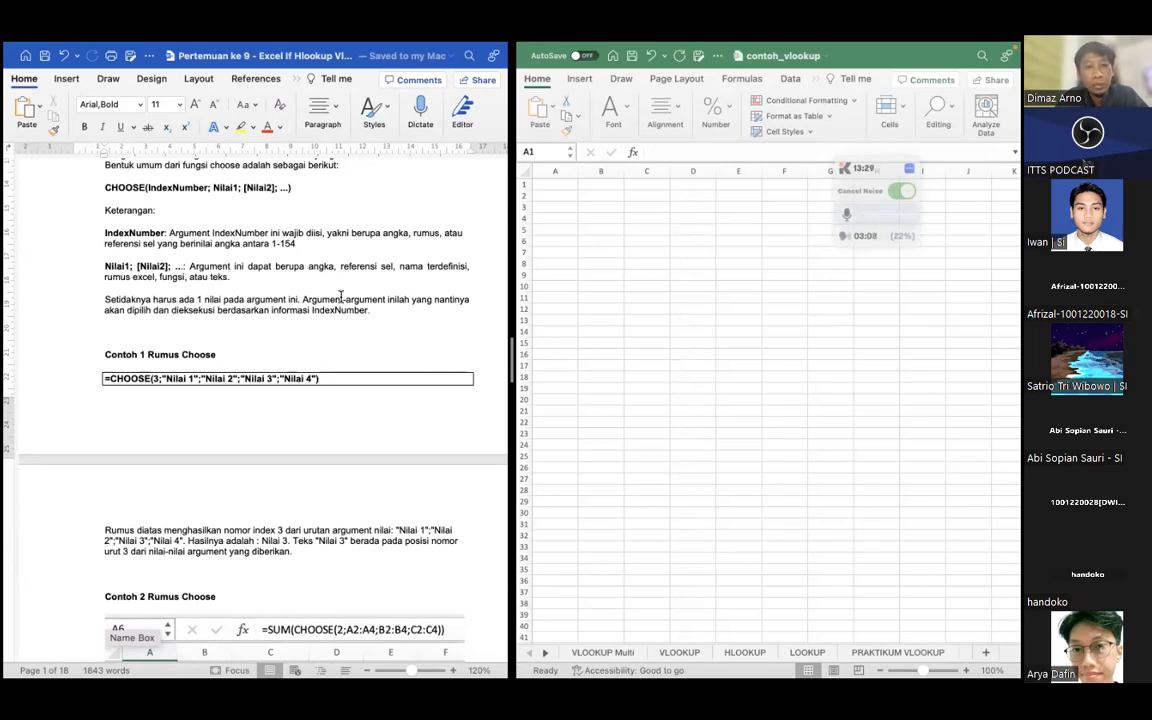
scroll(267, 330, "down", 2)
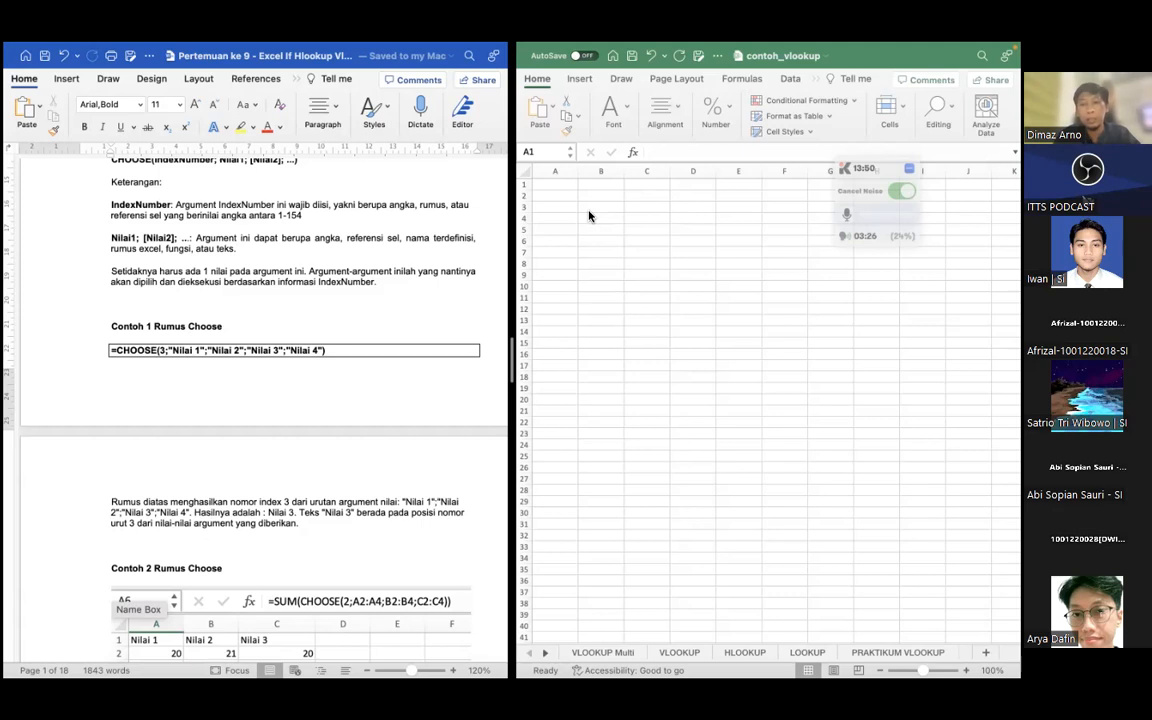
Enter the label "Fungsi CHOOSE" in cell A3 of the contoh_vlookup workbook
left_click(557, 209)
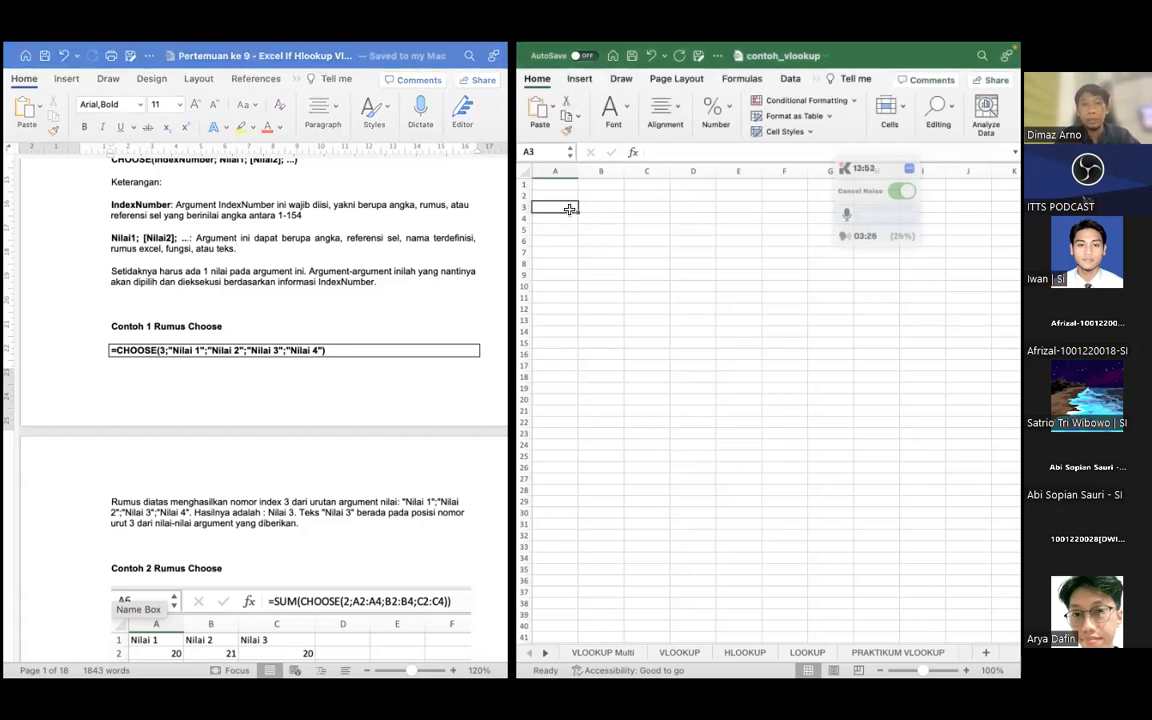
type("Fungsi")
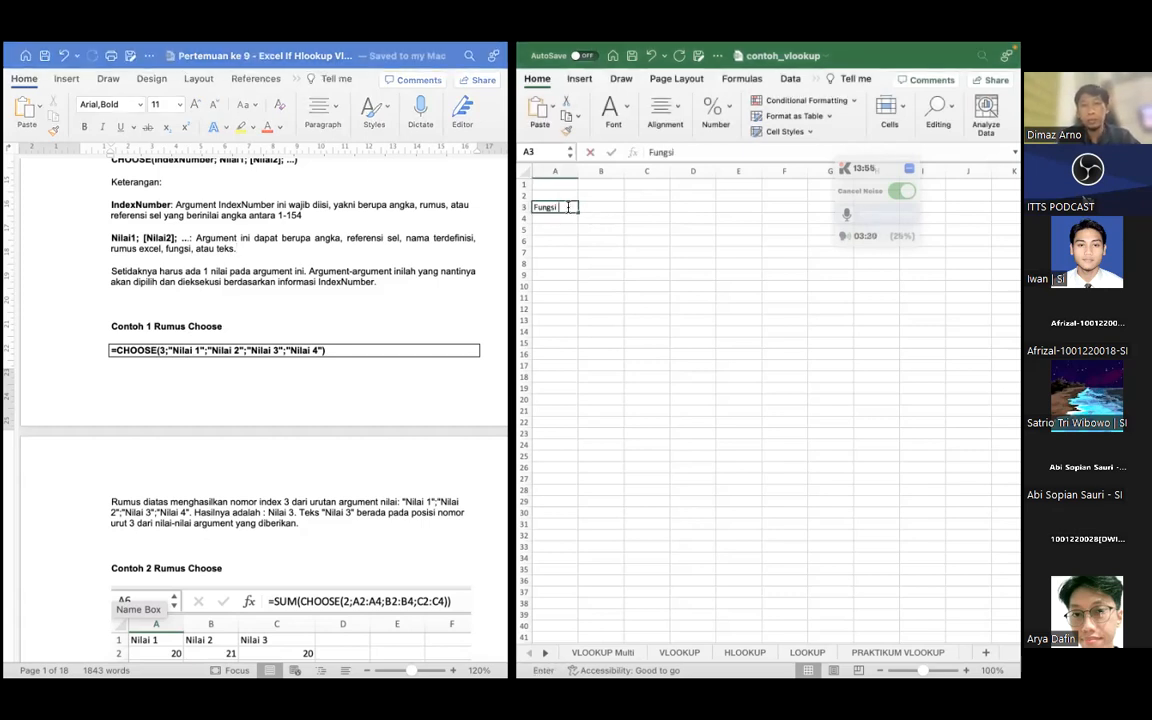
type(" CHOOSE")
left_click(607, 250)
Begin a CHOOSE formula in cell A5 with 2 as the index number
left_click(556, 229)
left_click(660, 152)
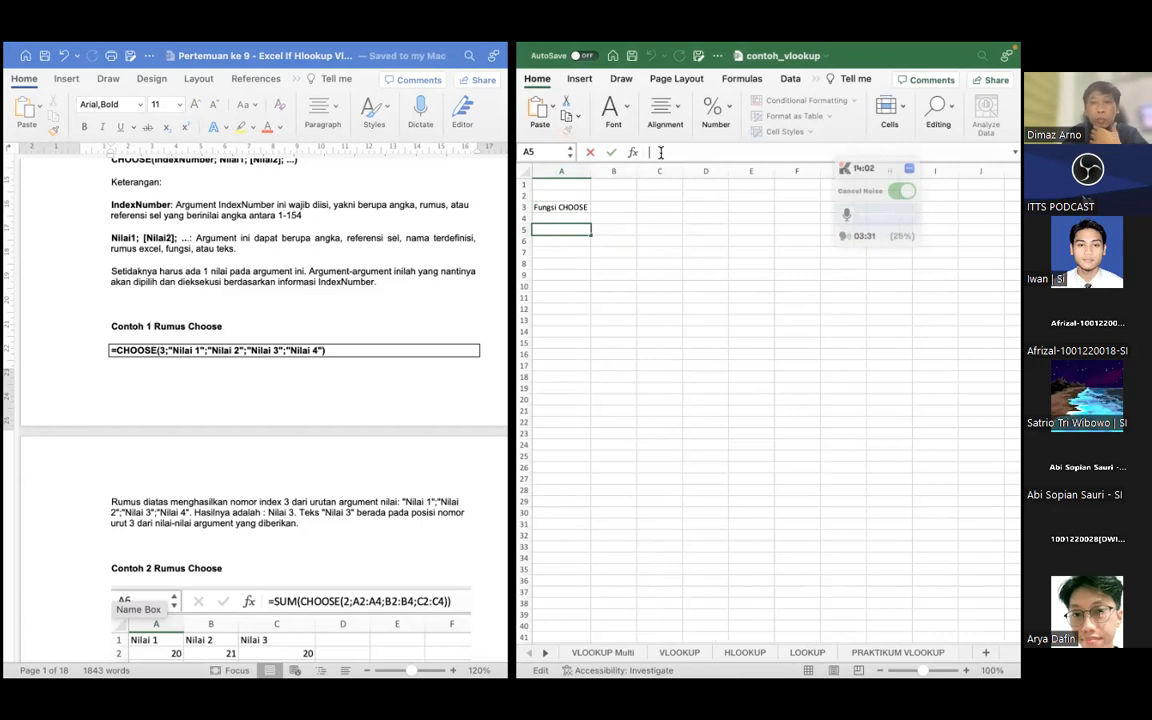
type("=")
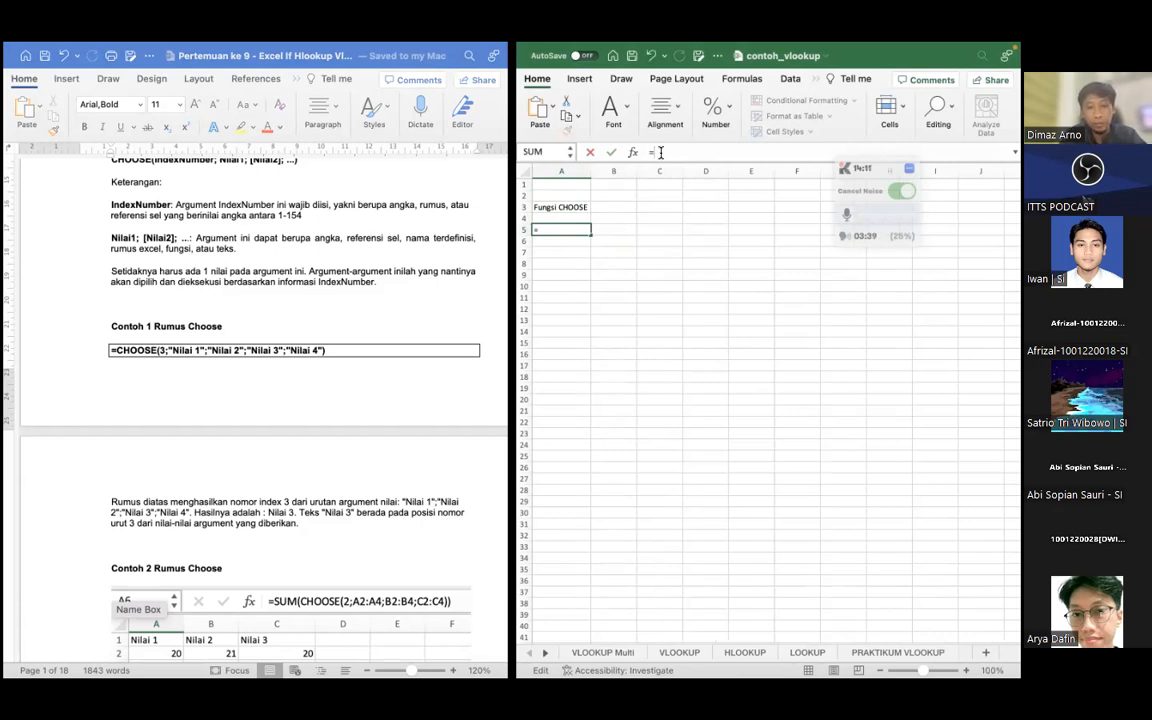
type("CHOO")
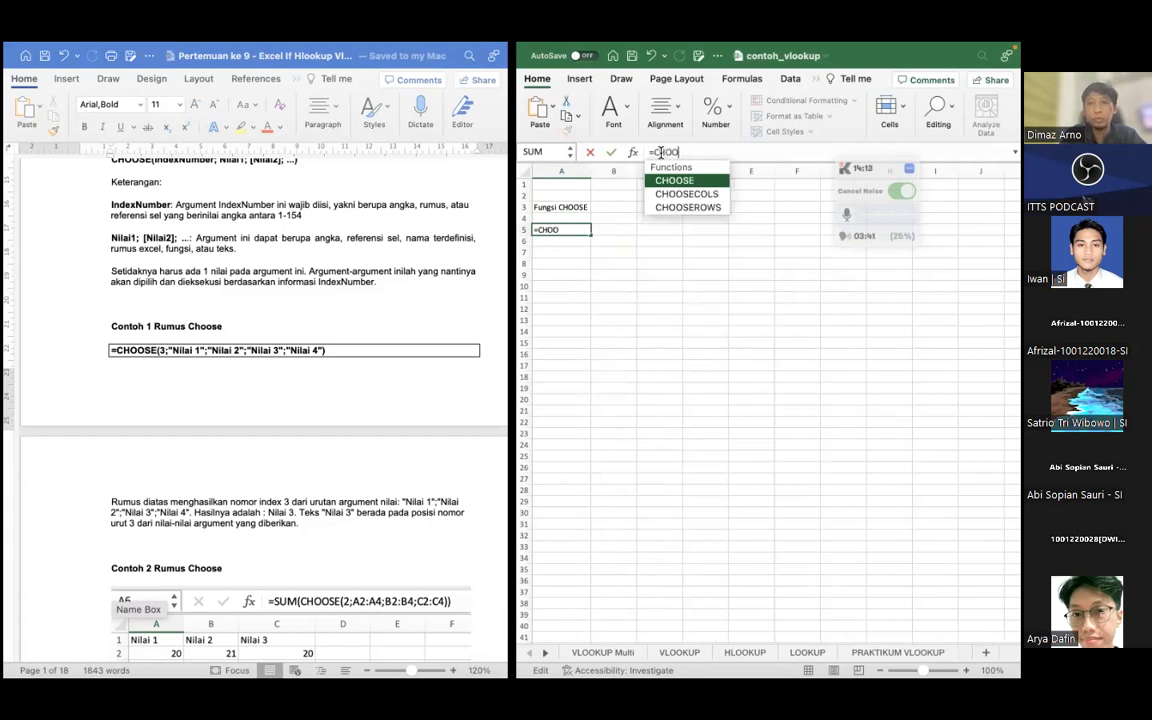
key("Tab")
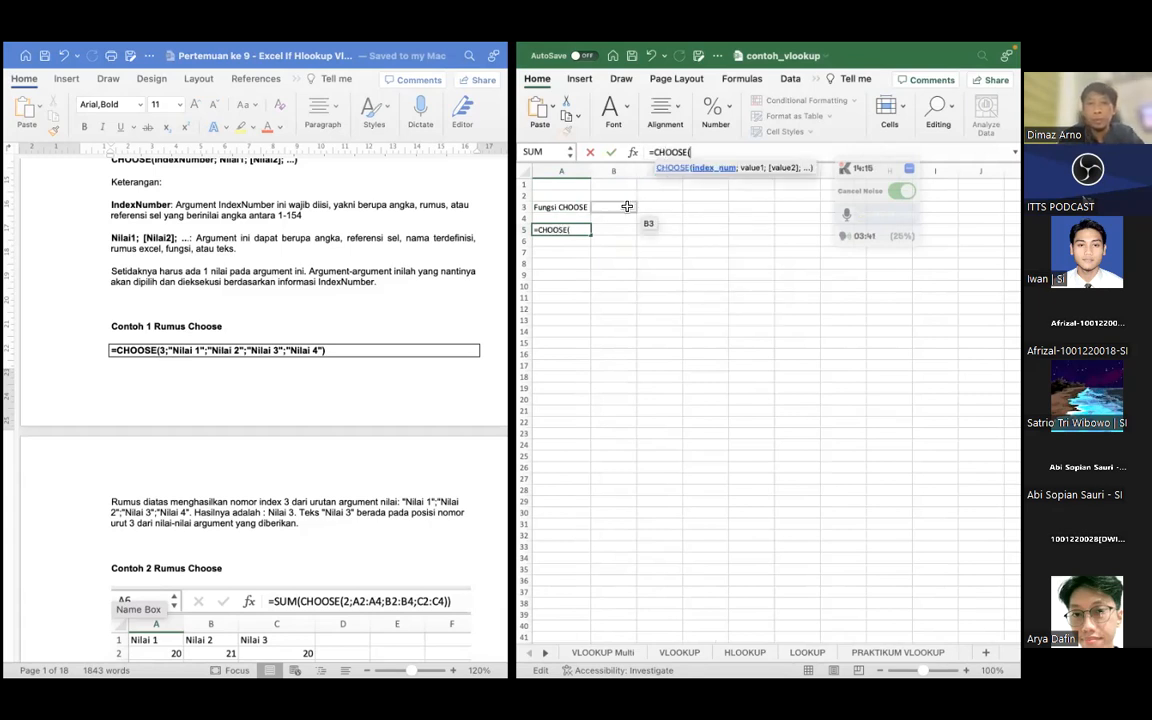
left_click(579, 230)
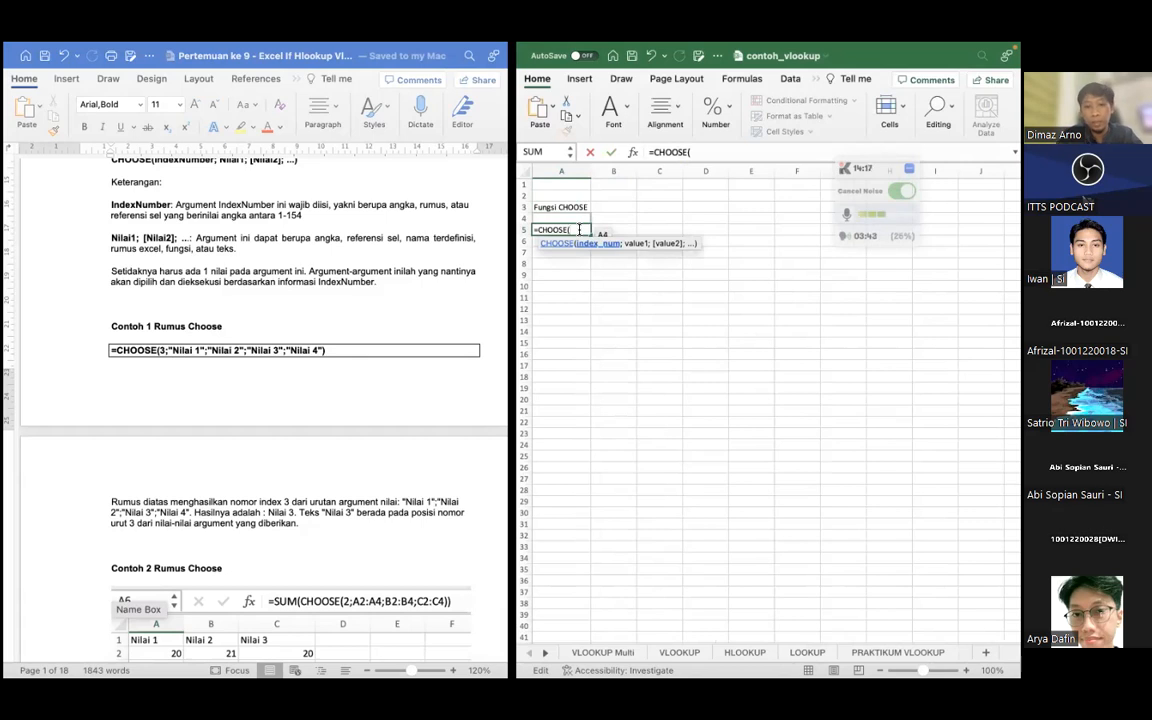
type("2;")
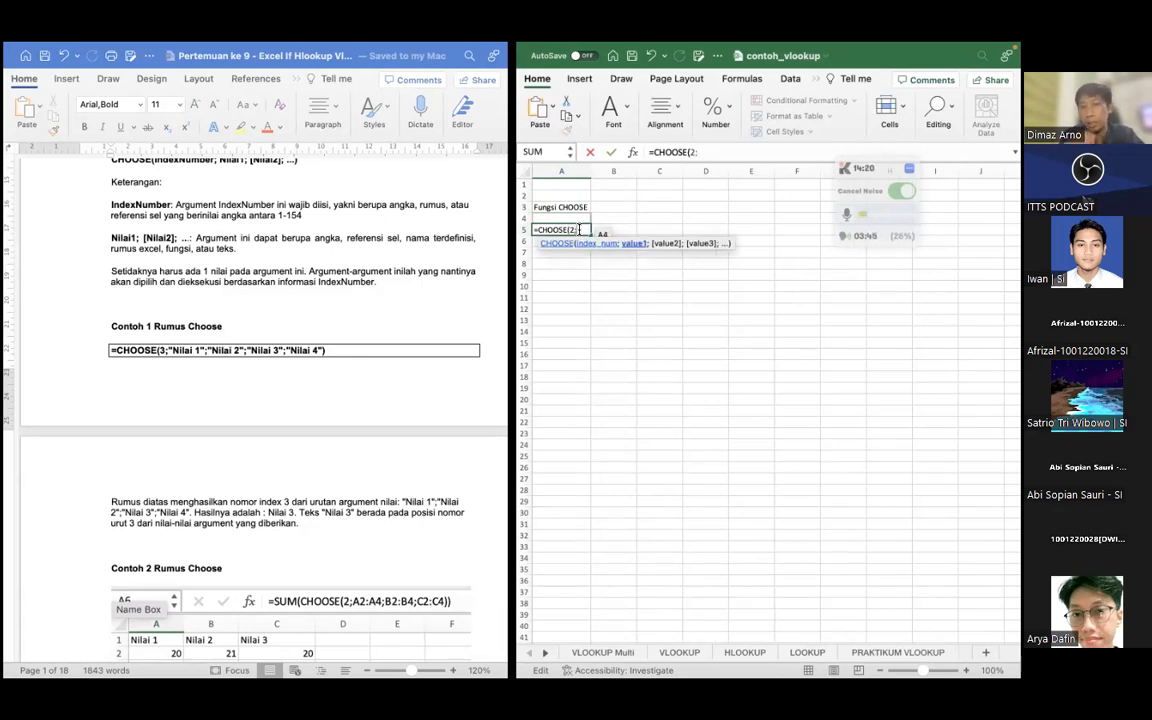
type("\"")
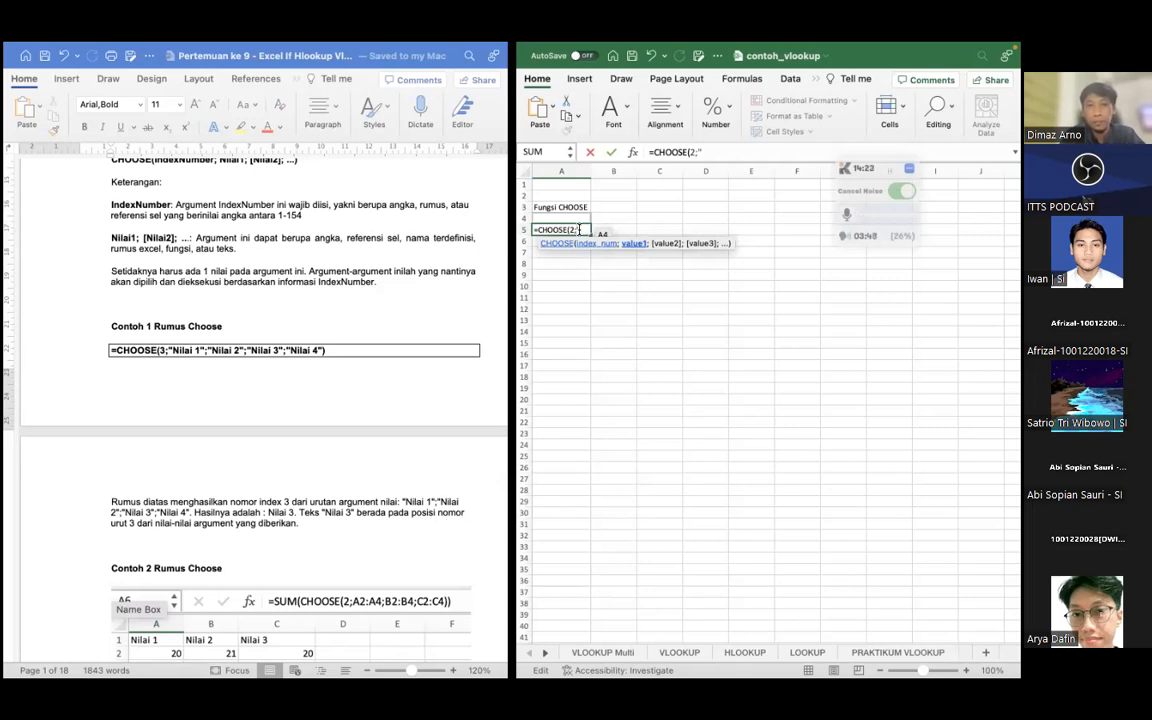
type("A")
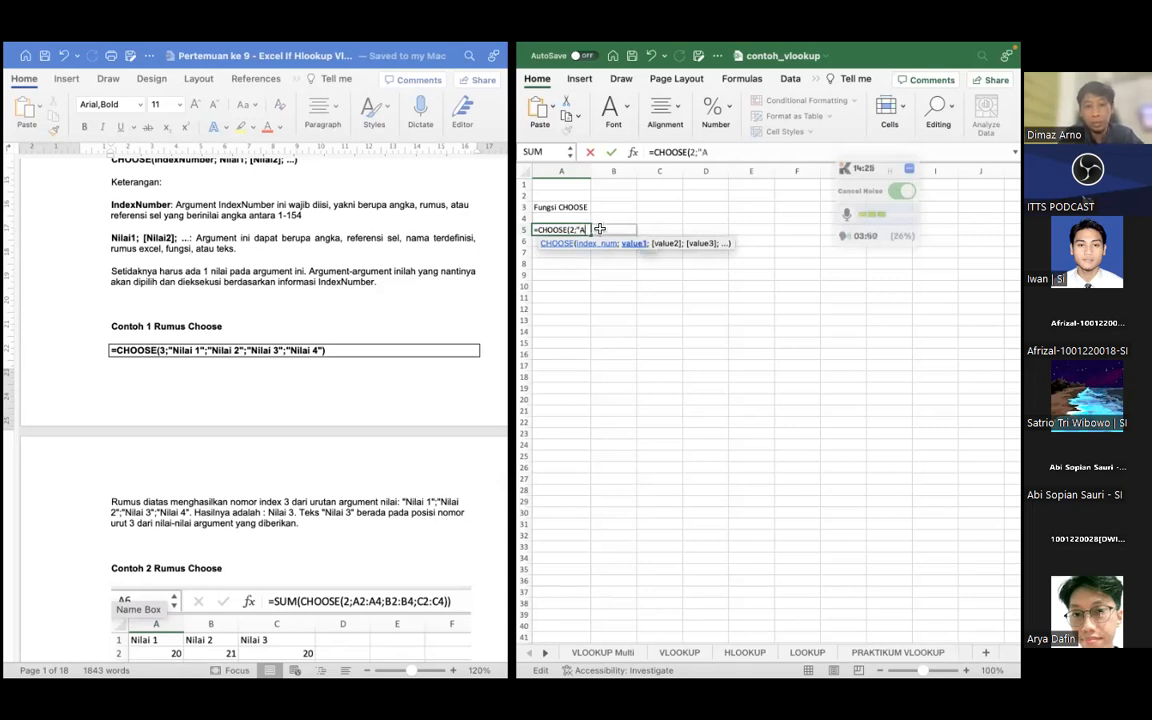
type("1")
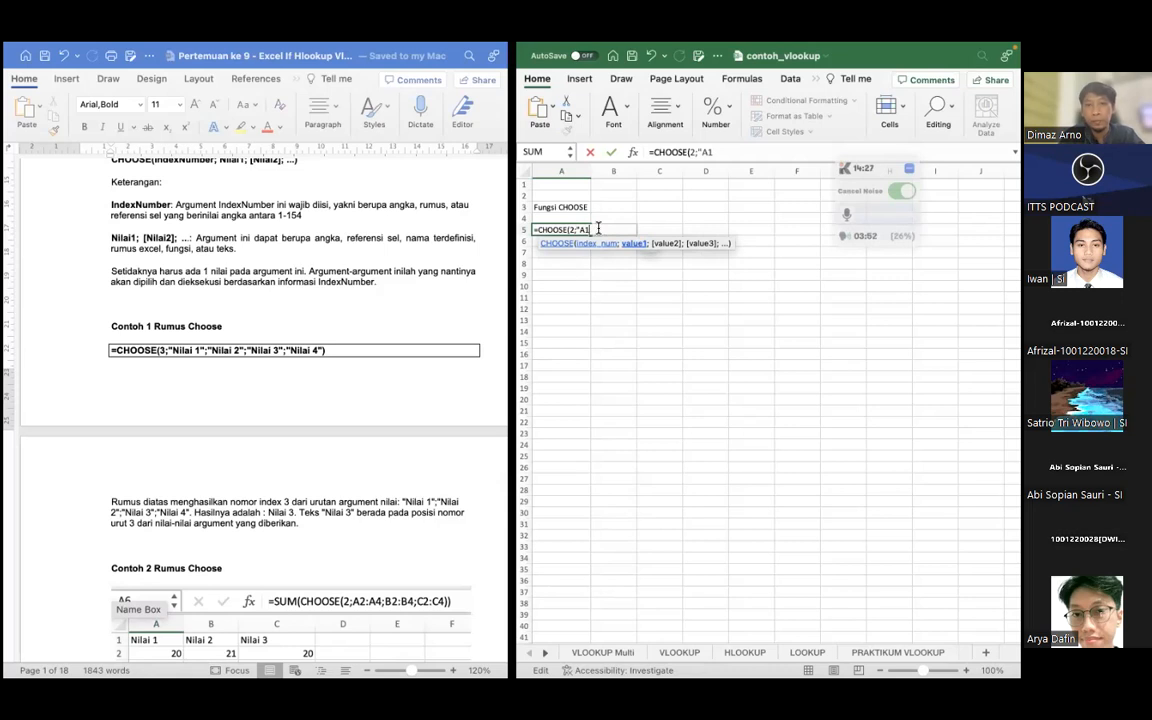
type("\"")
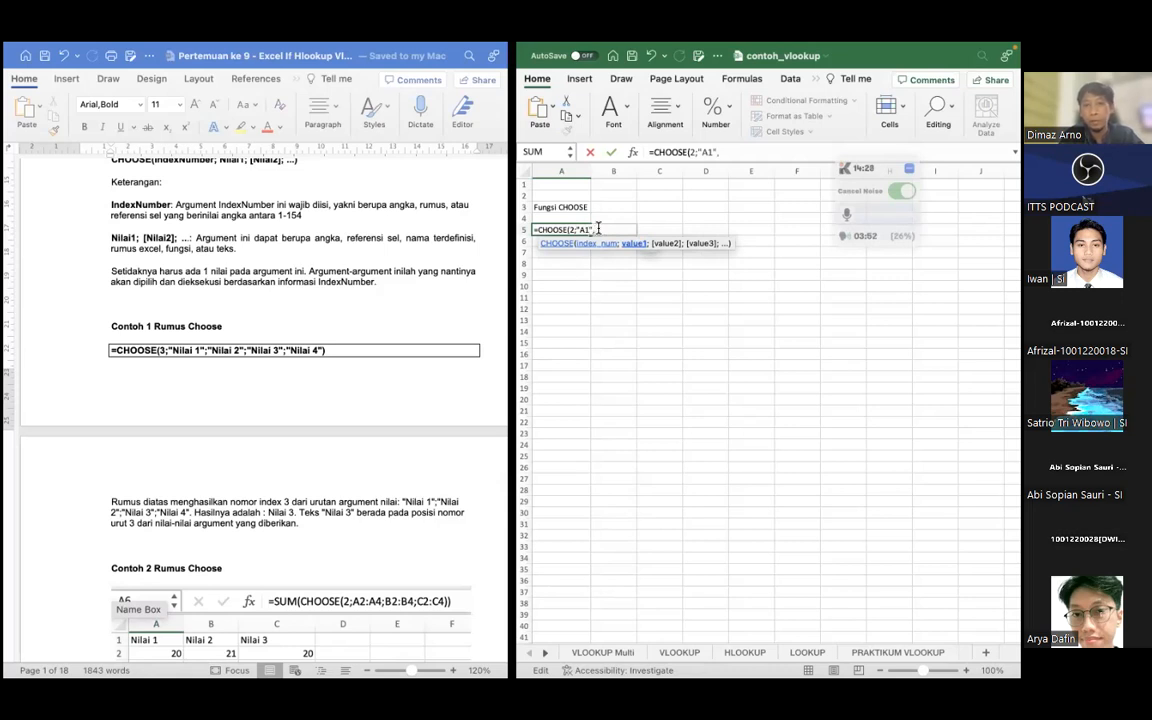
type(";")
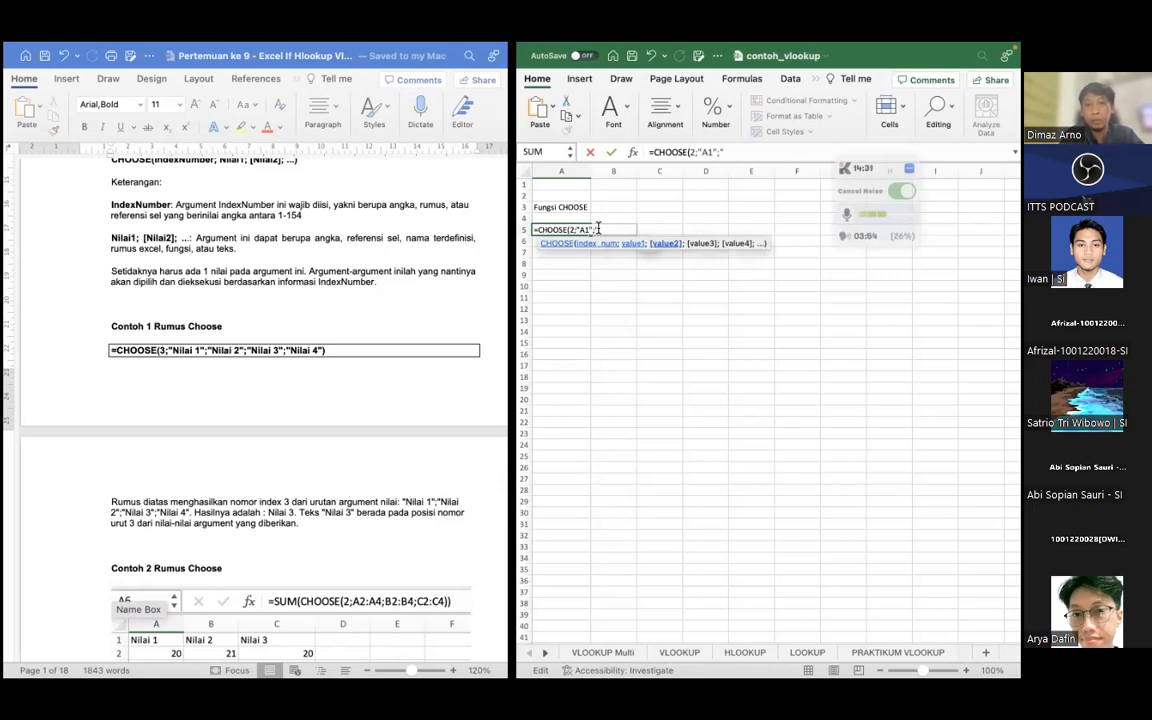
type("\"A2\";\"A")
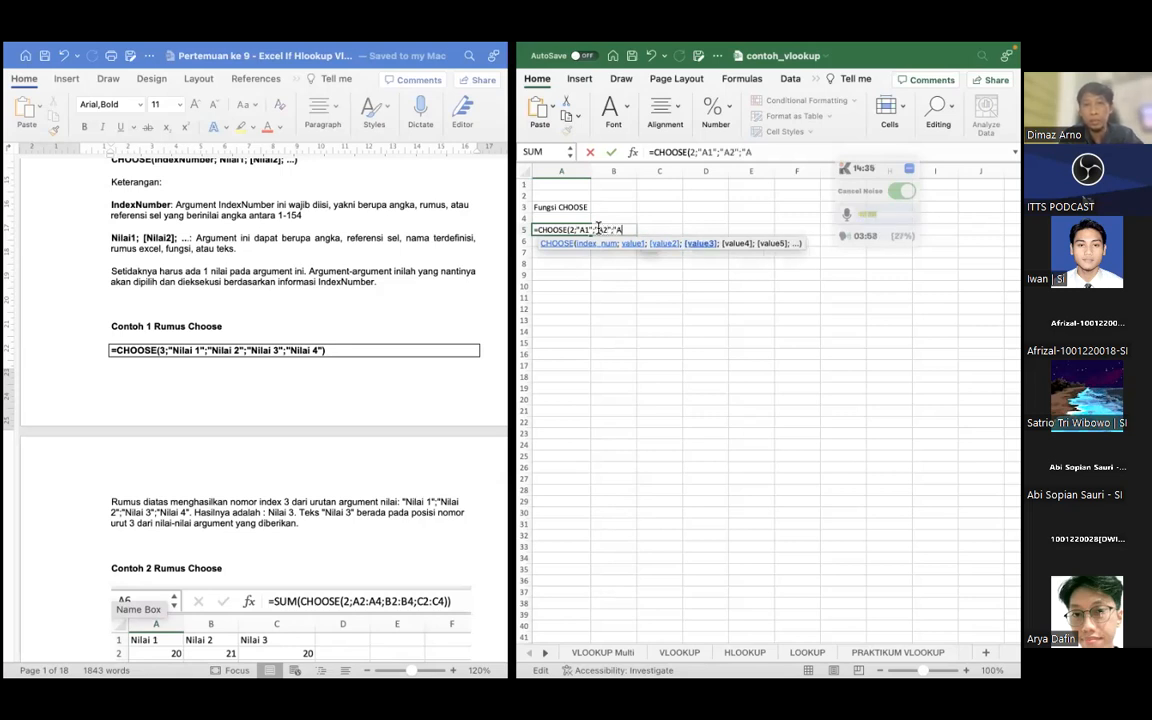
type("3\")")
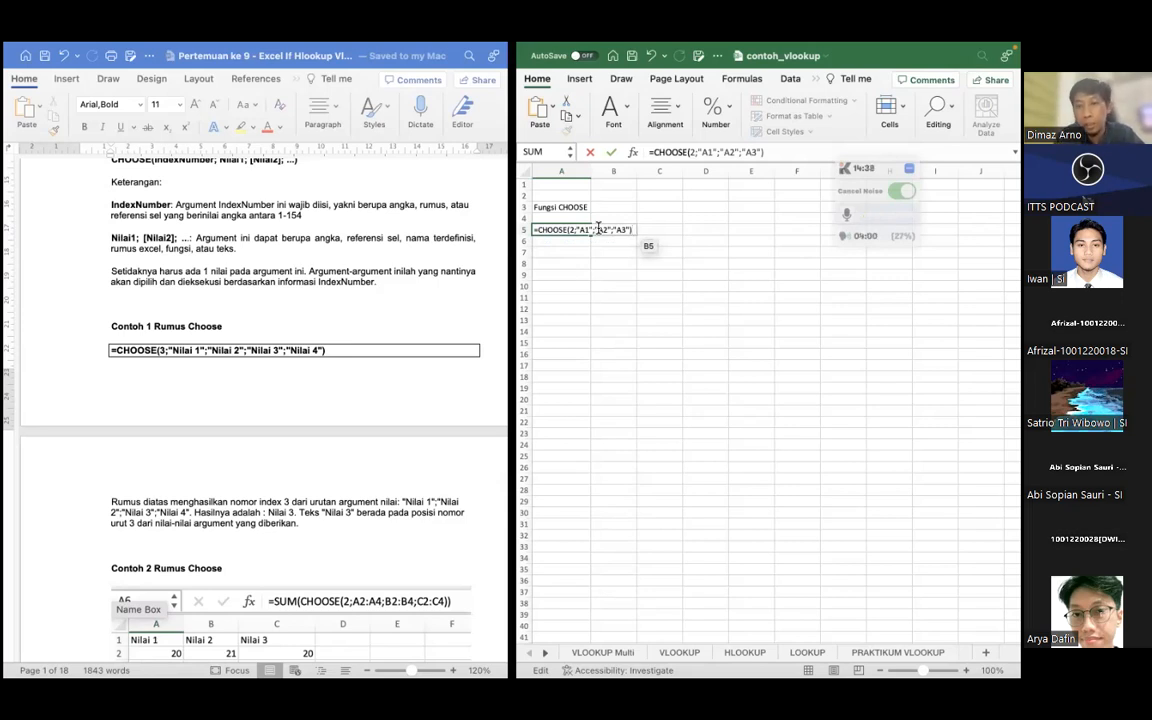
Complete the CHOOSE formula in cell A5 with the text values "A1", "A2" and "A3"
key("Return")
left_click(549, 230)
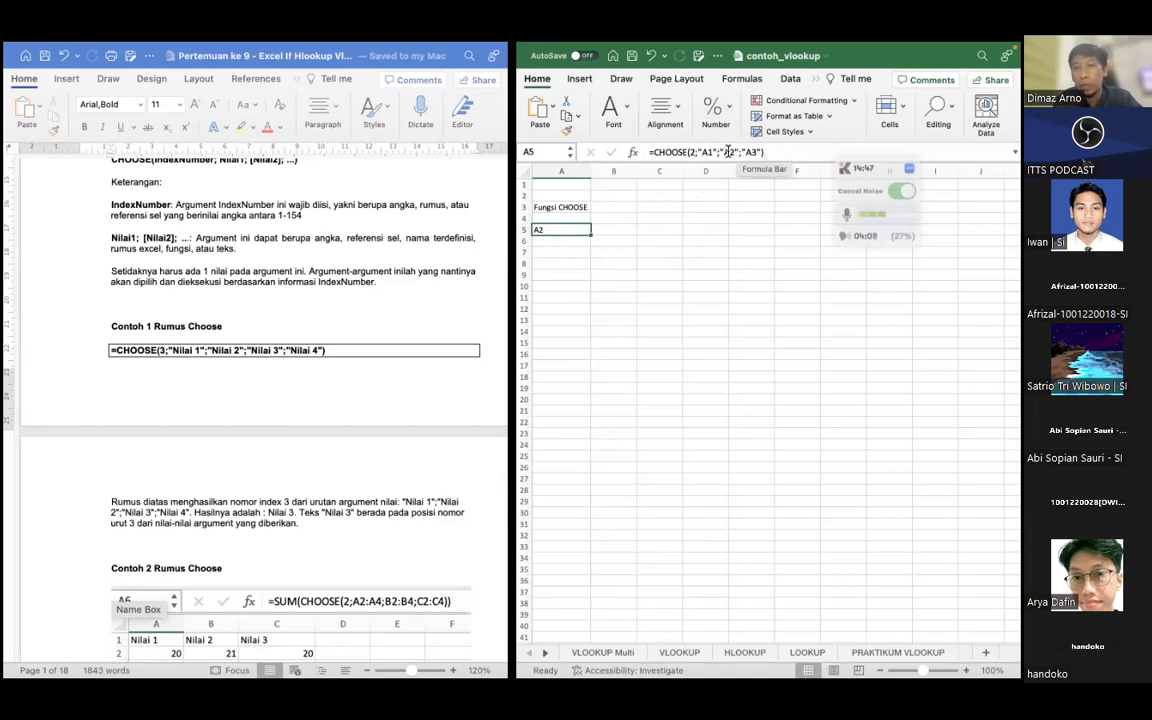
Following the document's second CHOOSE example, enter the column headings Nilai 1, Nilai 2 and Nilai 3 in cells A7 to C7
left_click(545, 254)
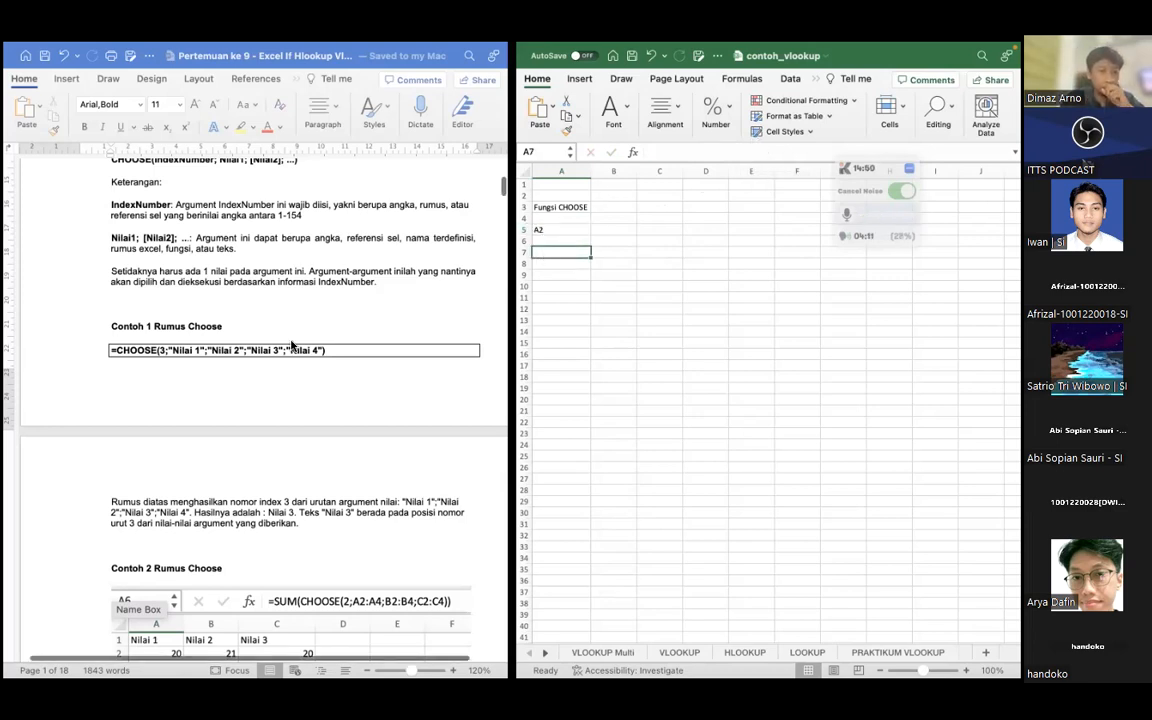
scroll(291, 345, "down", 5)
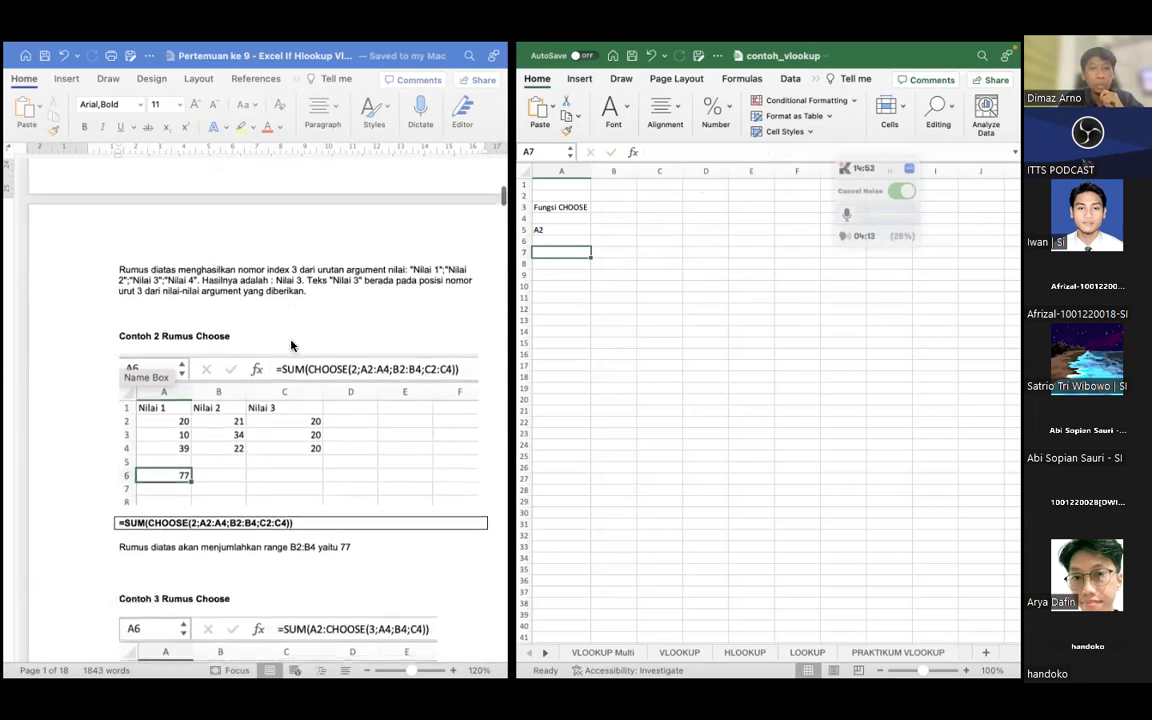
scroll(291, 345, "up", 1)
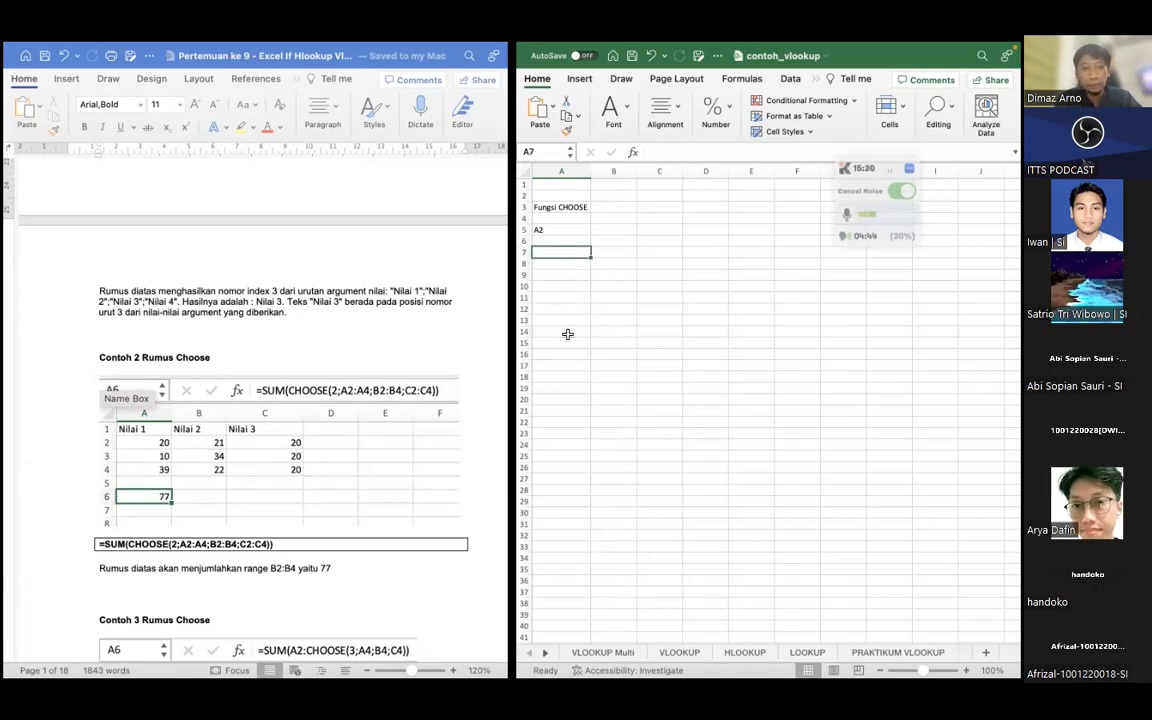
type("Ni")
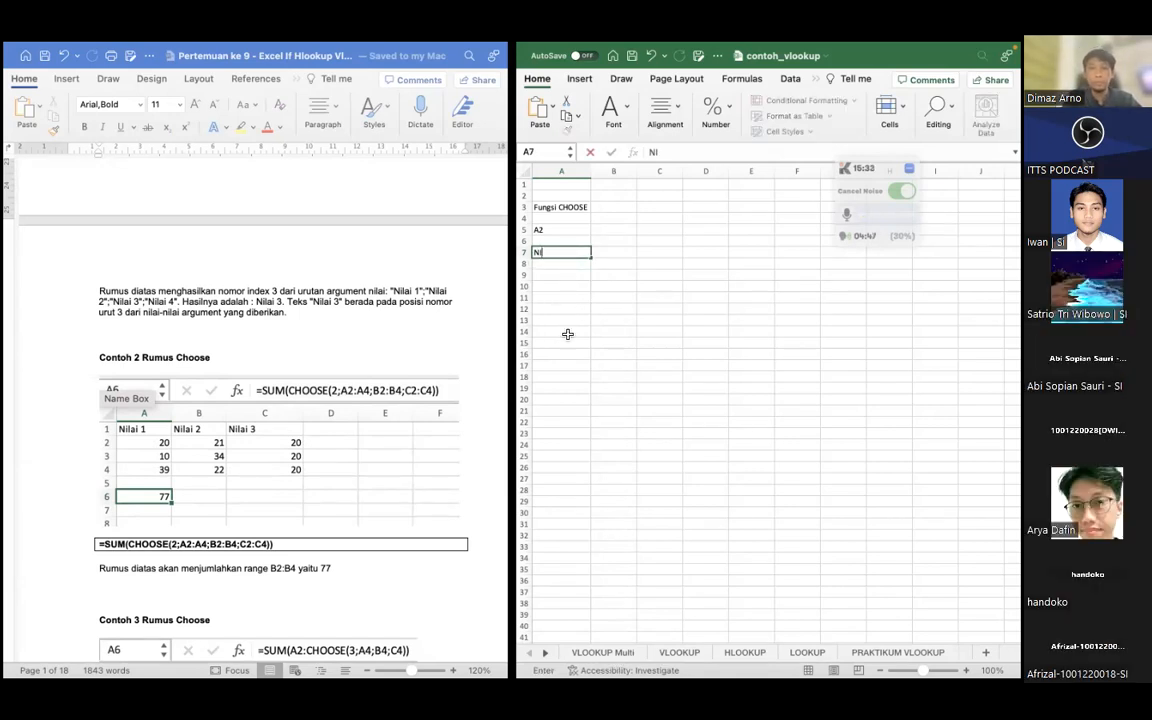
type("lai 1")
key("Tab")
type("Ni")
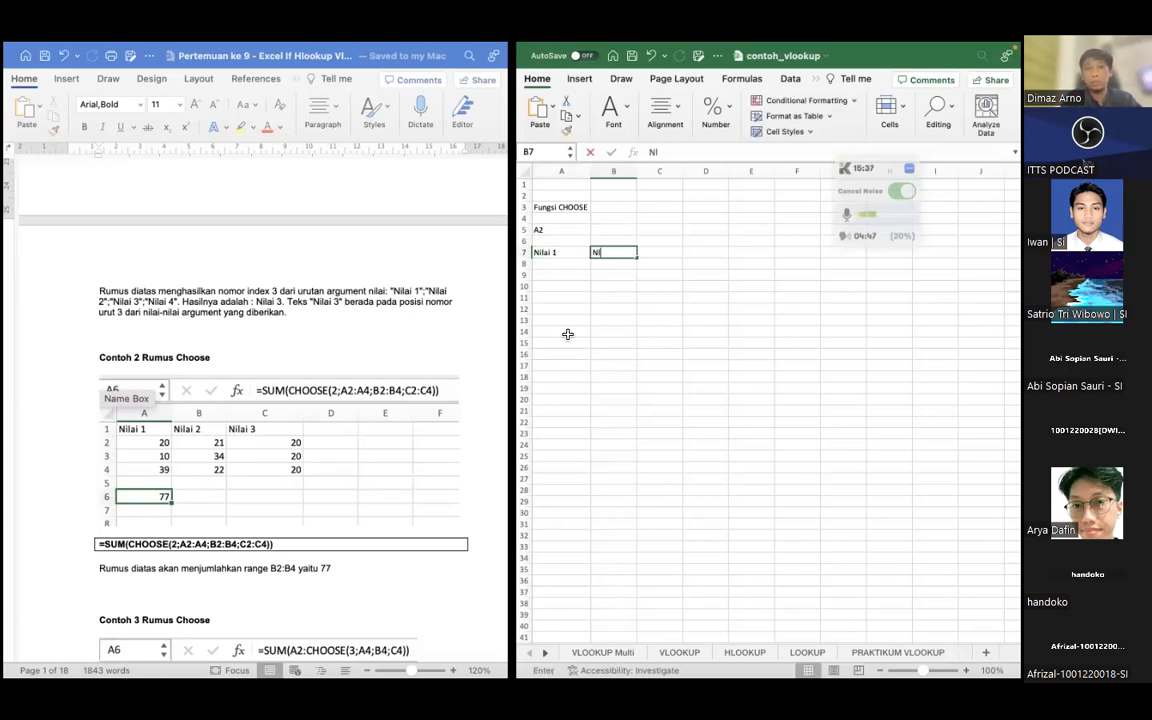
type("lai 2")
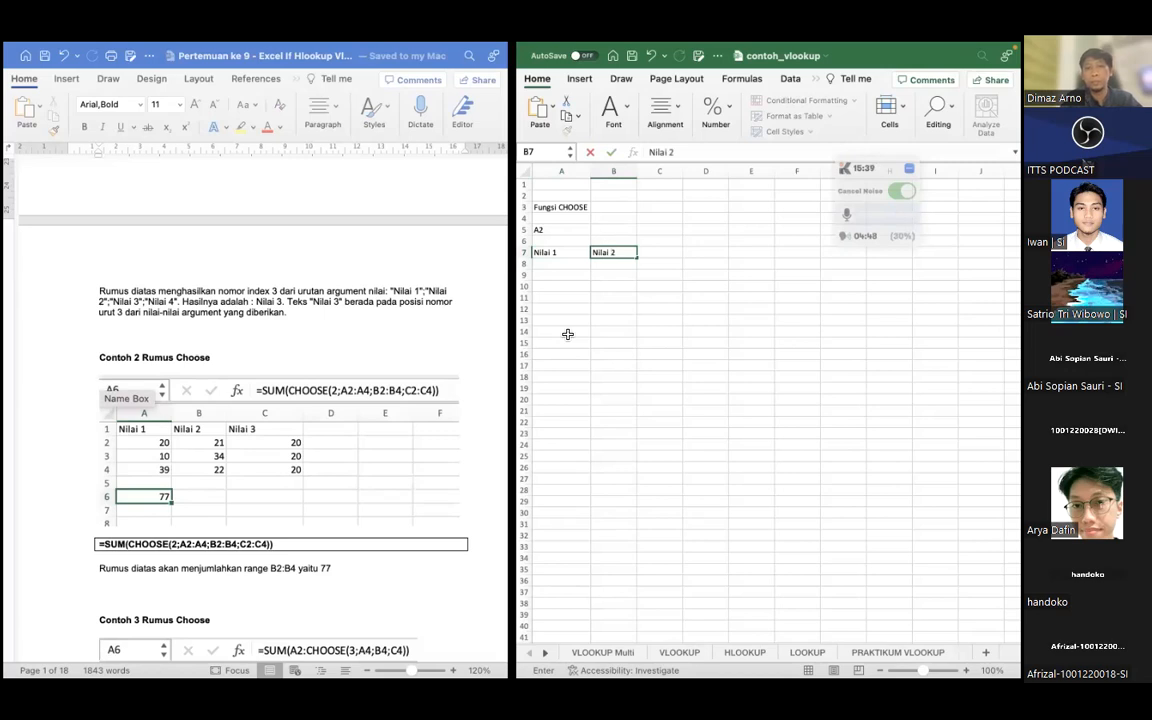
key("Tab")
type("Nilai 3")
key("Return")
Fill the Nilai 1 column in A8:A10 with 10, 20 and 39
key("Left")
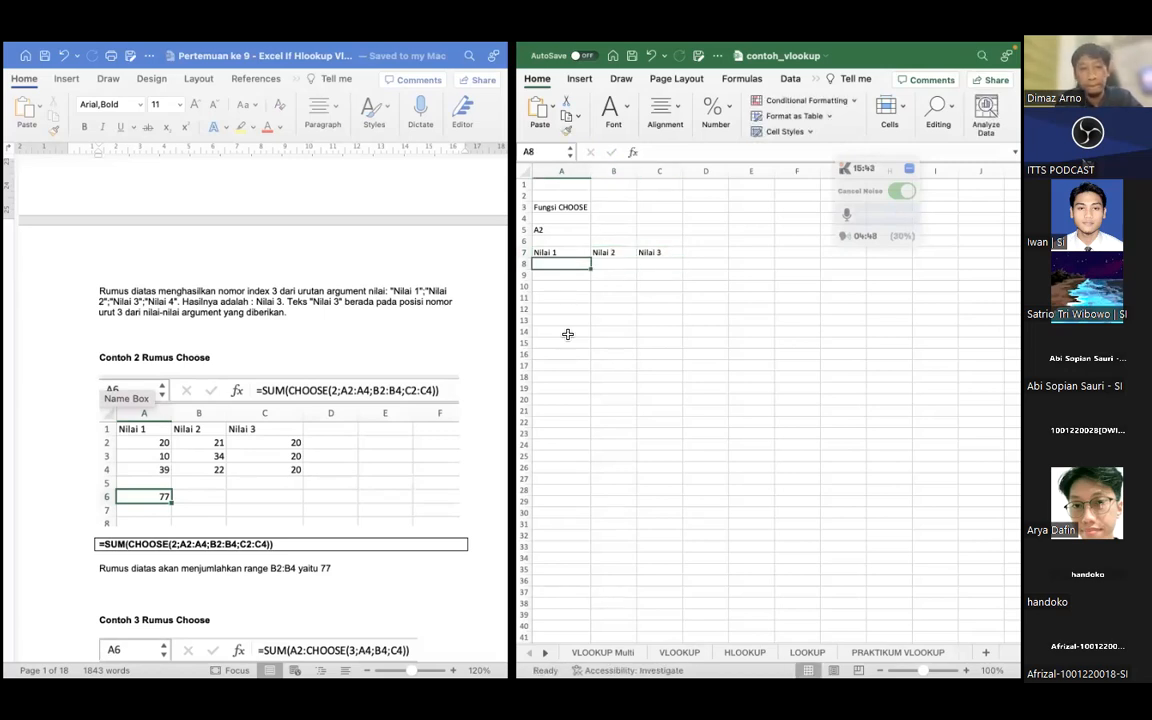
type("10")
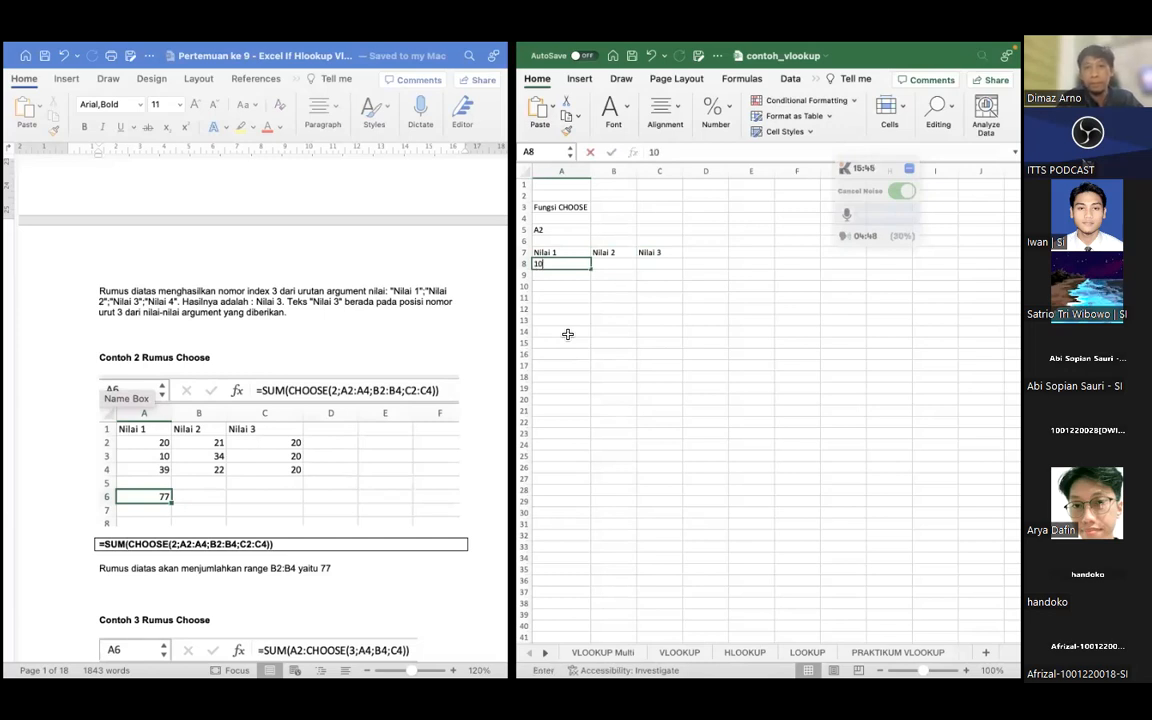
key("Return")
type("20")
key("Return")
type("39")
Fill the Nilai 2 column in B8:B10 with 20, 21 and 33
key("Up")
key("Up")
key("Right")
type("20")
key("Return")
type("21")
key("Return")
type("33")
Fill the Nilai 3 column in C8:C10 with 25, 39 and 15
key("Right")
key("Up")
key("Up")
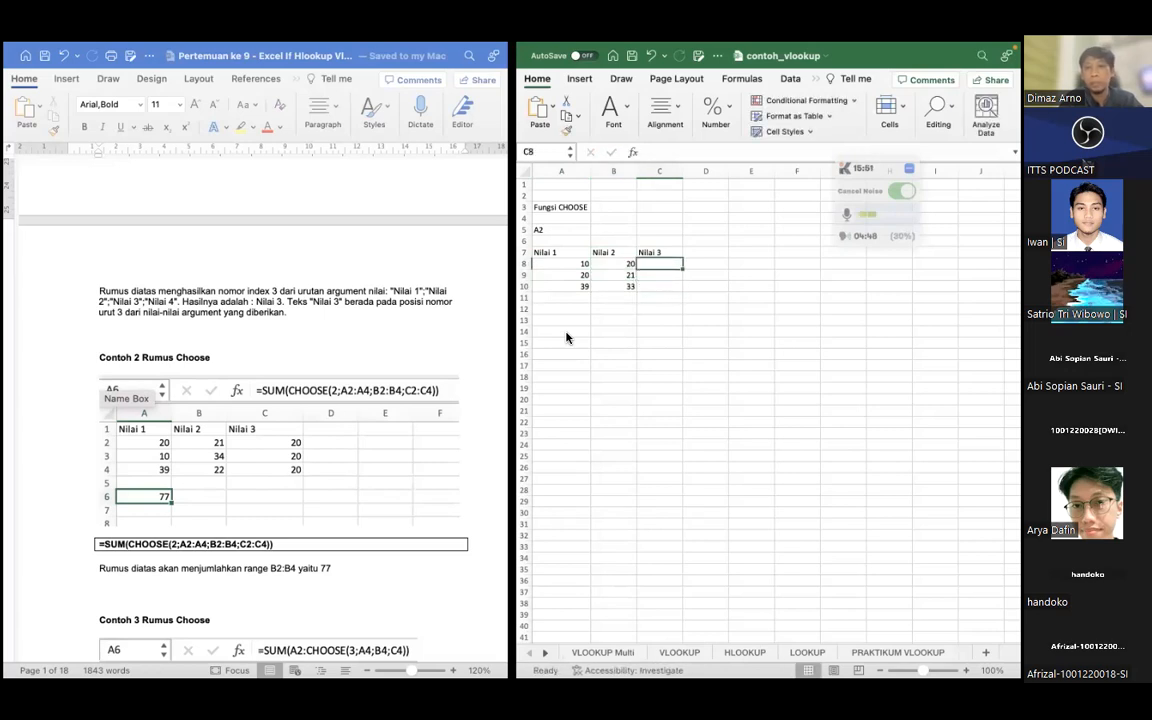
type("25")
key("Return")
type("39")
key("Return")
type("15")
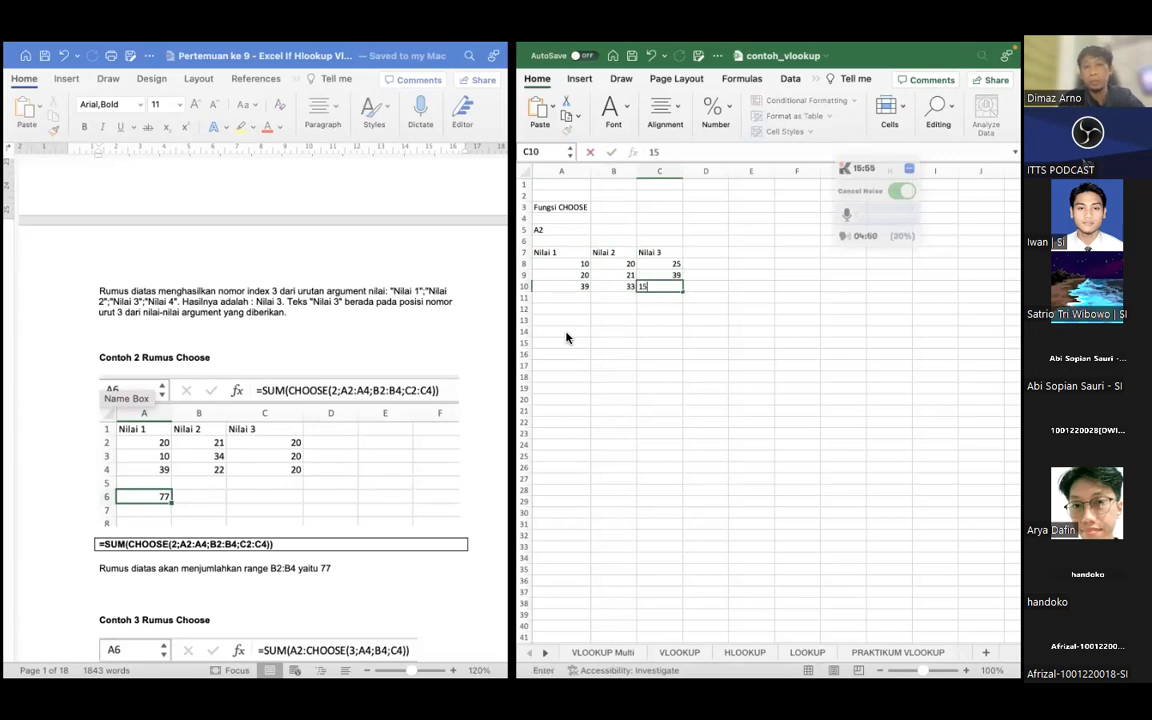
key("Return")
Begin a CHOOSE formula in cell A13 with 3 as the index number
key("Down")
key("Left")
key("Left")
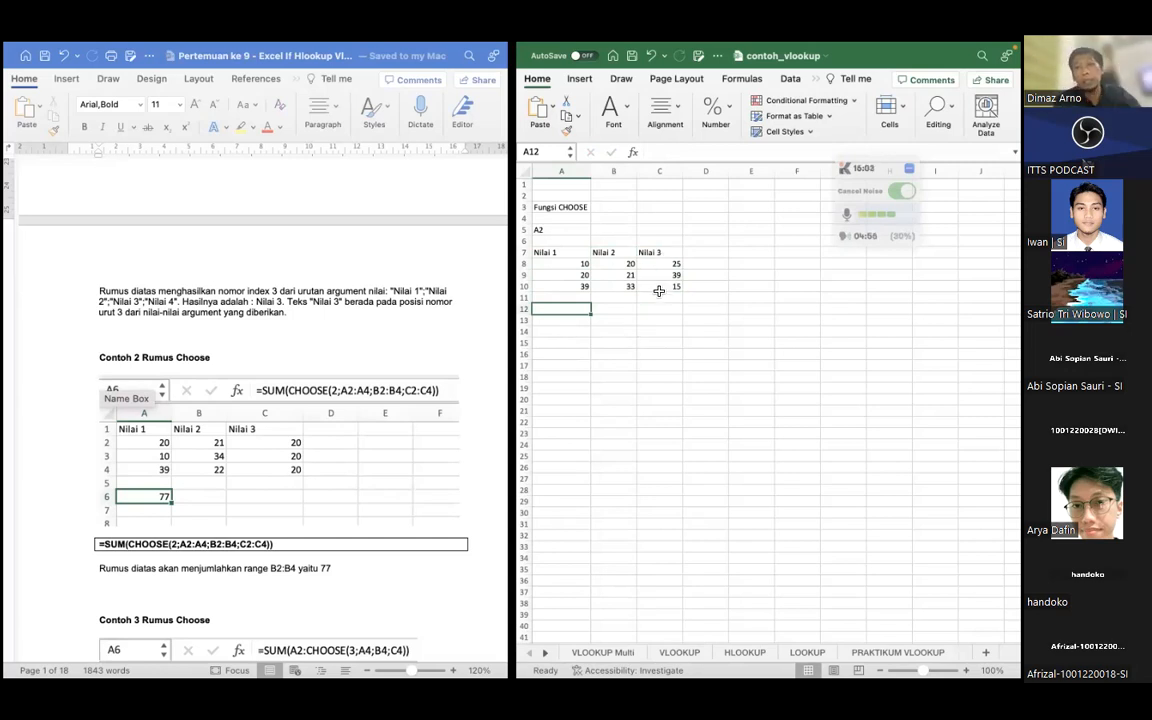
left_click(550, 320)
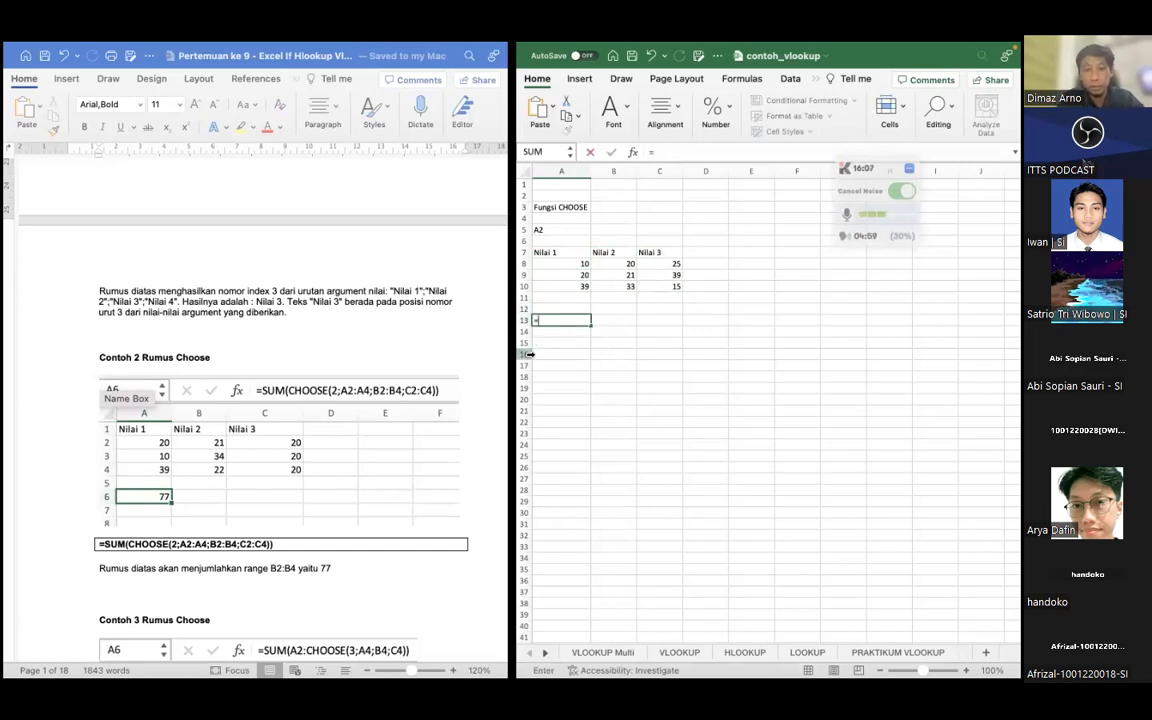
type("=CHOOSE(")
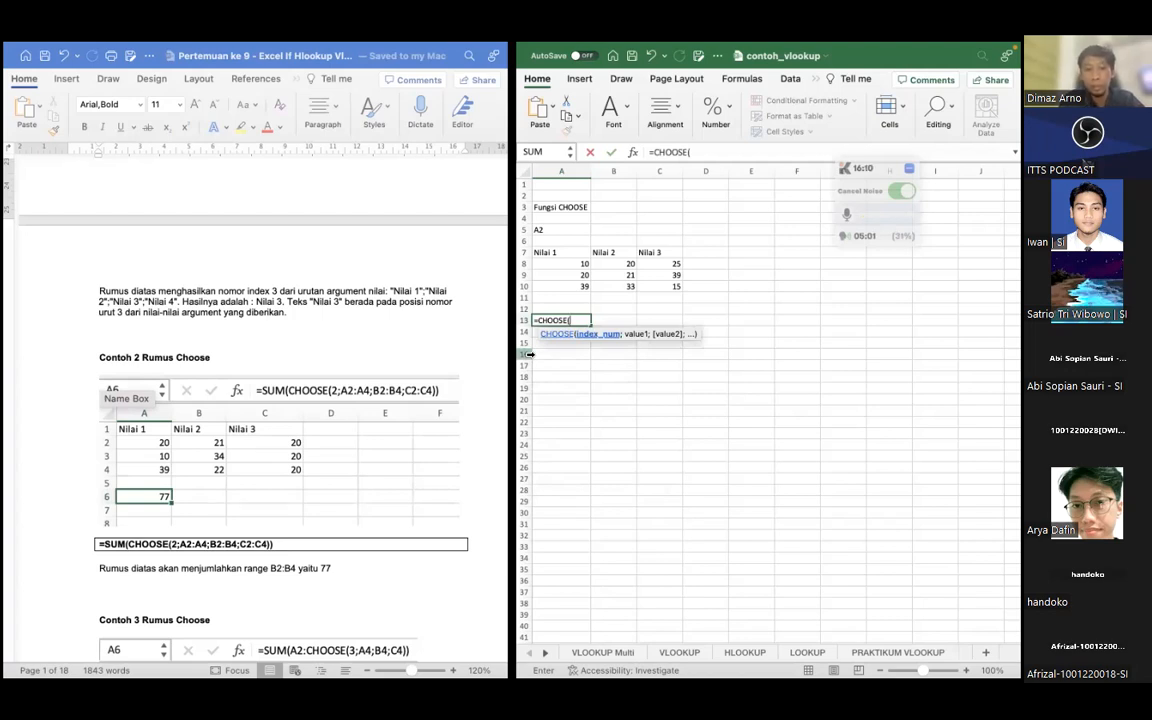
type("3;")
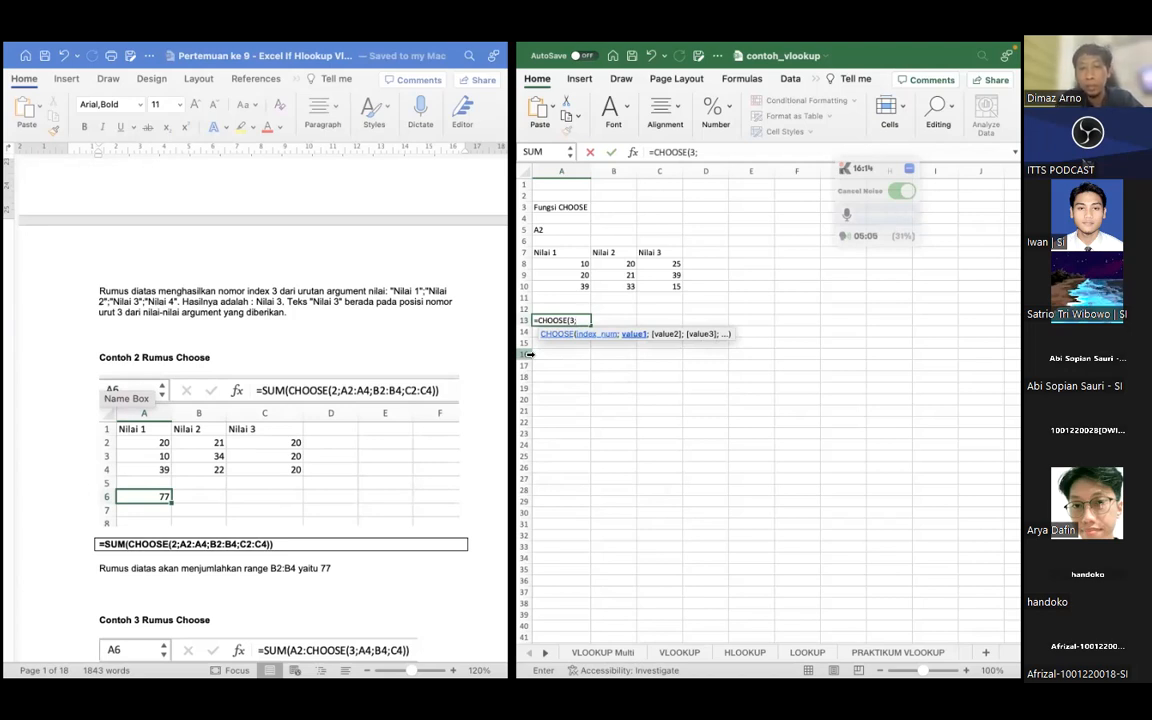
Set the first value argument of the formula in A13 to the Nilai 1 range A8:A10
key("Right")
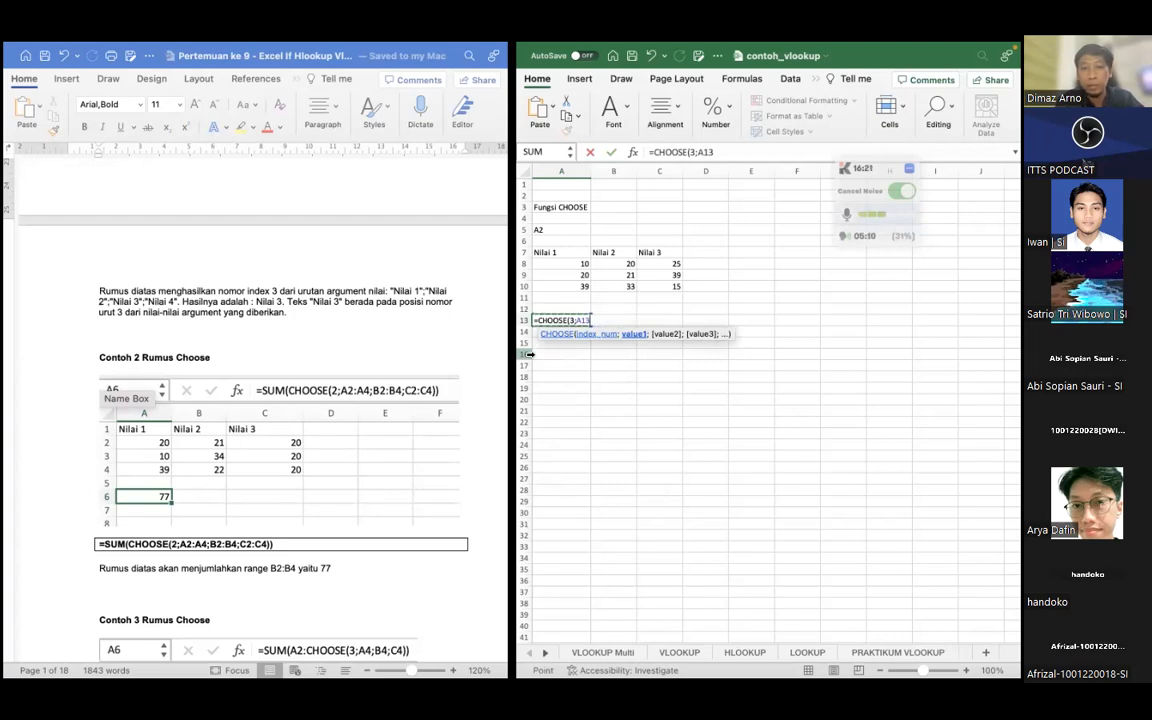
left_click(581, 320)
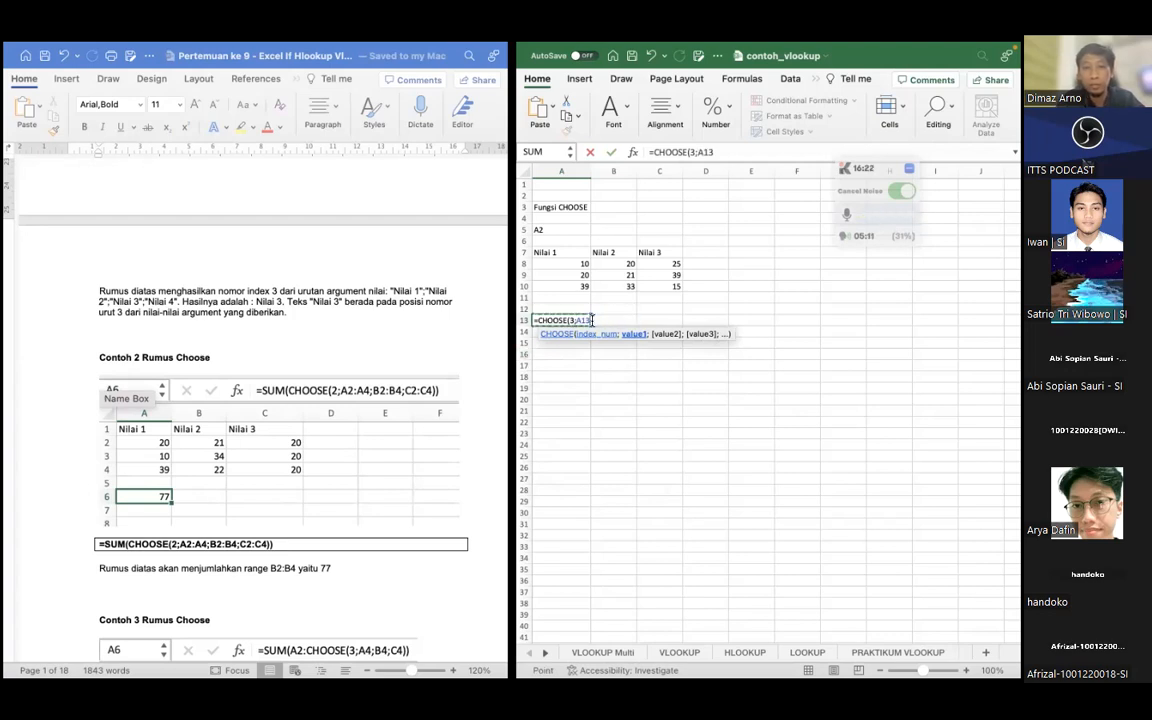
left_click(581, 320)
left_click_drag(576, 320, 589, 320)
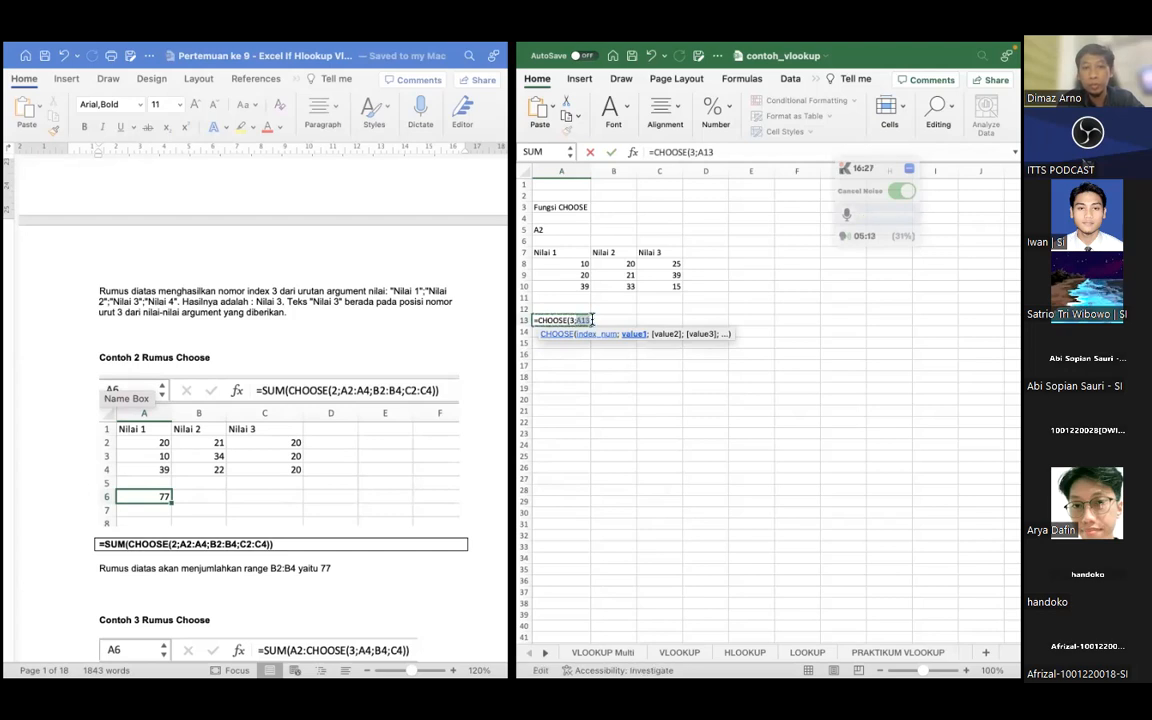
left_click_drag(578, 264, 573, 286)
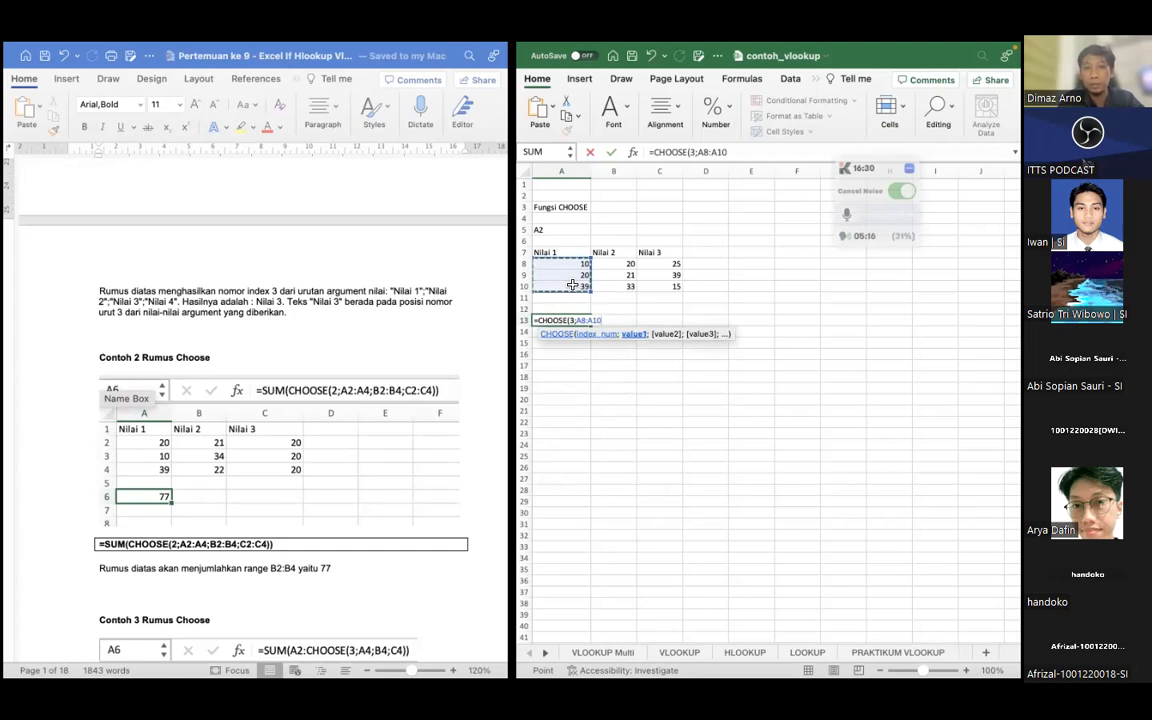
type("'")
type(";")
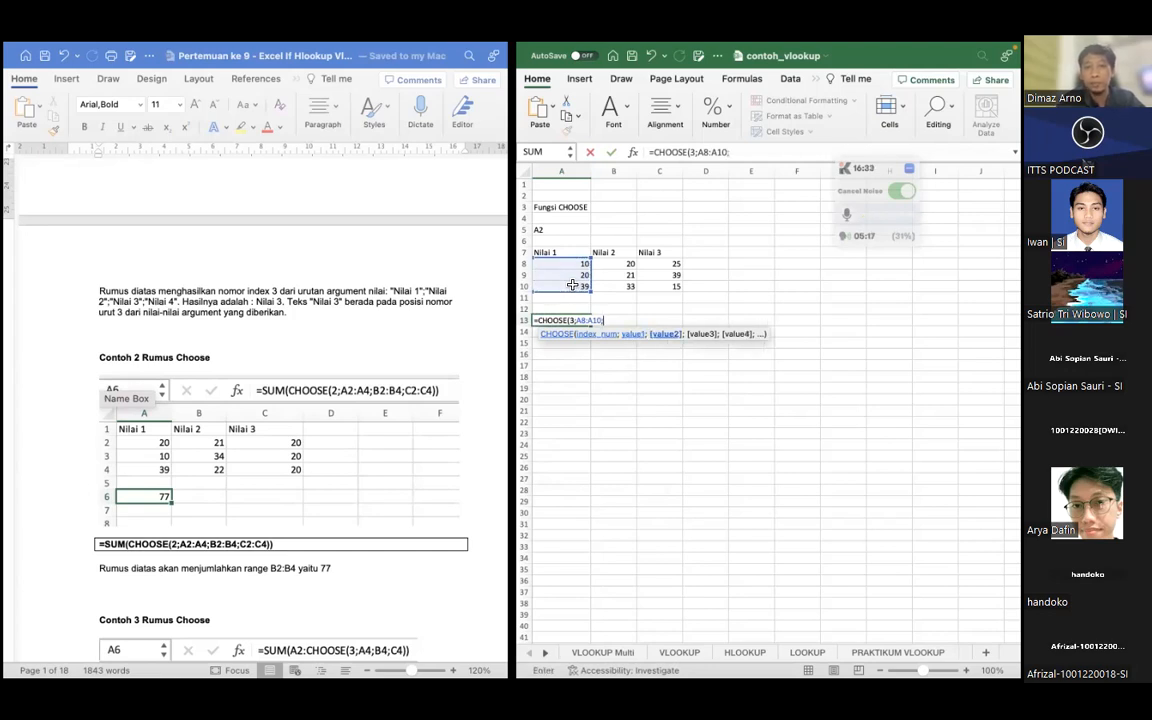
Add the ranges B8:B10 and C8:C10 as the second and third values and complete the CHOOSE formula in A13
left_click(614, 267)
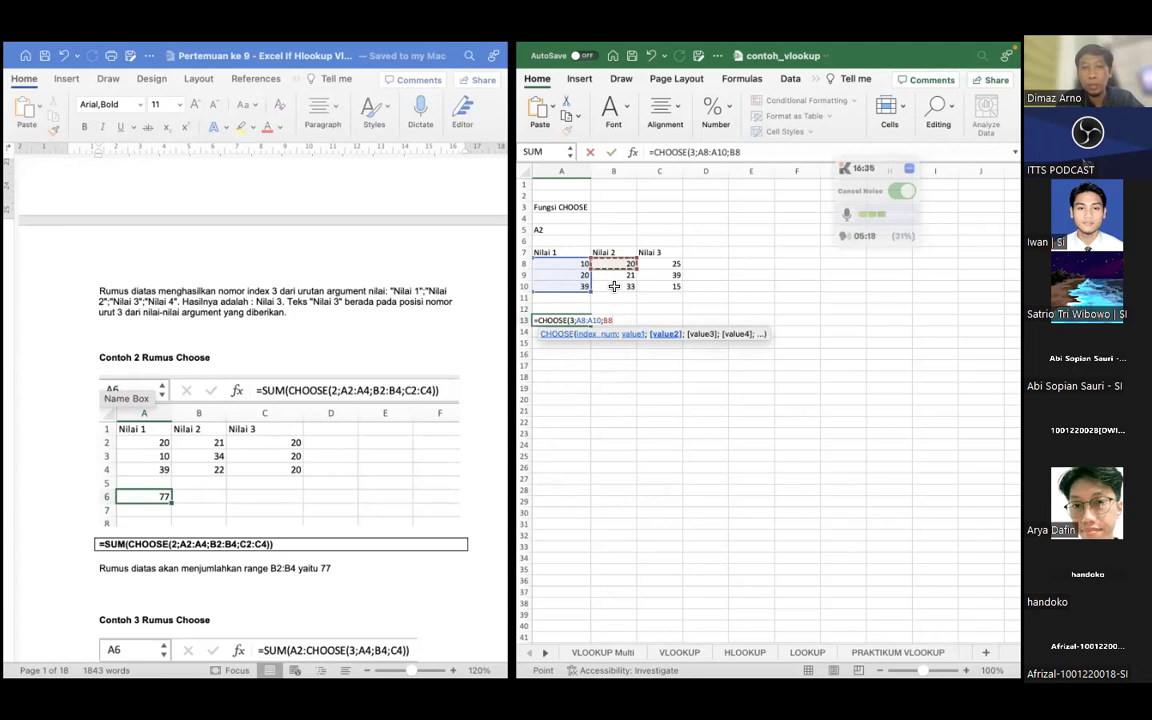
left_click(614, 287, "shift")
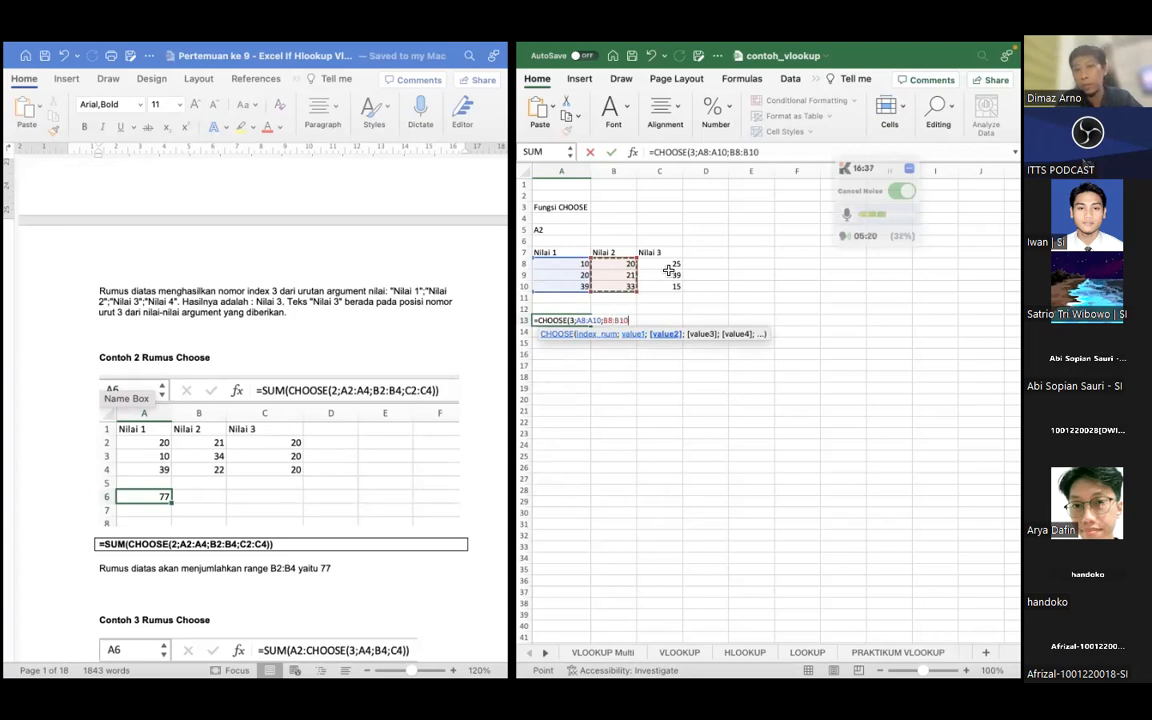
type(";")
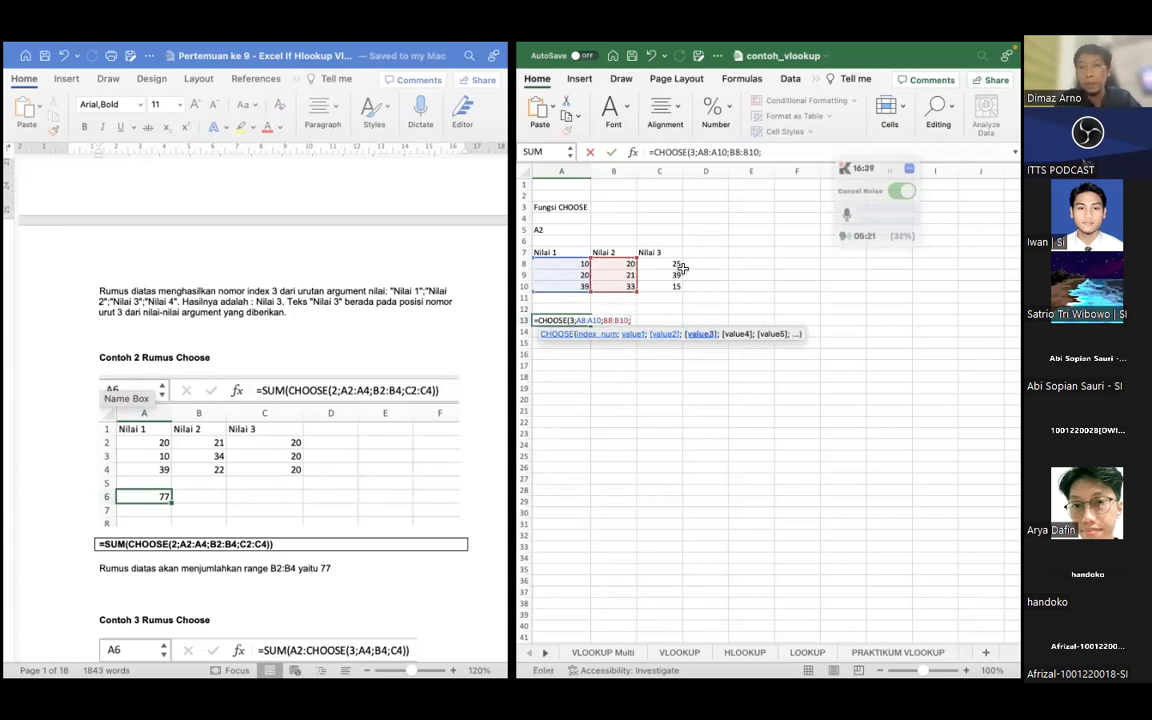
left_click(668, 263)
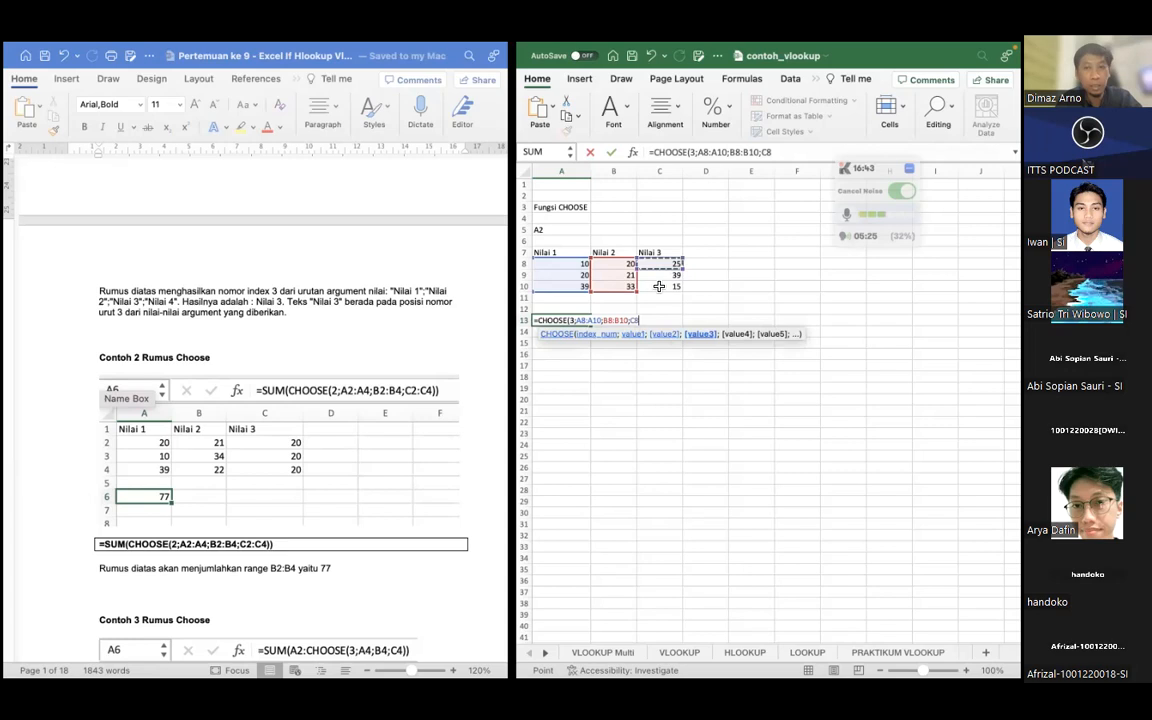
left_click(659, 287, "shift")
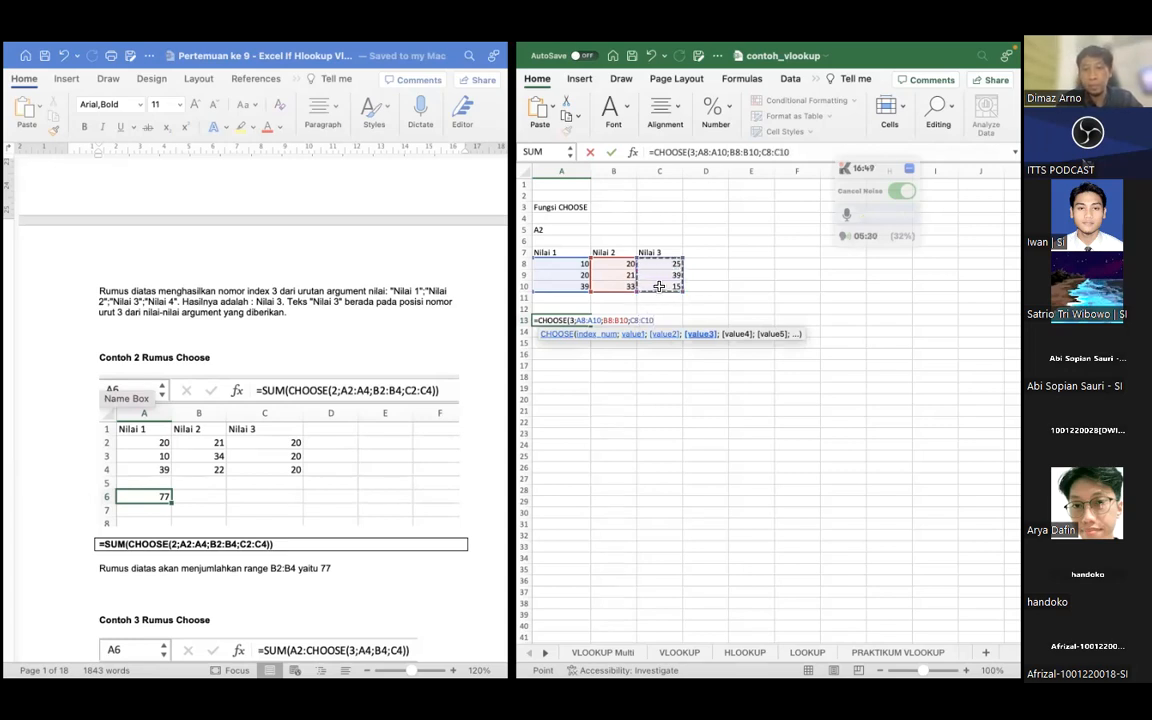
type(")")
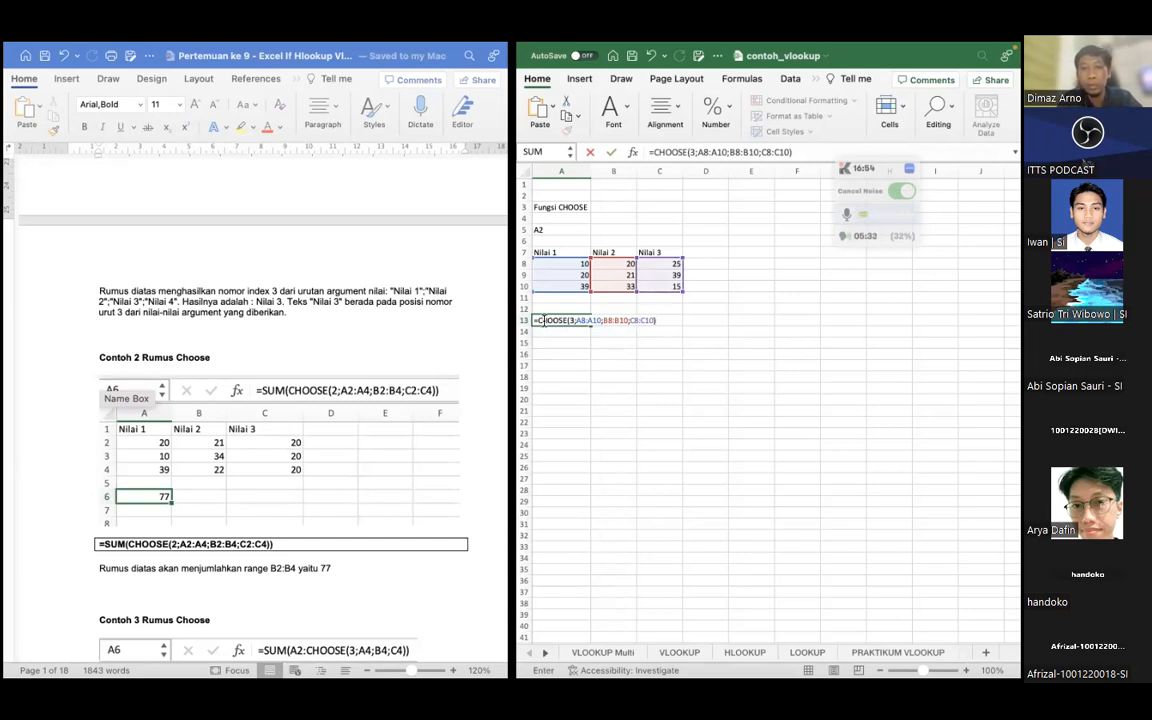
key("Return")
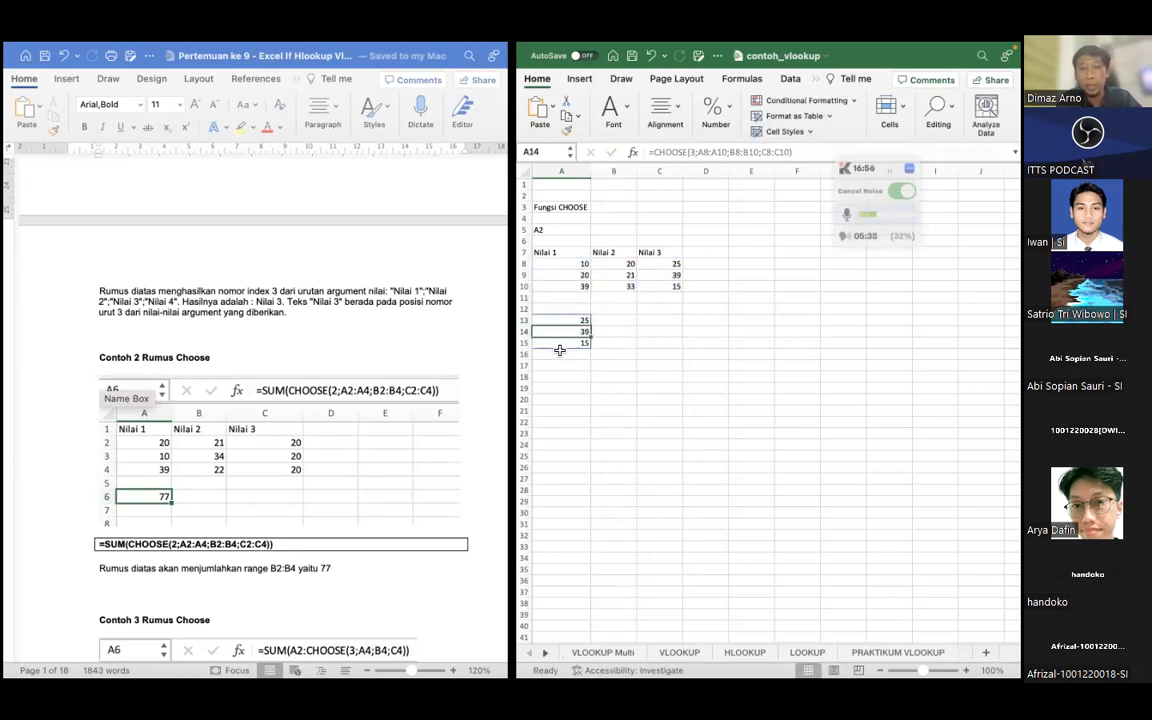
left_click(557, 322)
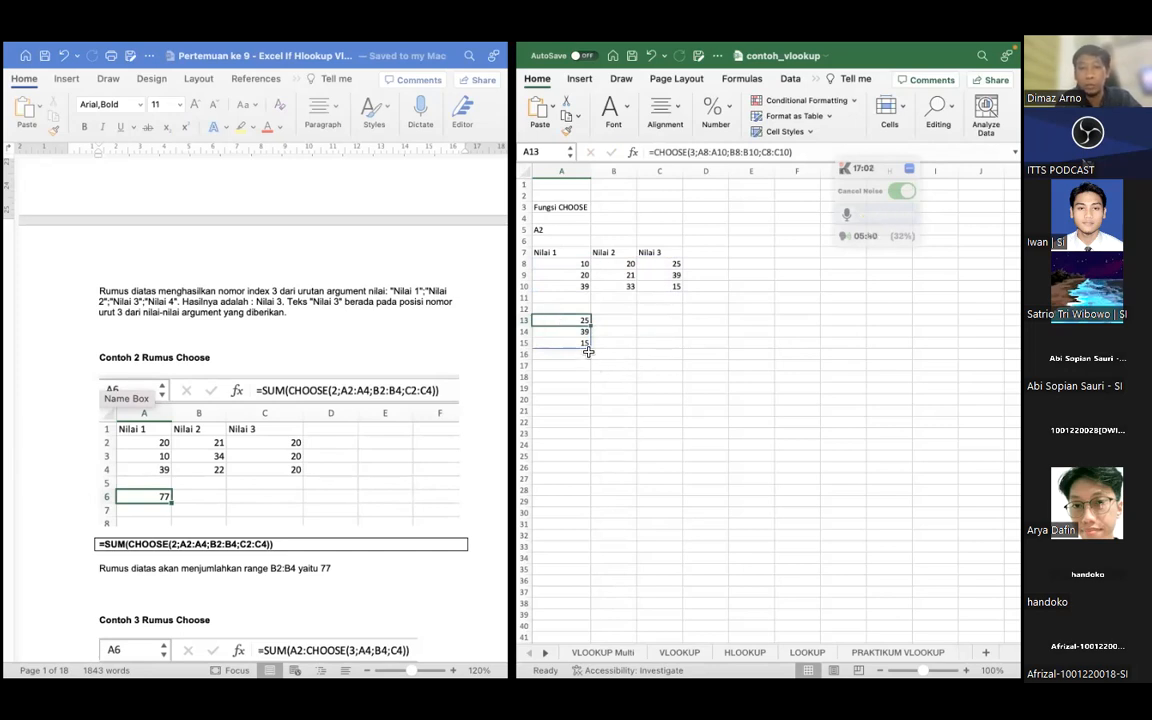
Wrap the CHOOSE formula in cell A13 in a SUM function so it totals the chosen range
left_click(675, 150)
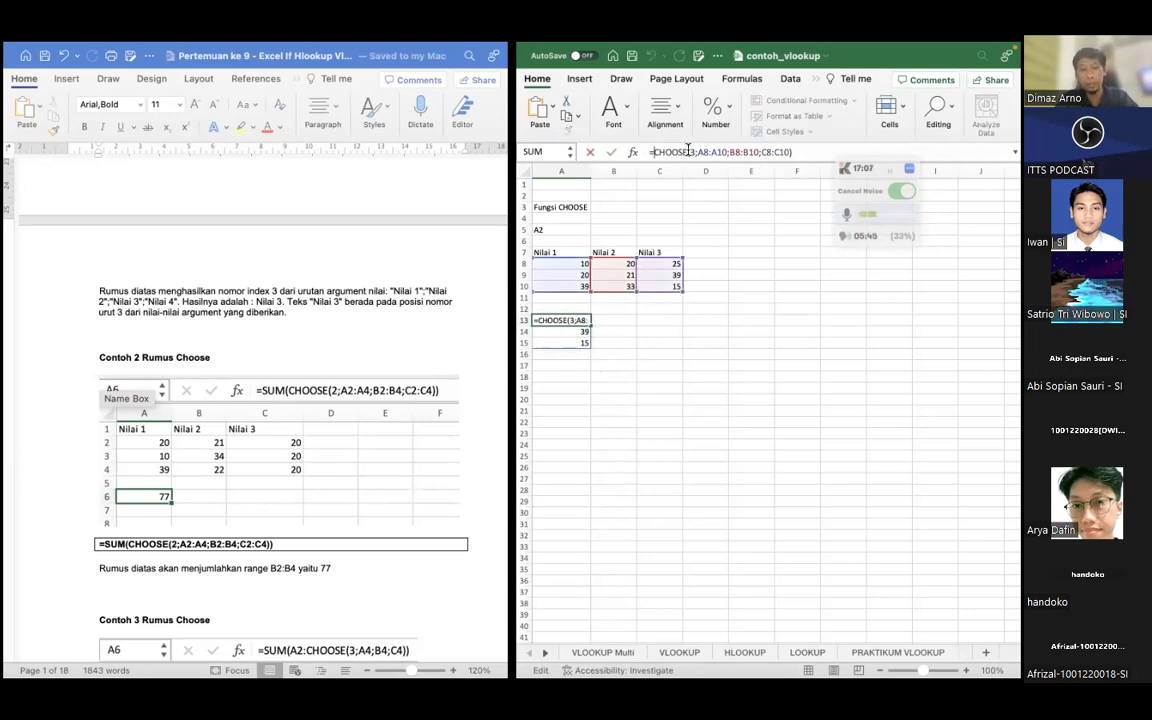
type("SUM")
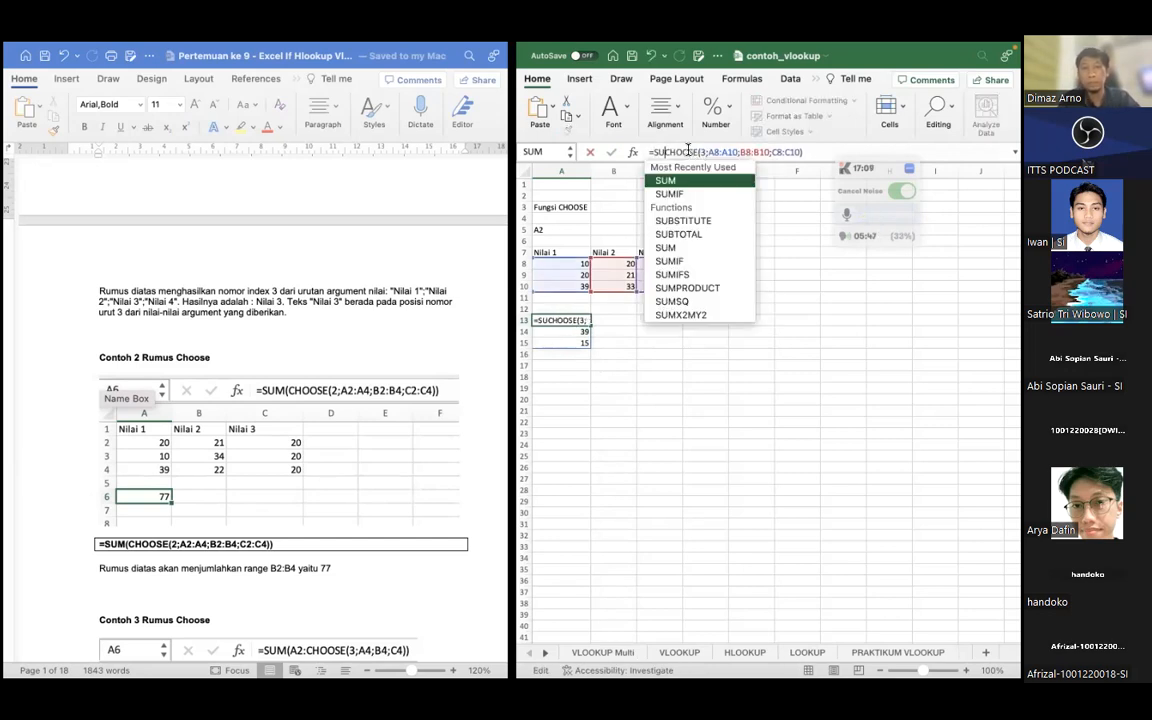
type("(")
key("Right")
key("Right")
key("Right")
key("Right")
key("Right")
key("Right")
key("Right")
key("Right")
key("Right")
key("Right")
key("Right")
key("Right")
key("Right")
key("Right")
key("Right")
key("Right")
key("Right")
key("Right")
key("Right")
key("Right")
key("Right")
key("Right")
key("Right")
key("Right")
key("Right")
key("Right")
key("Right")
key("Right")
key("Right")
key("Right")
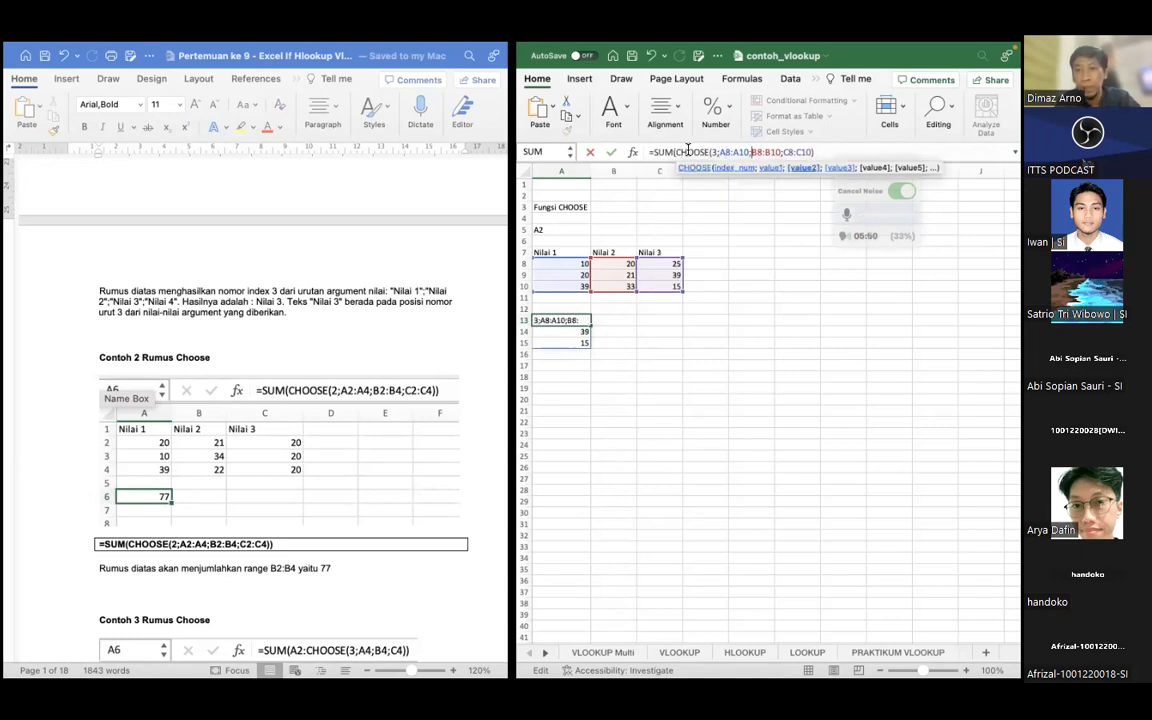
type(")")
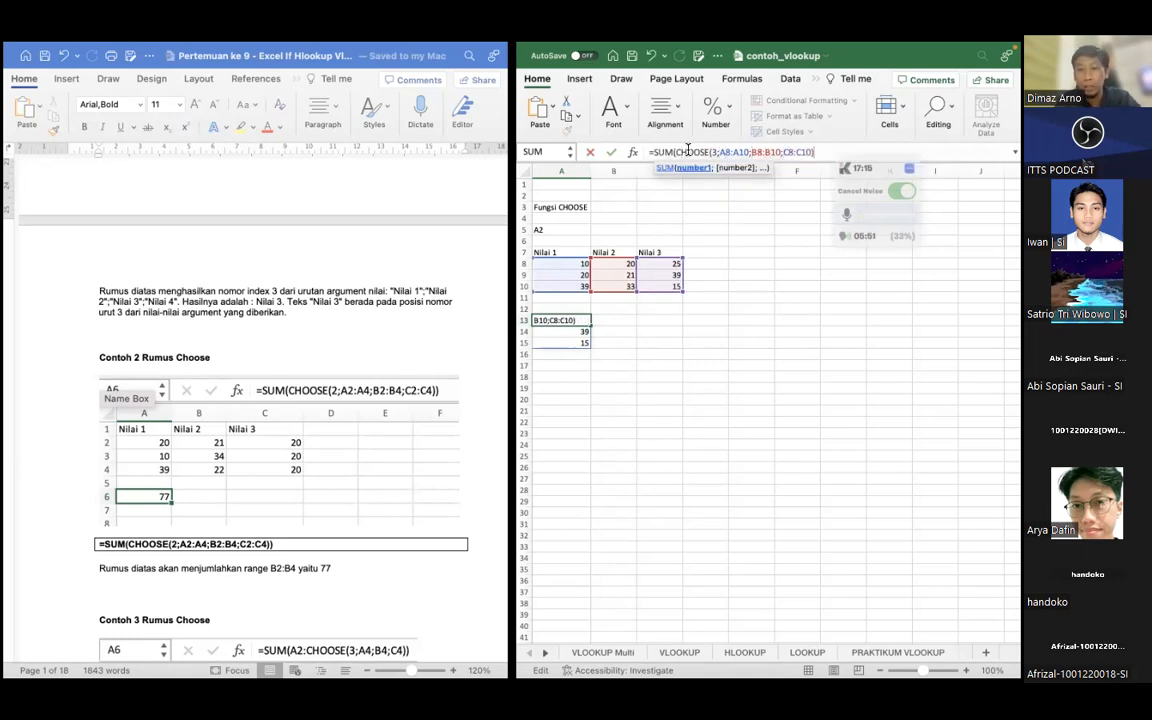
type(")")
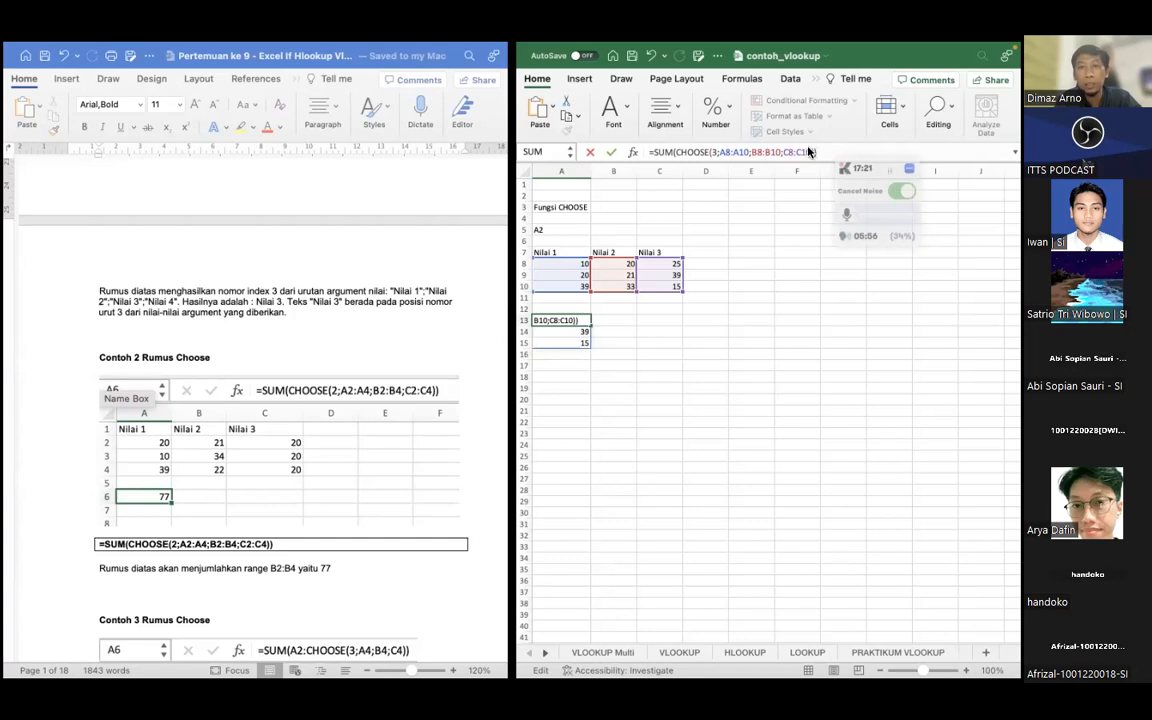
key("Return")
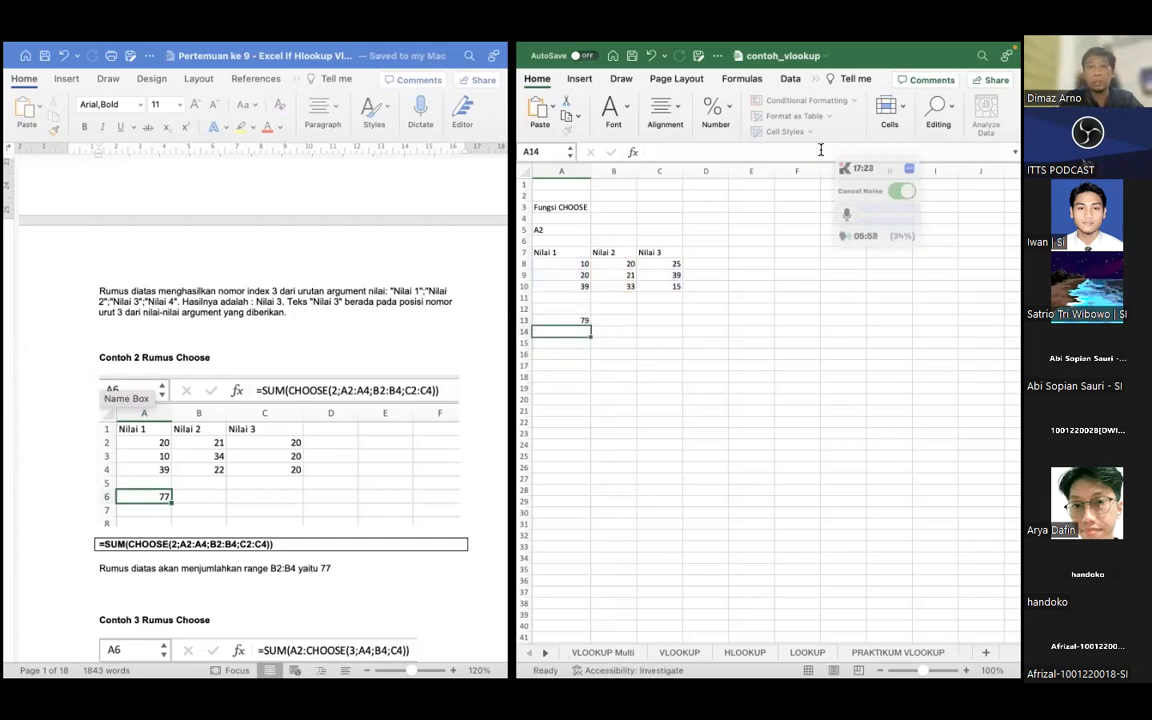
left_click(568, 321)
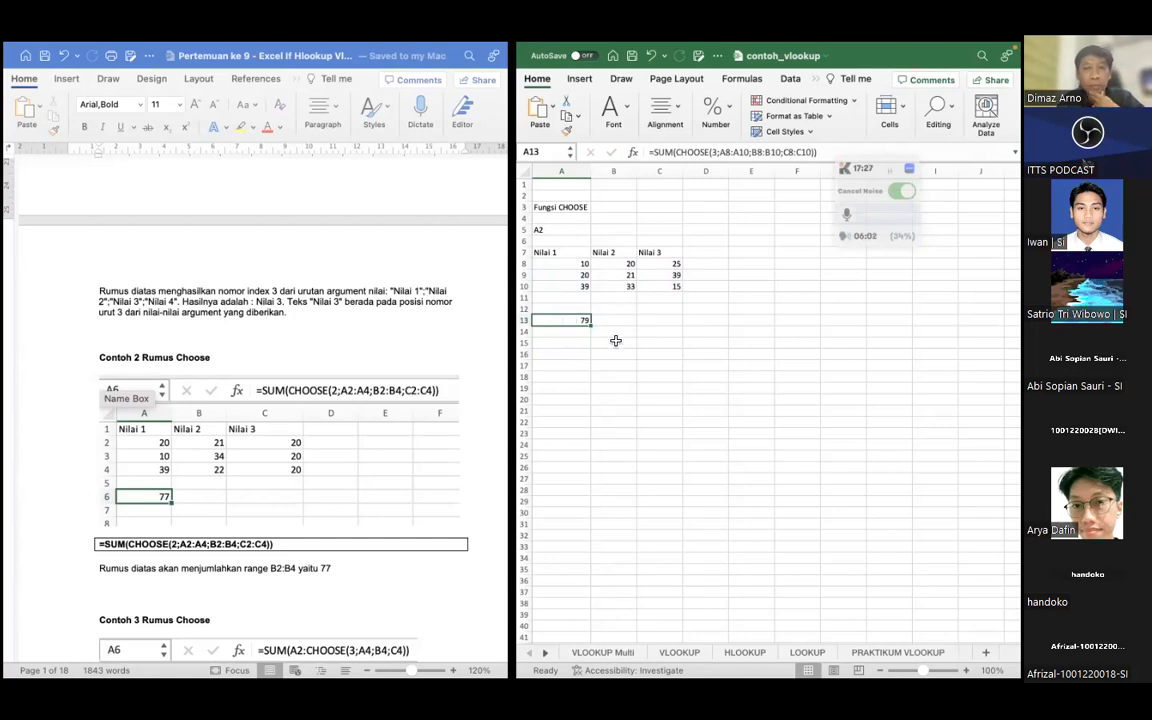
Add a SUM formula in C11 that totals the Nilai 3 values in C8:C10
left_click(659, 298)
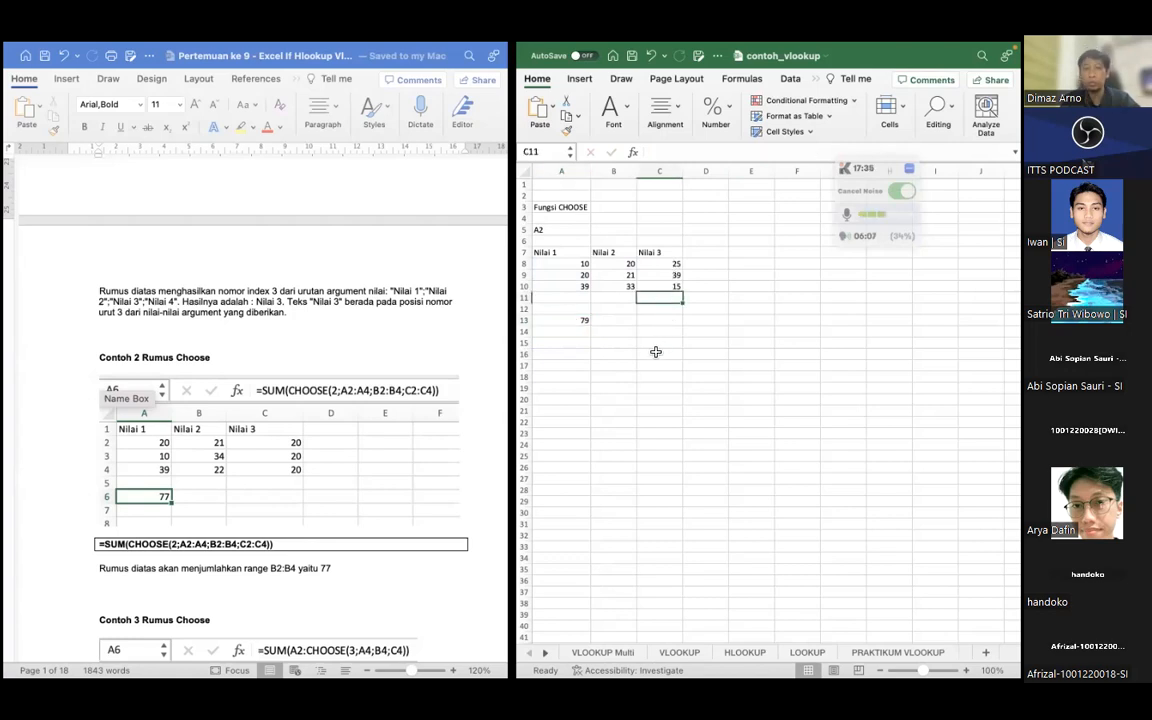
type("=")
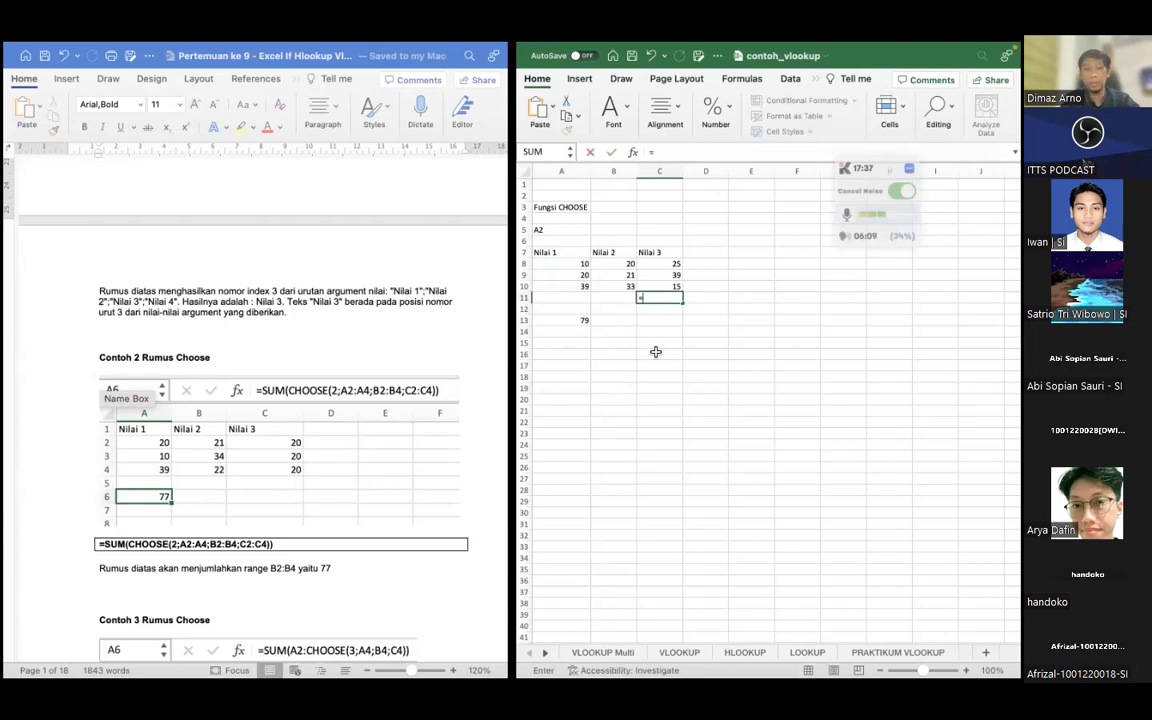
type("SUM")
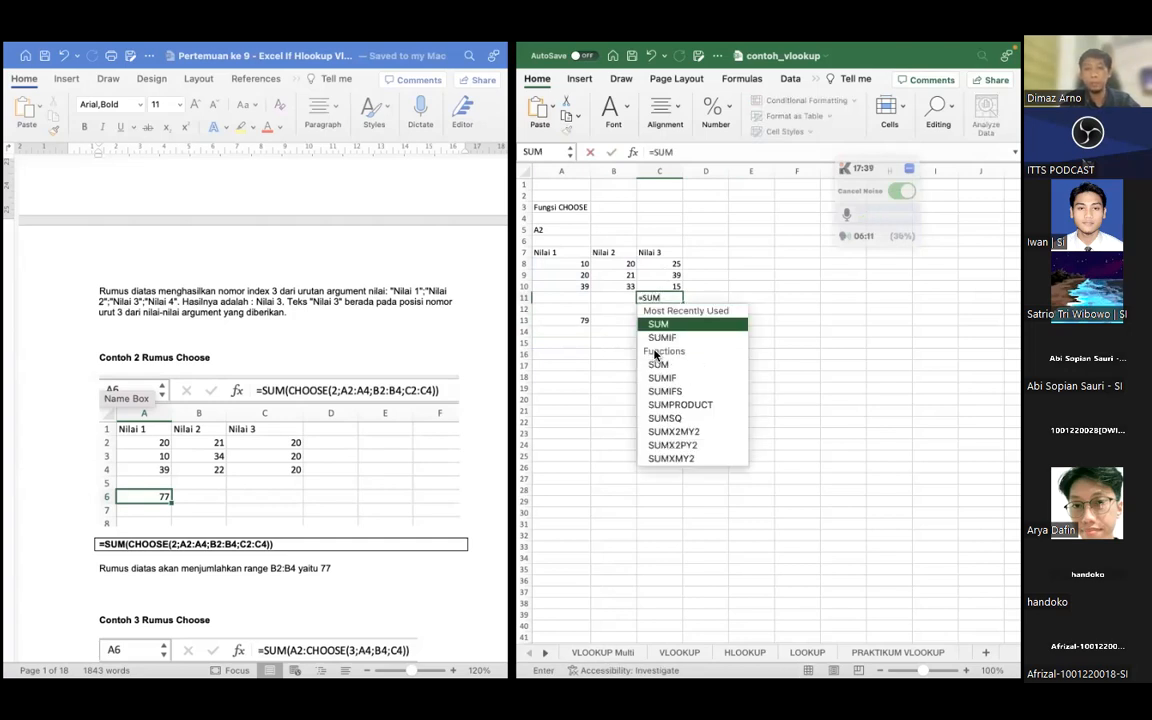
type("(")
left_click_drag(668, 264, 667, 284)
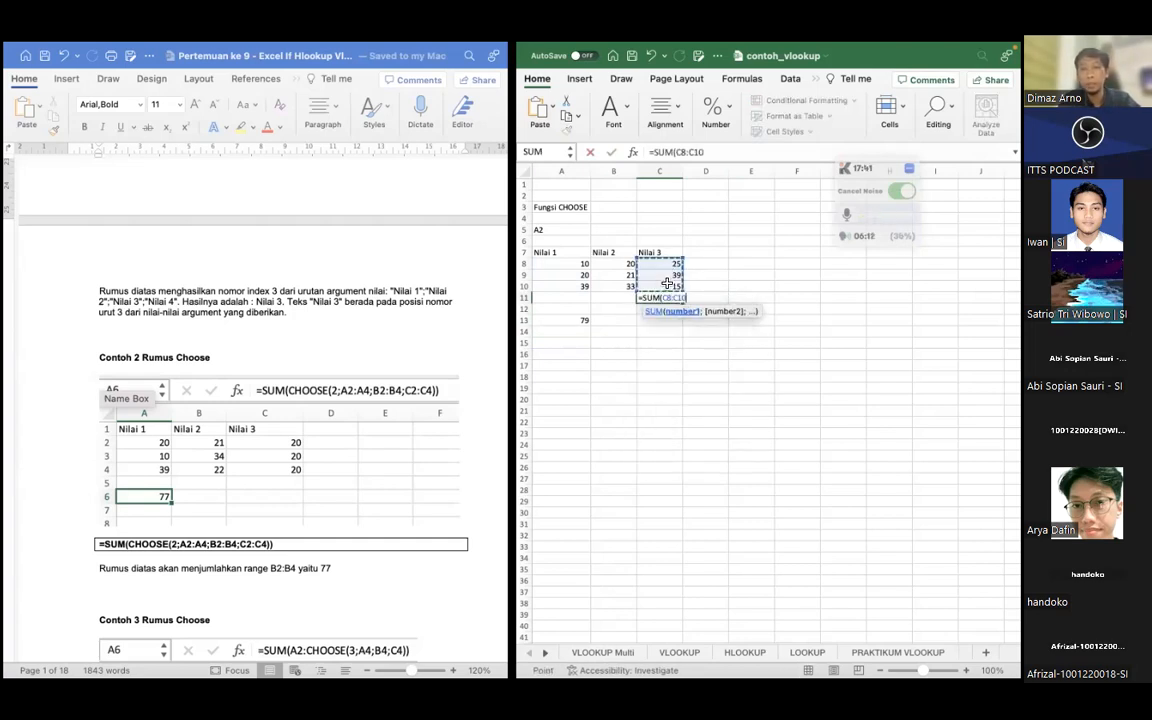
key("Return")
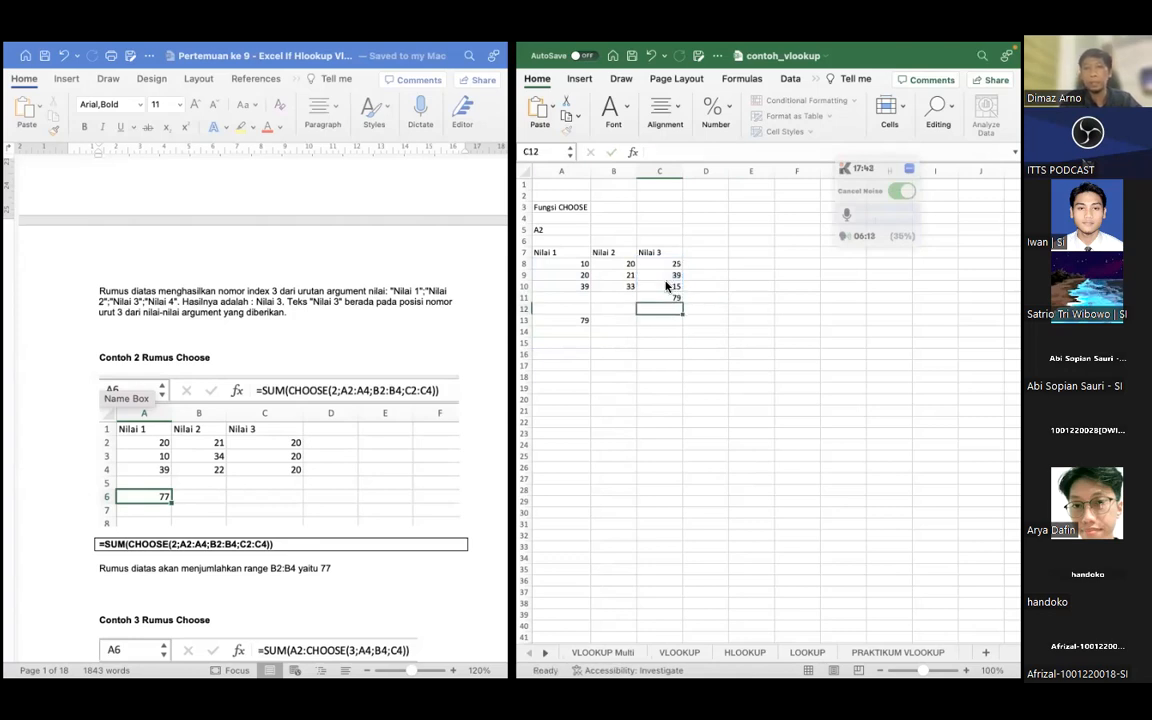
Set the index number of the SUM and CHOOSE formula in A13 to 2
left_click(576, 320)
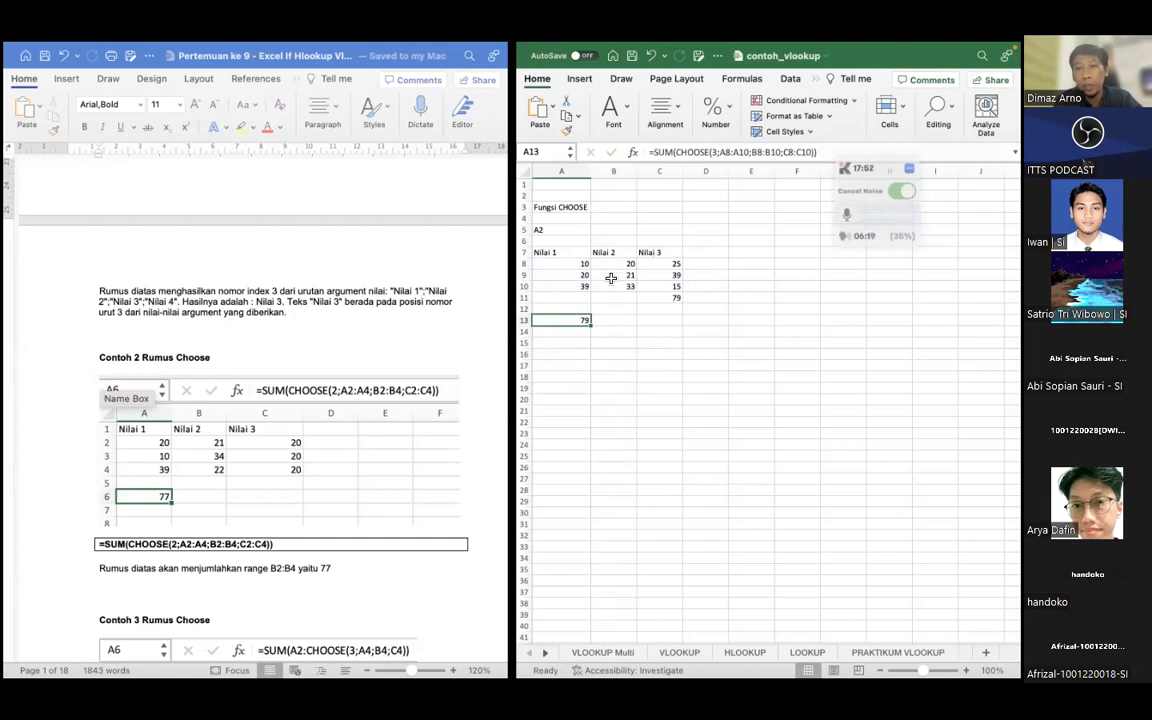
left_click(714, 151)
key("BackSpace")
type("2")
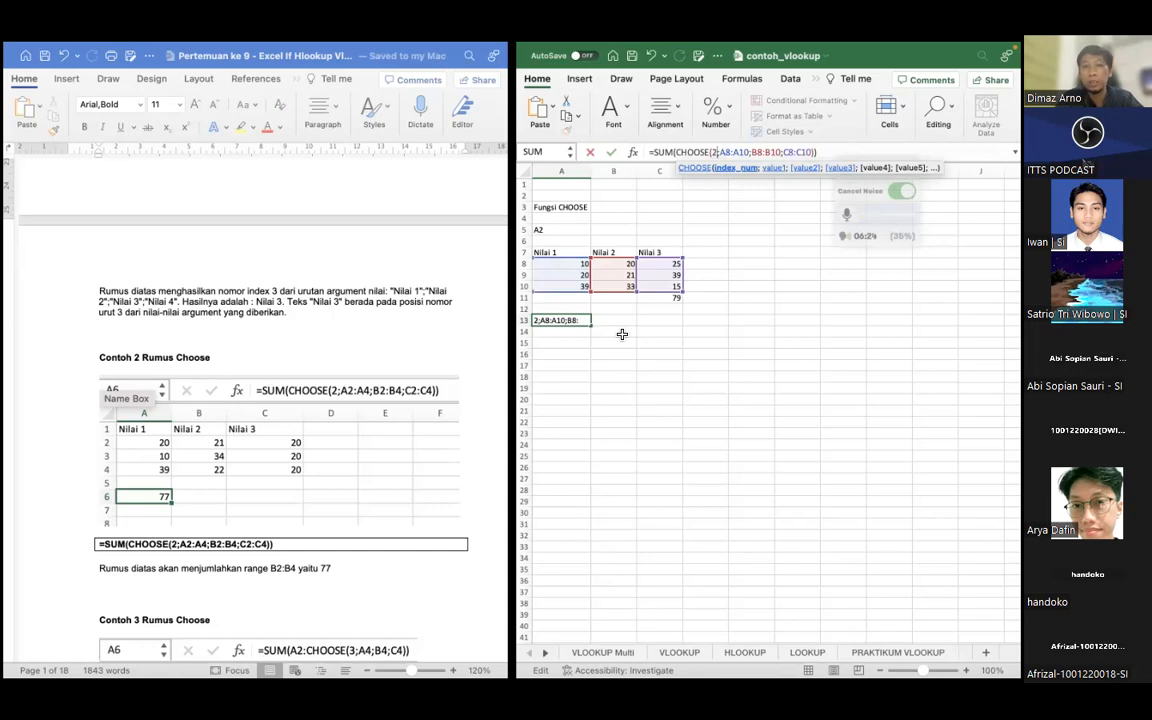
key("Return")
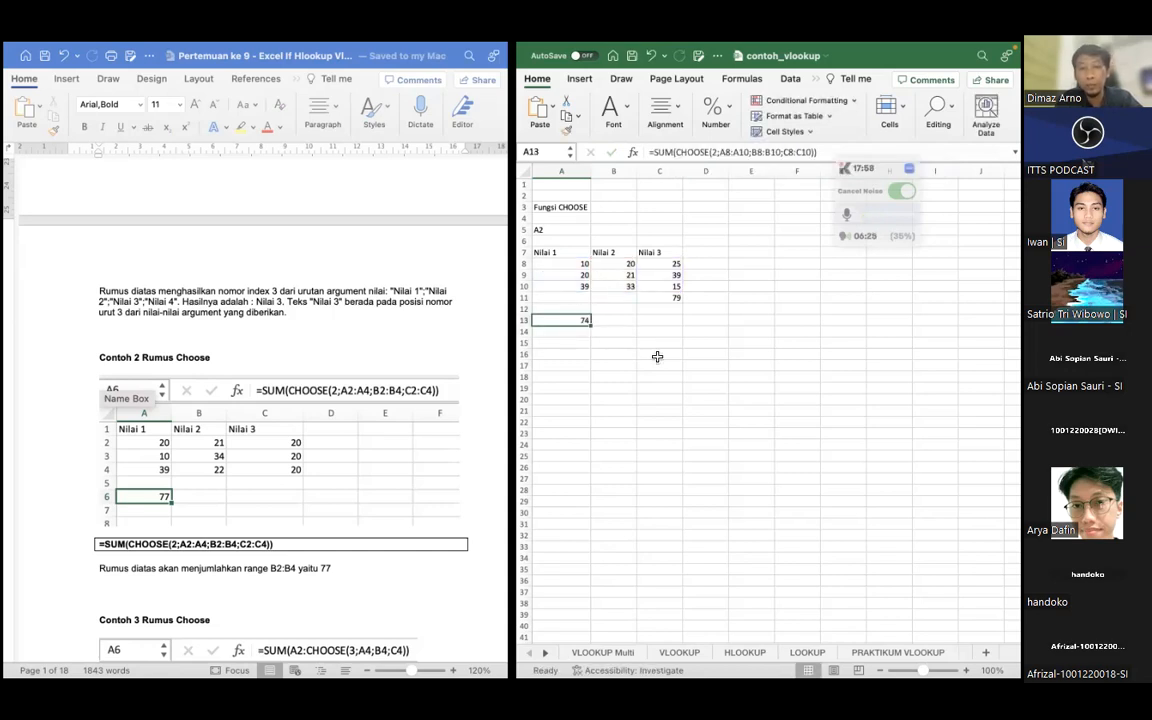
left_click(553, 342)
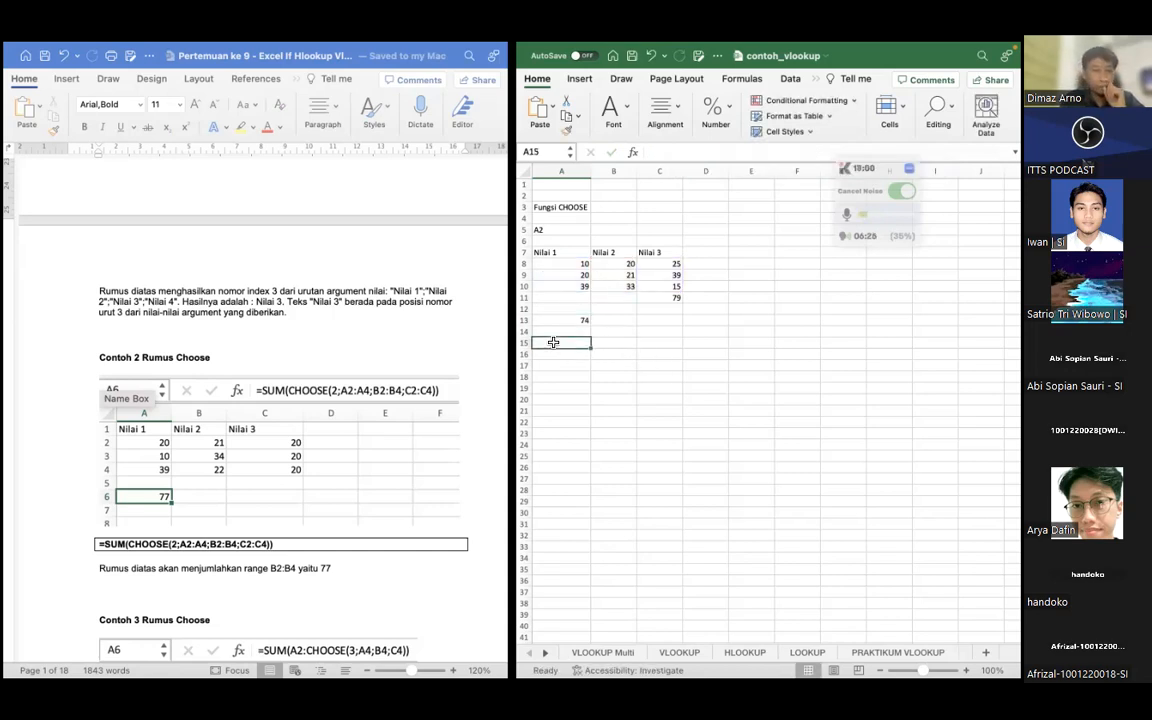
Examine the Contoh 2 and Contoh 3 CHOOSE examples and the notes on index numbers in the lesson document
scroll(250, 447, "down", 5)
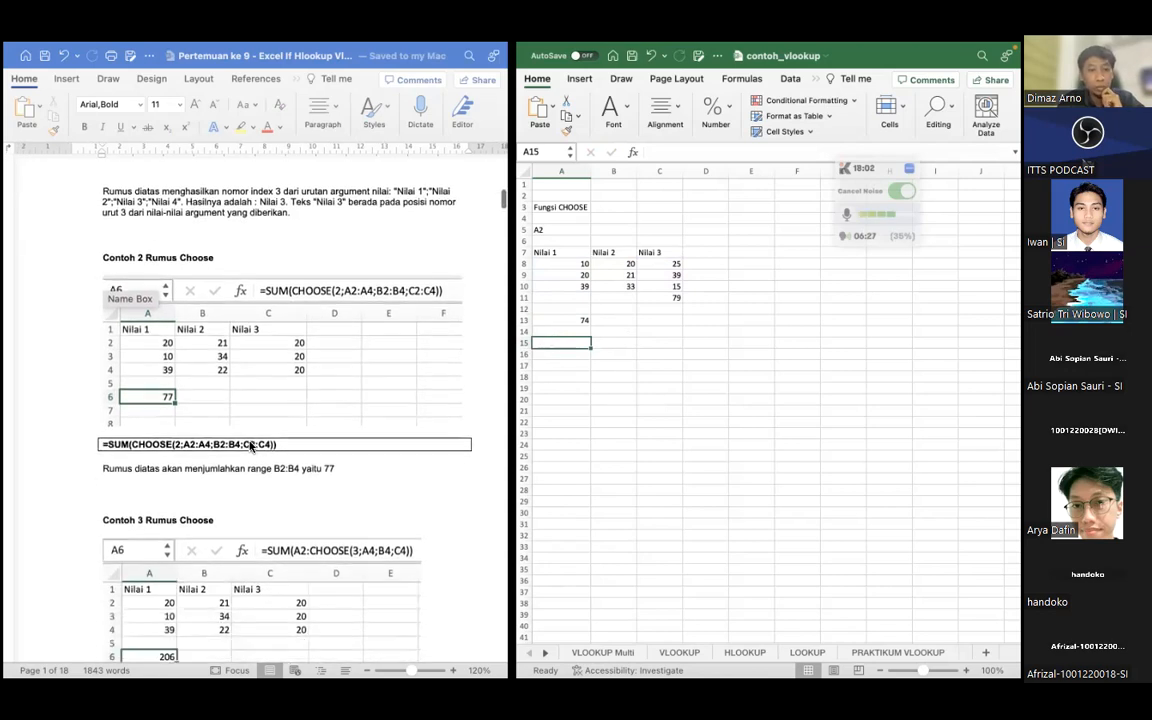
scroll(250, 447, "down", 5)
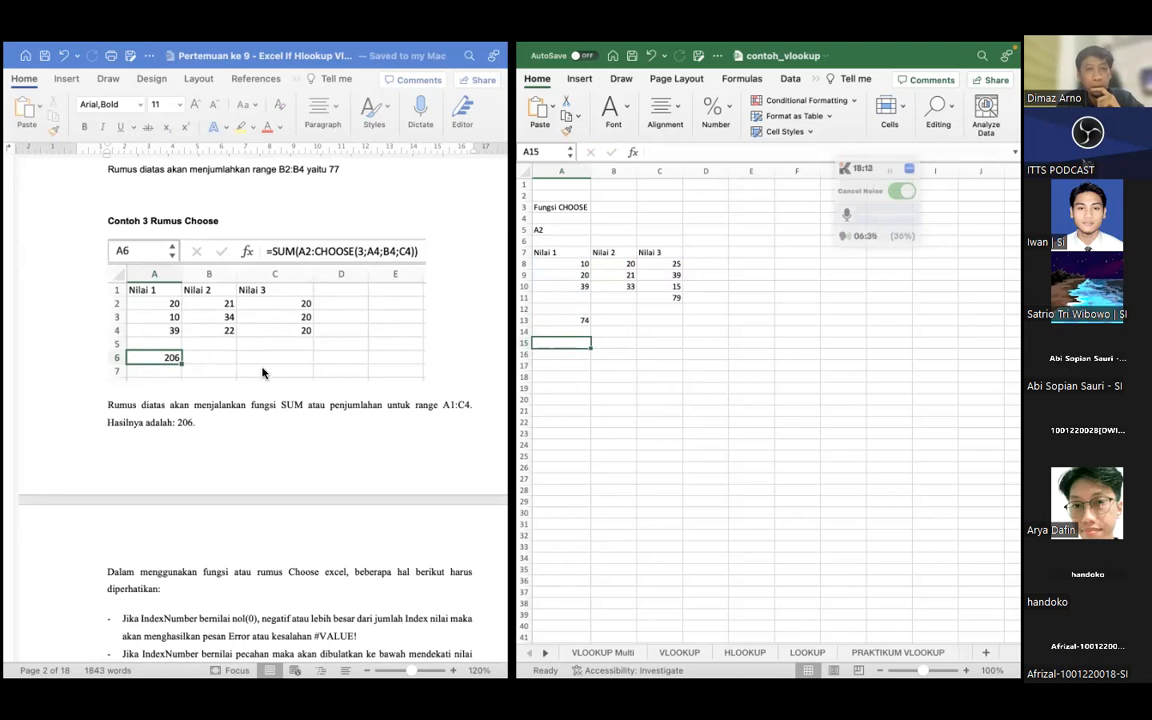
scroll(264, 378, "up", 5)
scroll(266, 353, "down", 1)
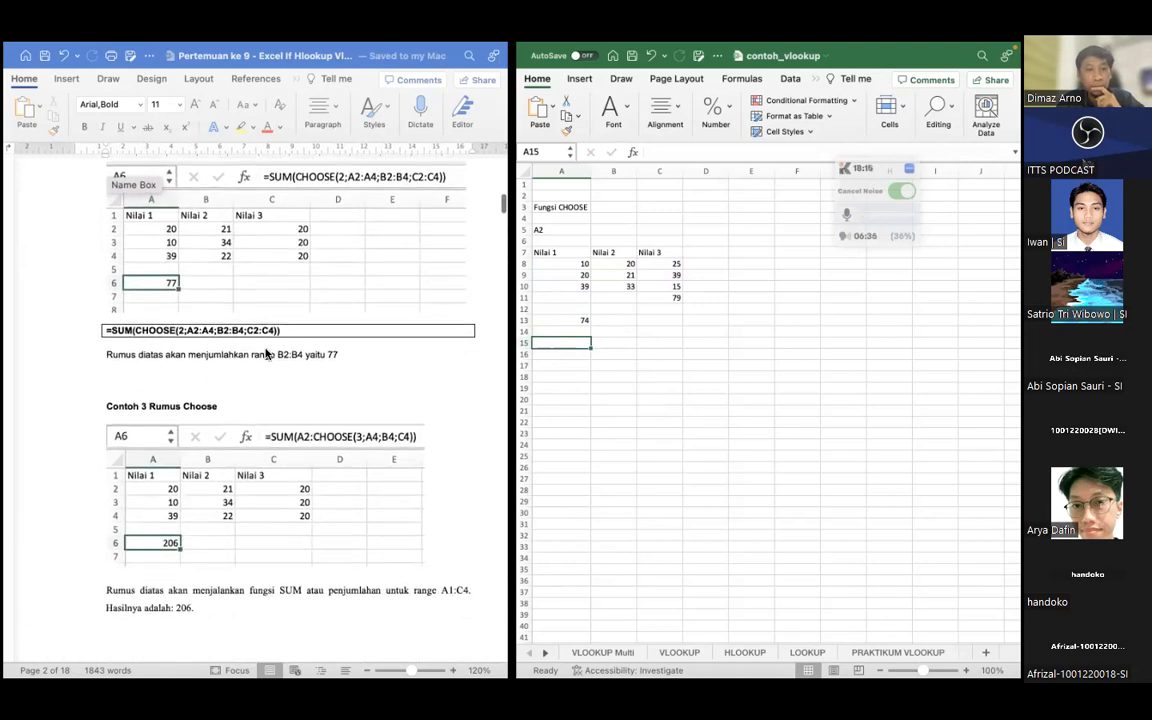
scroll(266, 353, "up", 1)
scroll(266, 353, "down", 2)
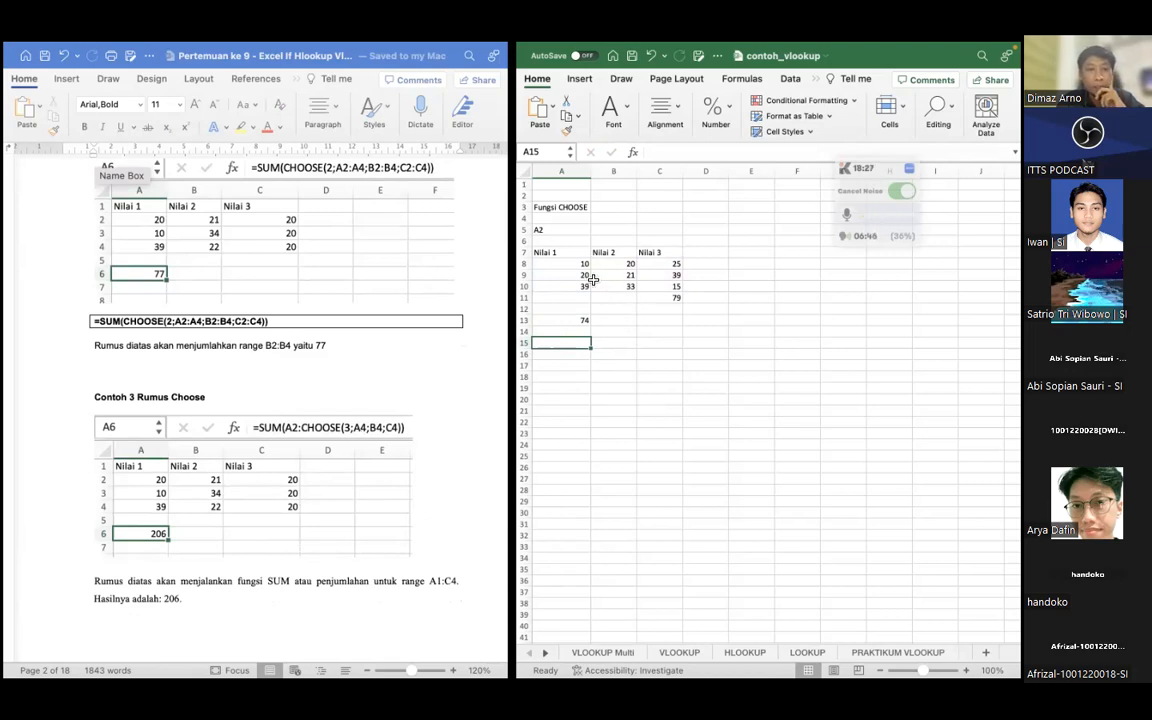
scroll(245, 463, "down", 1)
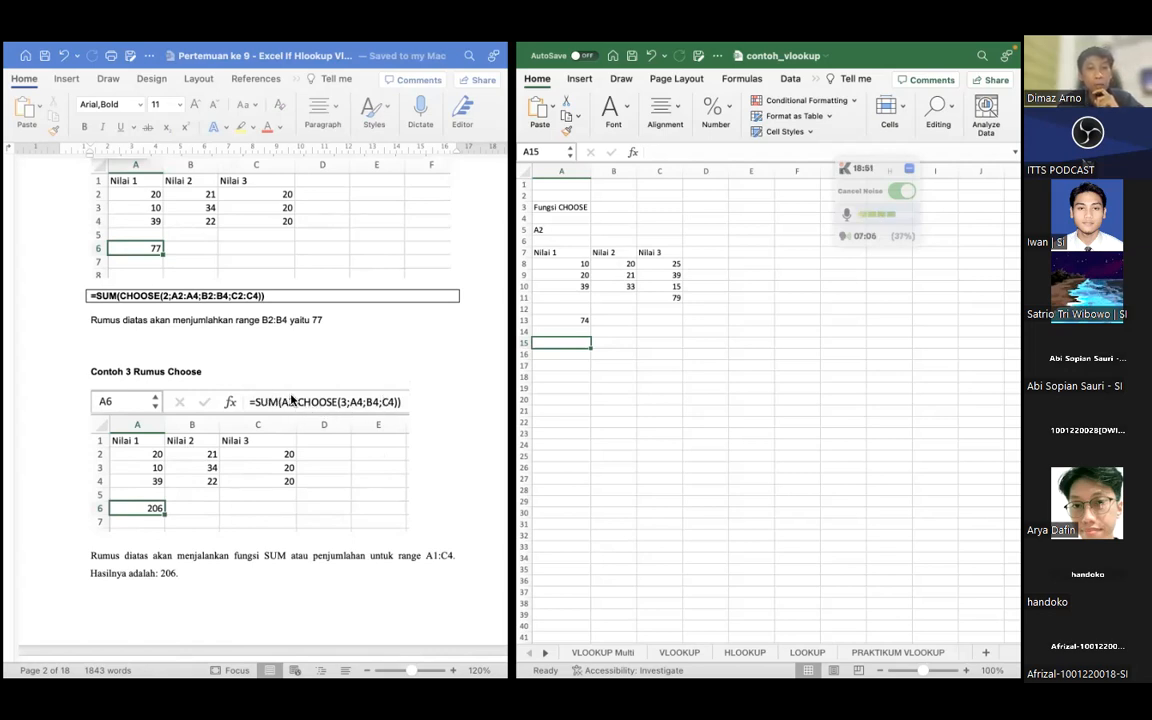
left_click(581, 319)
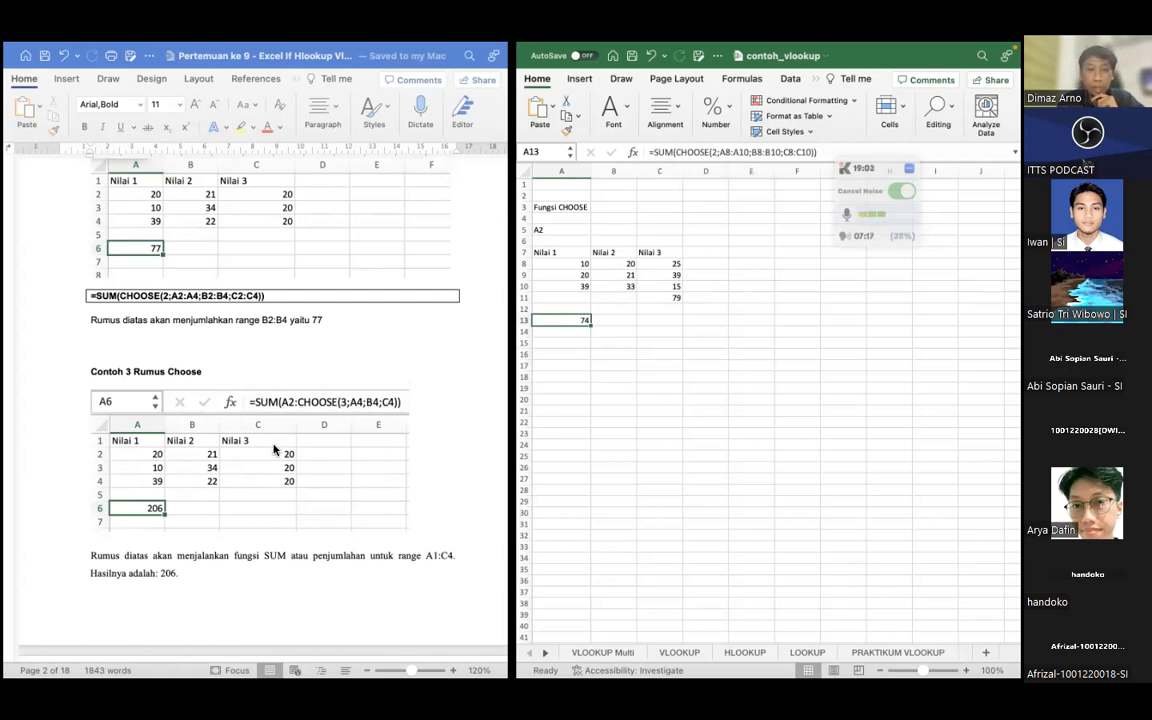
scroll(274, 450, "down", 1)
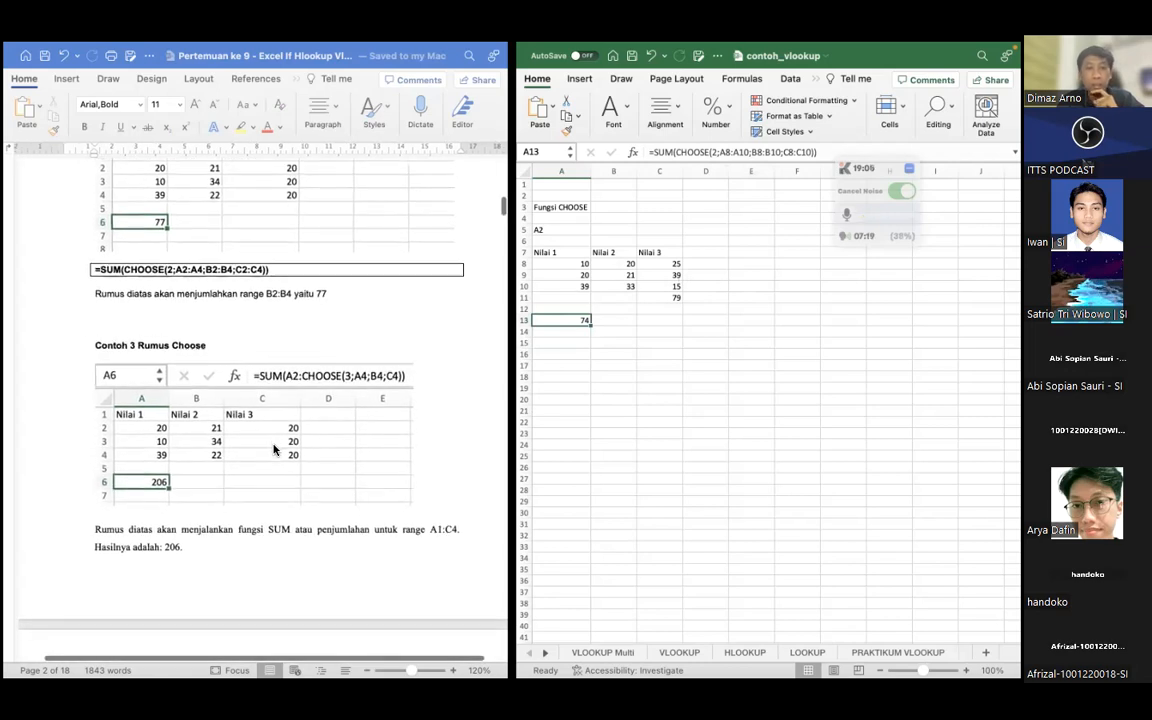
scroll(274, 450, "down", 1)
scroll(274, 450, "right", 1)
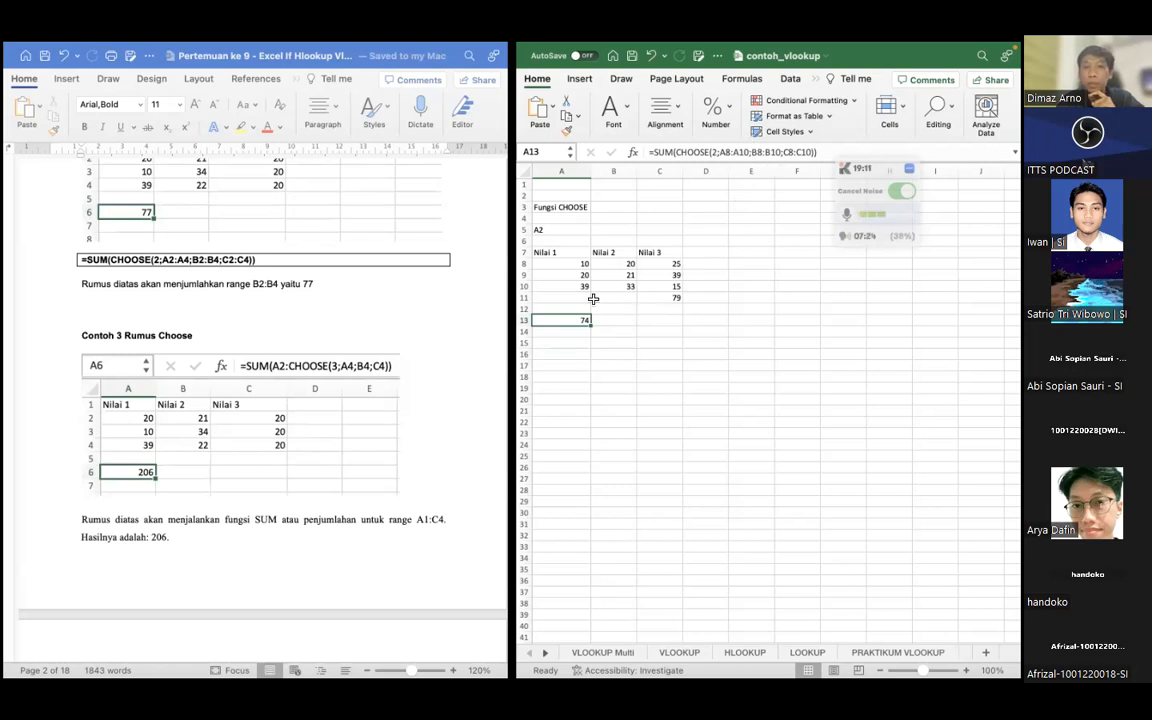
scroll(256, 382, "down", 10)
scroll(285, 432, "down", 6)
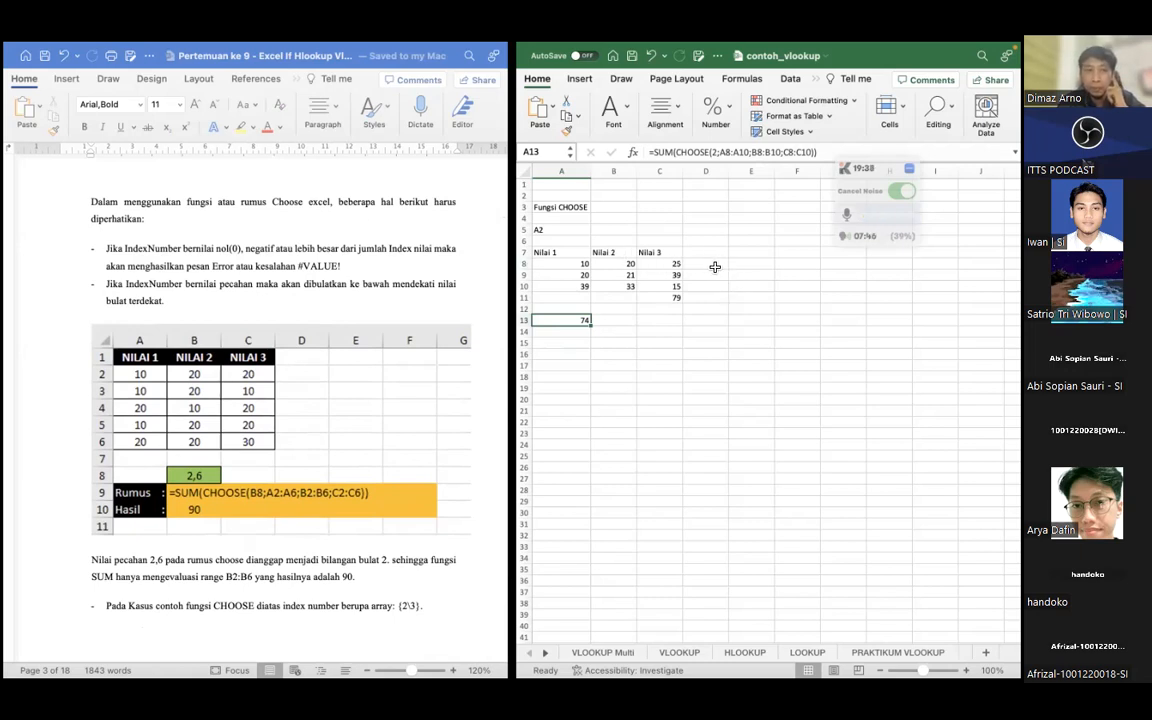
Try an out-of-range index number of 5 in the SUM and CHOOSE formula in A13
left_click(615, 342)
left_click(576, 322)
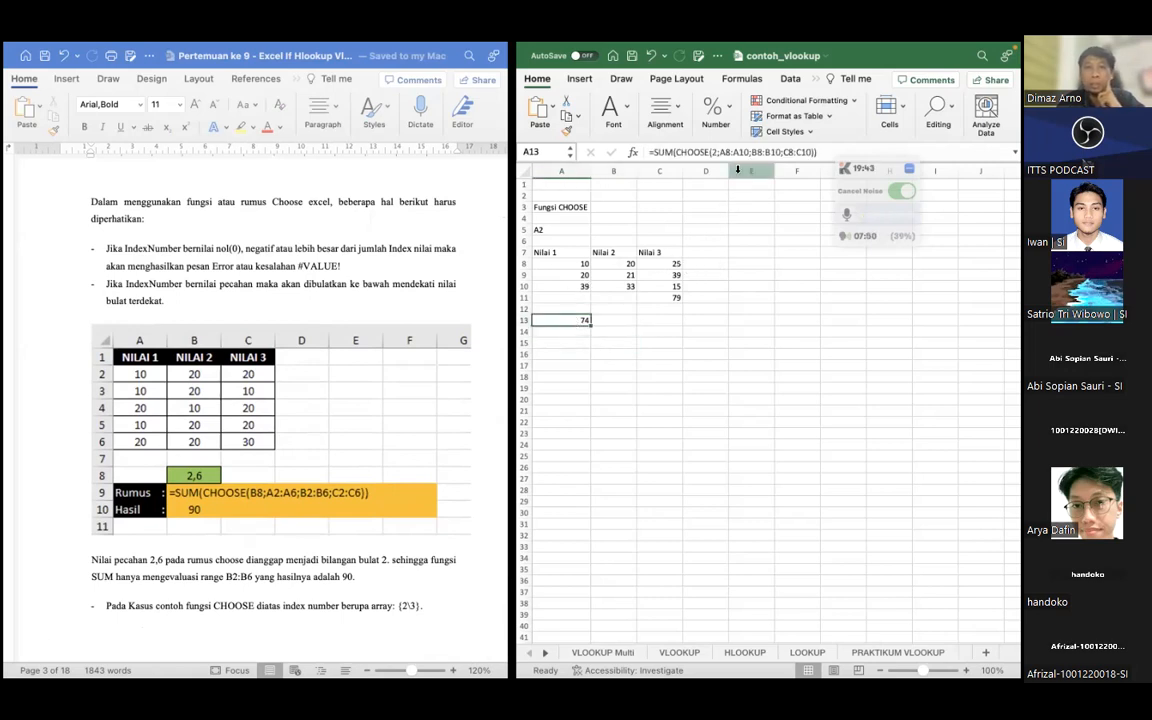
left_click(715, 151)
type("2;")
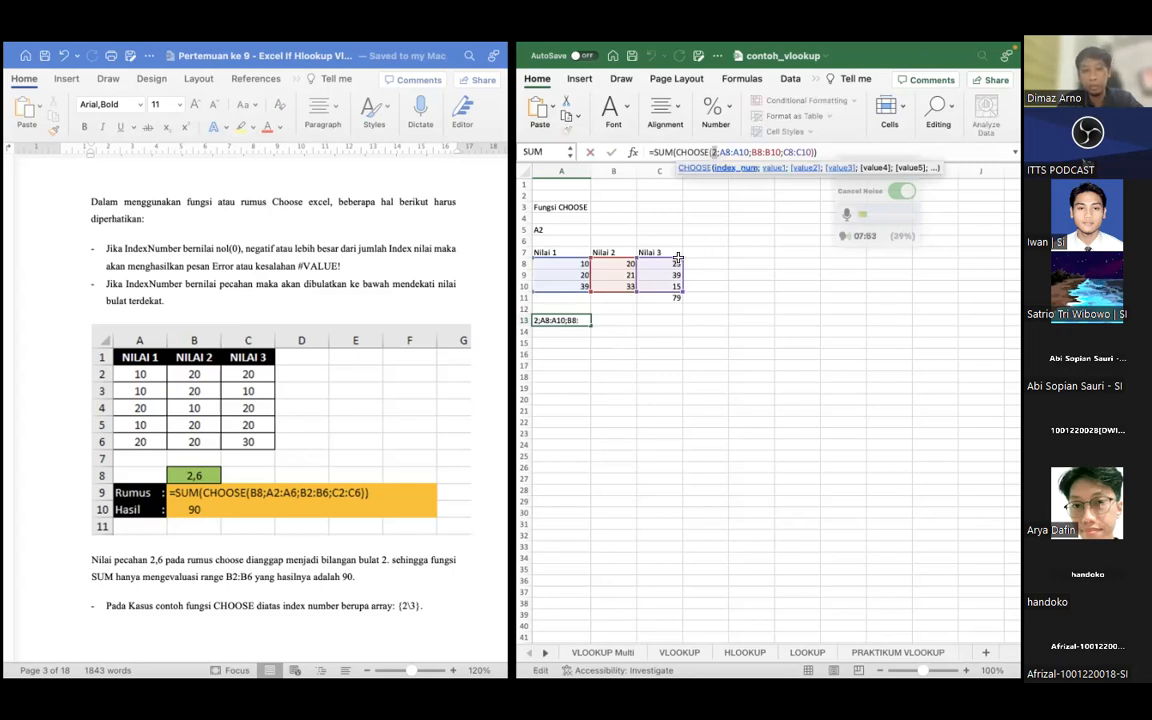
key("BackSpace")
type("5")
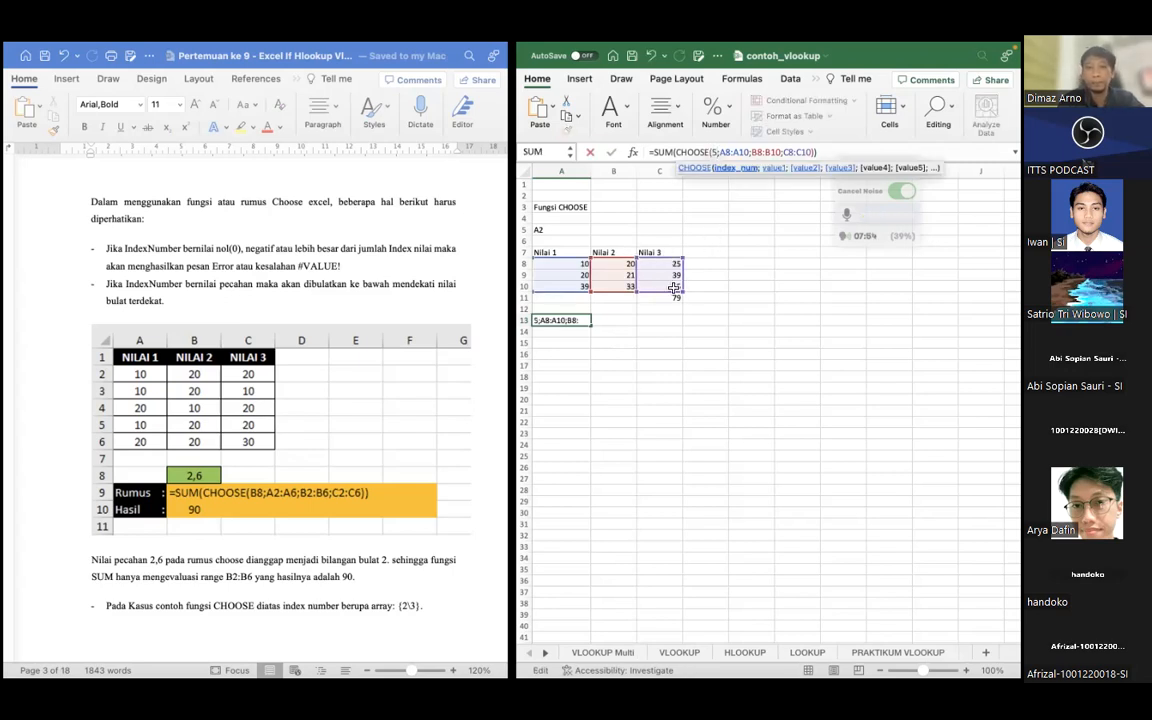
key("Return")
left_click(567, 321)
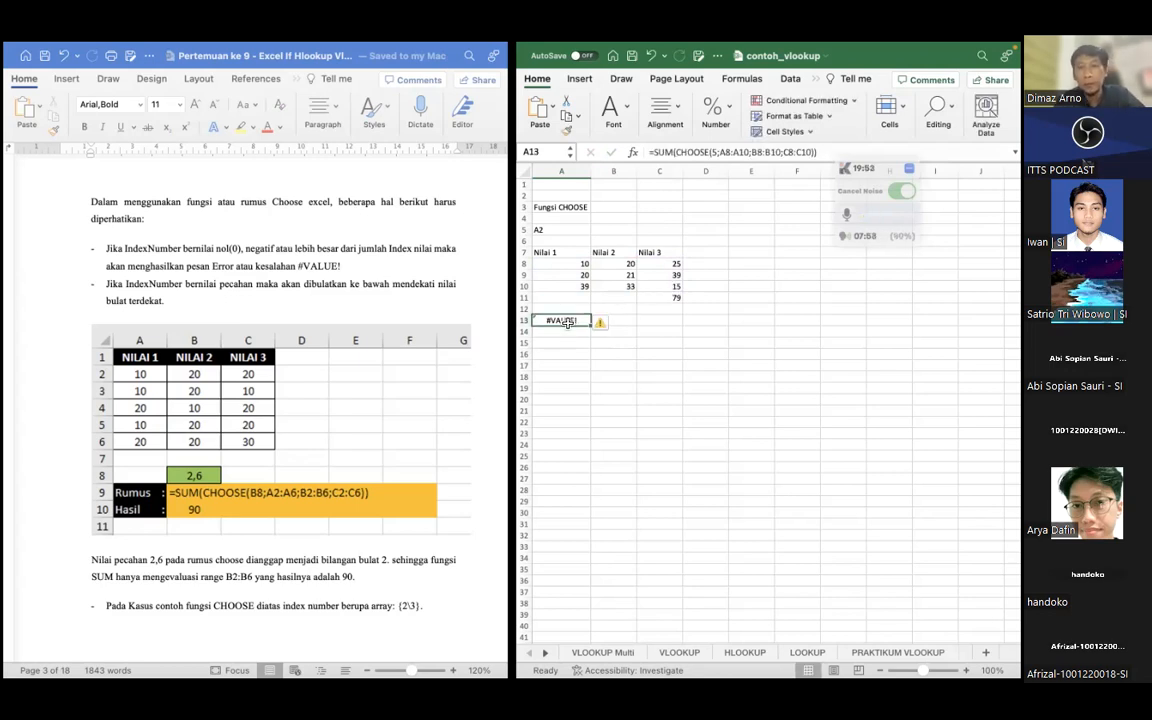
Undo the last index change in A13 and set the CHOOSE index number to 0
key("super+z")
left_click(606, 331)
left_click(586, 320)
left_click(711, 151)
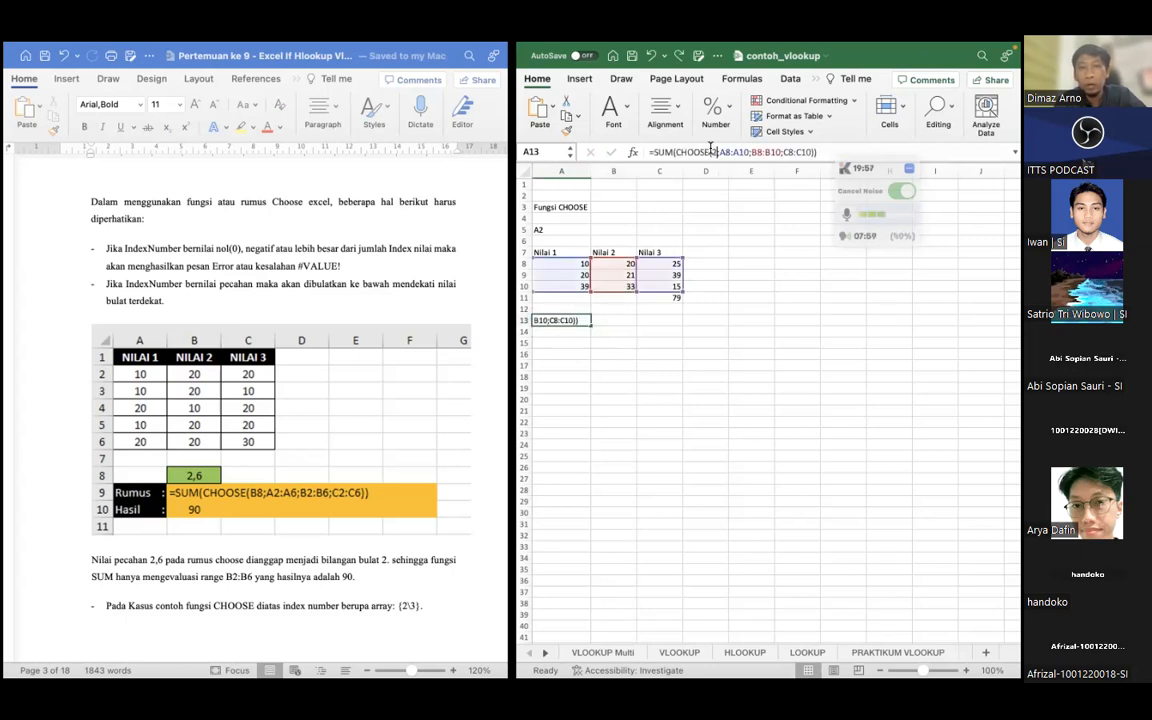
key("Return")
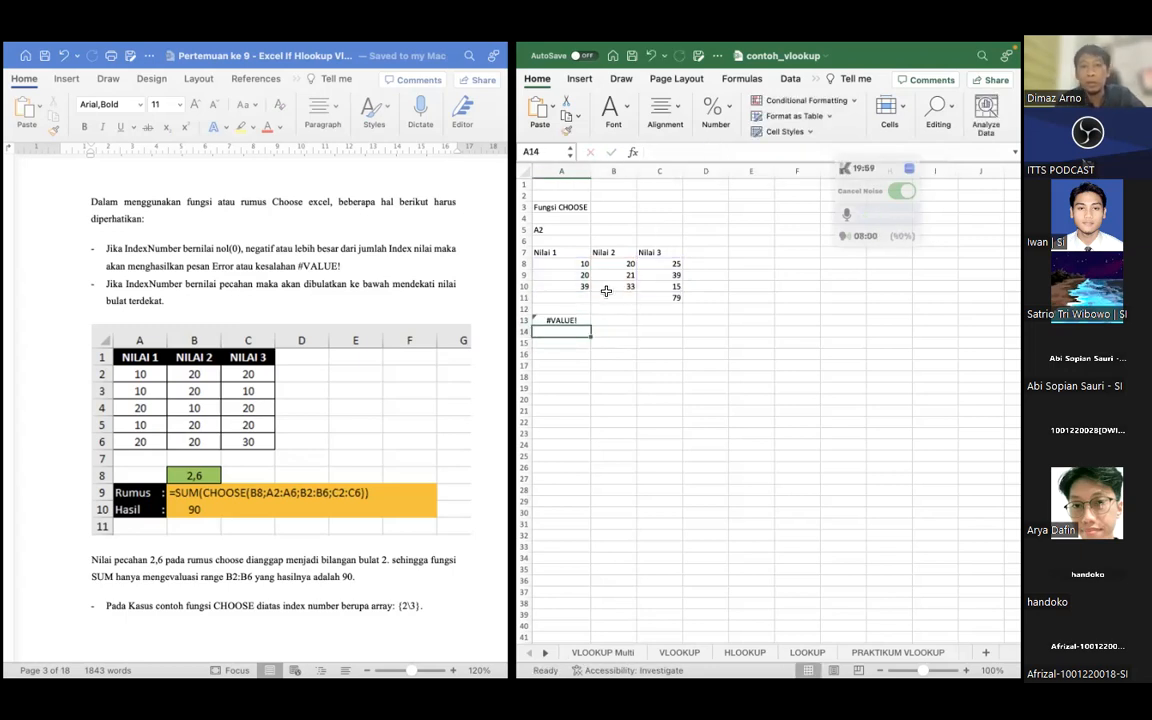
key("Up")
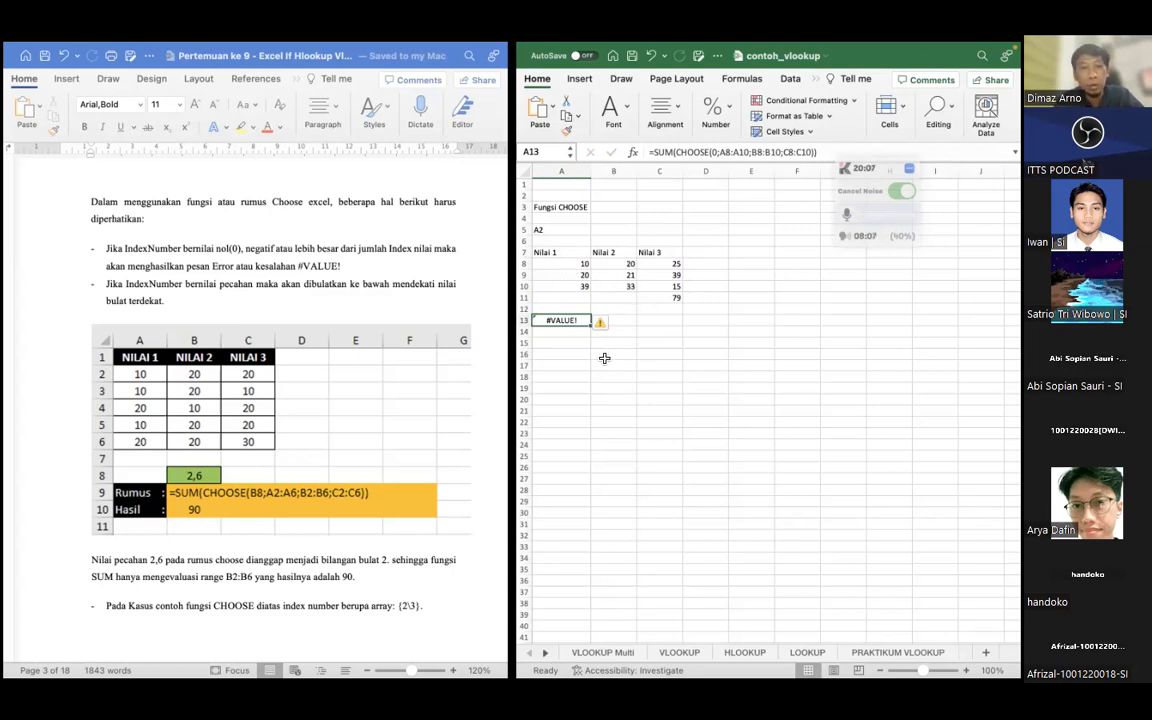
Review the lesson document's CHOOSE examples with the fractional index 2,6 and the array index {2\3}
left_click(565, 365)
scroll(275, 354, "down", 5)
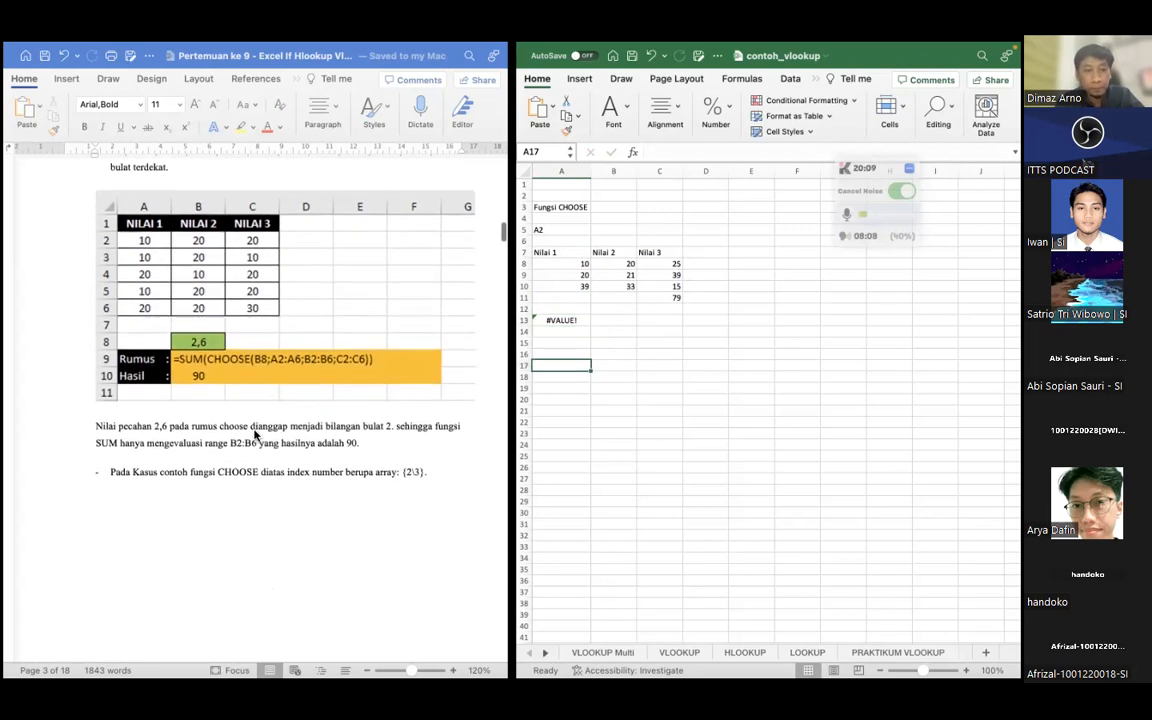
scroll(255, 434, "up", 2)
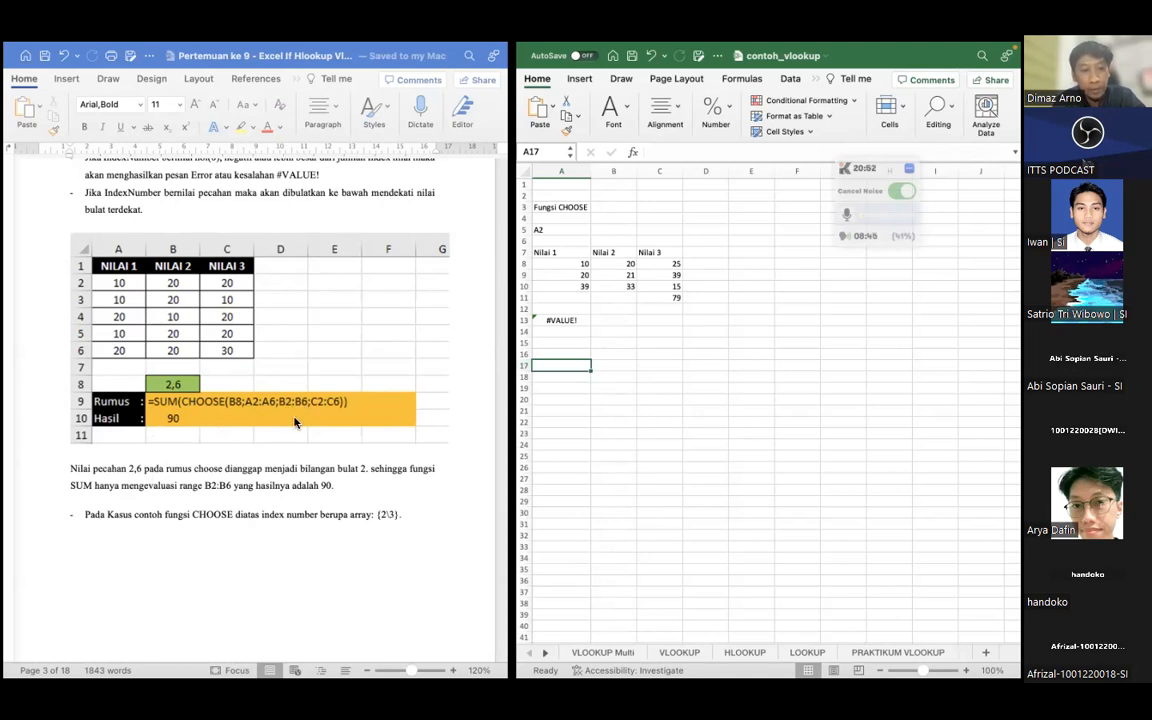
scroll(288, 437, "down", 5)
scroll(288, 437, "down", 6)
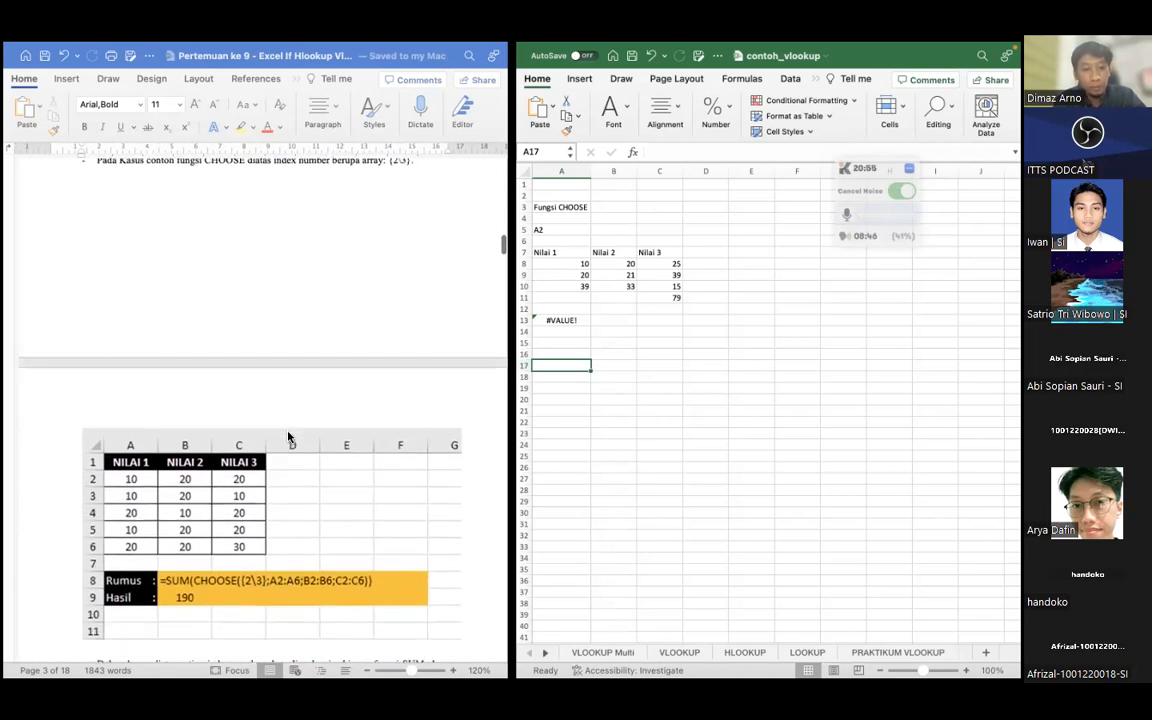
Read the lesson document's SUM and CHOOSE example with the array index and the introduction to Fungsi Logika
scroll(288, 437, "up", 1)
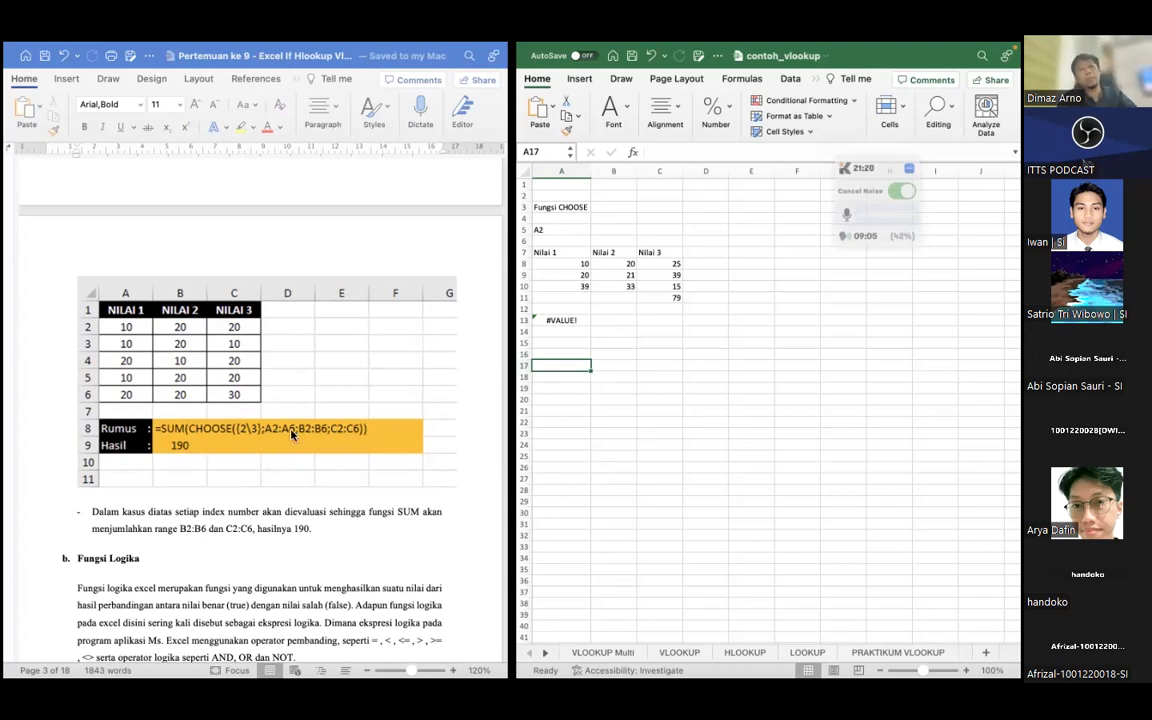
scroll(291, 433, "down", 5)
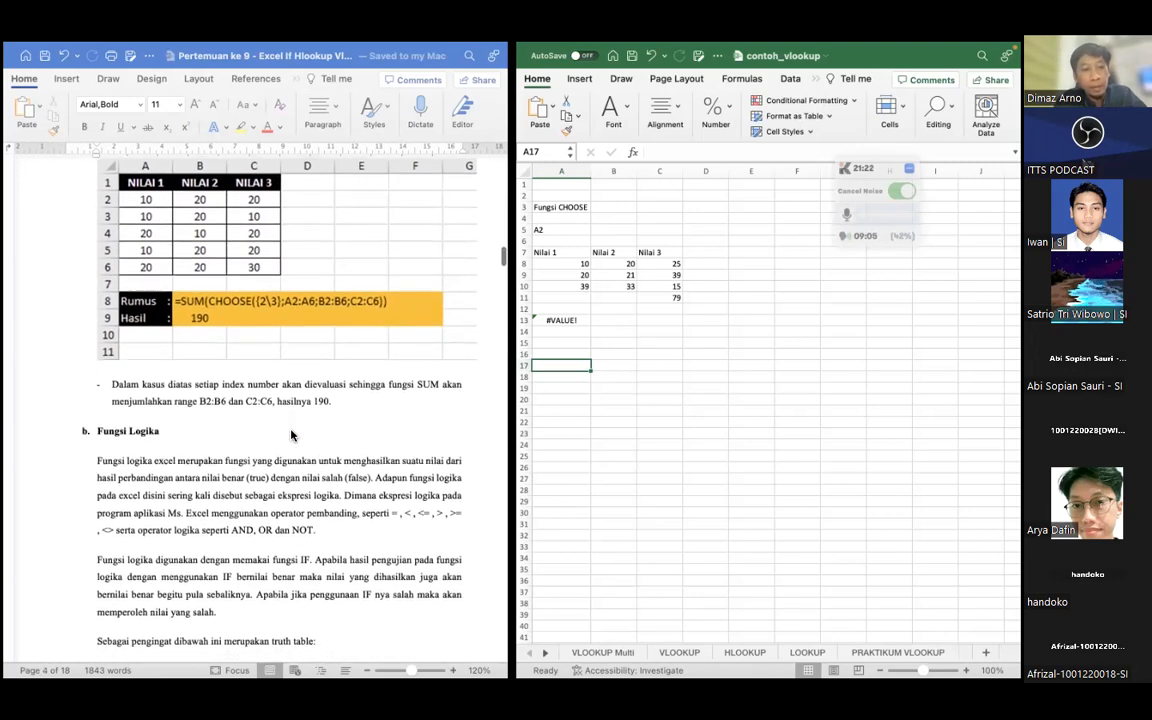
scroll(291, 434, "down", 1)
scroll(265, 441, "down", 6)
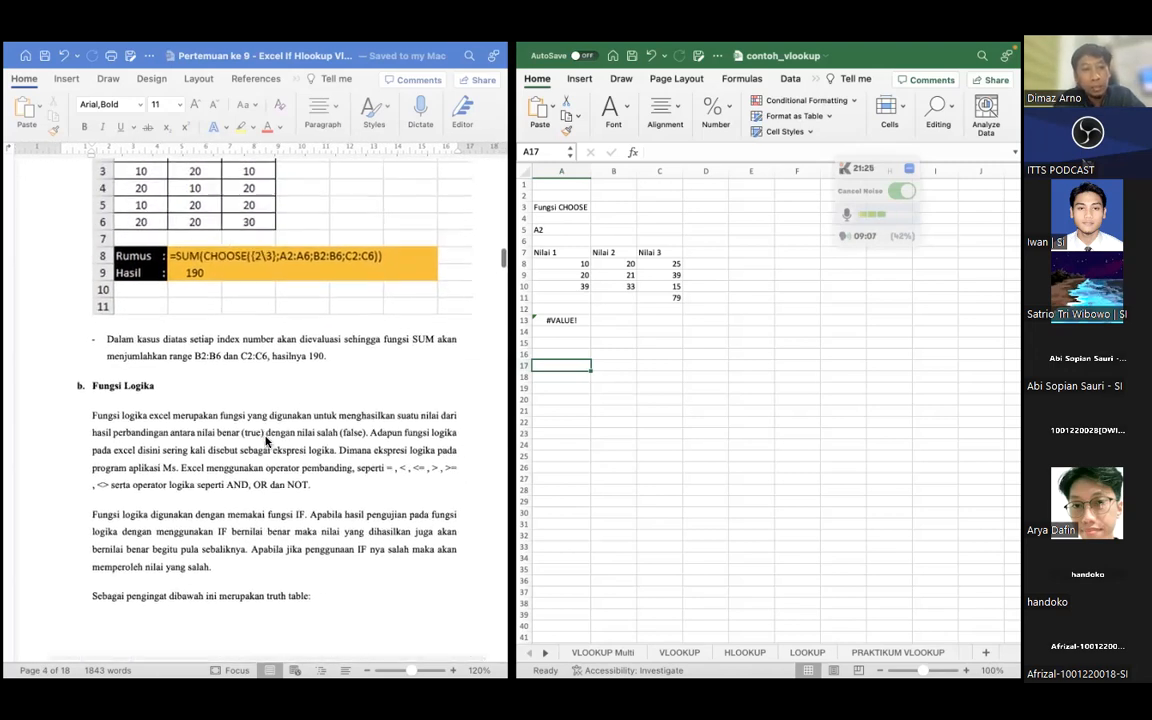
scroll(265, 441, "down", 2)
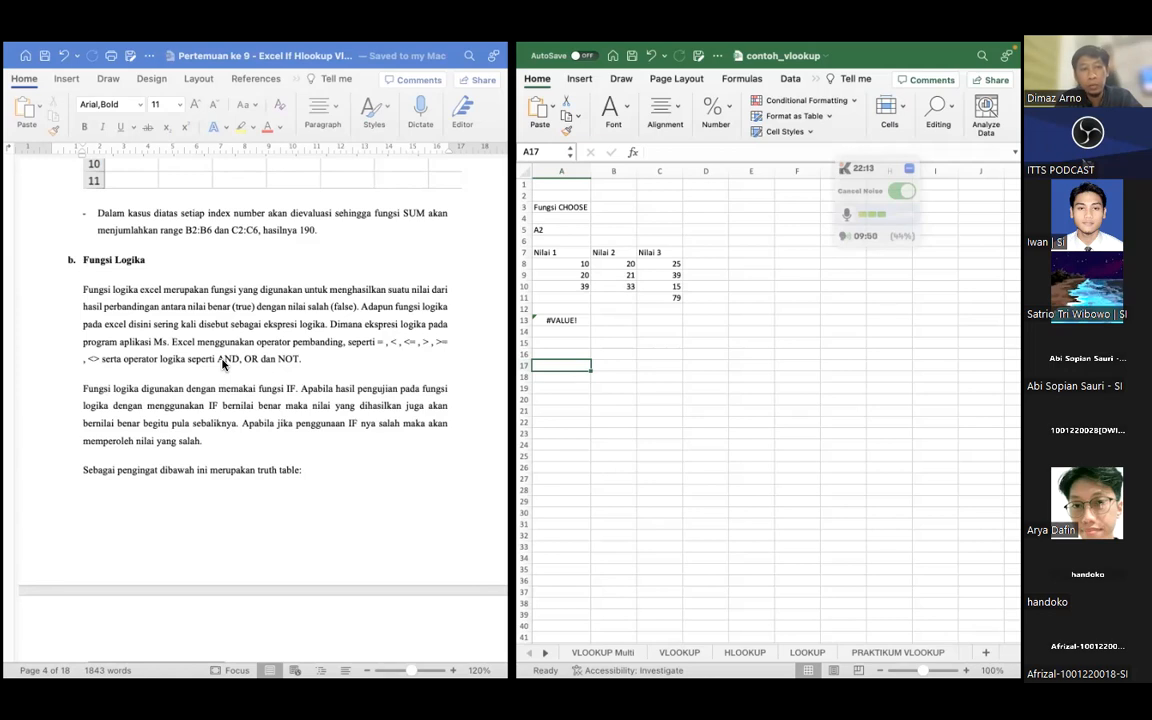
scroll(222, 364, "down", 5)
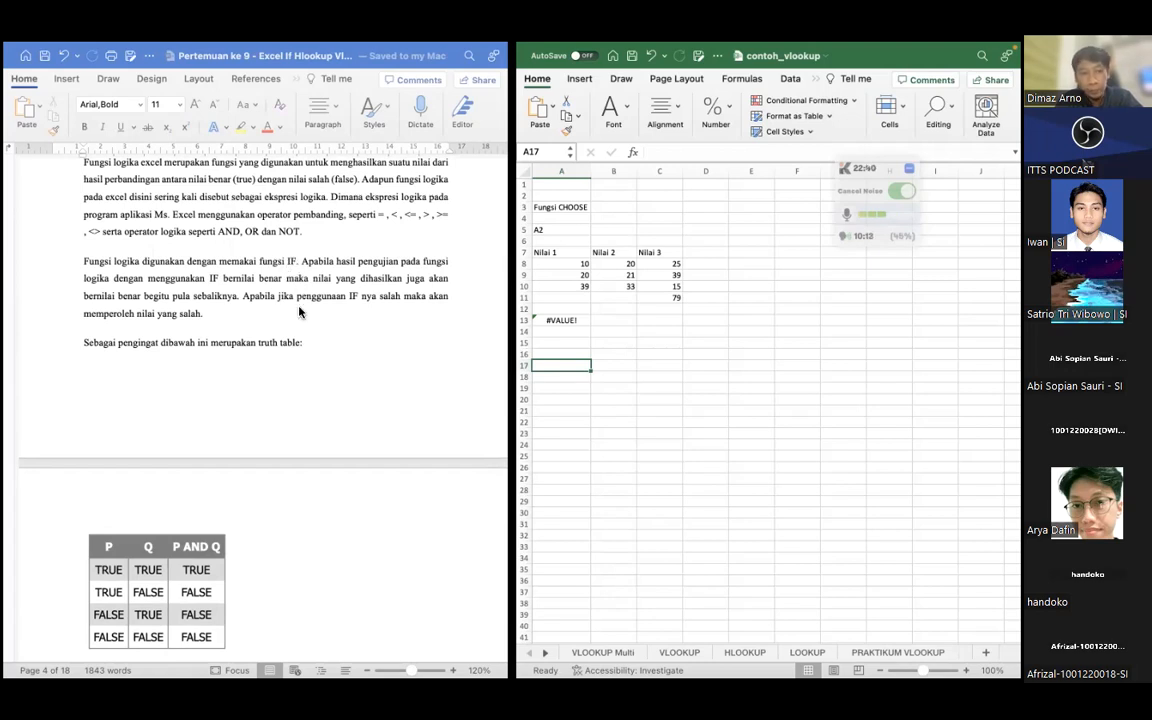
Examine the AND and OR truth tables and the Logika OR section with its syntax and example in the lesson document
scroll(298, 312, "down", 3)
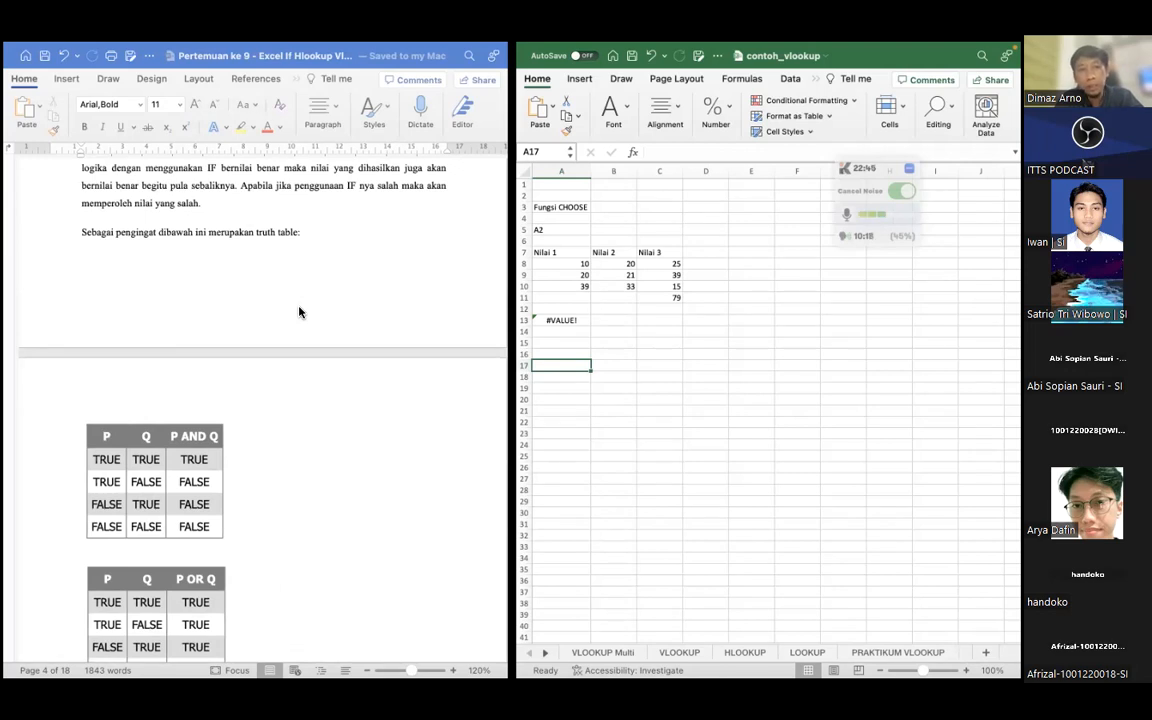
scroll(298, 312, "down", 3)
scroll(298, 312, "up", 2)
scroll(298, 312, "down", 2)
scroll(298, 312, "down", 1)
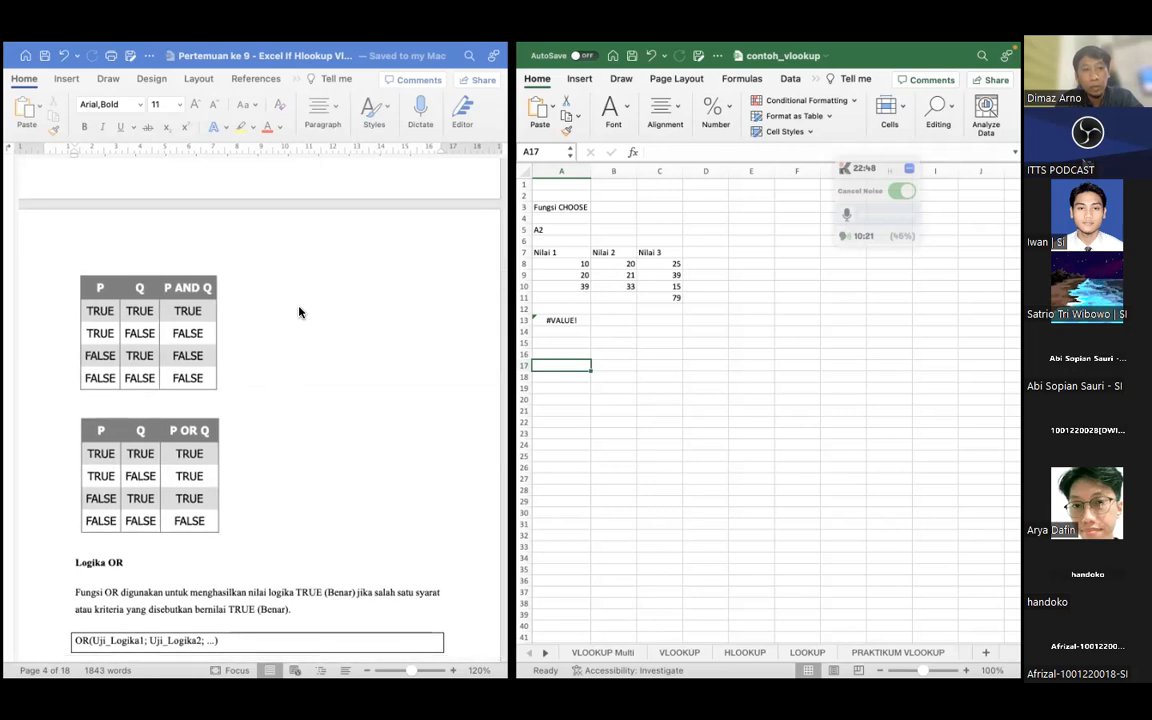
scroll(298, 312, "left", 1)
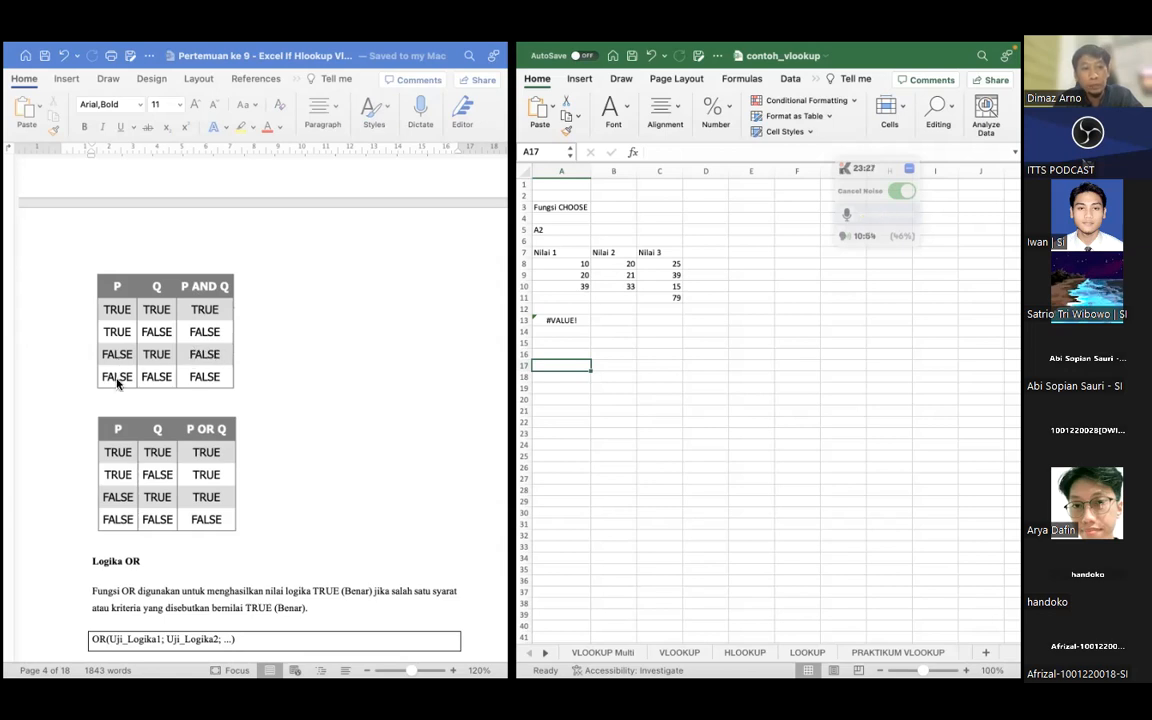
scroll(342, 370, "down", 4)
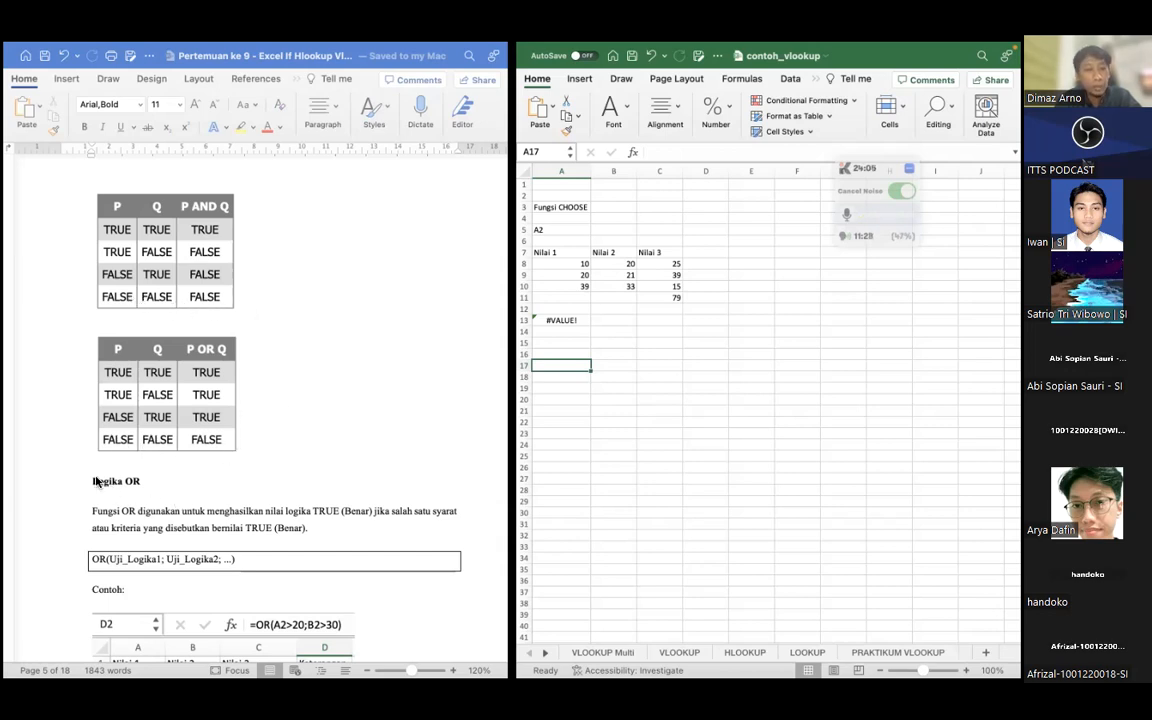
scroll(270, 391, "down", 5)
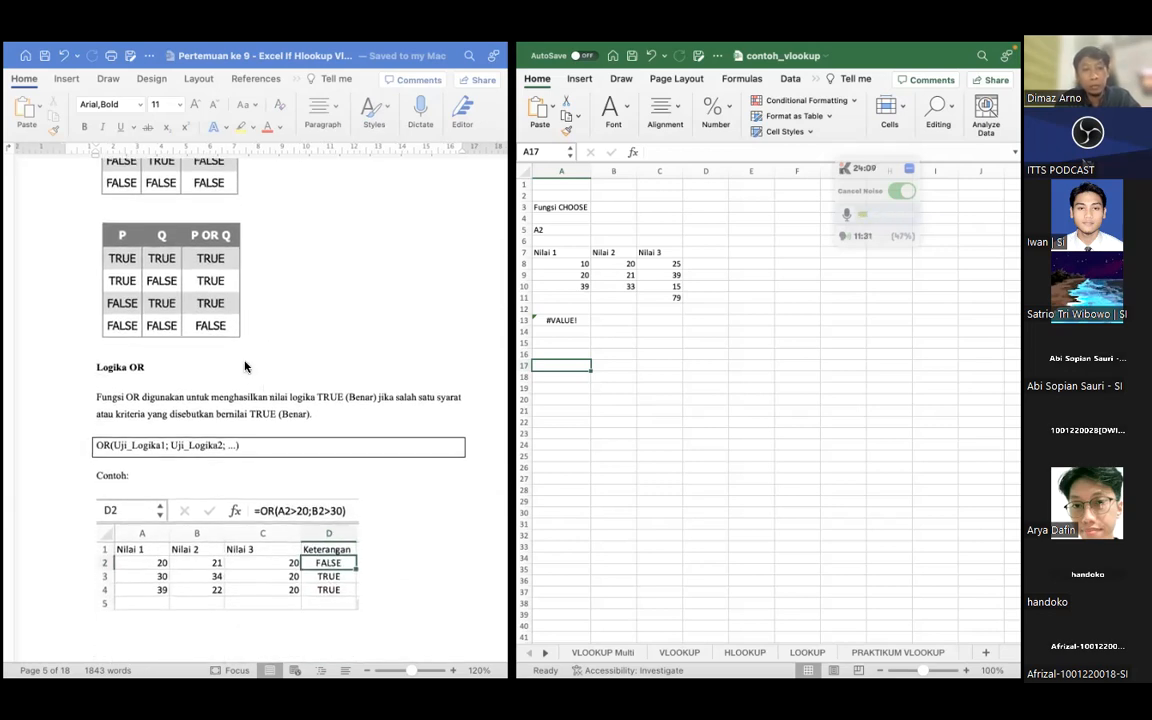
scroll(250, 368, "down", 5)
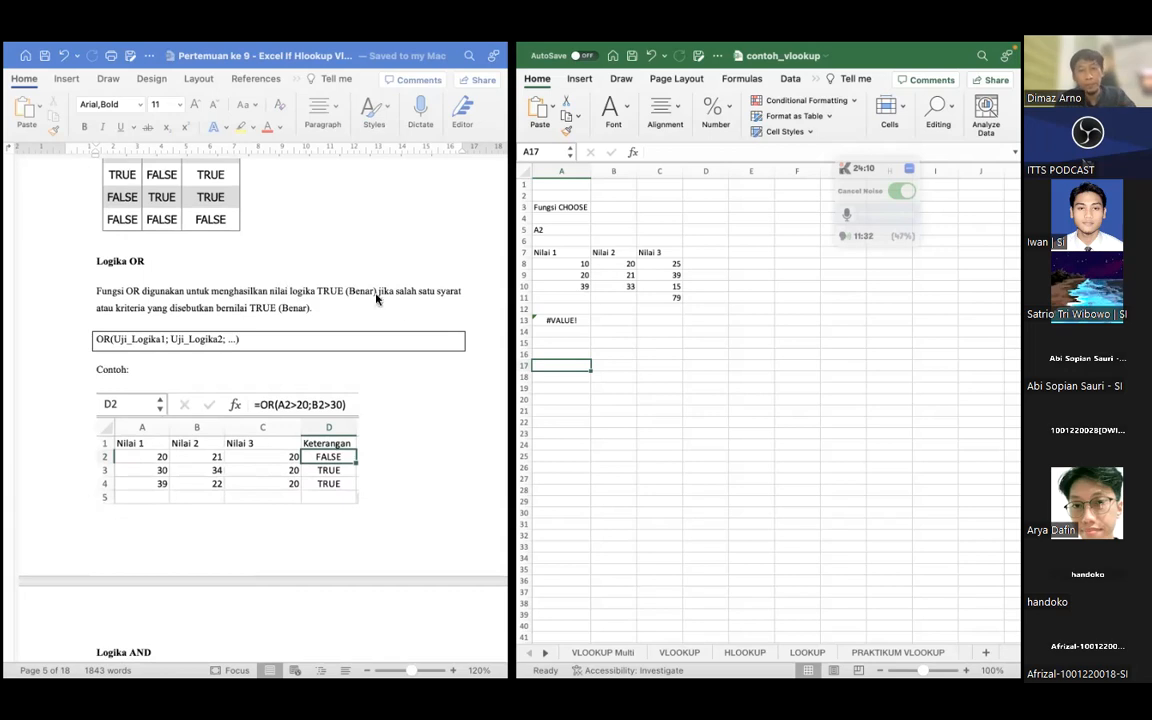
Clear the SUM and CHOOSE formula from cell A13 of the contoh_vlookup workbook
left_click(556, 320)
key("Delete")
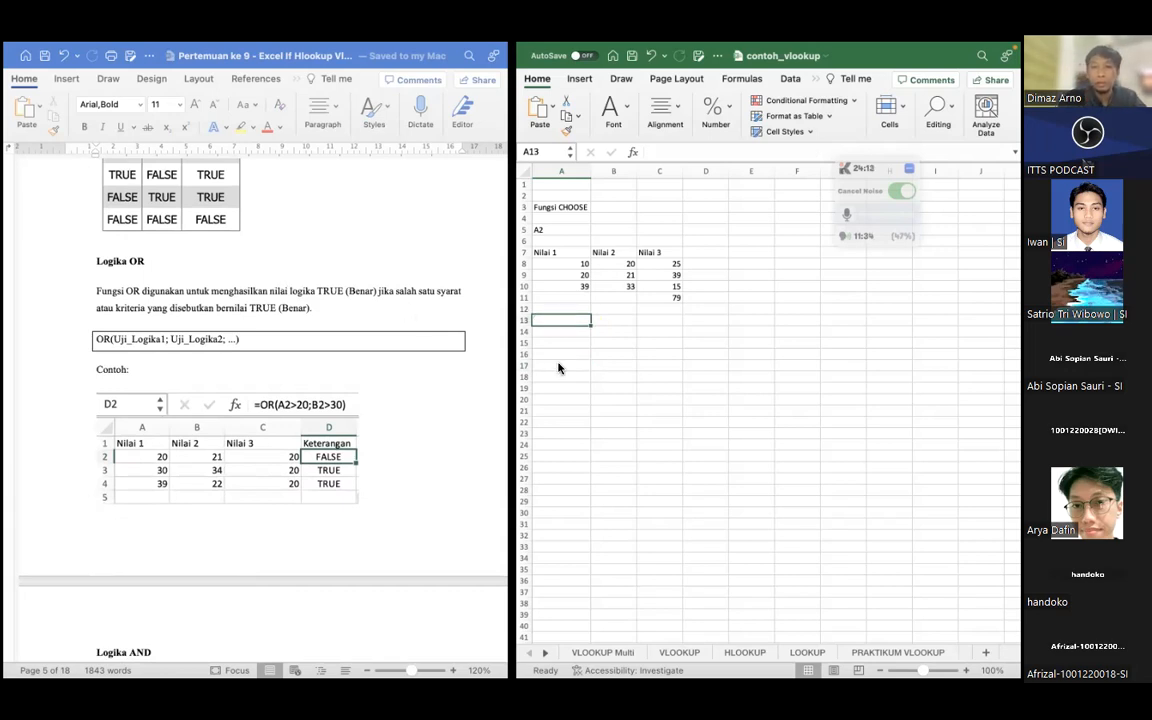
left_click(556, 364)
left_click(551, 329)
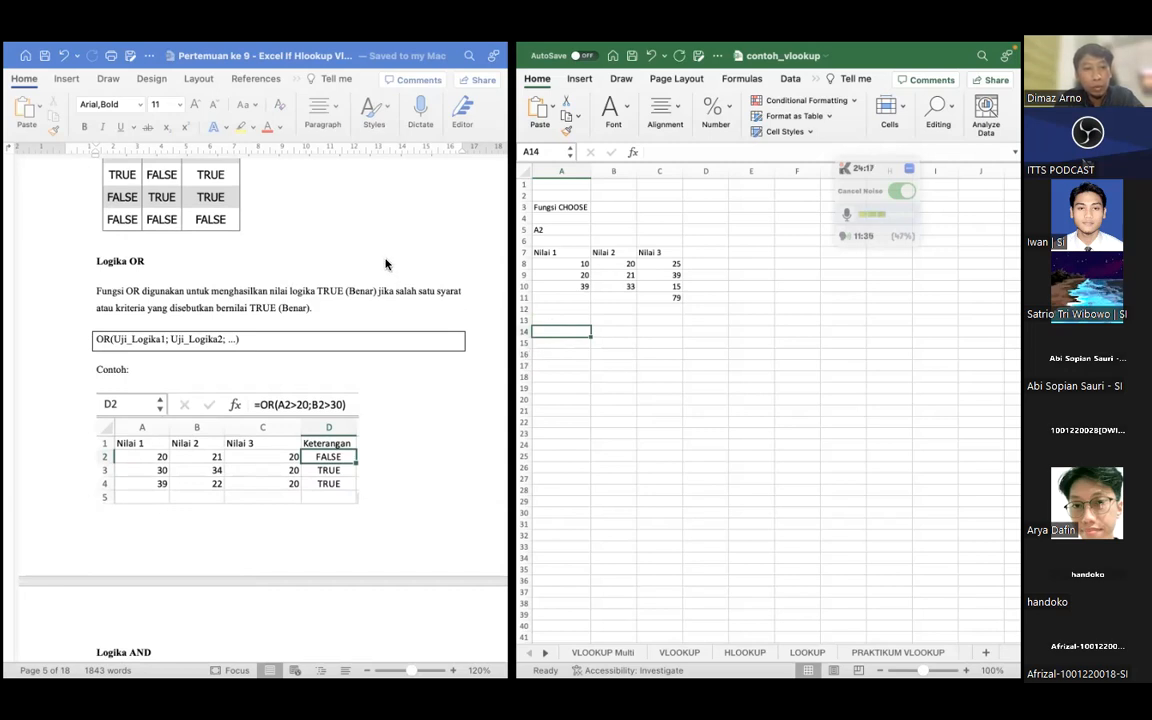
left_click(139, 294)
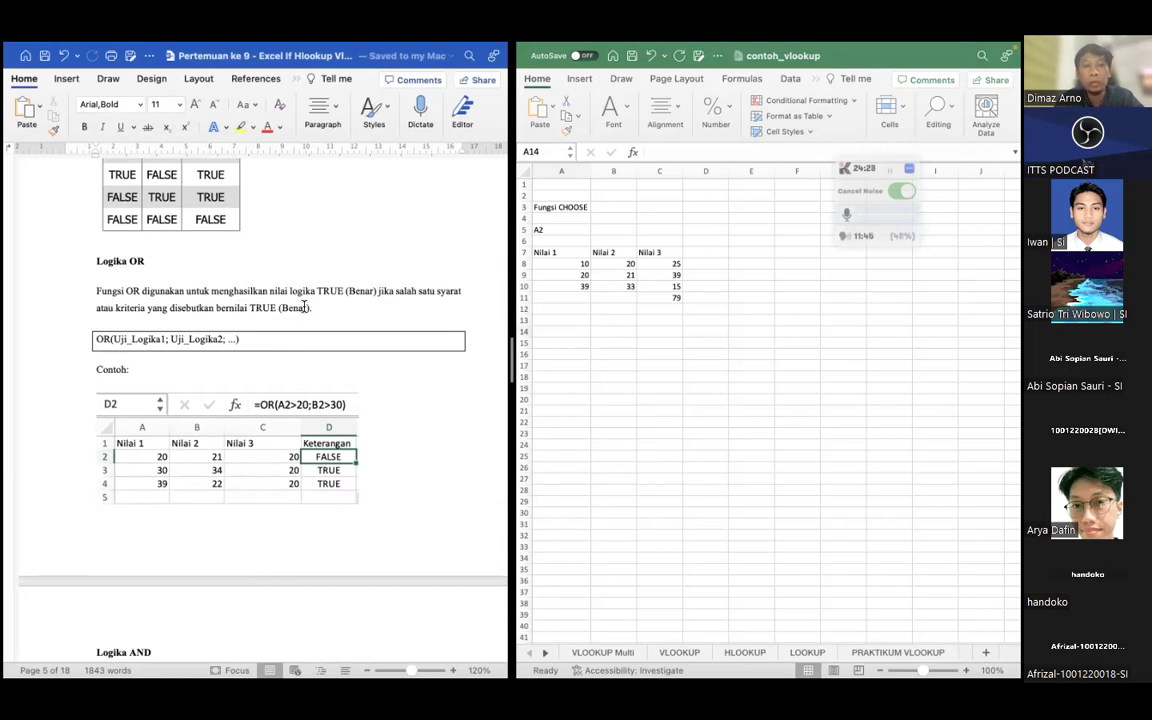
left_click(552, 339)
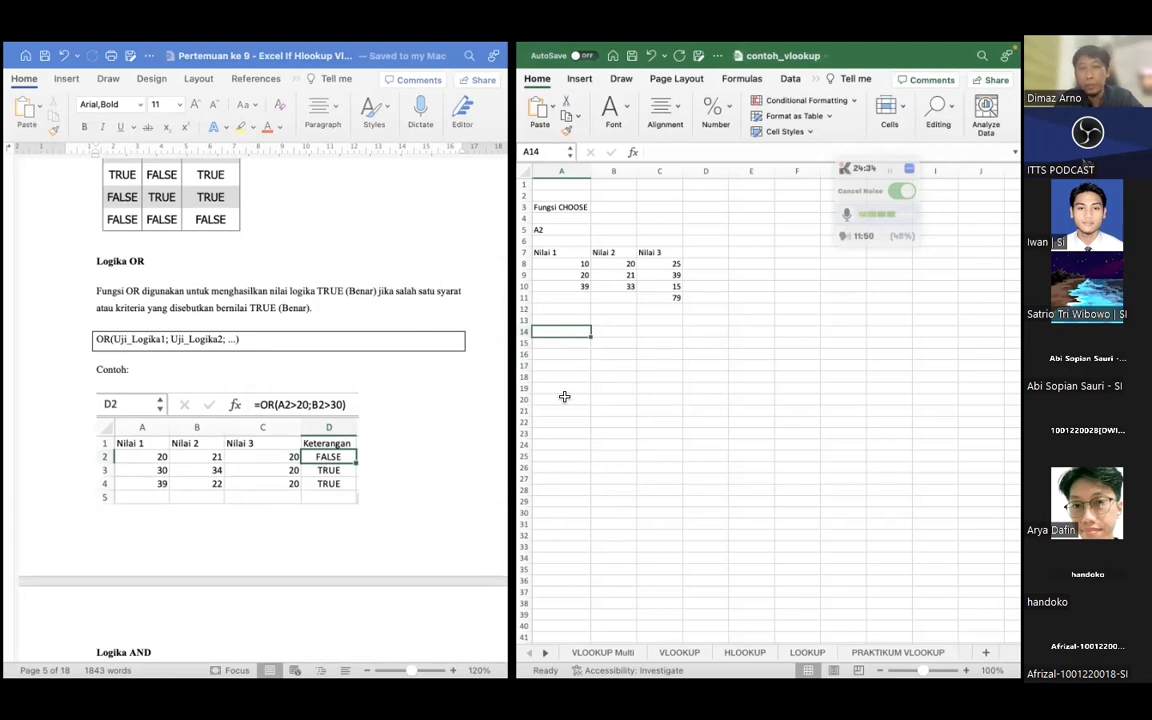
left_click(564, 321)
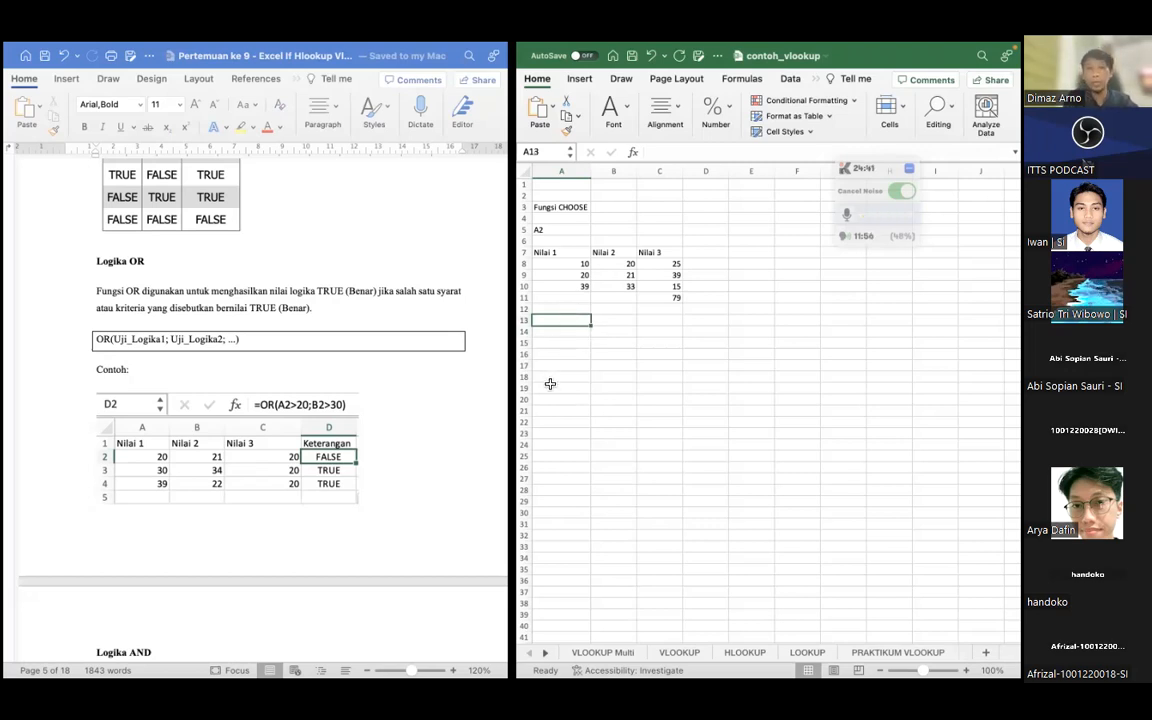
type("=")
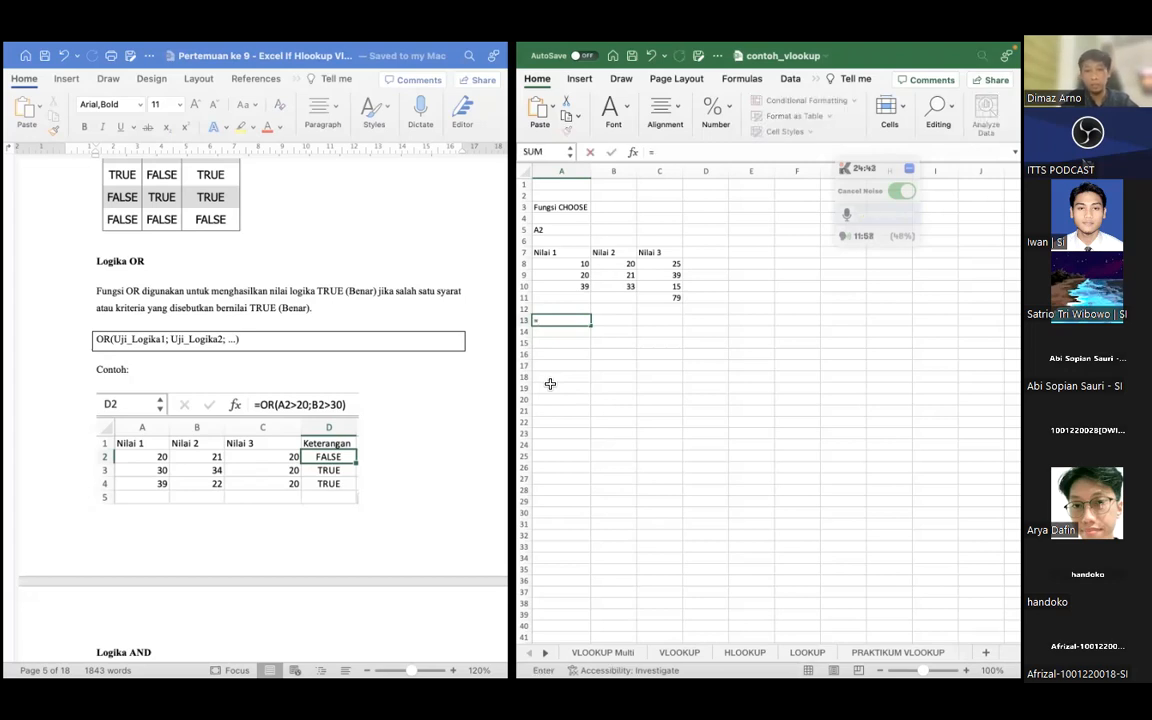
type("OR(")
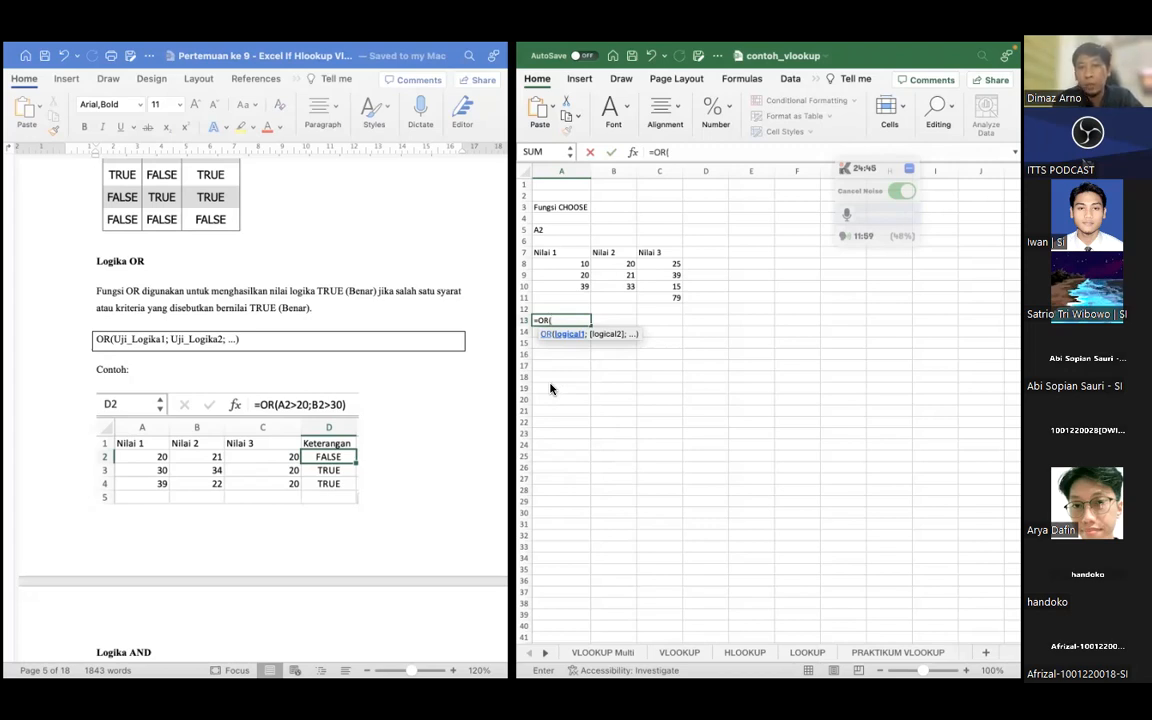
key("BackSpace")
key("BackSpace")
key("BackSpace")
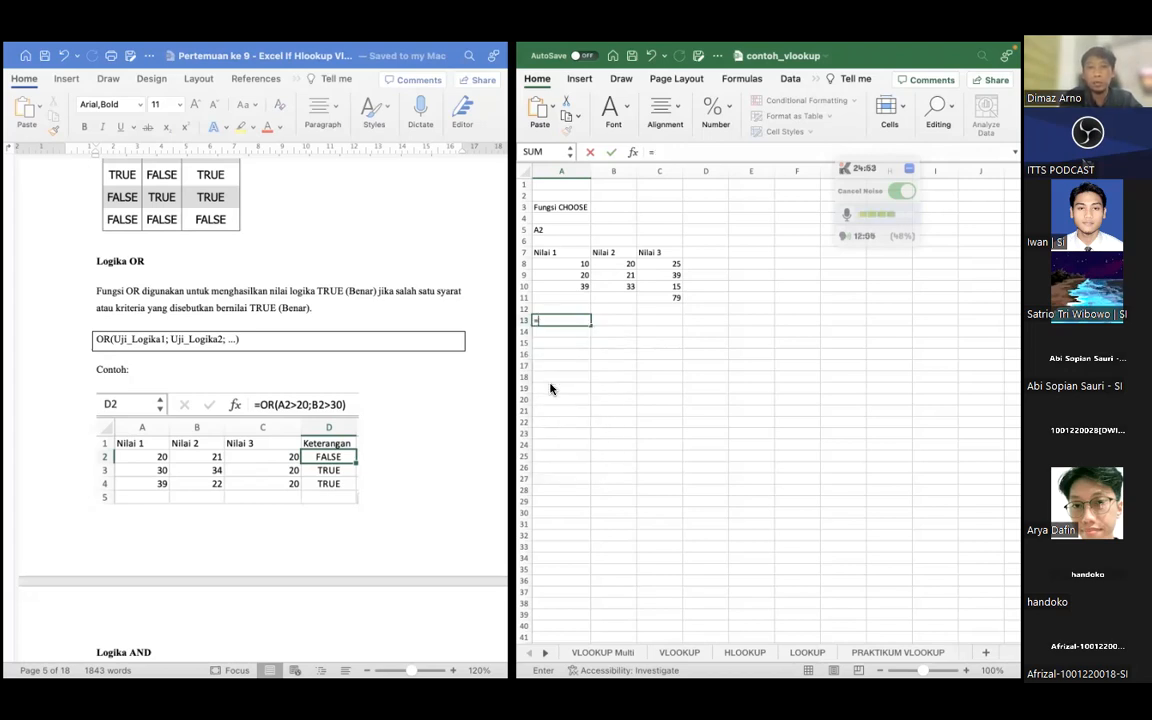
key("BackSpace")
type("X=1 OR x=")
key("BackSpace")
key("BackSpace")
type("X=3")
key("BackSpace")
key("BackSpace")
key("BackSpace")
key("BackSpace")
key("BackSpace")
key("BackSpace")
key("BackSpace")
key("BackSpace")
key("BackSpace")
key("BackSpace")
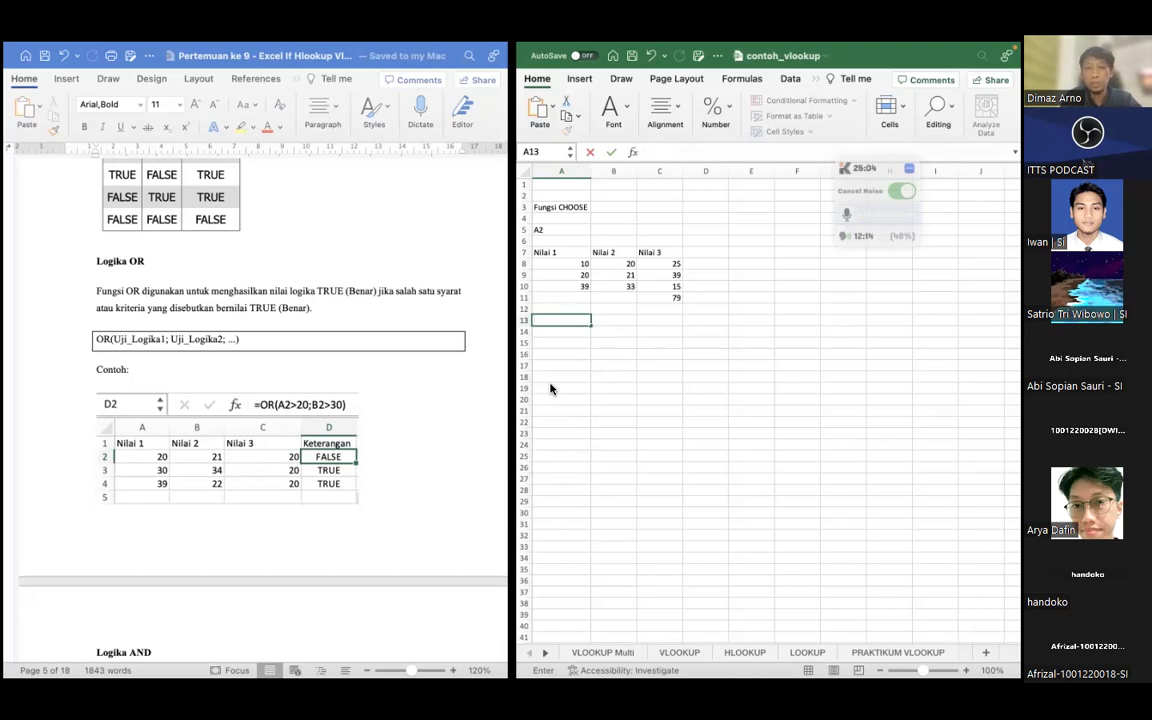
Enter the formula =OR(A8>10) in cell A13 to test the first Nilai 1 value
type("=OR")
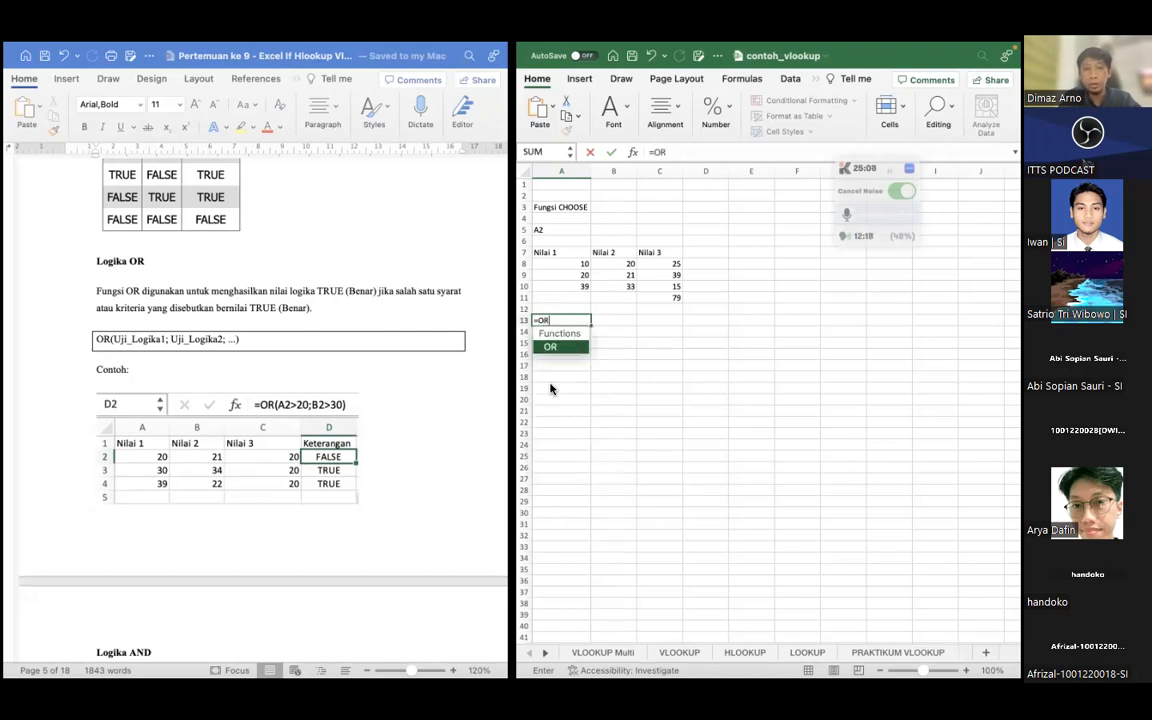
type("(")
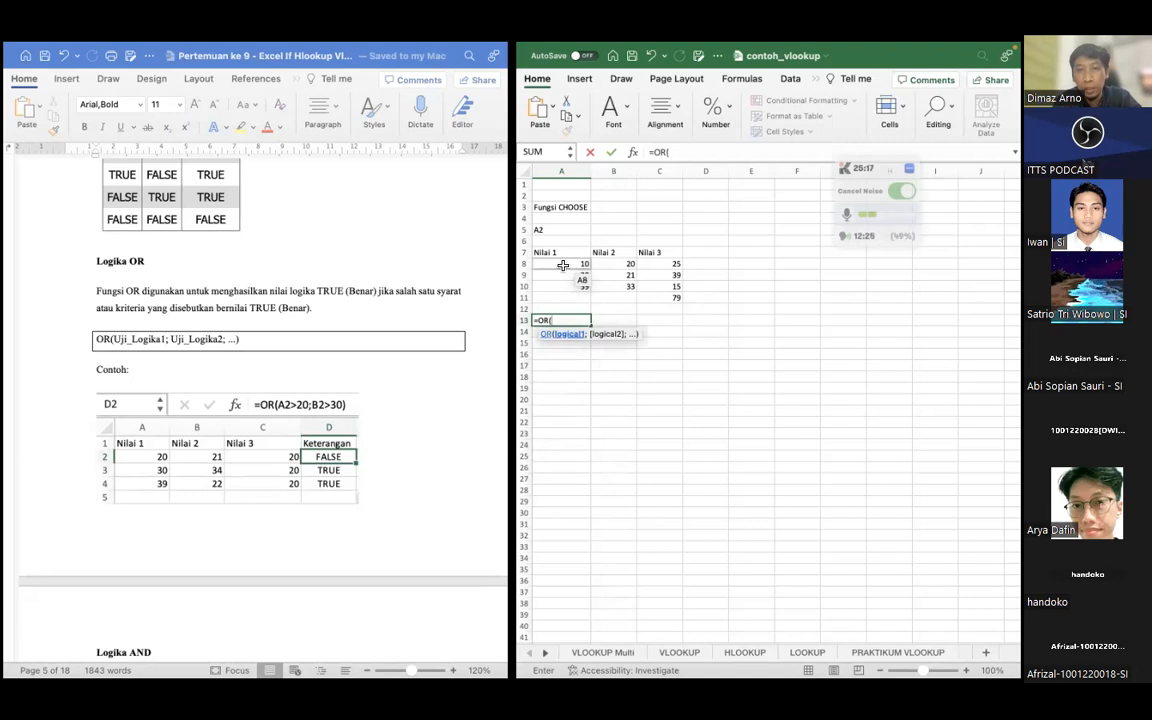
type("A8")
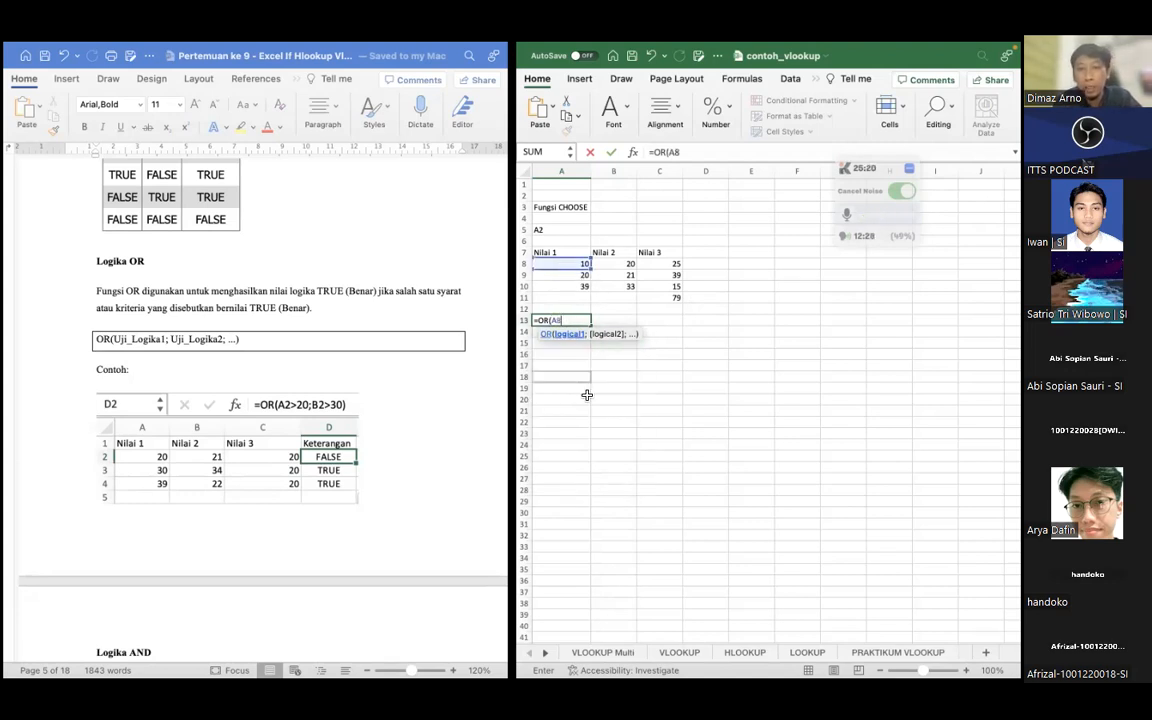
type(">10")
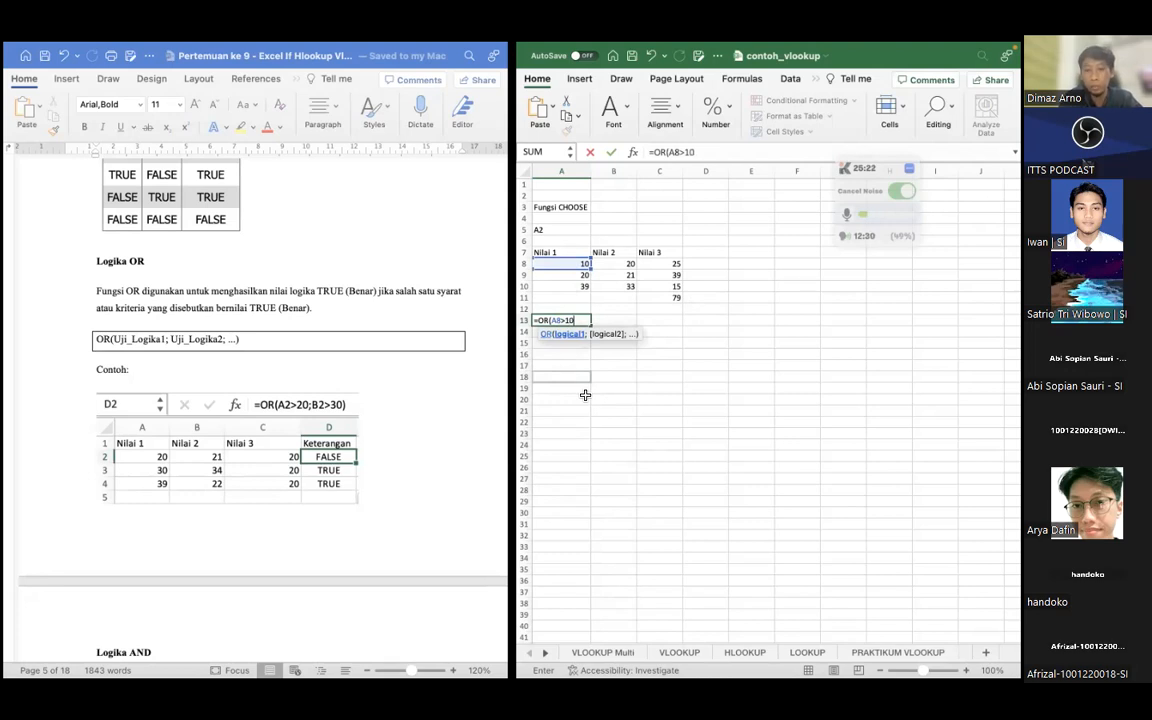
type(")")
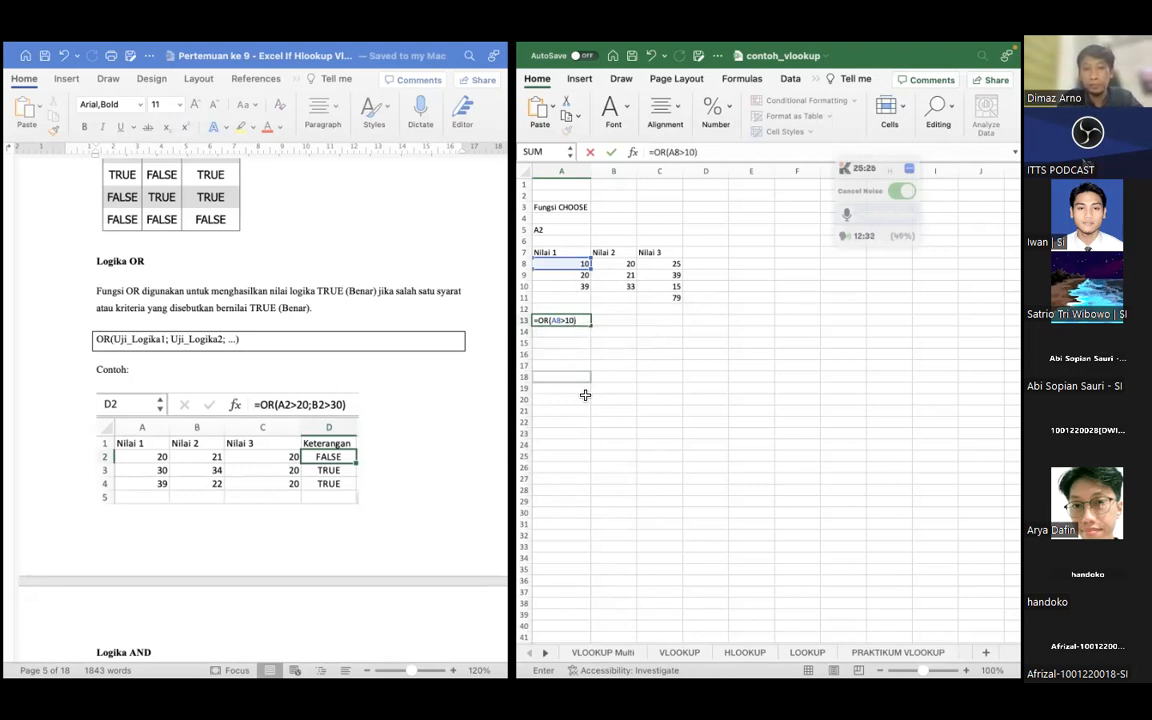
key("Return")
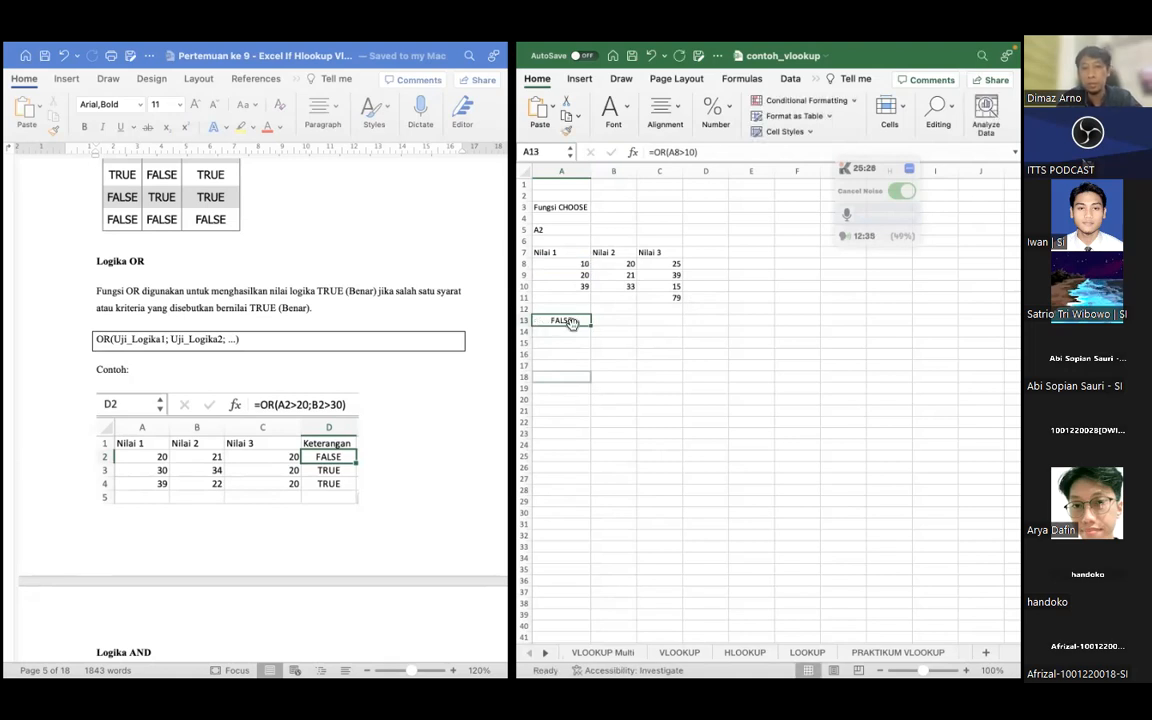
Add B8>10 as a second condition so the formula in A13 reads =OR(A8>10;B8>10)
left_click(718, 150)
key("Left")
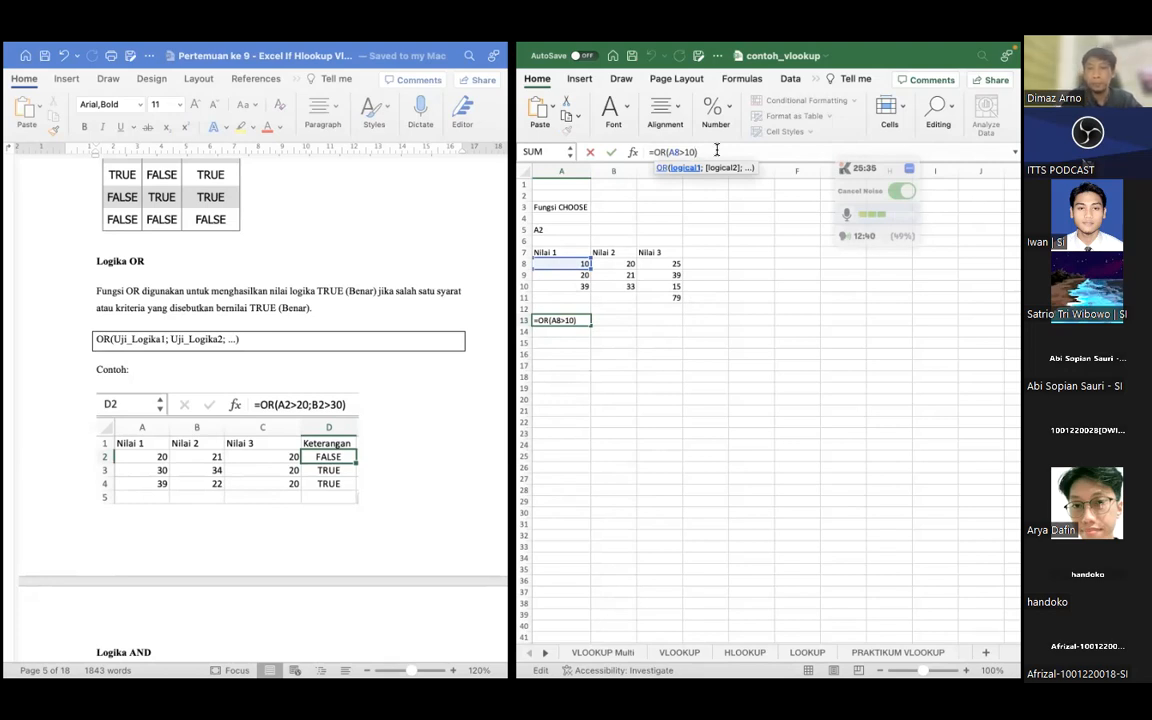
type(";")
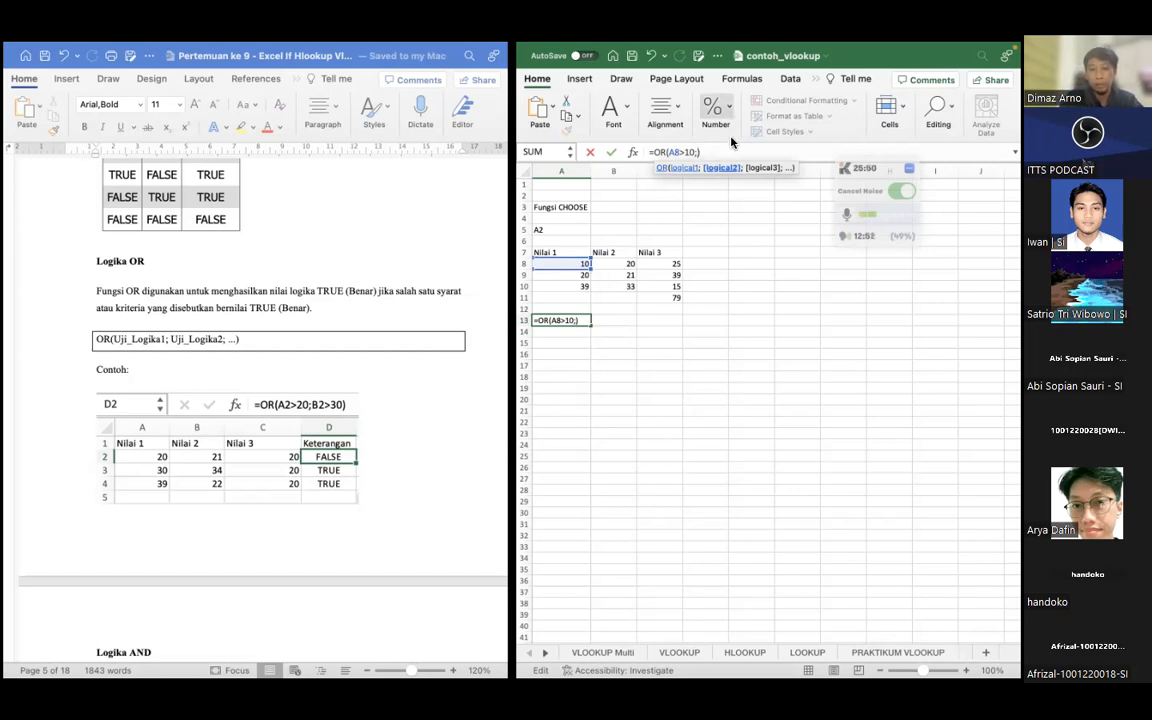
type("B8>10)")
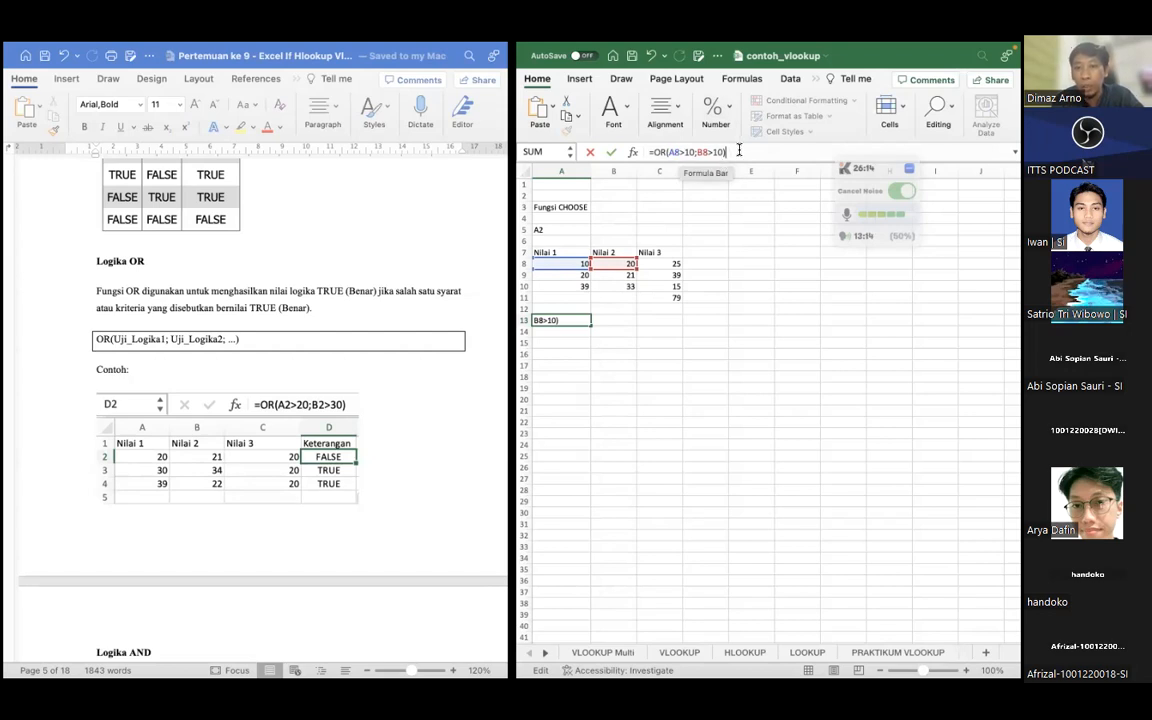
key("Return")
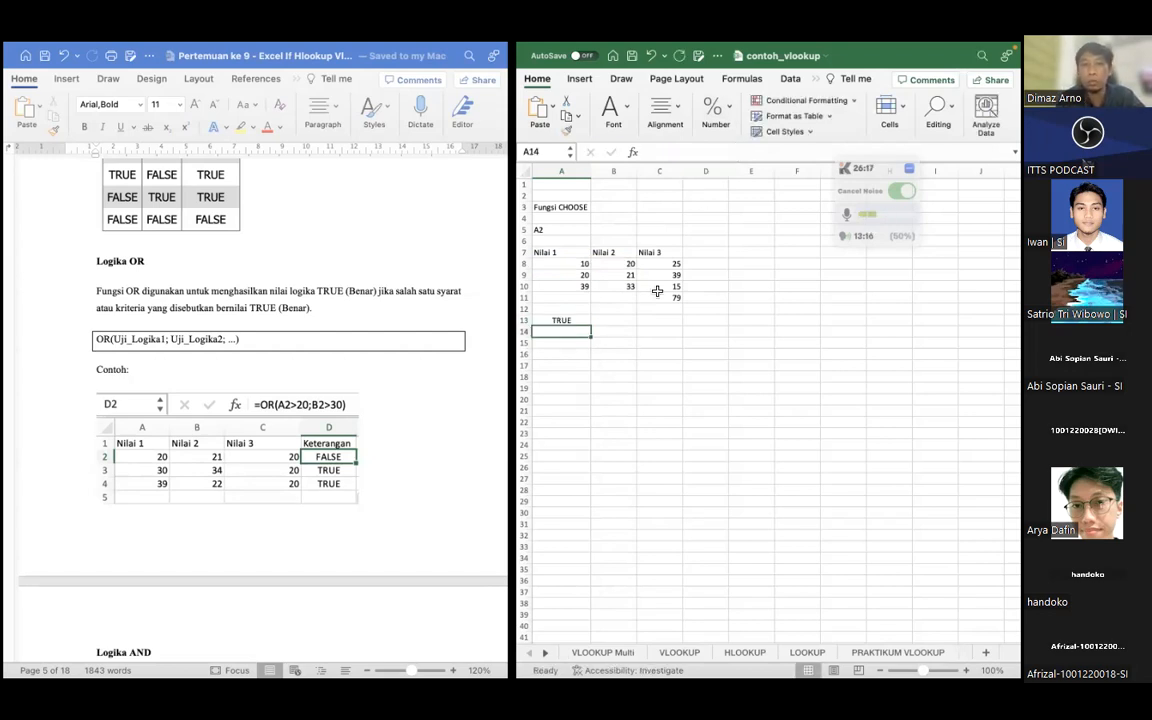
Add C8>10 as a third condition so the formula in A13 reads =OR(A8>10;B8>10;C8>10)
left_click(561, 321)
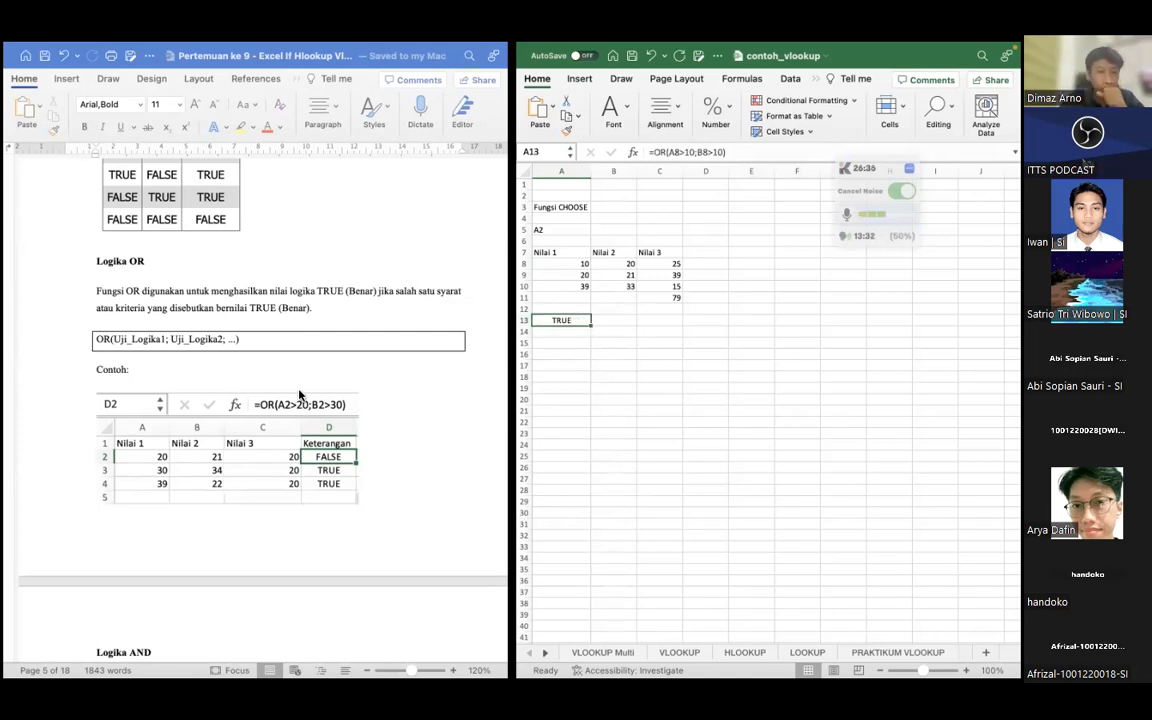
scroll(234, 347, "down", 2)
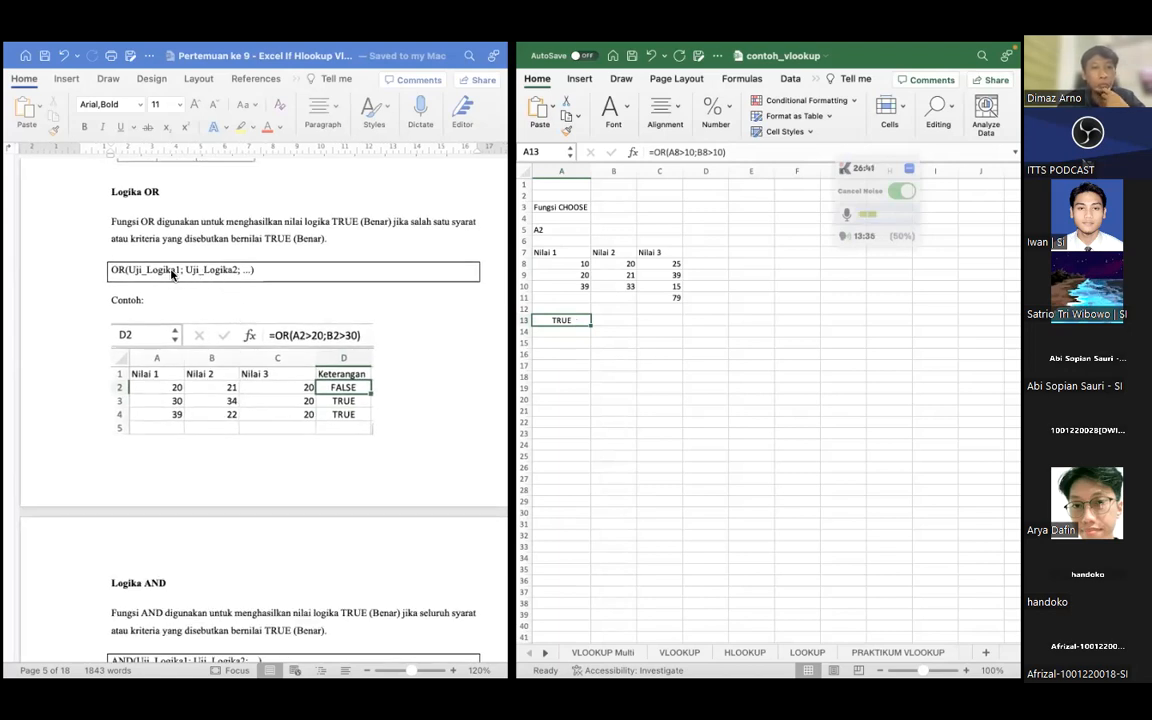
scroll(160, 265, "down", 1)
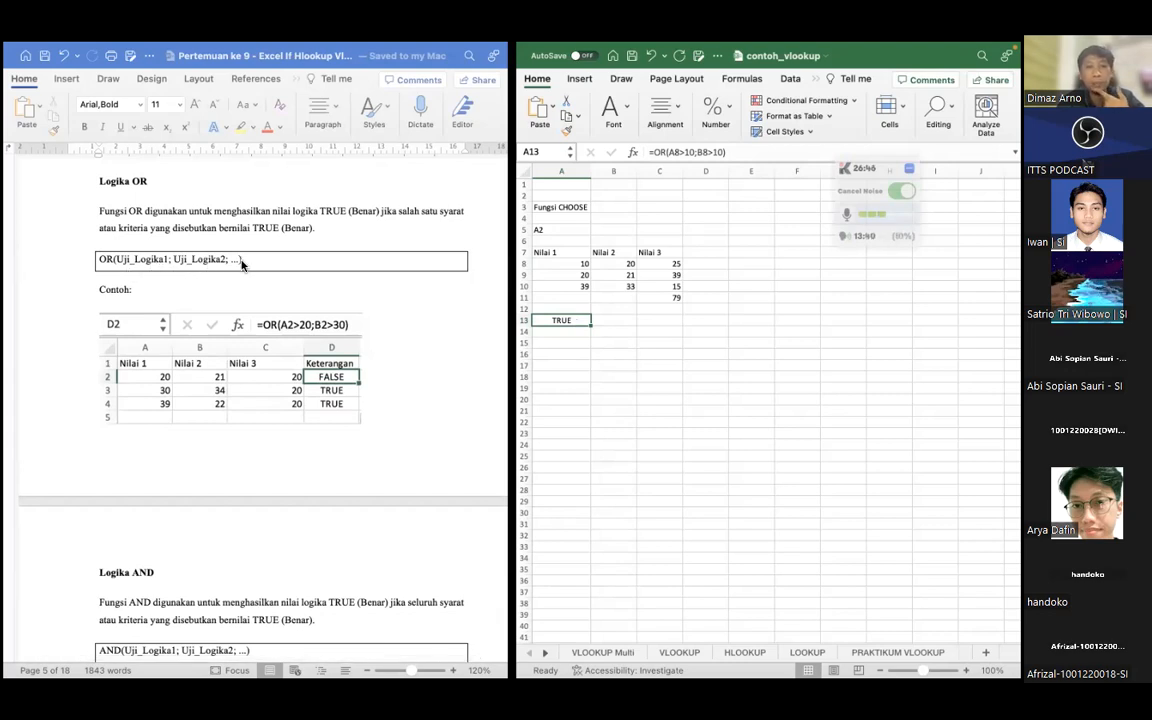
left_click(760, 152)
type(";")
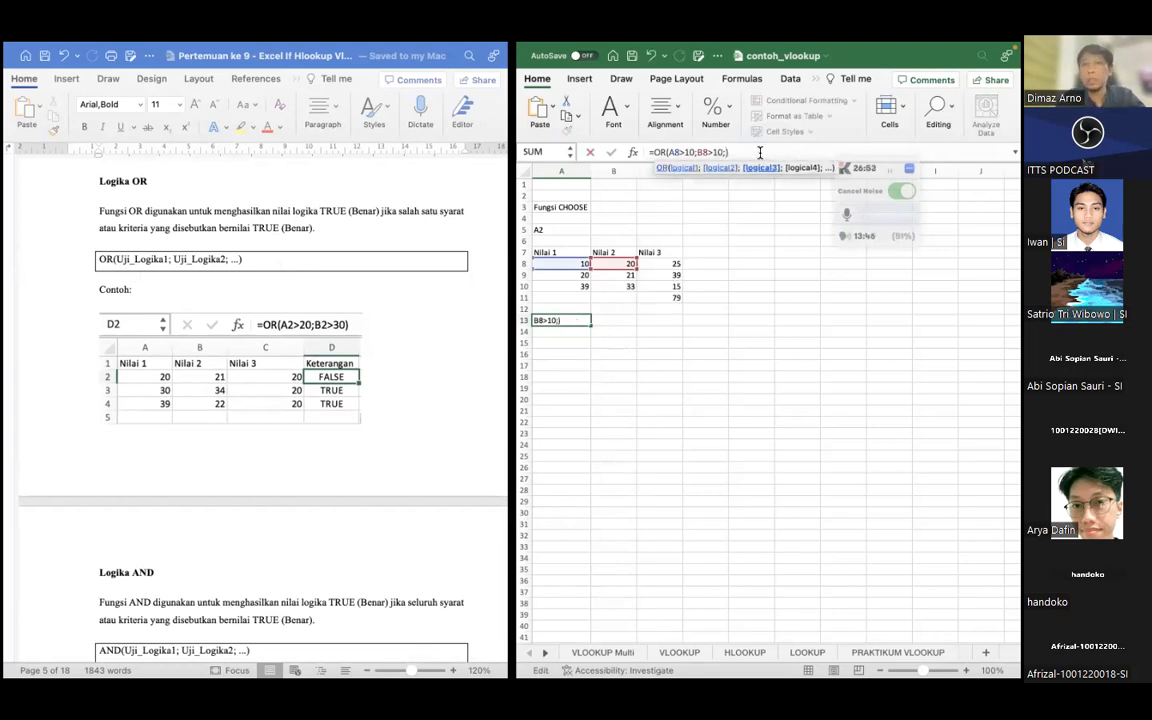
type("C")
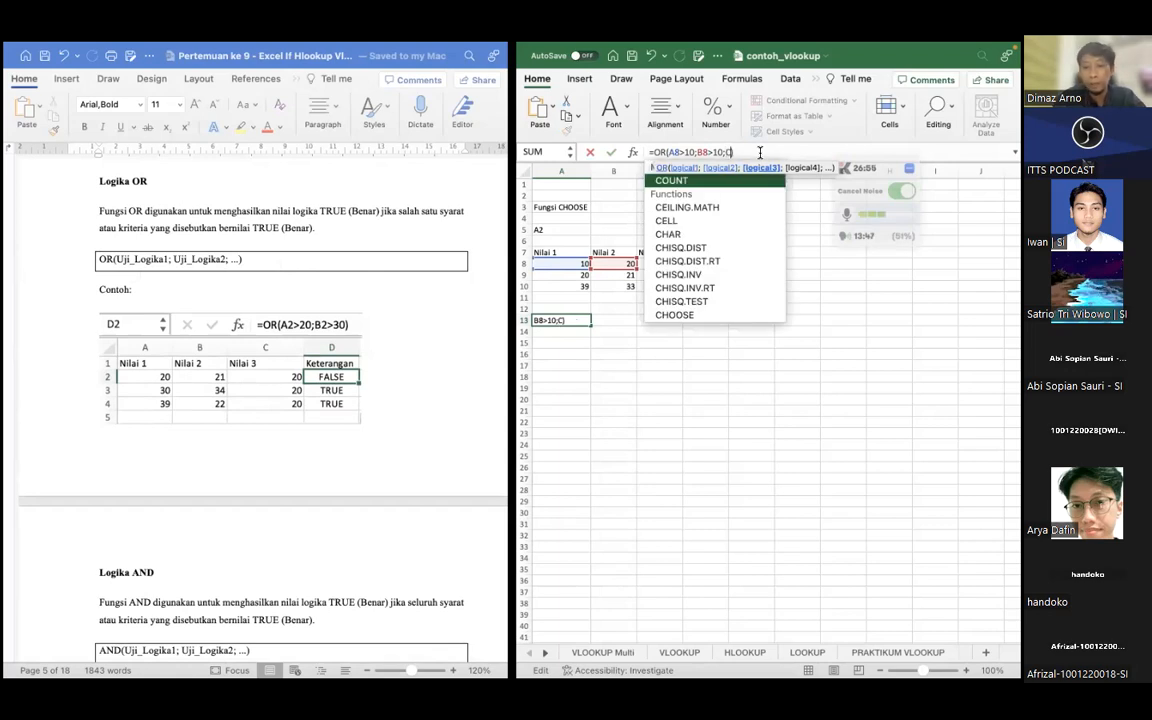
type("8>10")
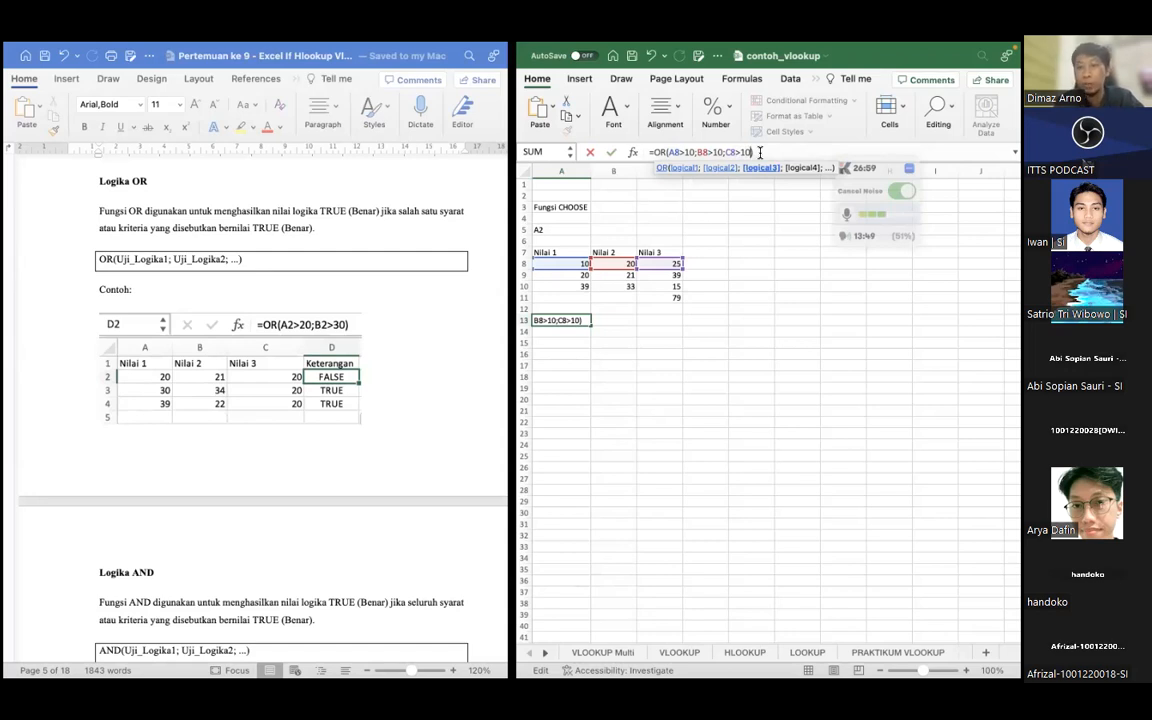
key("Return")
key("Up")
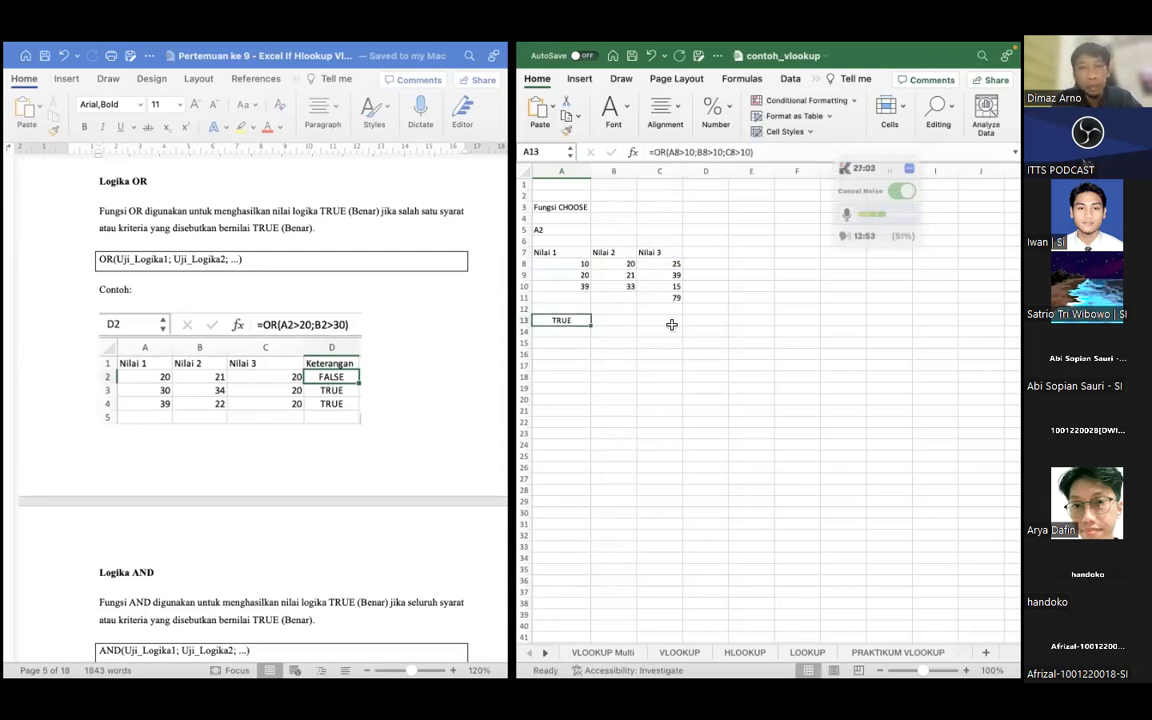
left_click(606, 321)
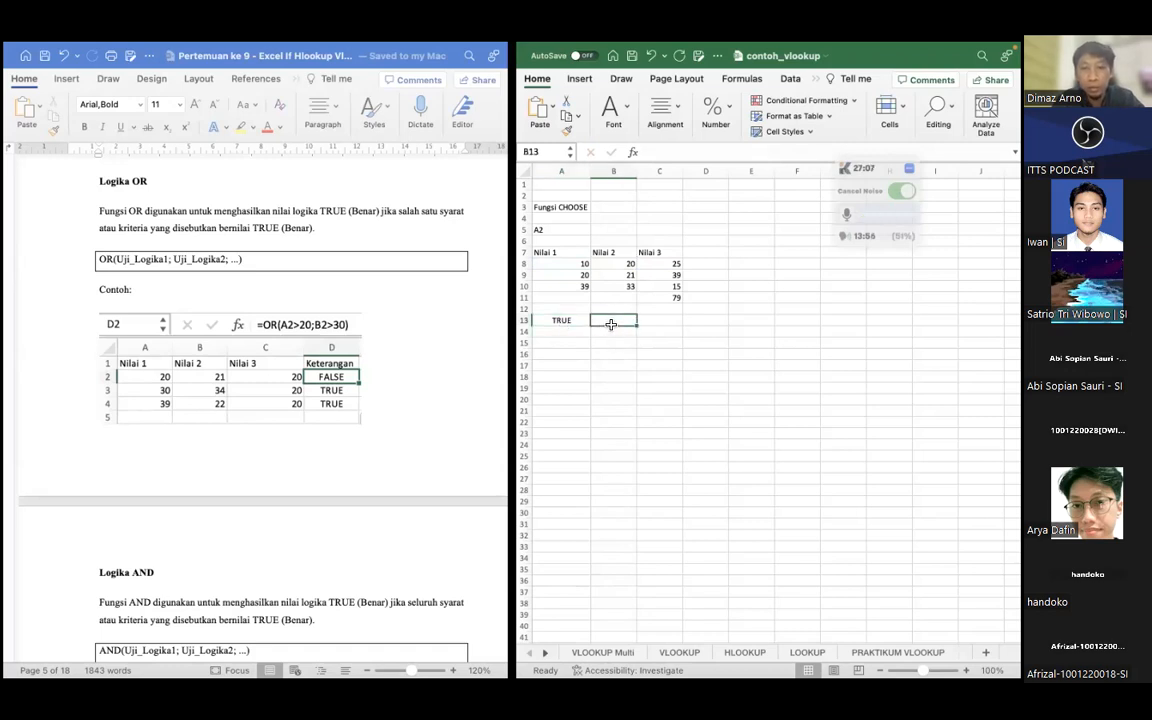
left_click(560, 322)
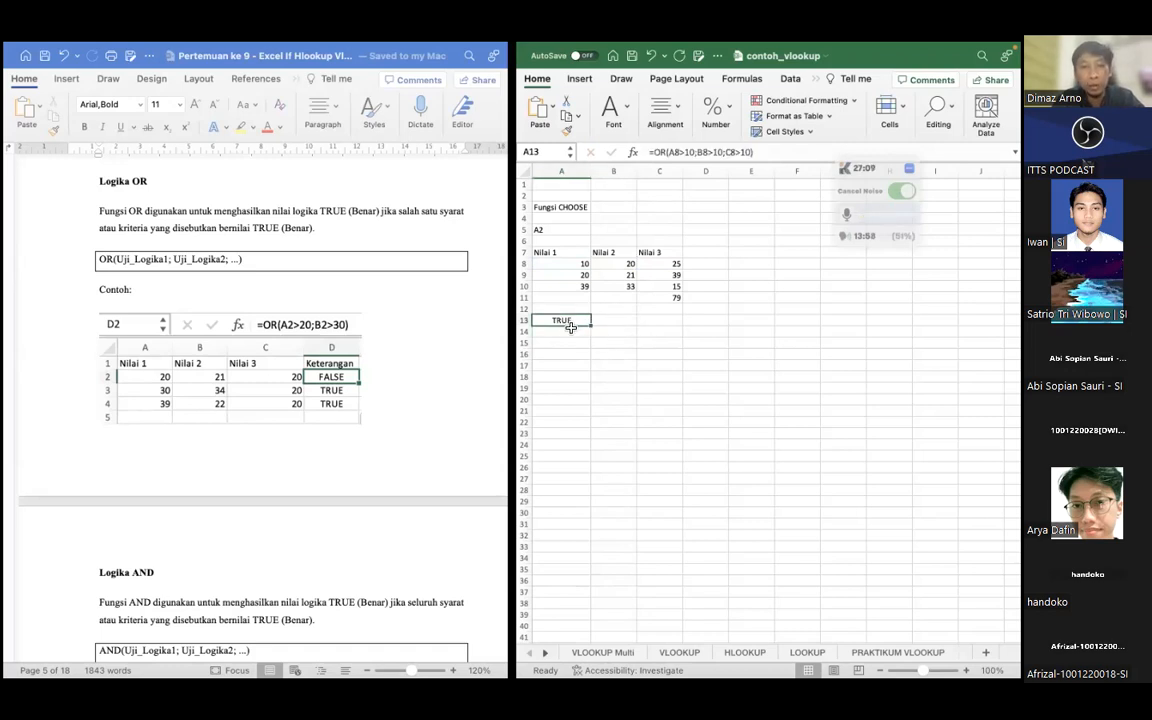
key("Return")
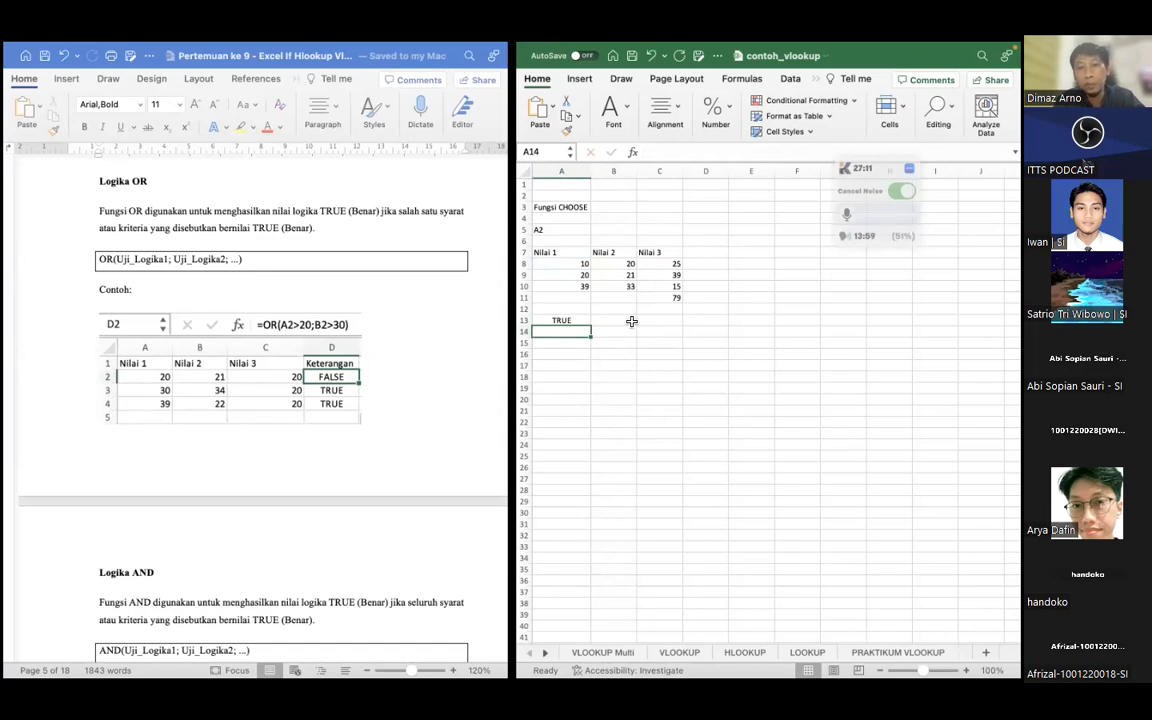
Following the Logika AND section of the lesson, enter =AND(A8>10;B8>10;C8>10) in cell A14
scroll(370, 368, "down", 8)
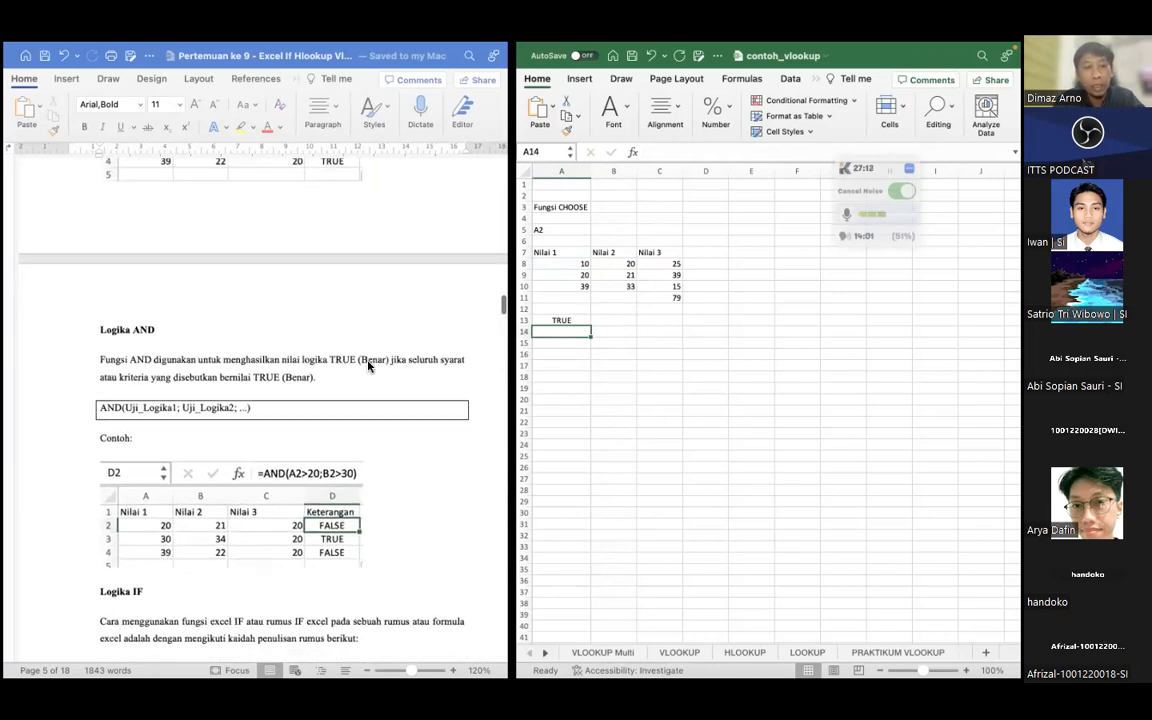
left_click(560, 320)
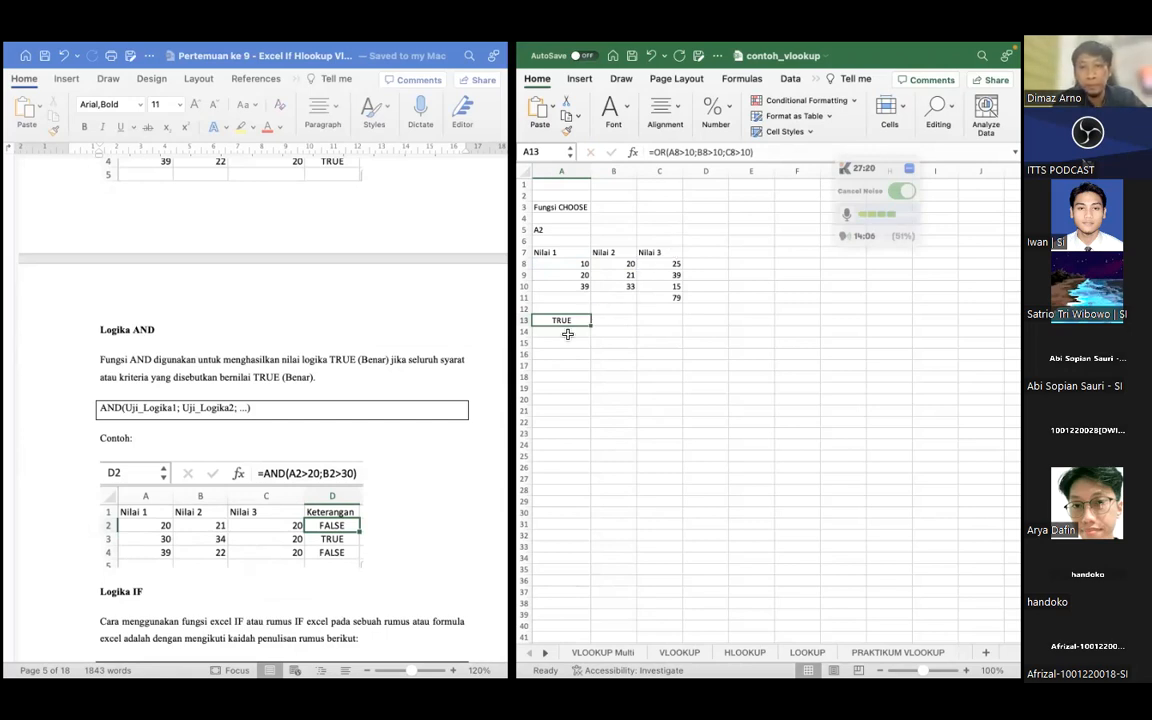
left_click(566, 332)
type("=AND")
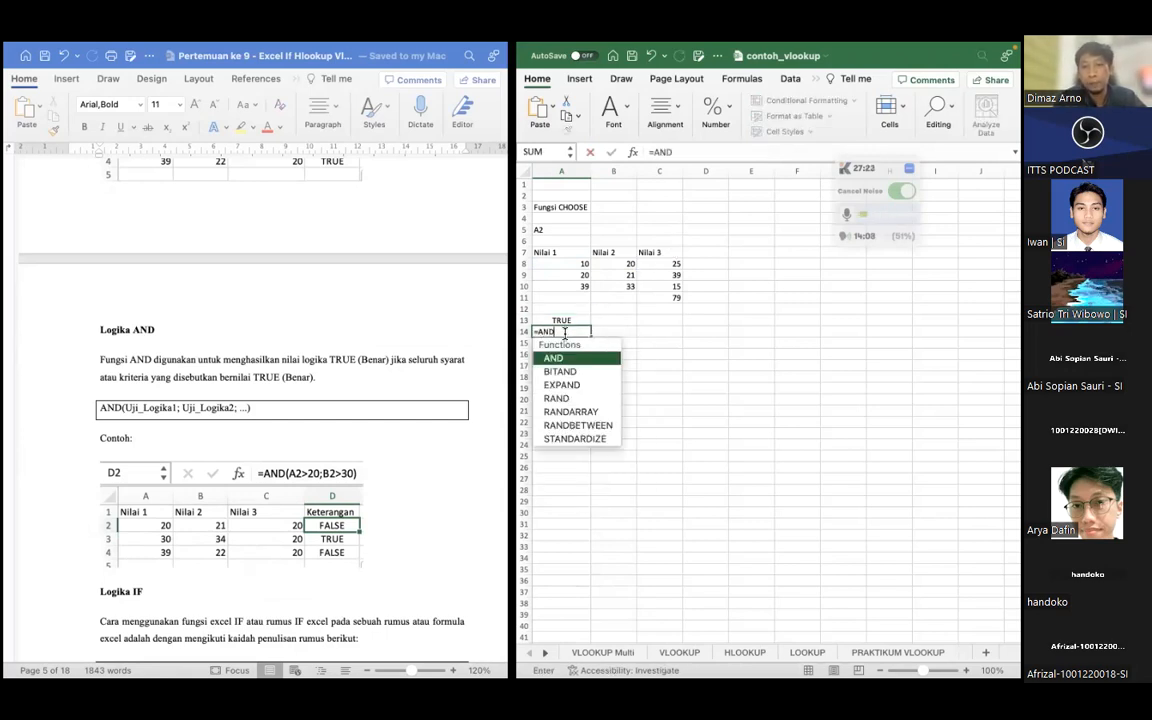
type("(")
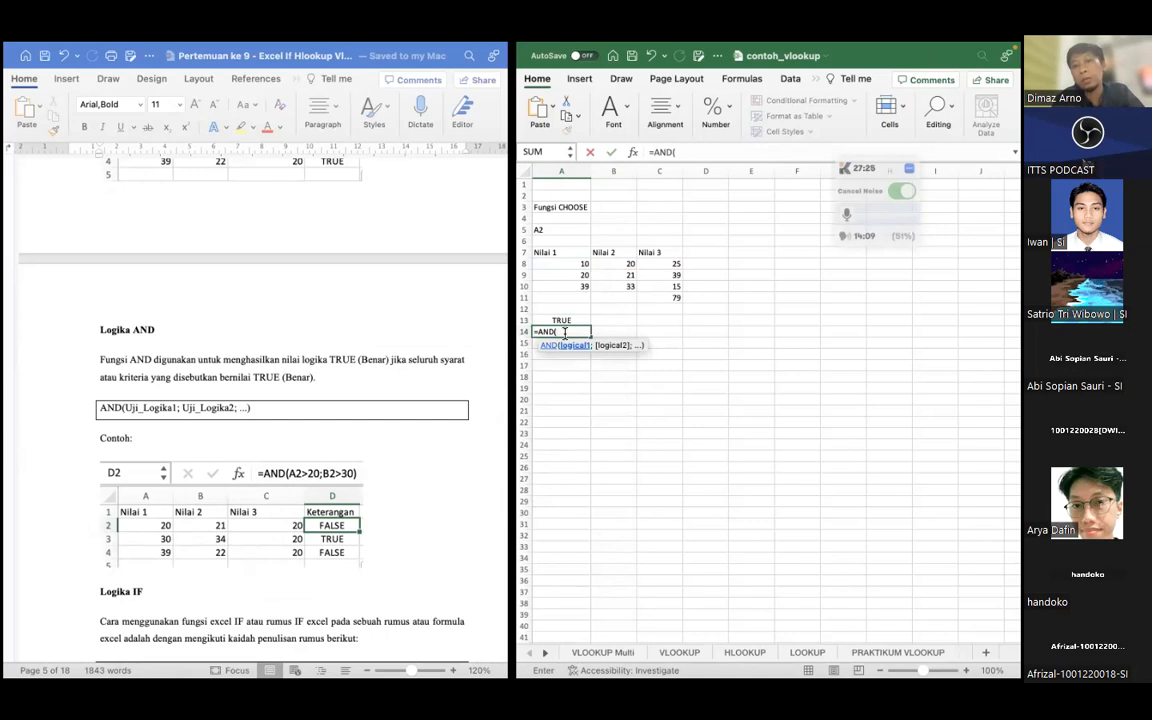
left_click(566, 266)
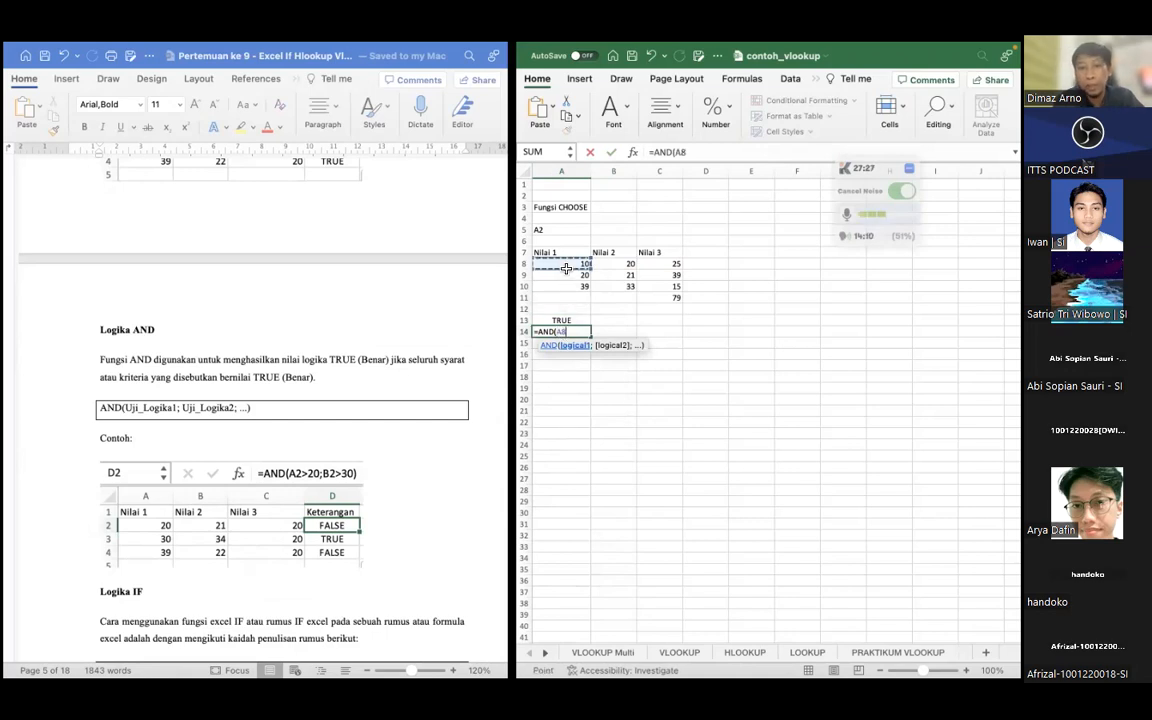
type(">1")
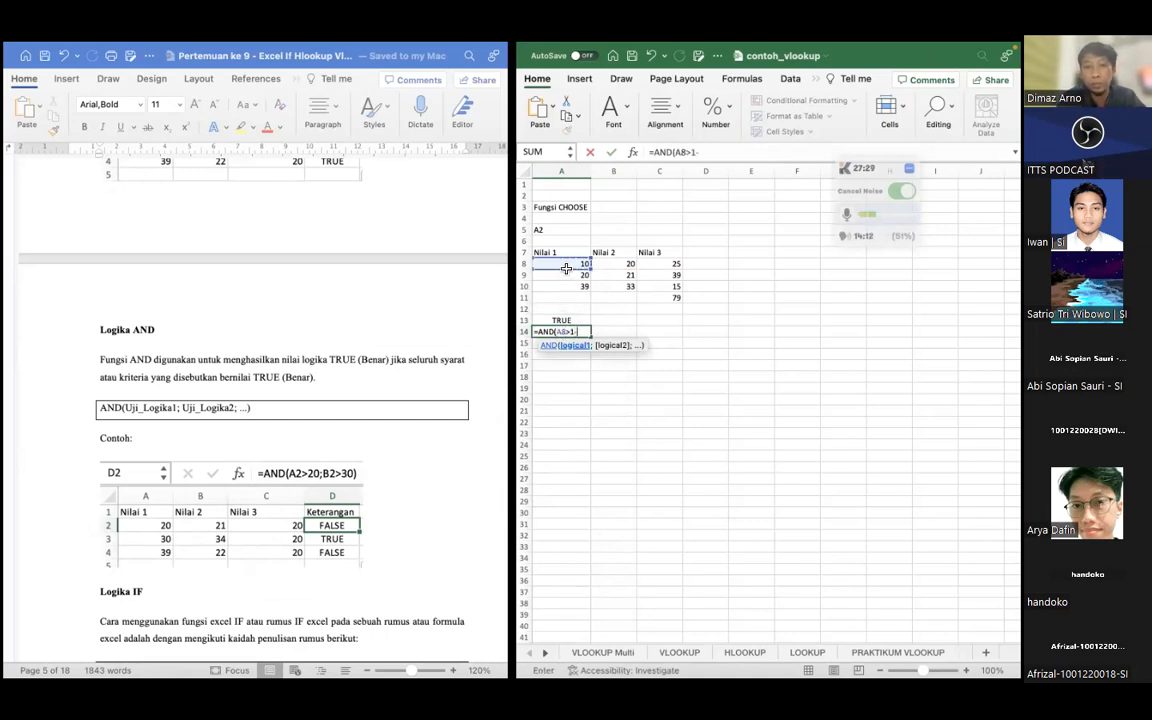
type("0;")
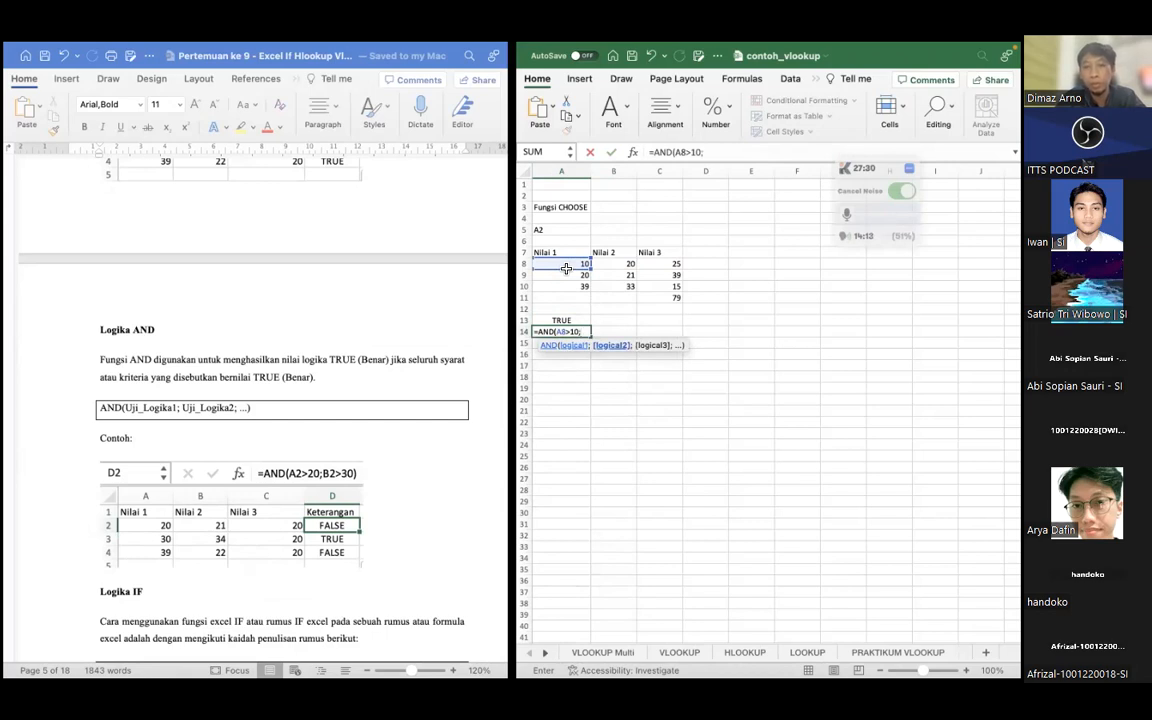
type("B8>10;")
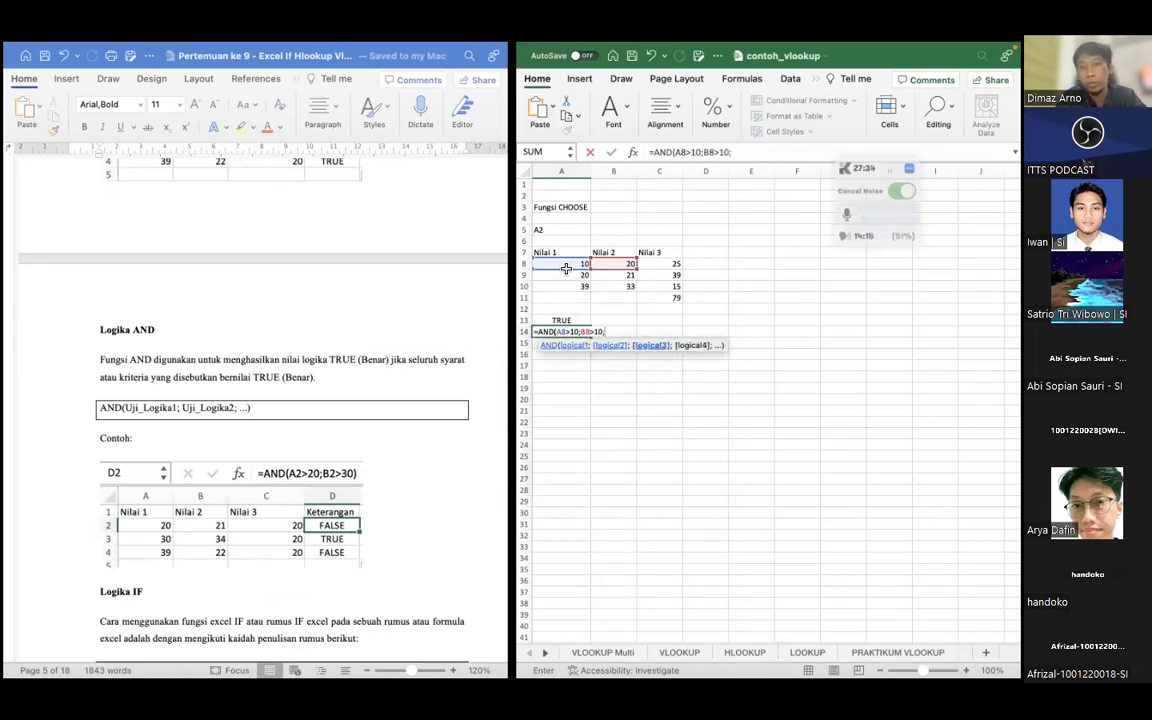
type("C8>")
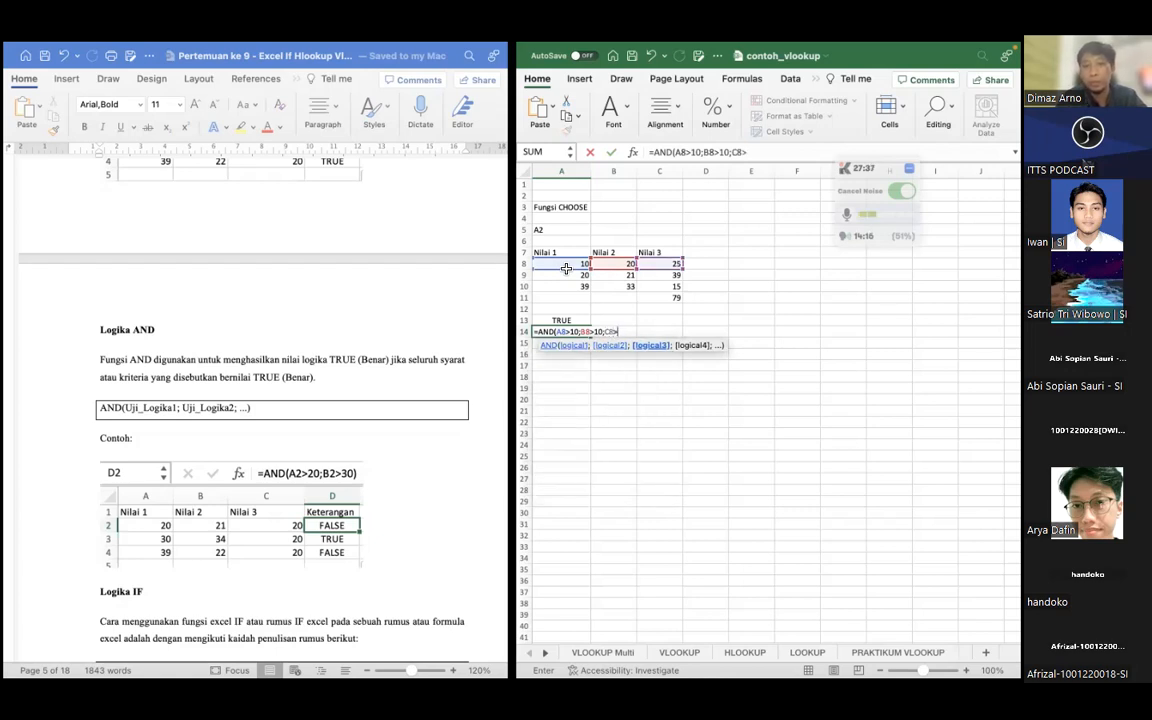
type("10)")
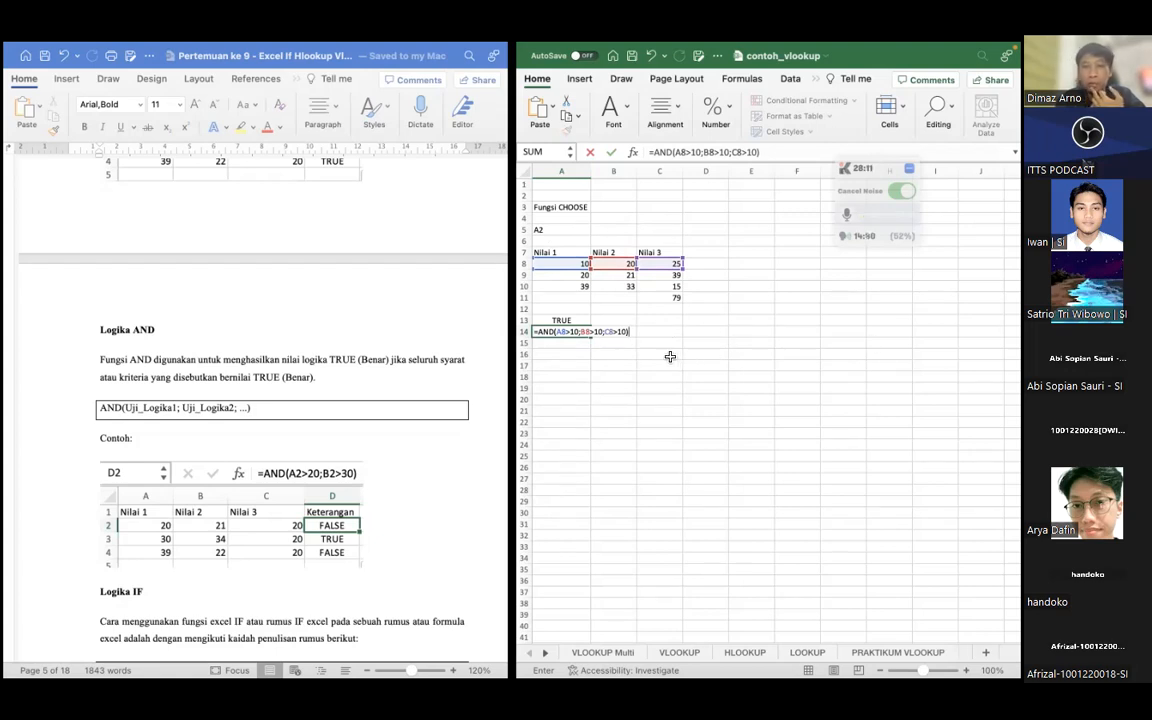
key("Return")
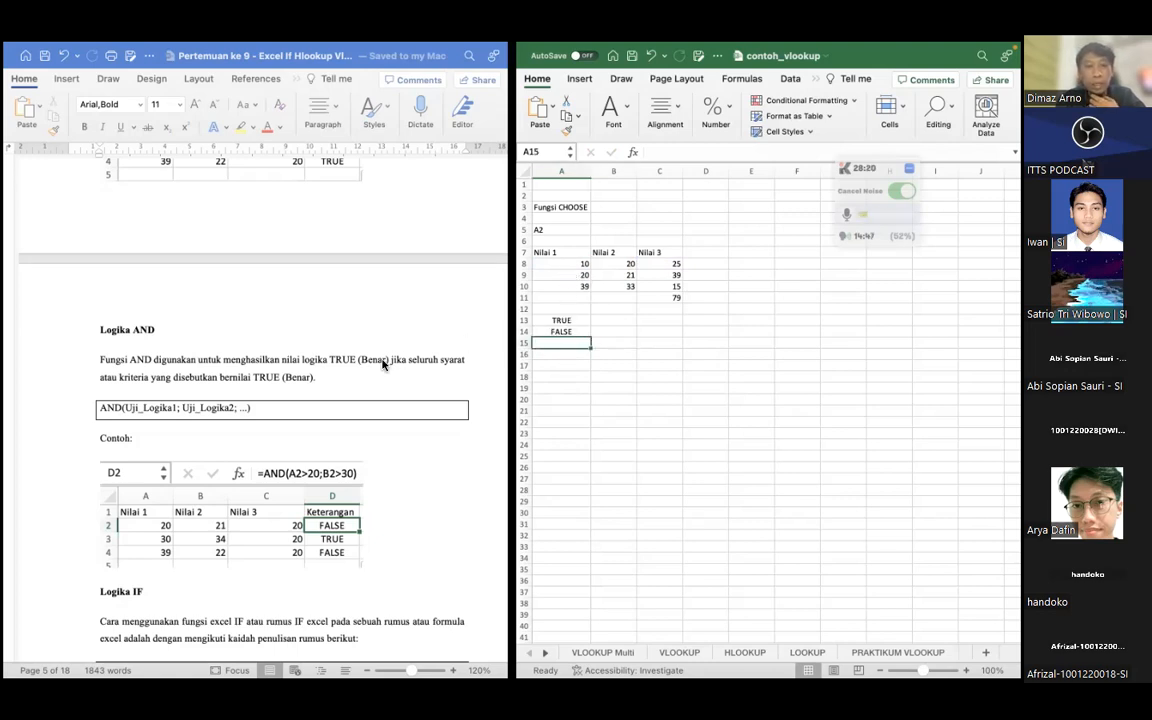
Examine the Logika IF section in the lesson document, covering its syntax, three arguments and the single IF formula examples
scroll(245, 383, "down", 3)
scroll(245, 383, "down", 2)
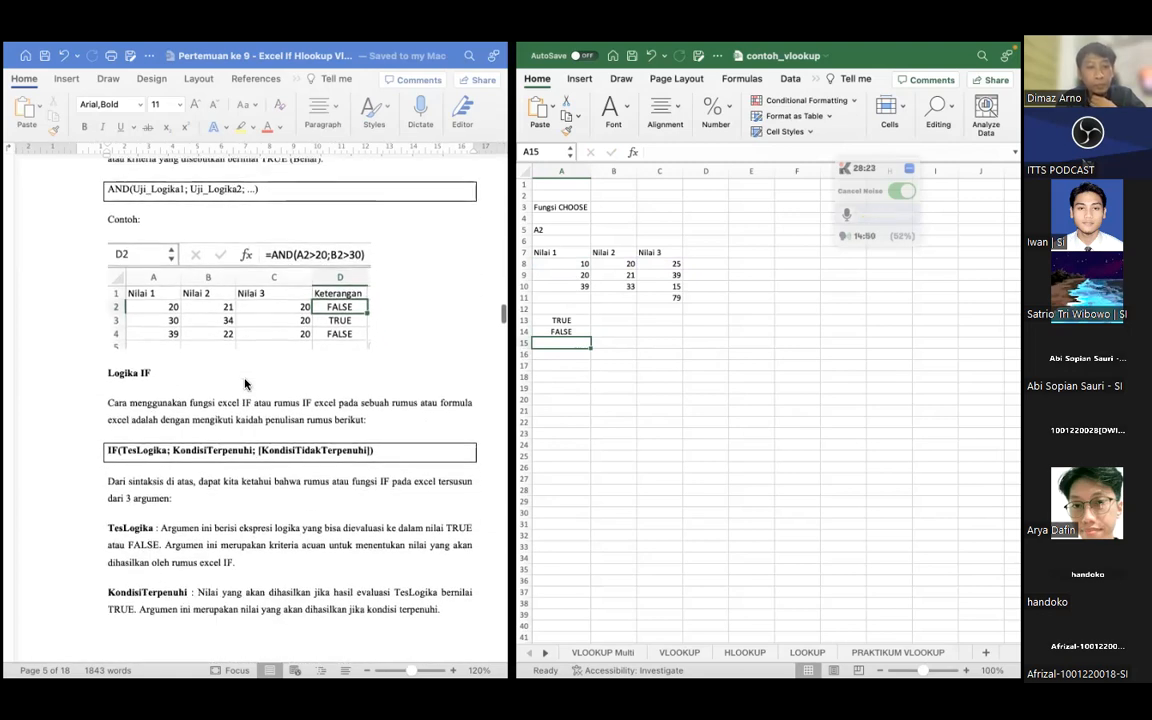
scroll(245, 383, "down", 2)
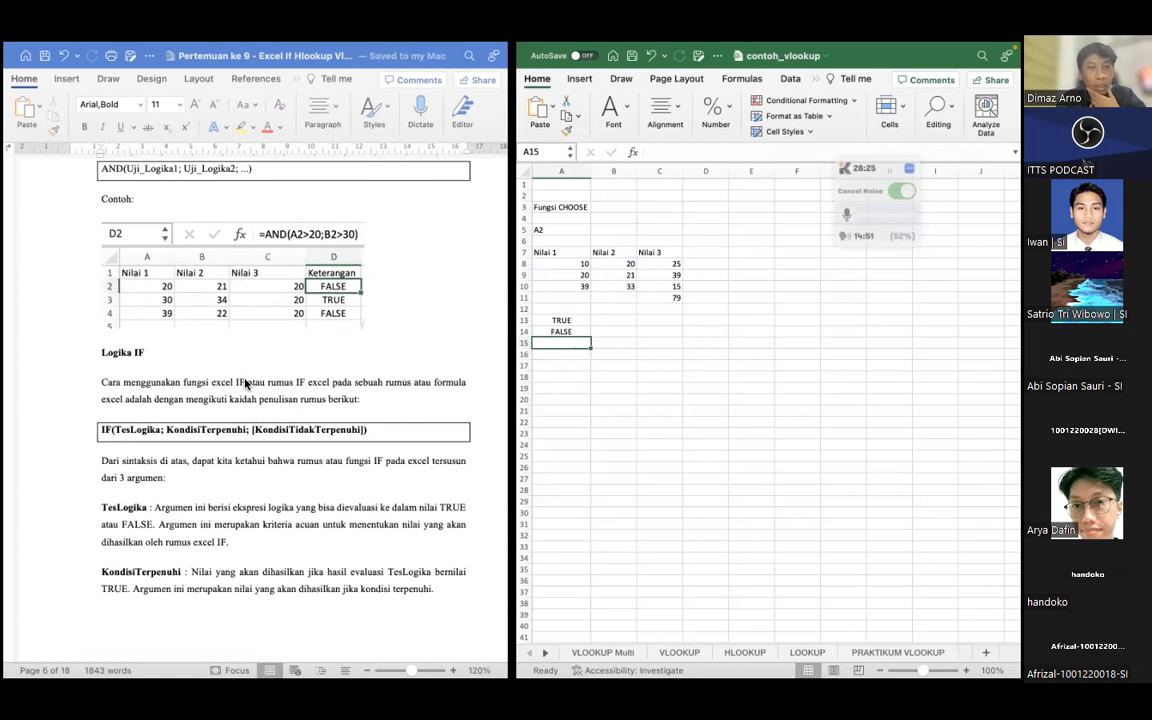
scroll(247, 378, "right", 1)
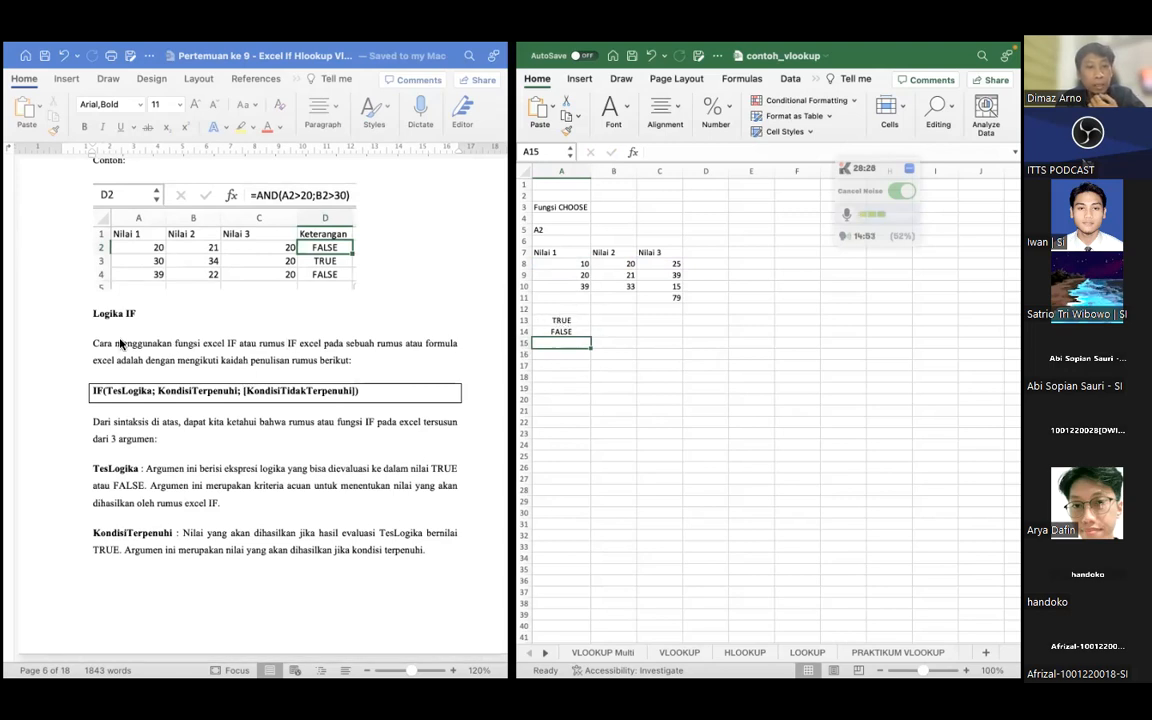
scroll(120, 343, "down", 1)
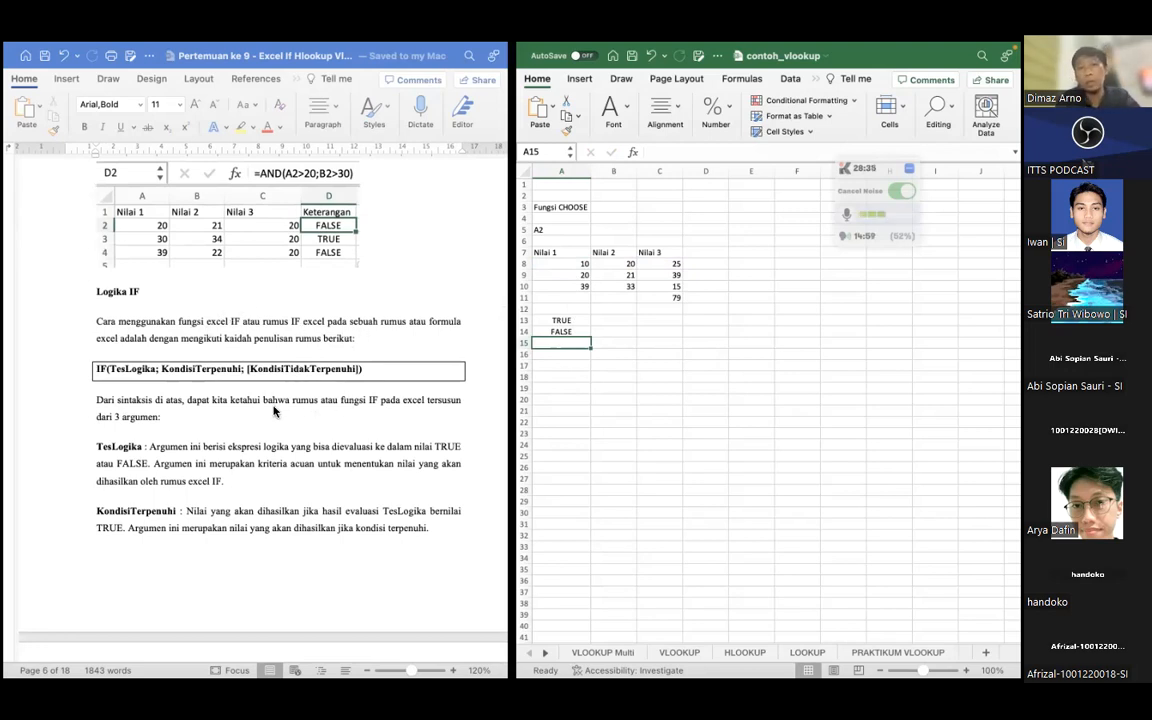
left_click(163, 417)
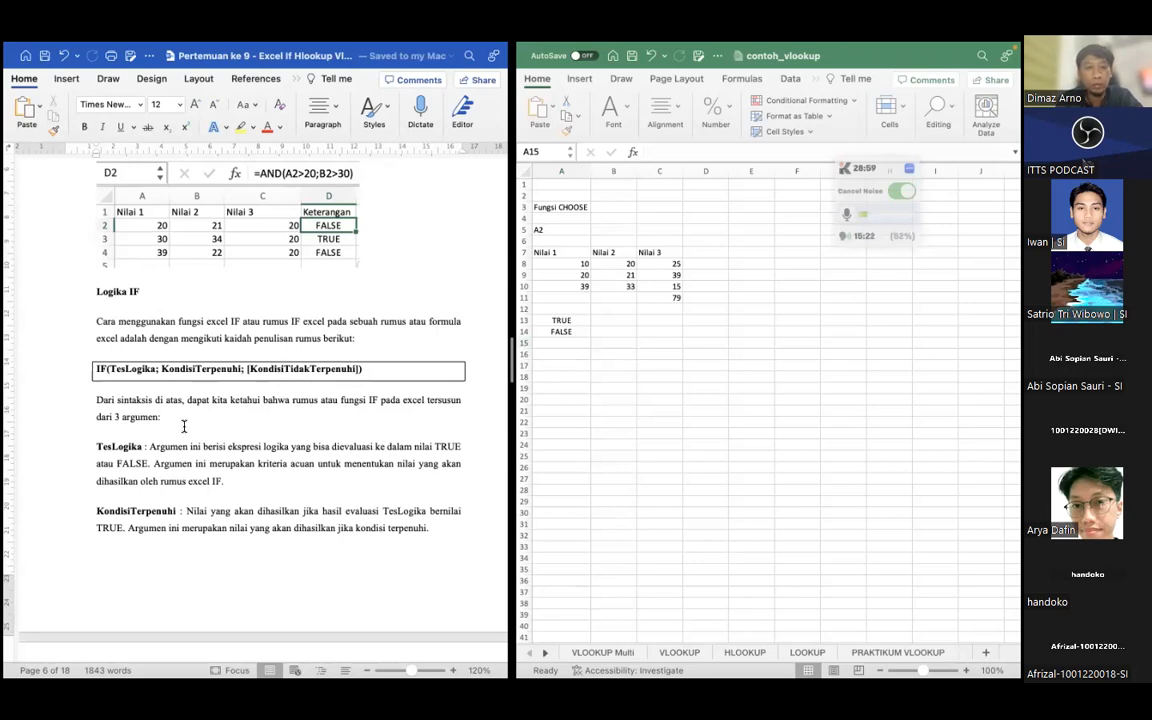
scroll(163, 421, "down", 1)
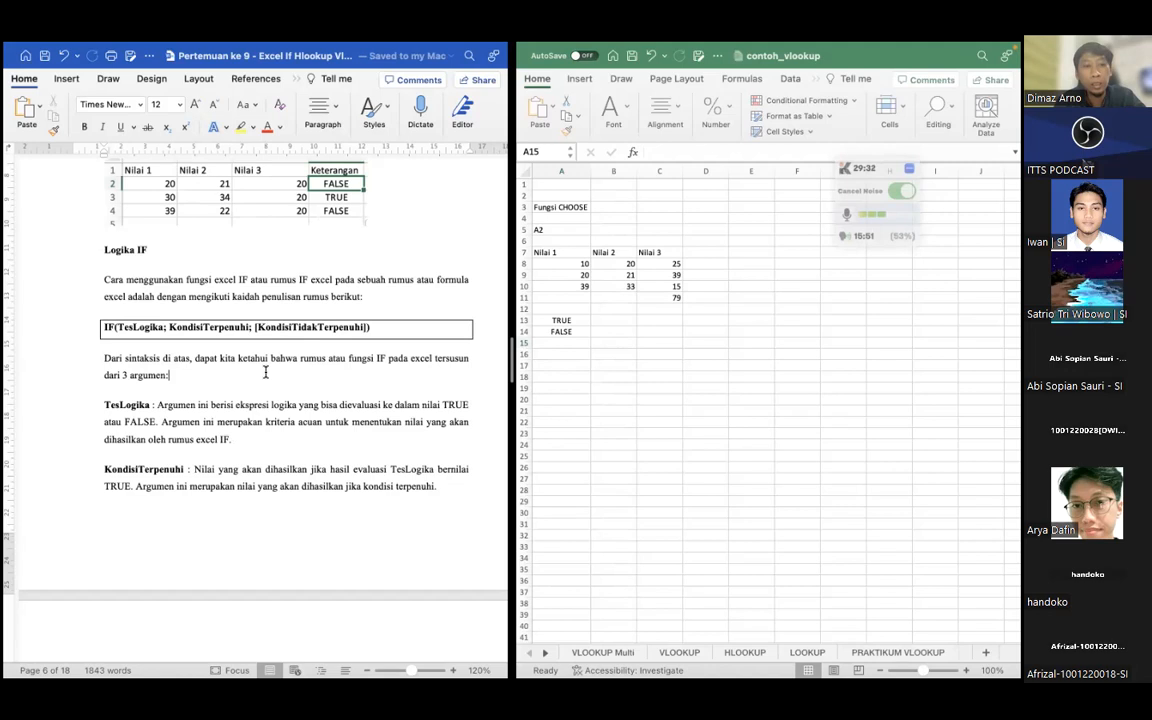
scroll(254, 380, "down", 2)
scroll(254, 382, "down", 2)
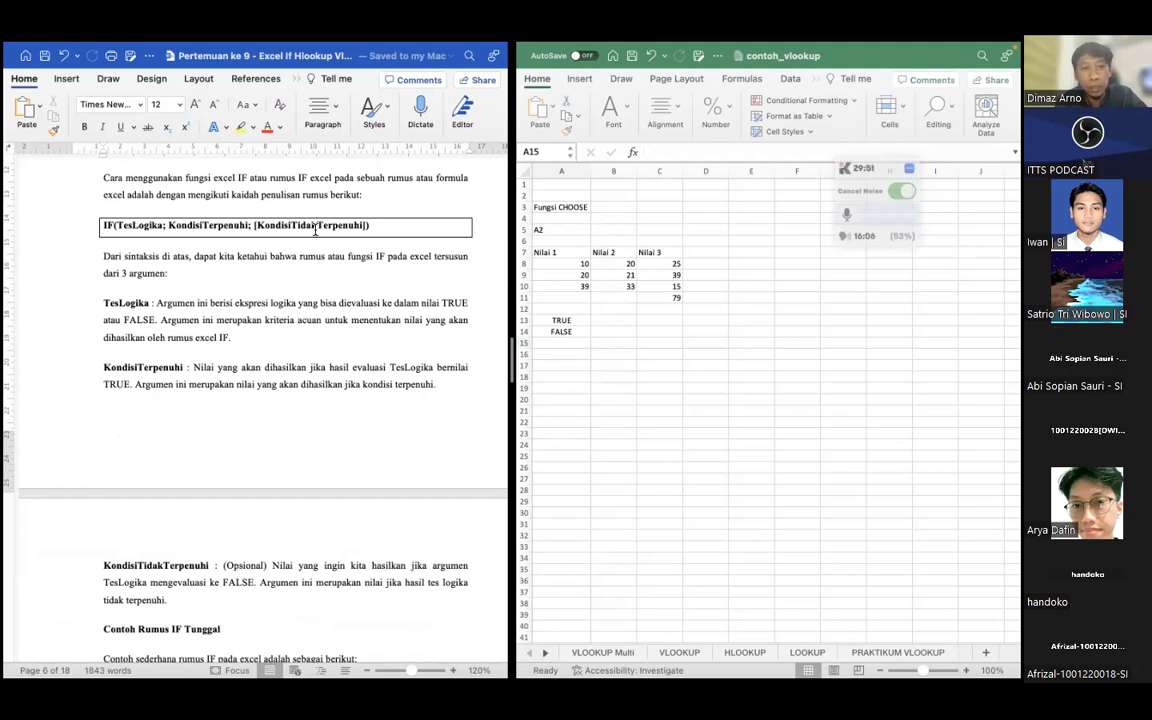
scroll(254, 350, "down", 5)
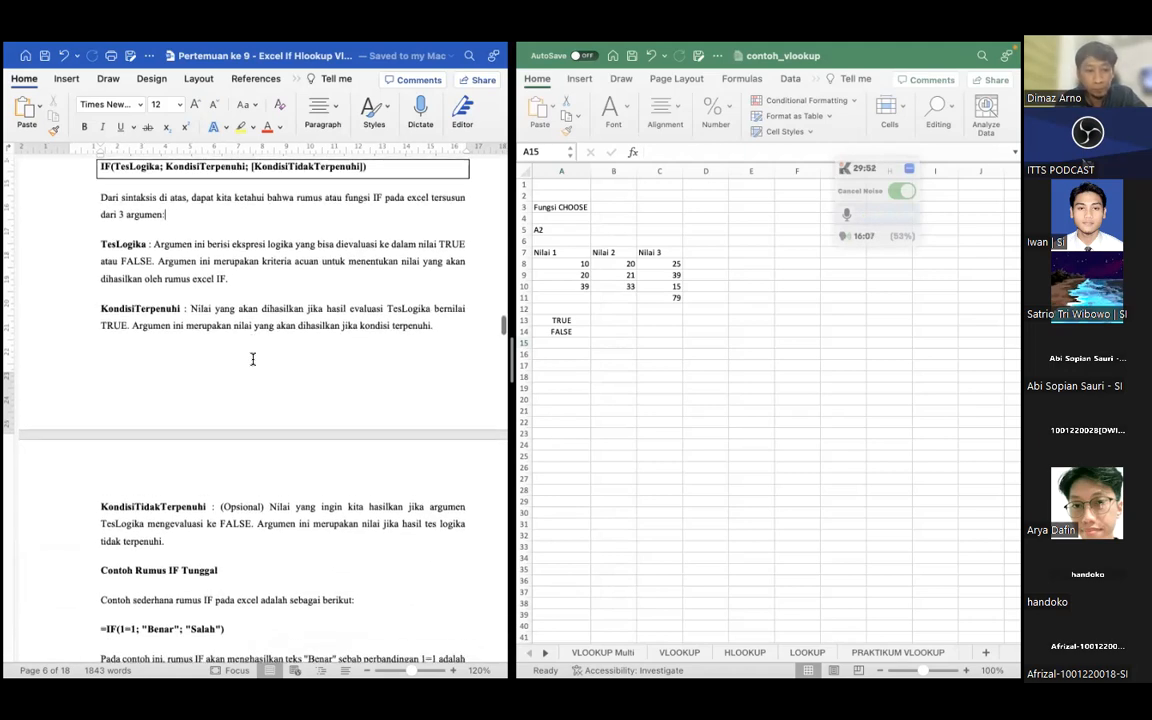
scroll(253, 358, "down", 3)
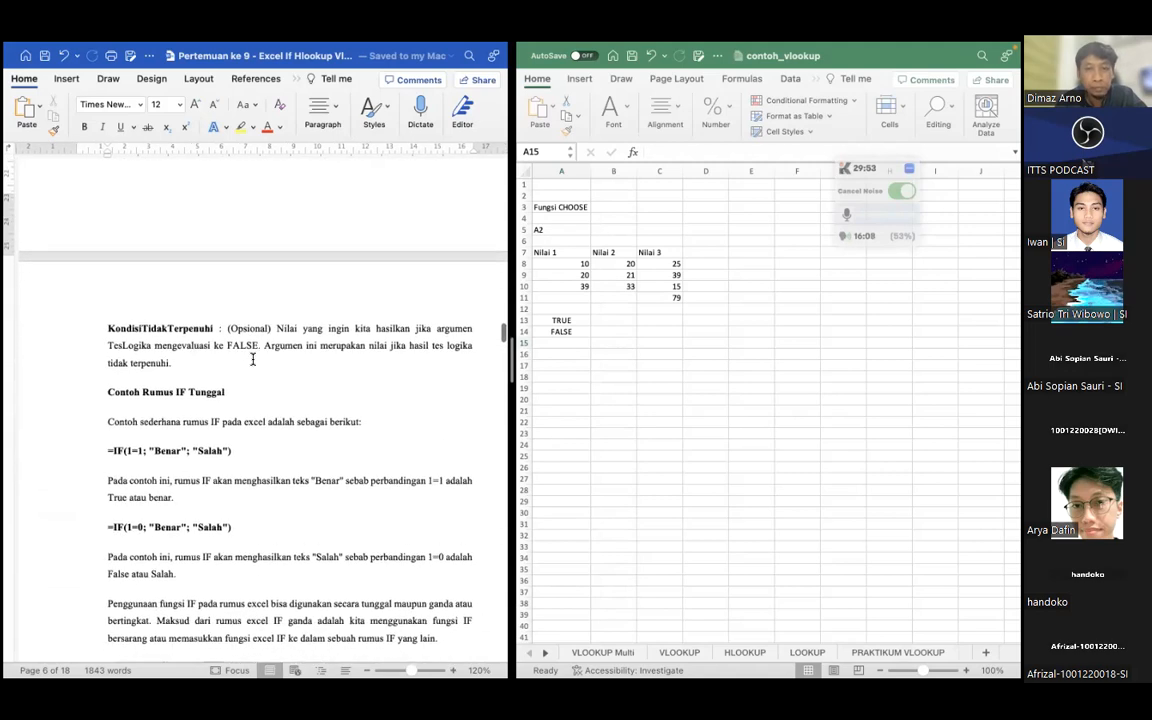
Enter the lesson's first single IF example, =IF(1=1;"Benar";"Salah"), in cell A17
left_click(559, 368)
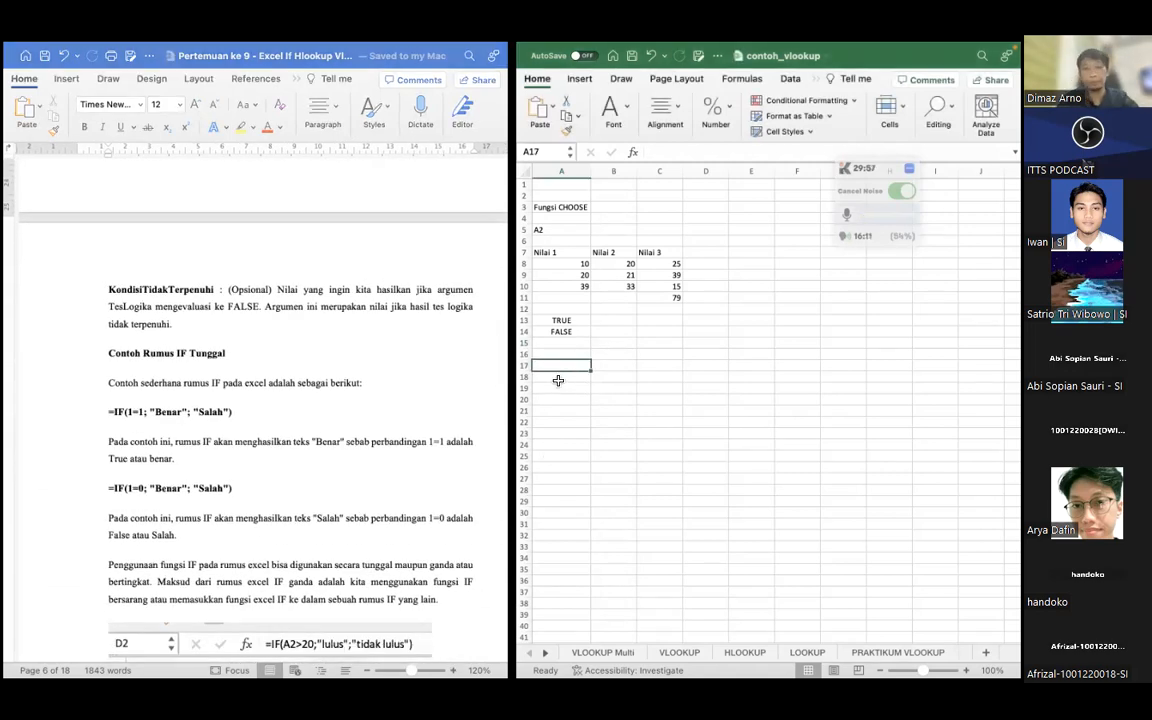
type("IF")
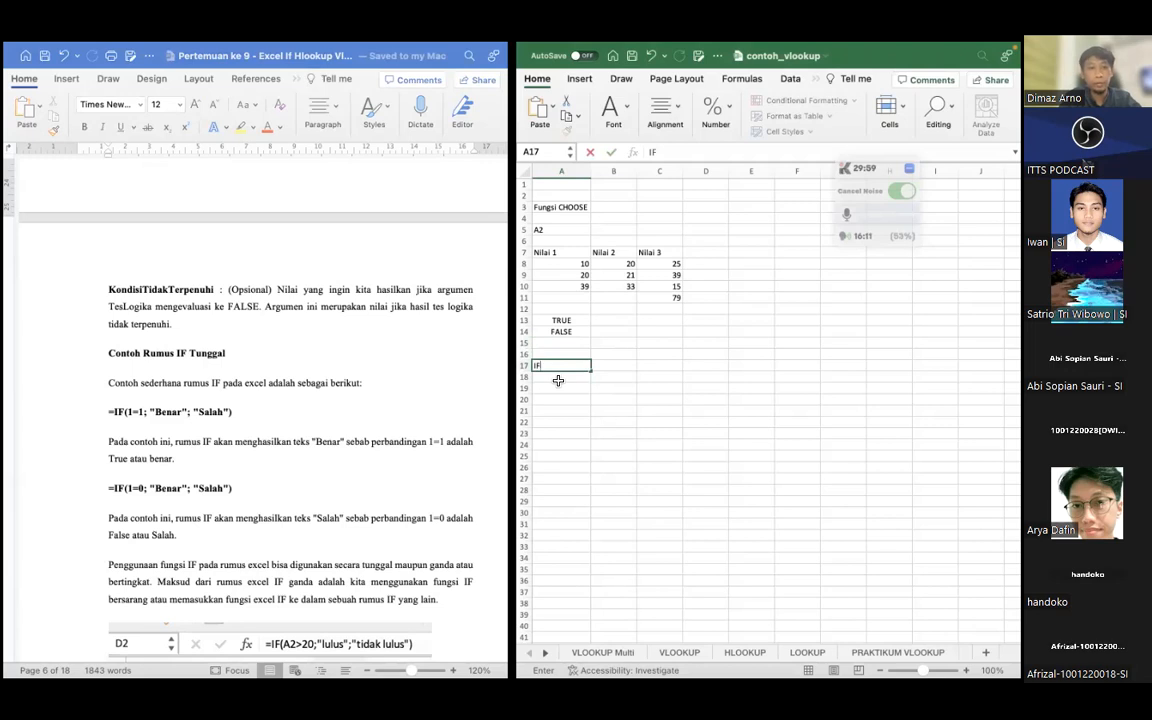
type("=I")
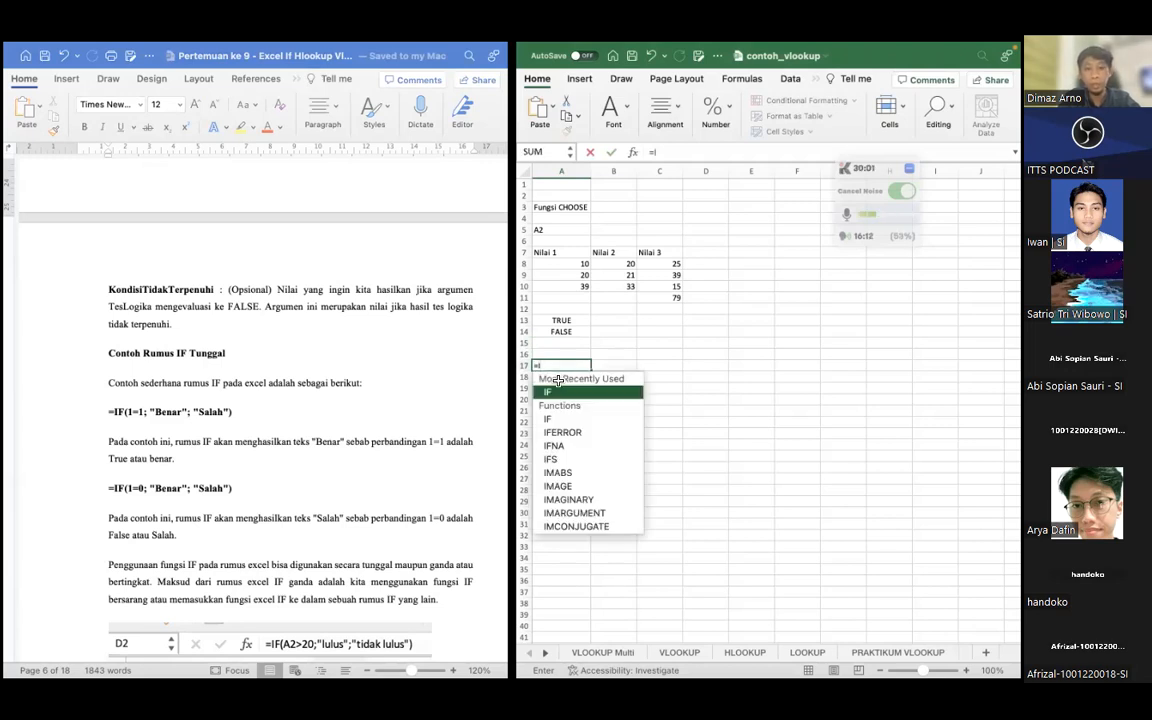
type("F(1=1;")
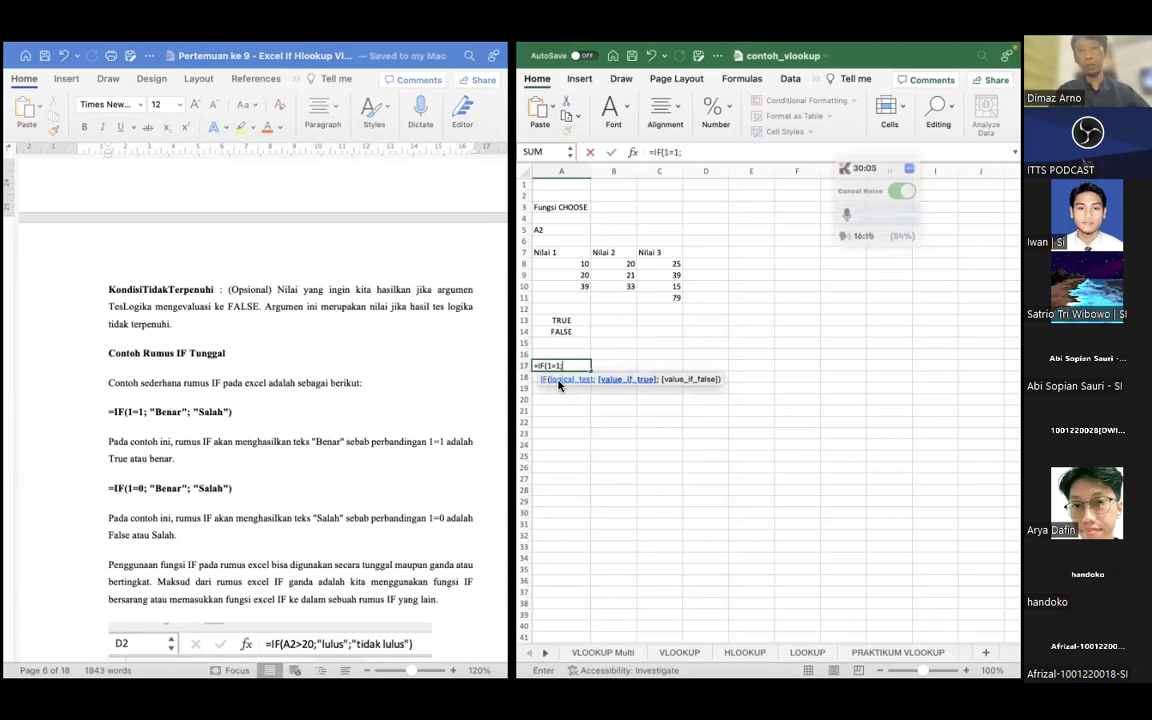
type("\"Benar\";")
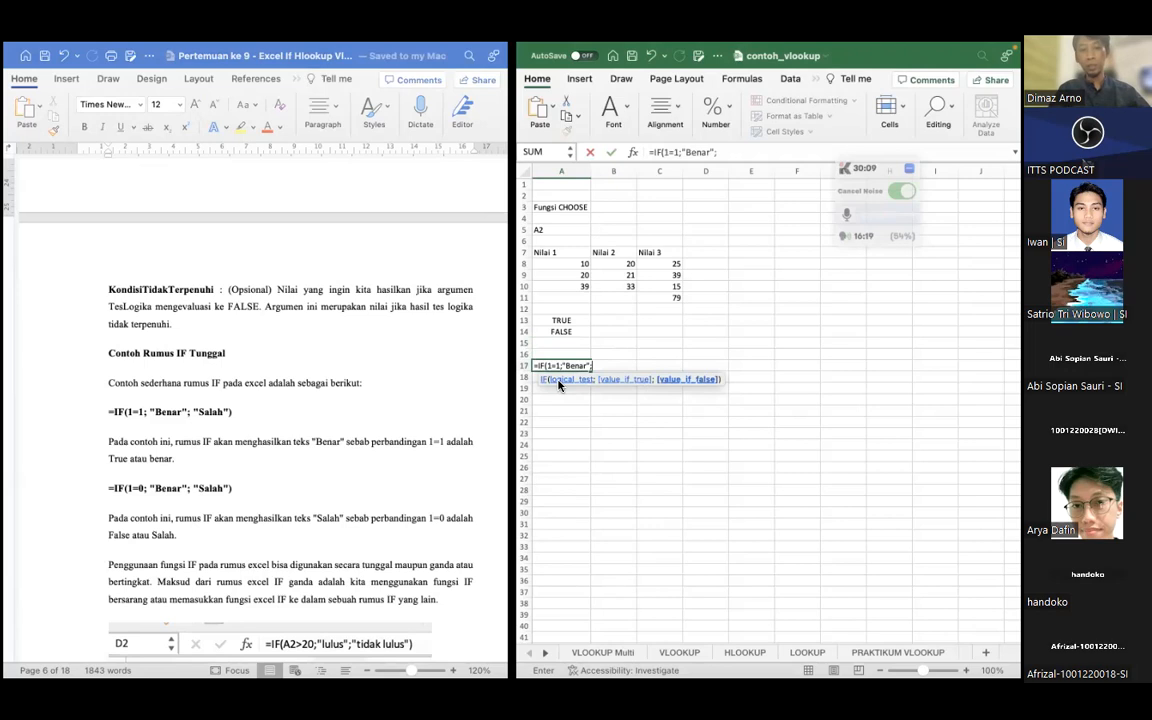
type("\"Salah\")")
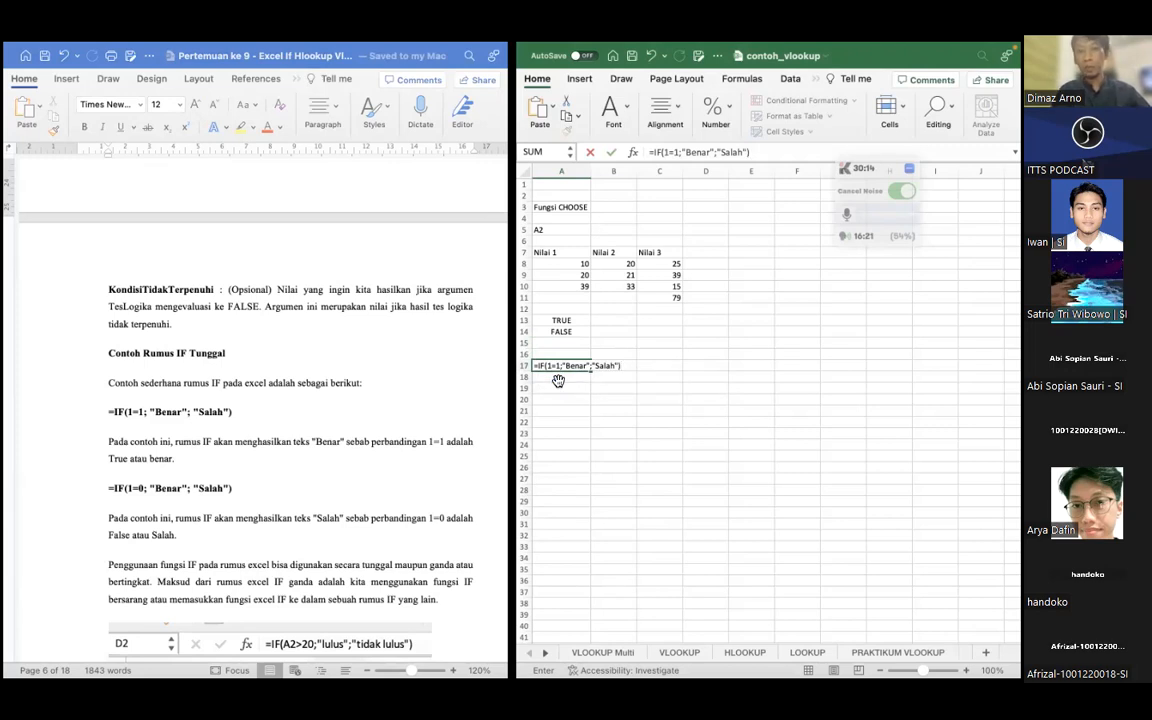
left_click(558, 380)
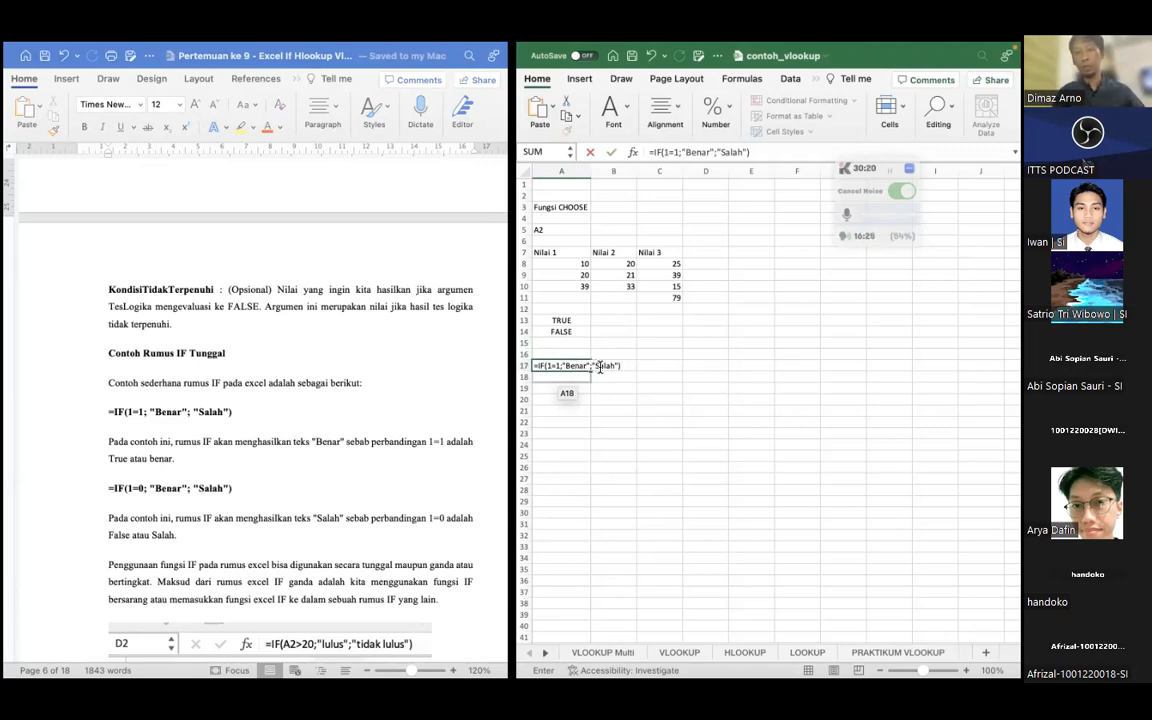
key("Return")
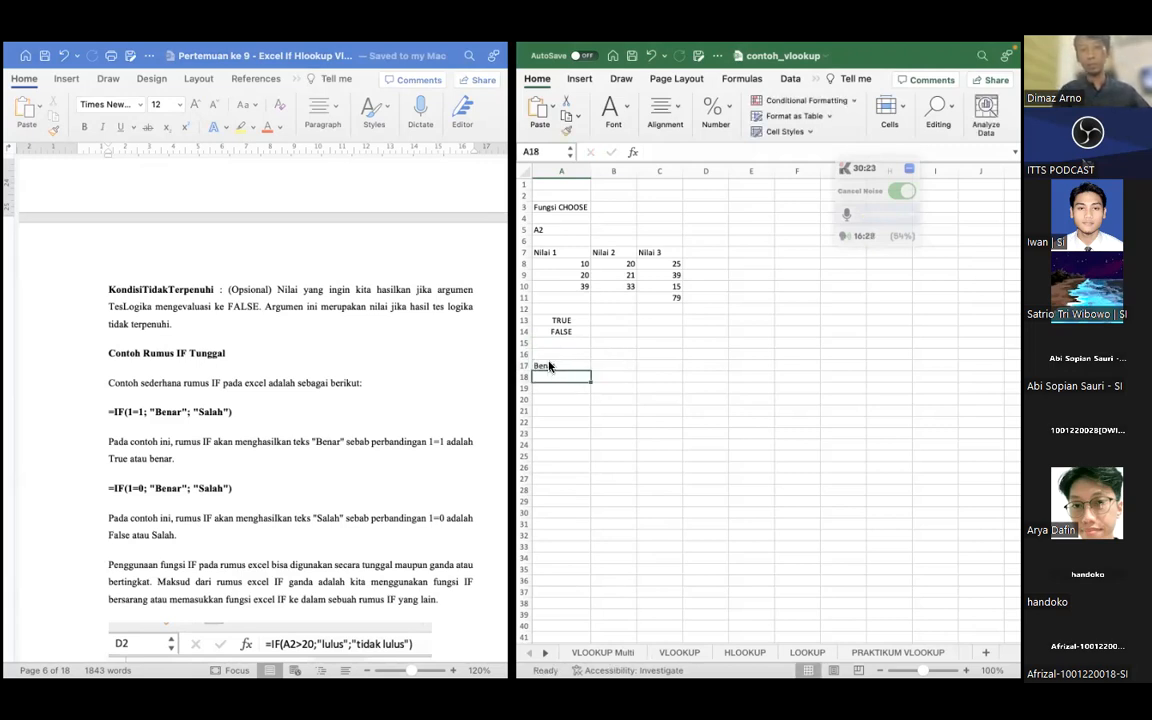
left_click(547, 366)
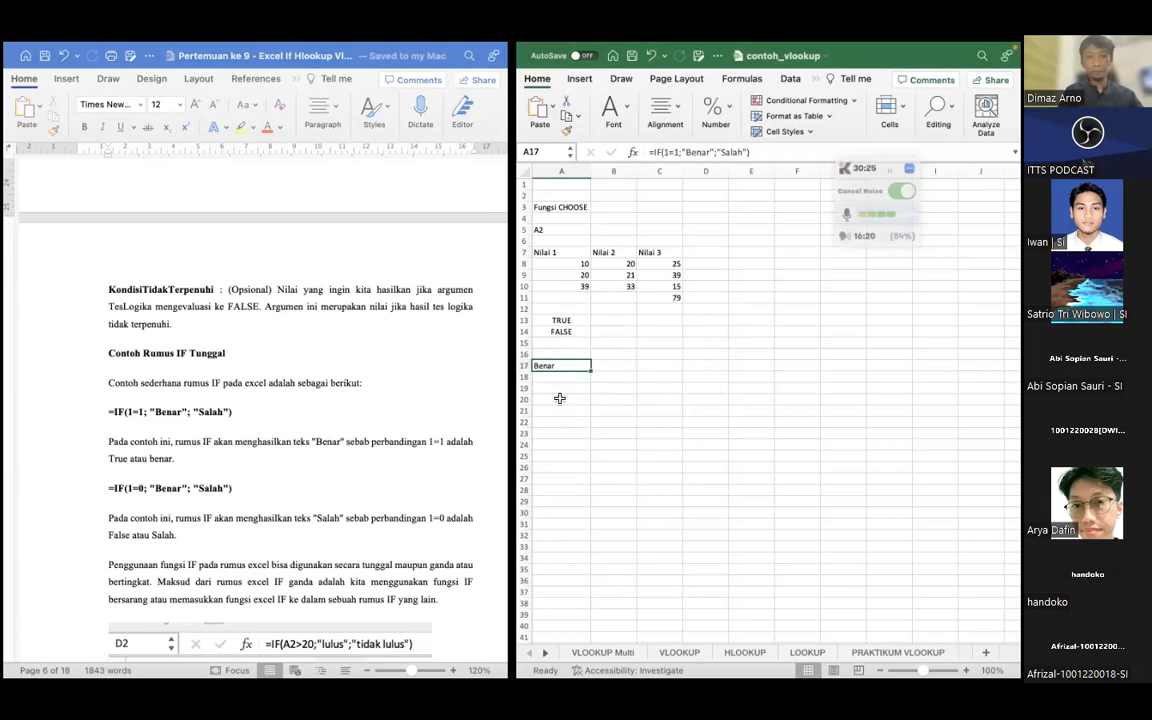
Enter the second single IF example, =IF(1=0;"Benar";"Salah"), in cell A18 and review its logical test
left_click(553, 378)
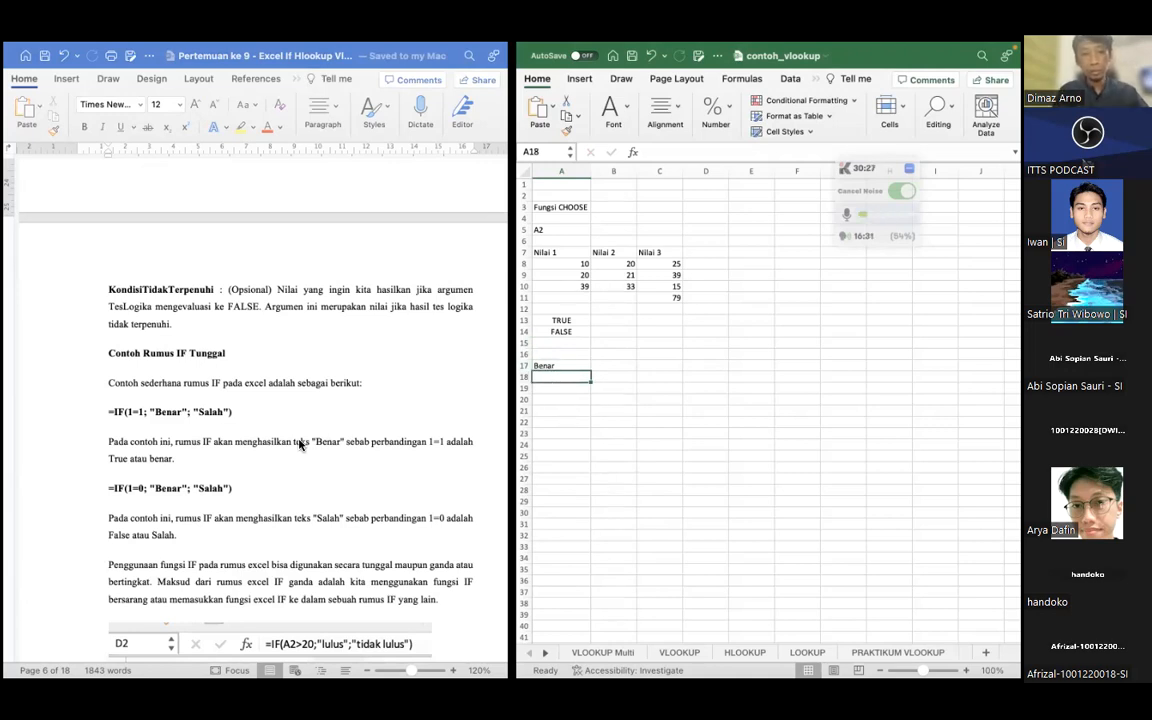
scroll(299, 444, "down", 3)
scroll(299, 444, "down", 2)
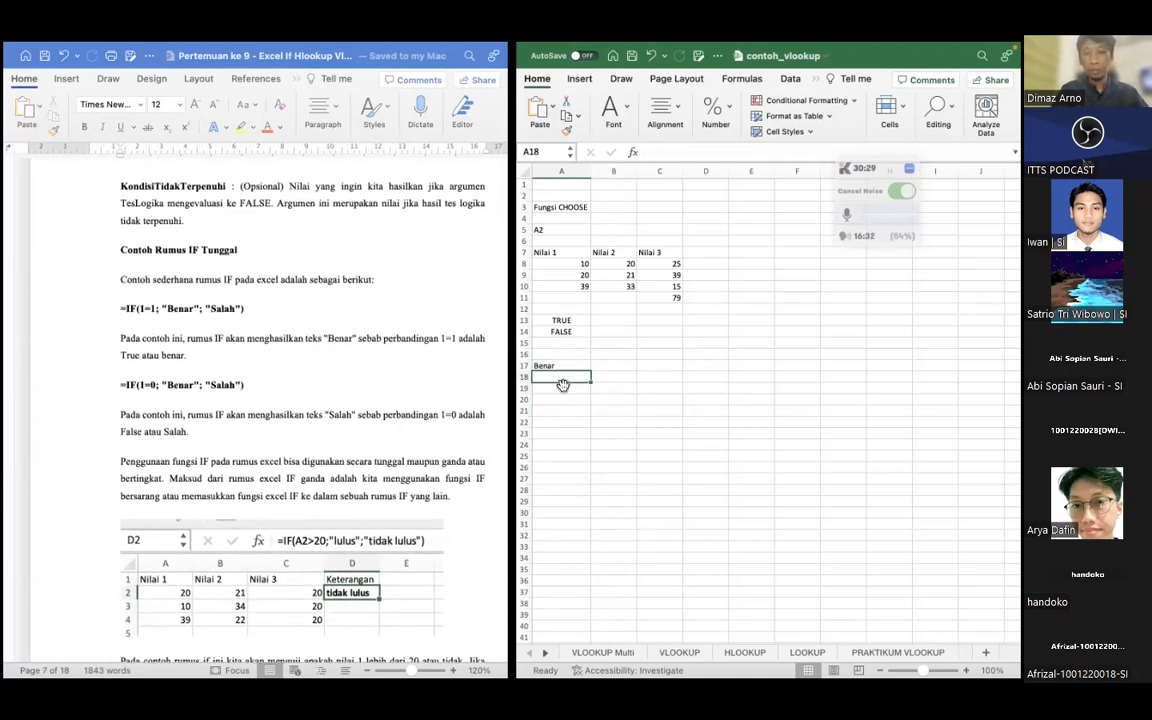
type("=IF(")
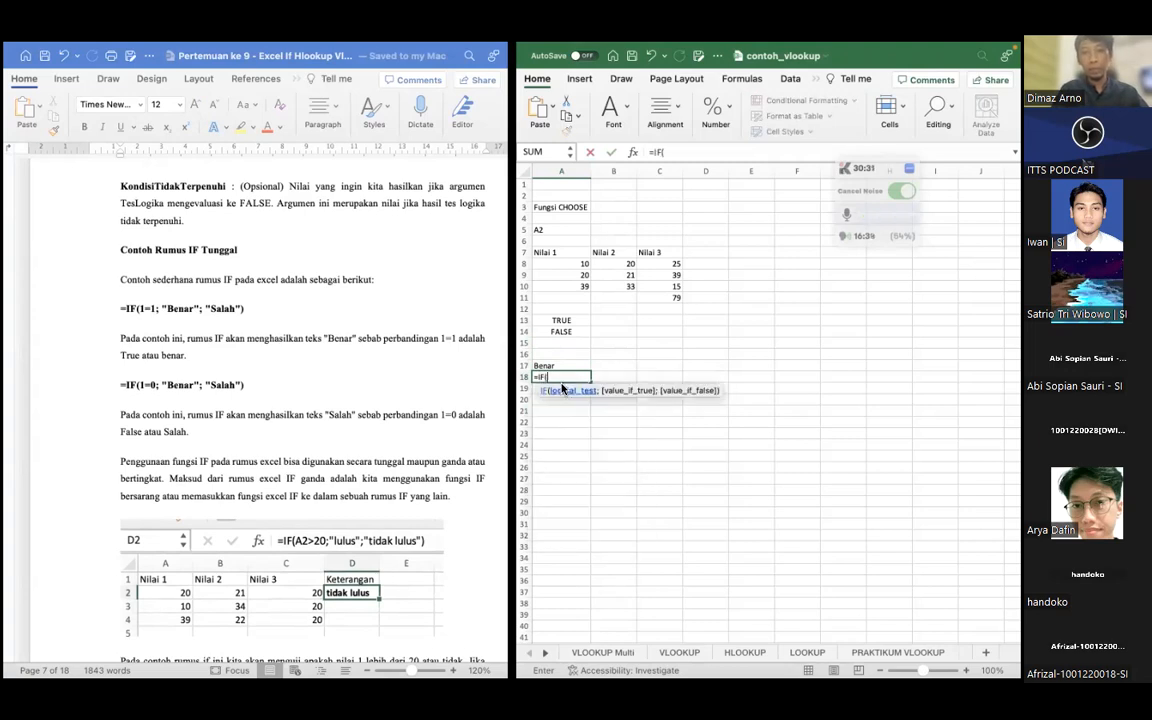
type("1=0;")
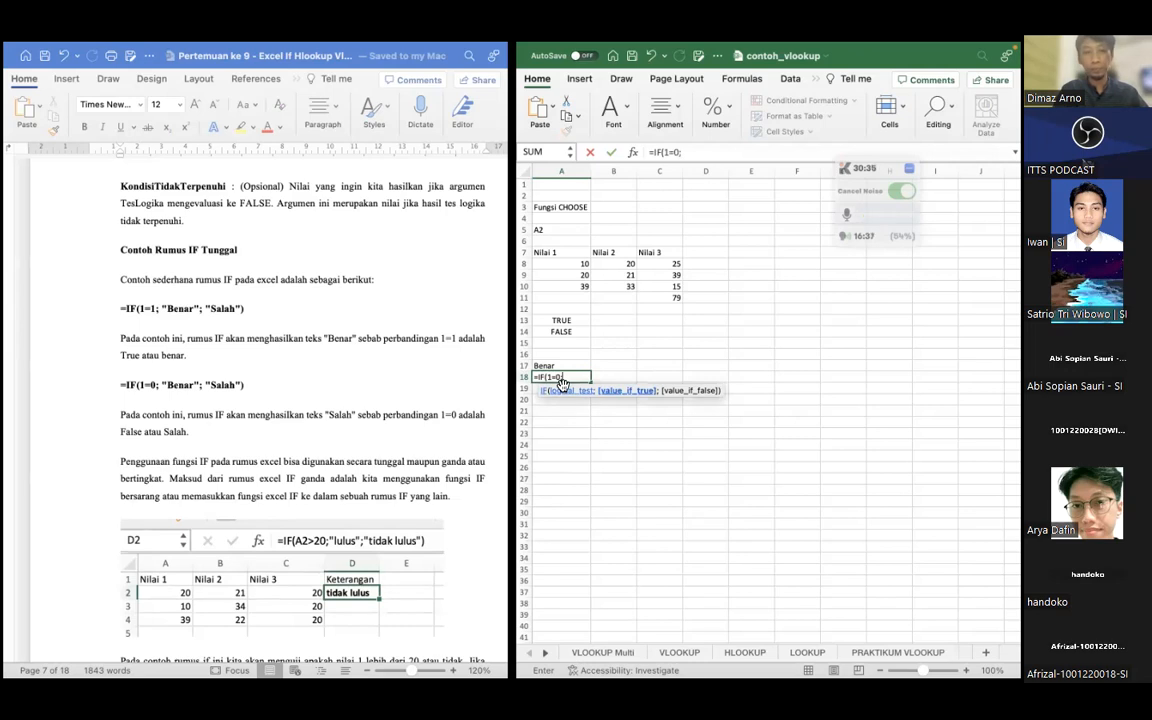
type("\"Benar\";\"S")
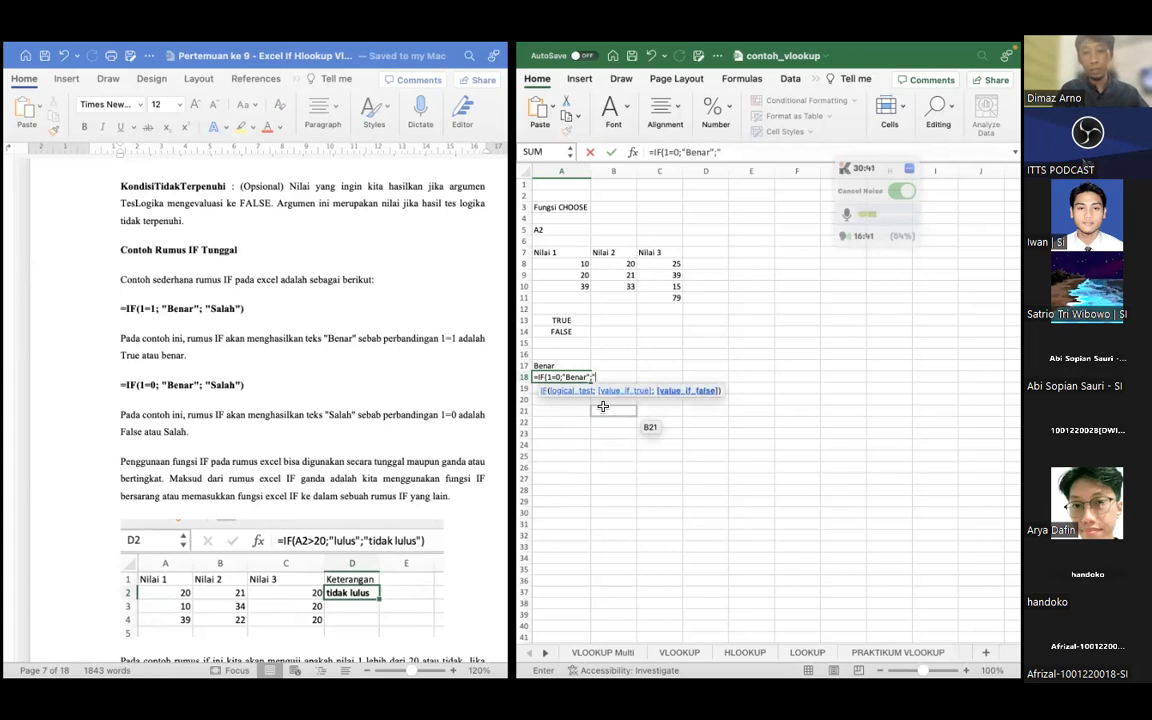
type("alah\")")
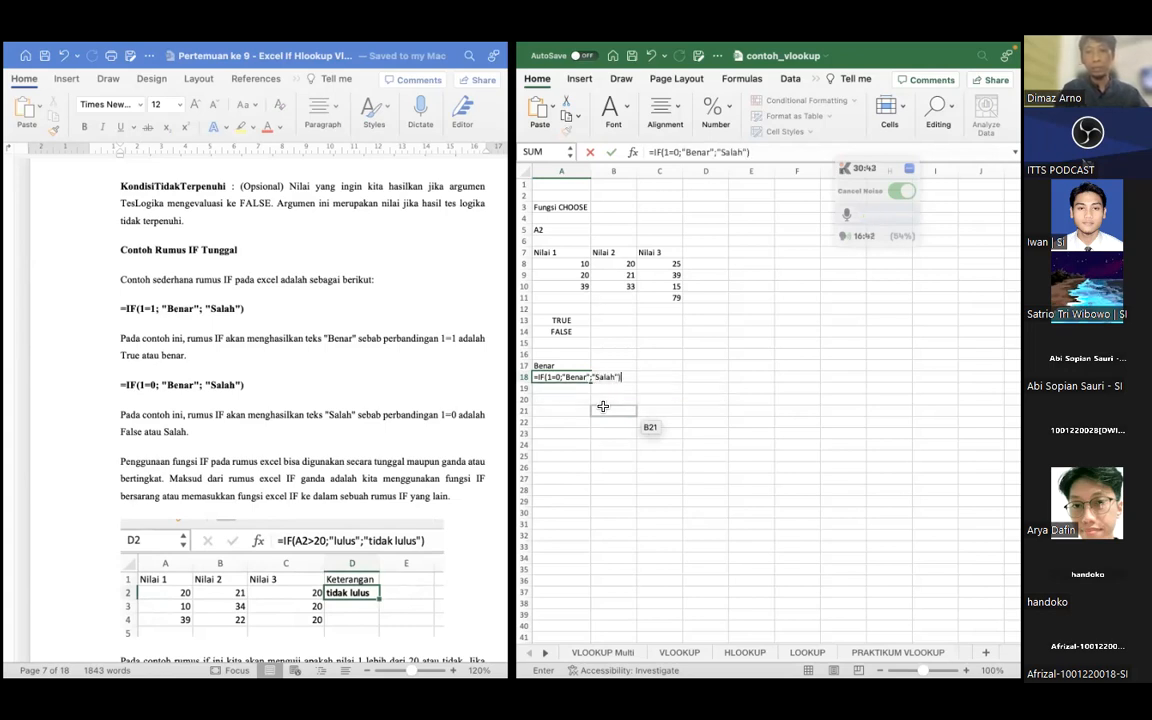
key("Return")
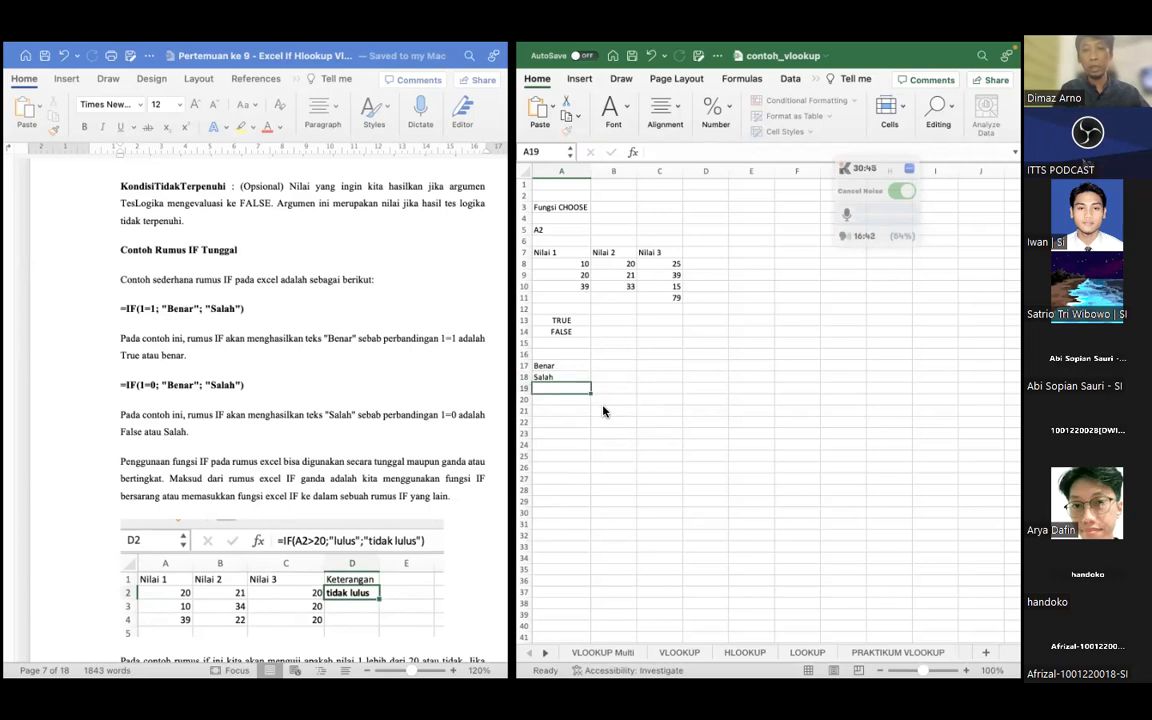
key("Up")
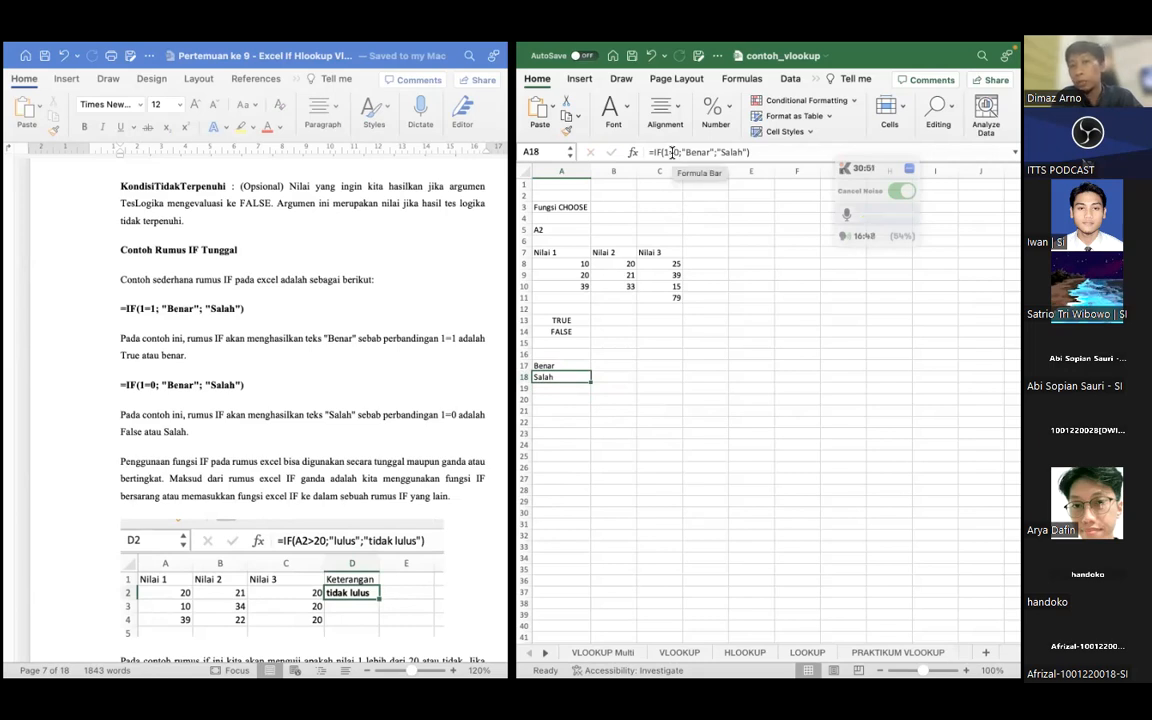
left_click(668, 151)
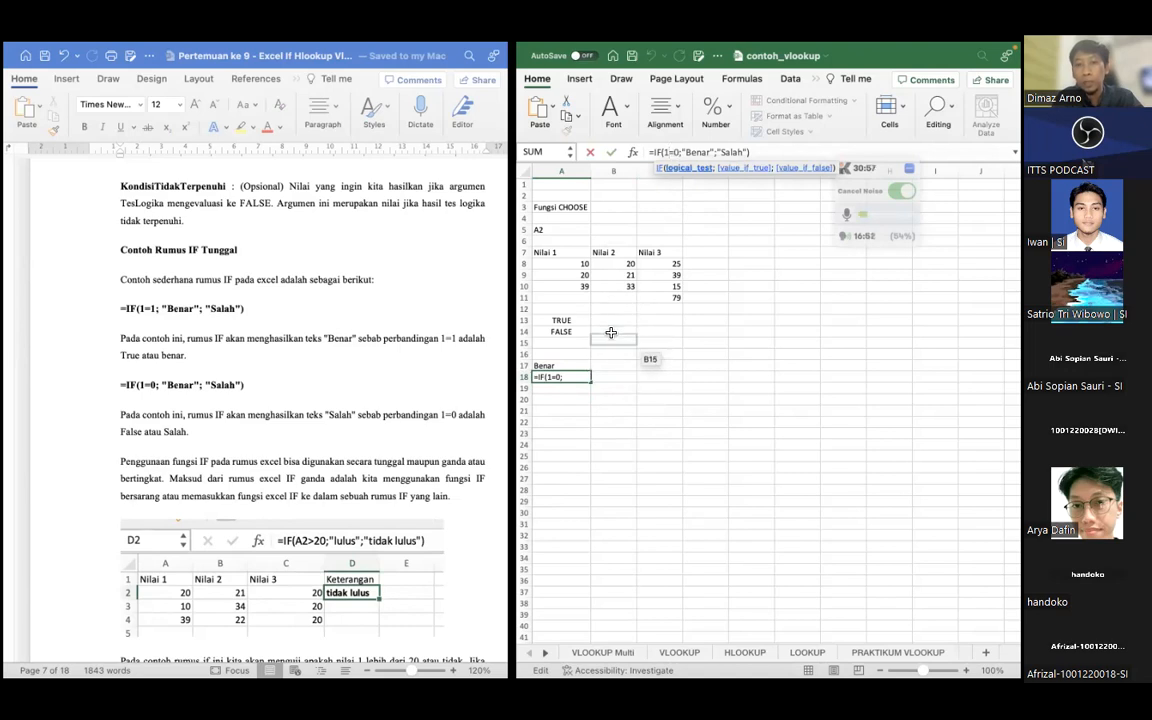
key("Return")
left_click(576, 376)
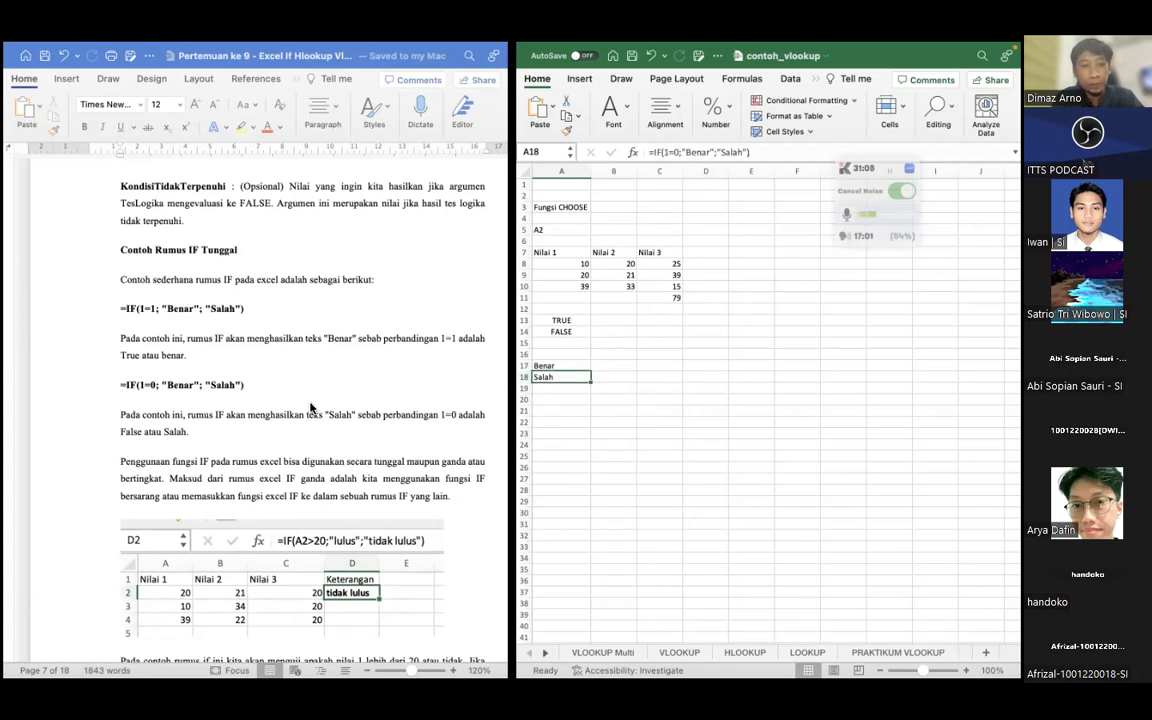
Following the lesson's lulus / tidak lulus example, add the column heading Keterangan in cell D7 beside Nilai 3
scroll(312, 407, "down", 5)
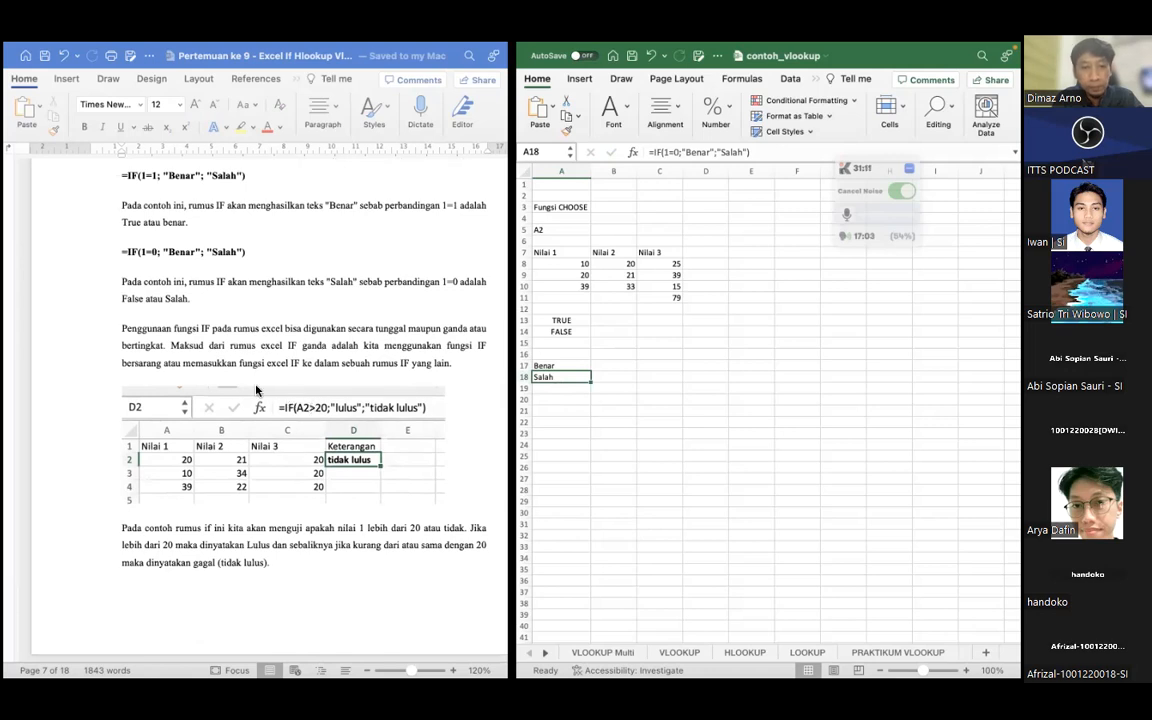
scroll(250, 390, "down", 4)
scroll(250, 390, "up", 1)
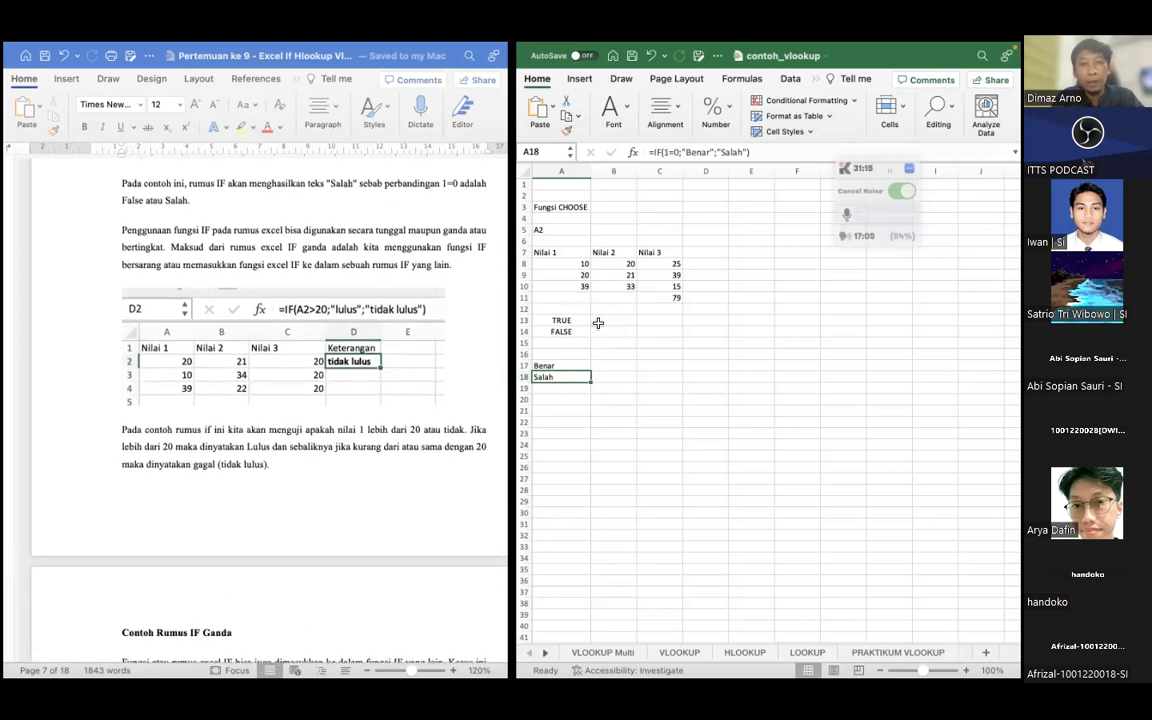
scroll(409, 345, "down", 1)
scroll(409, 345, "right", 1)
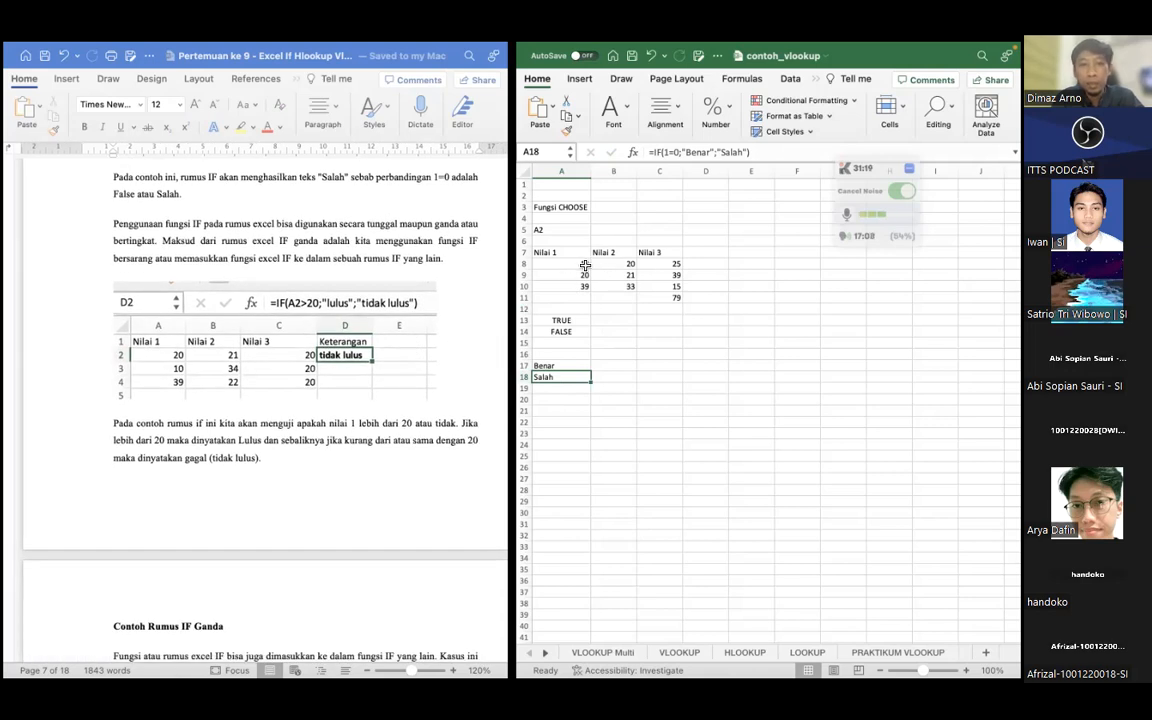
left_click(722, 250)
type("Keterangan")
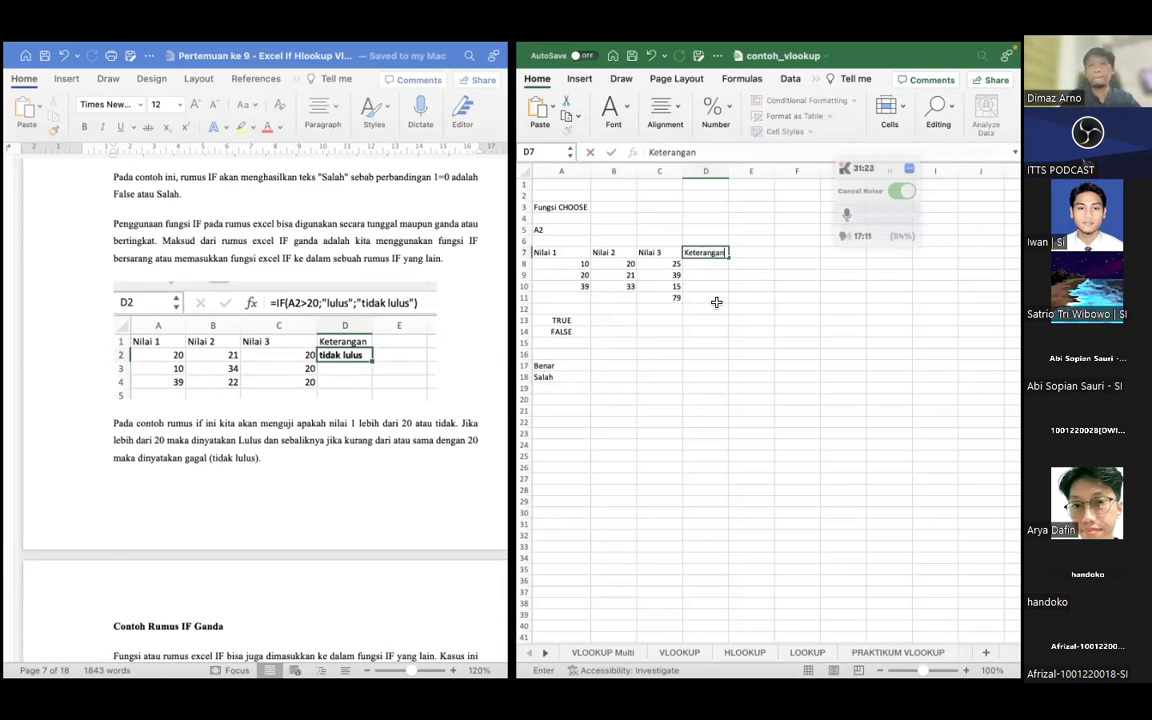
key("Return")
key("Return")
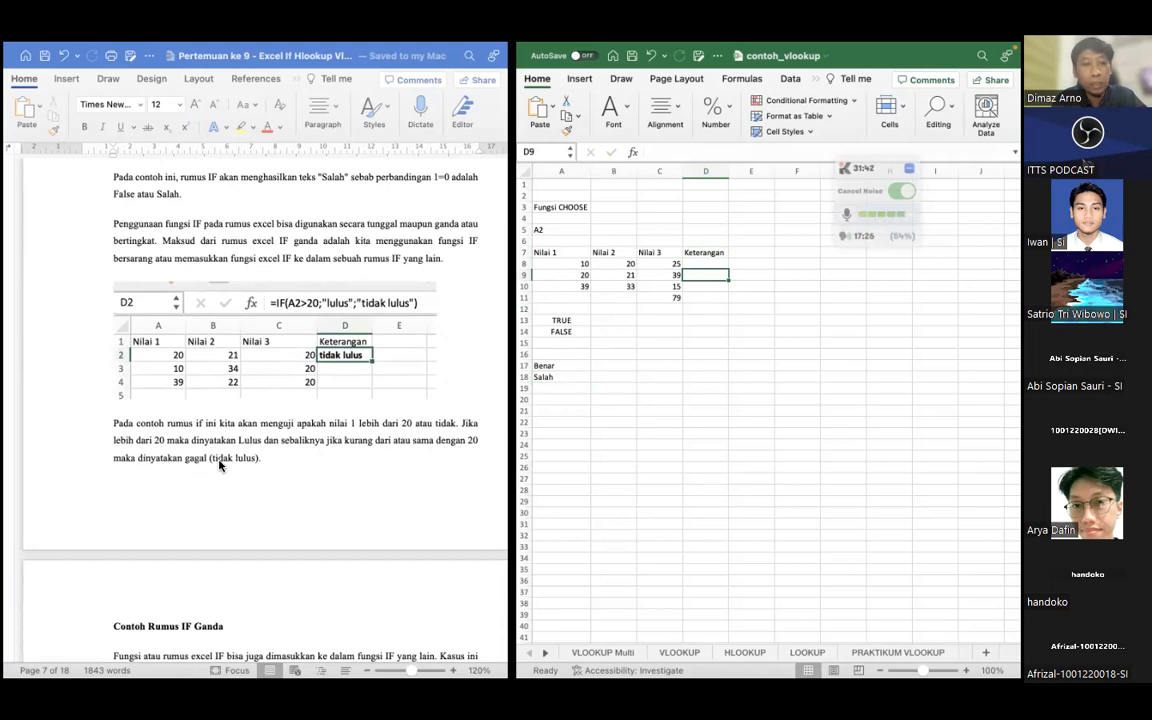
Begin an IF formula in cell D8 under Keterangan with the logical test A8<=20
left_click(698, 265)
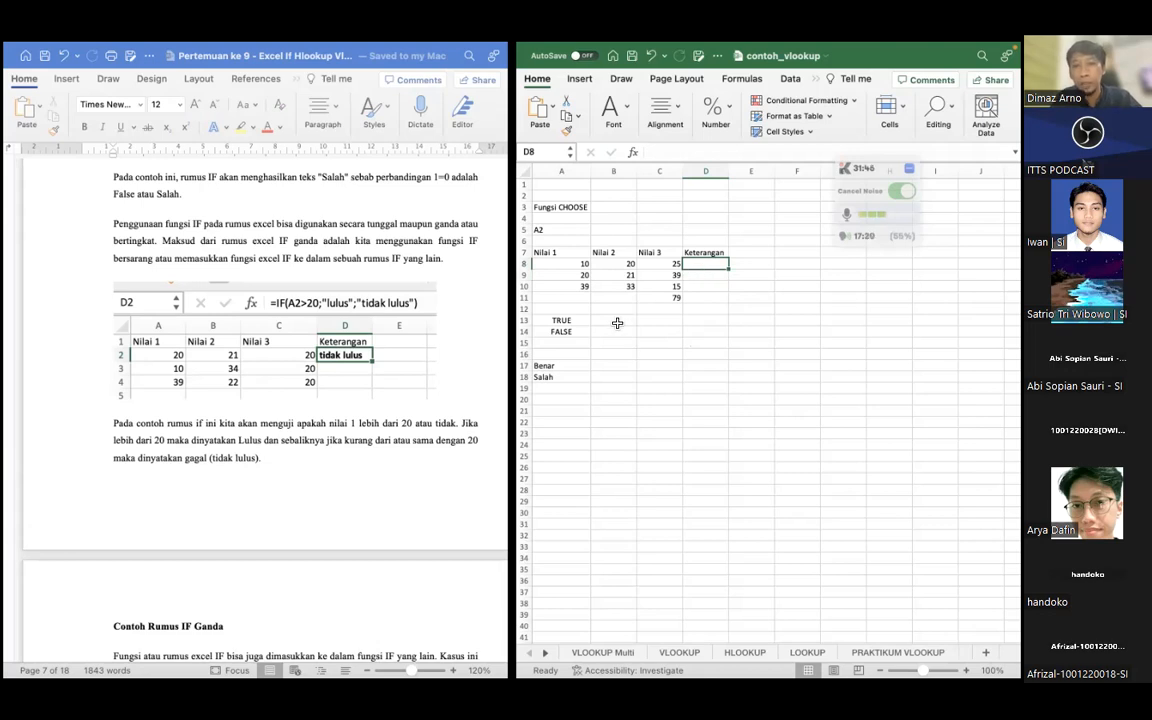
left_click(611, 252)
left_click_drag(611, 252, 660, 286)
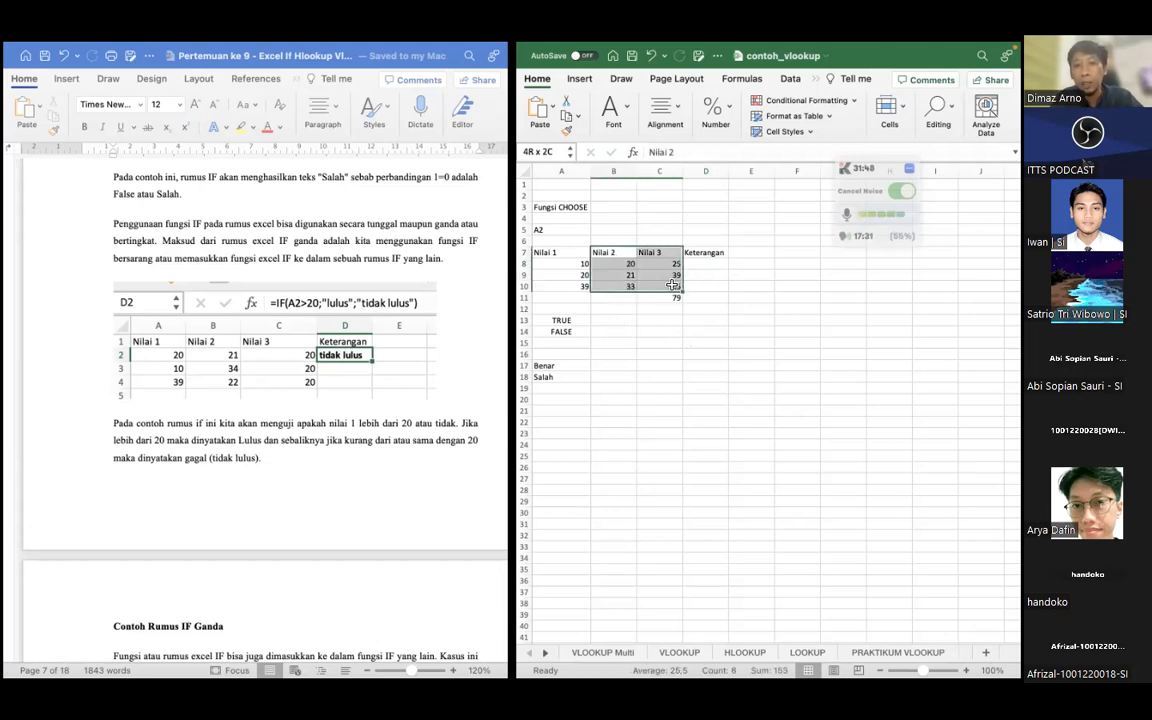
left_click(547, 252)
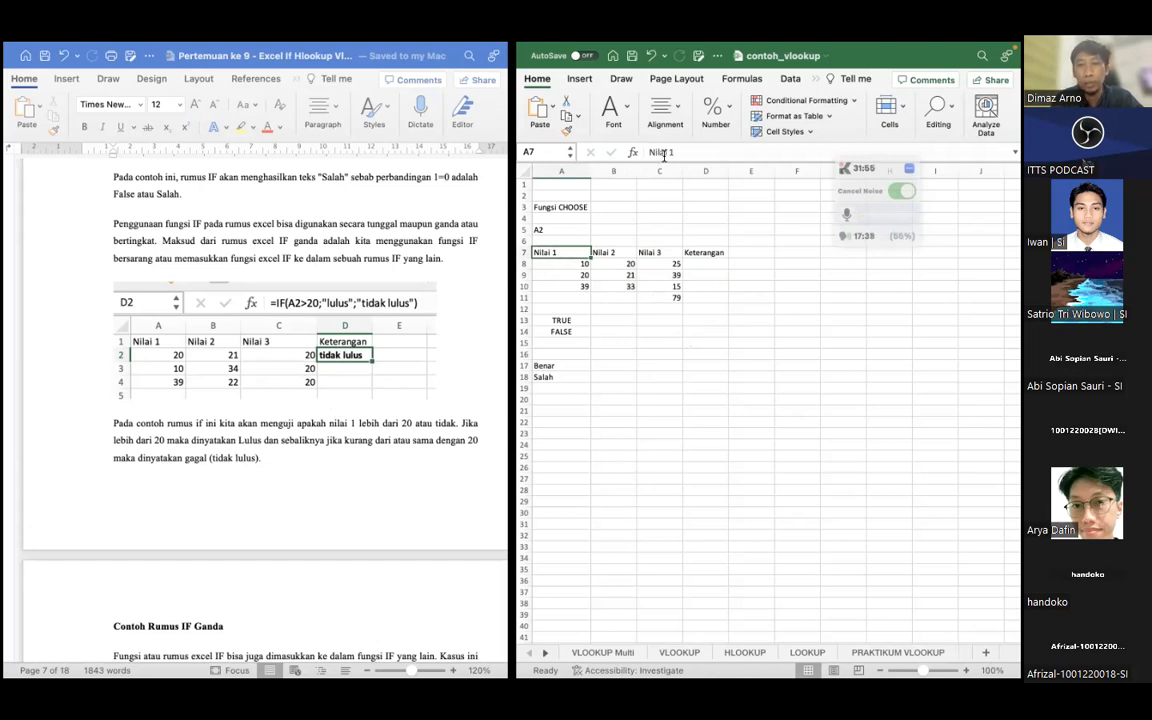
left_click(705, 263)
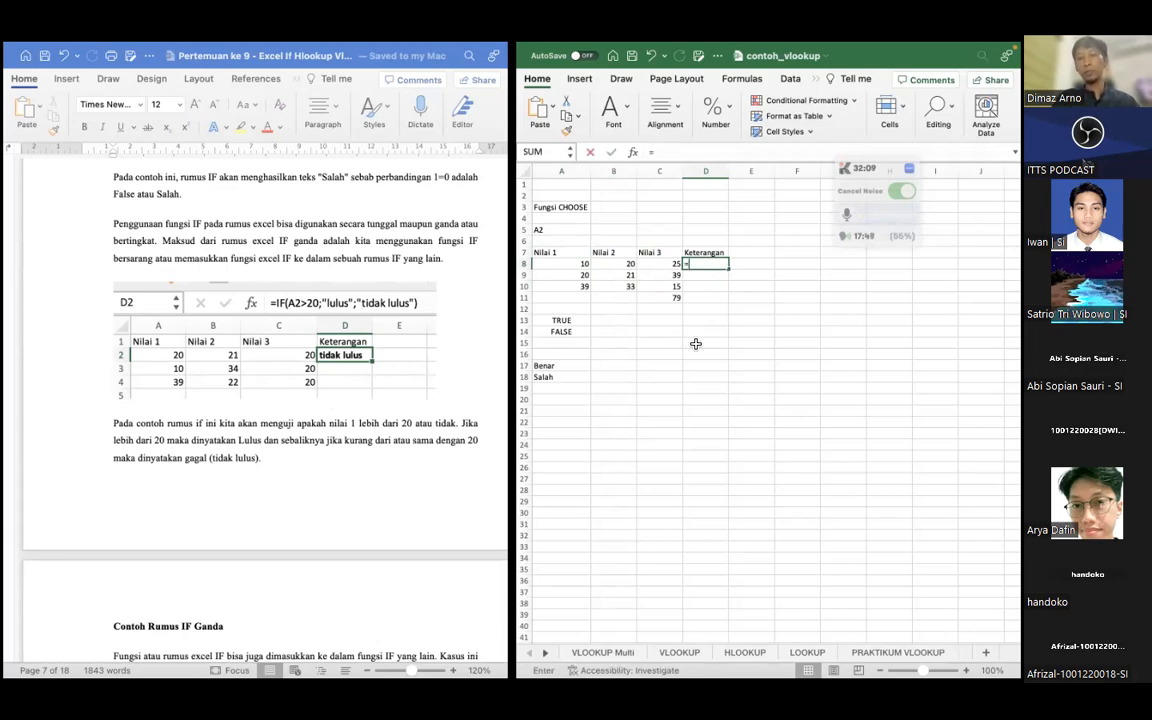
type("=IF")
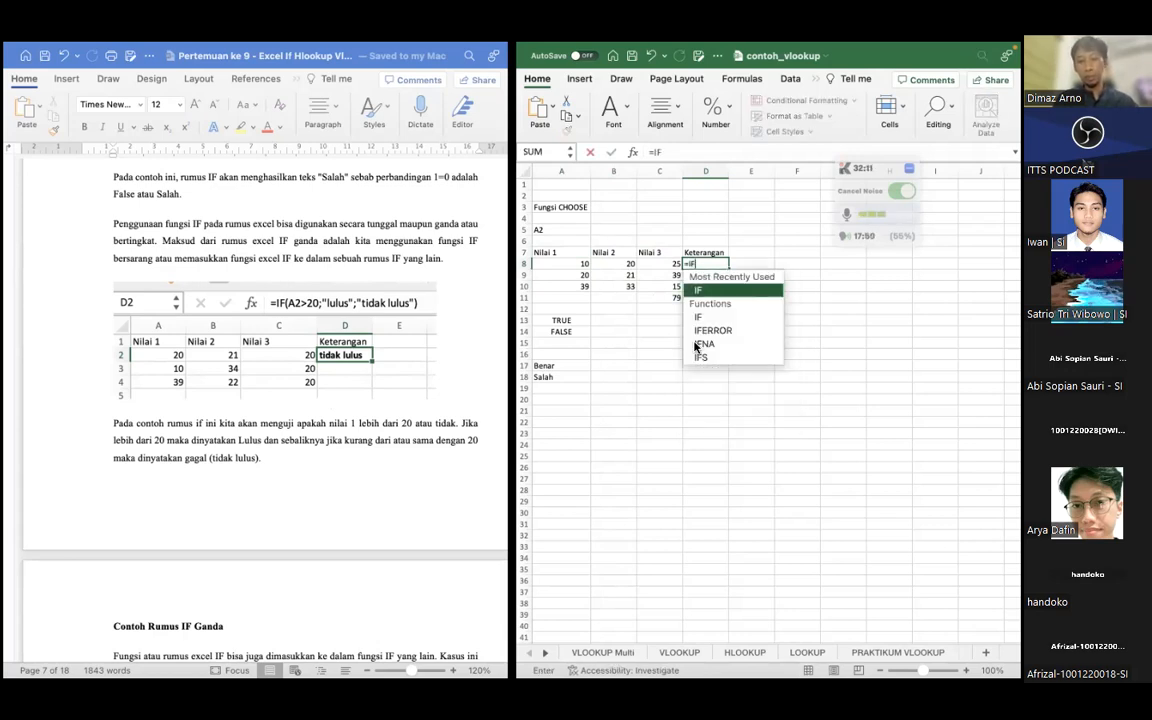
type("(")
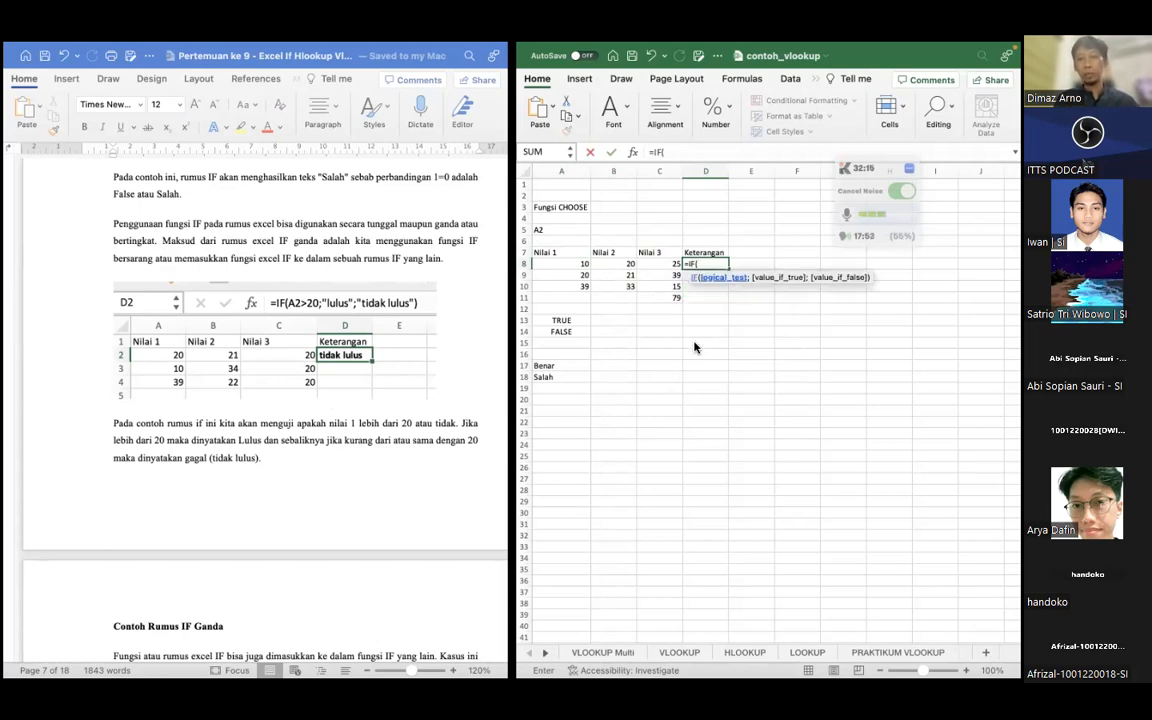
left_click(578, 264)
type("<")
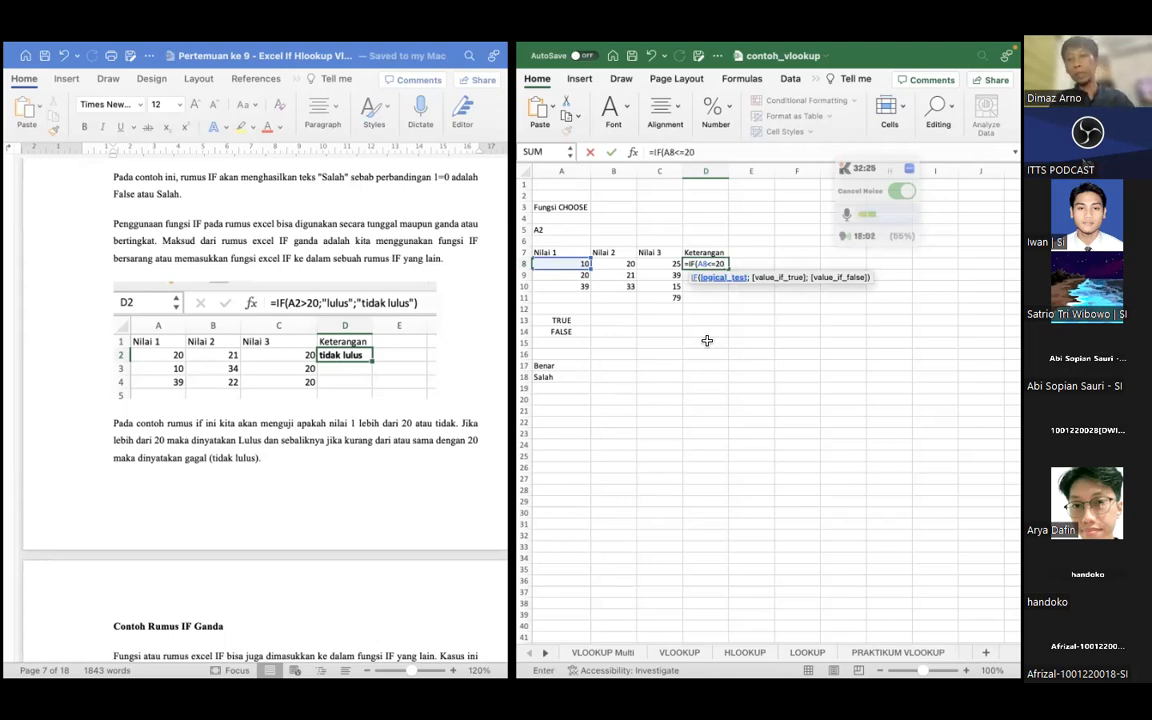
type("=20;")
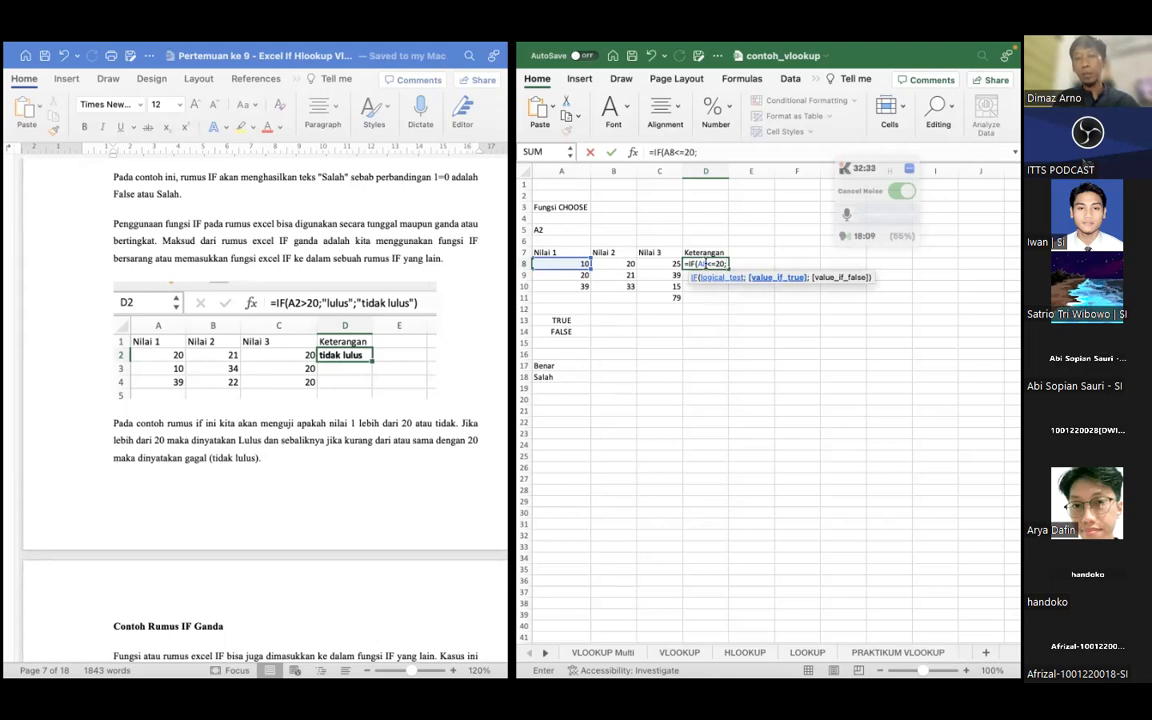
Complete the IF formula in D8 with the results "Lulus" and "Tidak lulus", and widen column D
type("\"Lulus\";")
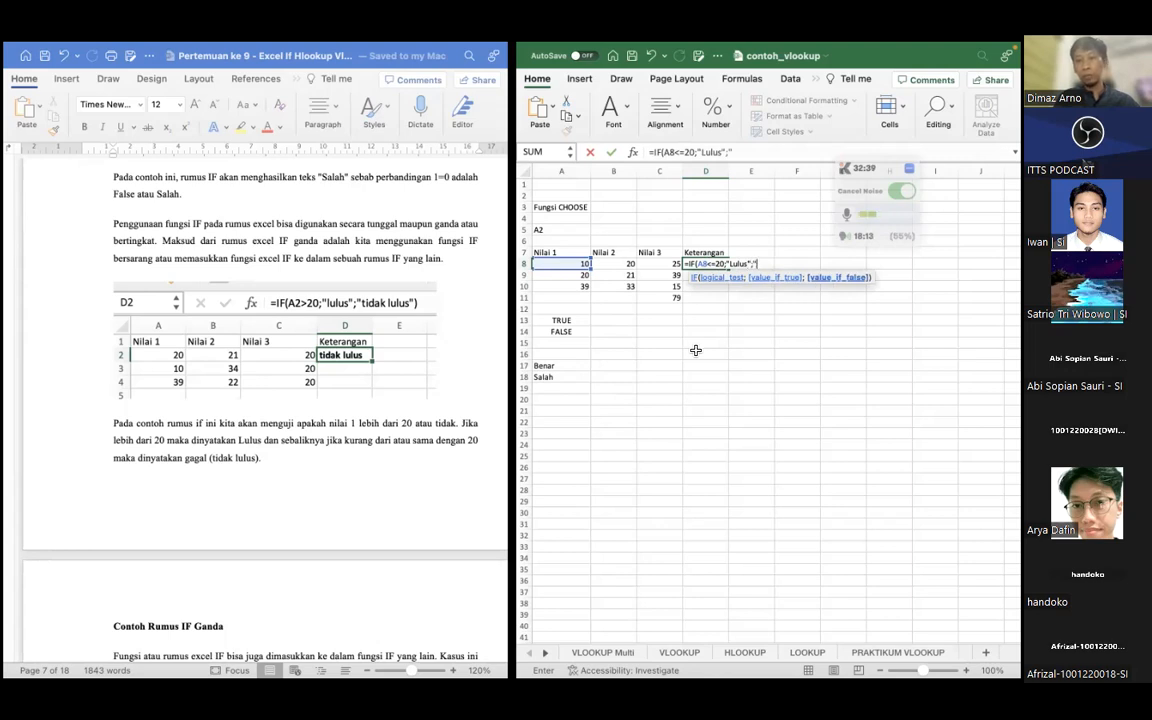
type("\"Tidak lulus")
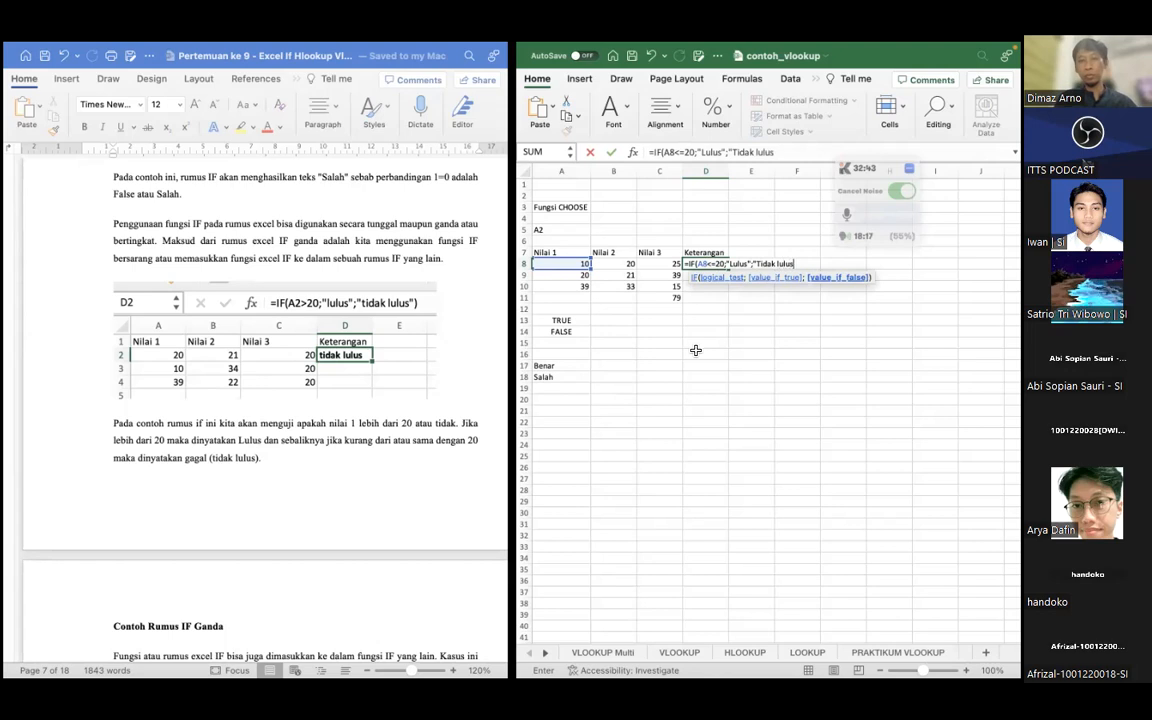
type("\")")
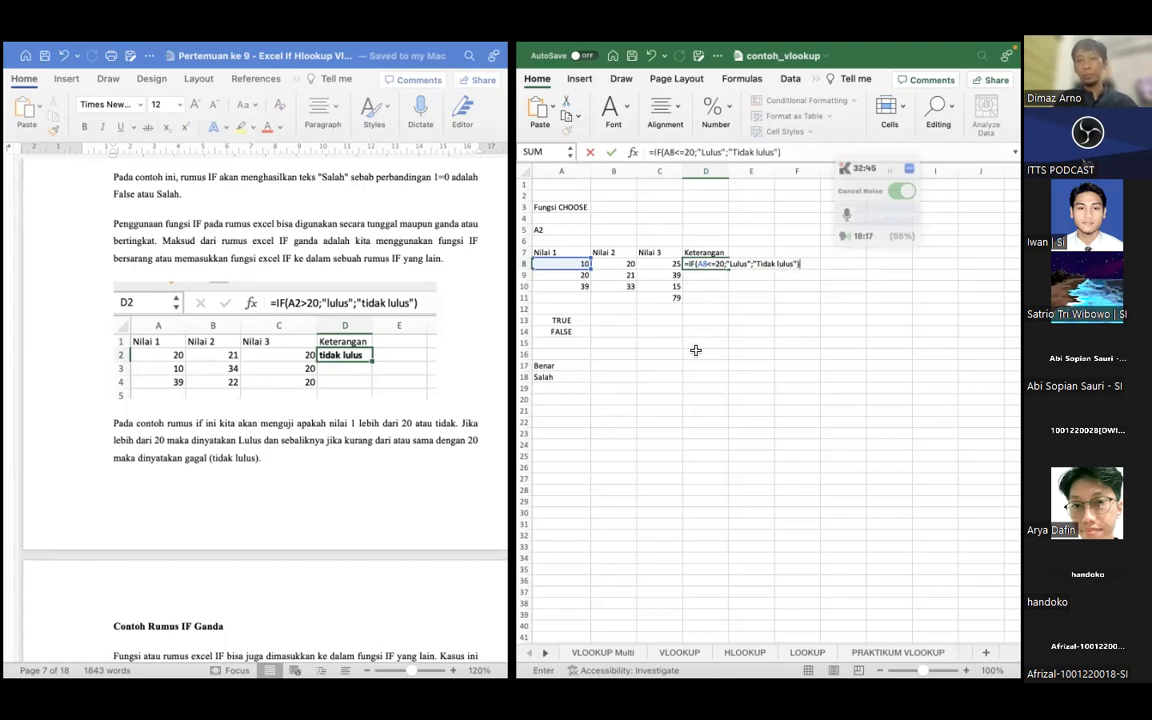
key("Return")
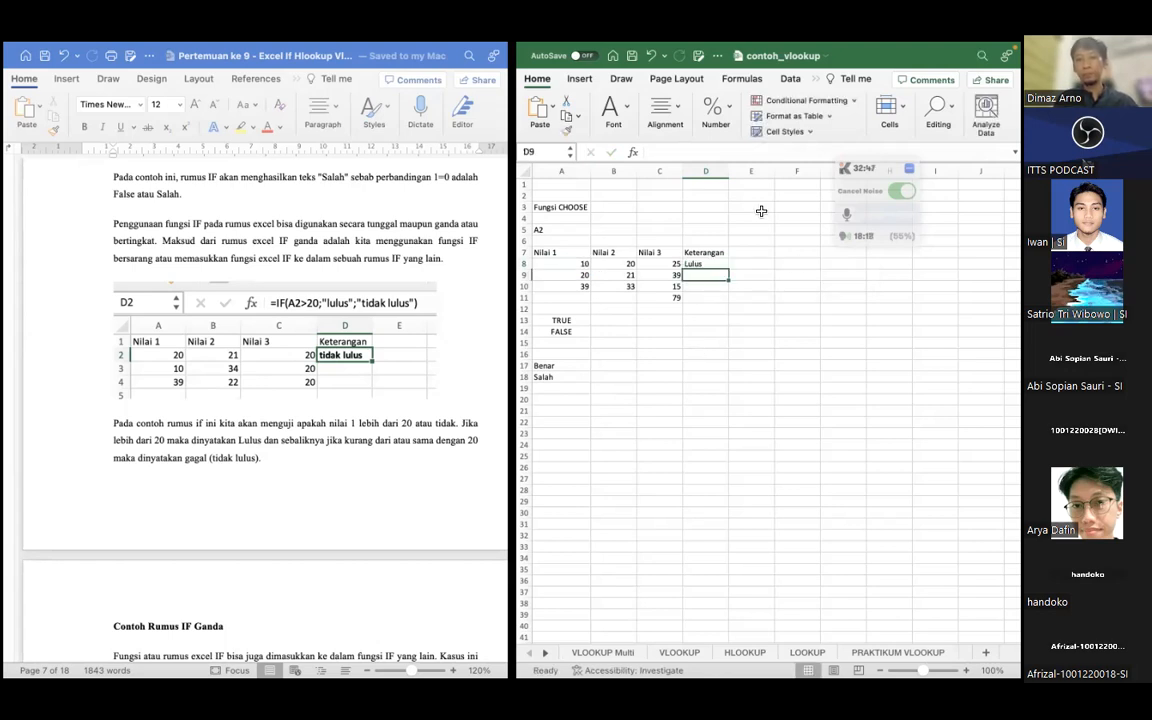
left_click(728, 171)
left_click_drag(728, 171, 750, 171)
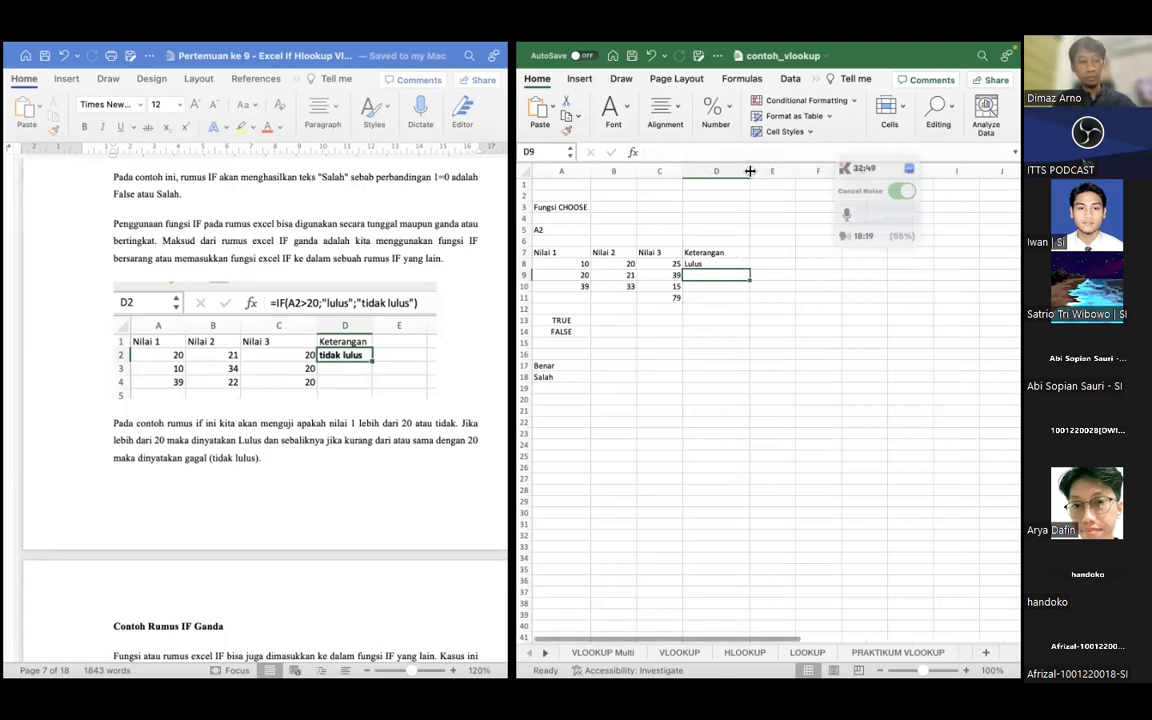
Change the comparison in D8's IF test to greater than or equal and fill the formula down to D10
left_click(710, 265)
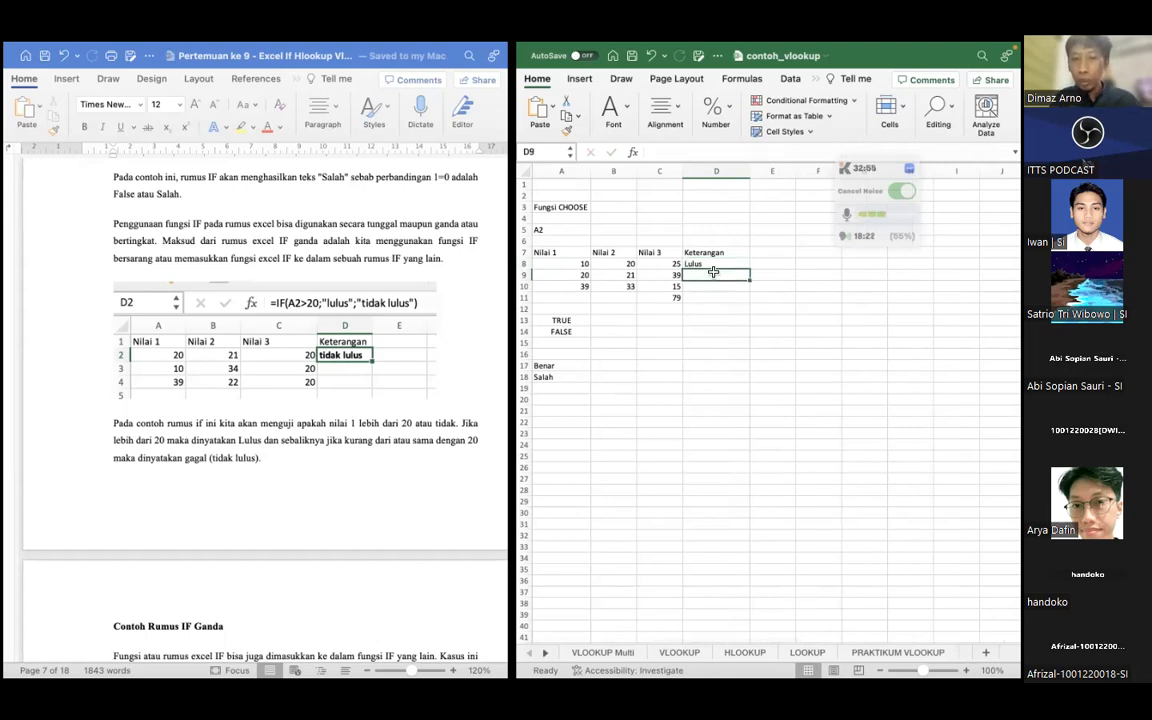
left_click(683, 151)
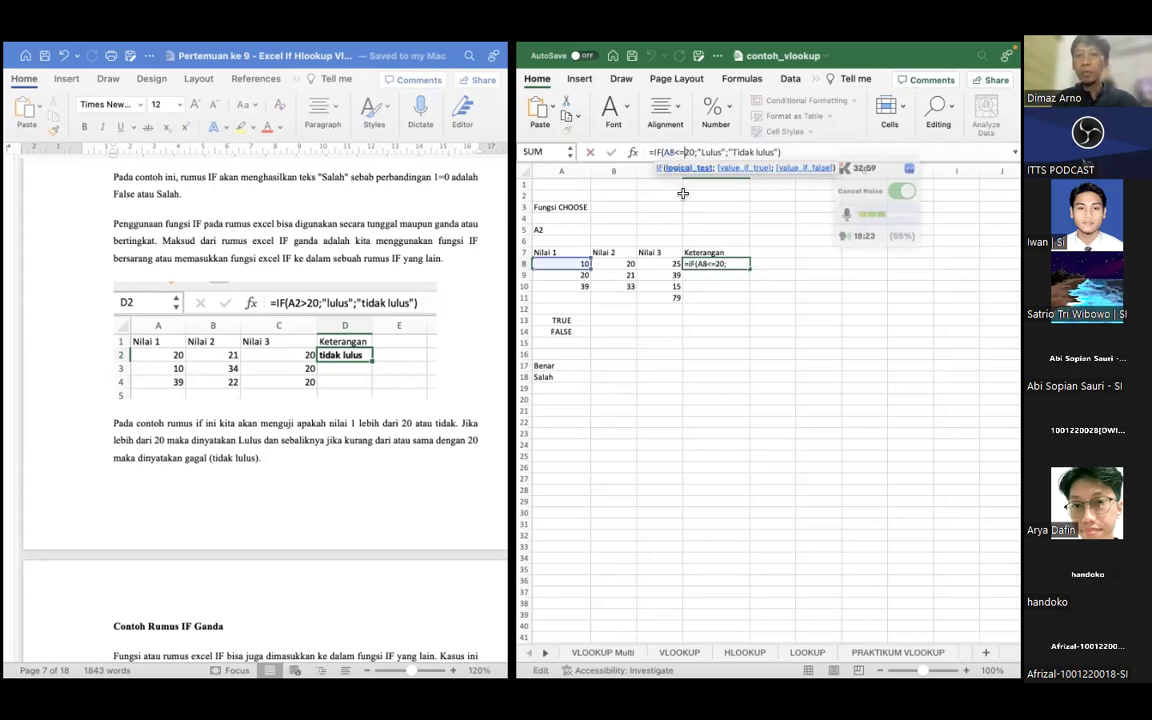
key("BackSpace")
type(">")
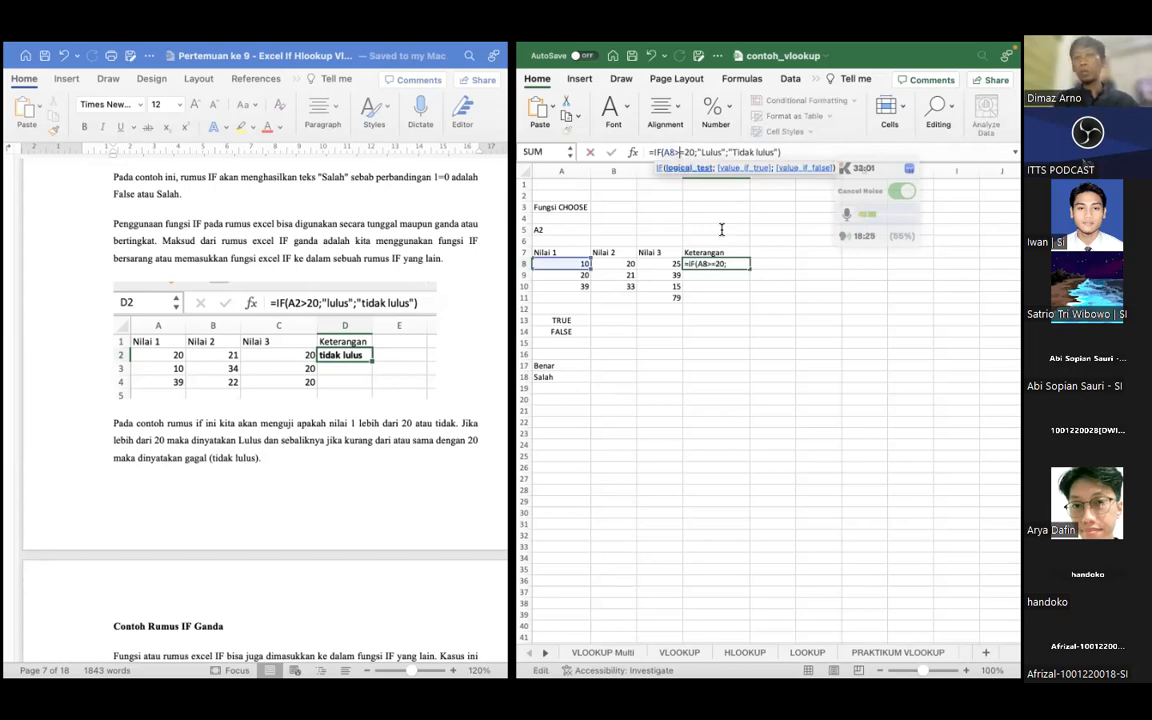
left_click(726, 279)
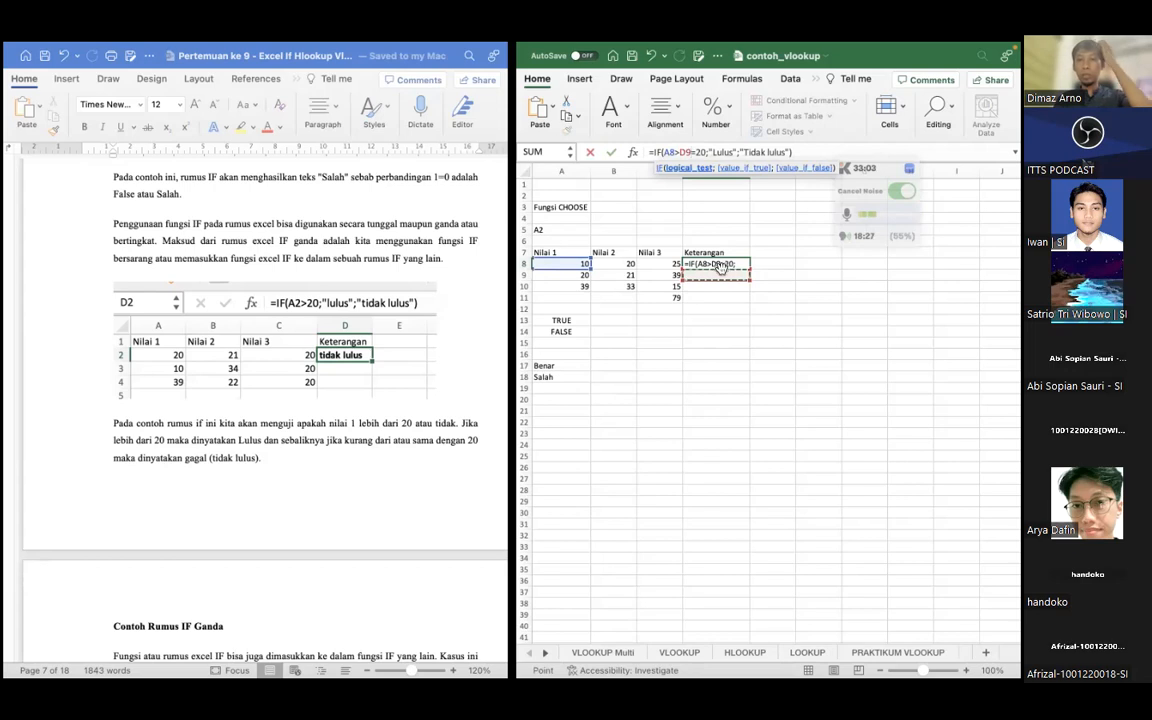
key("BackSpace")
key("BackSpace")
left_click(752, 243)
left_click(742, 264)
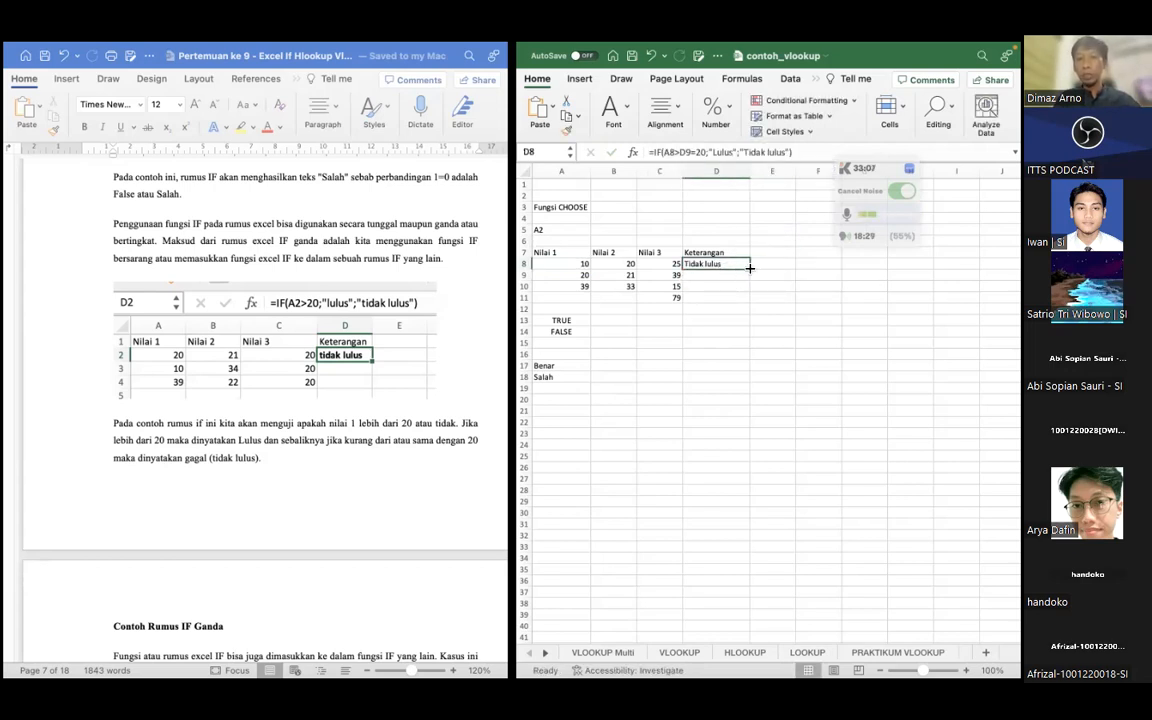
left_click_drag(750, 268, 740, 290)
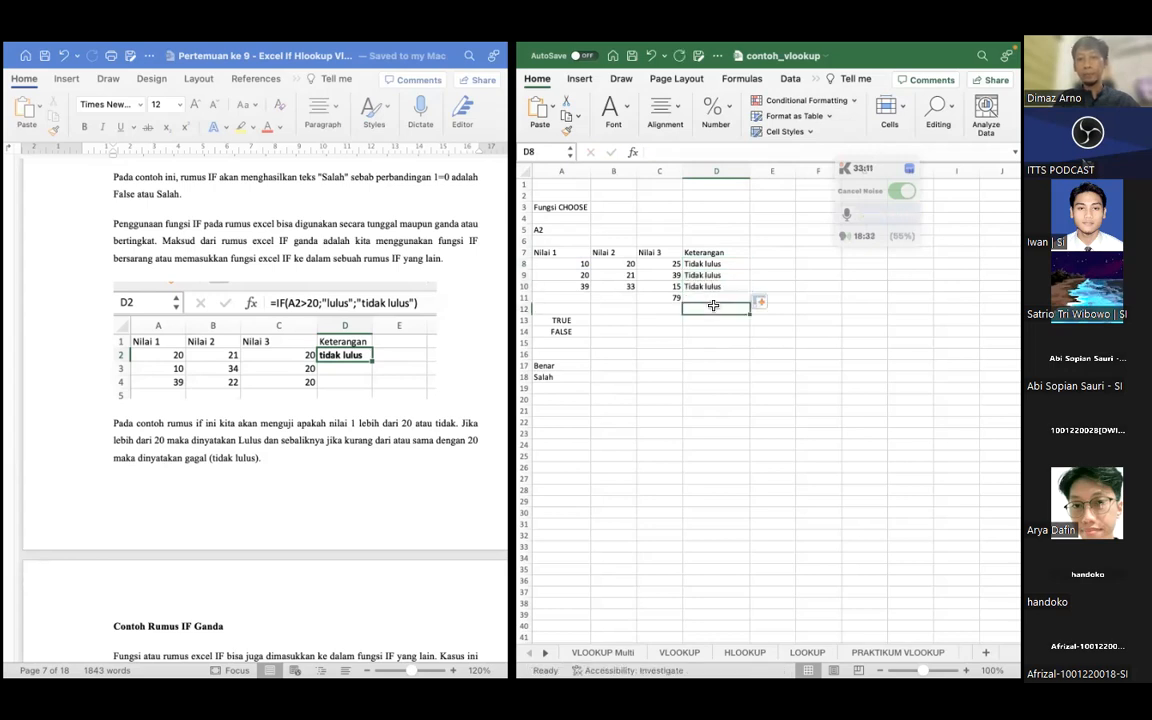
Remove the stray D9 reference from D8's formula so the test reads A8>=20, and refill it down to D10
left_click(718, 265)
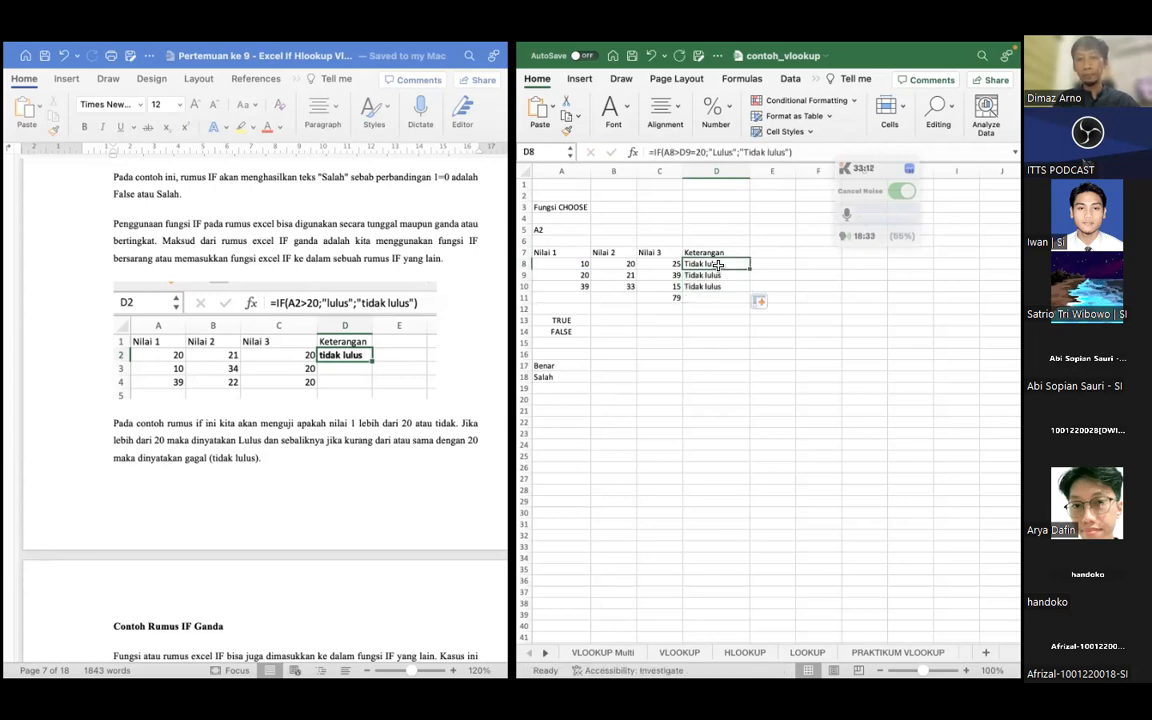
left_click(697, 151)
key("BackSpace")
key("BackSpace")
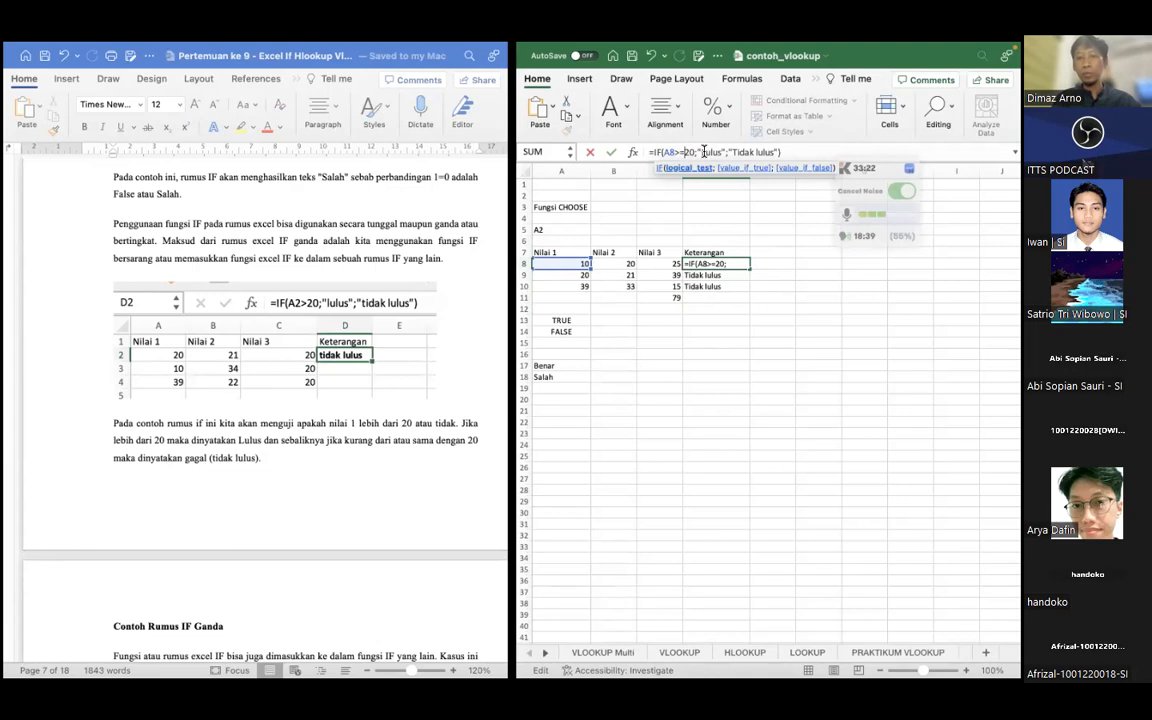
left_click(611, 152)
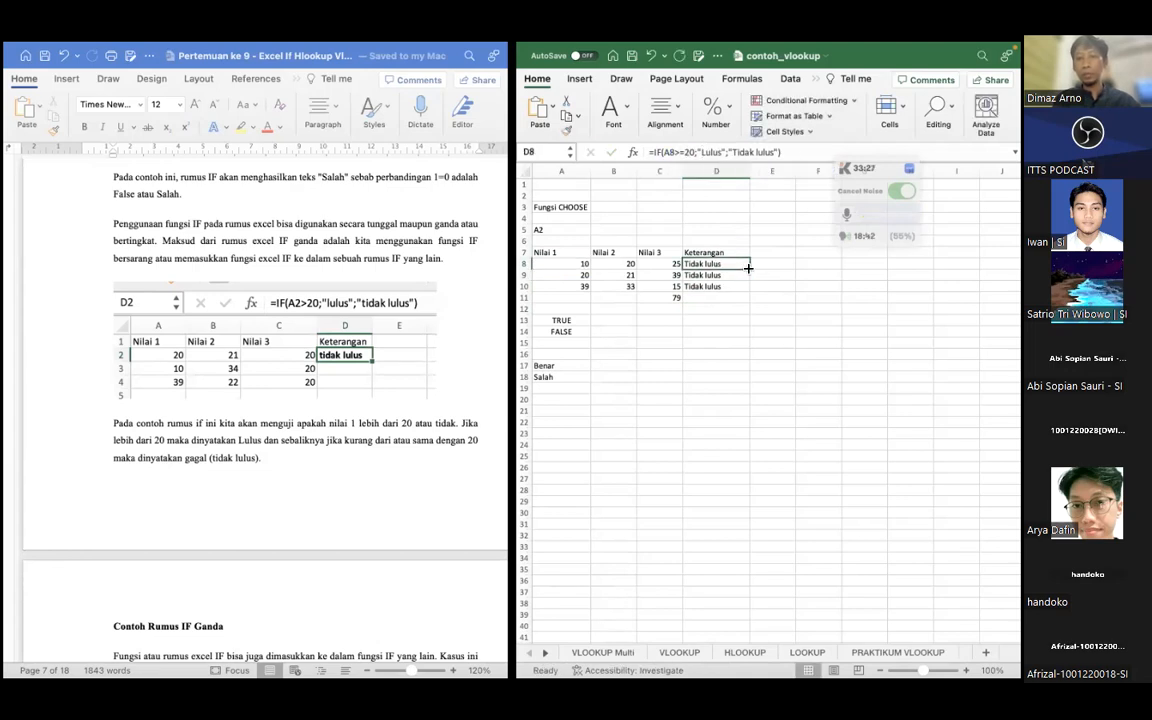
left_click_drag(748, 268, 748, 291)
left_click(716, 320)
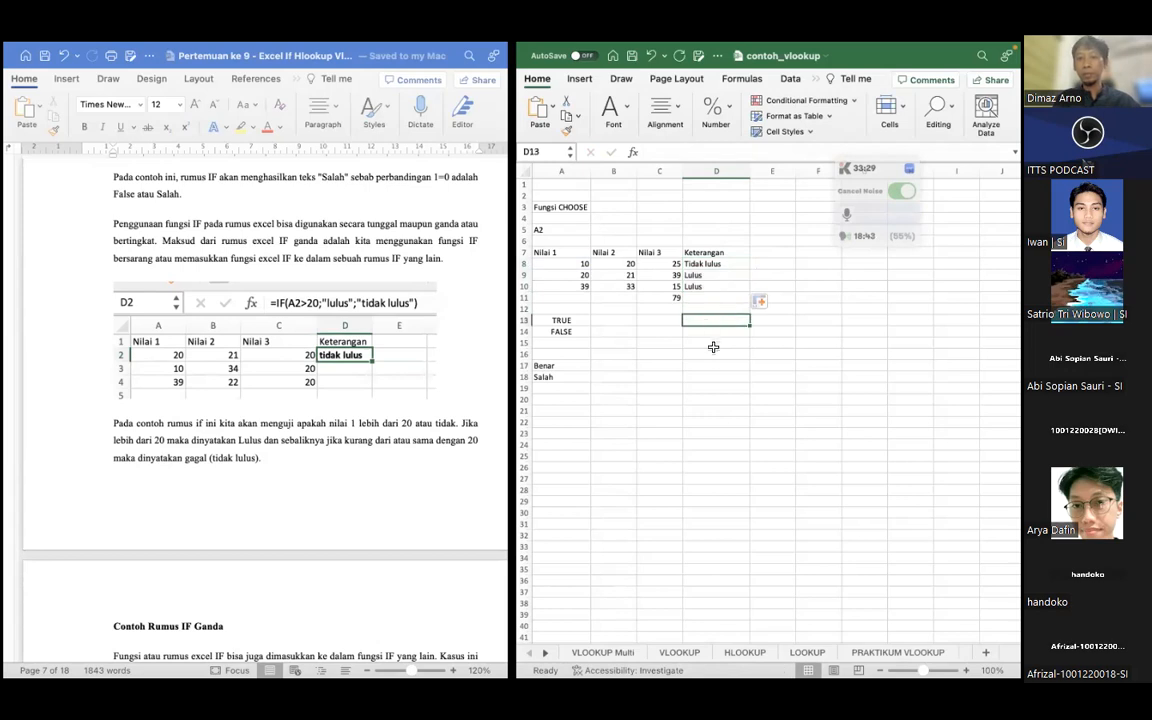
Review the IF formulas in D8 to D10 against the Nilai 1 scores and read the lesson's Contoh Rumus IF Ganda section
left_click(711, 265)
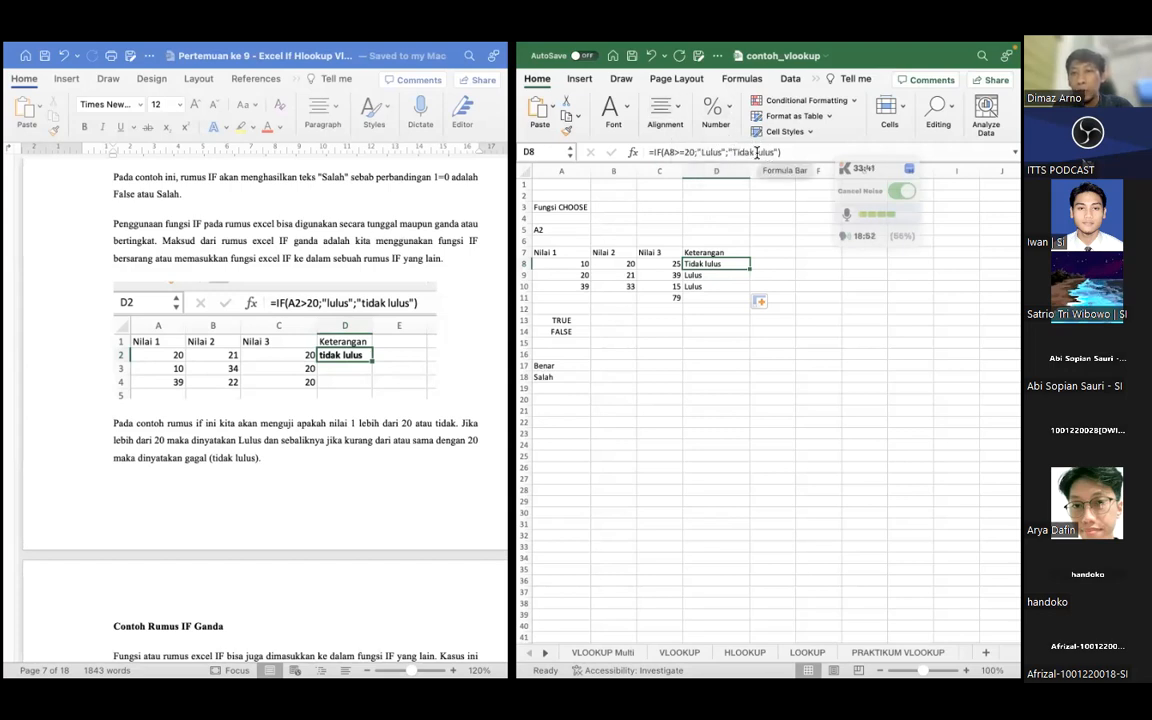
key("Down")
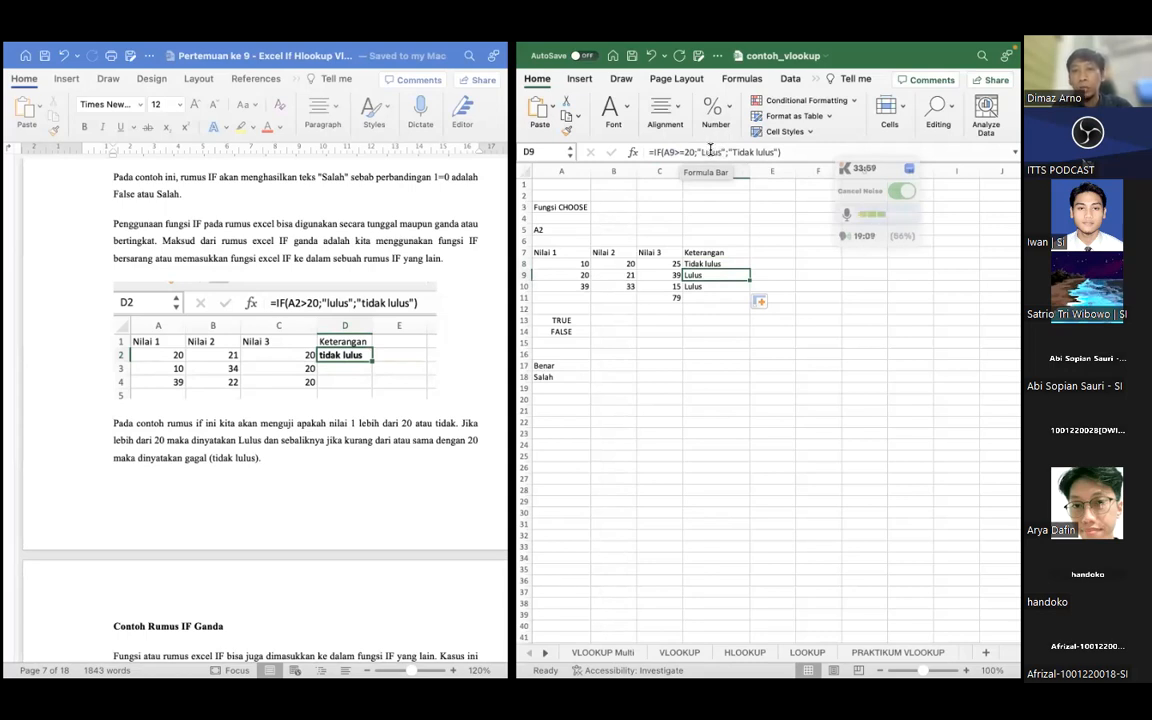
left_click(705, 288)
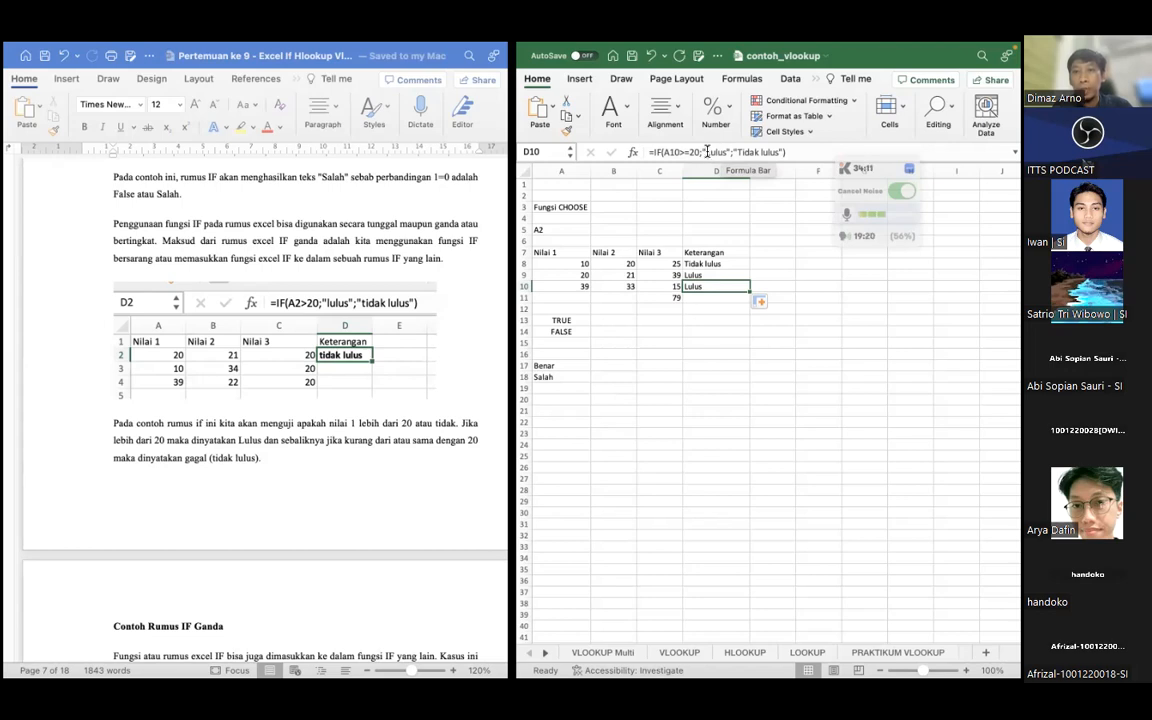
left_click(620, 332)
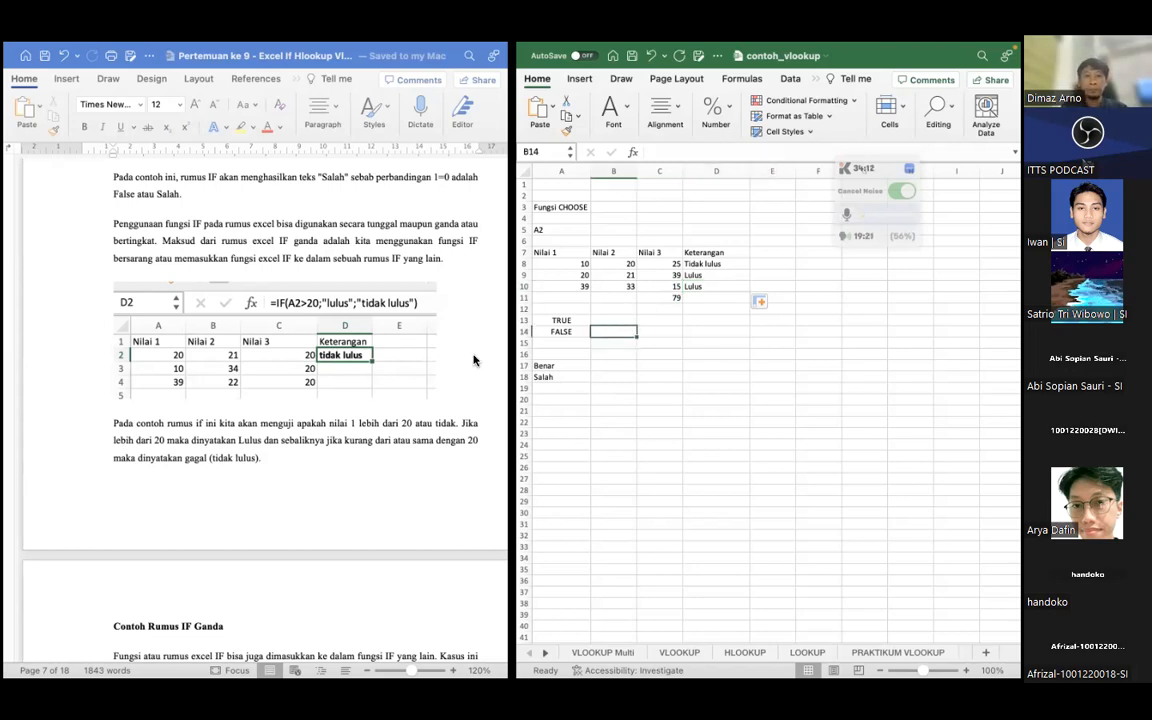
scroll(319, 354, "down", 8)
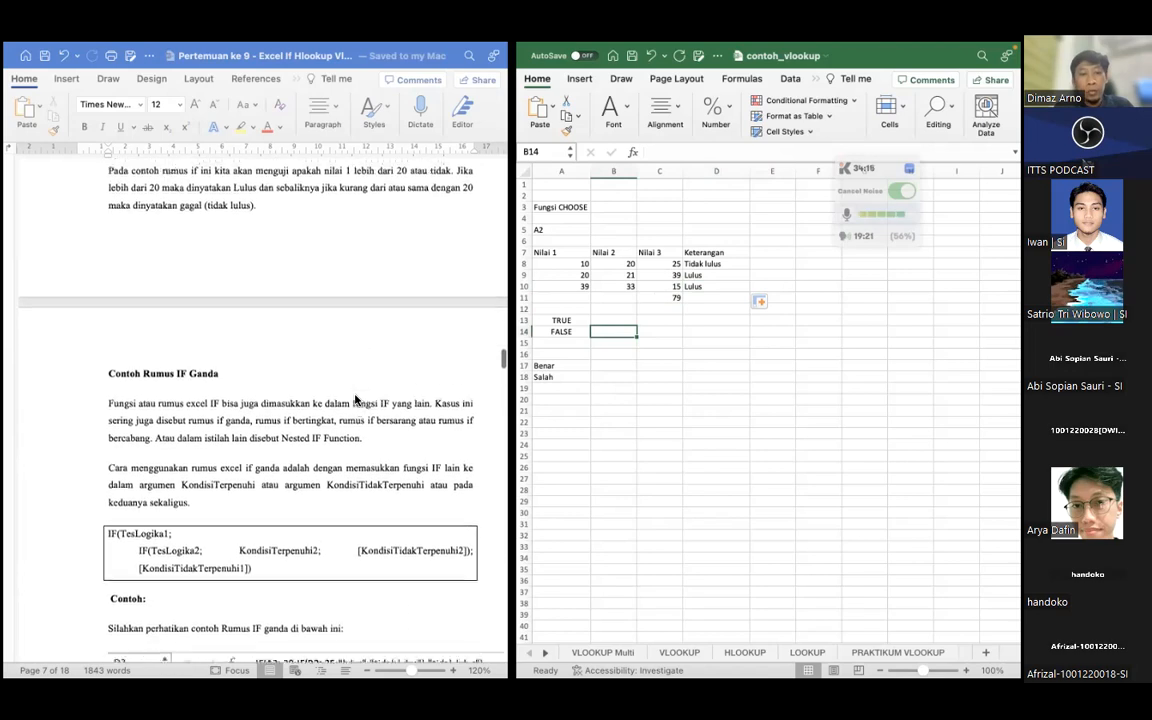
scroll(355, 399, "down", 2)
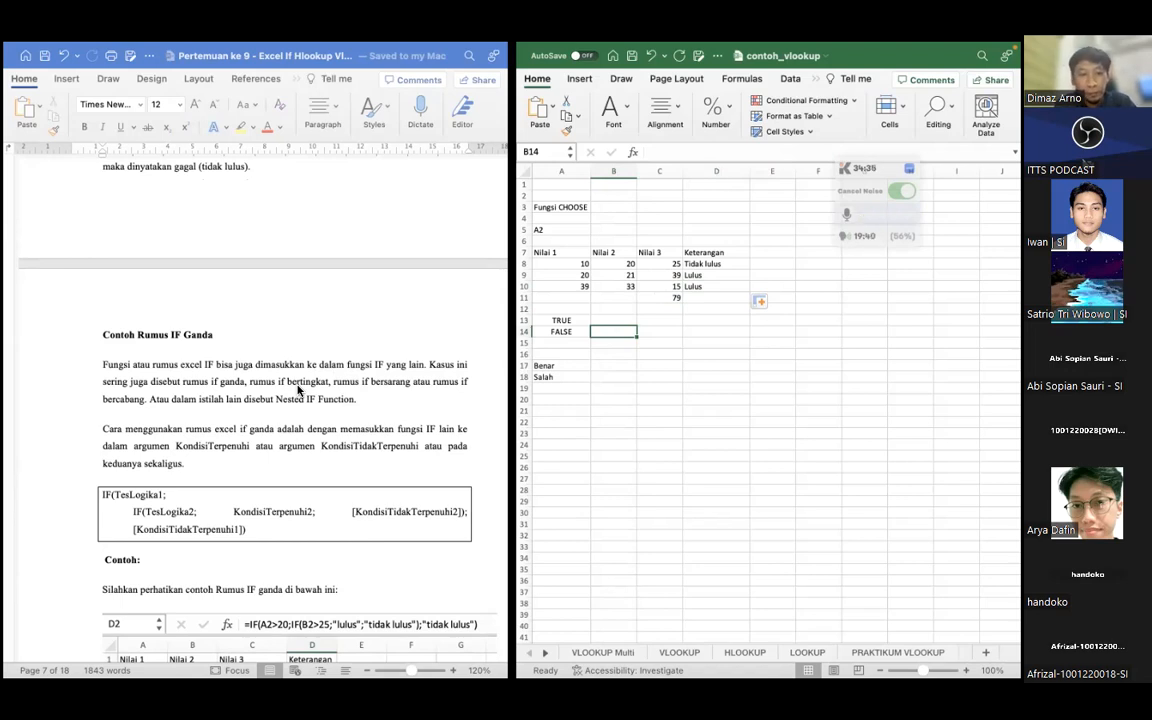
scroll(297, 390, "down", 5)
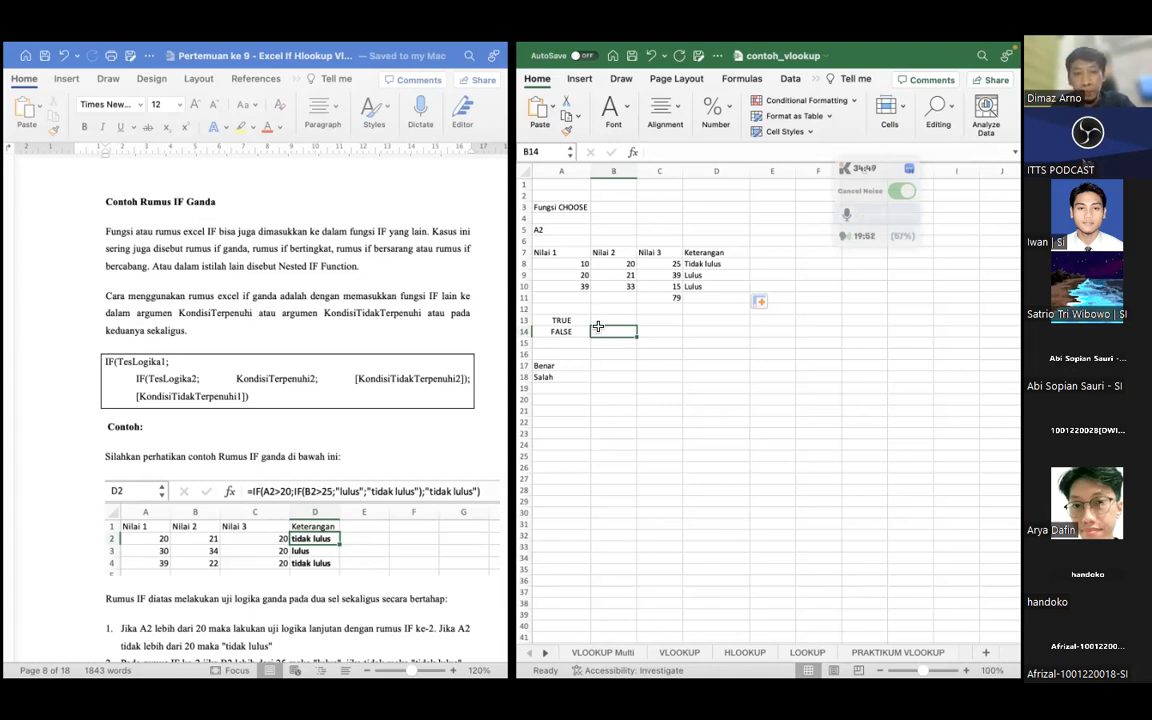
scroll(380, 411, "down", 3)
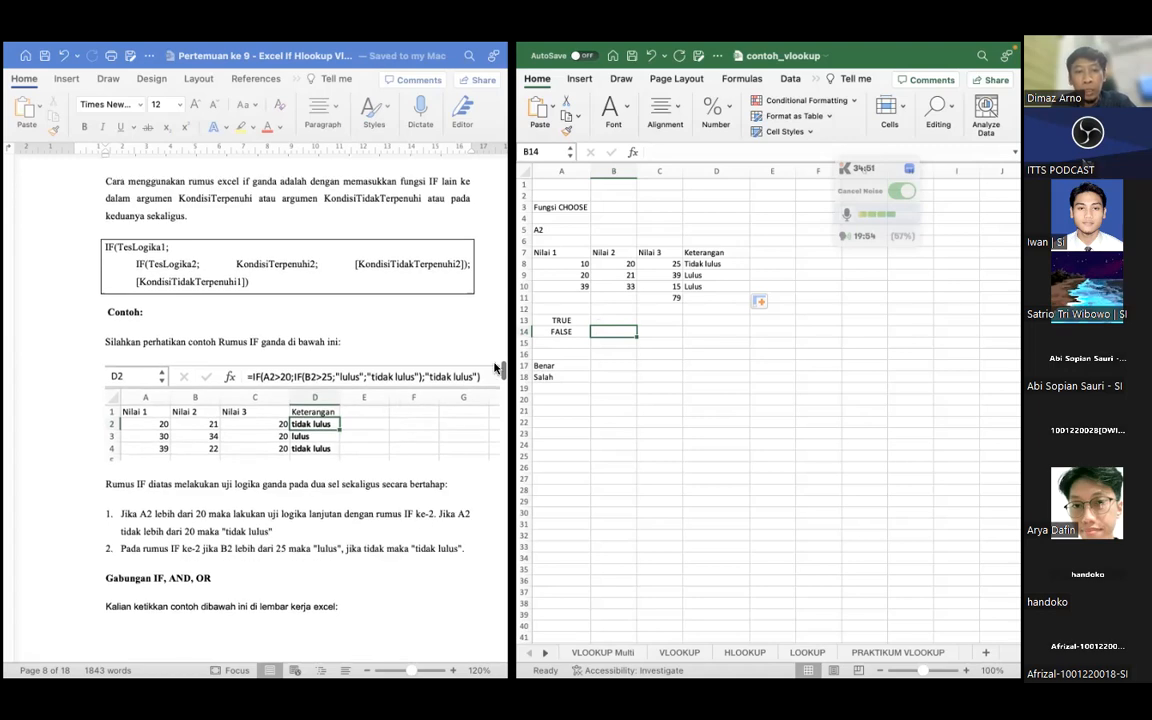
Clear the earlier logic and IF example results from cells A13:B18
left_click_drag(561, 320, 636, 376)
key("Delete")
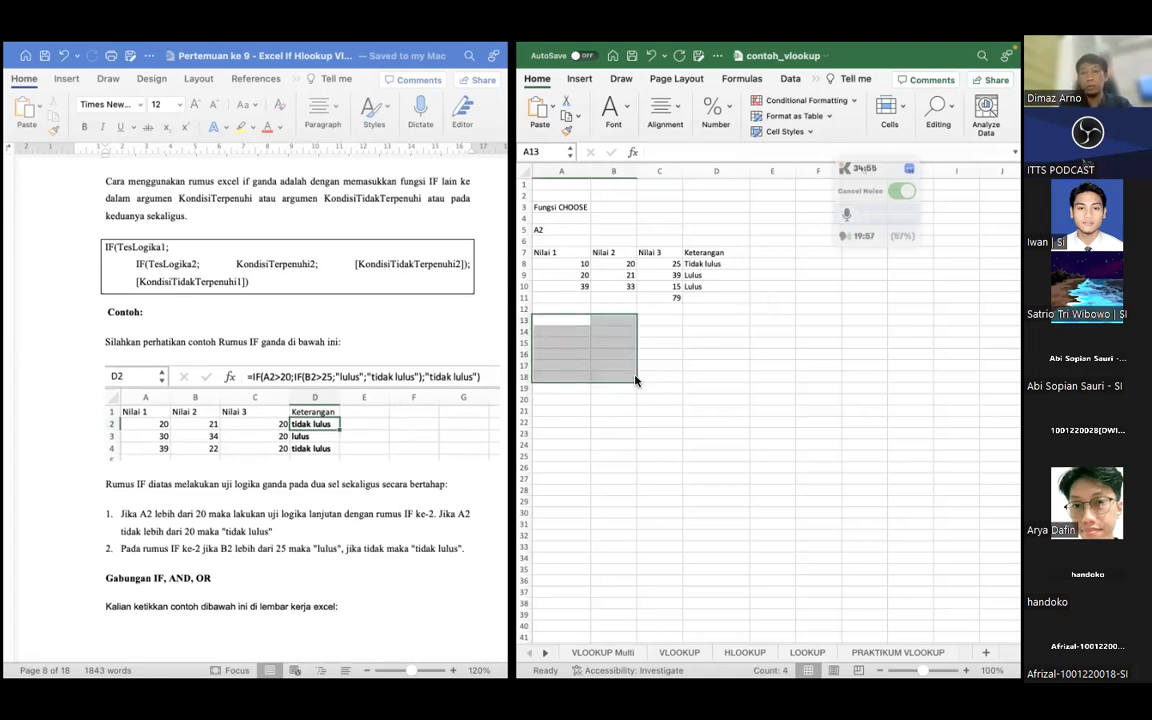
left_click(662, 387)
Enter the passing-condition note "Syarat lulus : Nilai >= 20 & Nilai 2" in cell A13
left_click(579, 324)
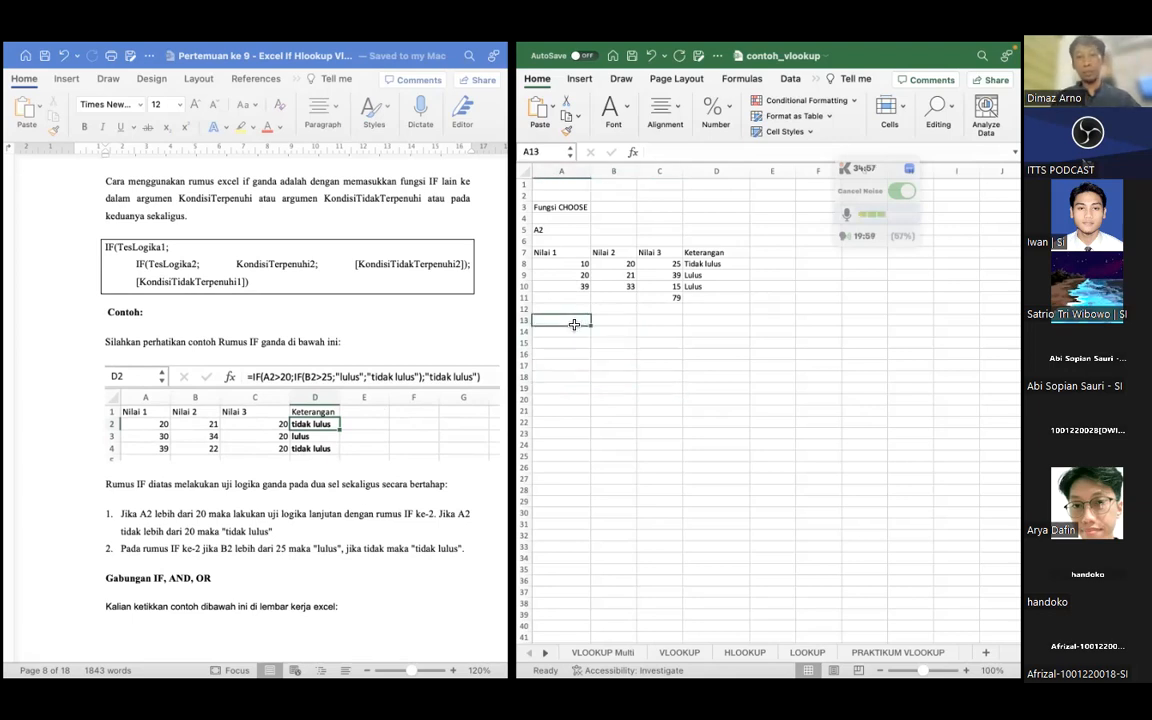
type("Syarat")
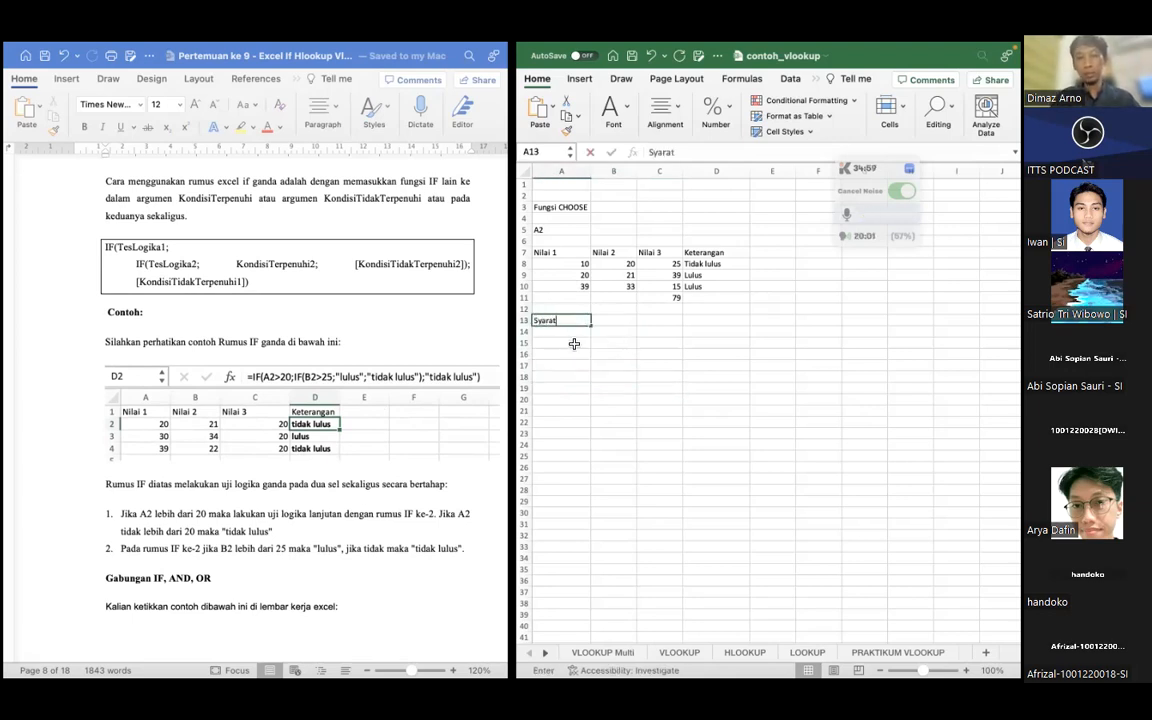
type(" Iul")
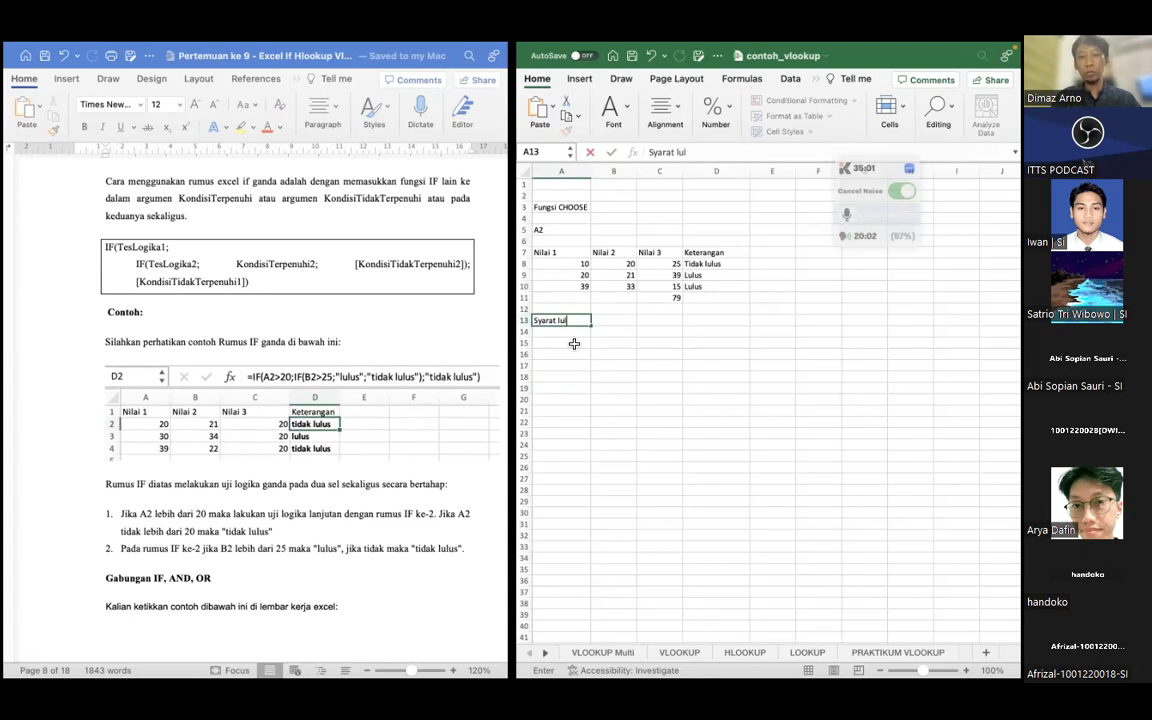
type("us : Nilai >= 20 & Nilai")
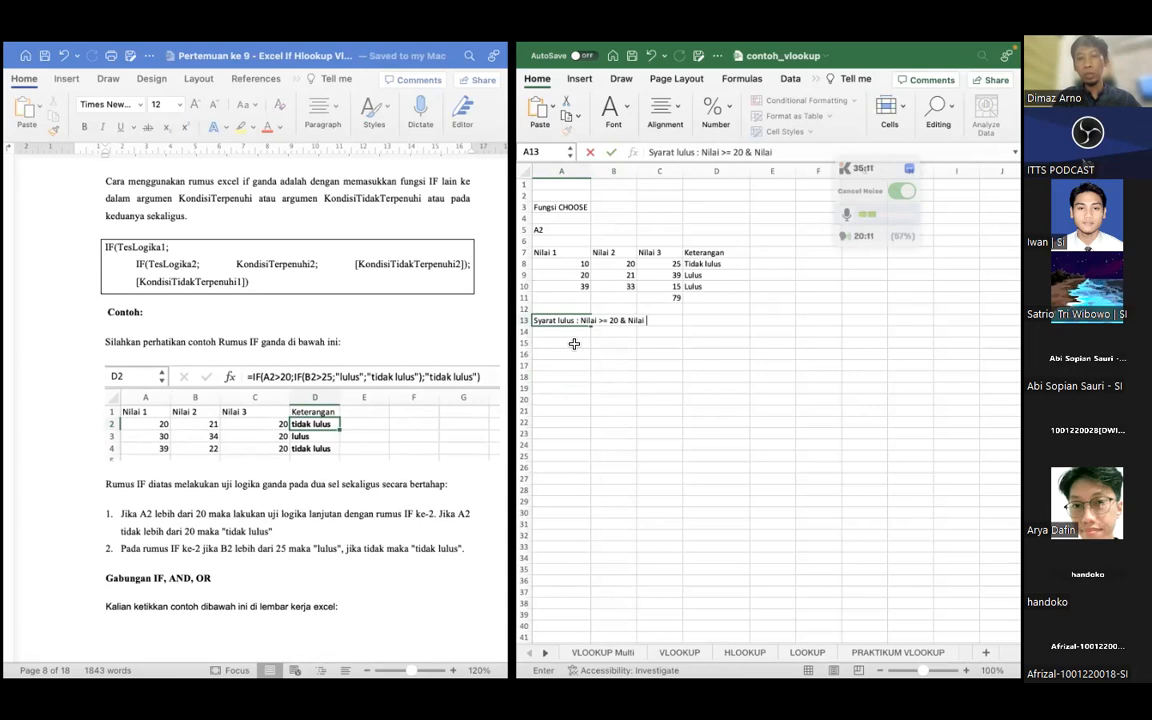
type(" 2")
key("Return")
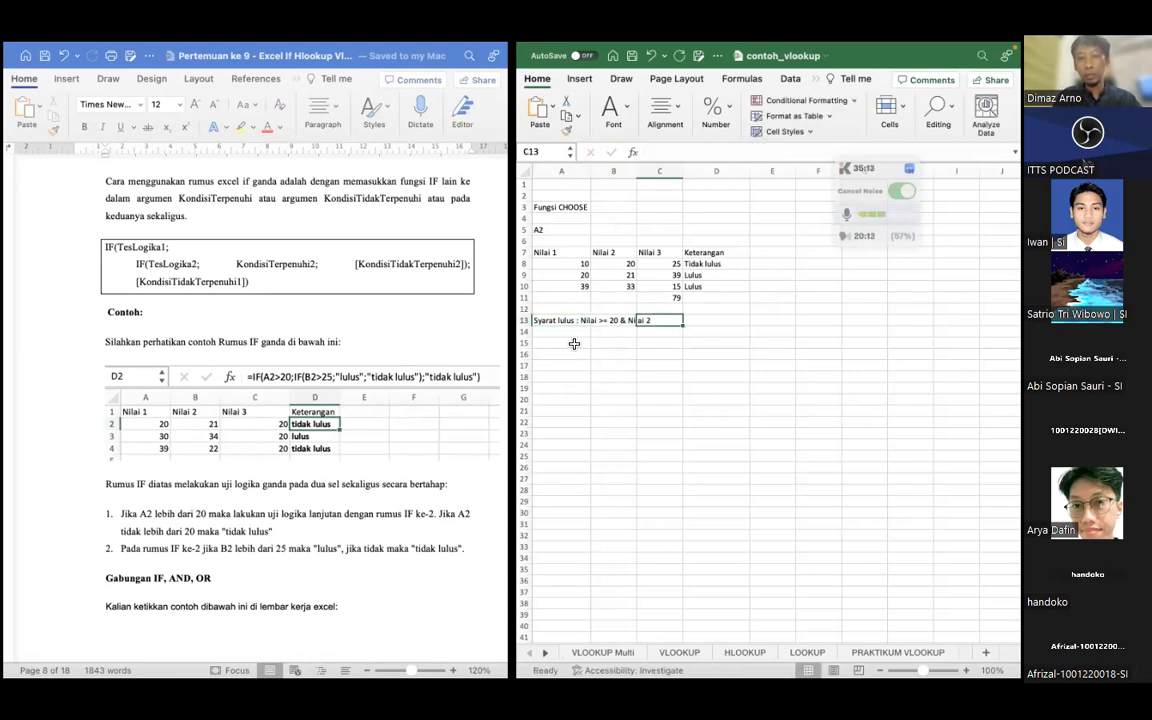
Edit the note in A13 to read "Syarat lulus : Nilai_1 >= 20 & Nilai_2 >=25"
left_click(720, 148)
type("1 ")
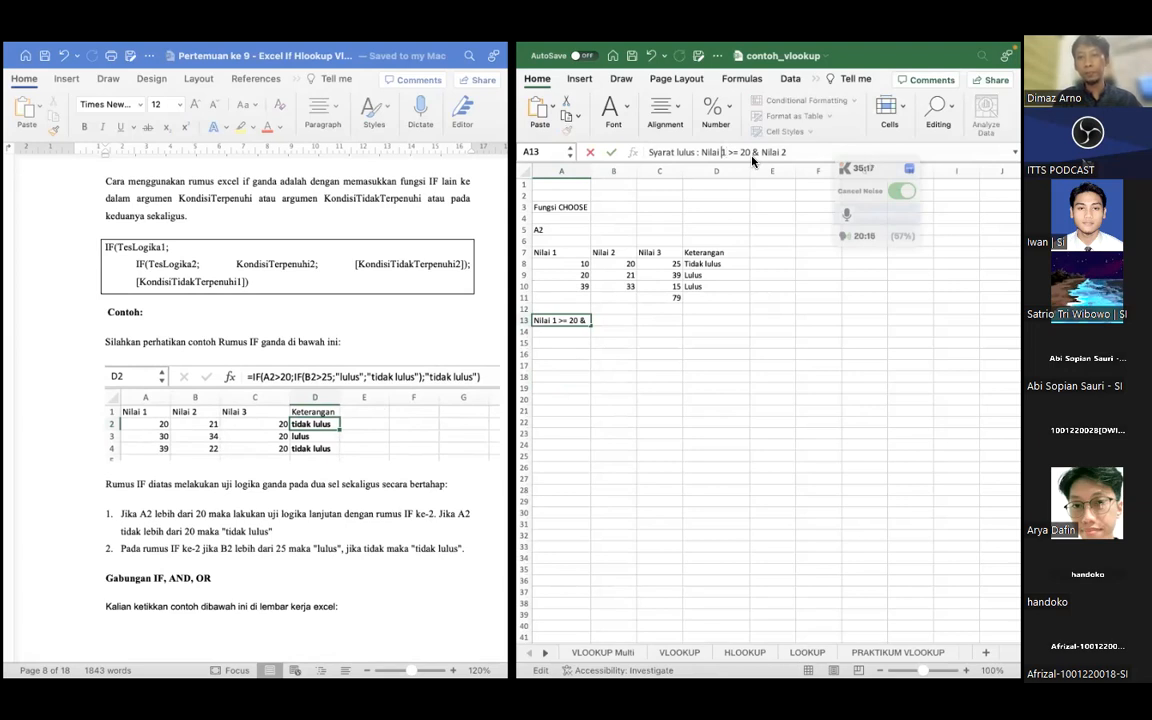
type("_")
key("Right")
key("Right")
key("Right")
key("Right")
key("Right")
key("Right")
key("Right")
key("Right")
key("Right")
key("Right")
key("Right")
key("Right")
key("Right")
key("Right")
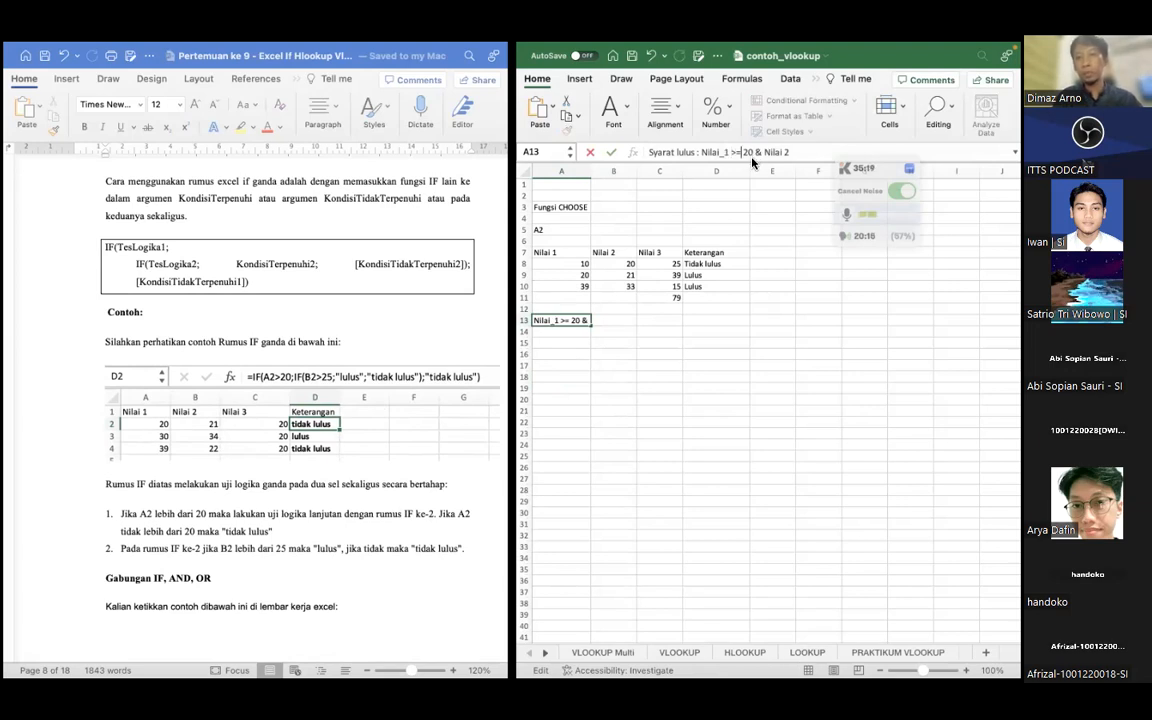
type("_2")
type(" >")
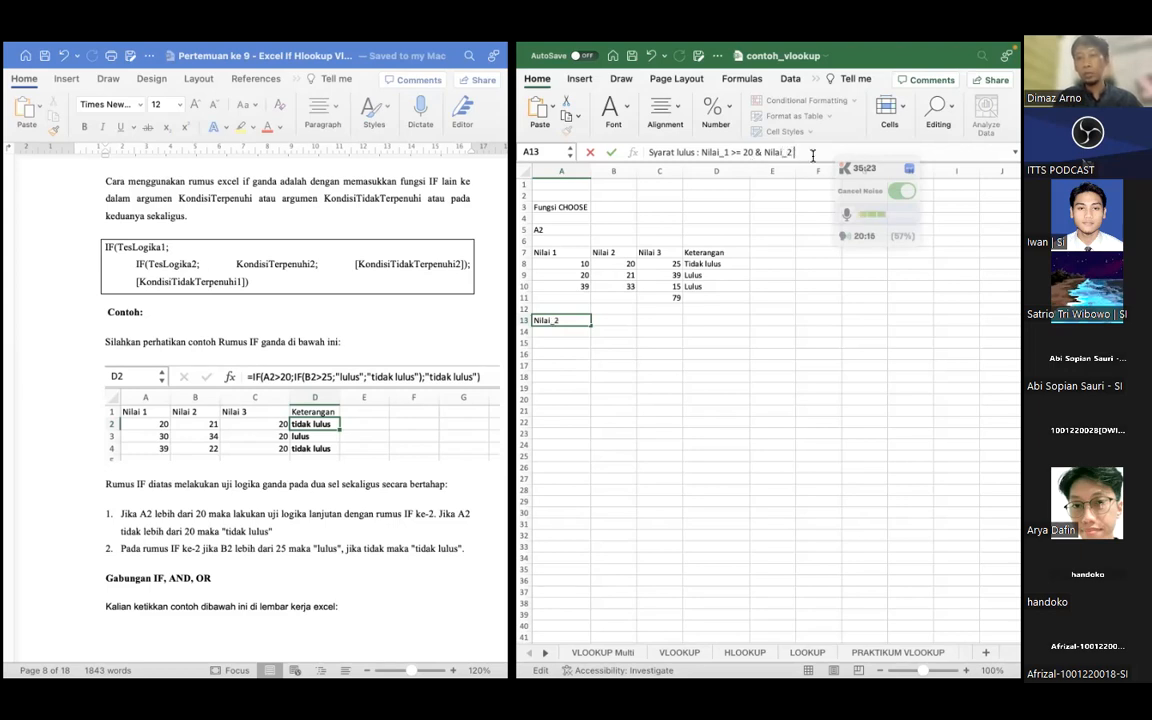
type("=25")
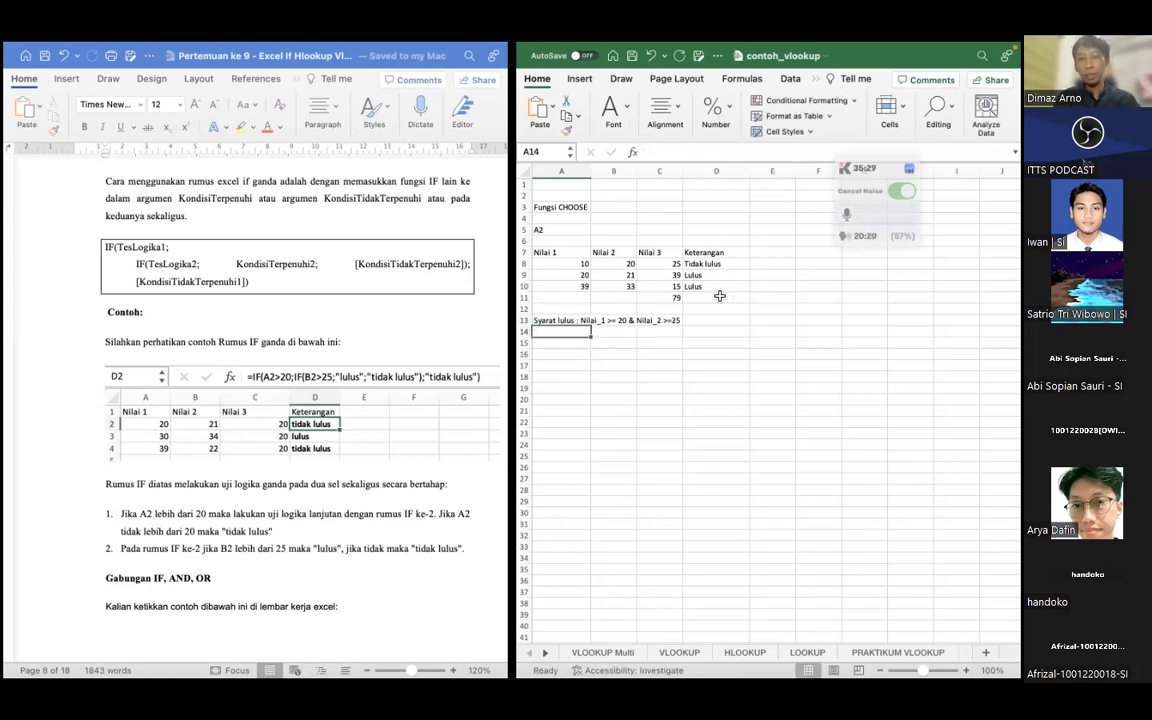
Add the heading "Keterangan 2 syarat" in cell E7 and widen column E to fit it
left_click(652, 352)
left_click(592, 342)
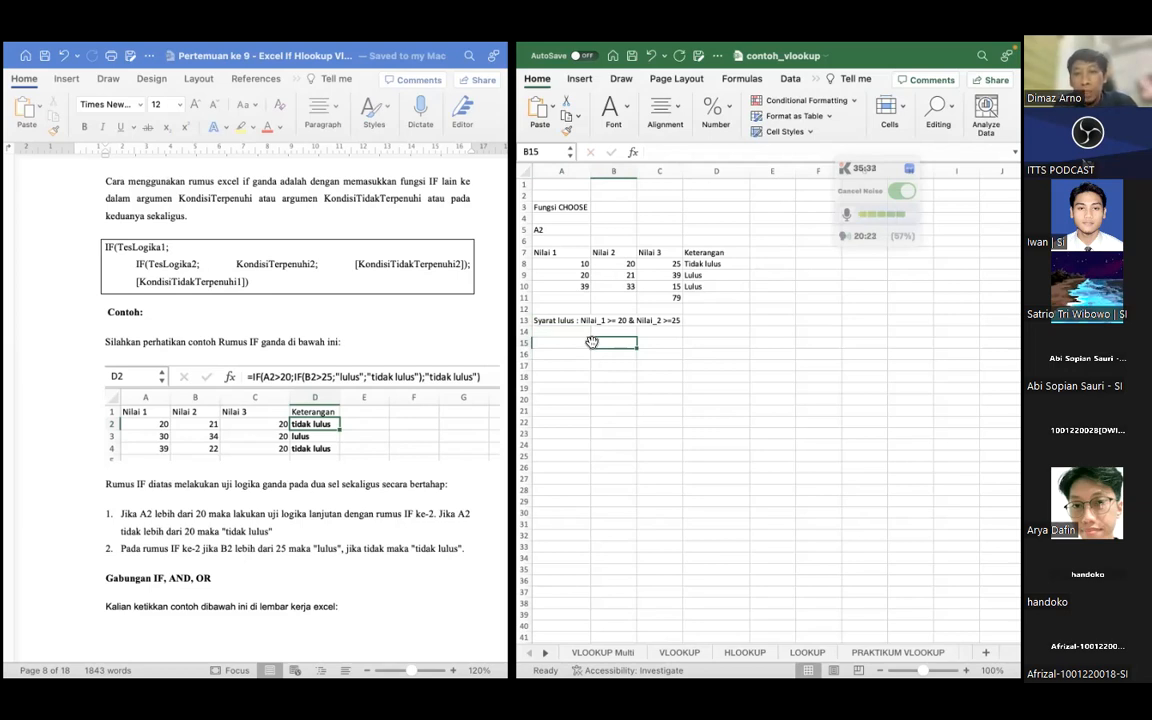
left_click(772, 252)
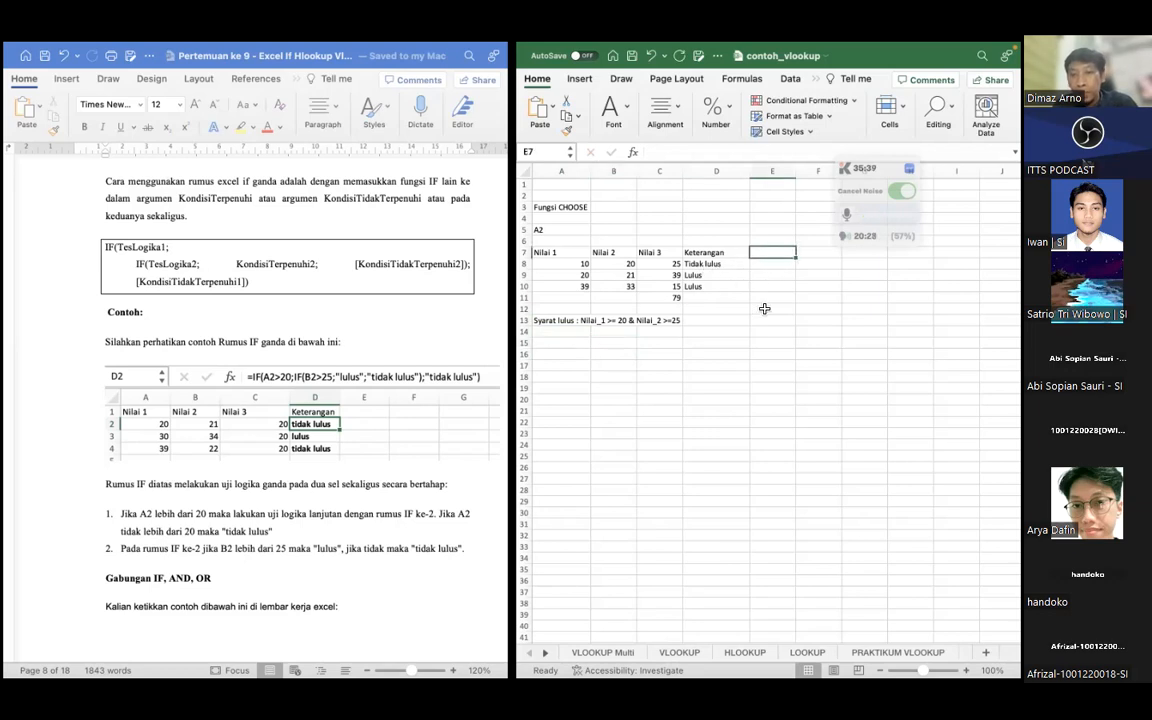
type("Keterana")
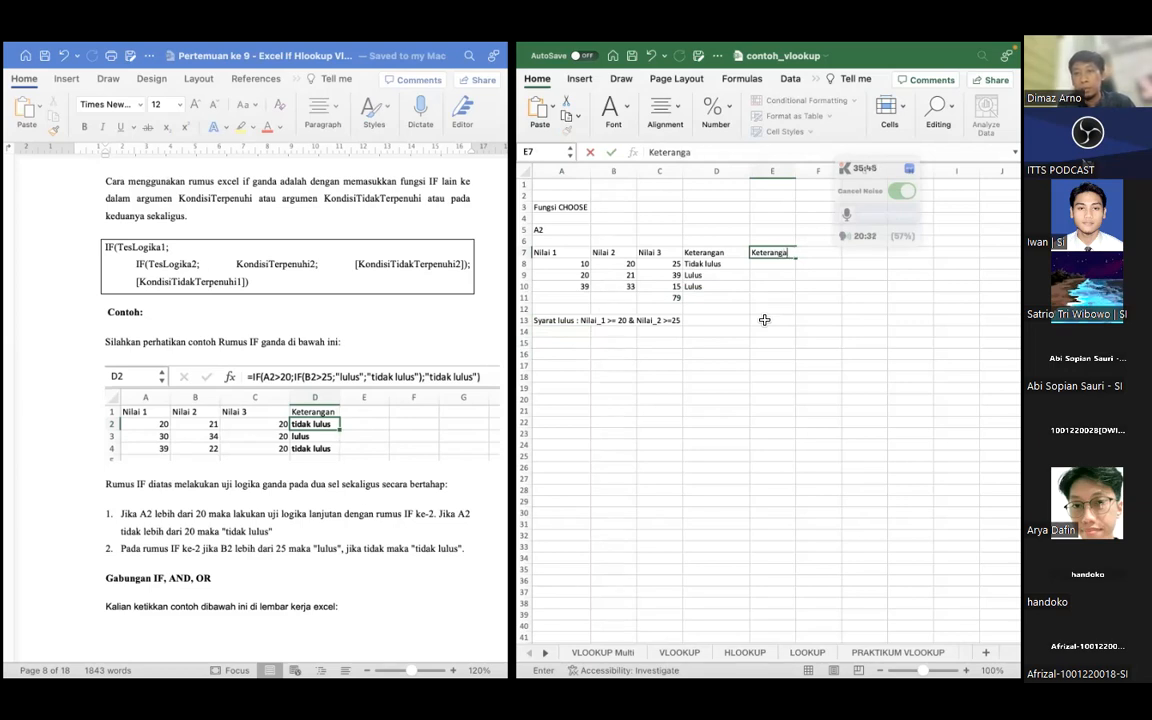
type("n 2 syarat")
key("Return")
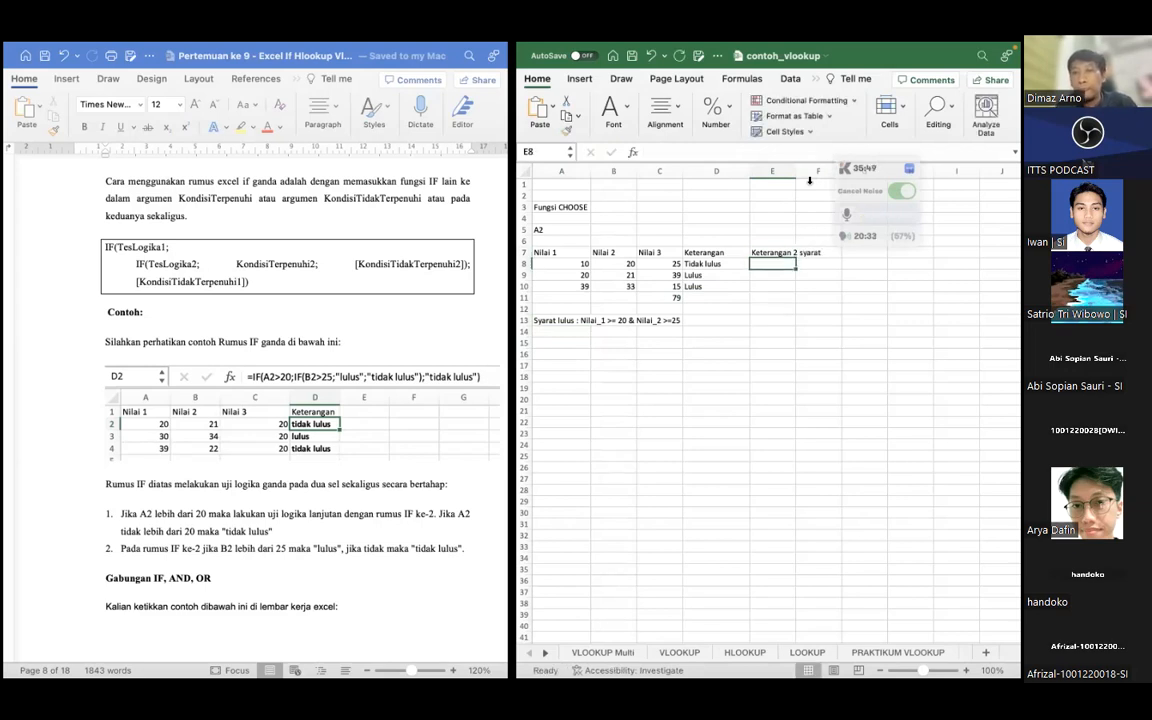
left_click_drag(795, 171, 815, 166)
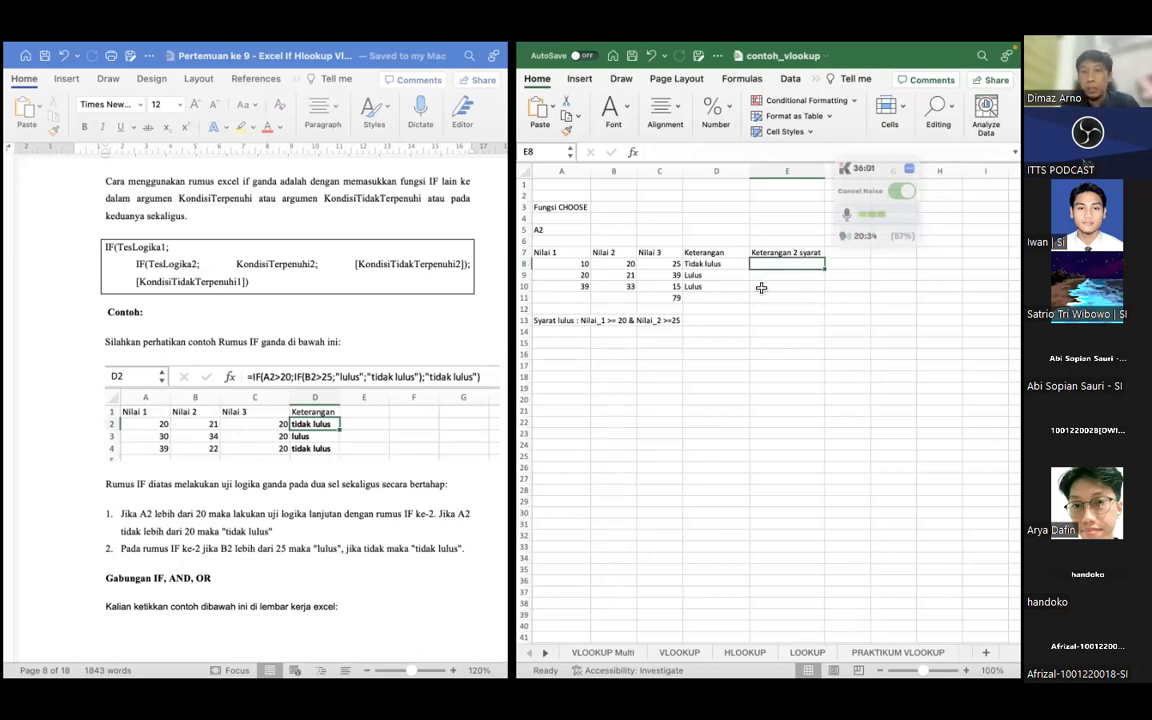
Begin an IF formula in E8 whose first logical test is A8>=20
type("=")
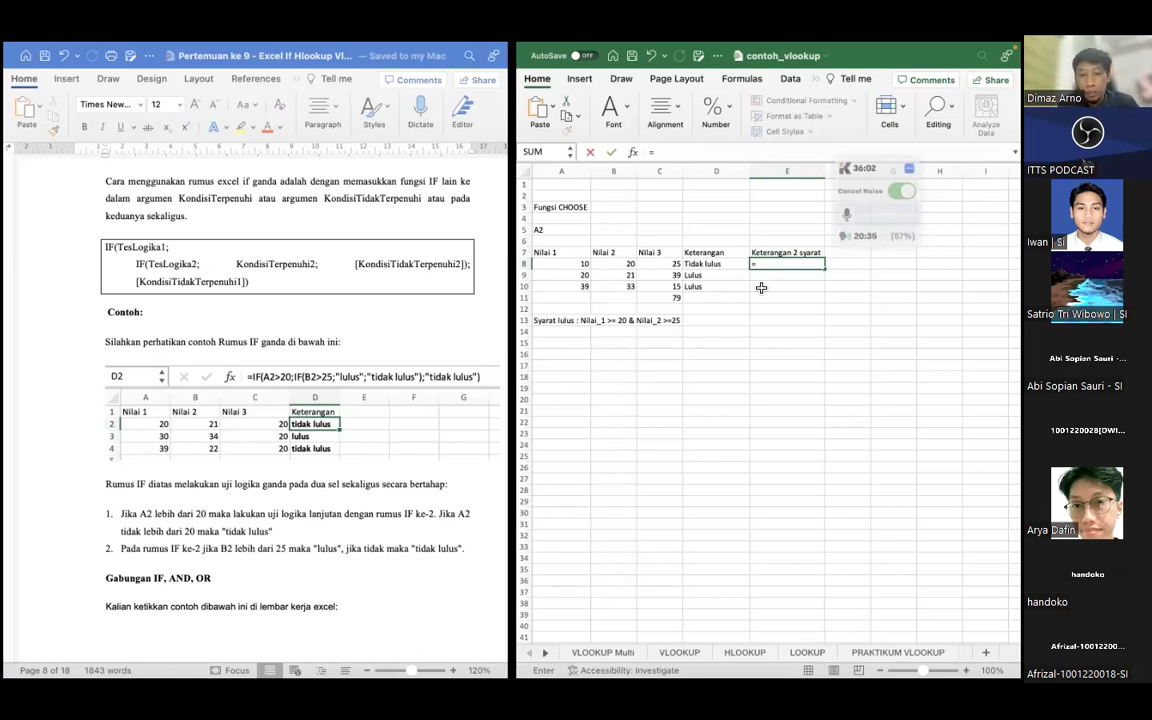
type("IF")
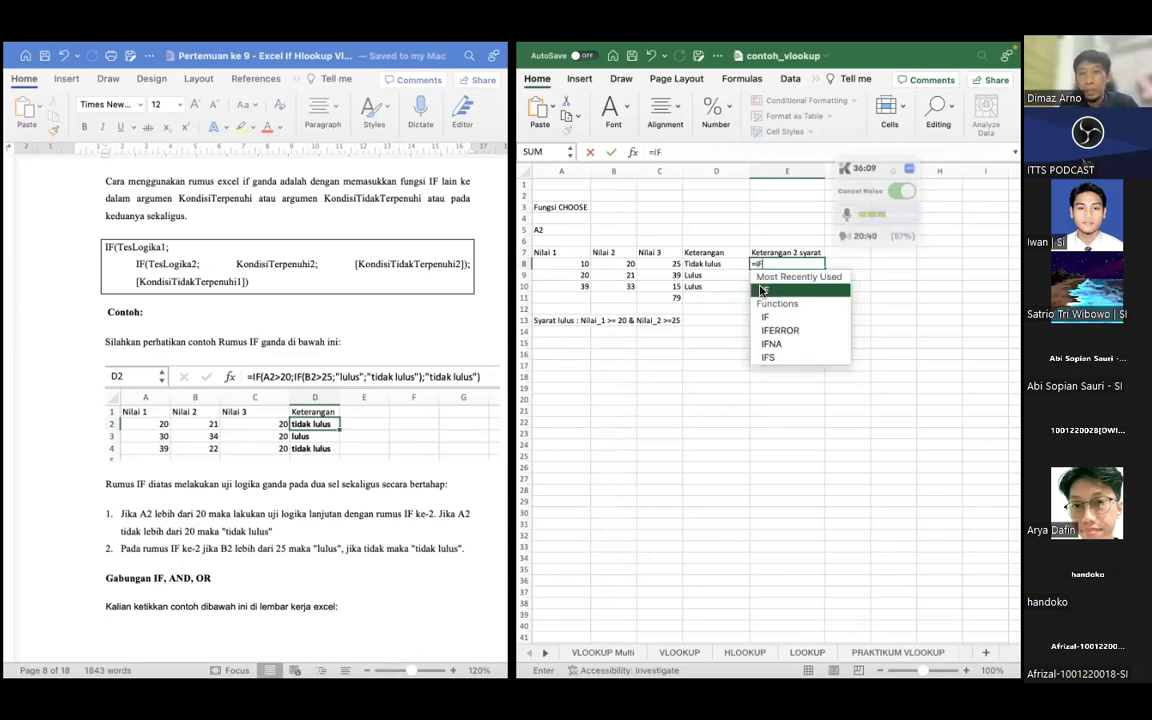
type("(")
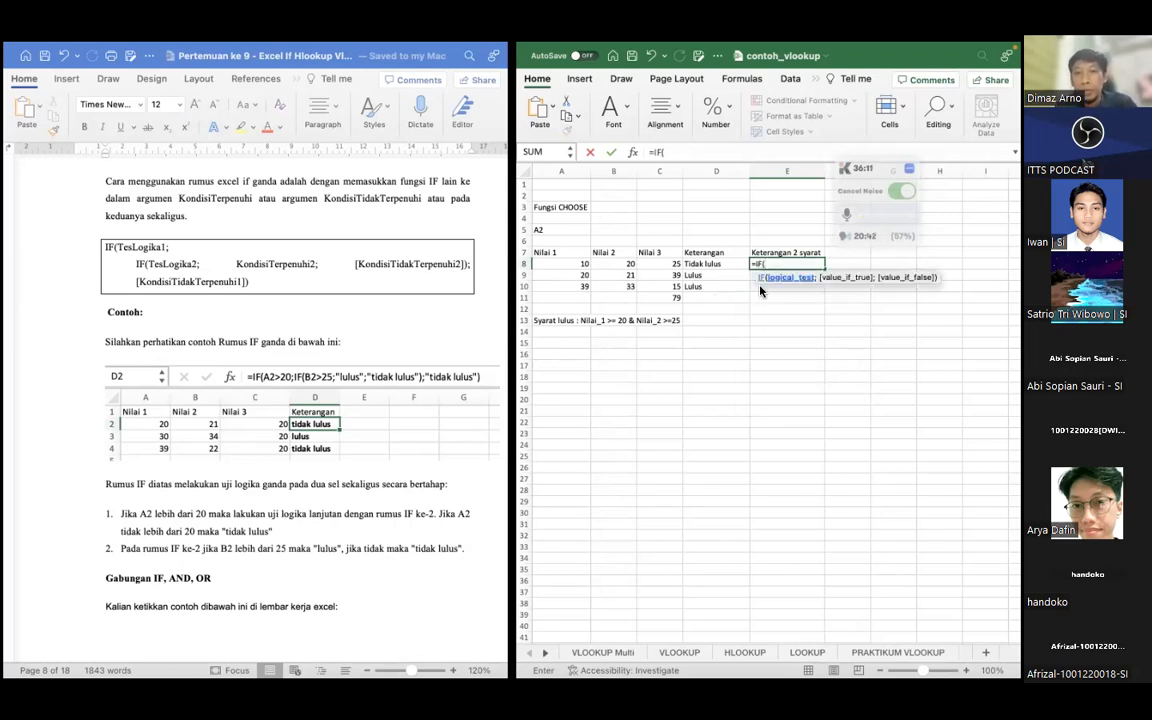
left_click(566, 266)
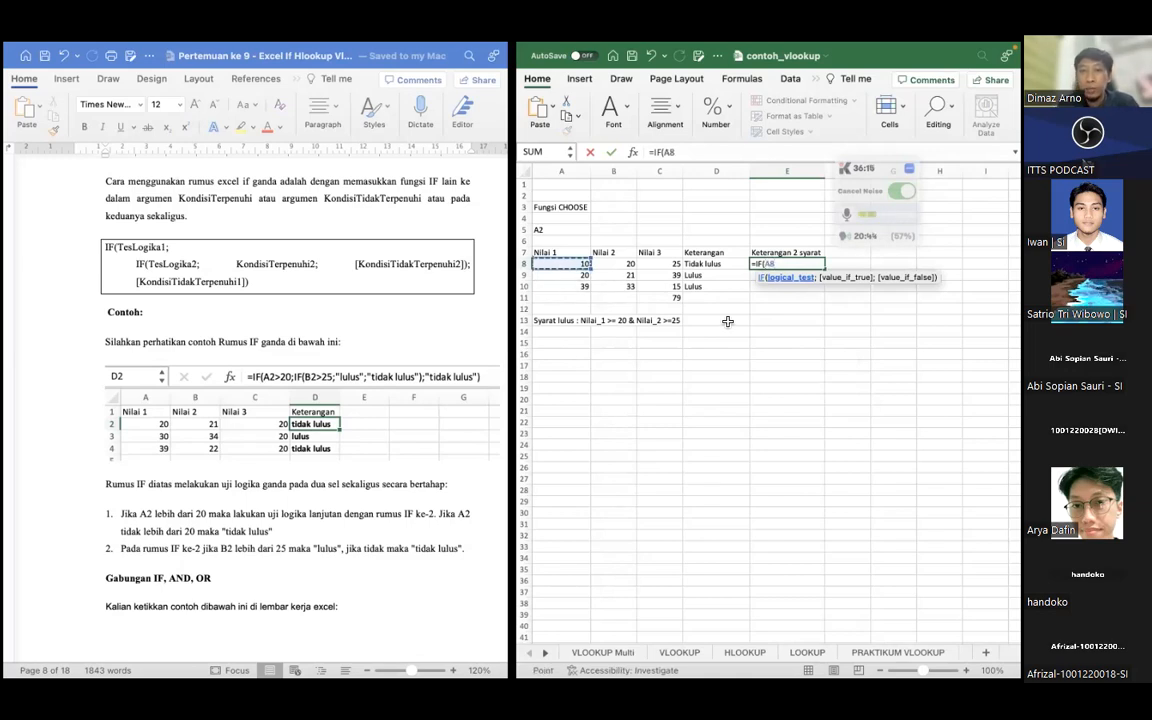
type(">=20")
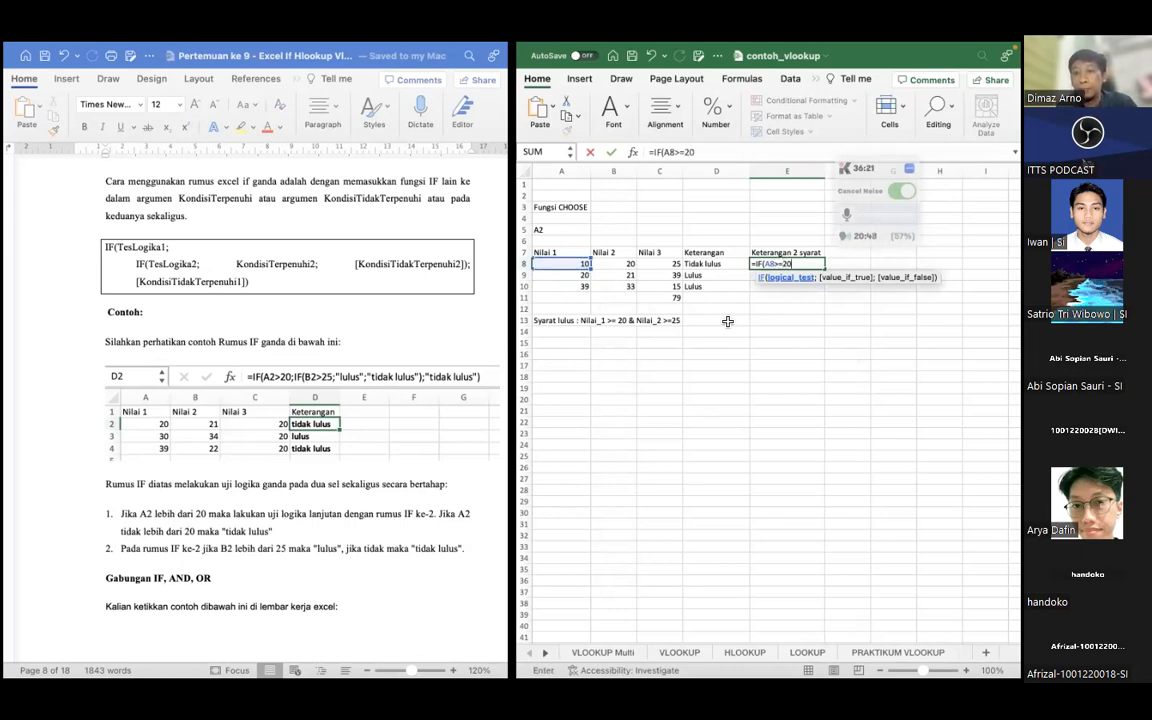
type(";")
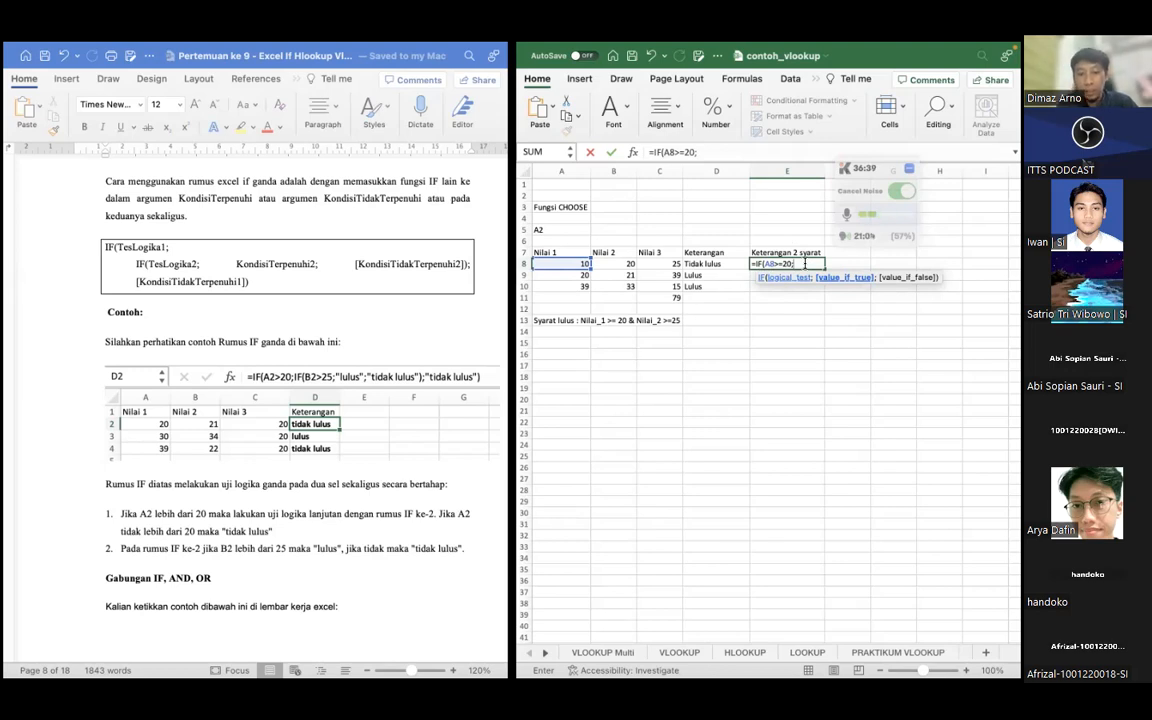
Nest a second IF as the true result in E8's formula, testing B8>=25
type("IF")
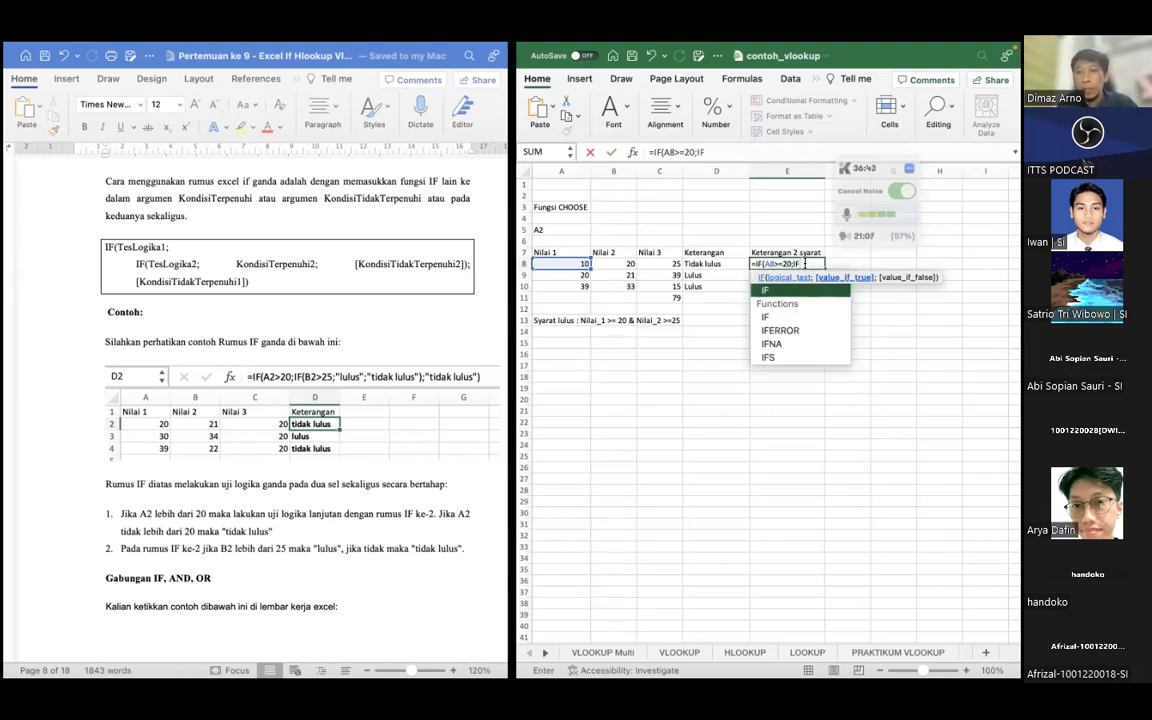
type("(")
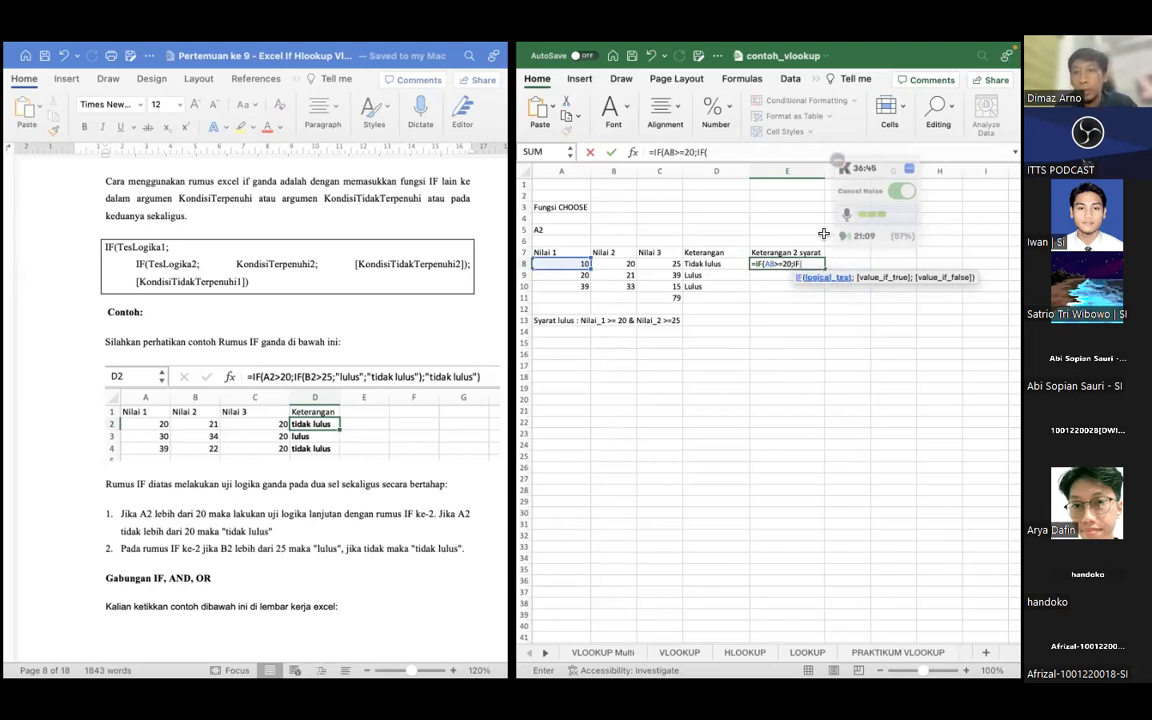
left_click(622, 264)
type(">")
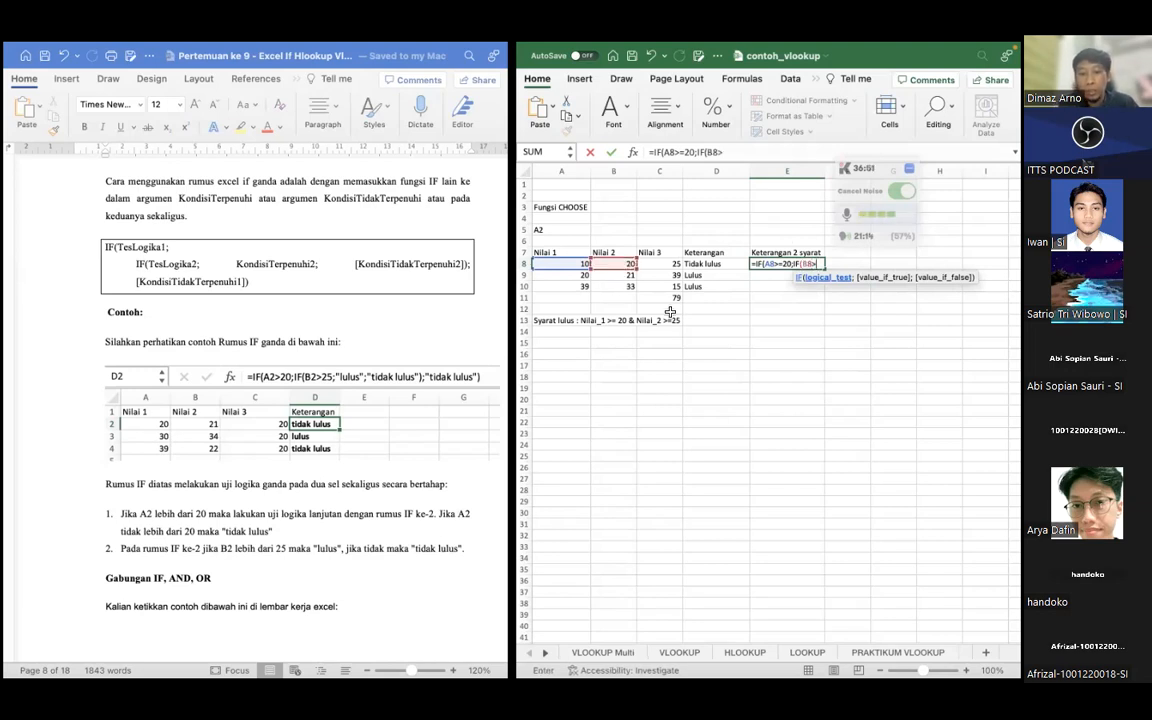
type("=25")
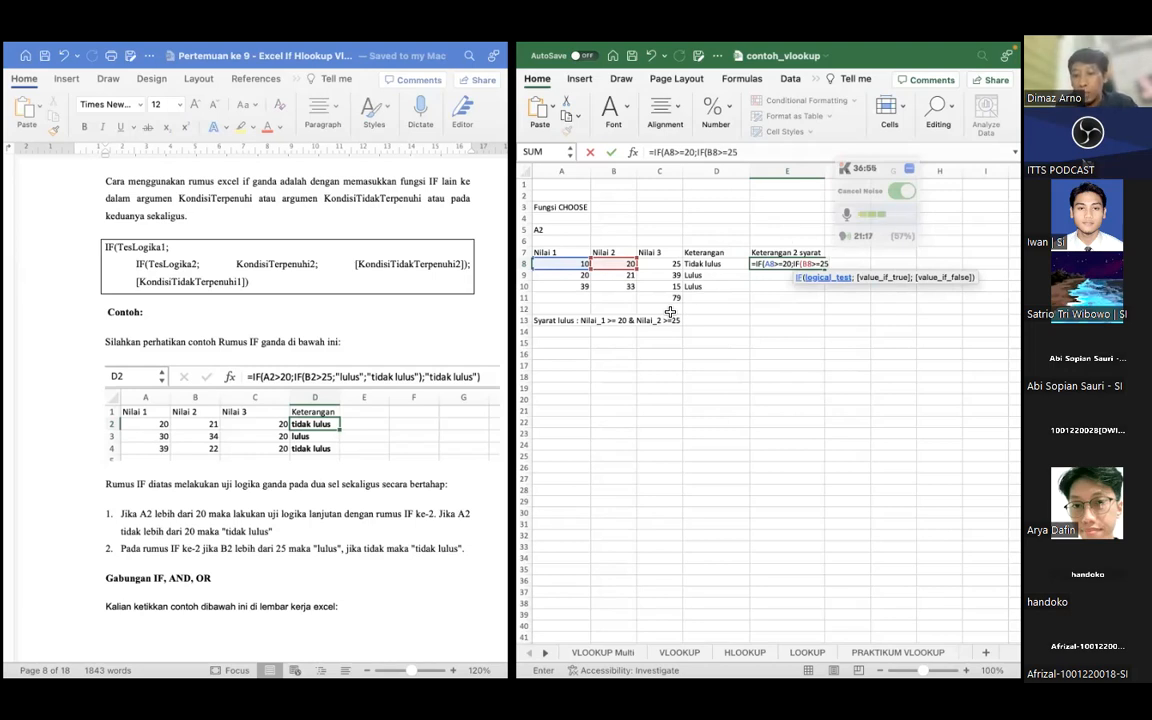
type(";")
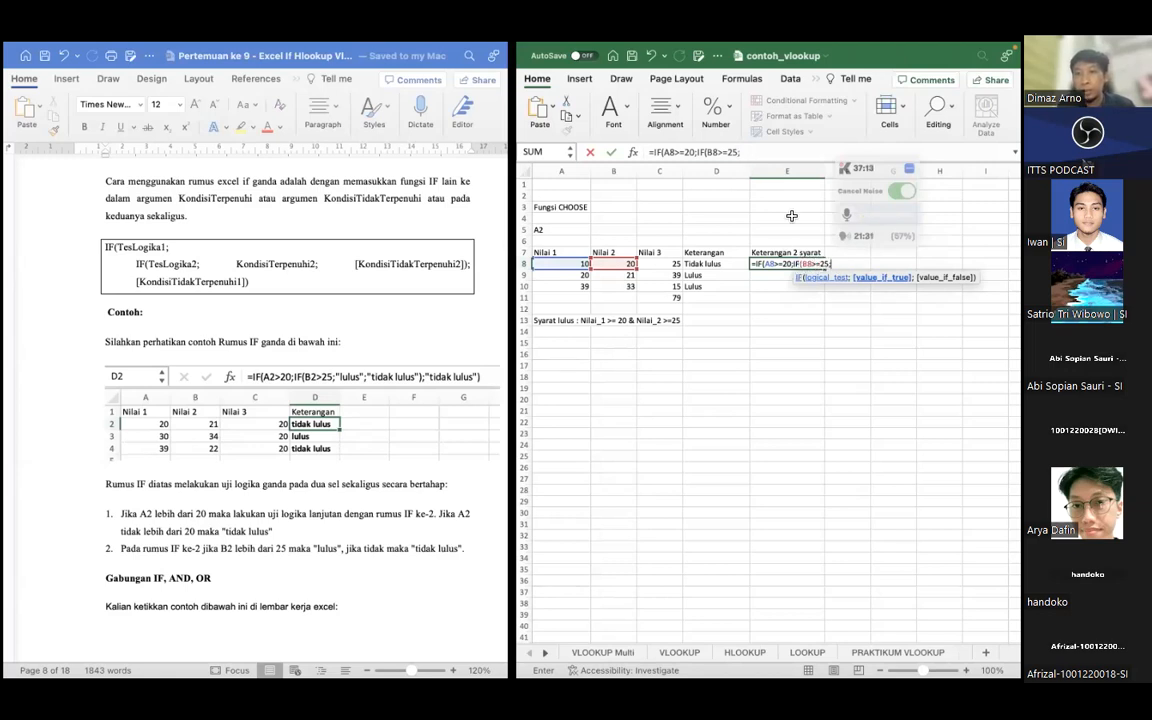
Give the inner IF in E8 the results "lulus" when true and "gagal" when false, and close its parenthesis
left_click(820, 264)
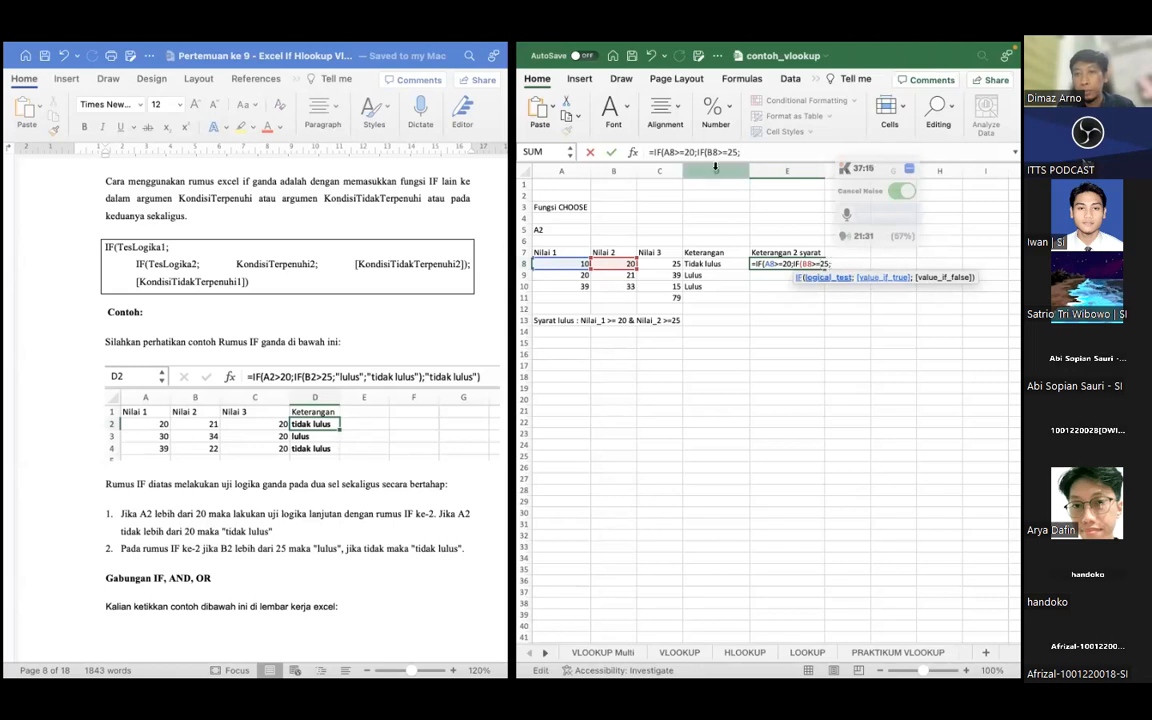
left_click(745, 152)
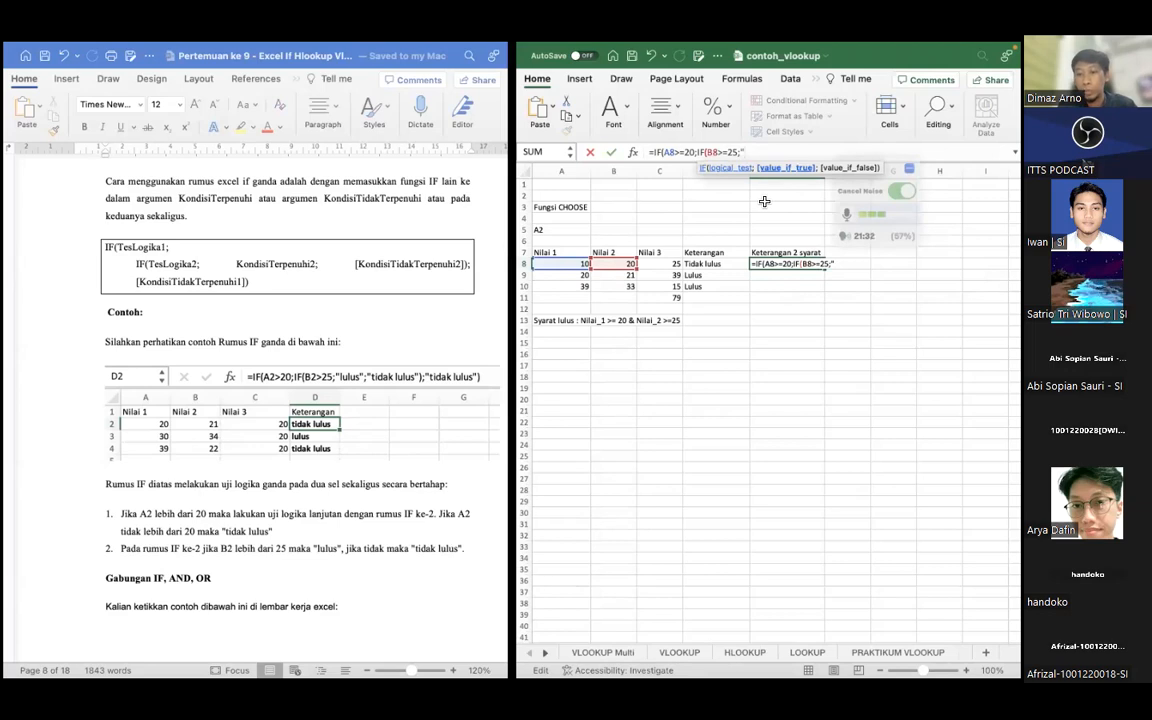
type("lulus\";")
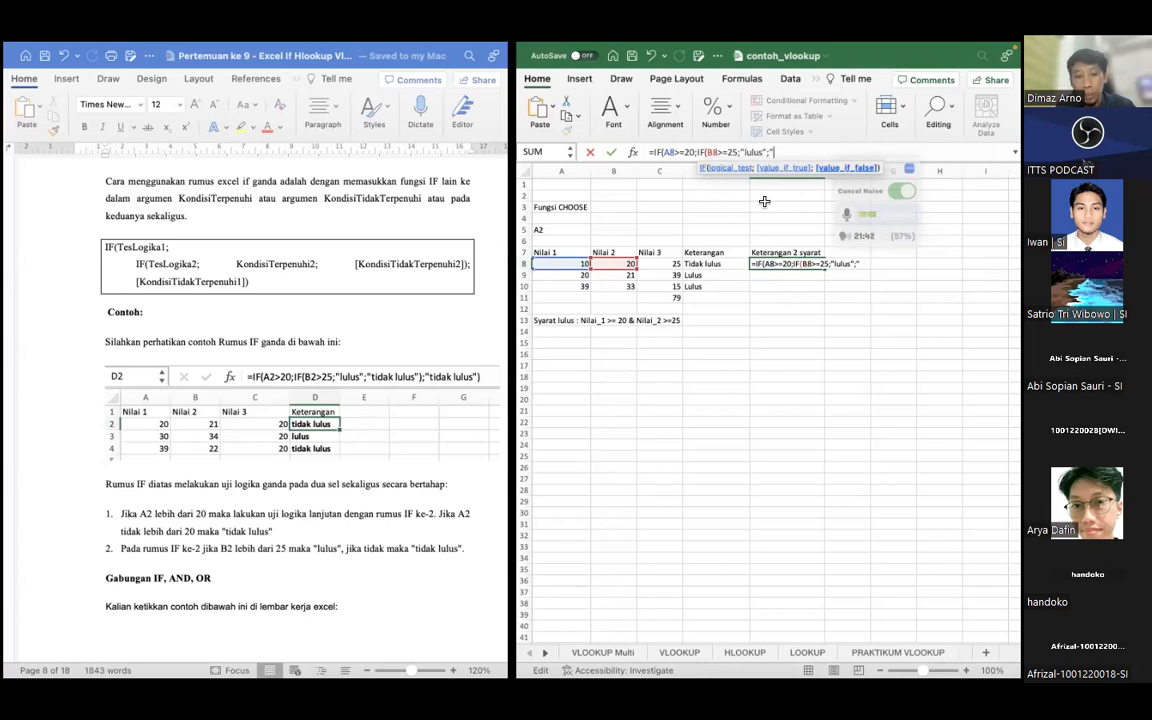
type("agal\"")
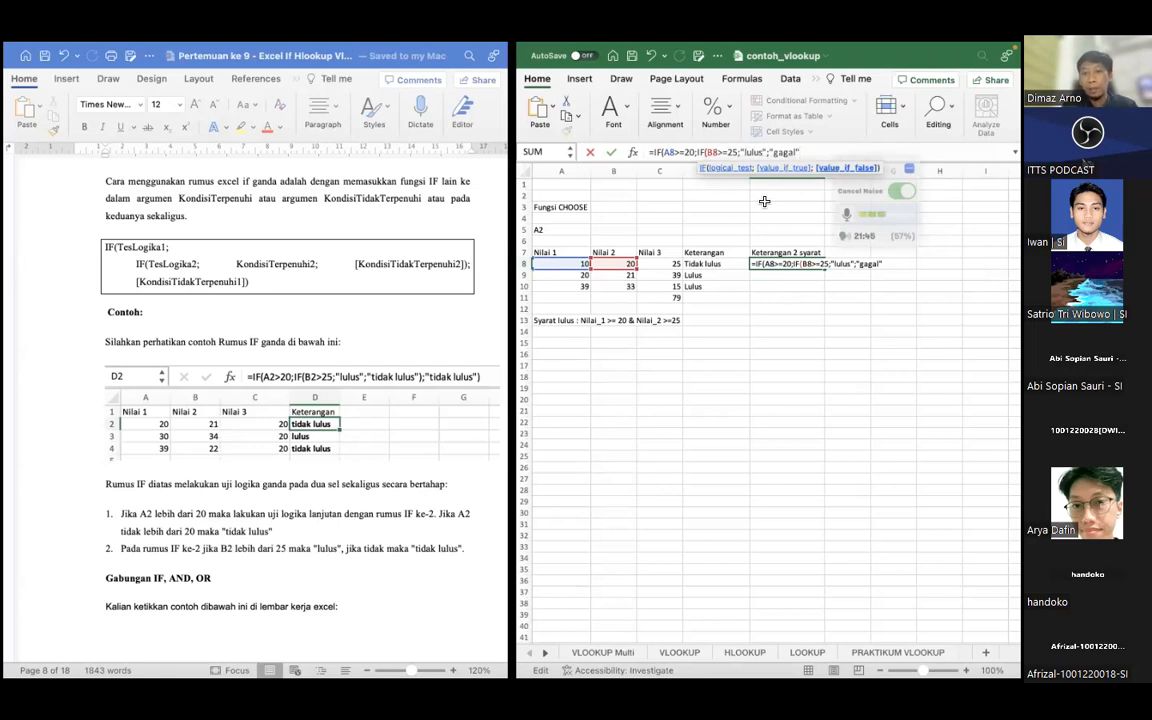
type(")")
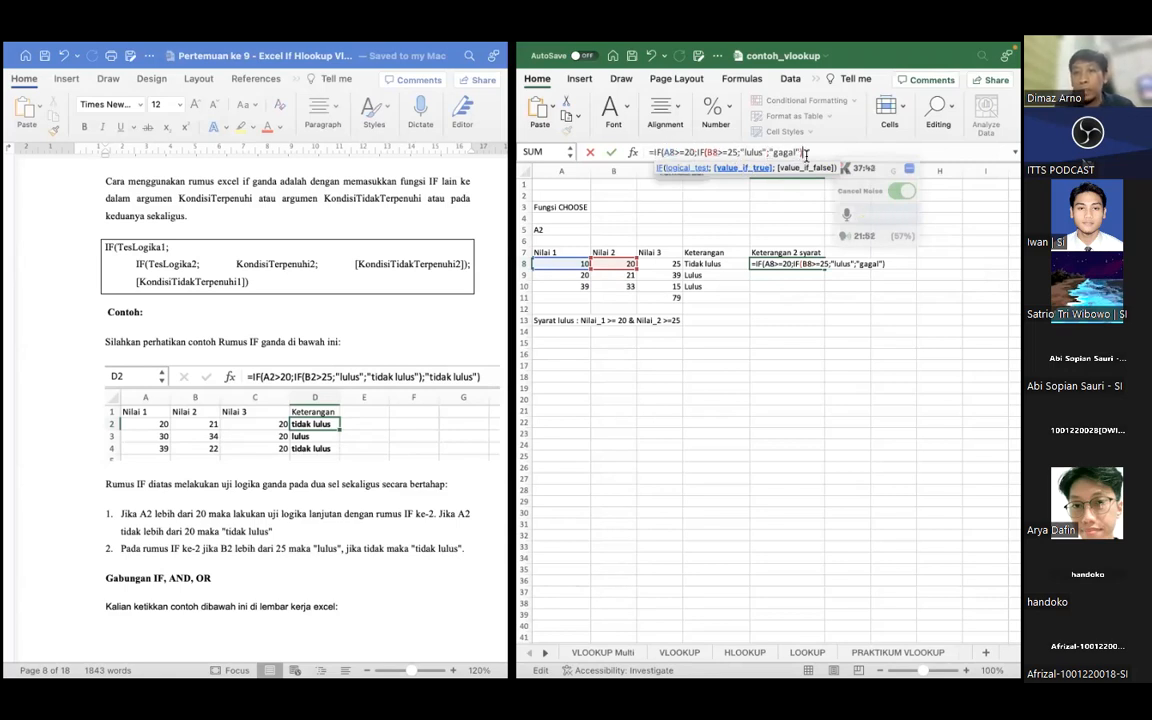
Complete E8's outer IF with "gagal" as the false result and fill the formula down to E10
type(";")
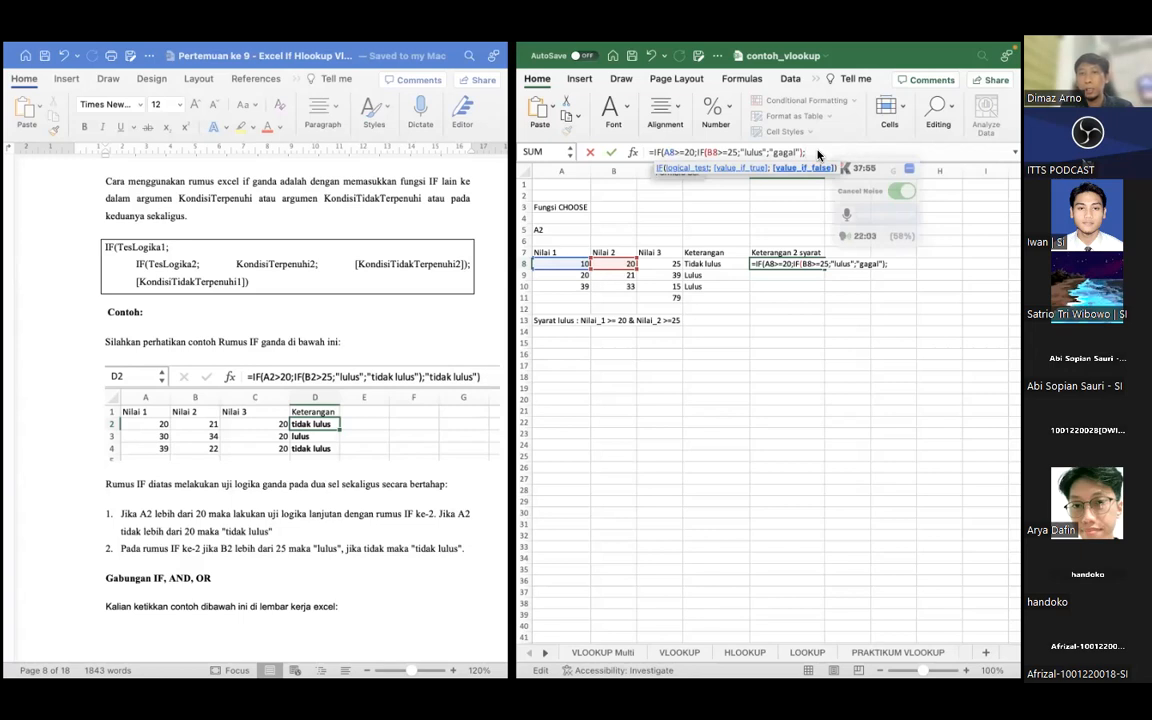
type("\"gagal\"")
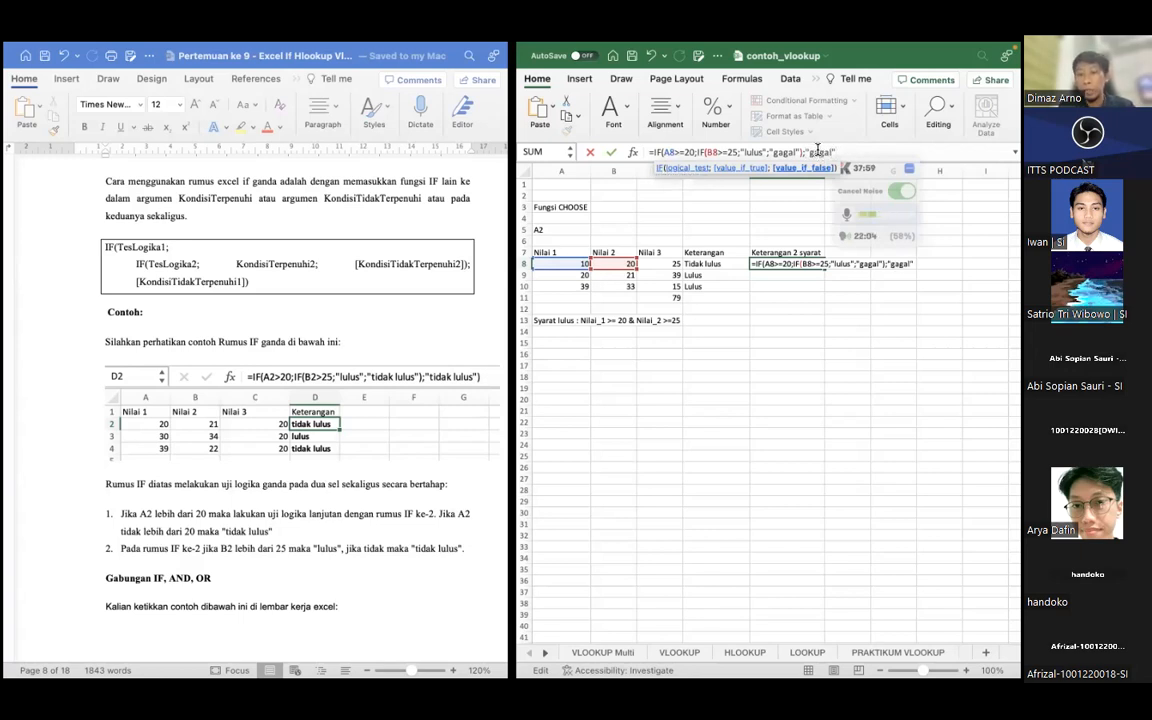
type(")")
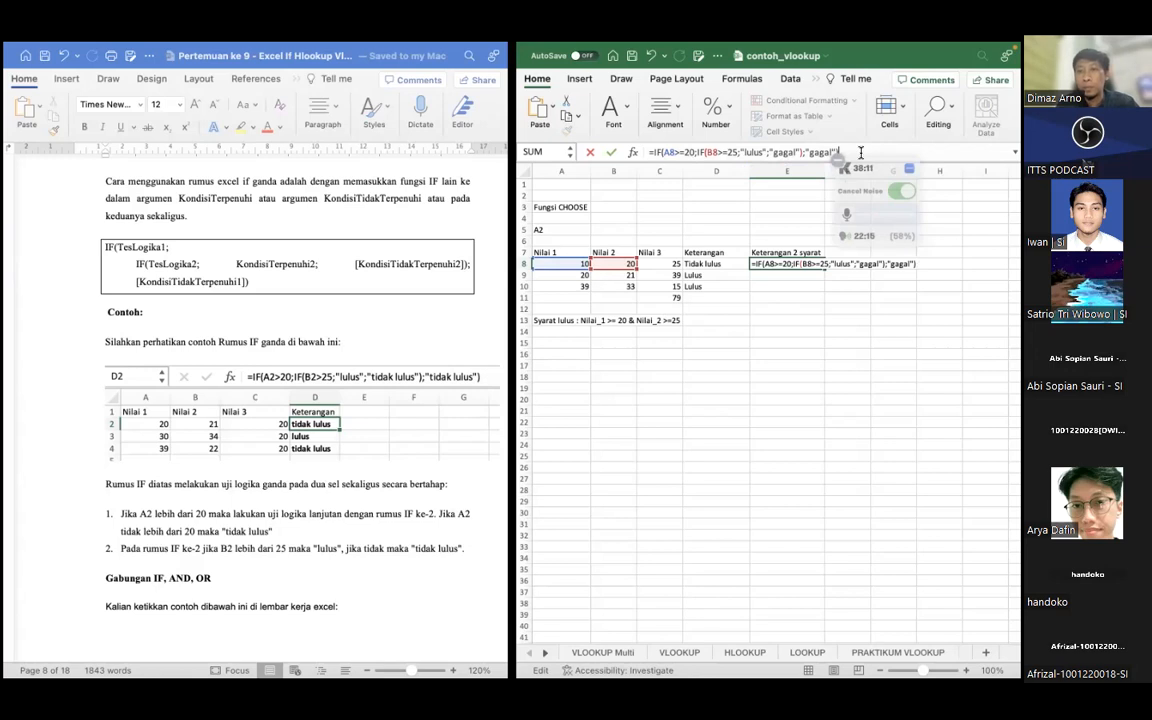
key("Return")
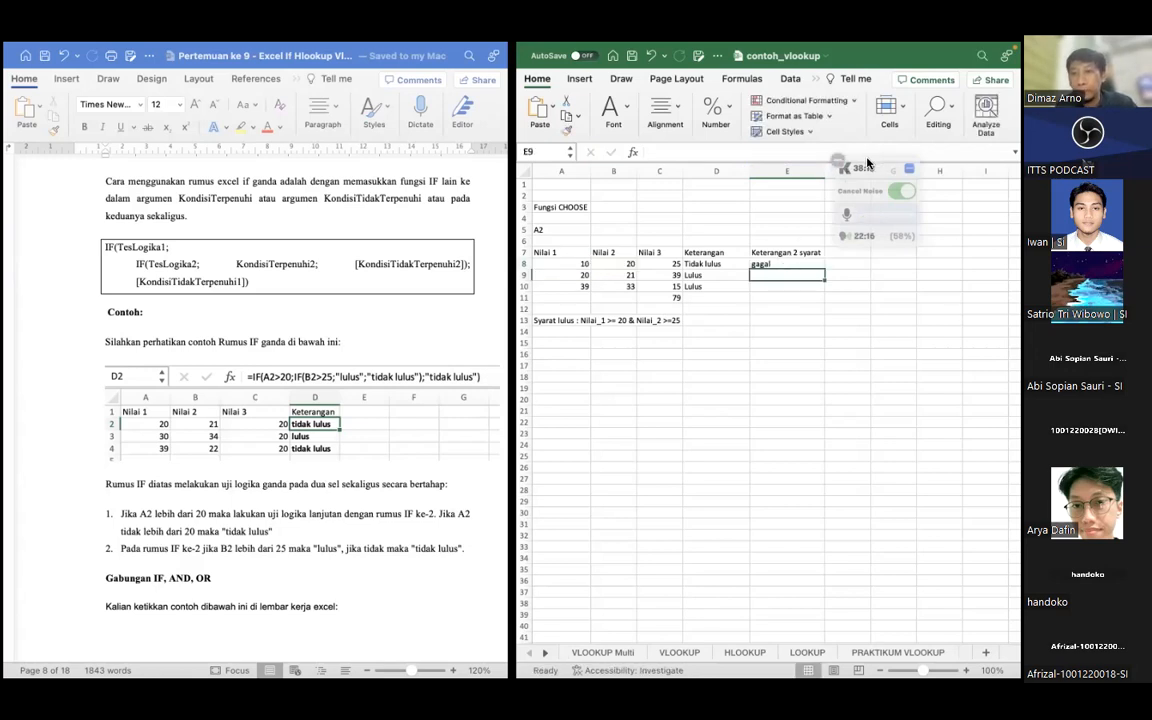
left_click(822, 265)
left_click_drag(825, 269, 818, 291)
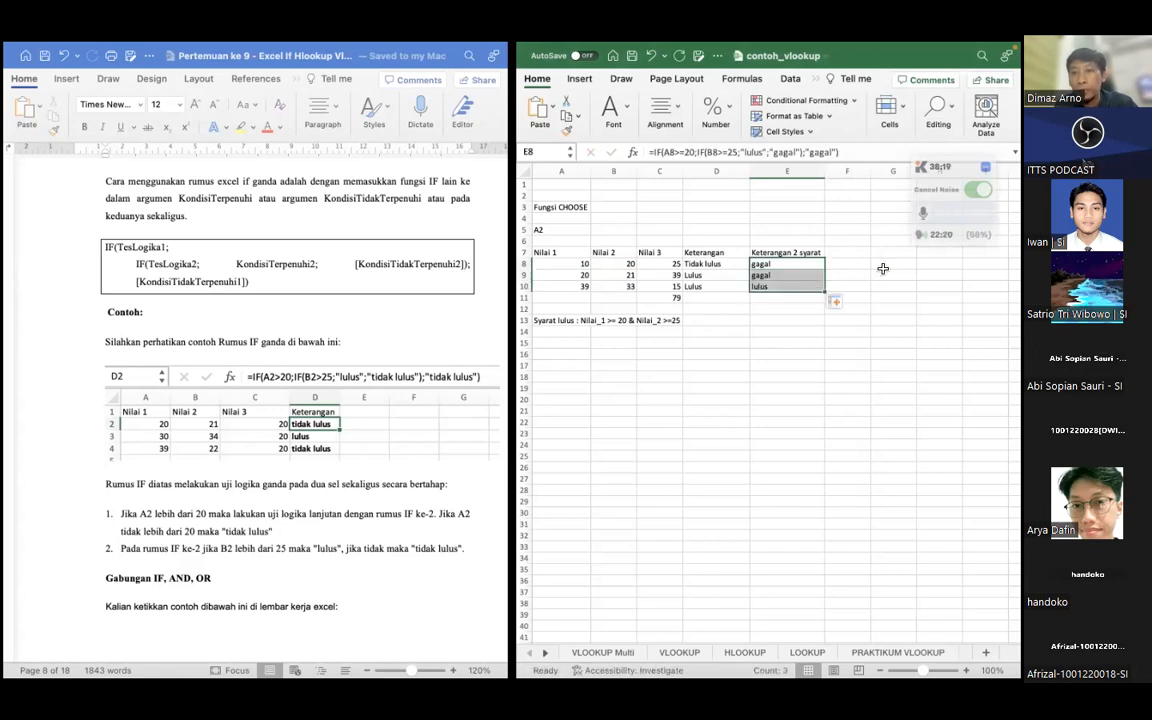
left_click(883, 268)
Check the nested IF formulas in E9 and E10 against the row 9 scores for Nilai 1 and Nilai 2
left_click(810, 290)
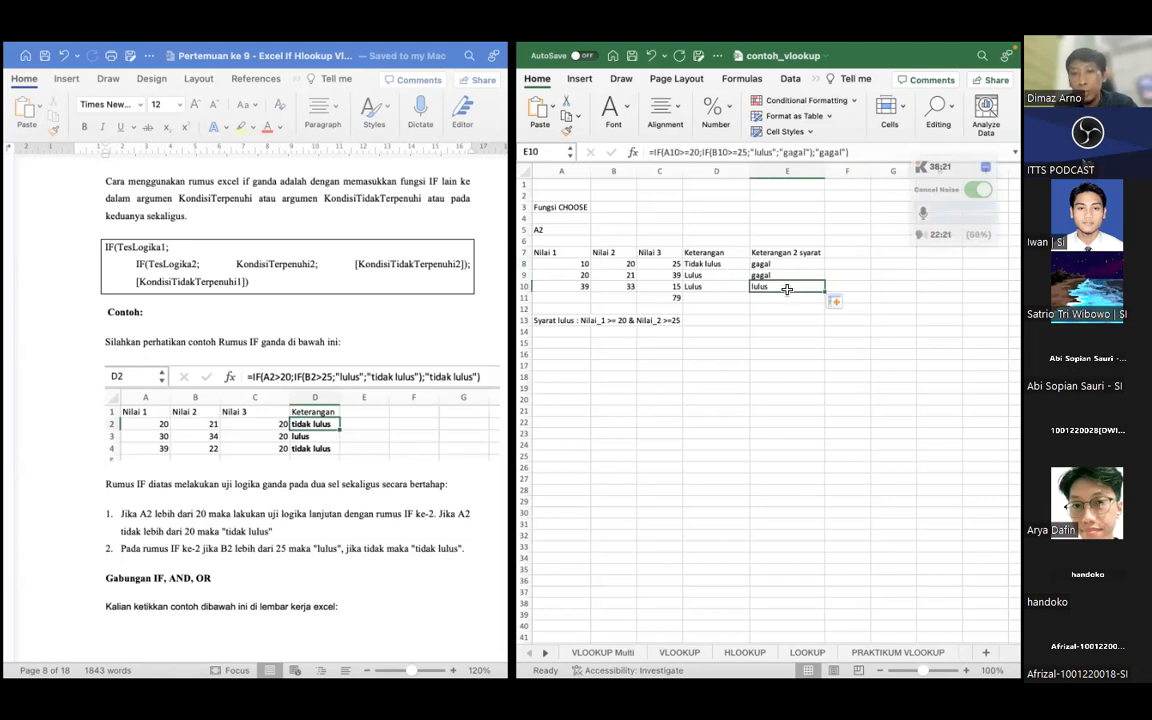
left_click(598, 275)
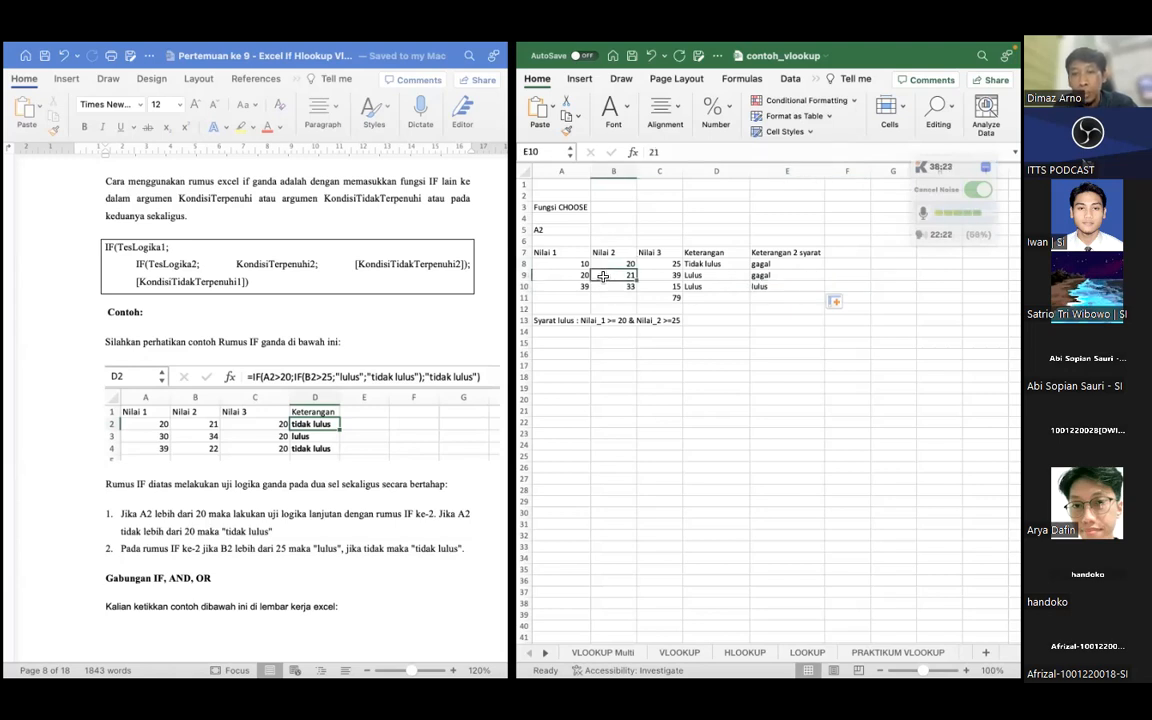
left_click(578, 276)
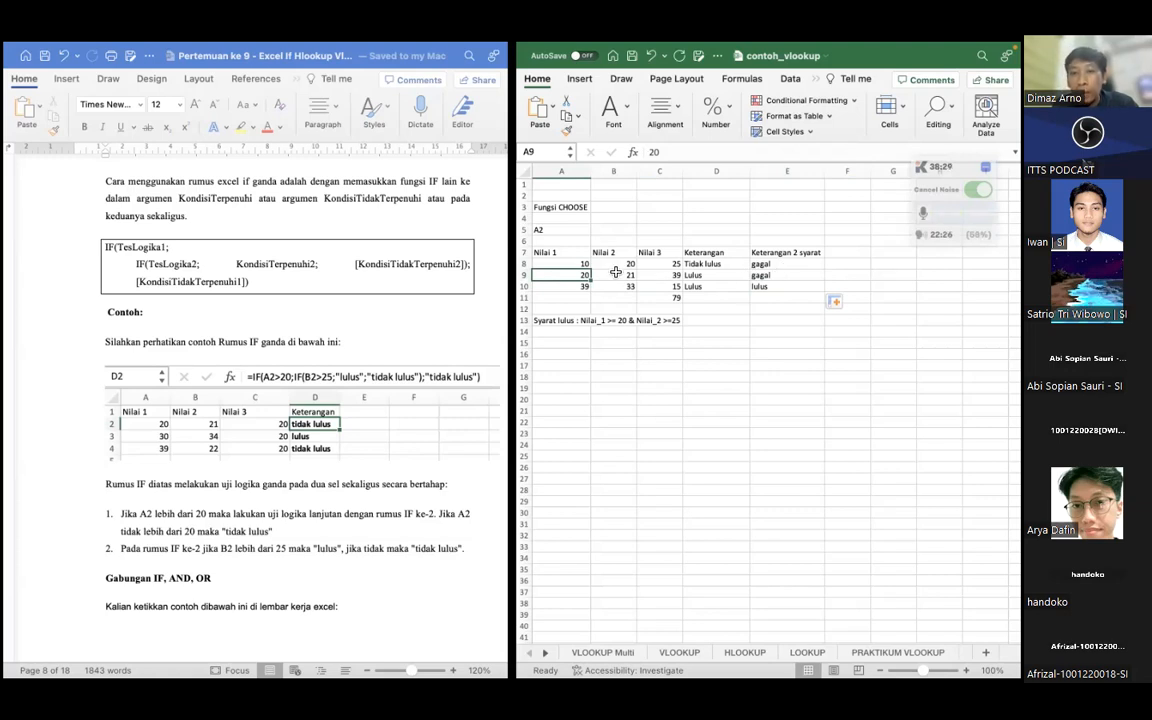
left_click(753, 275)
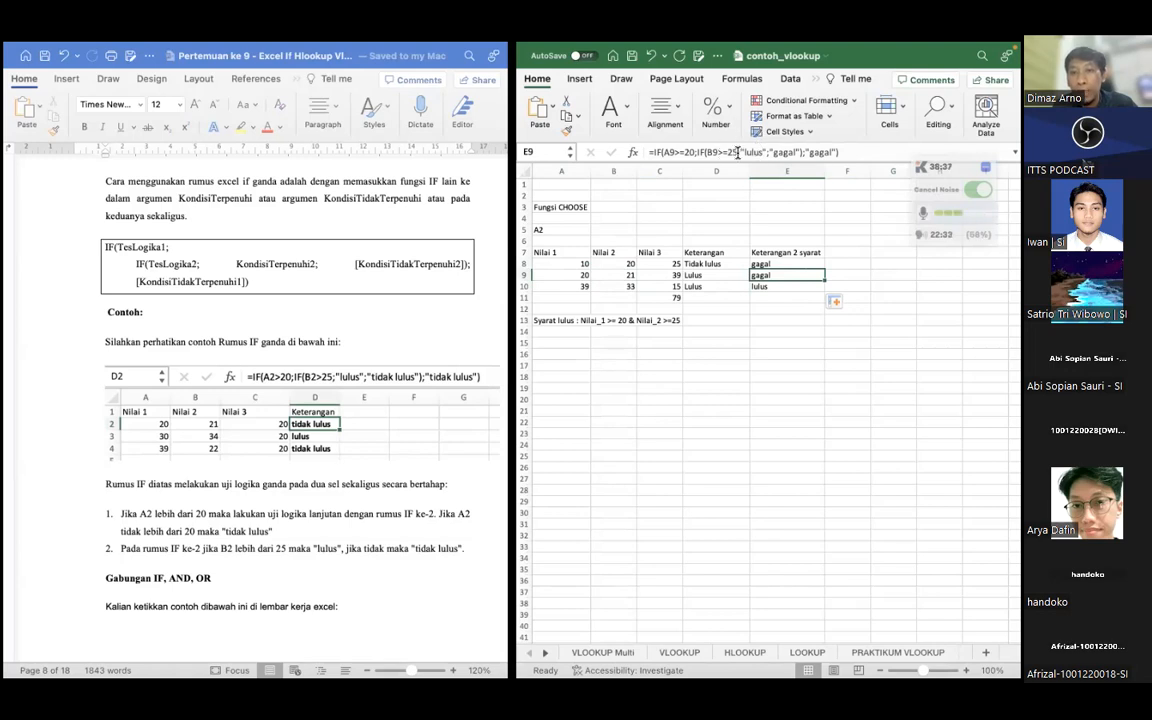
left_click(785, 286)
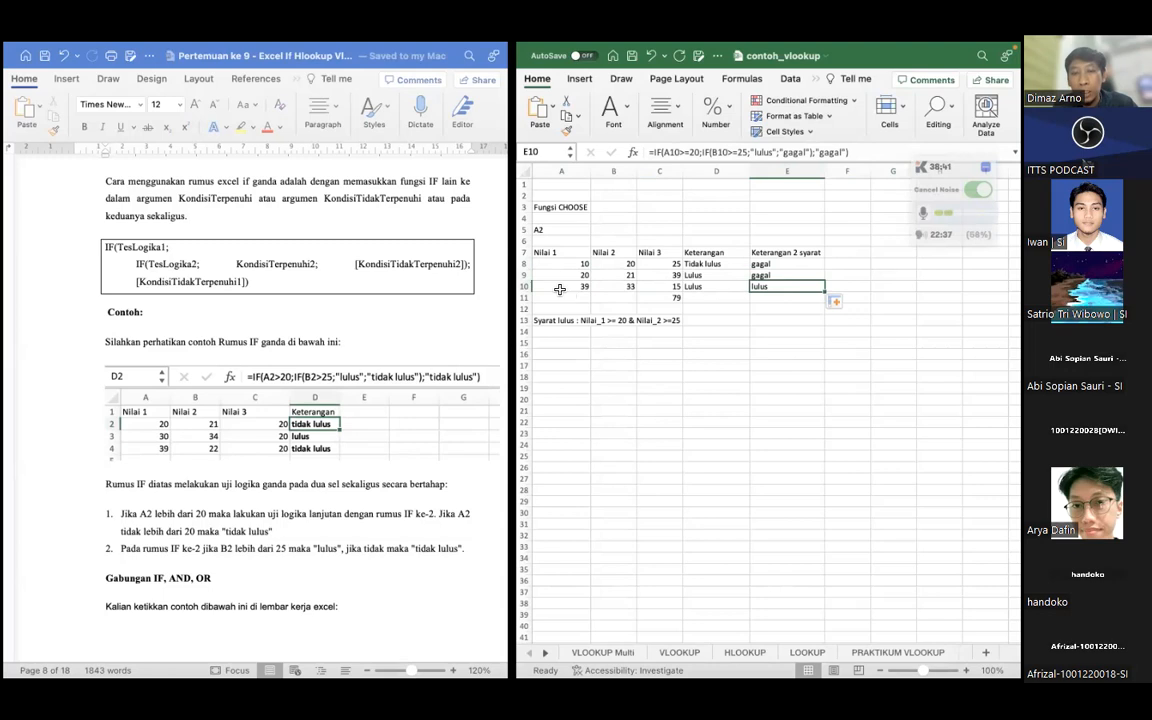
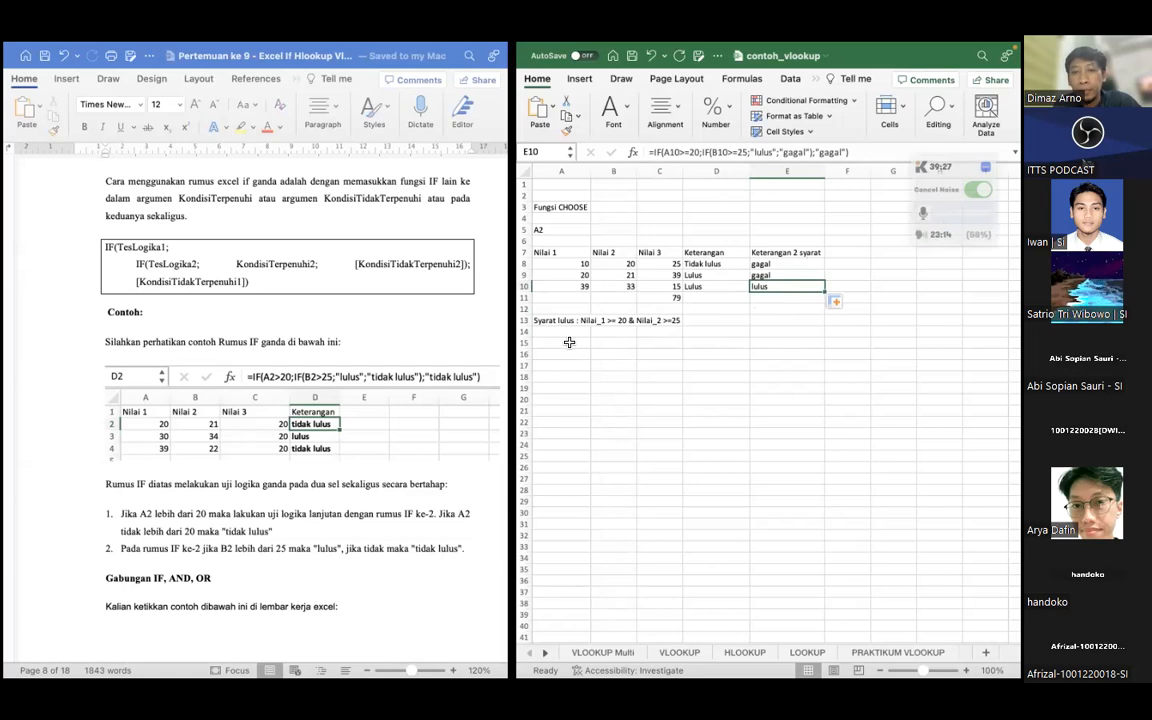
Following the lesson's Gabungan IF, AND, OR example, enter the header "Keterangan 2 syarat dengan AND" in F7 and widen column F to fit it
scroll(240, 425, "down", 1)
scroll(234, 432, "down", 5)
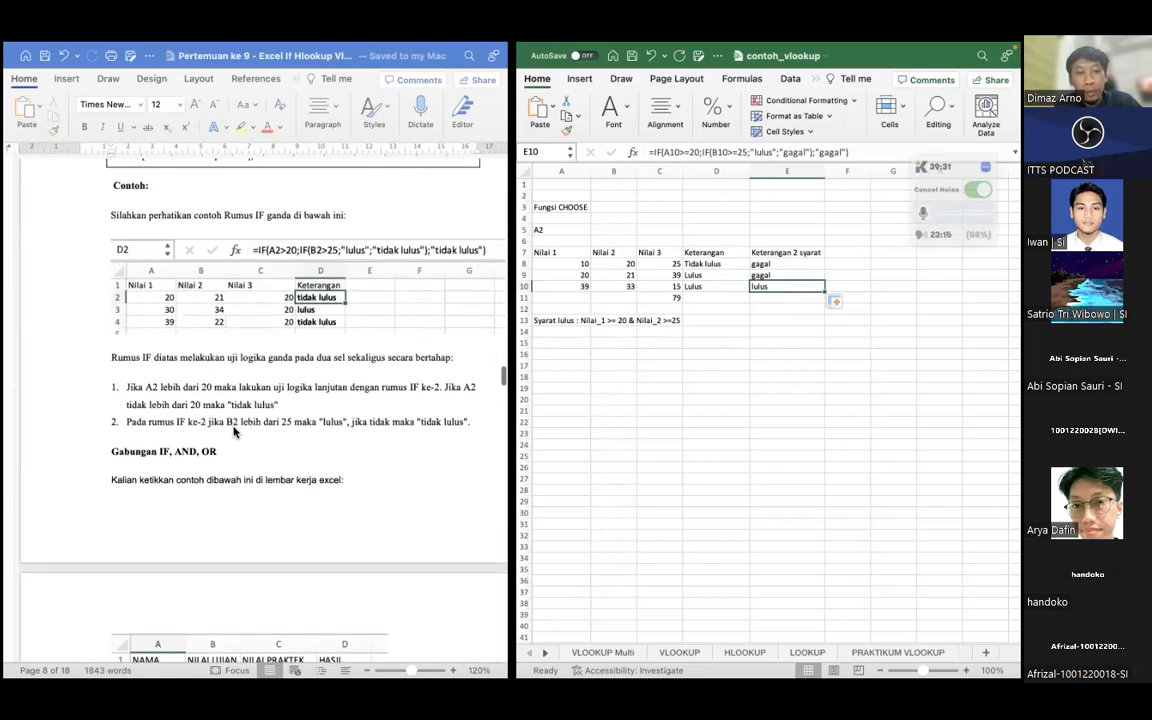
scroll(234, 432, "down", 6)
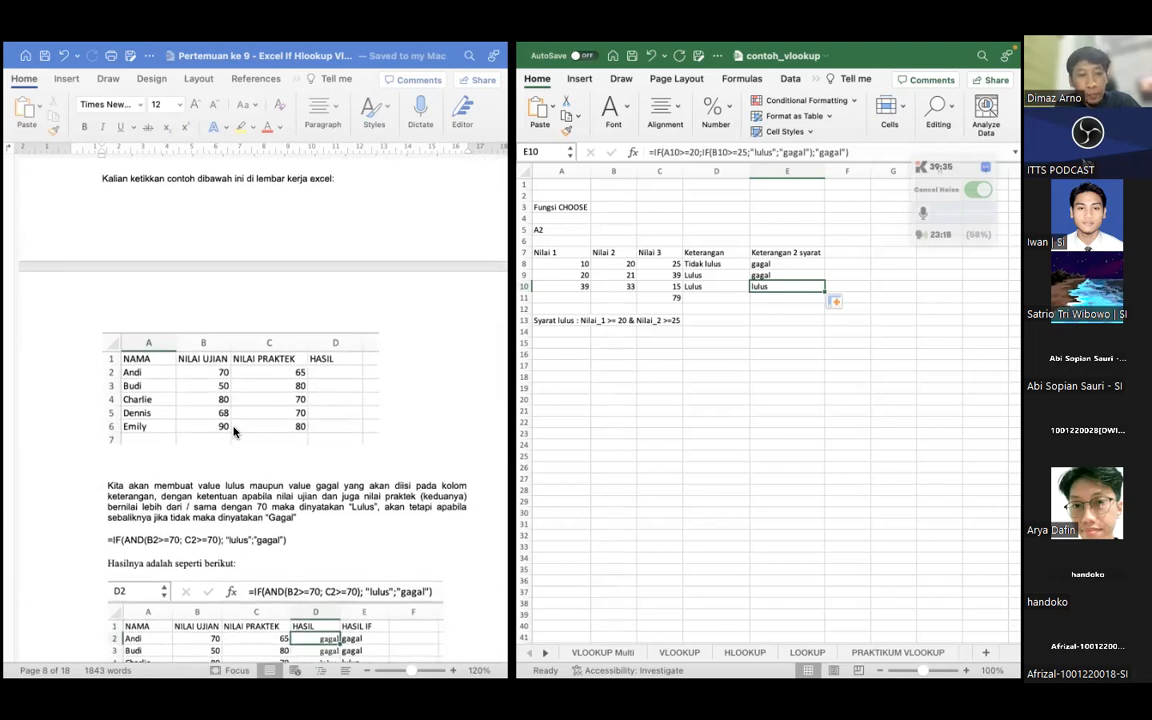
scroll(234, 432, "down", 1)
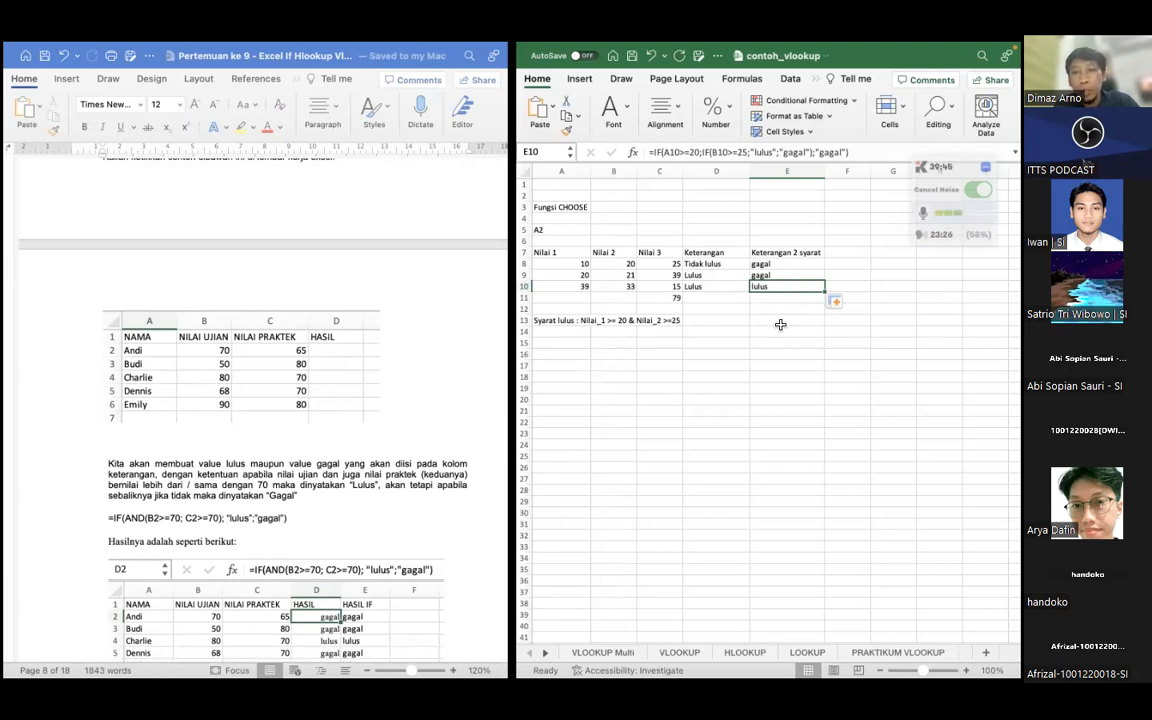
left_click(844, 253)
scroll(748, 300, "down", 1)
scroll(748, 302, "left", 1)
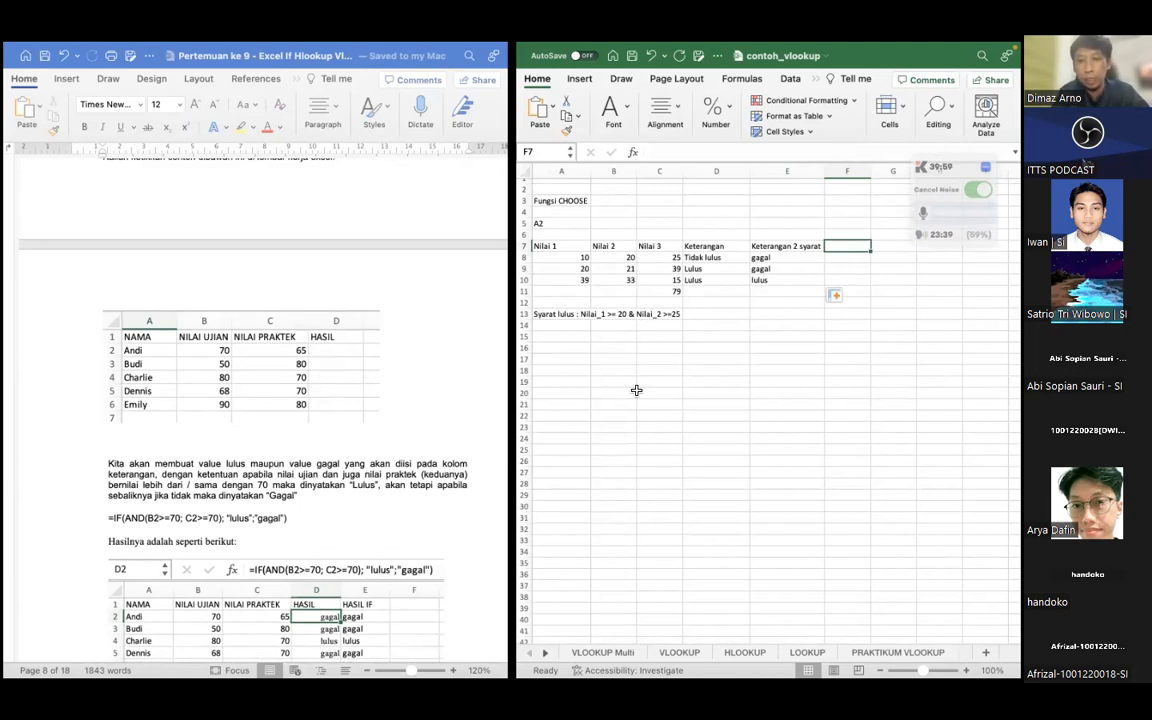
type("Keterang")
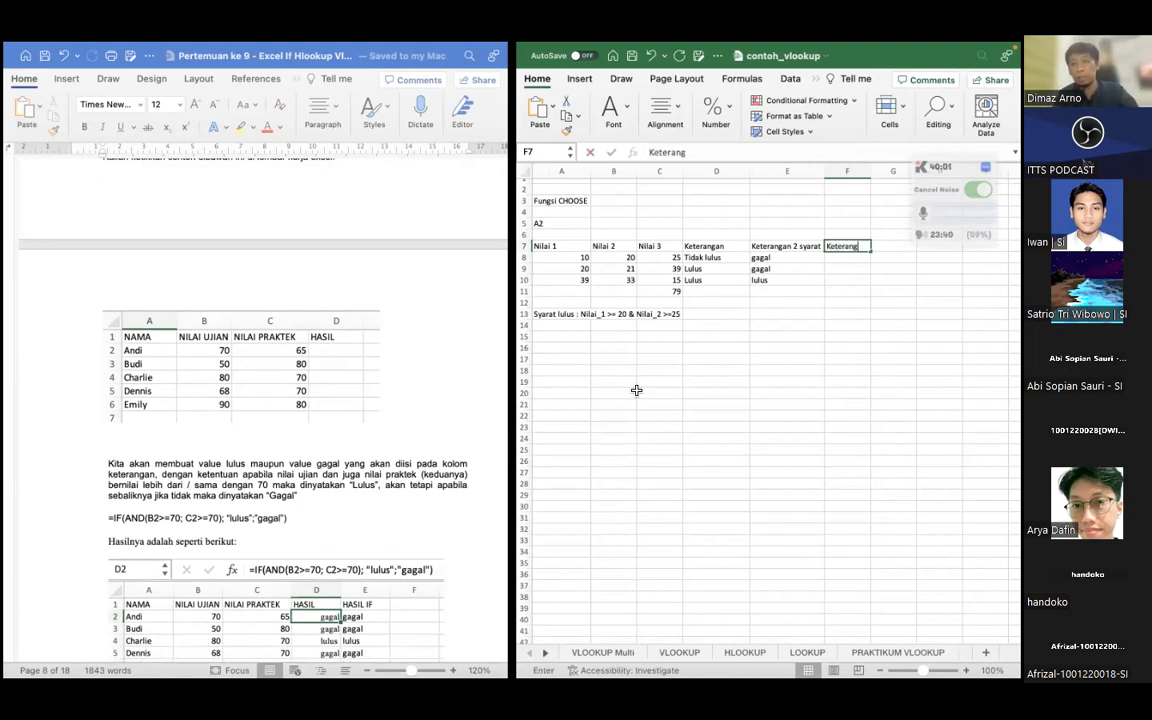
type("an 2 syarat dengan AND")
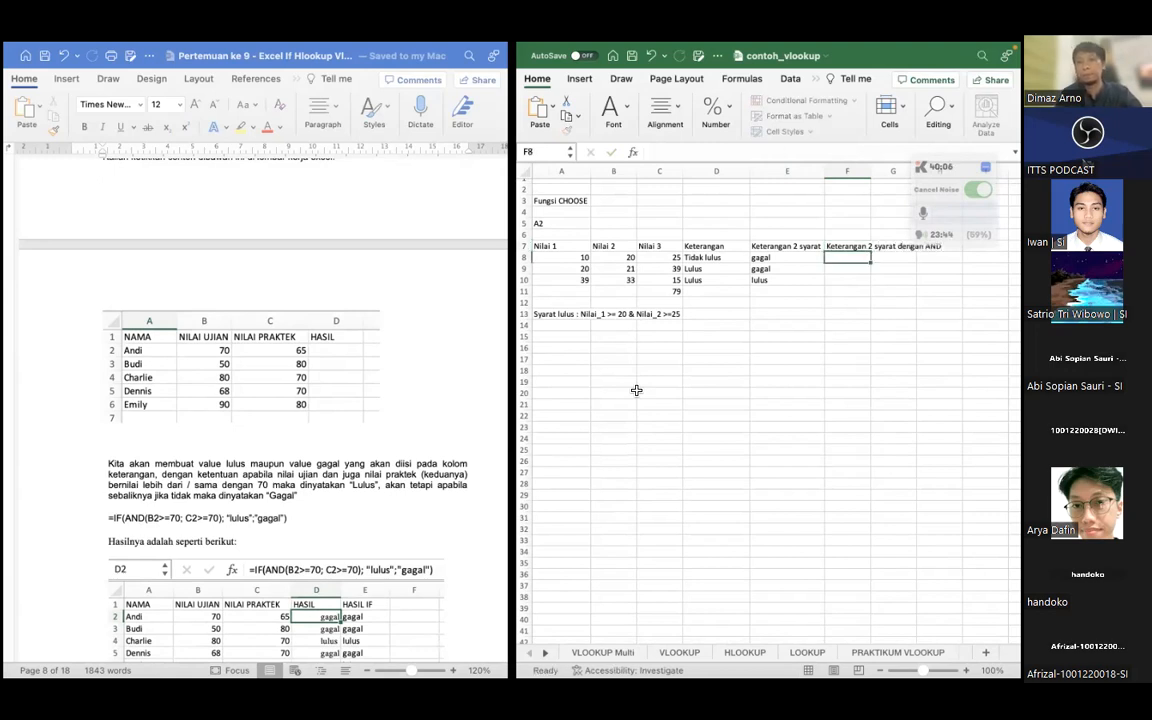
key("Return")
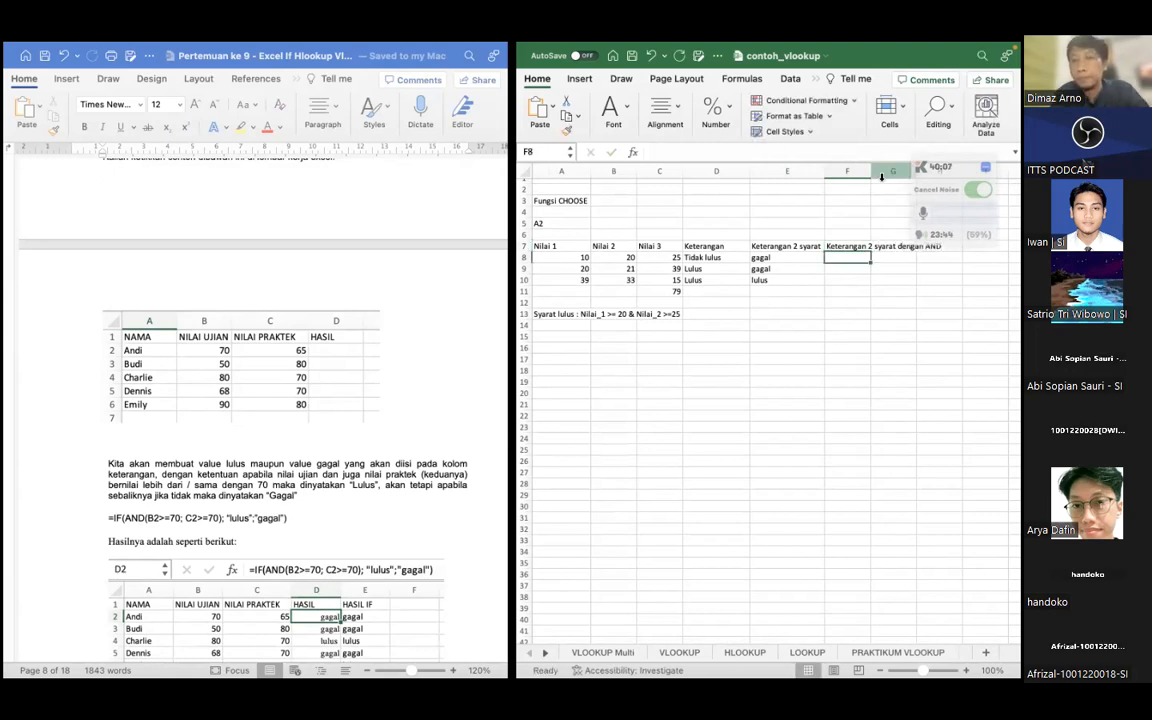
left_click_drag(871, 171, 947, 171)
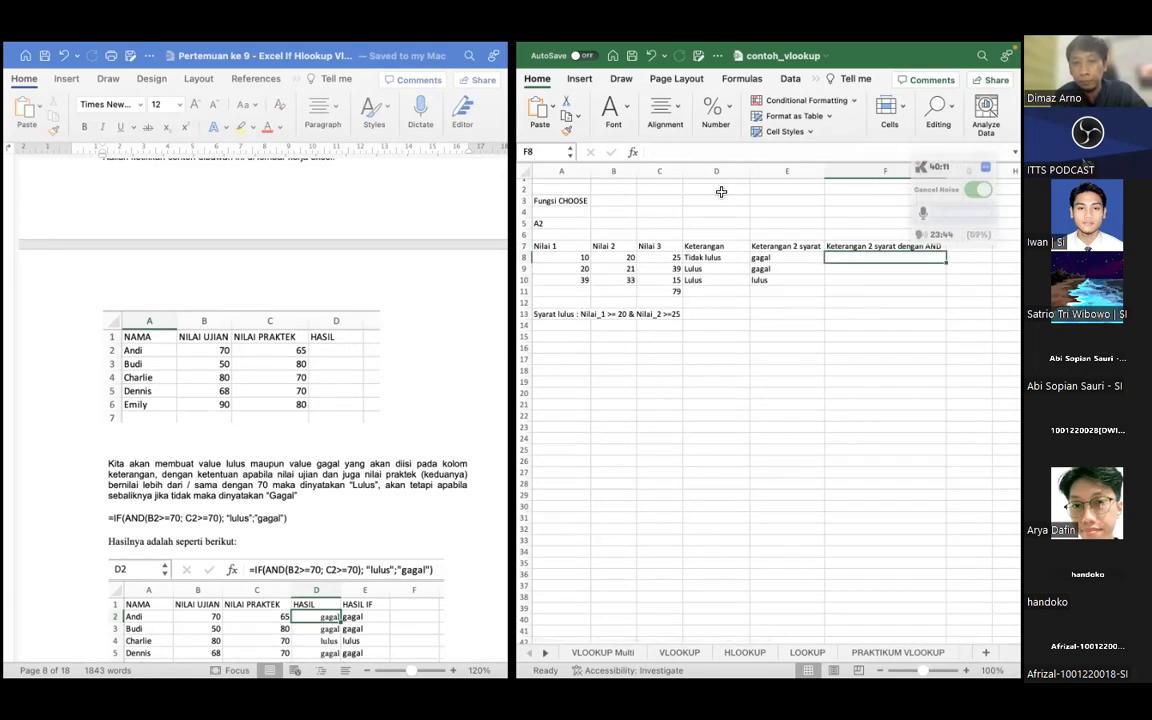
Begin an IF formula in F8 with a nested AND as its logical test, using A8>=20 as the first condition
left_click(683, 153)
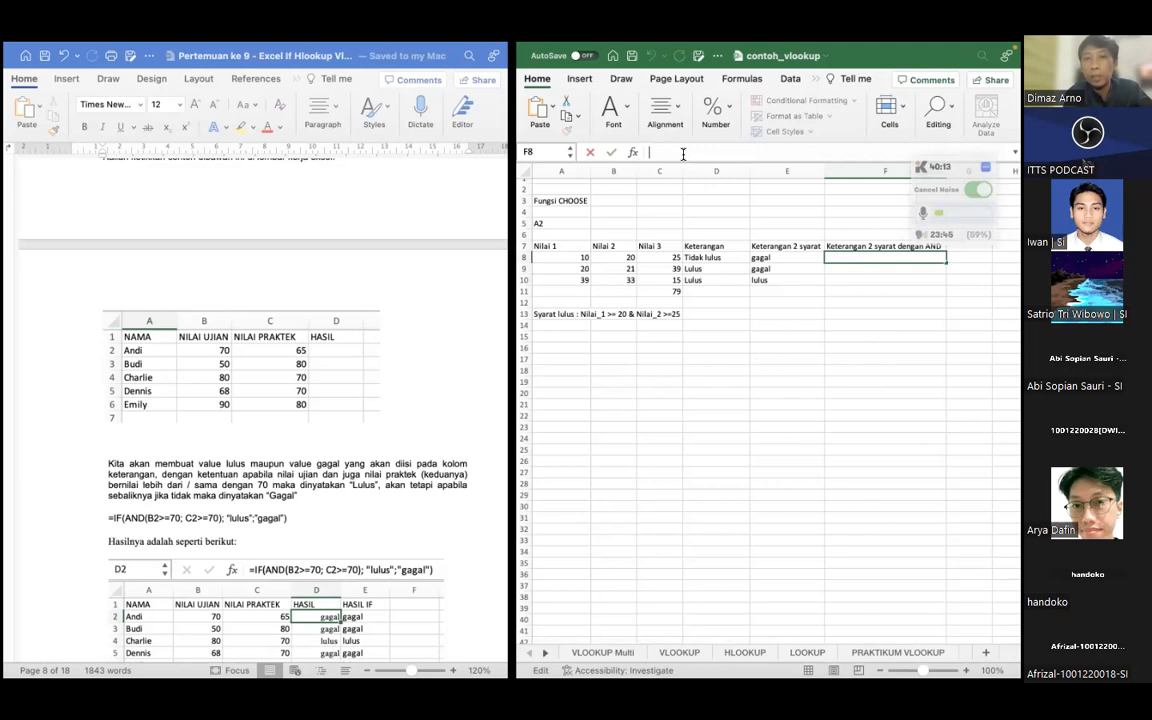
type("=IF")
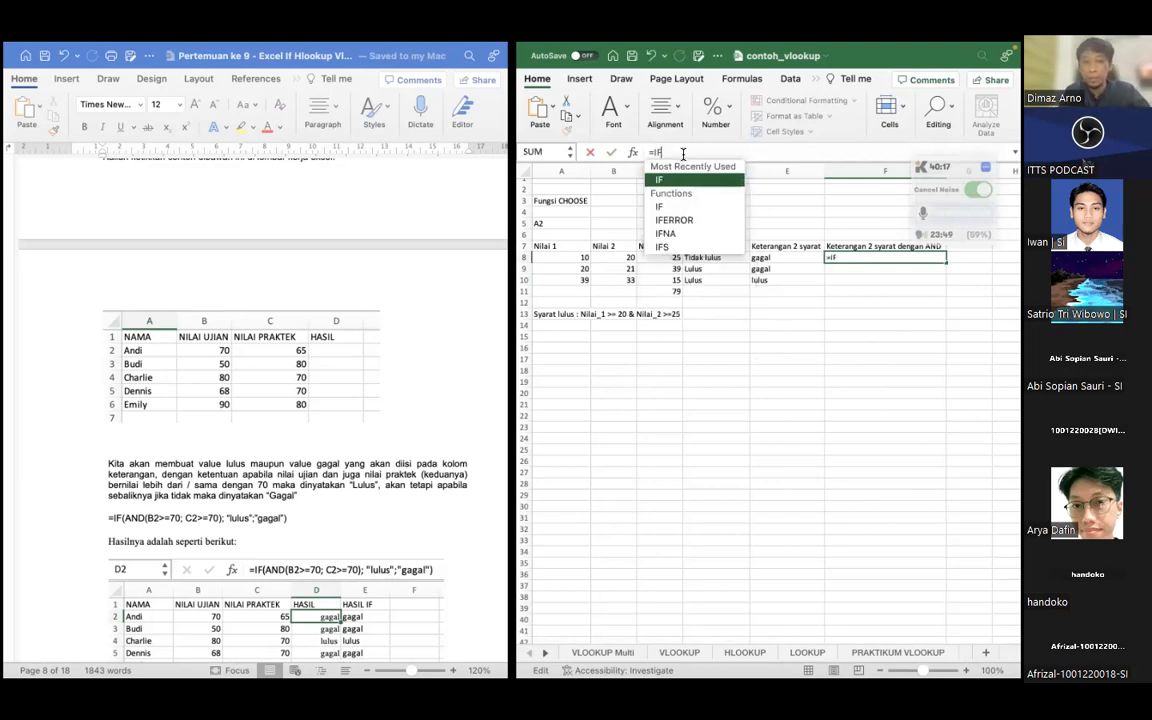
type("(")
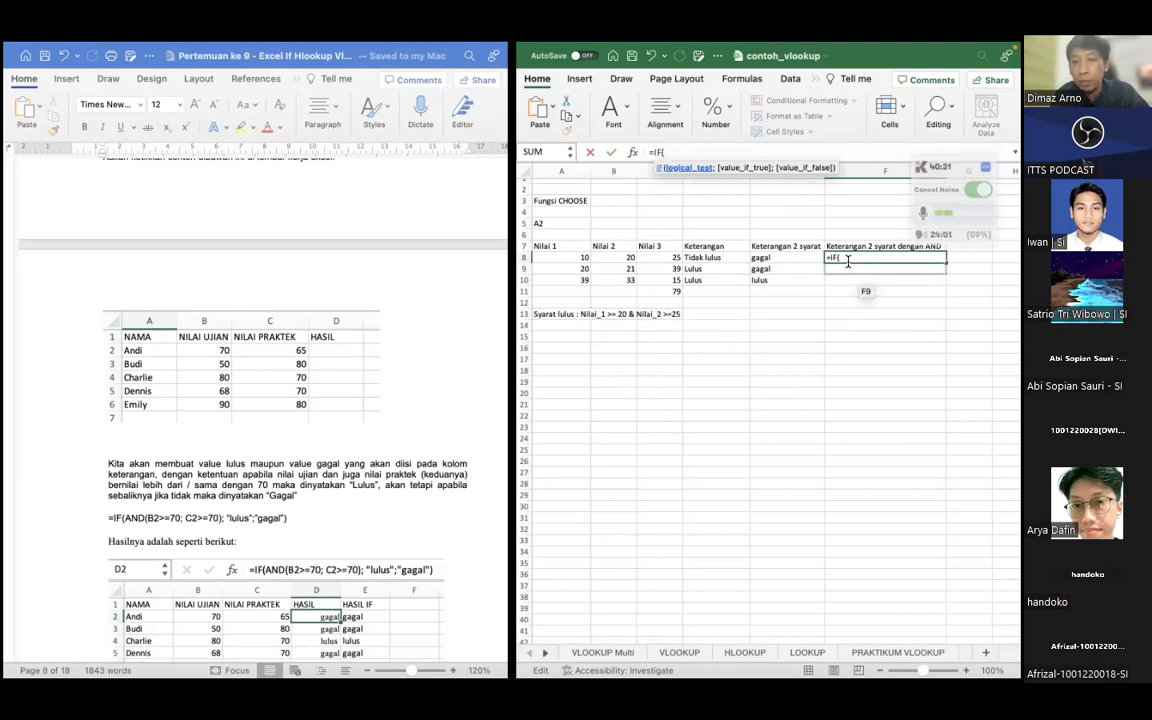
type("AND")
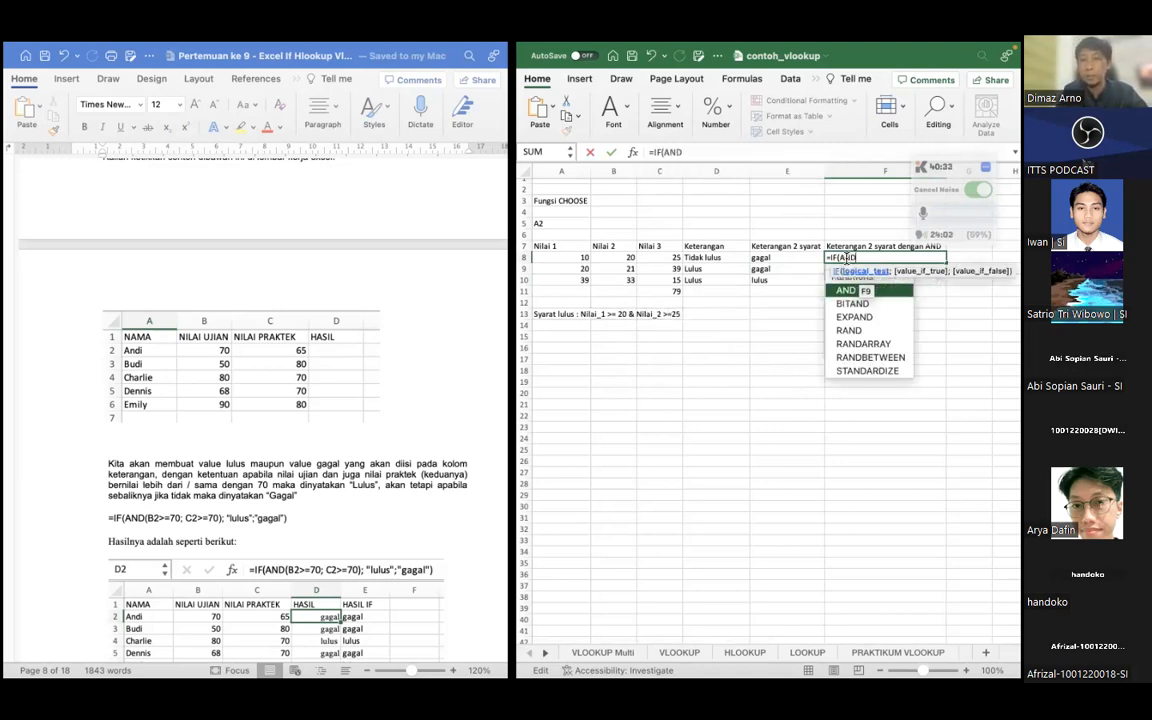
type("(")
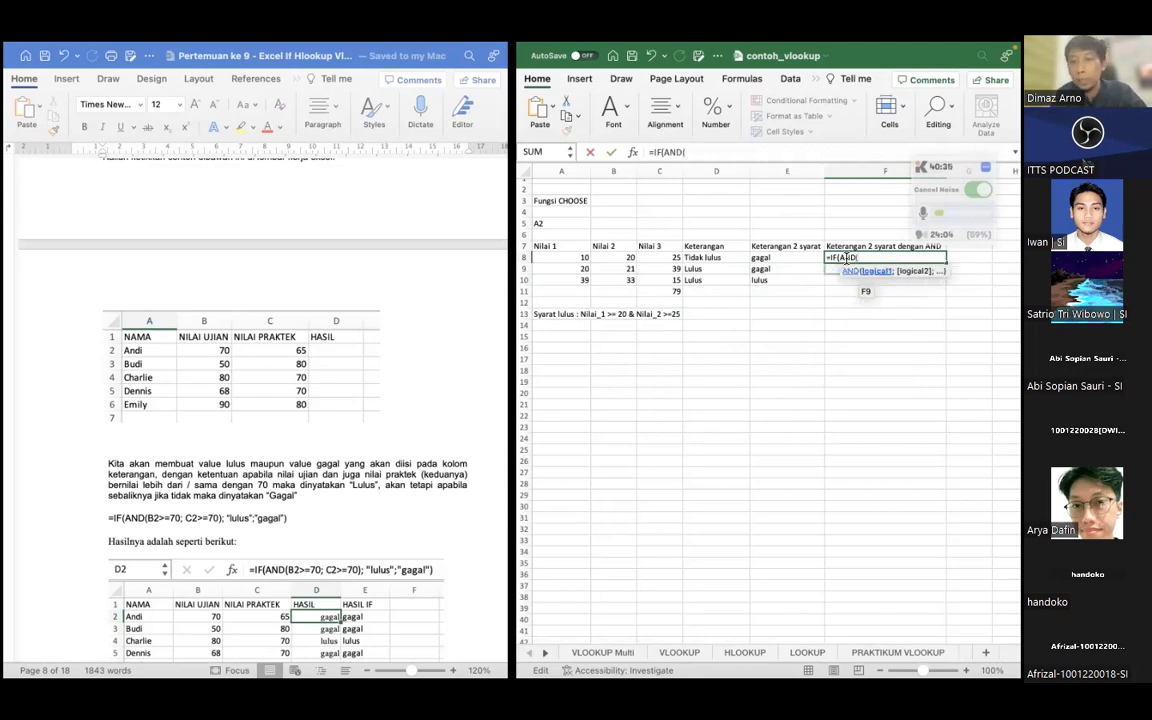
left_click(569, 259)
type(">=20")
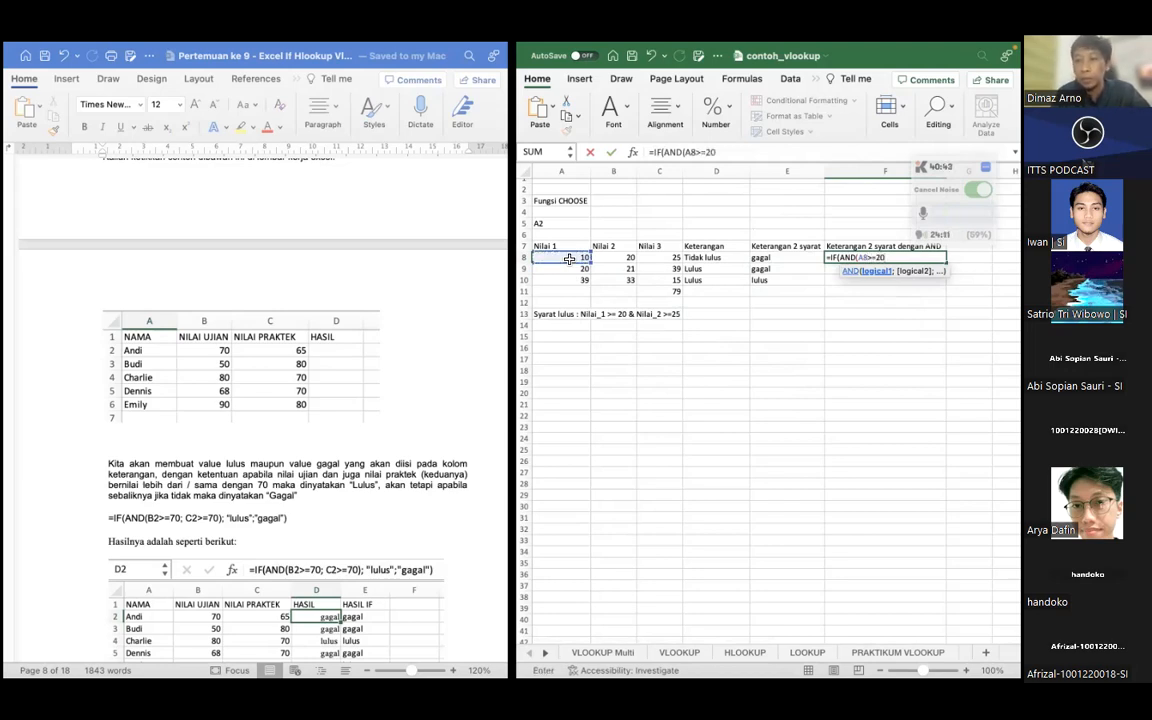
type(";")
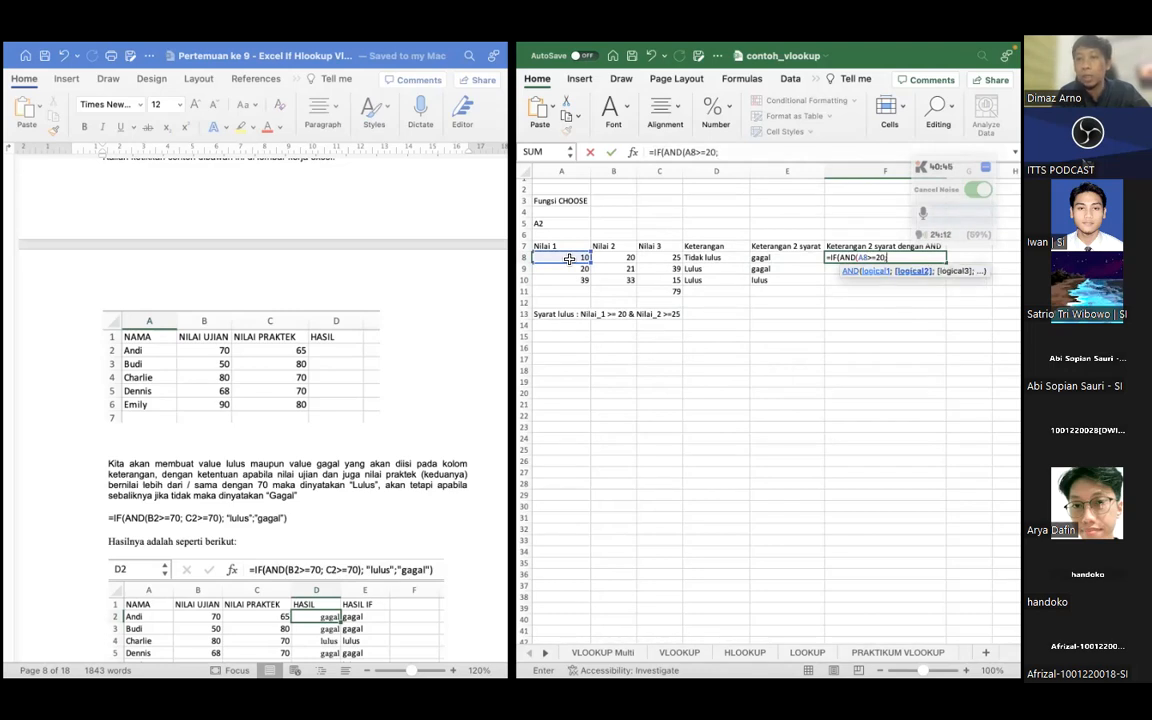
Add B8>=25 as the second condition of the AND in F8 and close its parenthesis
left_click(620, 259)
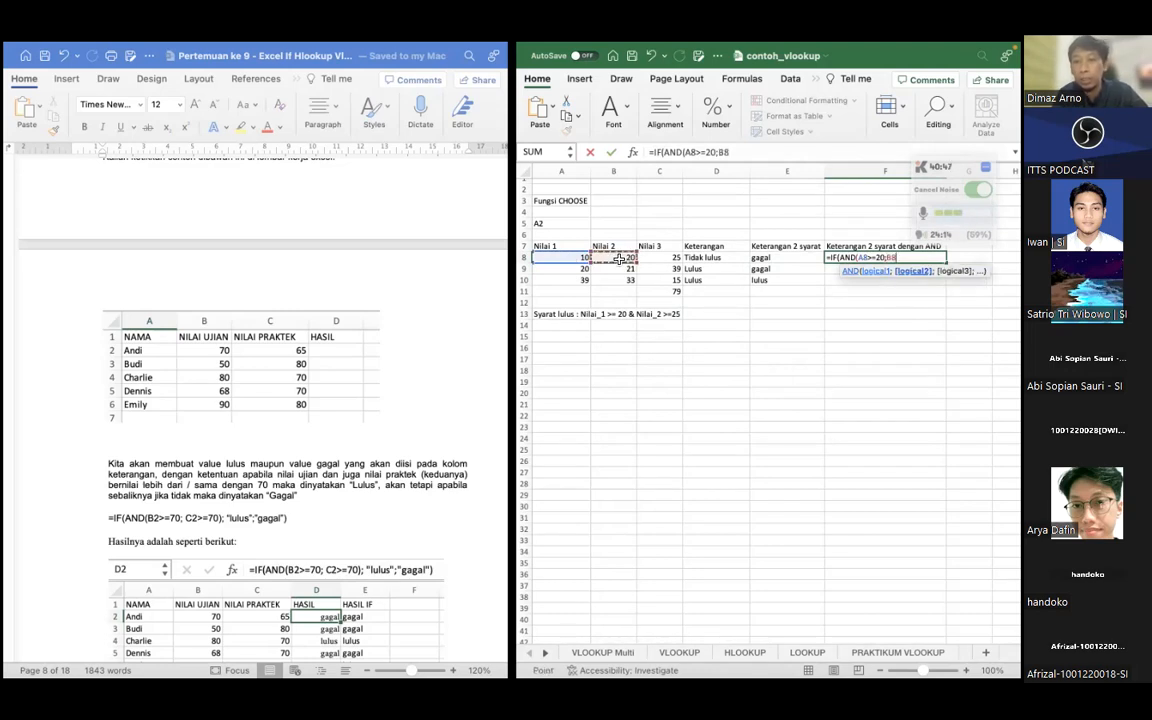
type(">=25")
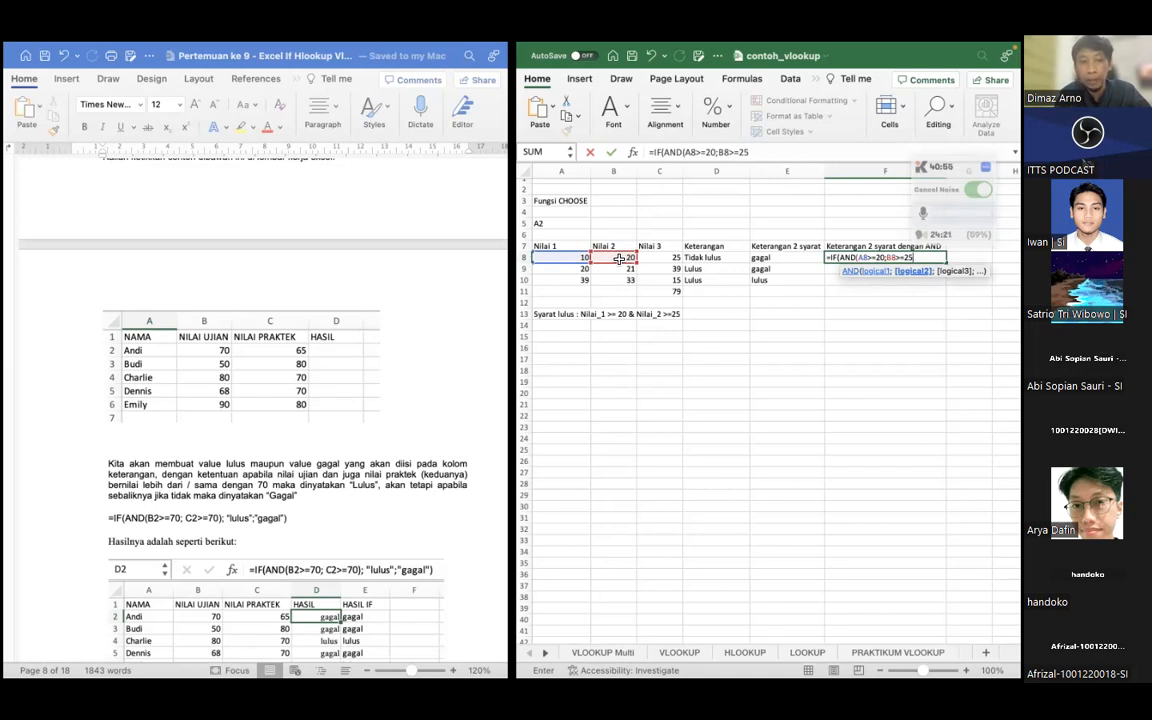
type(")")
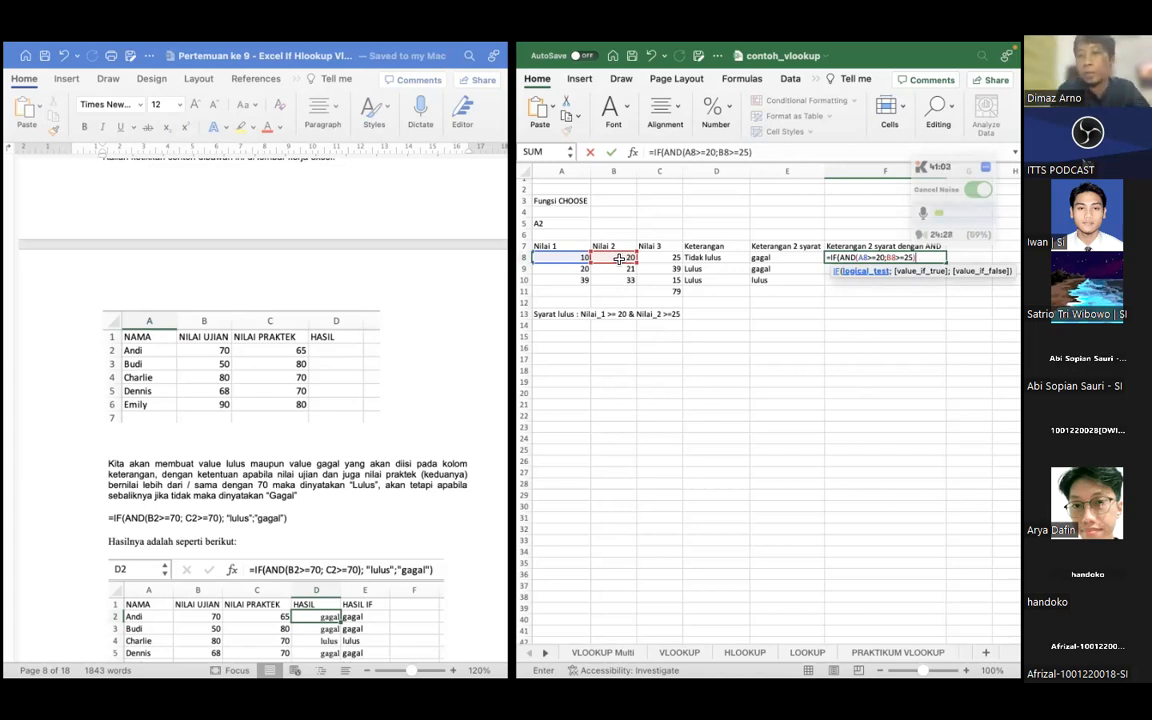
Complete F8's IF with "lulus" as the true result and "gagal" as the false result, and fill the formula down to F10
type(";")
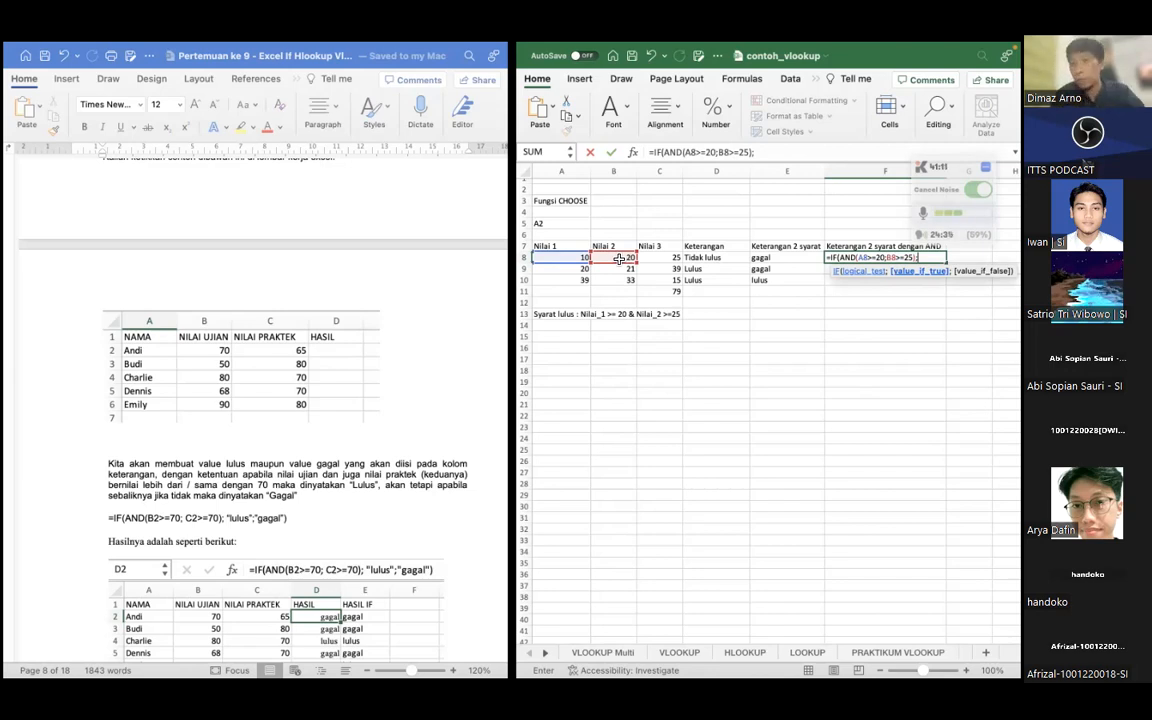
type("\"lulus\";")
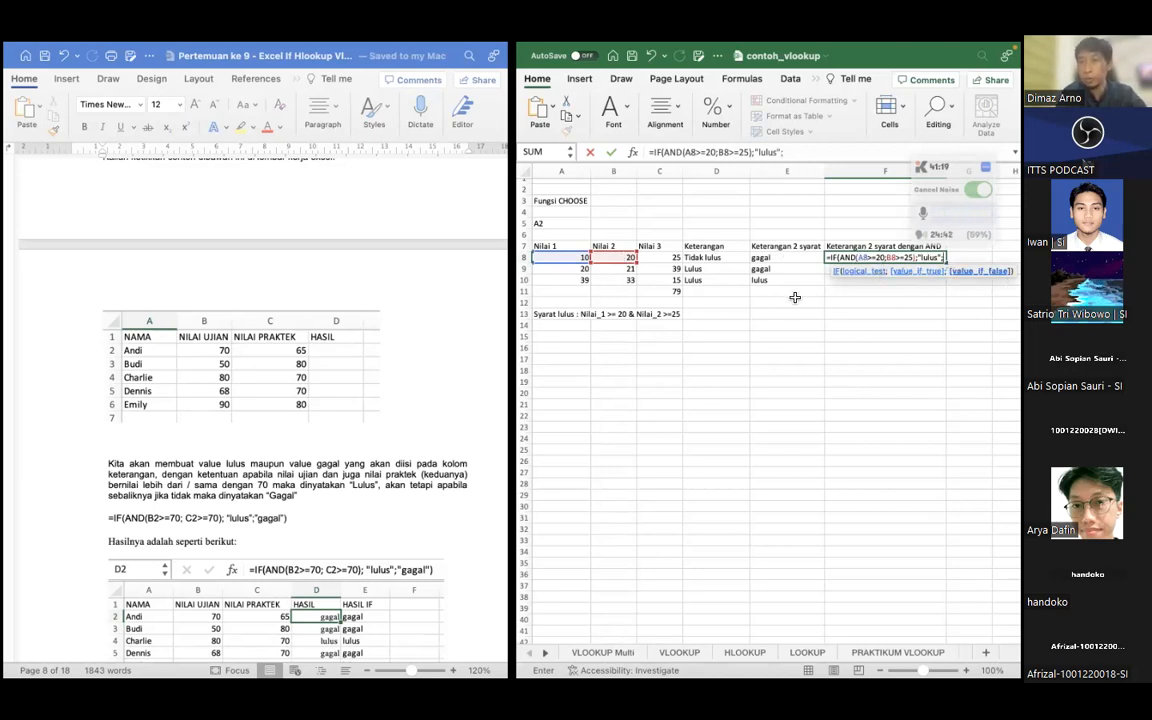
type("\"gag")
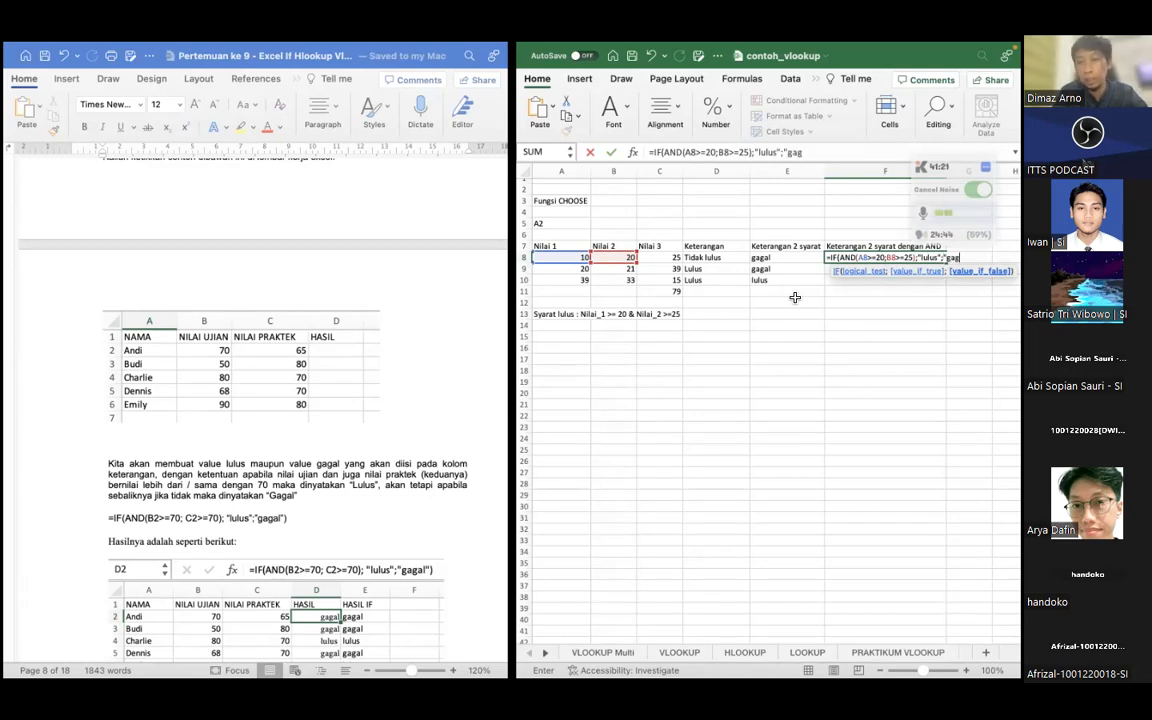
type("al\")")
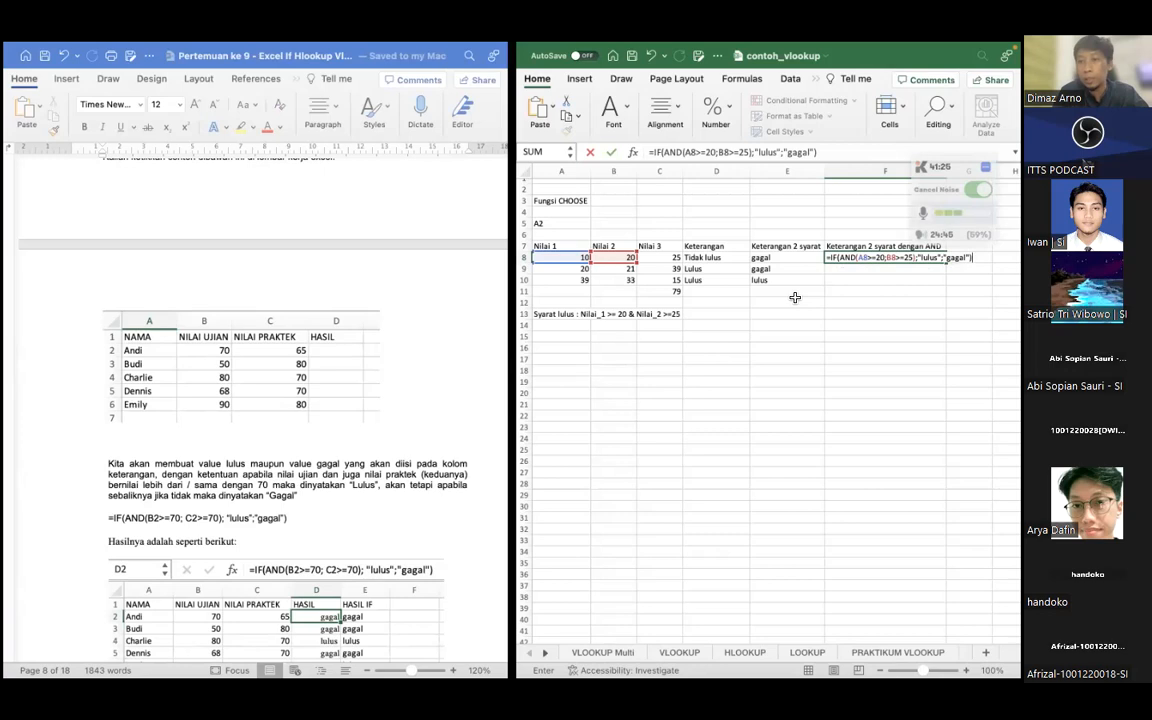
key("Return")
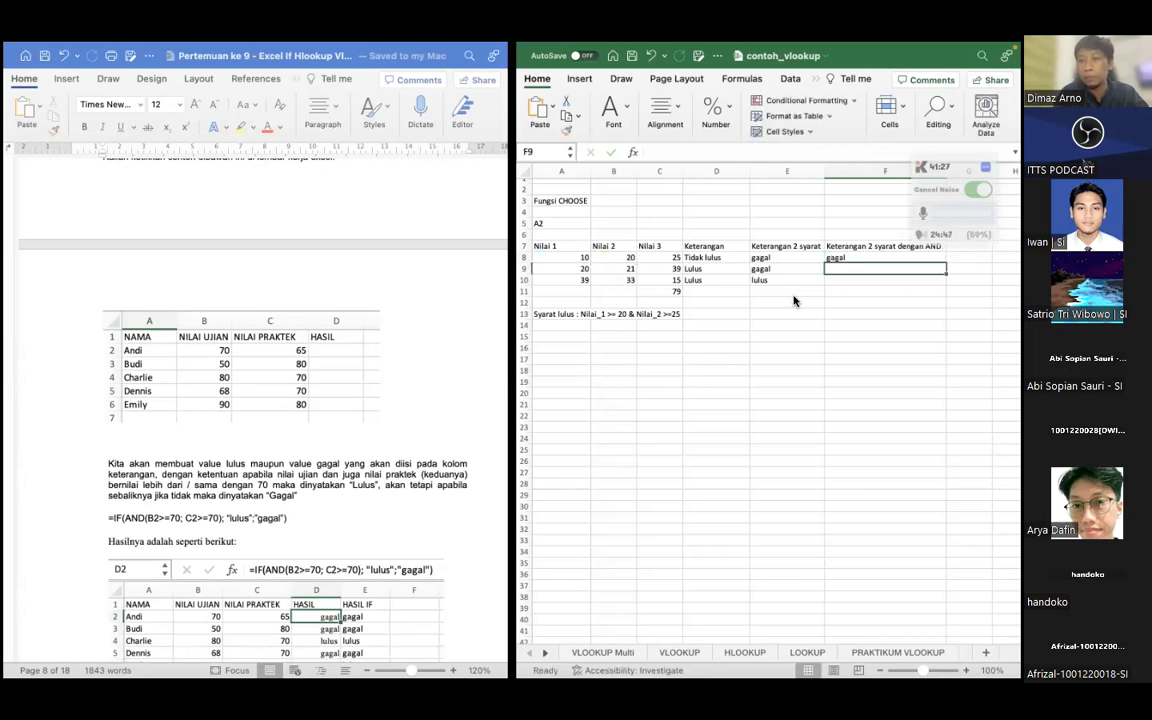
left_click(873, 261)
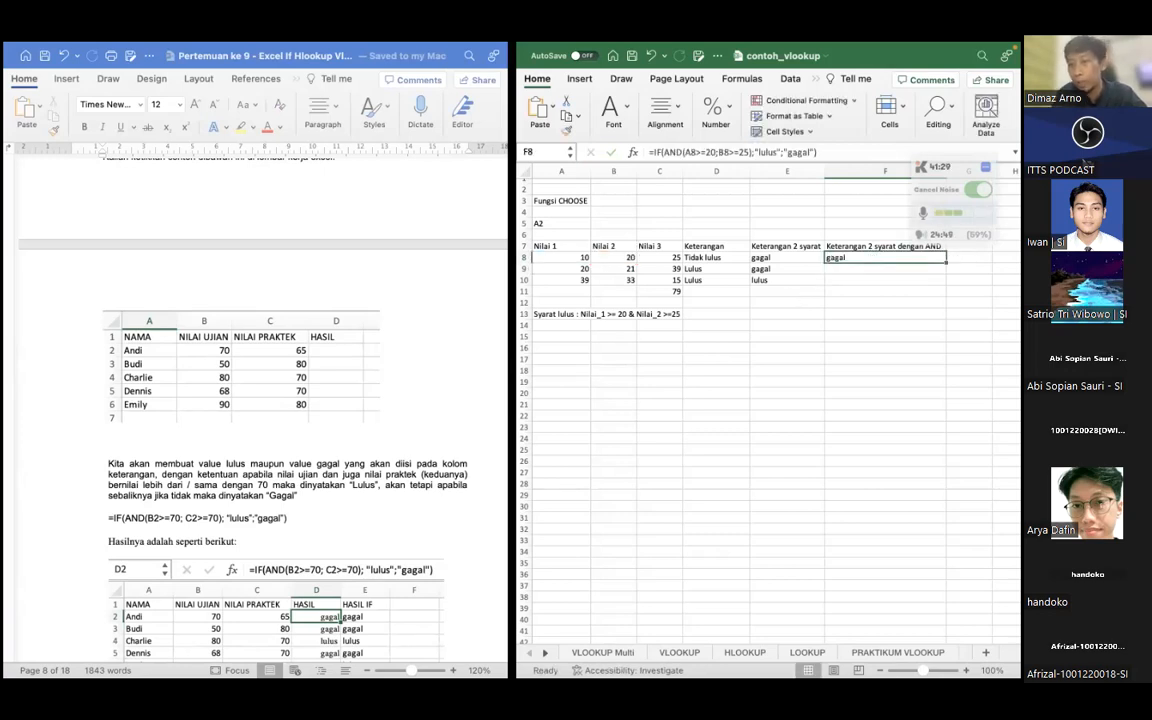
left_click_drag(946, 263, 945, 282)
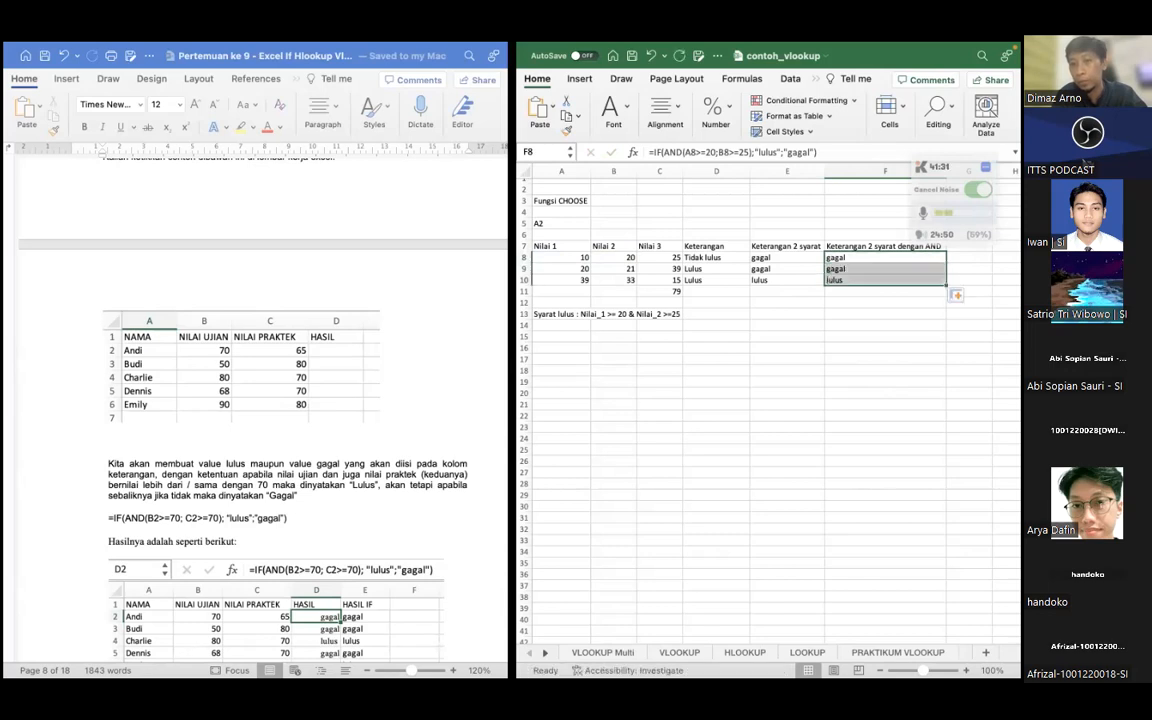
Compare the nested IF formulas in E8 and E9 with the IF and AND formulas in F8 and F9
left_click(796, 267)
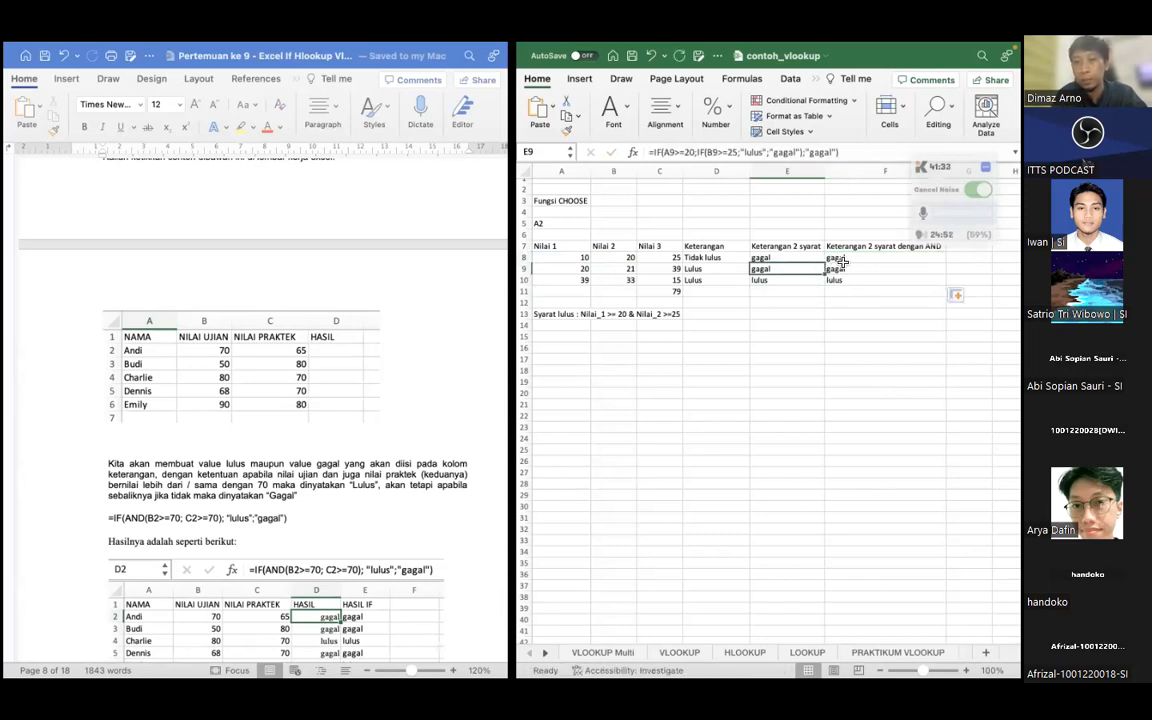
key("Up")
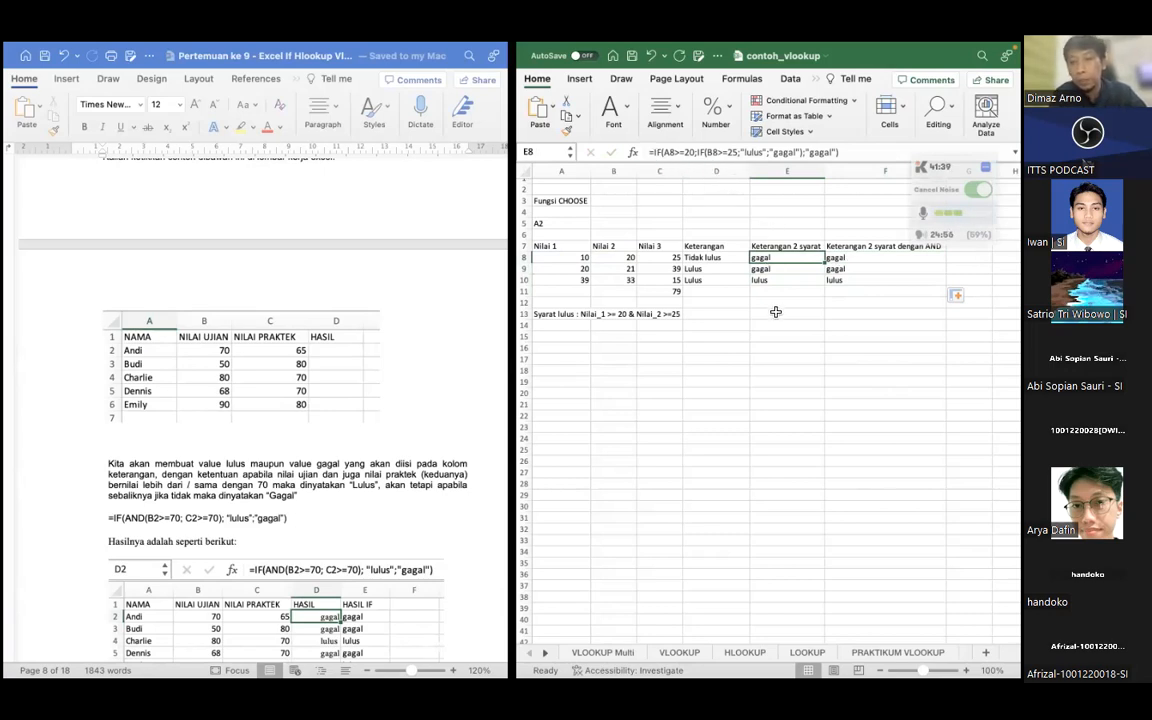
key("Right")
key("Left")
key("Right")
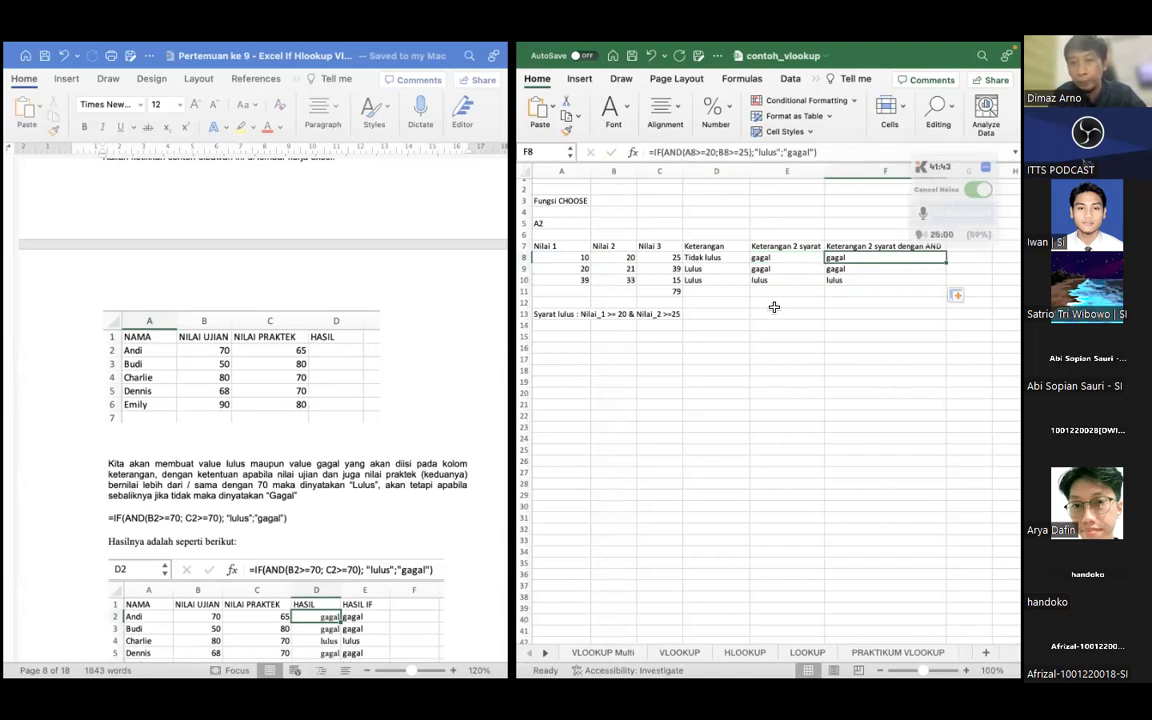
key("Down")
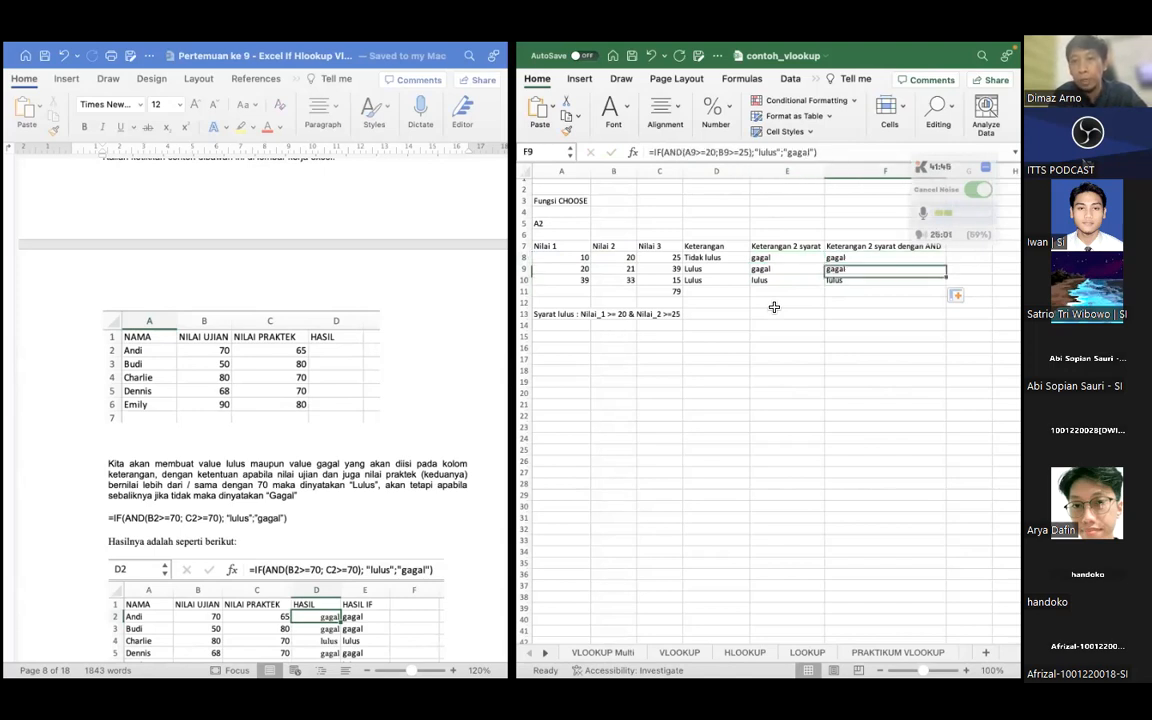
key("Up")
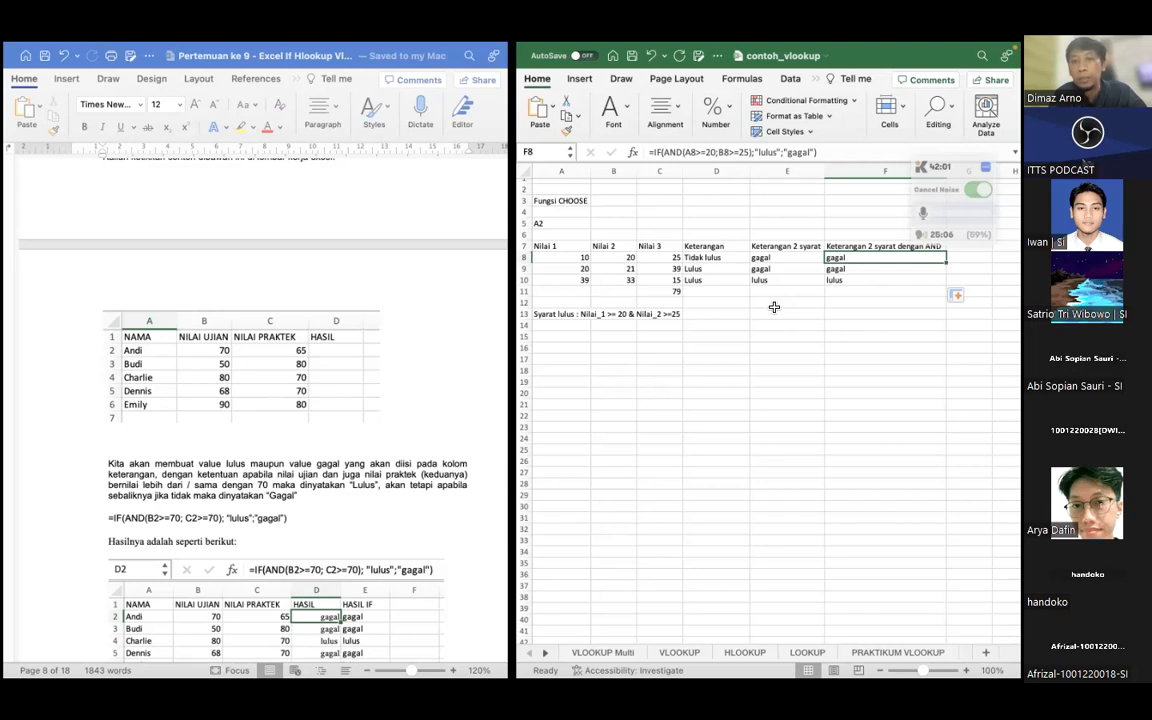
double_click(860, 260)
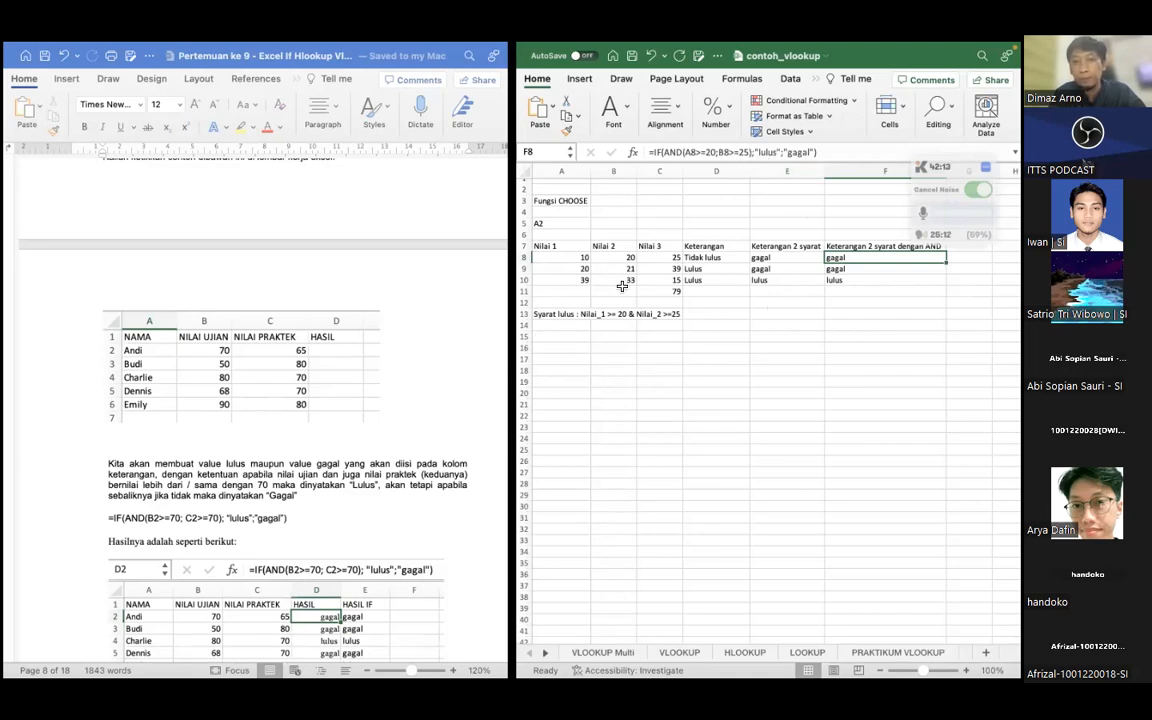
left_click(548, 337)
Switch to the Word lesson, review its nested IF example, and highlight the VLOOKUP heading in the lookup, hlookup and vlookup section
scroll(266, 375, "down", 2)
scroll(296, 424, "down", 10)
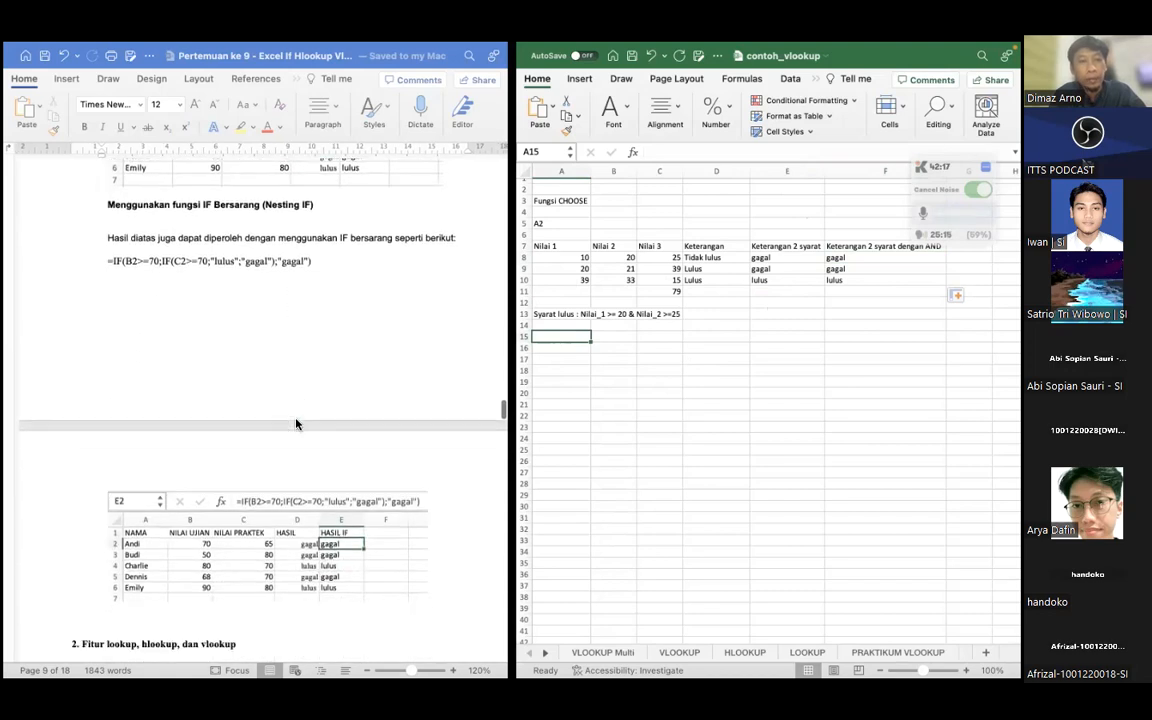
scroll(322, 483, "down", 10)
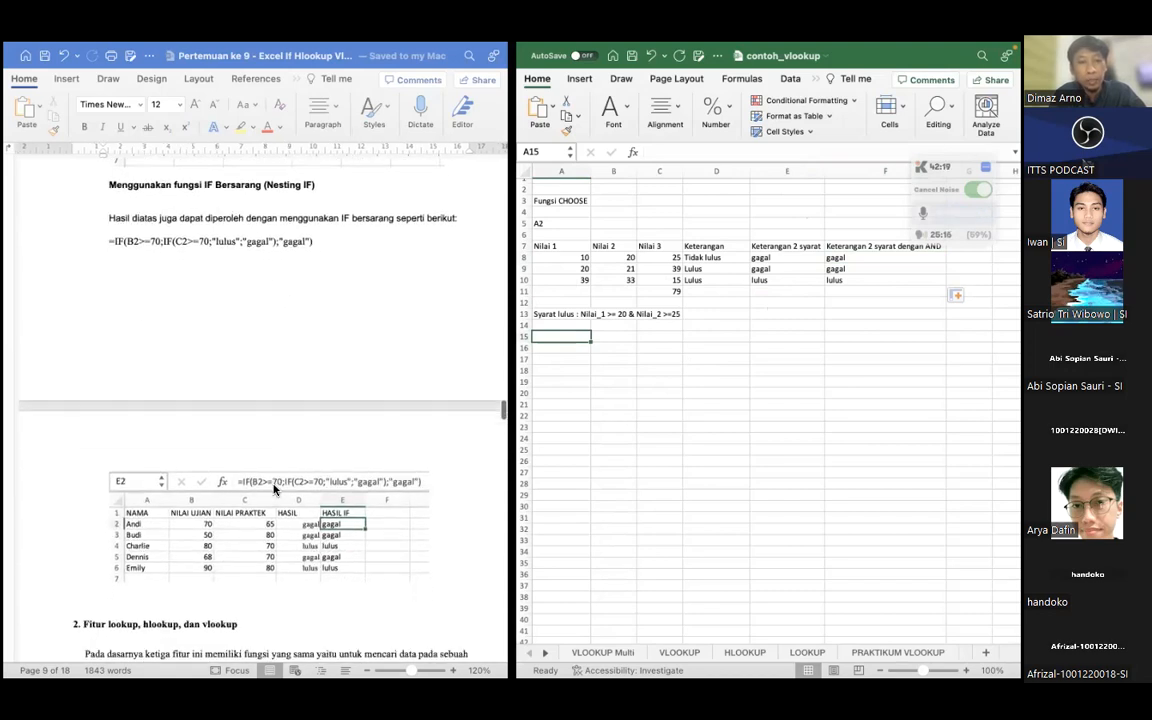
scroll(274, 489, "down", 1)
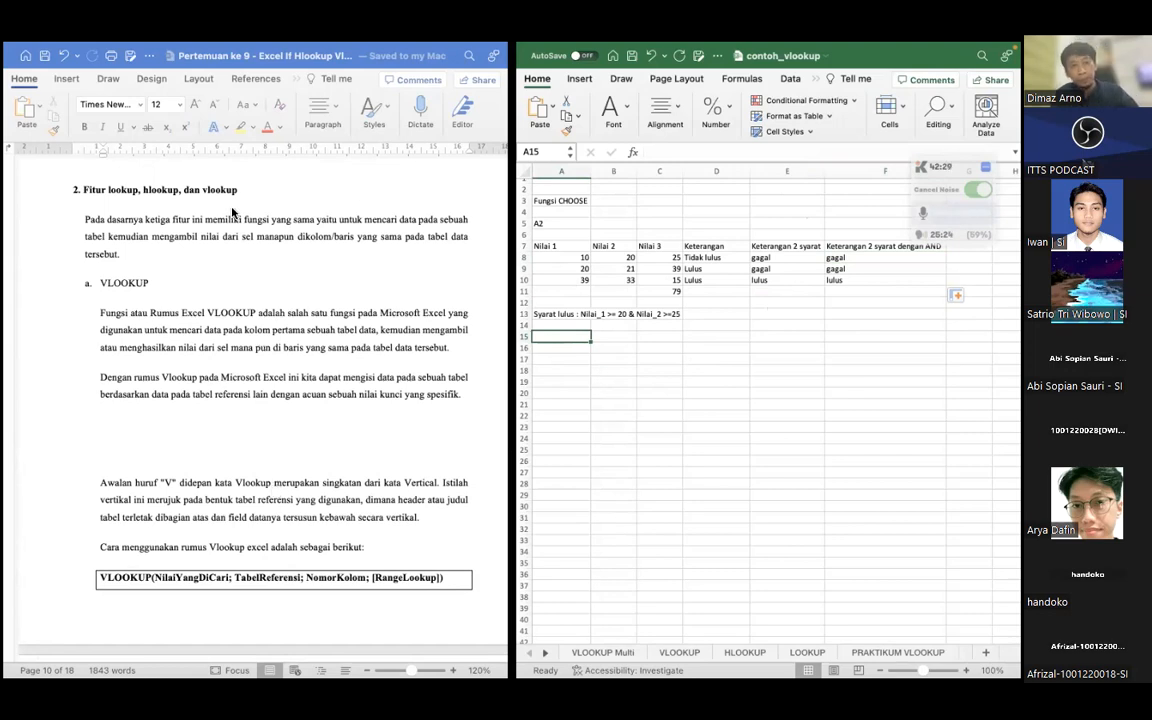
left_click(131, 284)
triple_click(131, 284)
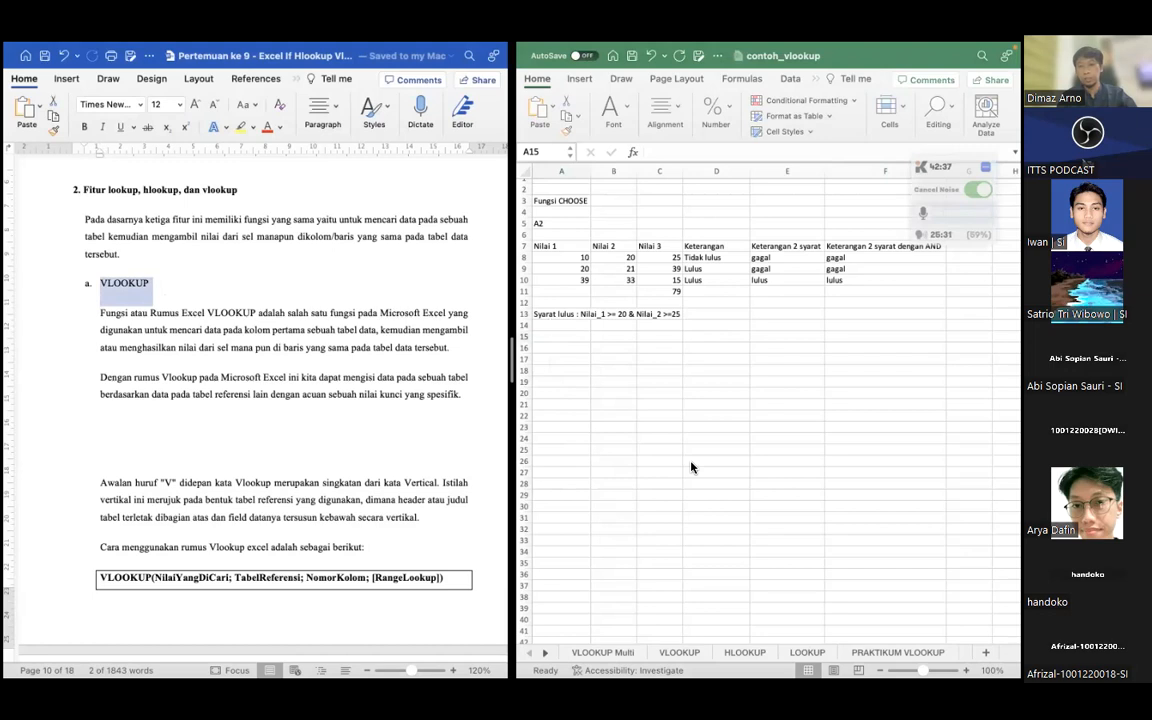
Examine the VLOOKUP introduction in the Word lesson, highlighting lookup, hlookup and vlookup in the section title
left_click(188, 314)
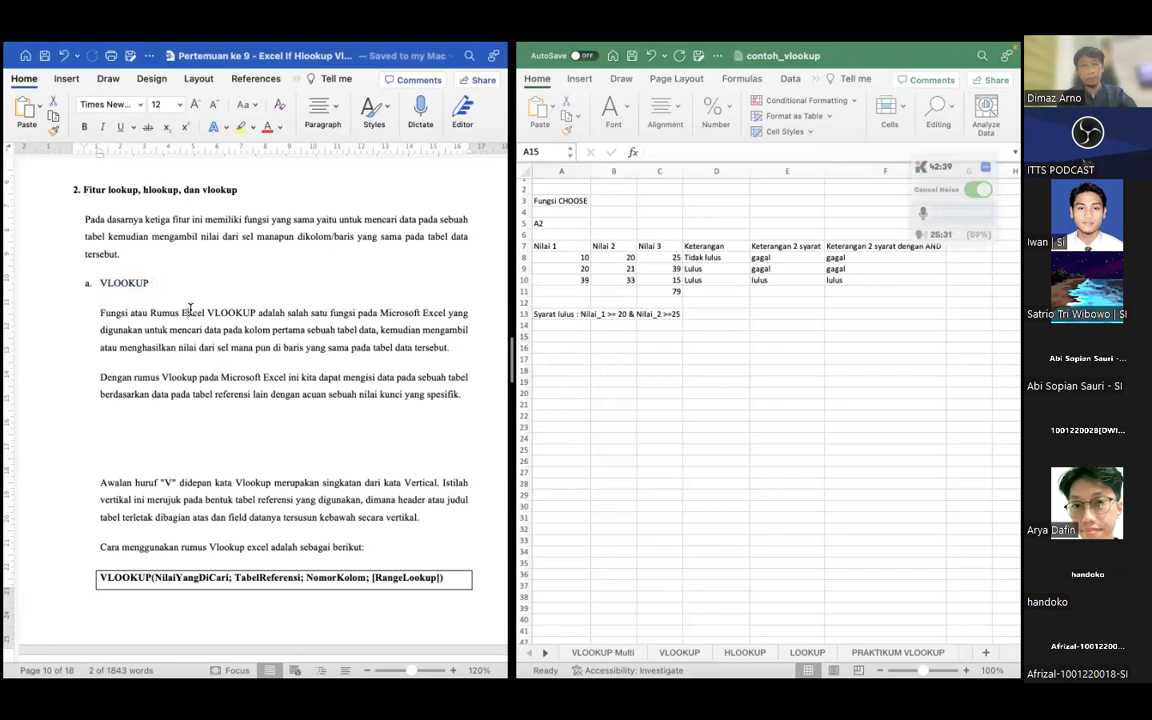
double_click(113, 313)
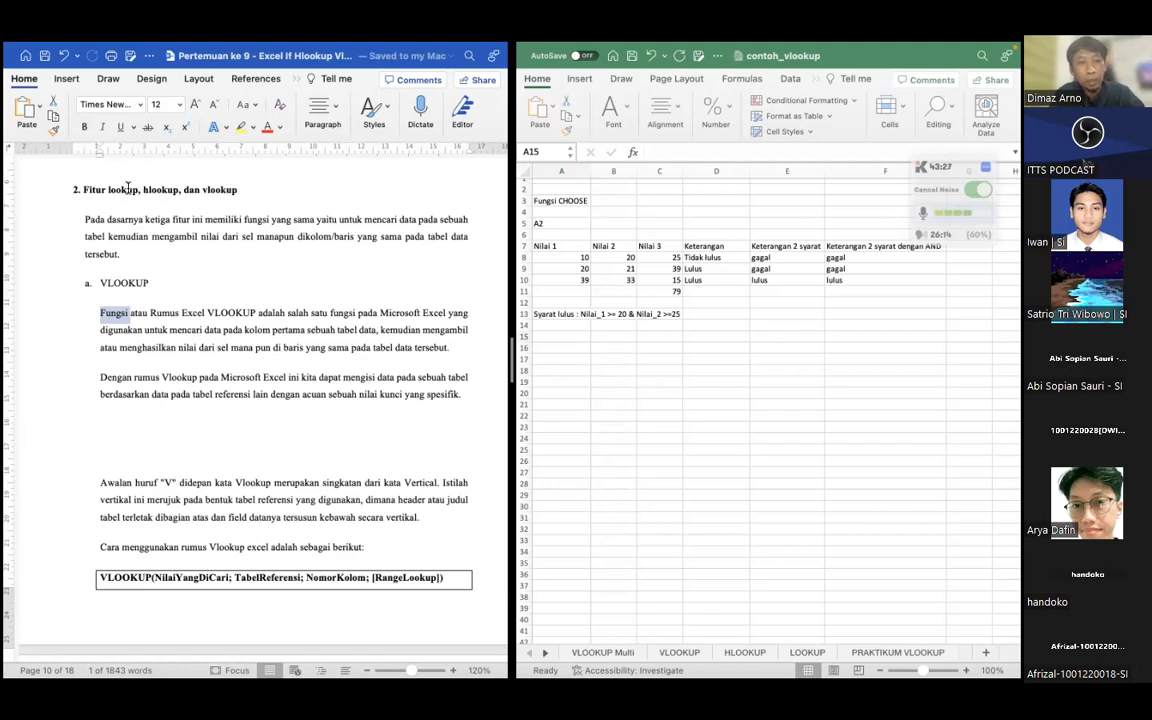
double_click(220, 189)
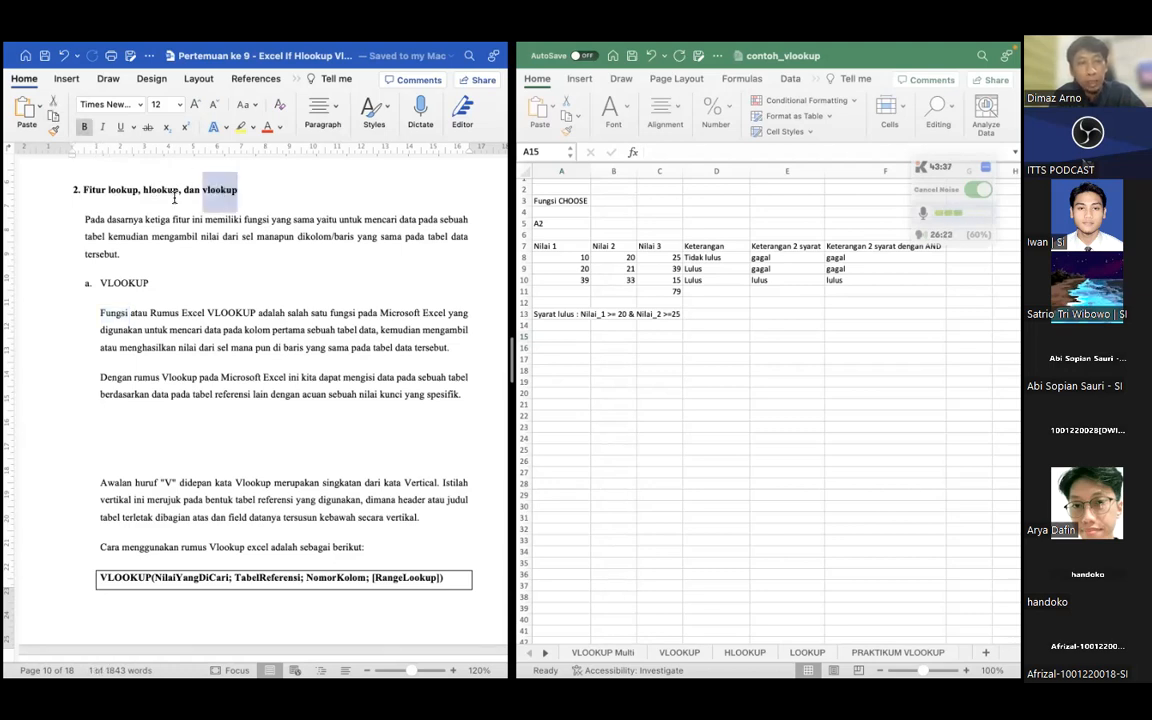
double_click(121, 190)
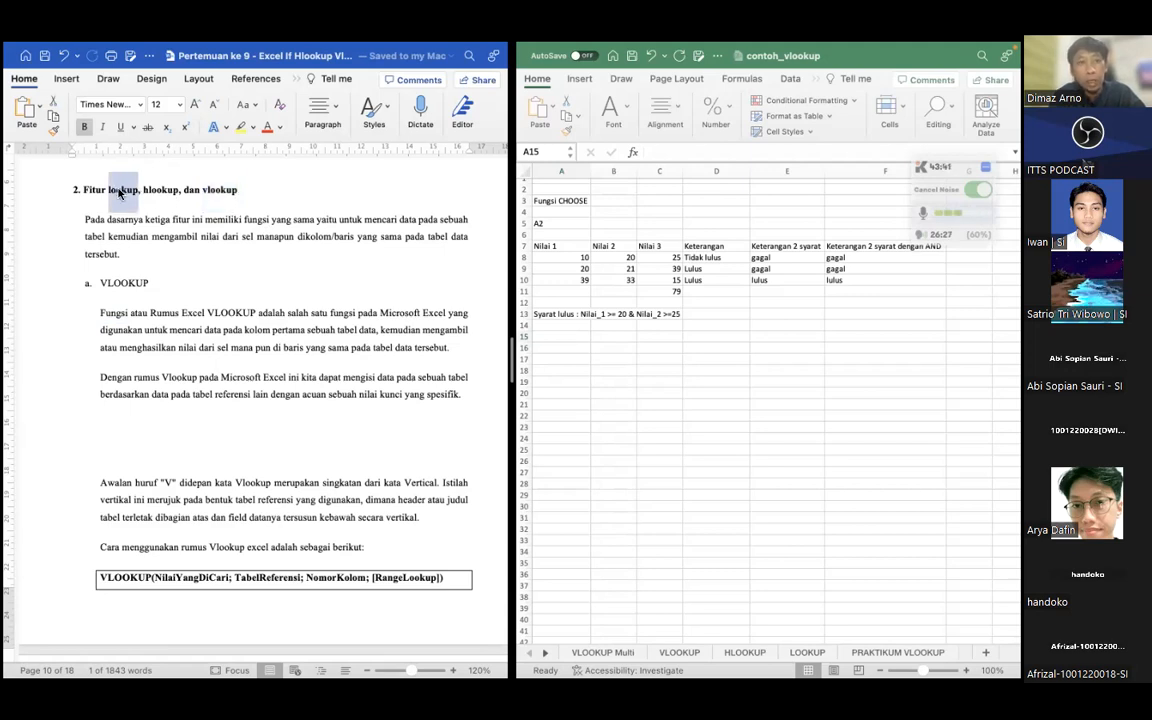
double_click(222, 190)
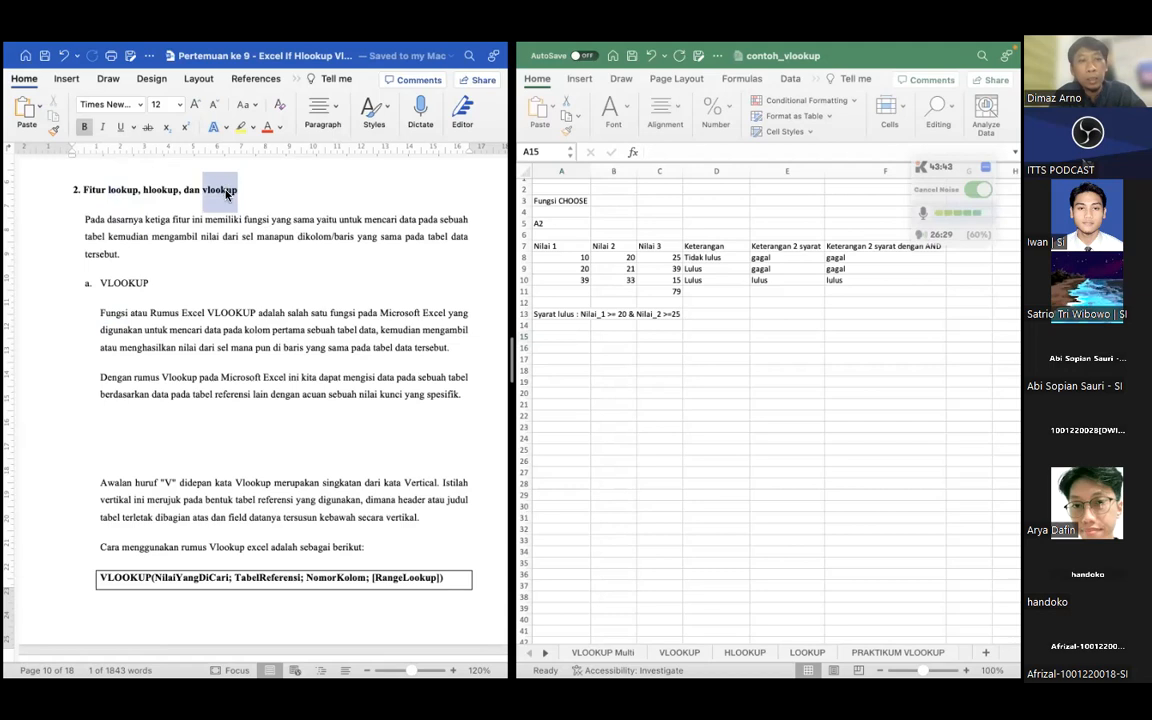
double_click(160, 191)
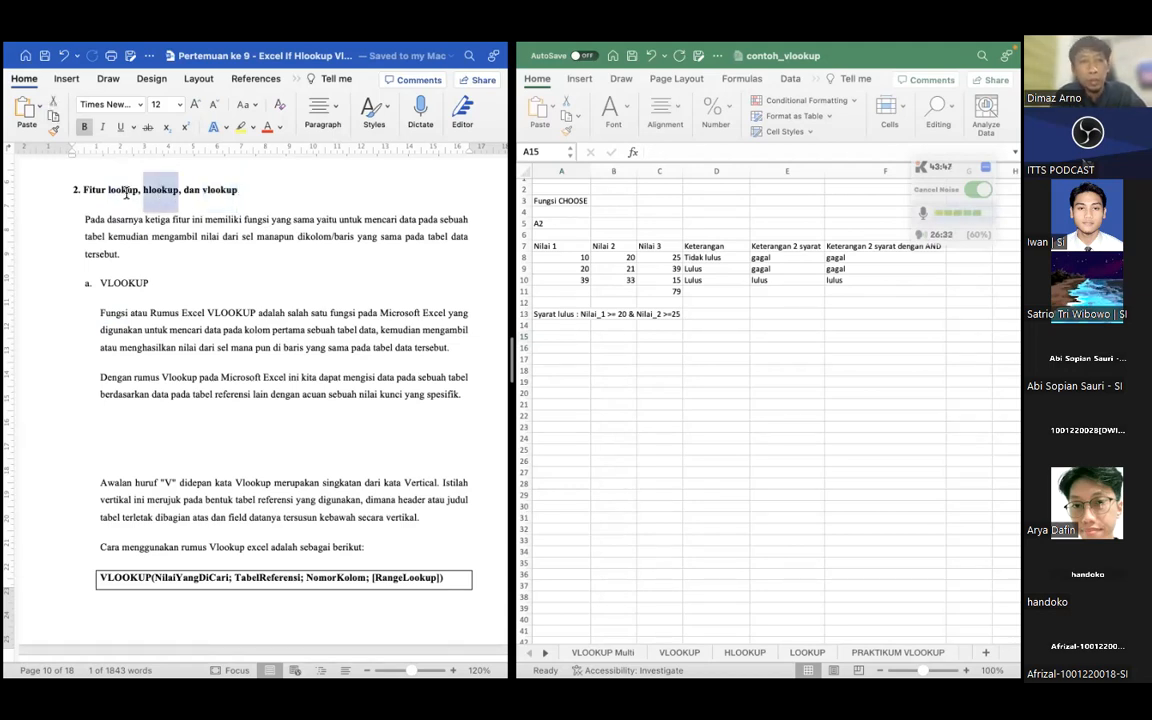
left_click(126, 192)
double_click(127, 192)
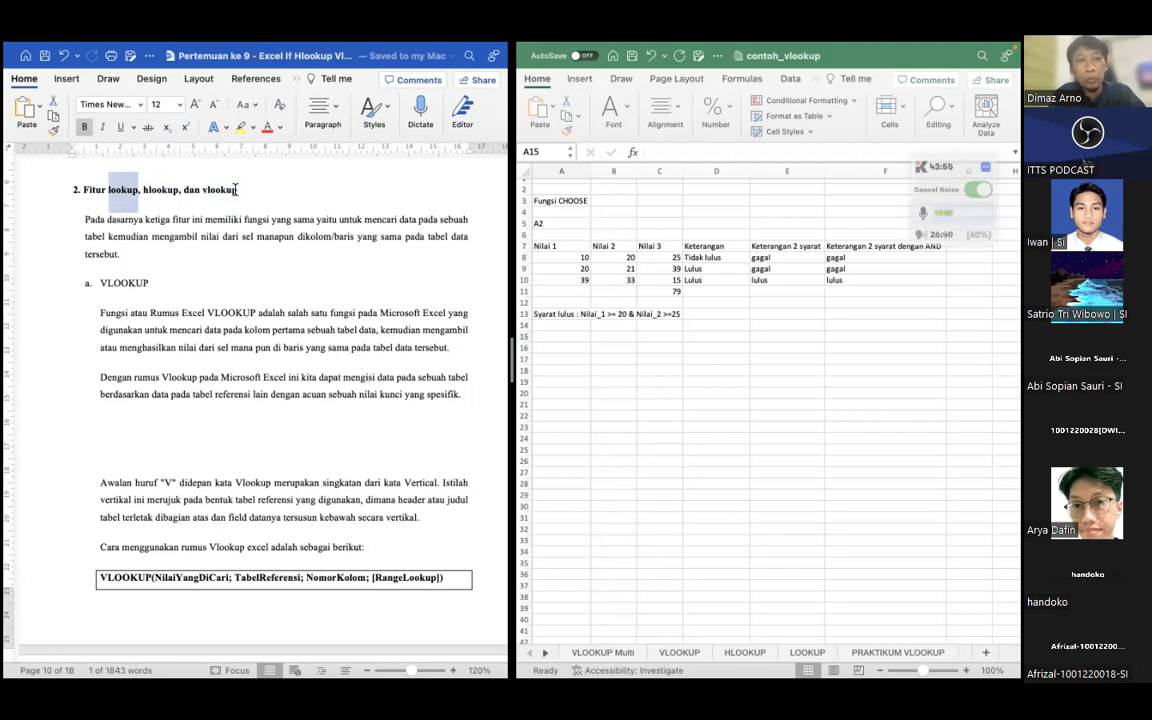
left_click(154, 336)
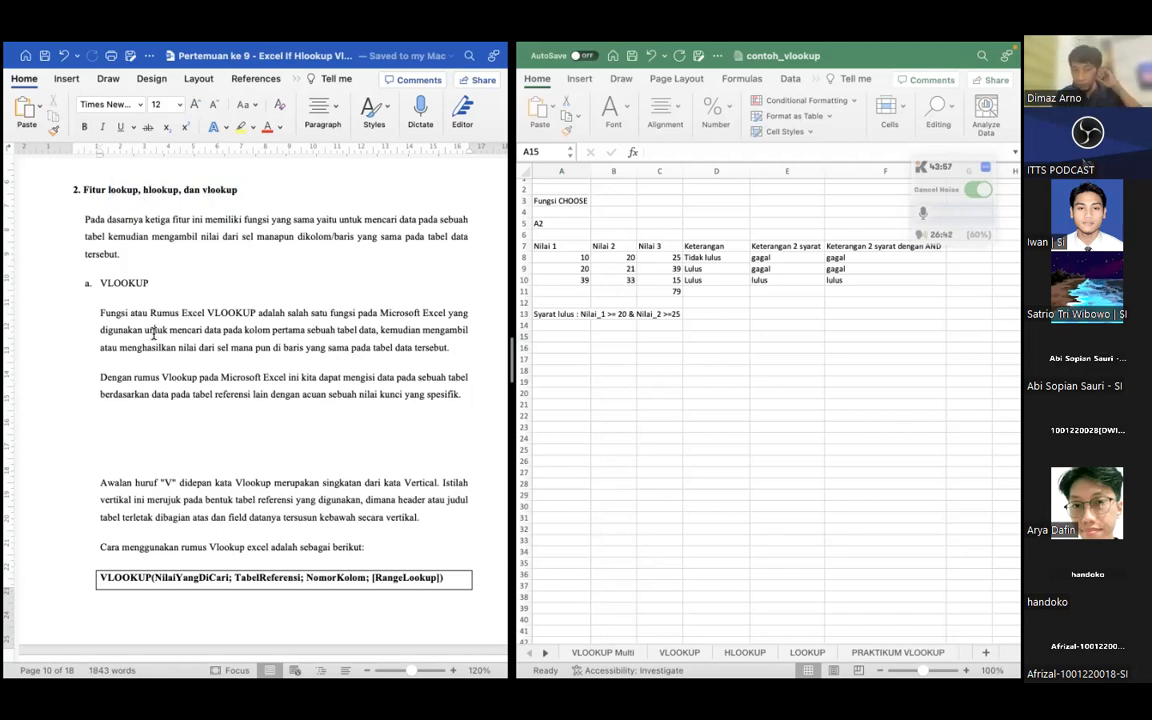
Delete the blank lines above the paragraph starting with "Awalan huruf V" in the VLOOKUP section
scroll(154, 336, "down", 2)
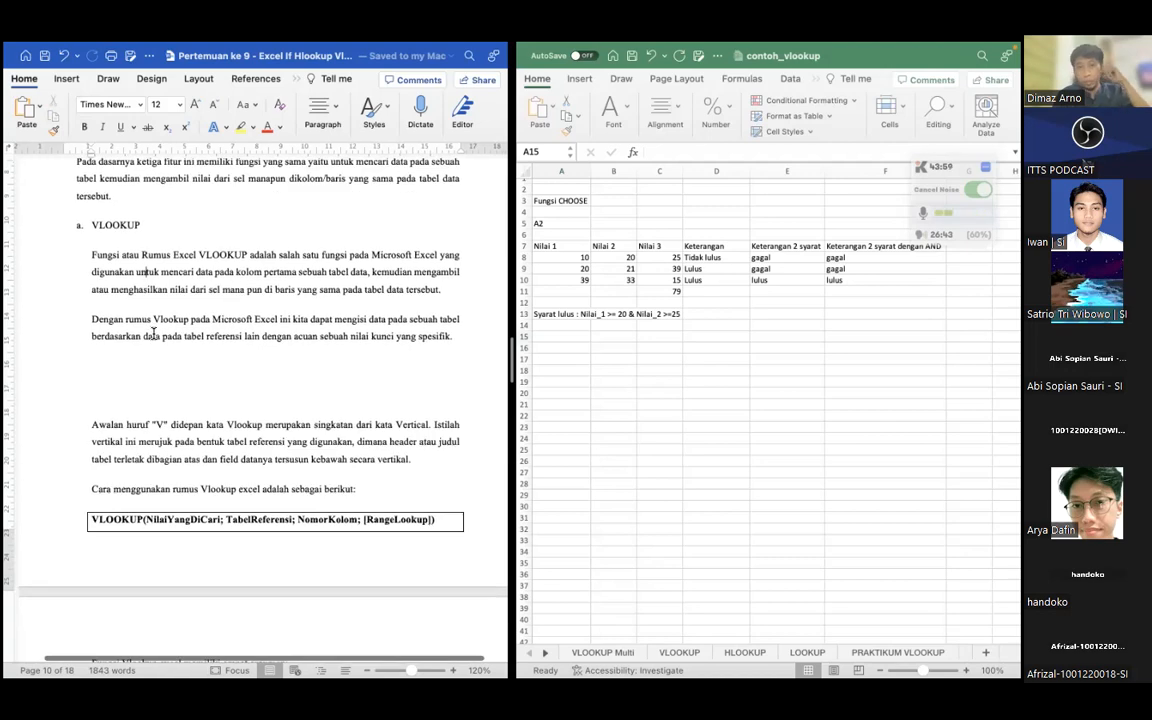
left_click(237, 393)
key("BackSpace")
key("BackSpace")
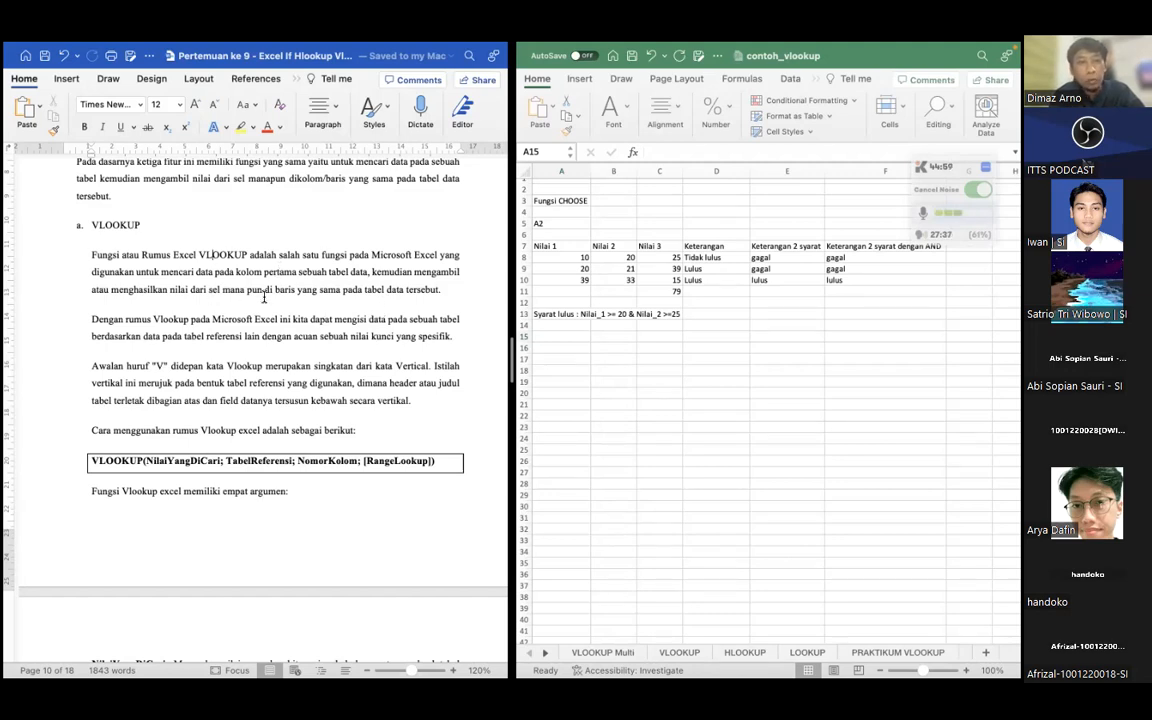
Examine the boxed VLOOKUP syntax in the lesson, highlighting its NomorKolom and RangeLookup arguments
scroll(263, 297, "down", 2)
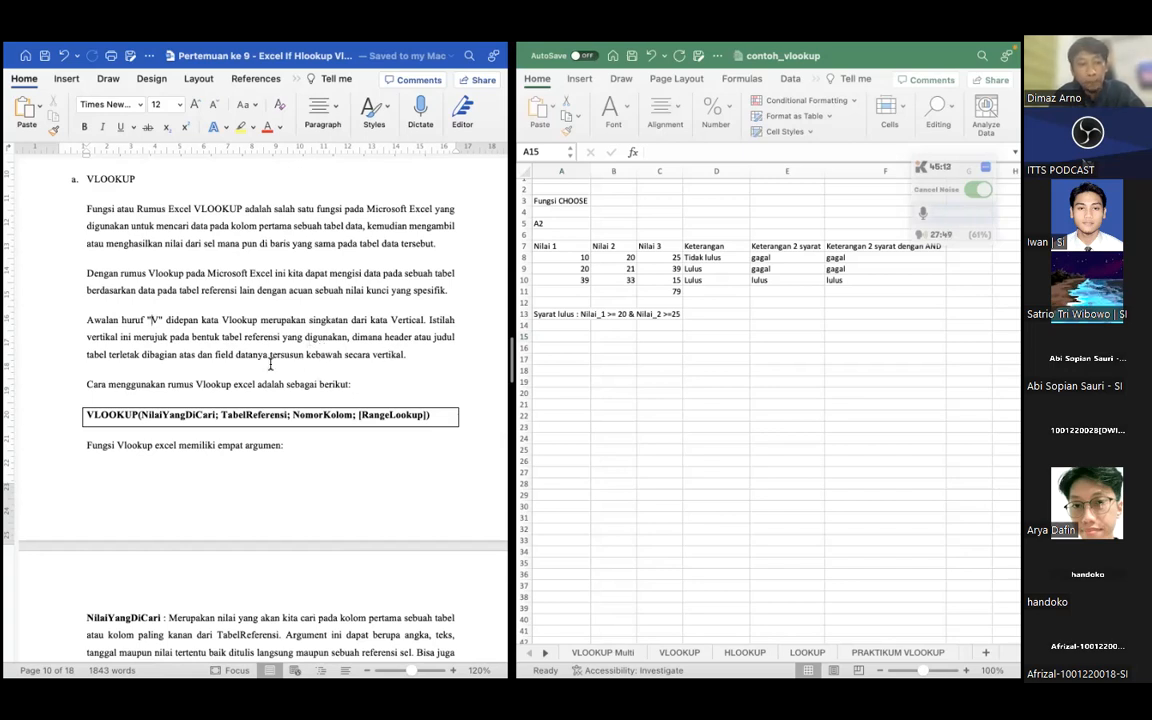
scroll(243, 328, "down", 3)
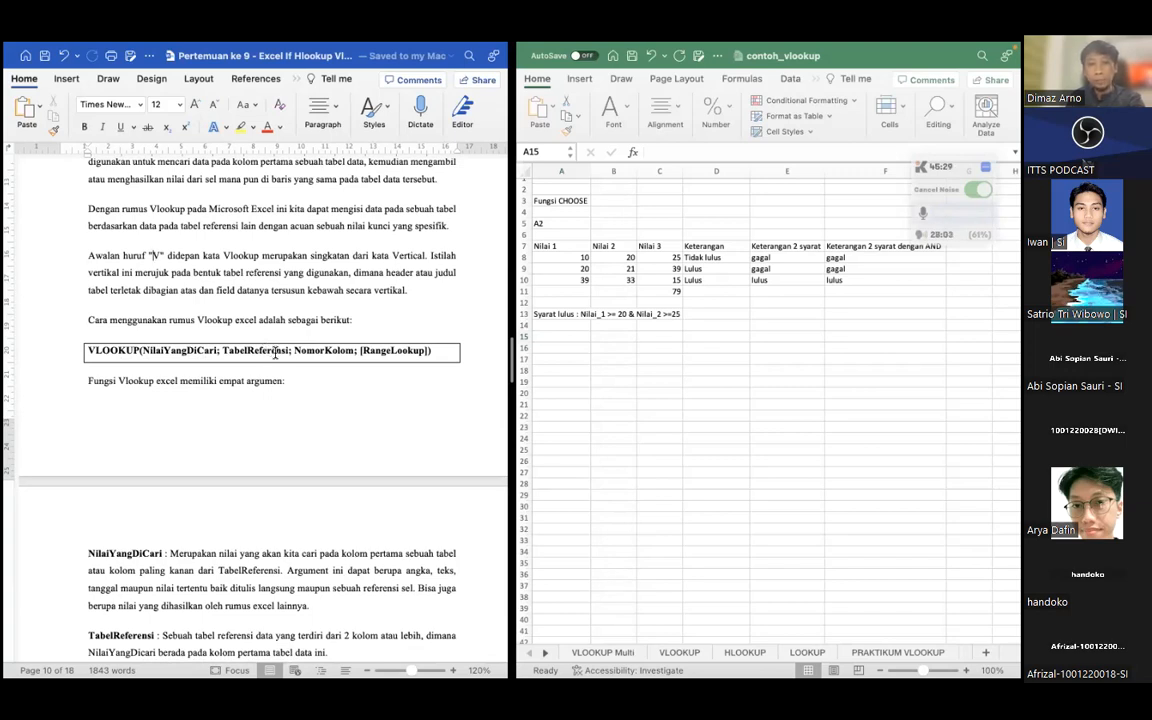
double_click(320, 352)
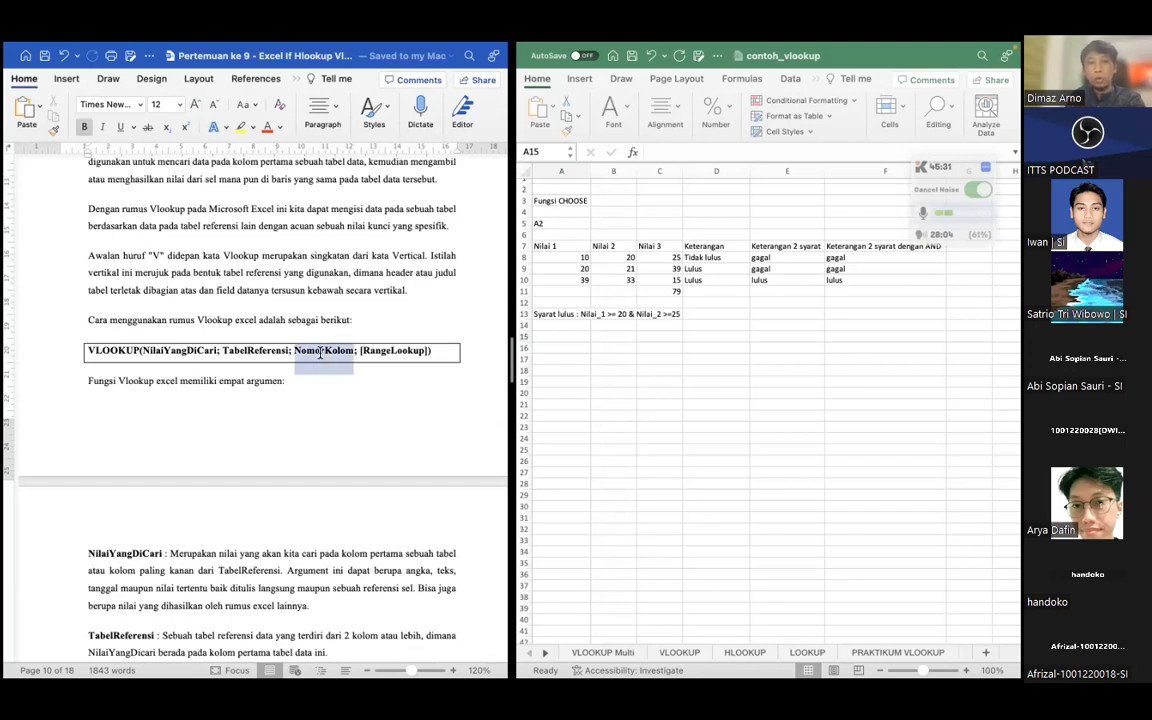
left_click(322, 356)
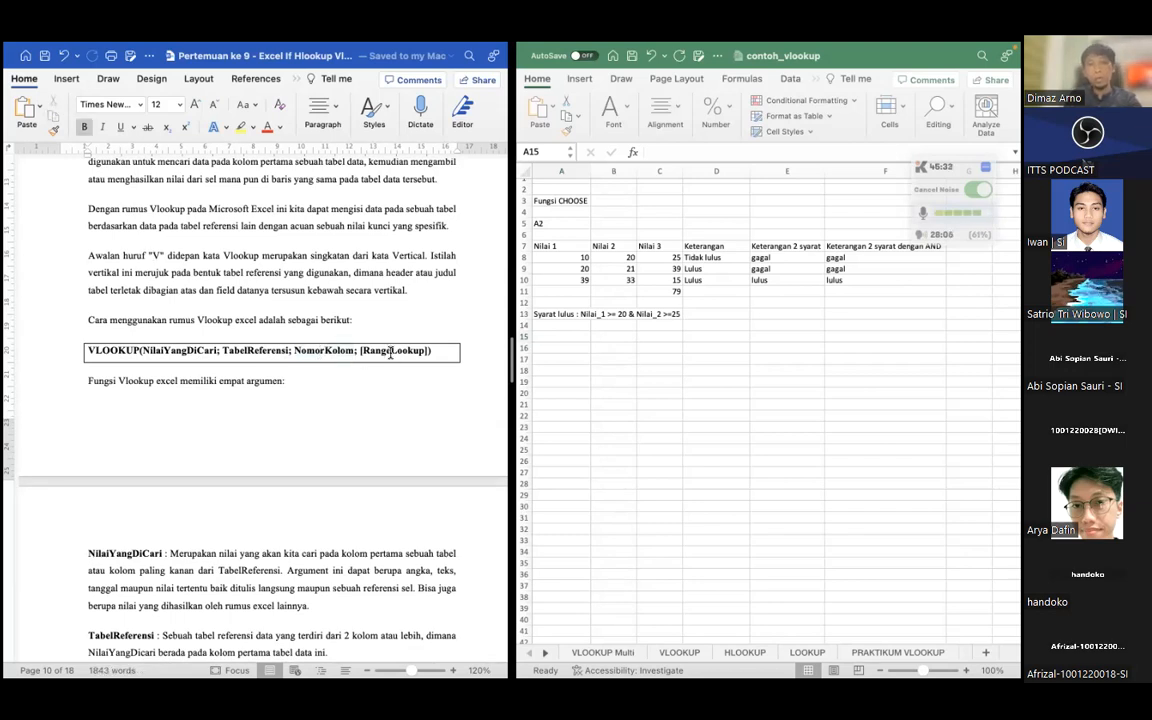
double_click(391, 355)
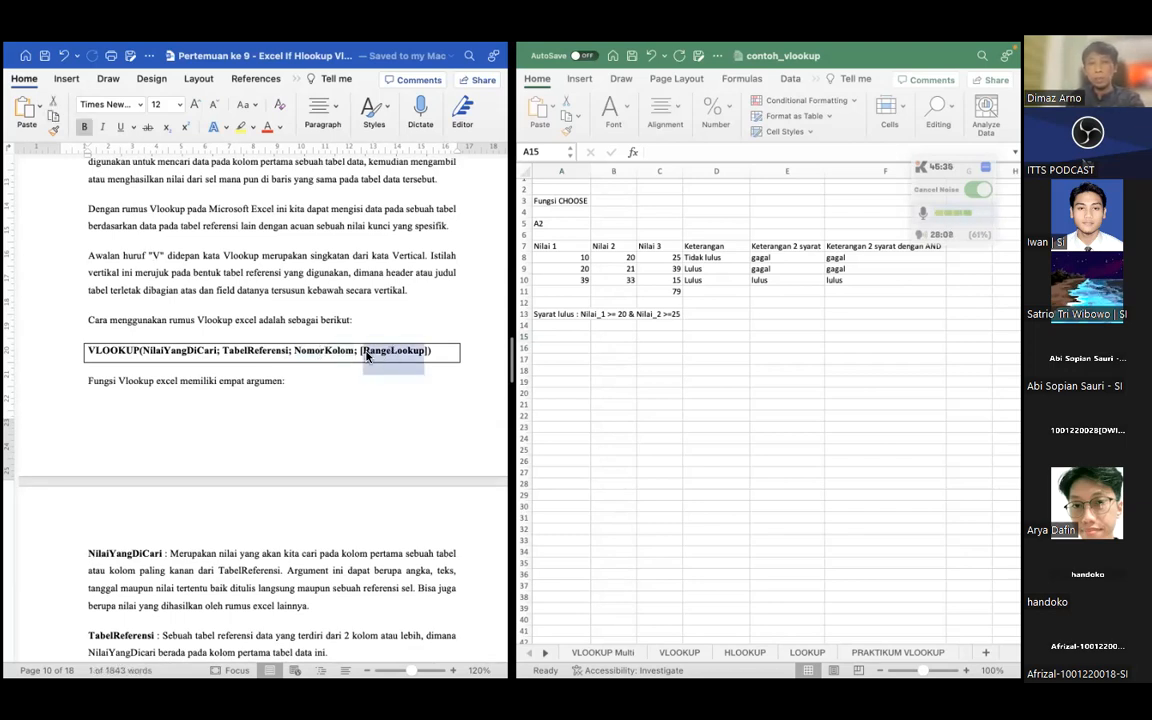
left_click(390, 352)
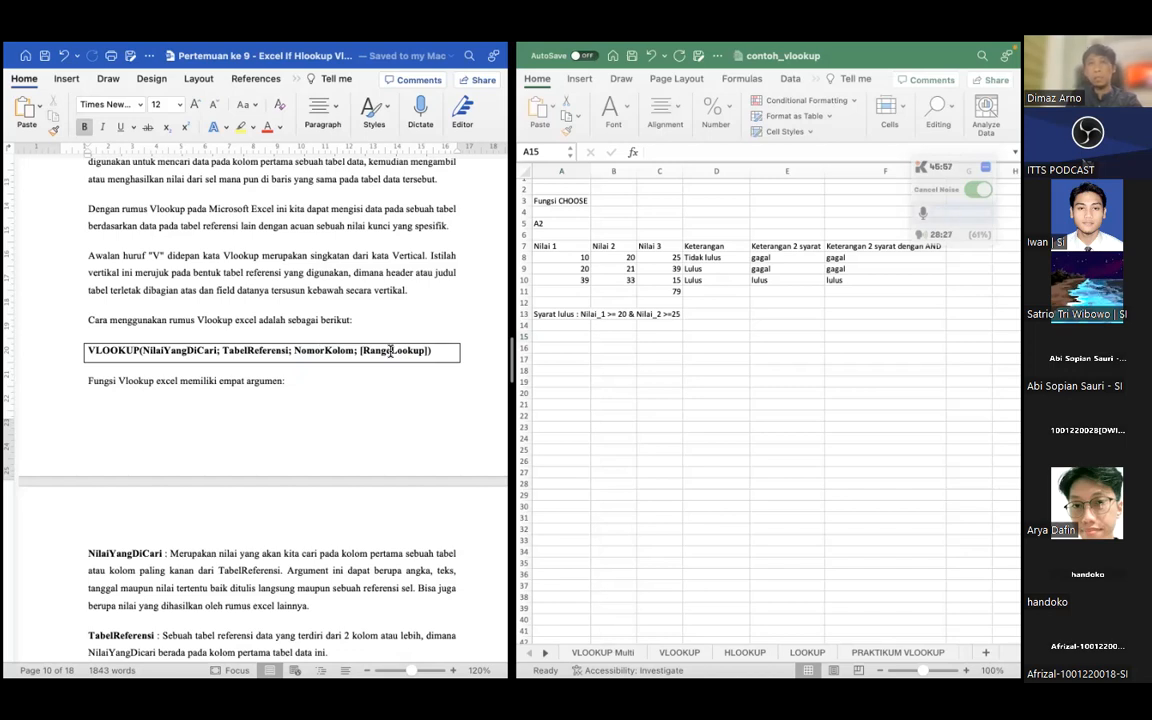
double_click(383, 351)
left_click(383, 352)
double_click(383, 352)
triple_click(383, 352)
double_click(383, 352)
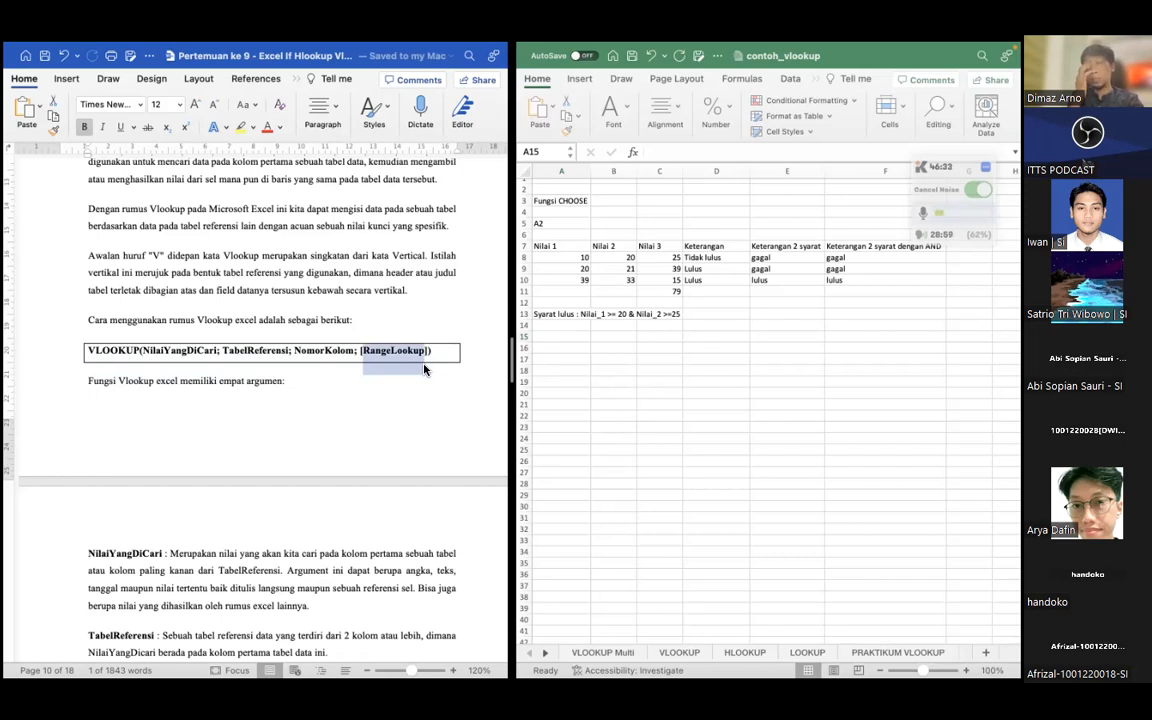
Read the definitions of the four VLOOKUP arguments and the TRUE and FALSE options, and view the example table
left_click(180, 418)
scroll(179, 421, "down", 1)
scroll(179, 421, "down", 5)
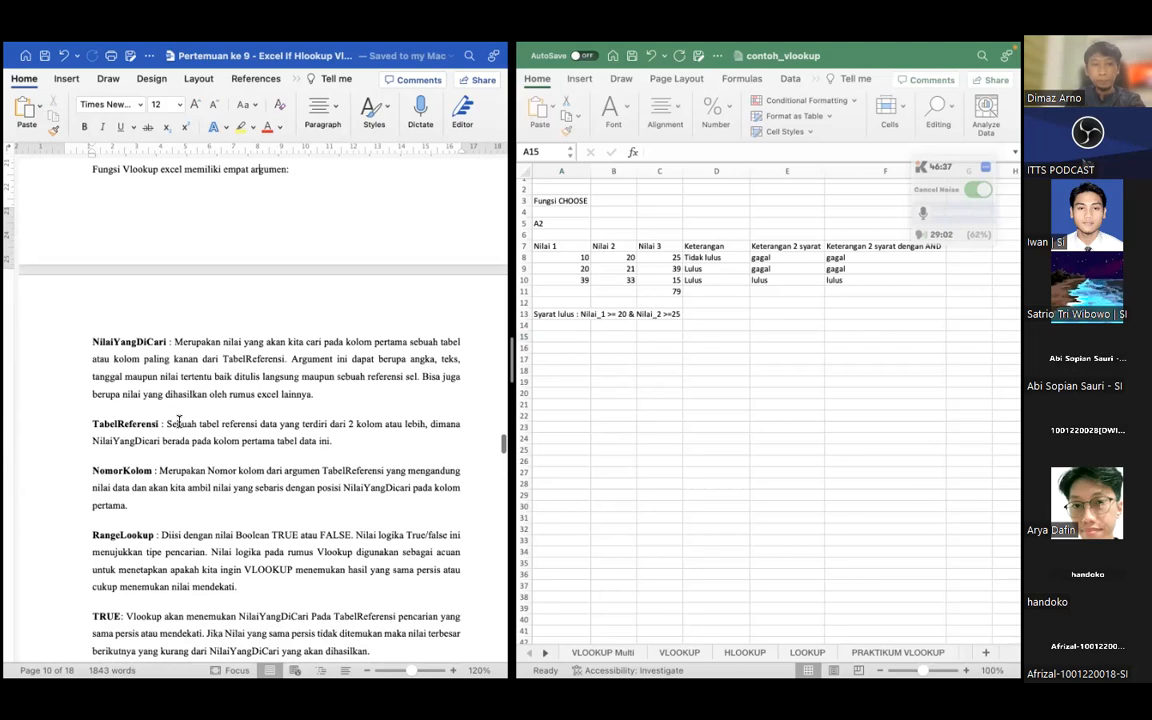
scroll(138, 342, "up", 1)
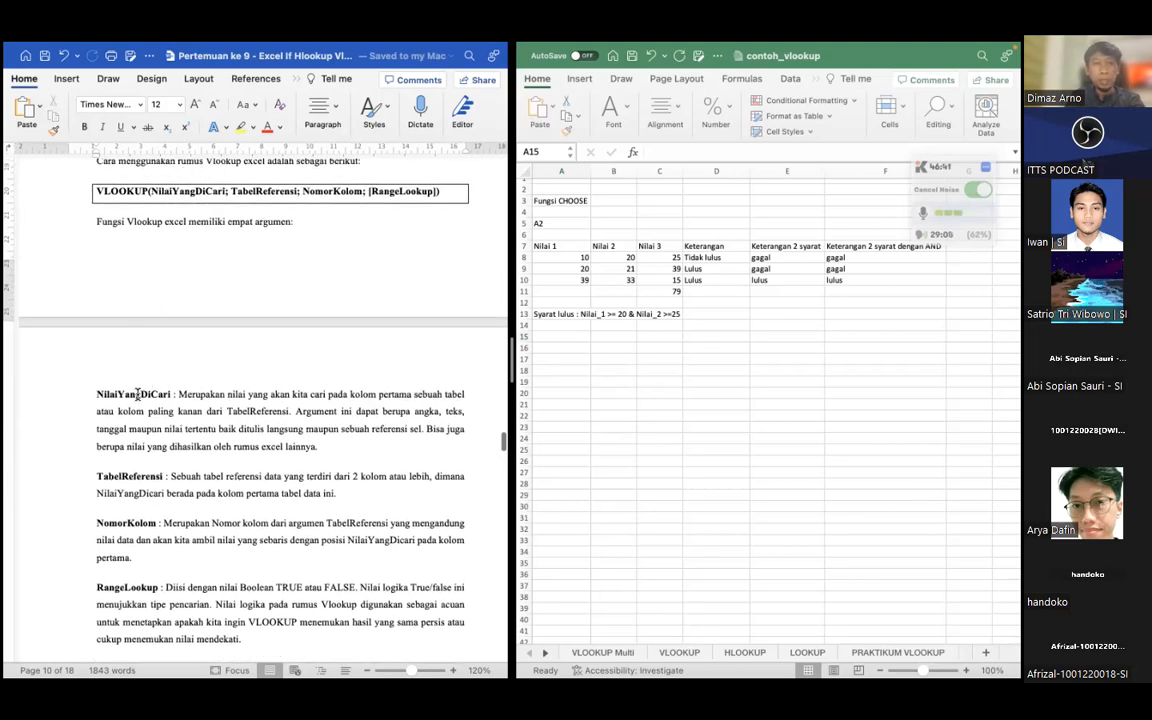
scroll(126, 356, "down", 3)
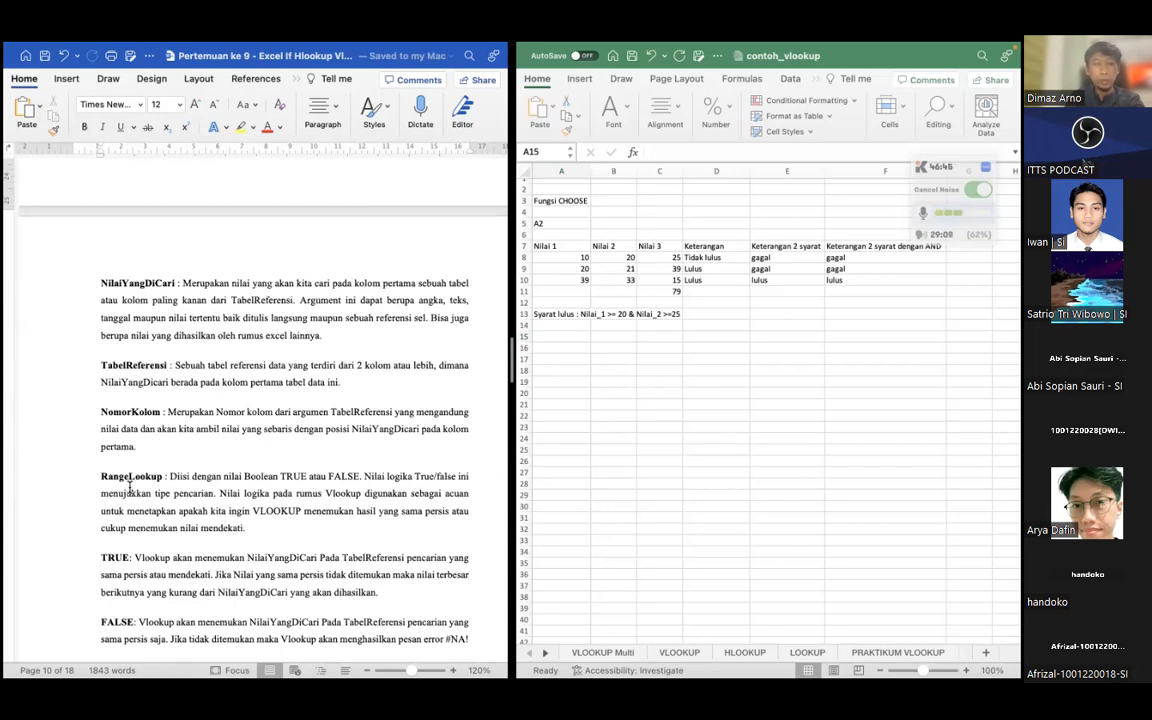
scroll(129, 485, "down", 12)
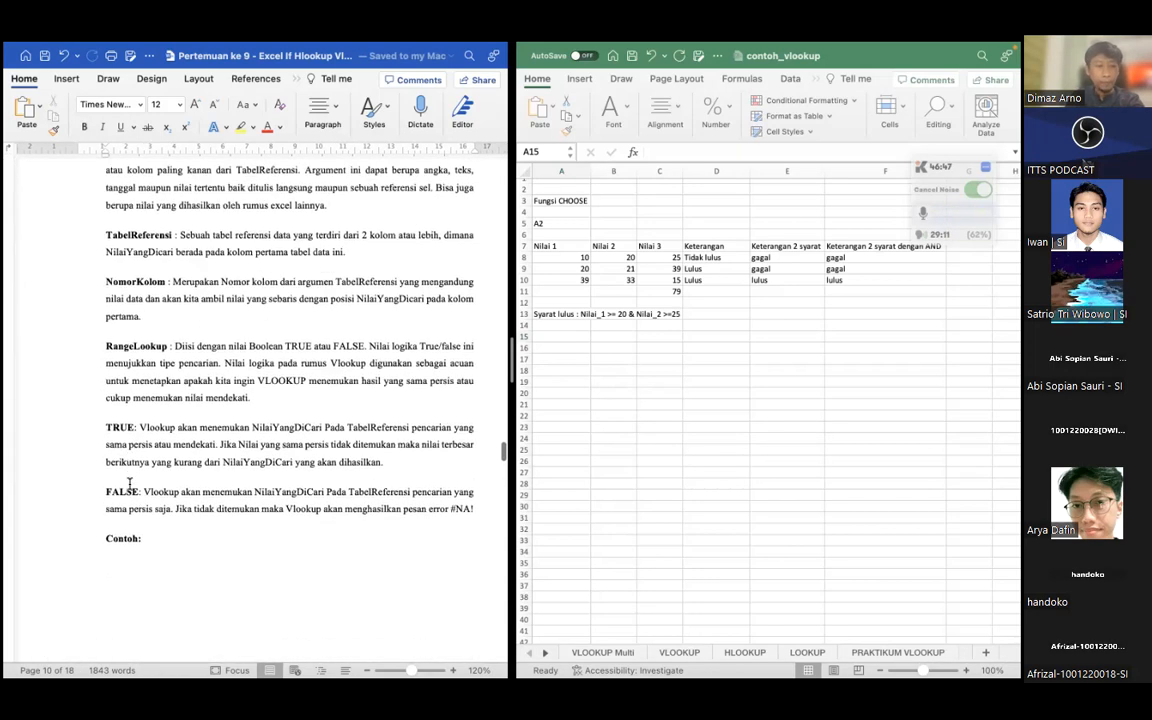
scroll(129, 485, "down", 8)
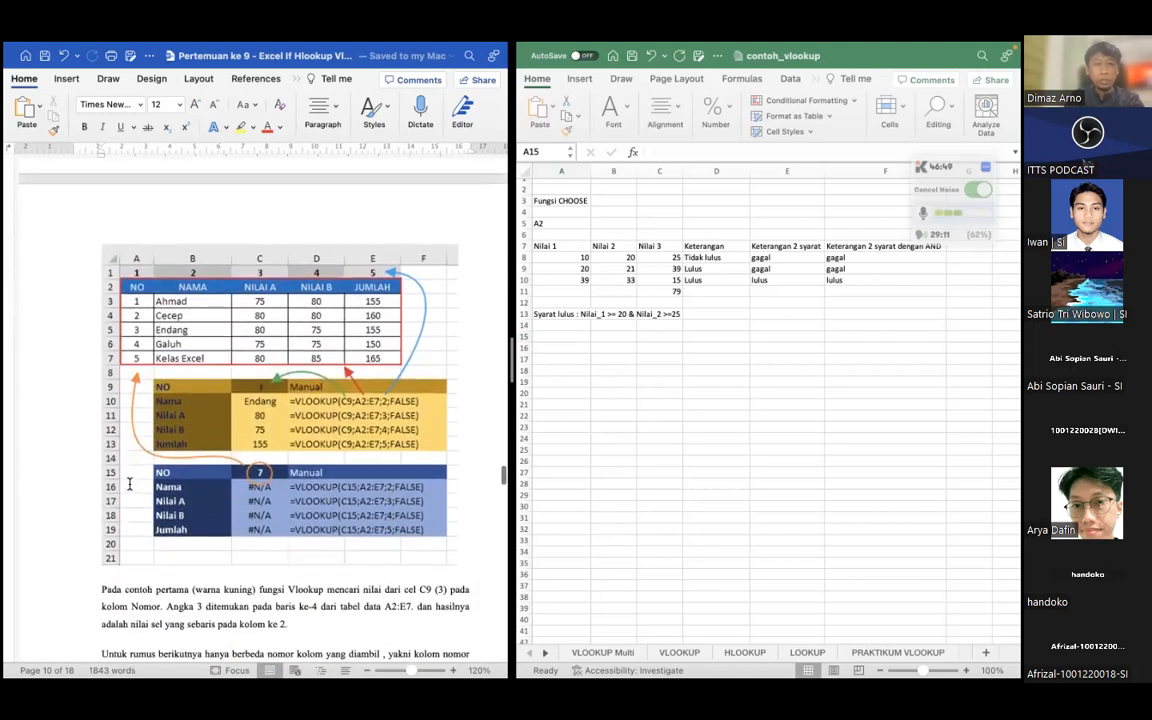
scroll(131, 487, "up", 1)
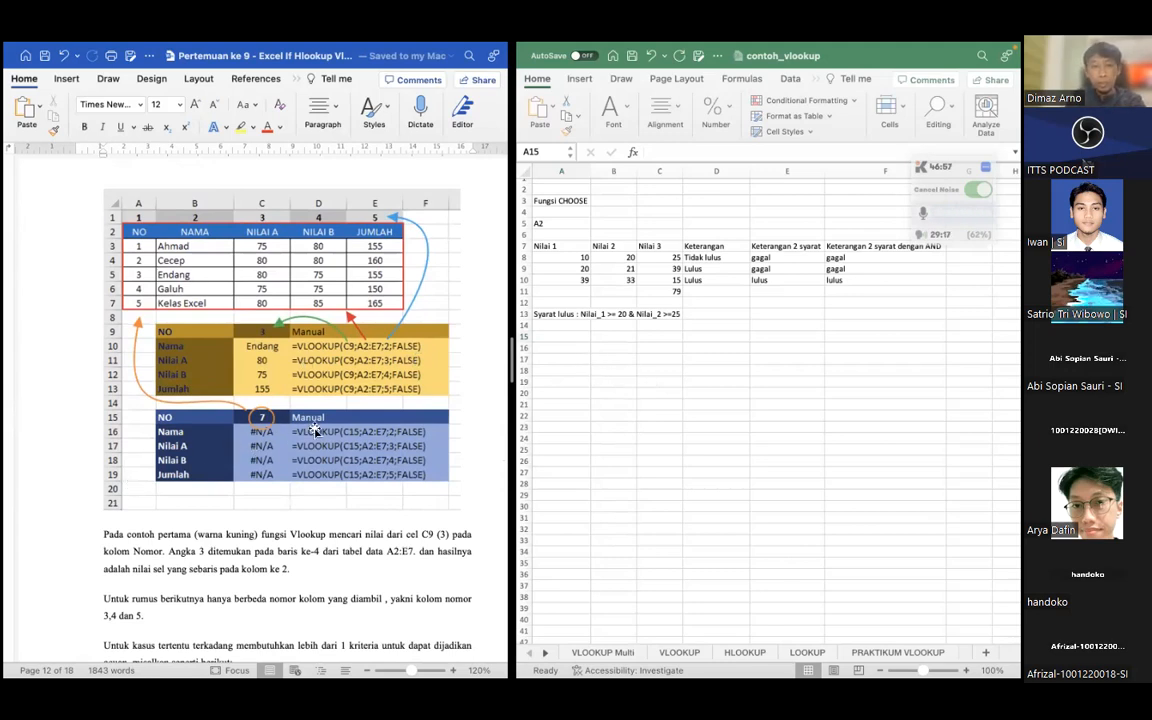
scroll(314, 430, "down", 3)
scroll(314, 430, "up", 2)
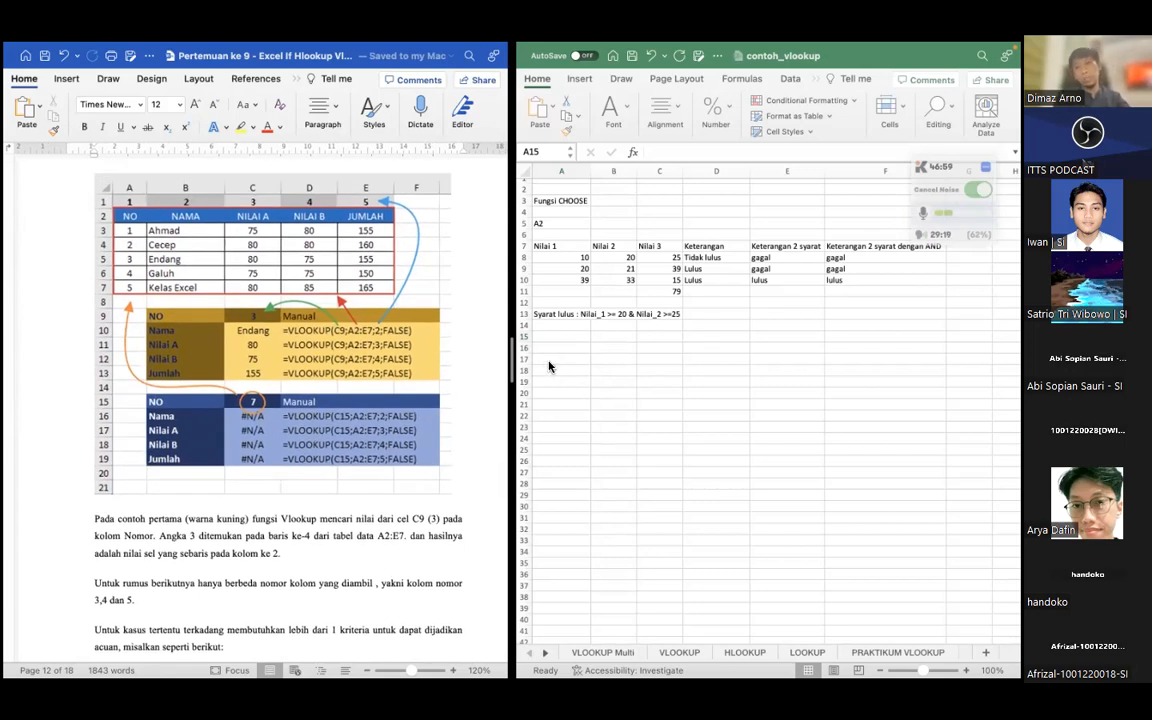
Switch to the contoh_vlookup workbook and clear the earlier logic-function examples in A2:F13
left_click(633, 538)
left_click(576, 369)
left_click(562, 337)
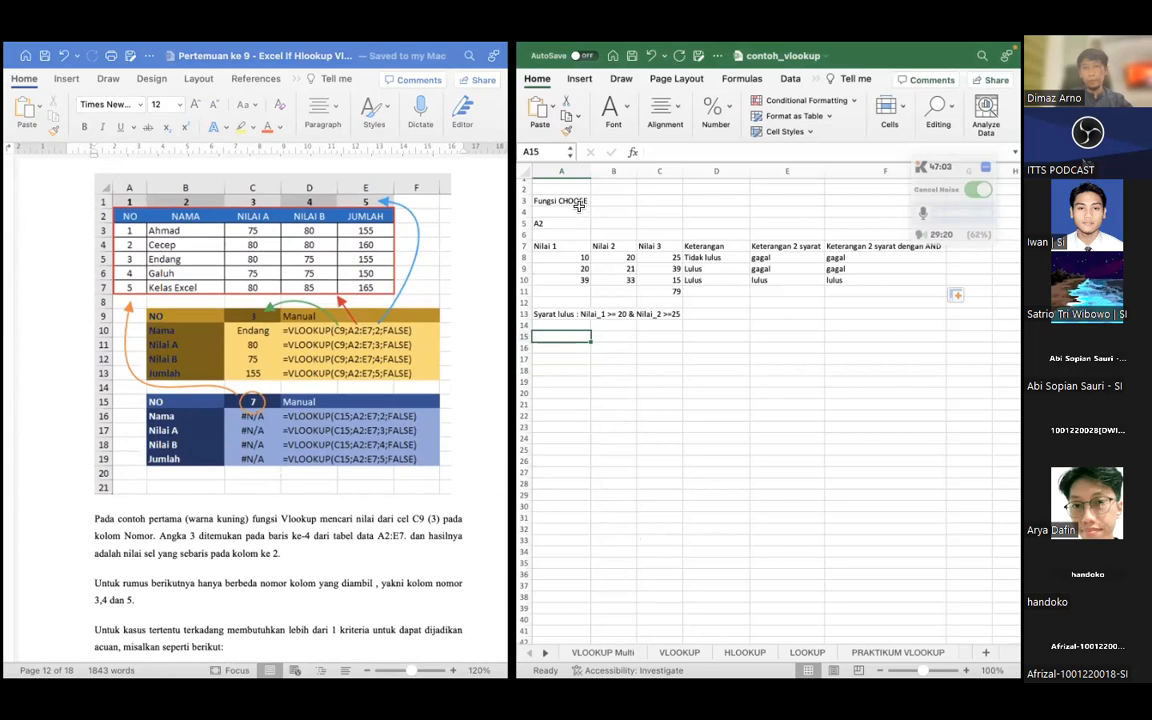
left_click_drag(564, 188, 862, 316)
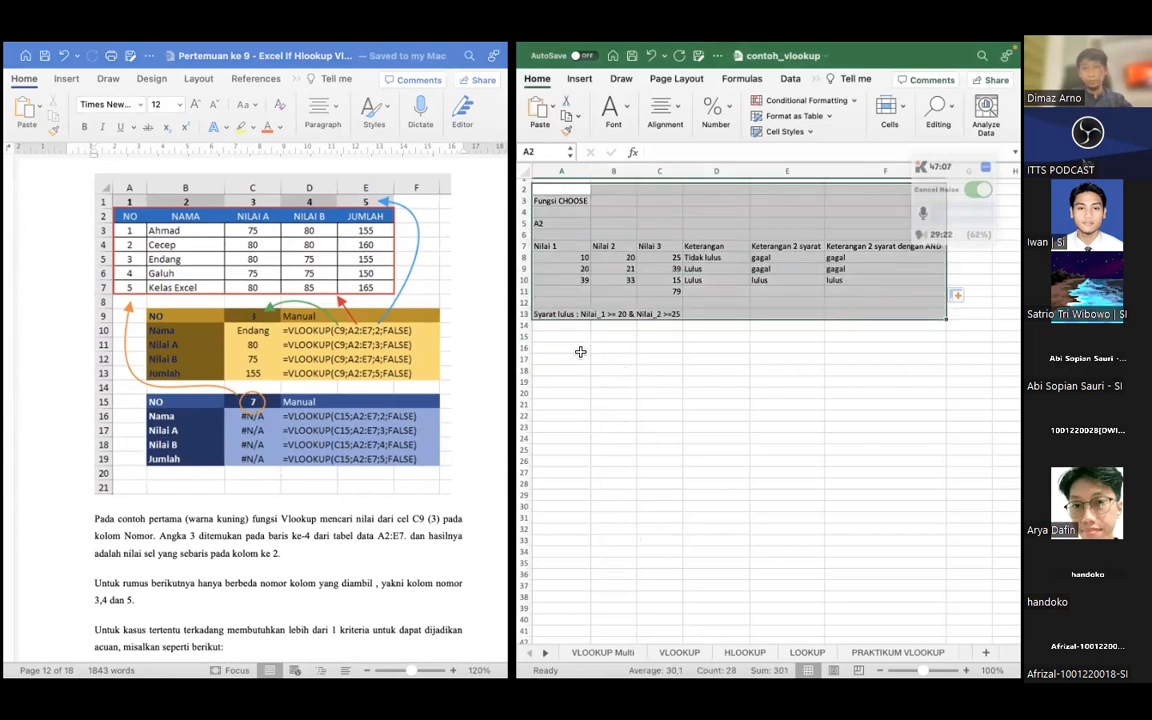
key("Delete")
Enter the headers NO, NAMA and NILAI in cells A1 to C1
left_click(614, 245)
left_click(550, 200)
scroll(552, 204, "up", 2)
left_click(556, 187)
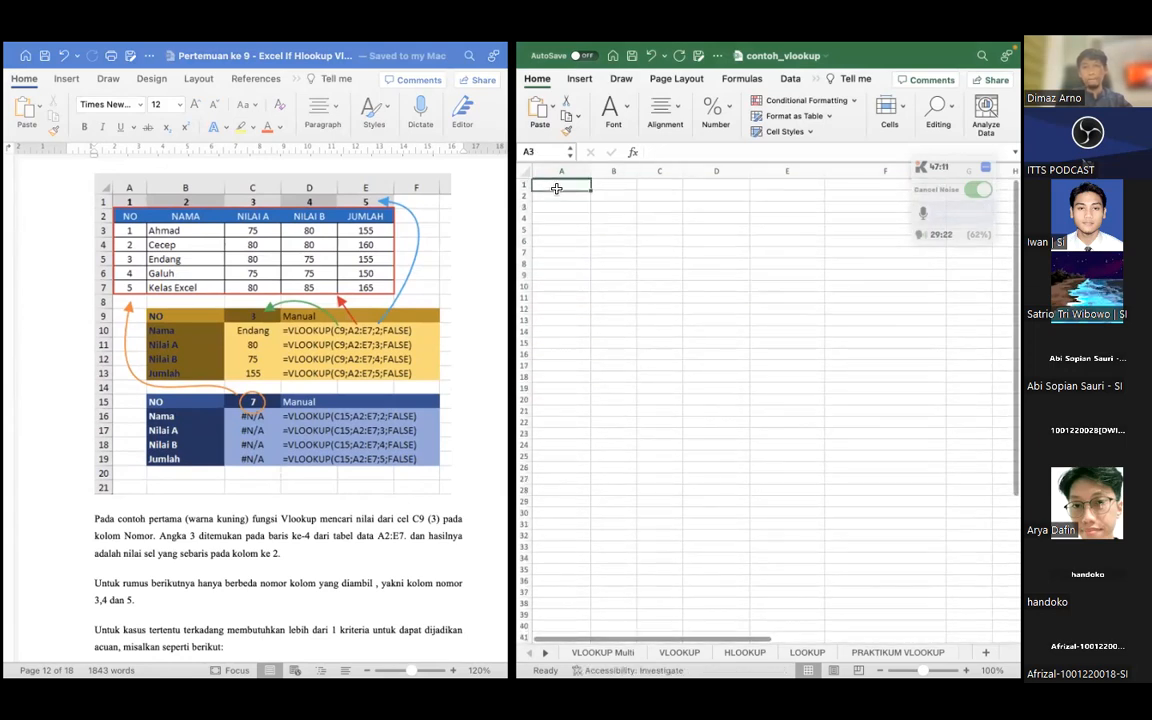
type("NO")
key("Tab")
type("NAMA")
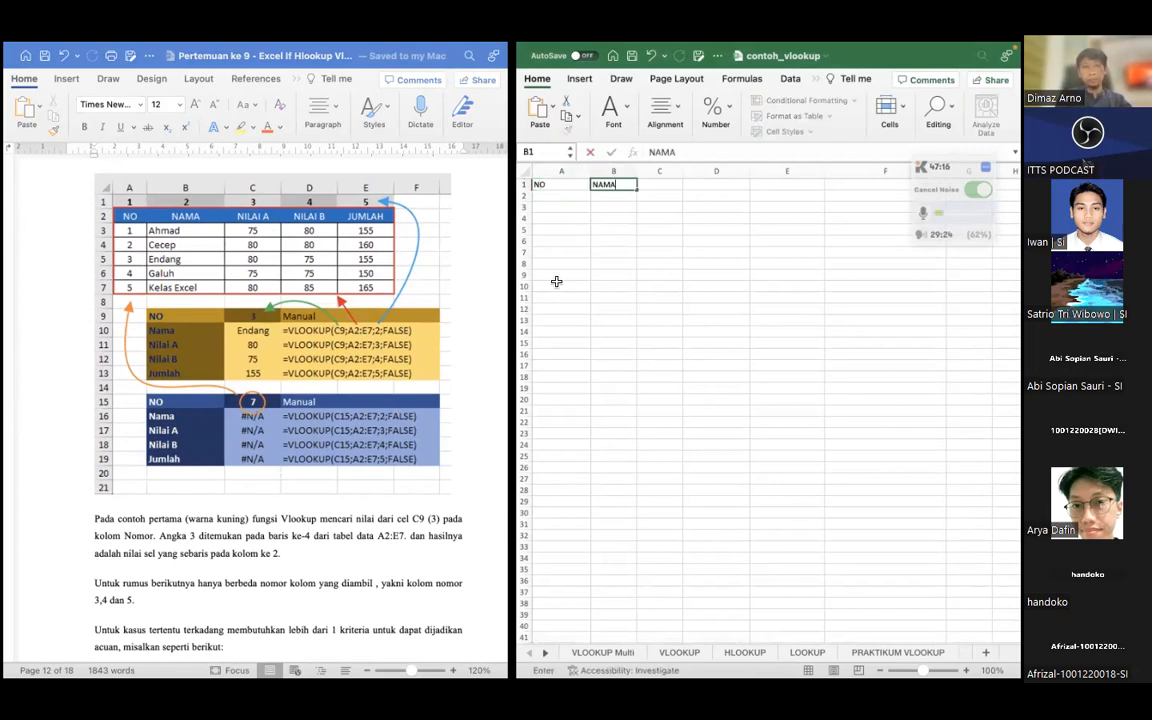
key("Tab")
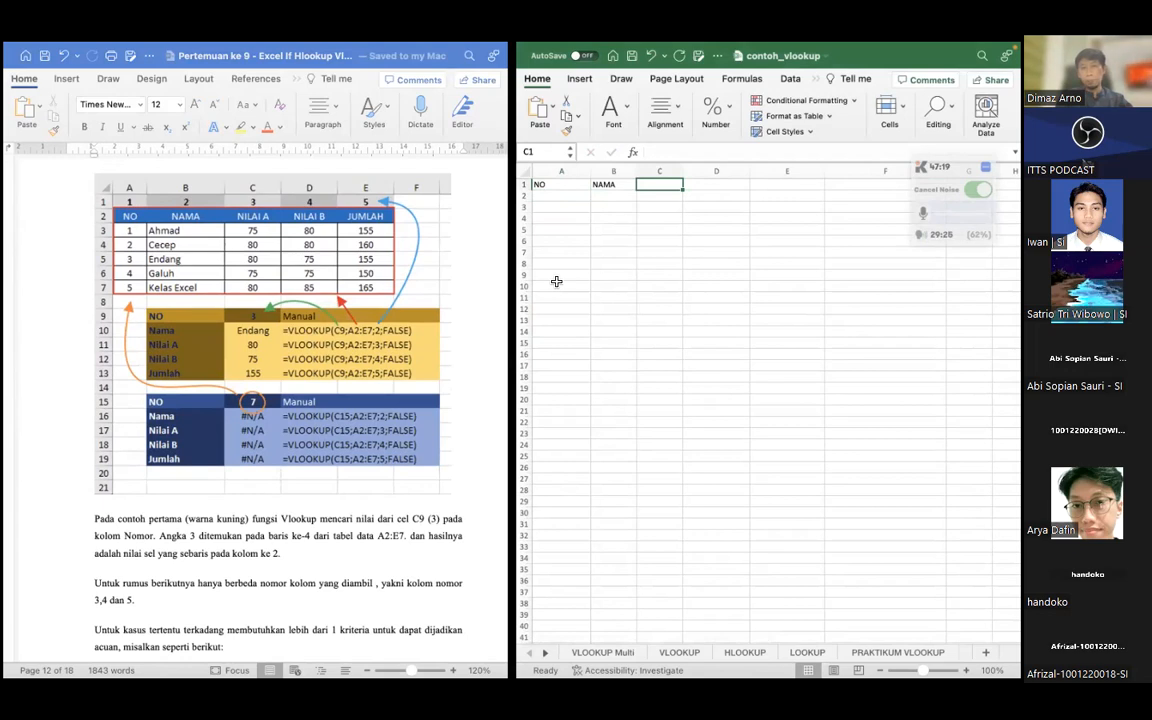
type("NILAI")
key("Return")
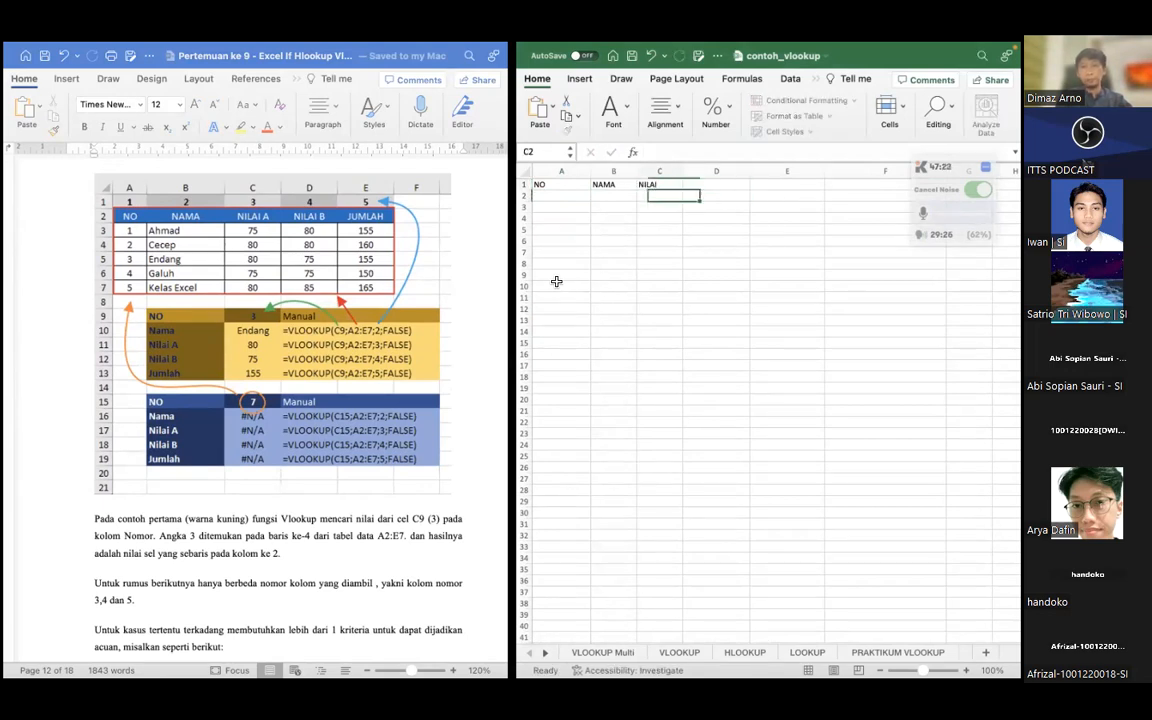
Number the rows 1 to 5 in the NO column, cells A2 to A6
type("1")
key("Return")
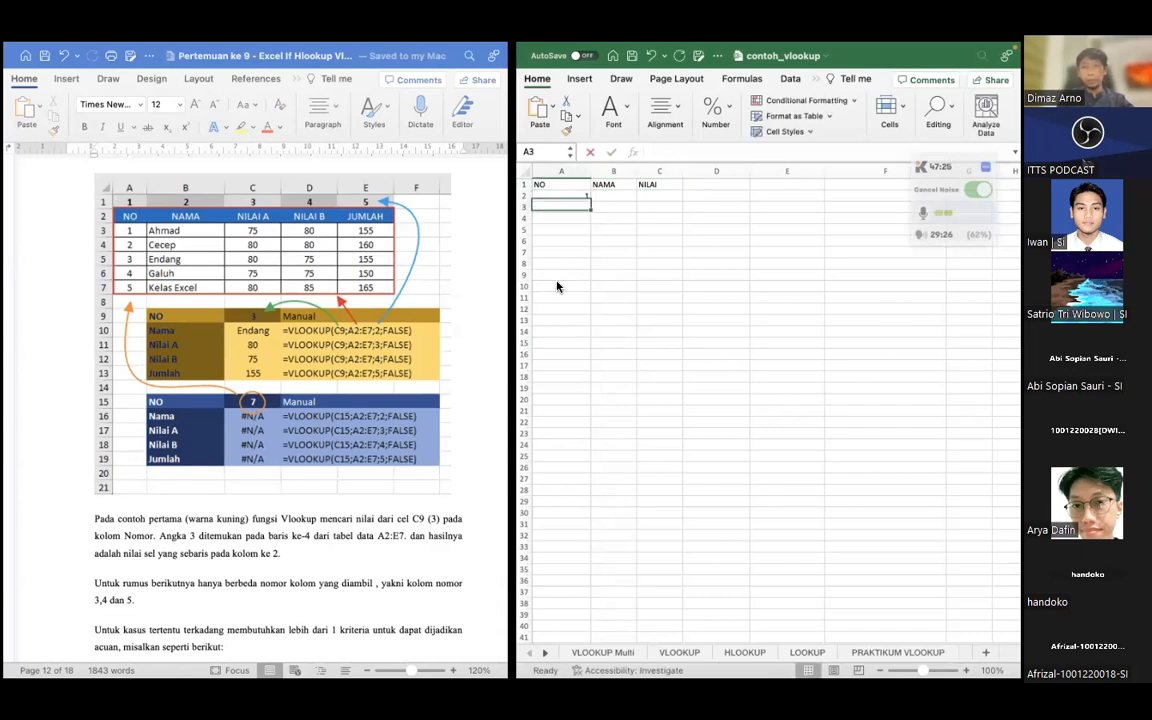
type("2")
key("Return")
type("3")
key("Return")
type("4")
key("Return")
type("5")
key("Right")
Enter five sample first names, in alphabetical order, in the NAMA column, cells B2 to B6
key("Up")
key("Up")
key("Up")
key("Up")
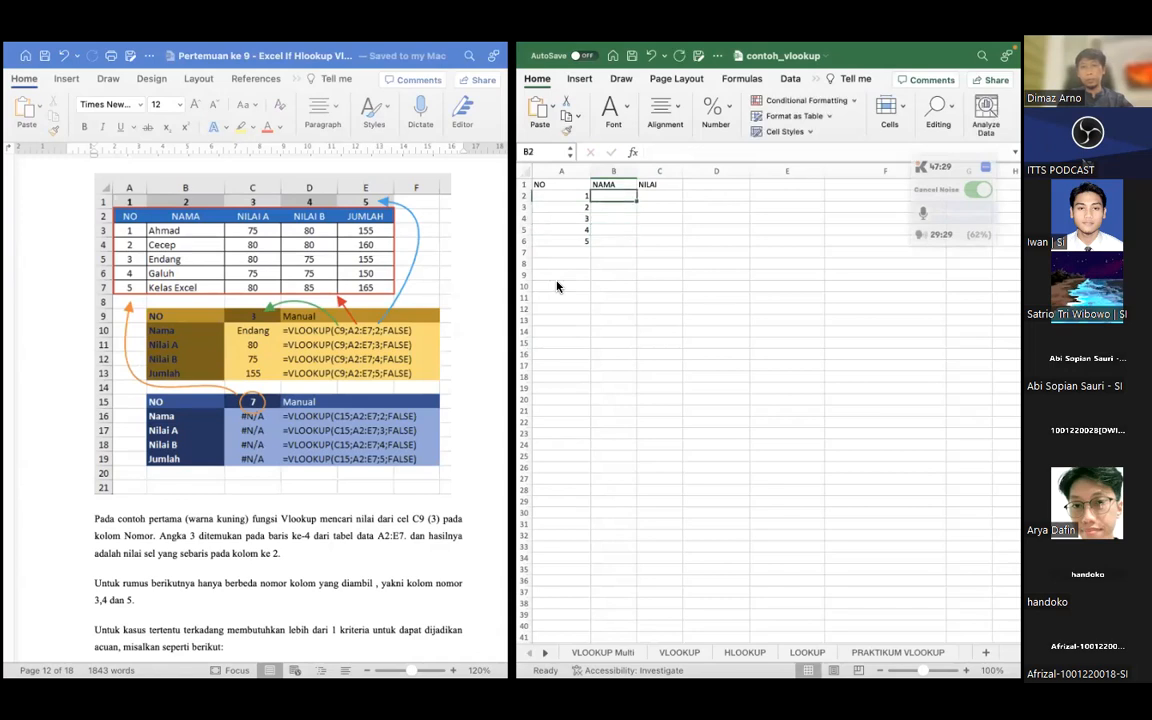
type("A")
key("Return")
key("Up")
type("Adi")
key("Return")
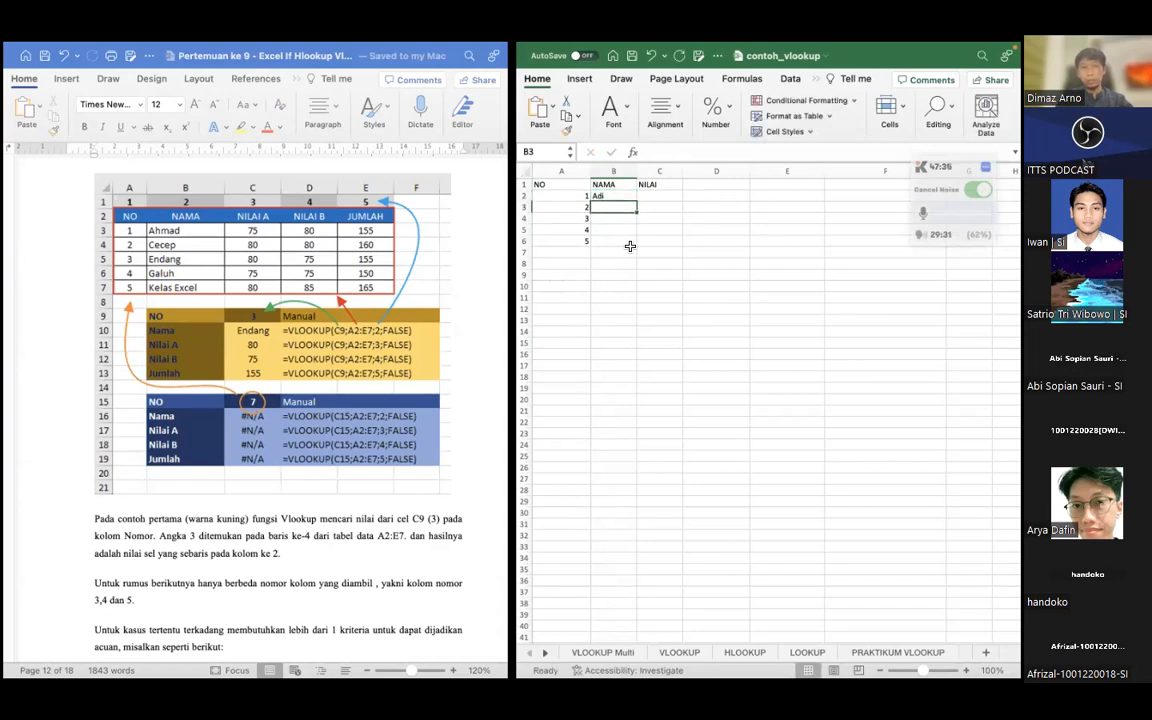
type("Bambang")
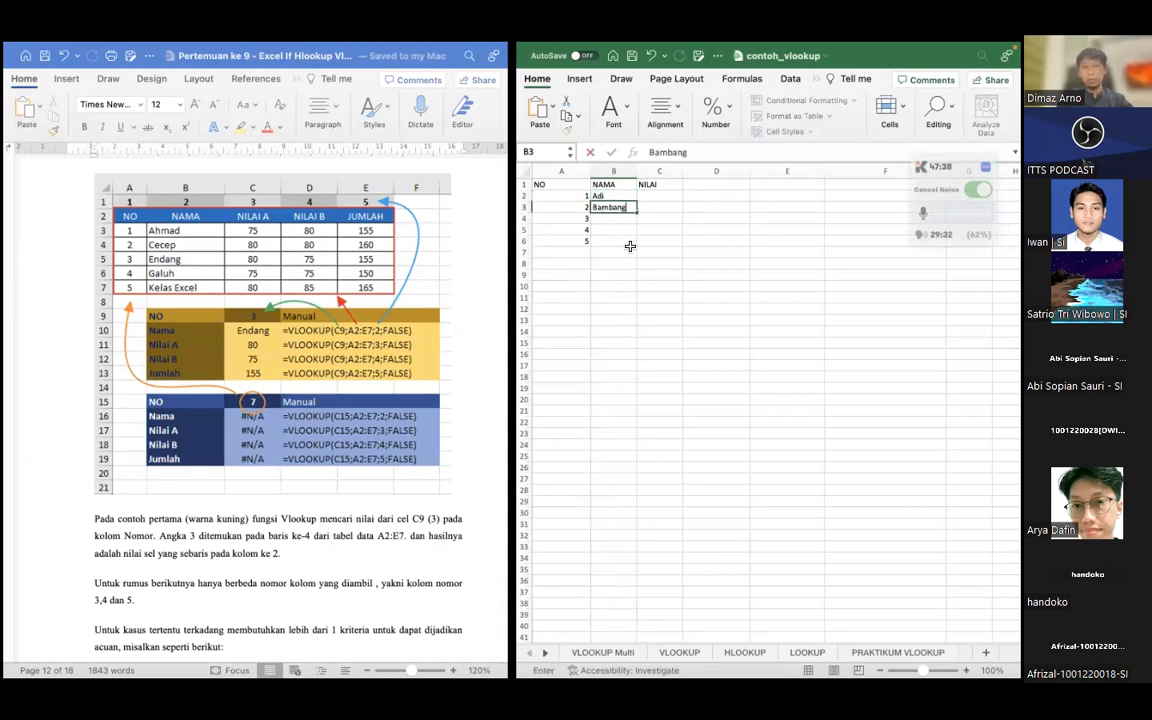
key("Return")
type("C")
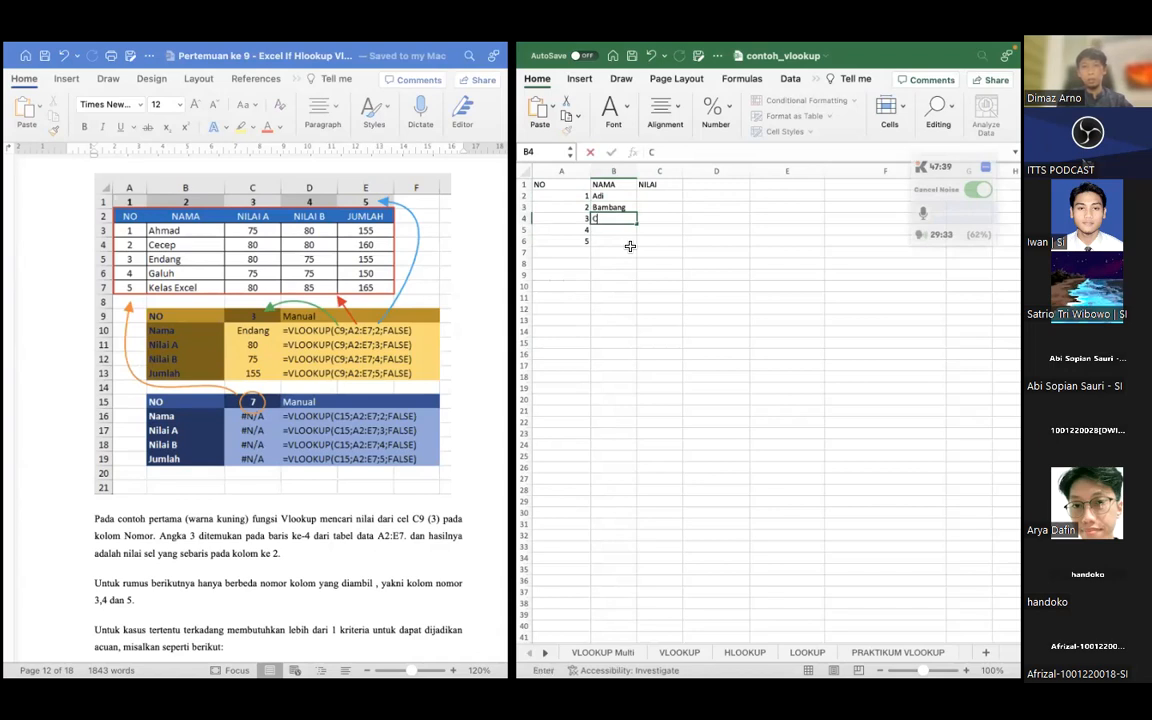
type("ecep")
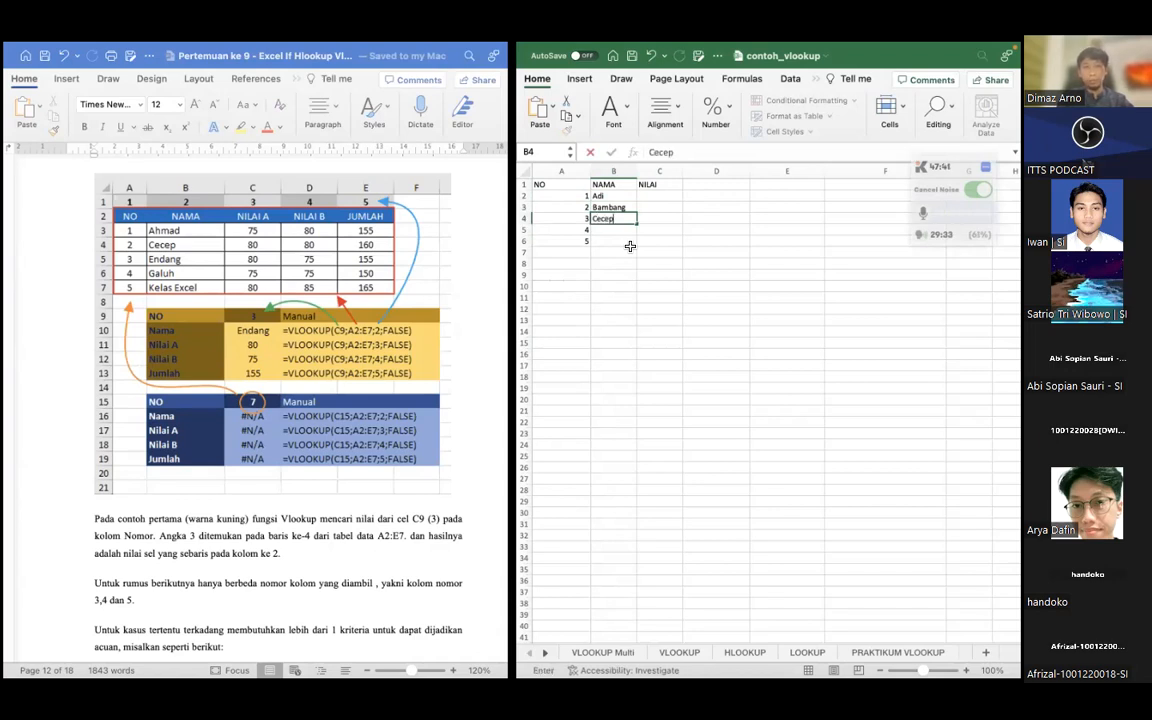
key("Return")
type("D")
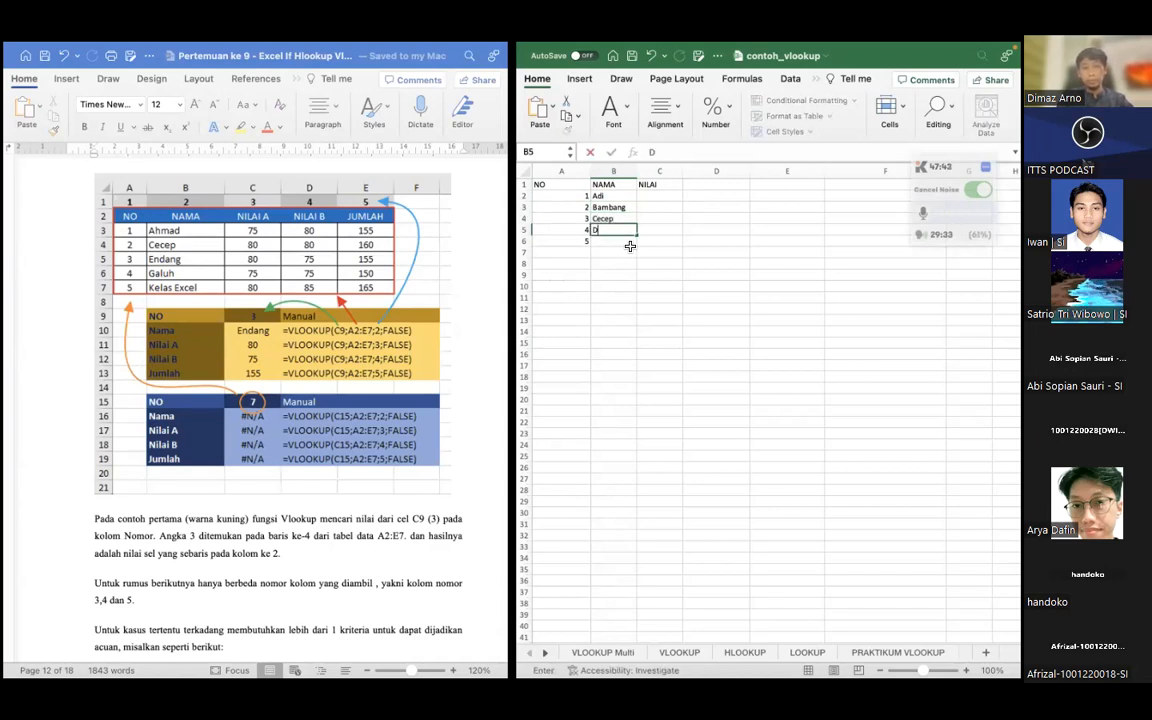
type("enis")
key("Return")
type("Ema")
key("Tab")
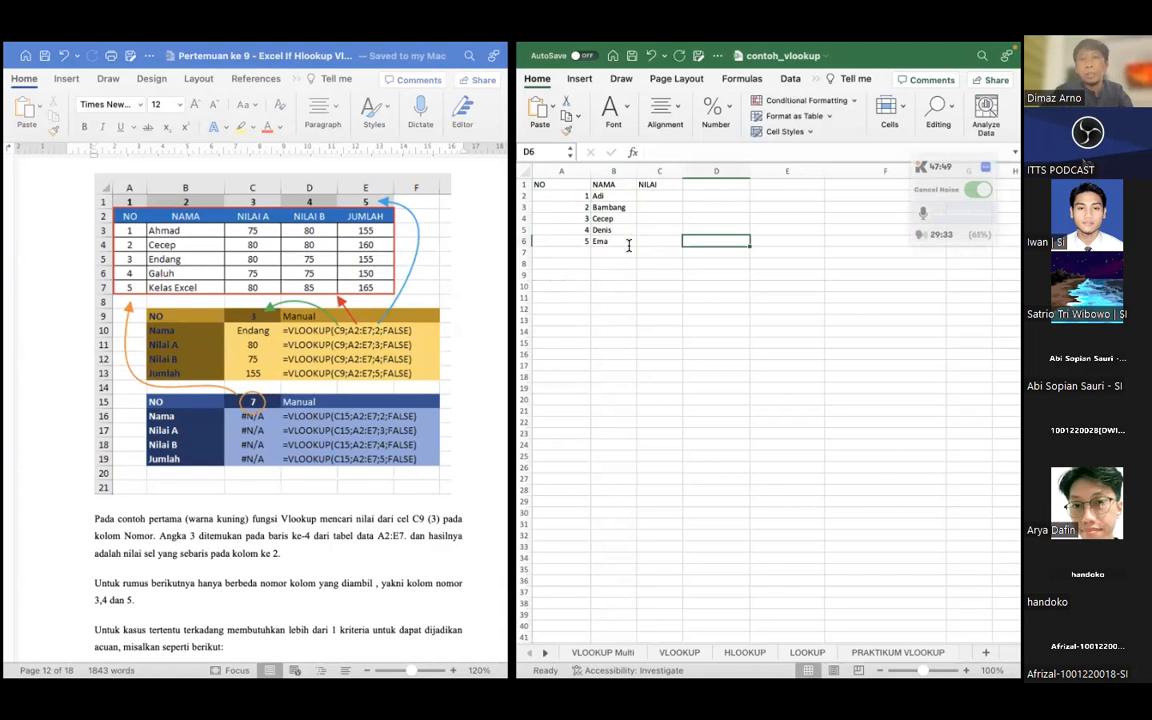
Enter the scores 80, 75, 90, 95 and 100 in the NILAI column, cells C2 to C6
key("Up")
key("Up")
key("Up")
key("Up")
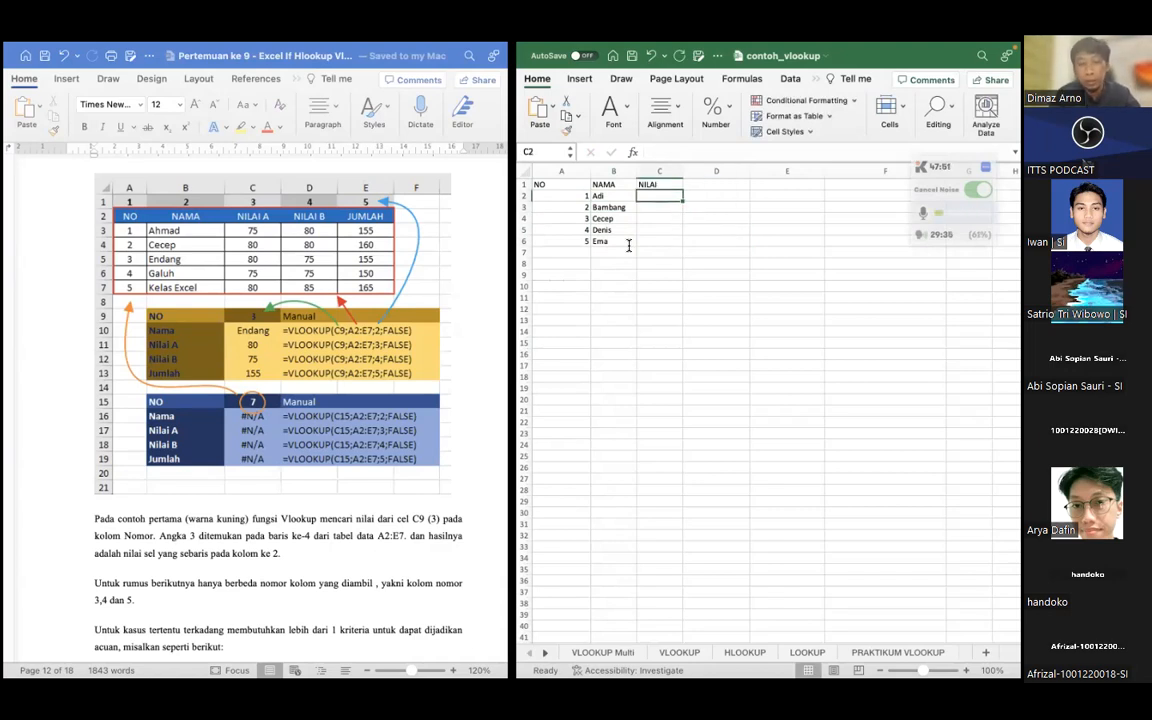
type("80")
key("Return")
type("75")
key("Return")
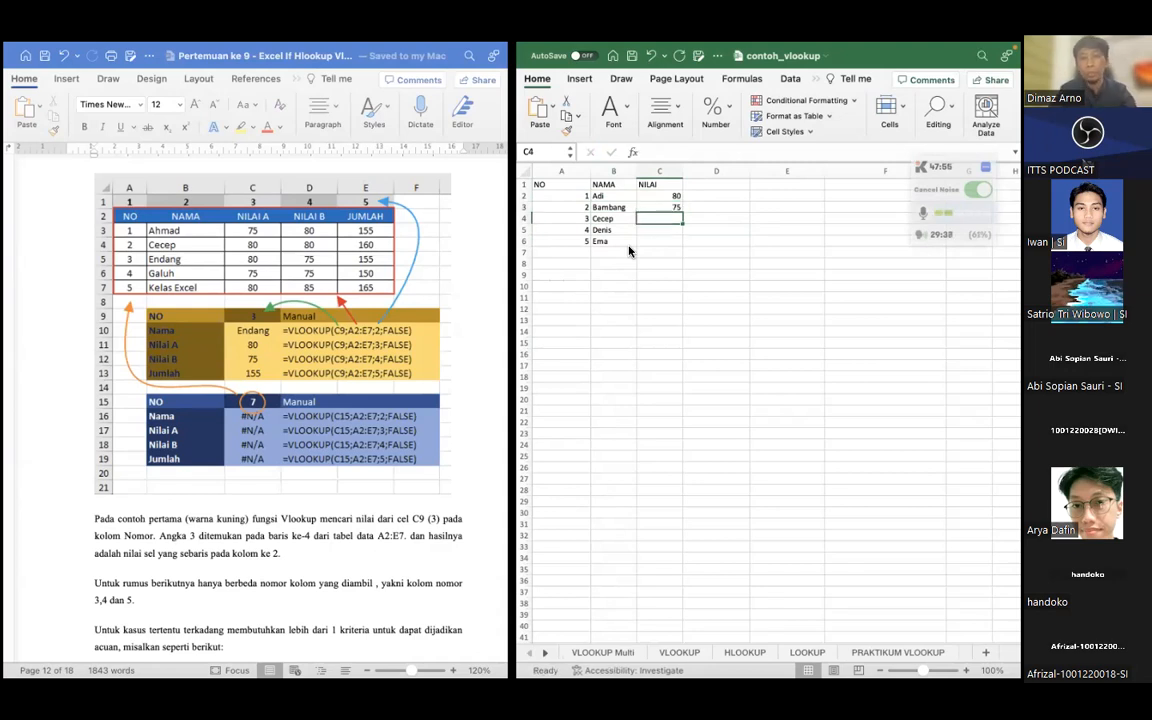
type("90")
key("Return")
type("95")
key("Return")
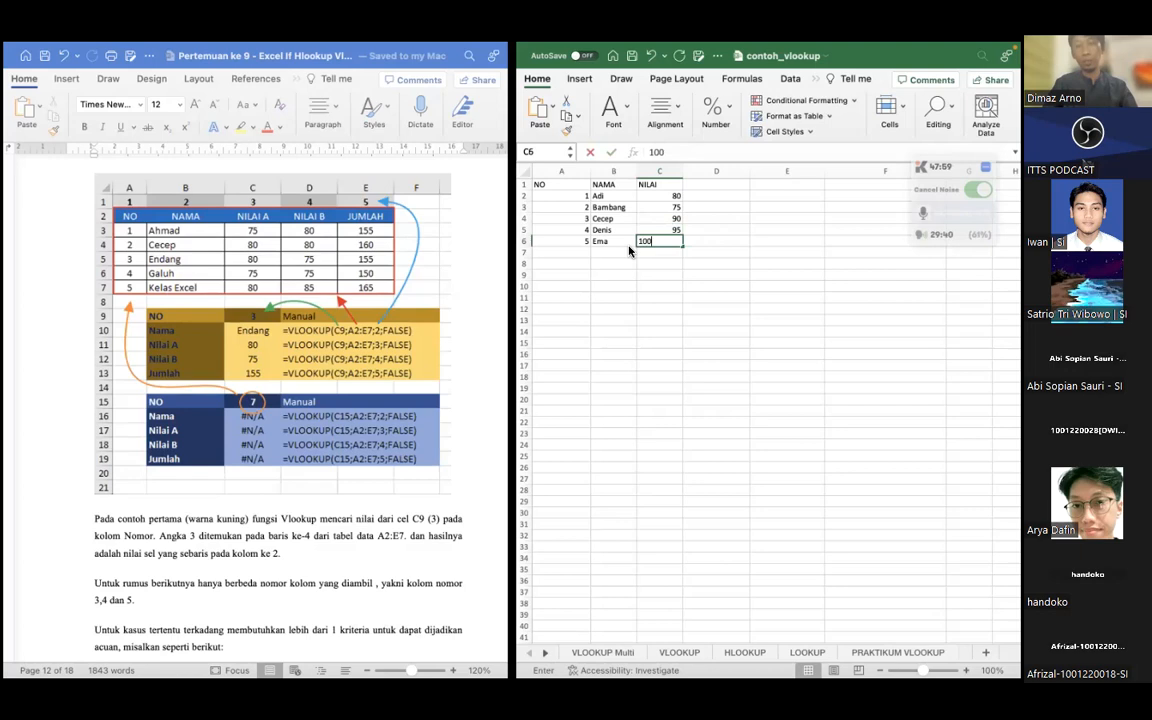
type("100")
key("Return")
Autofit the width of column A to its contents
key("Down")
key("Left")
key("Left")
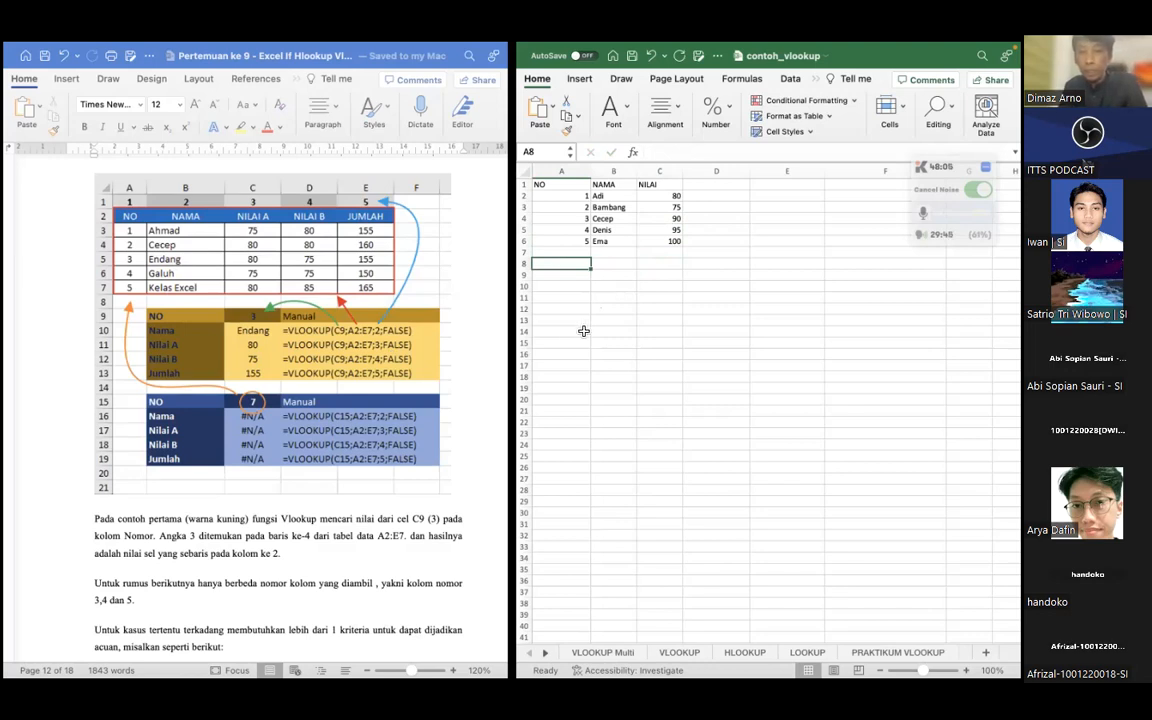
double_click(591, 172)
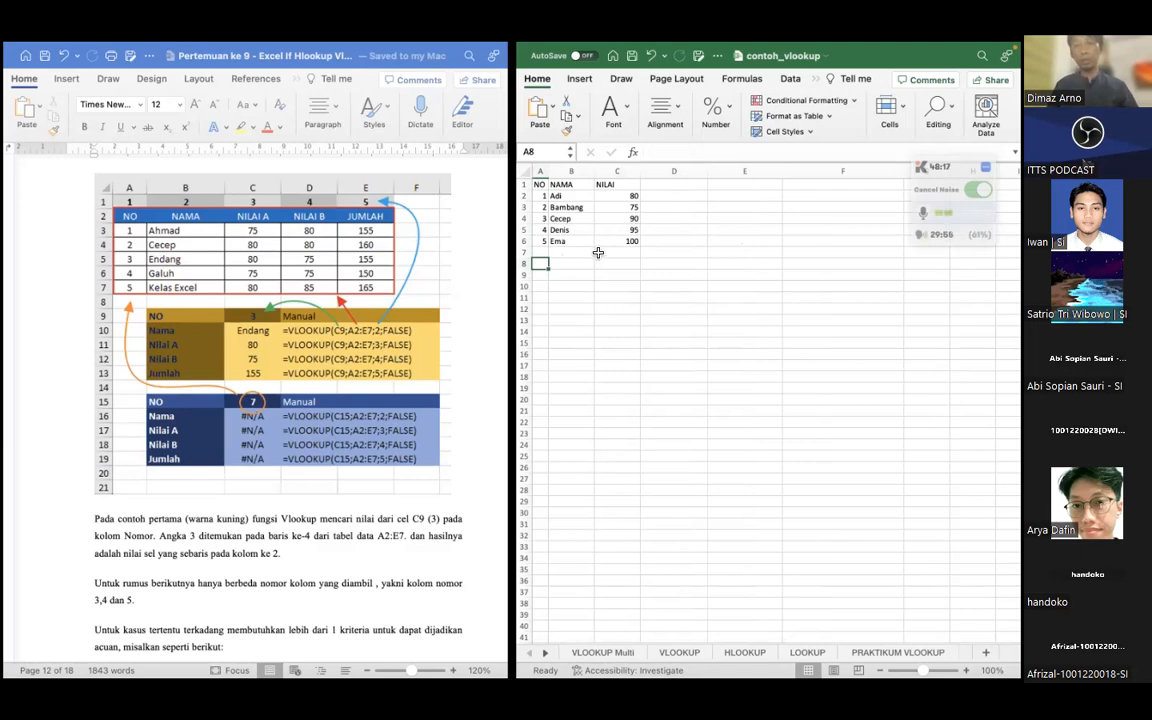
Enter the name from row 4 of the table in cell B8 as the name to look up
left_click(580, 299)
left_click(543, 273)
left_click(539, 261)
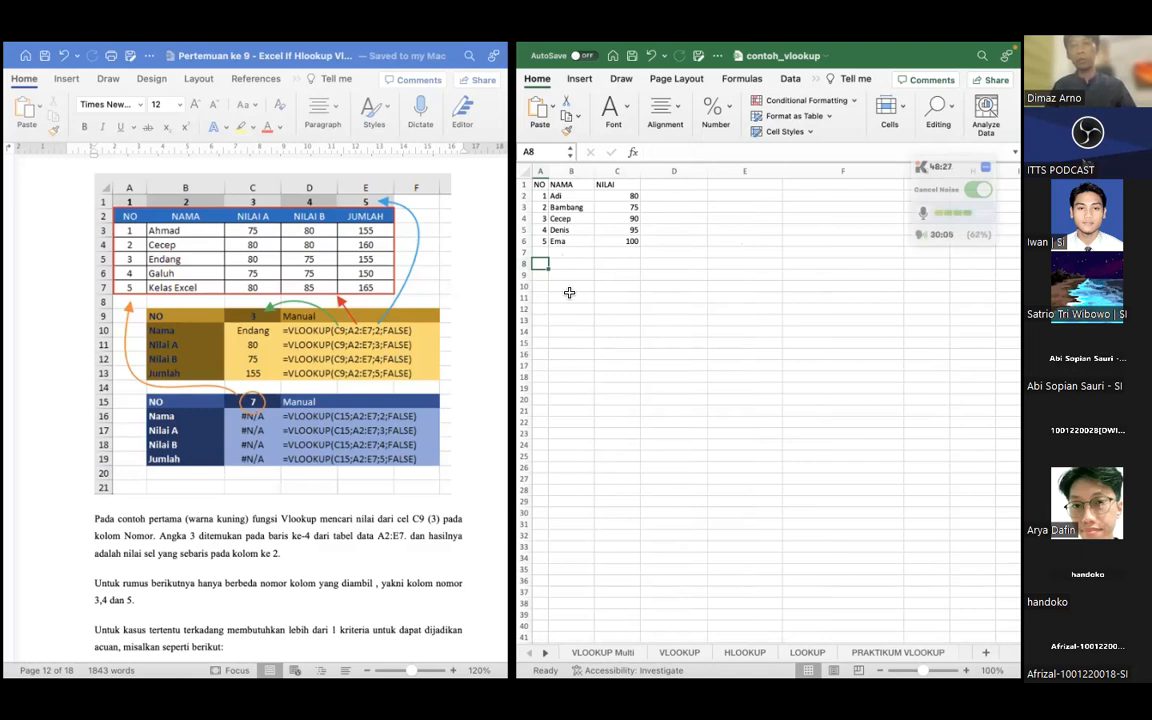
left_click(580, 263)
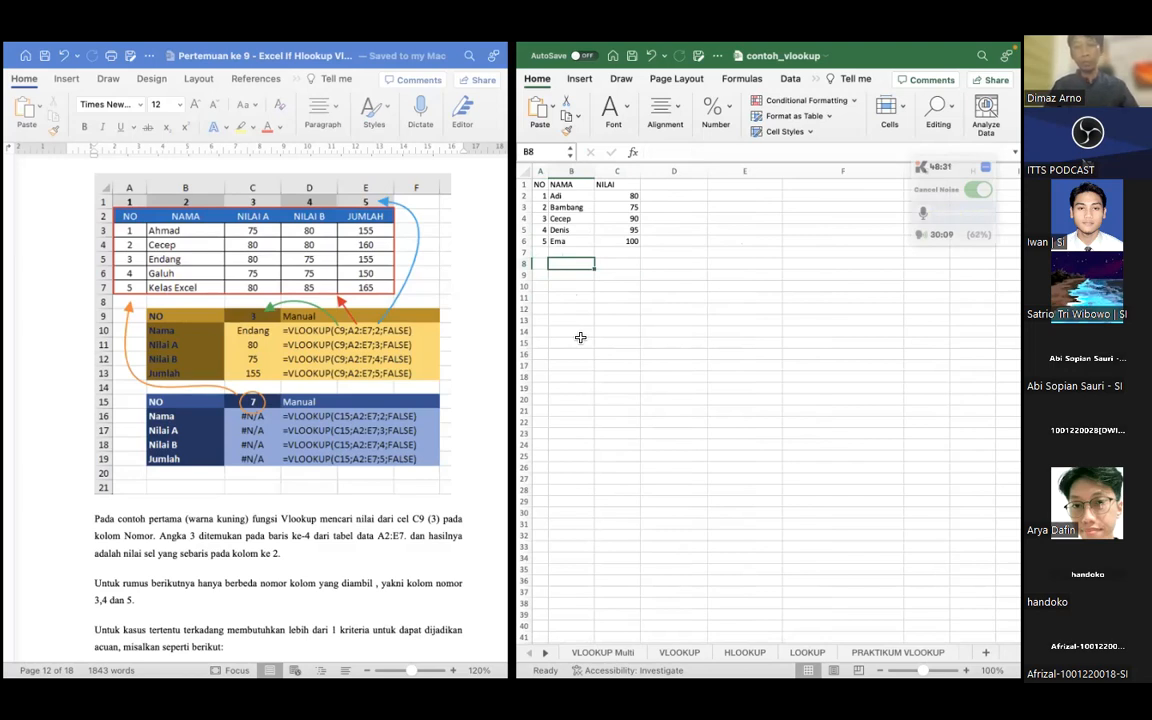
type("Cecep")
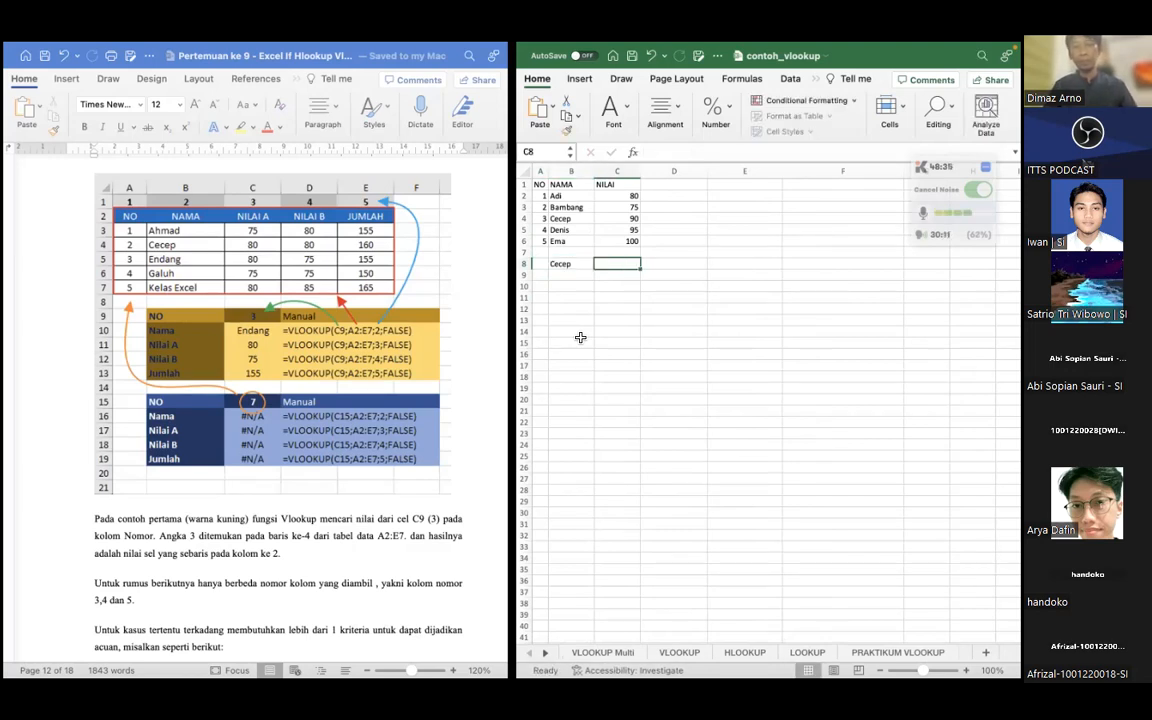
key("Return")
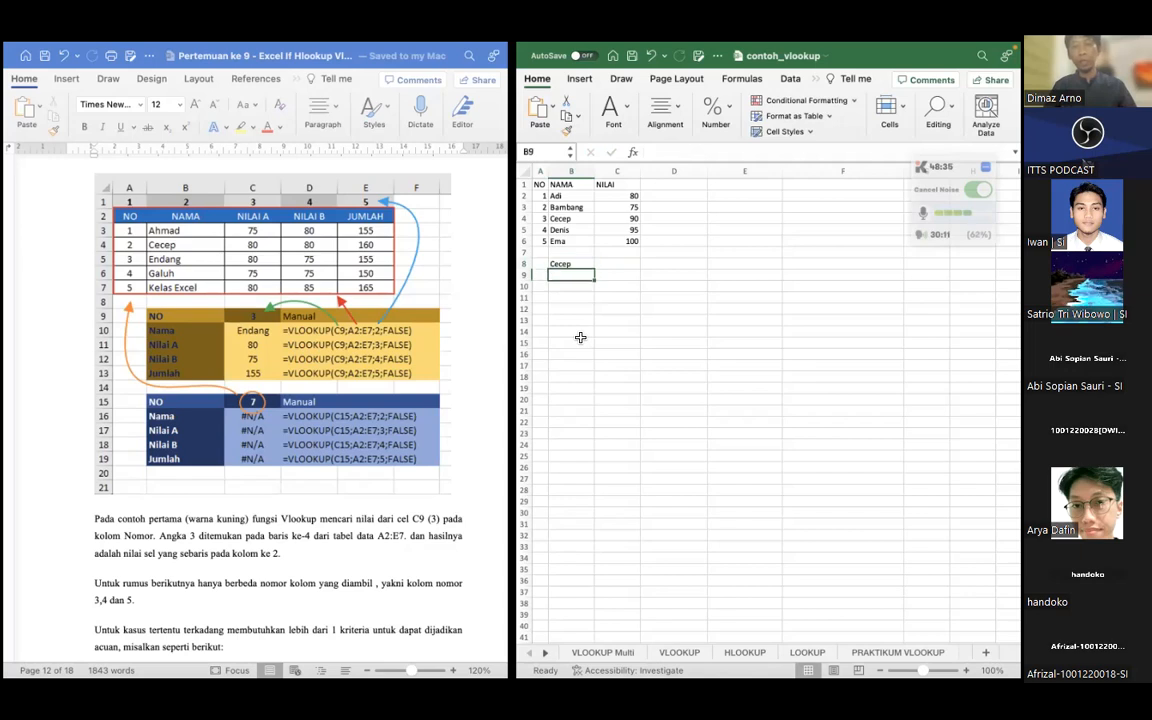
Start a VLOOKUP formula in cell B9 with B8 as the lookup value
key("Up")
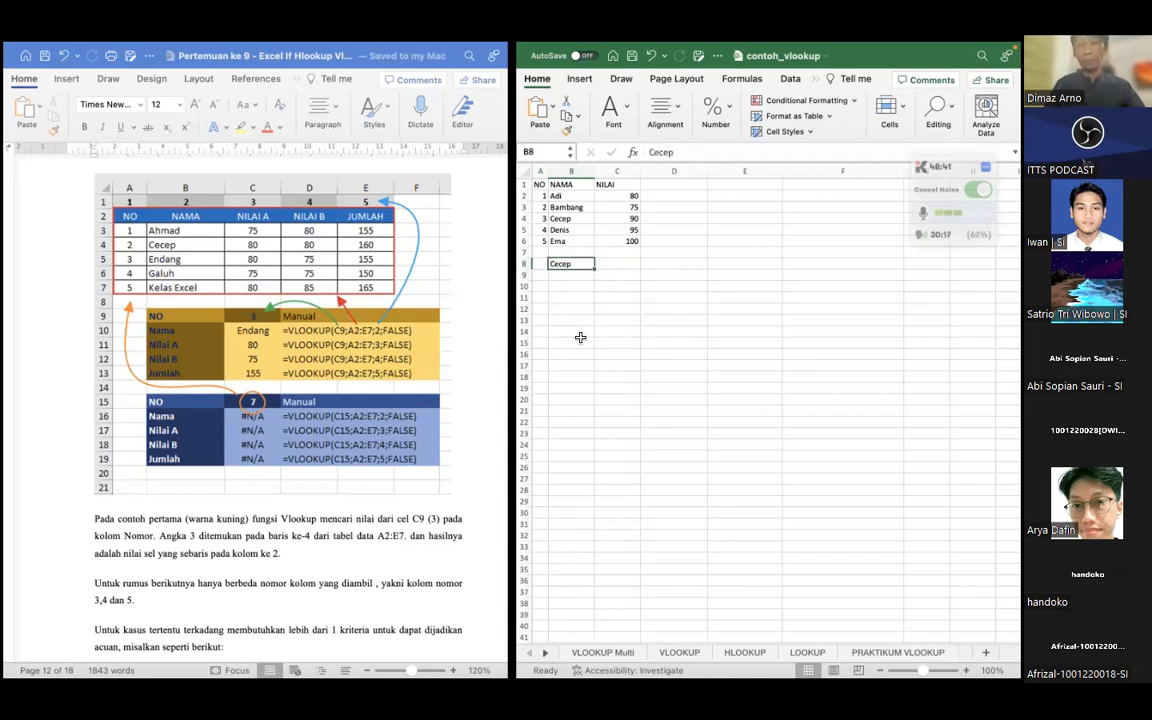
key("Down")
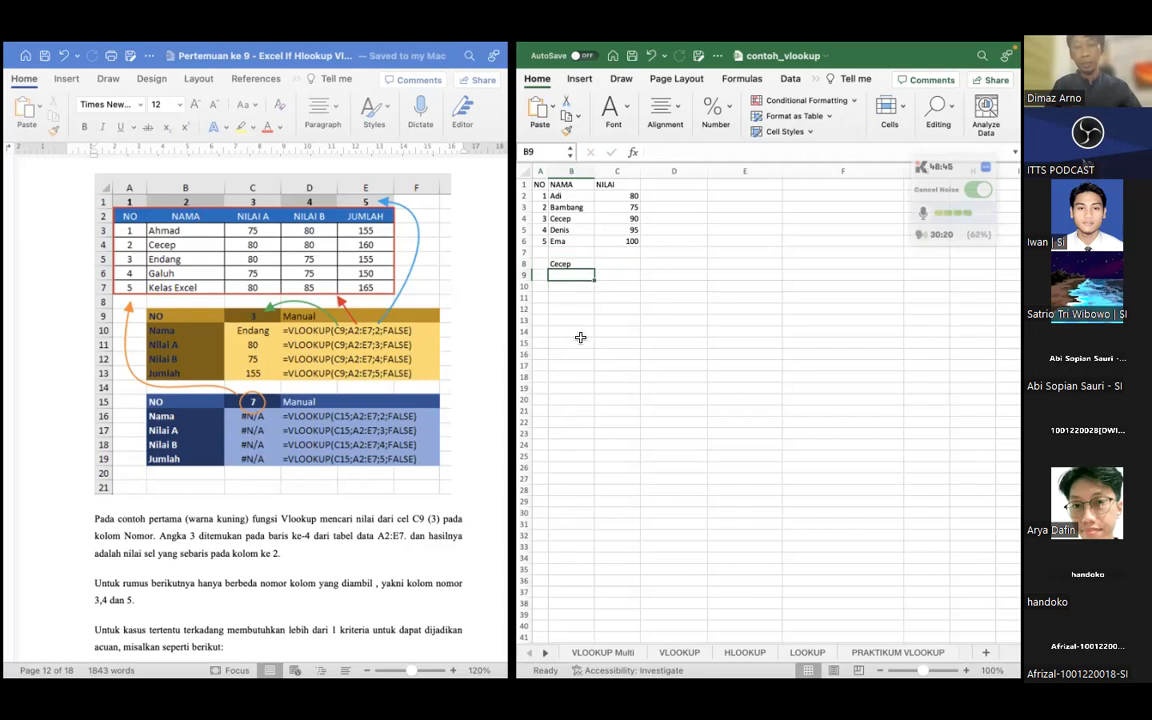
type("=")
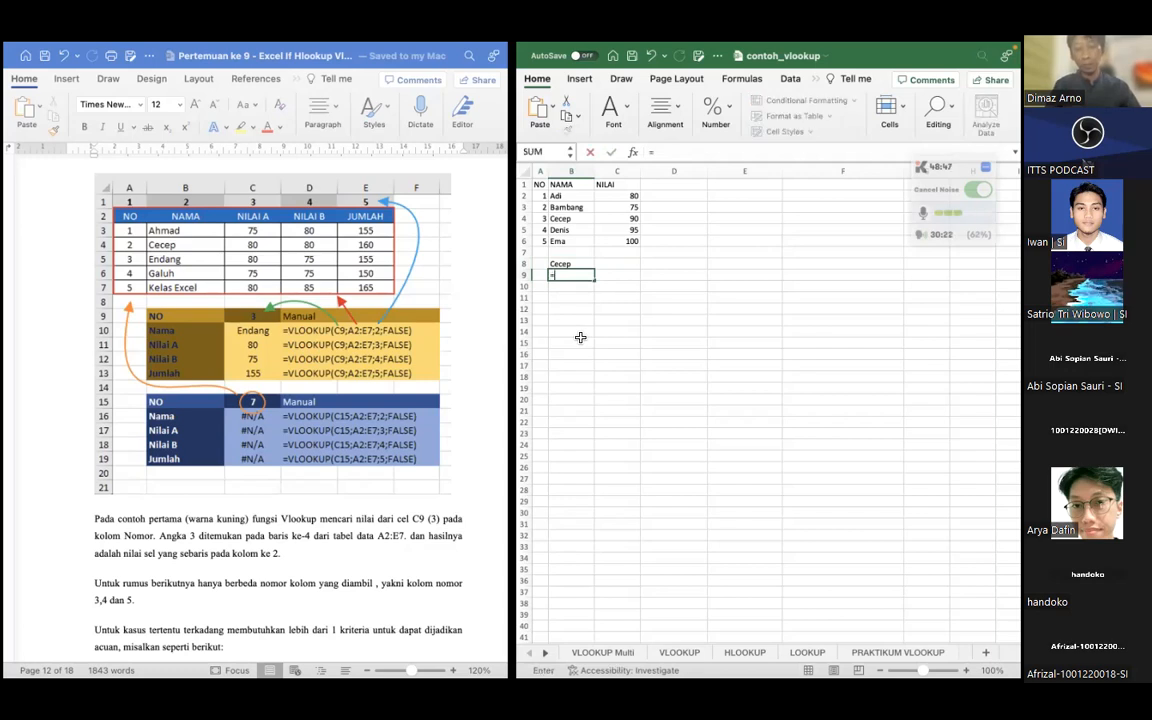
type("VL")
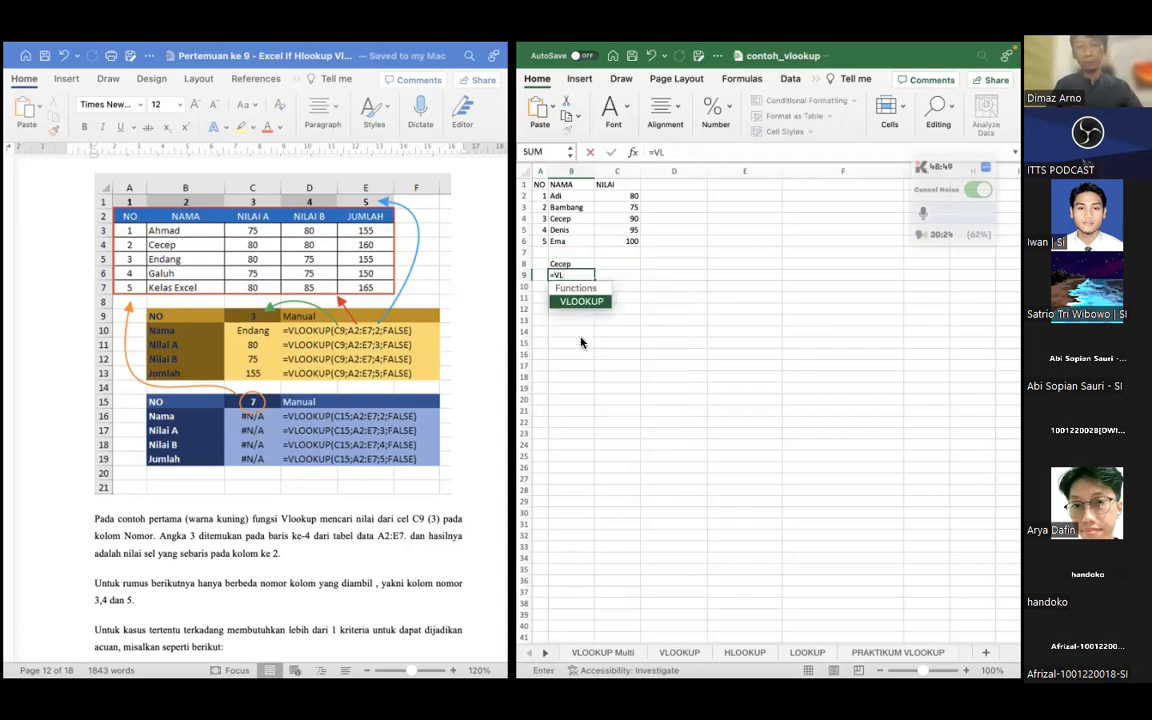
type("OOKUP(")
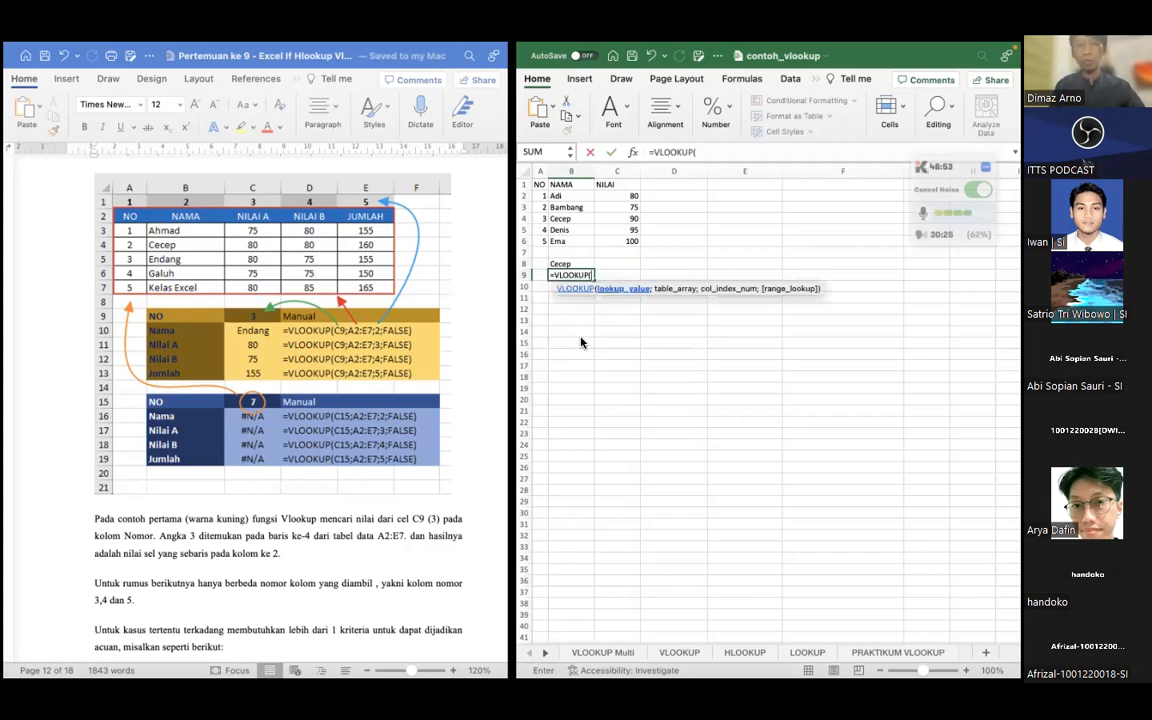
left_click(562, 265)
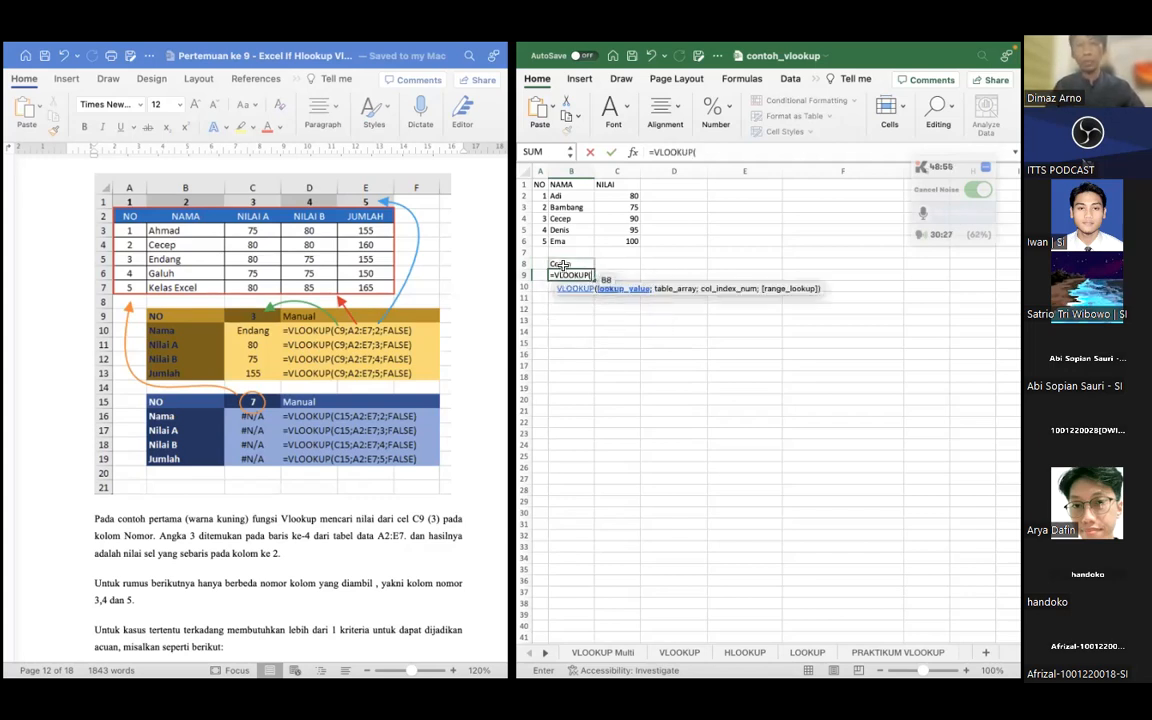
left_click(562, 265)
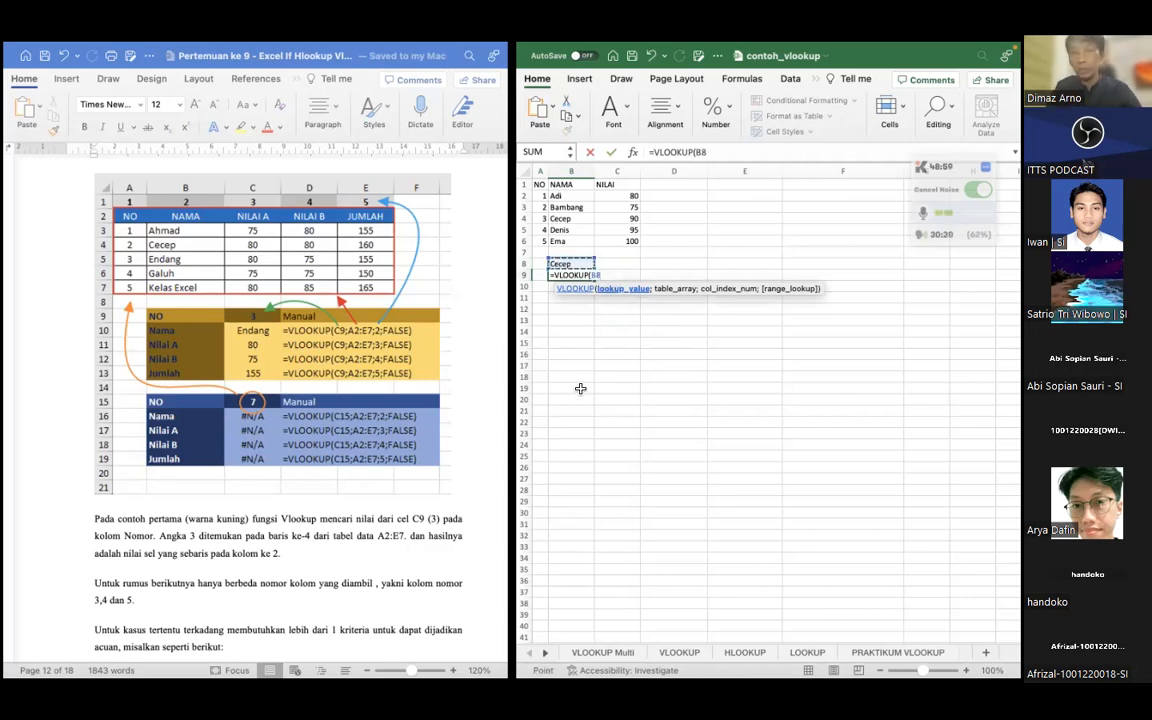
Complete the formula in B9 with table array A1:C6 and column index 3, giving =VLOOKUP(B8;A1:C6;3)
type(";")
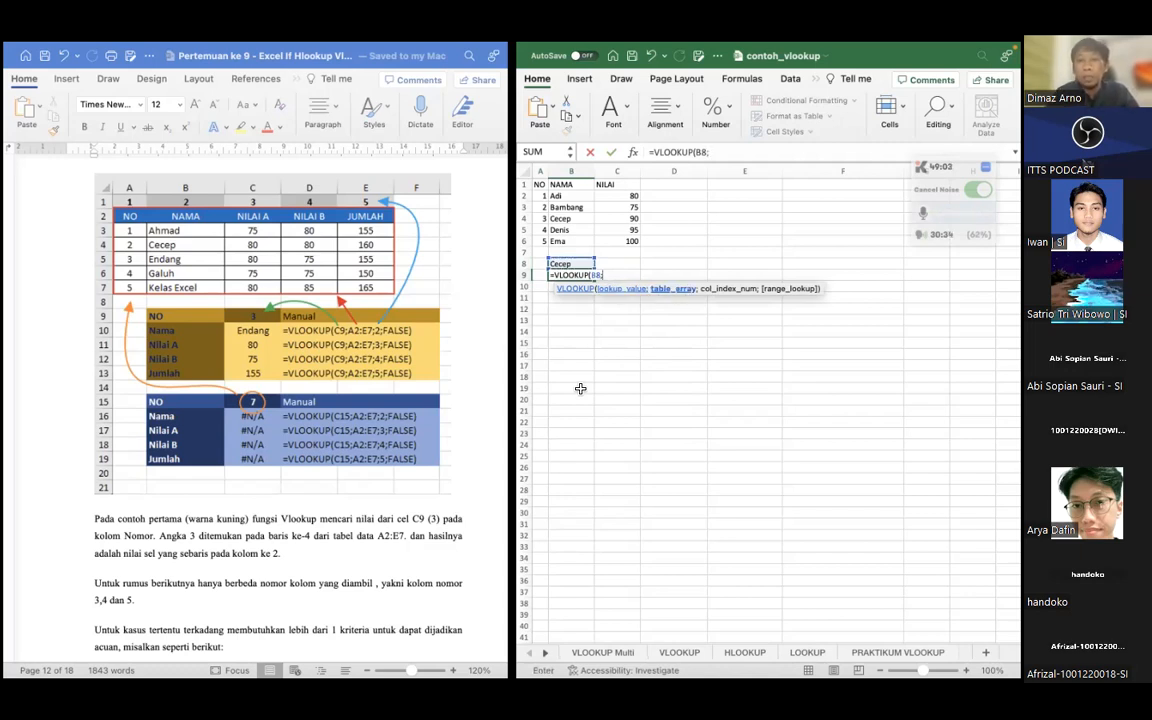
left_click(537, 184)
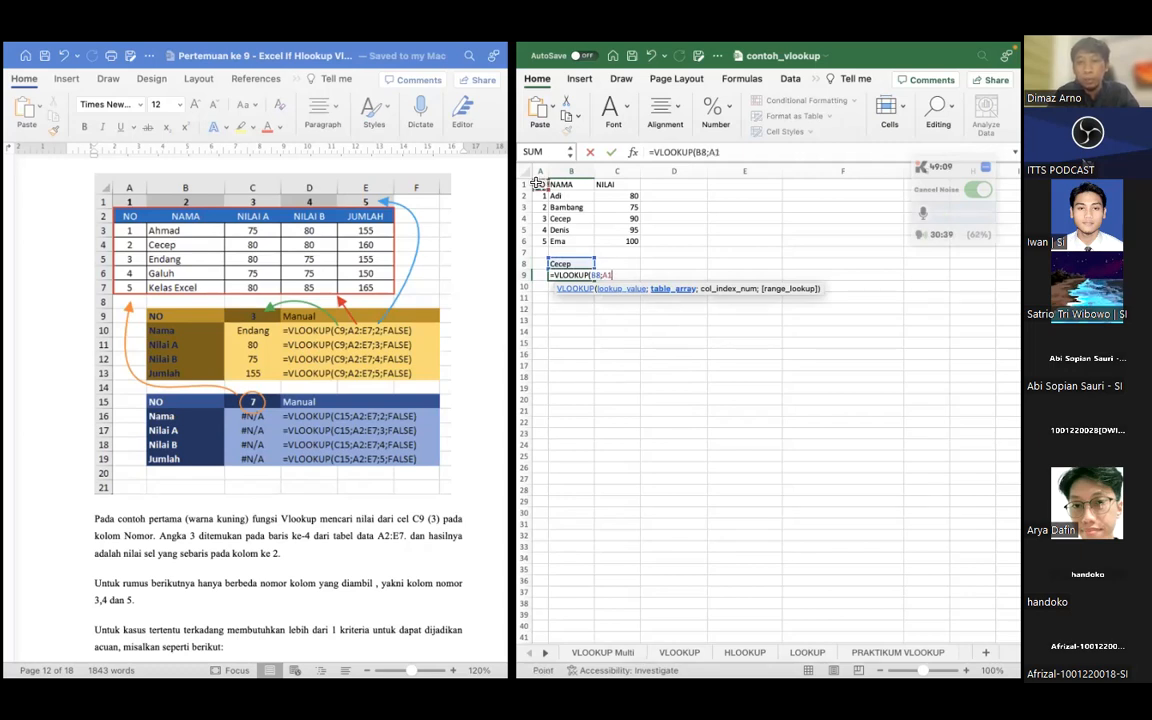
left_click_drag(537, 184, 626, 241)
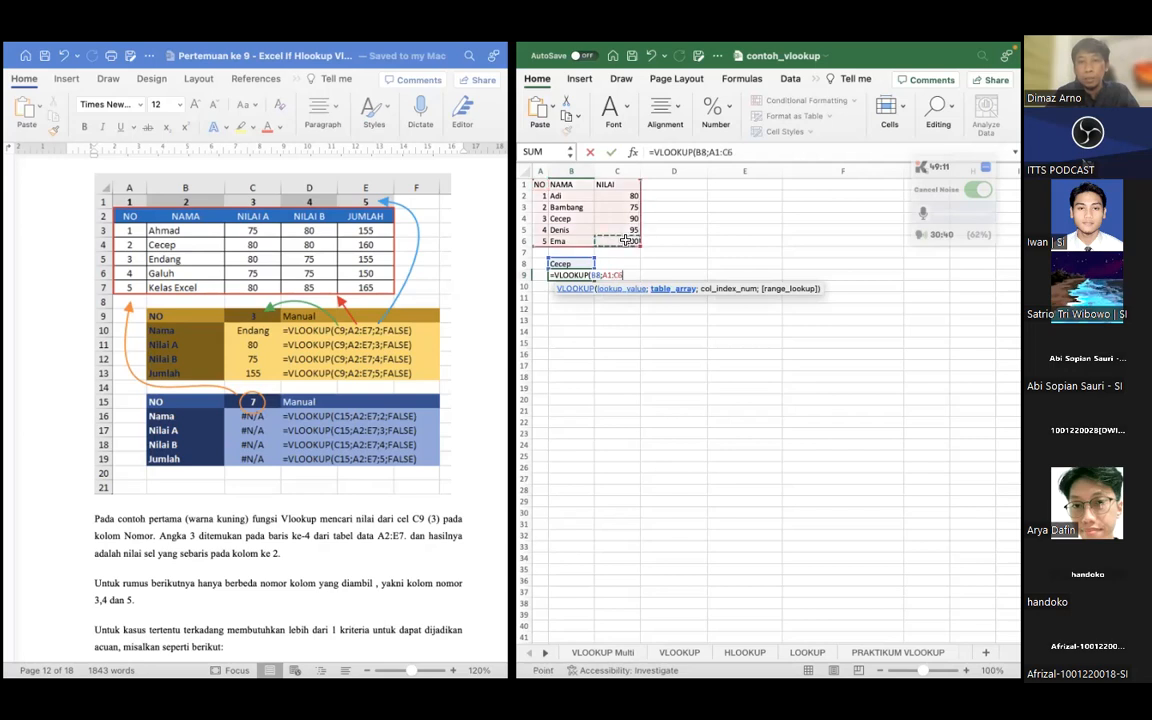
type(";")
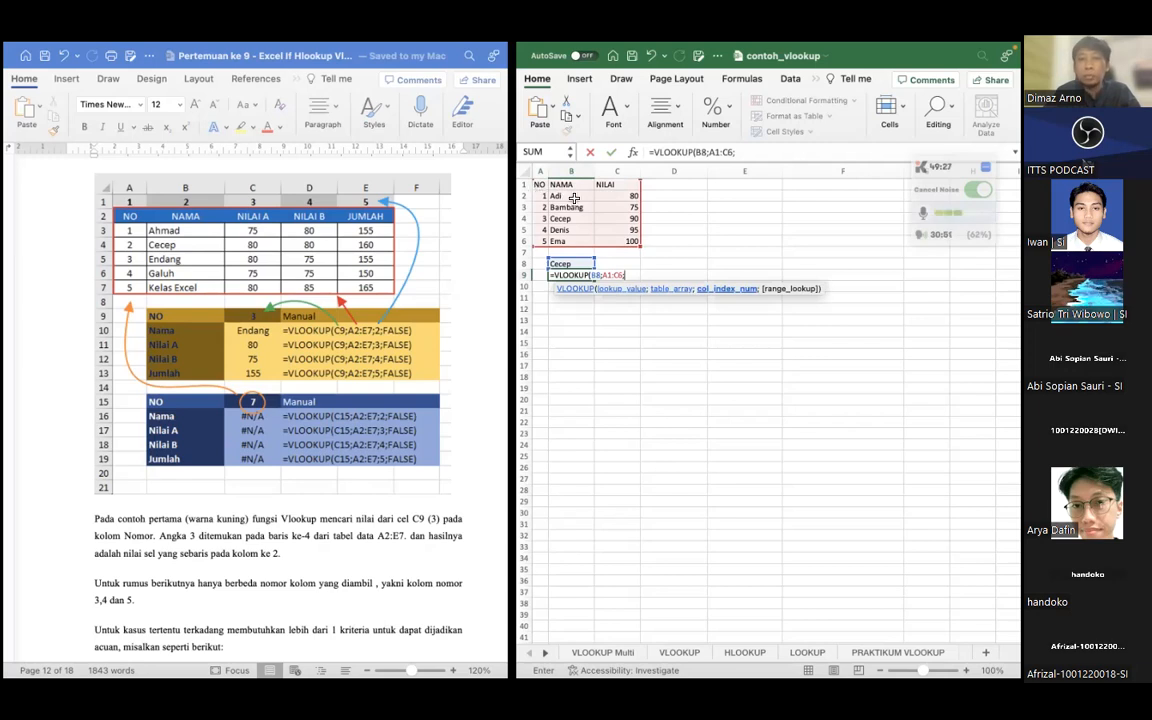
type("3")
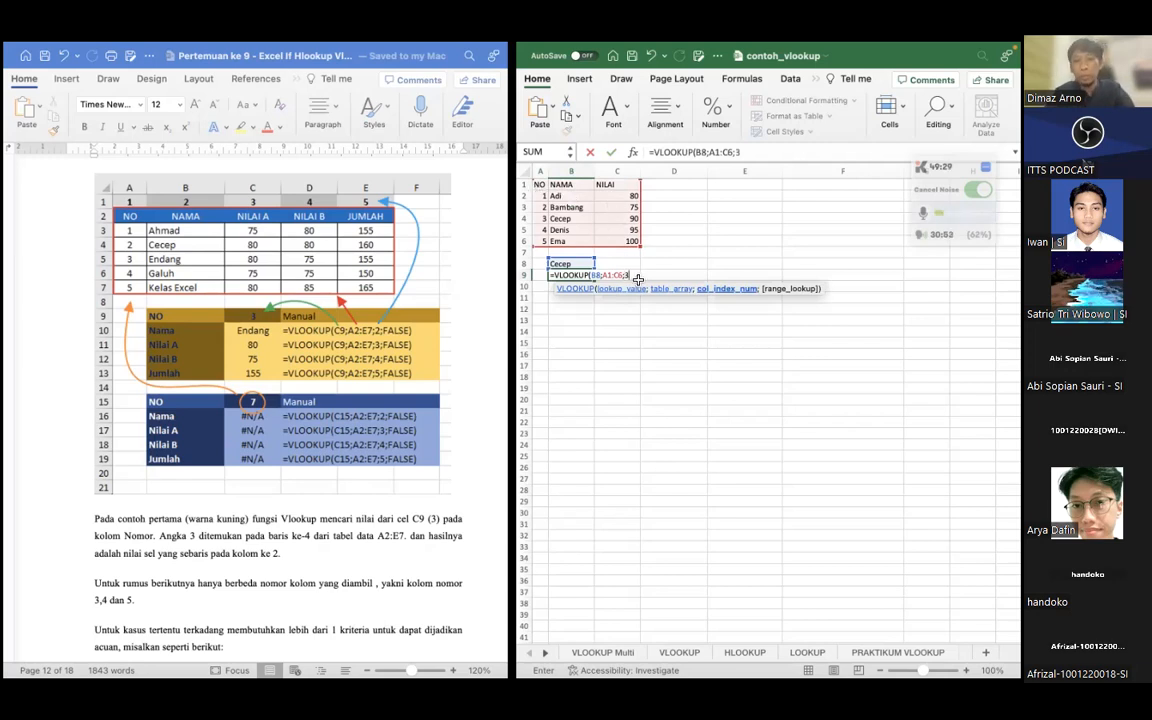
type(")")
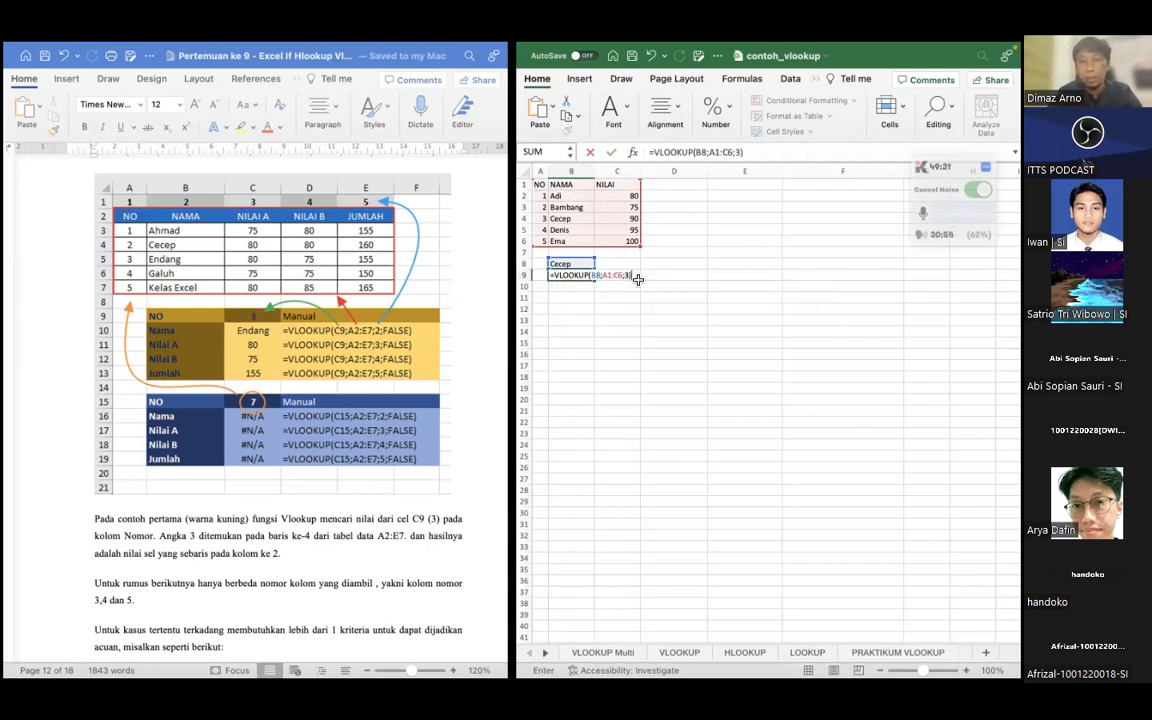
key("Return")
Examine the arguments of the VLOOKUP formula in B9 and compare them with the NO column of the table
left_click(577, 274)
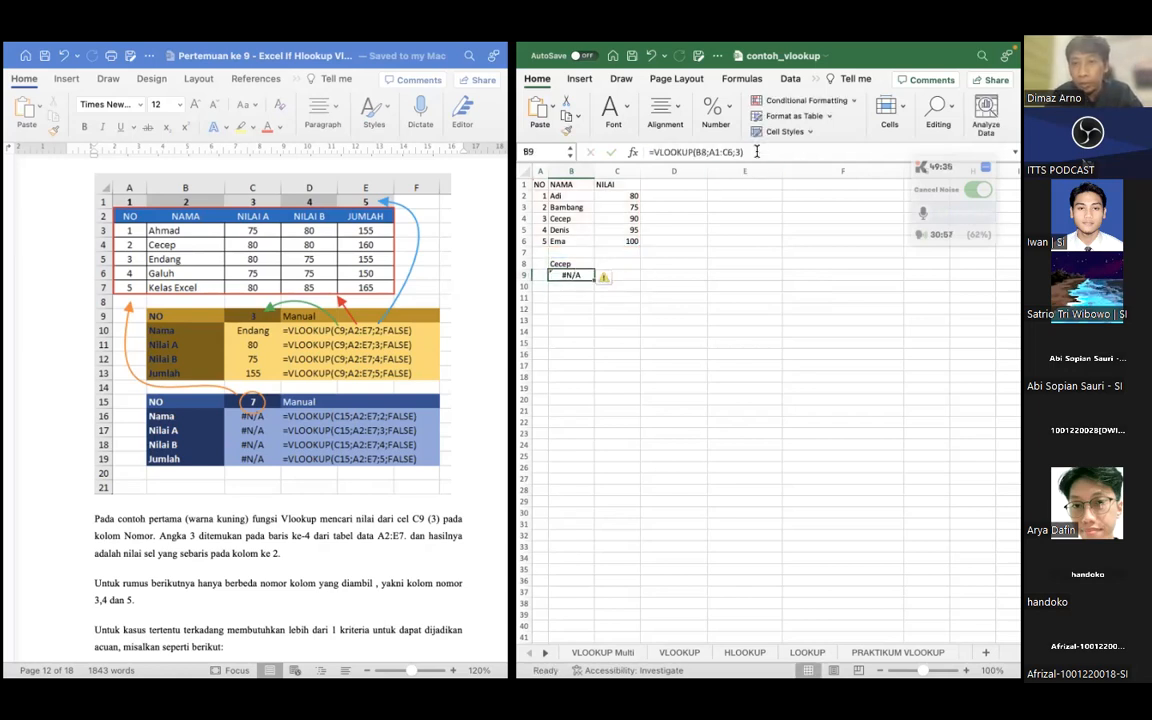
left_click(757, 151)
key("Left")
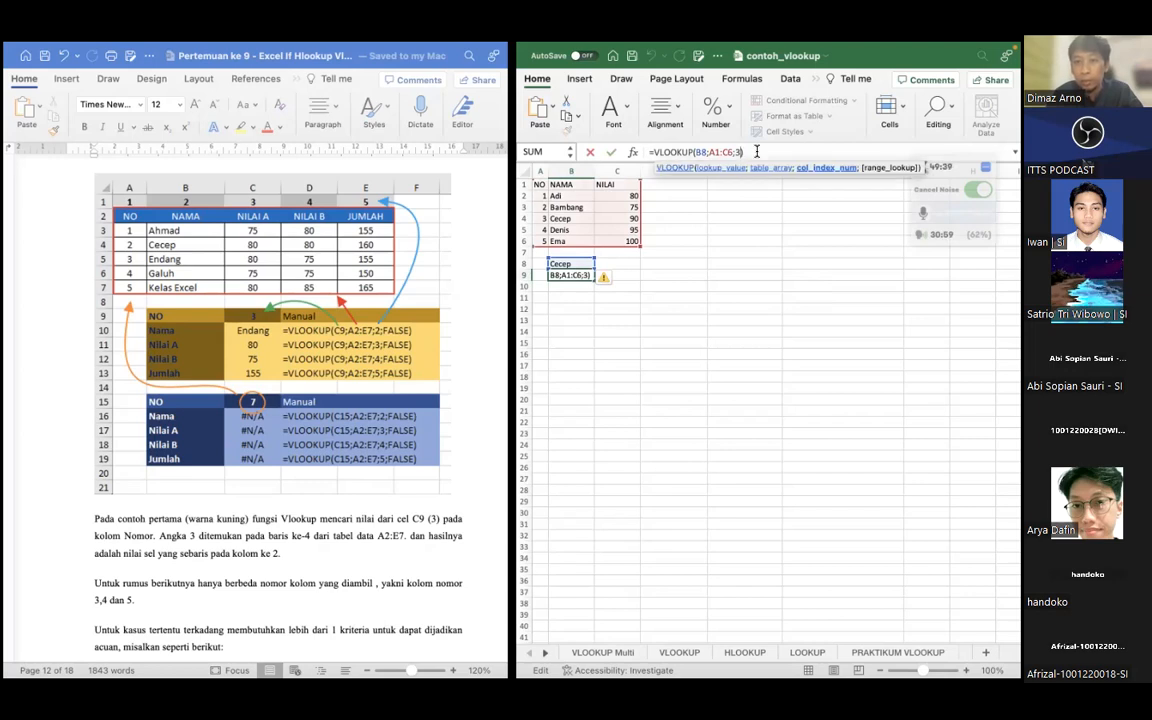
key("Left")
key("Left")
key("Left")
key("Left")
key("Left")
key("Left")
key("Left")
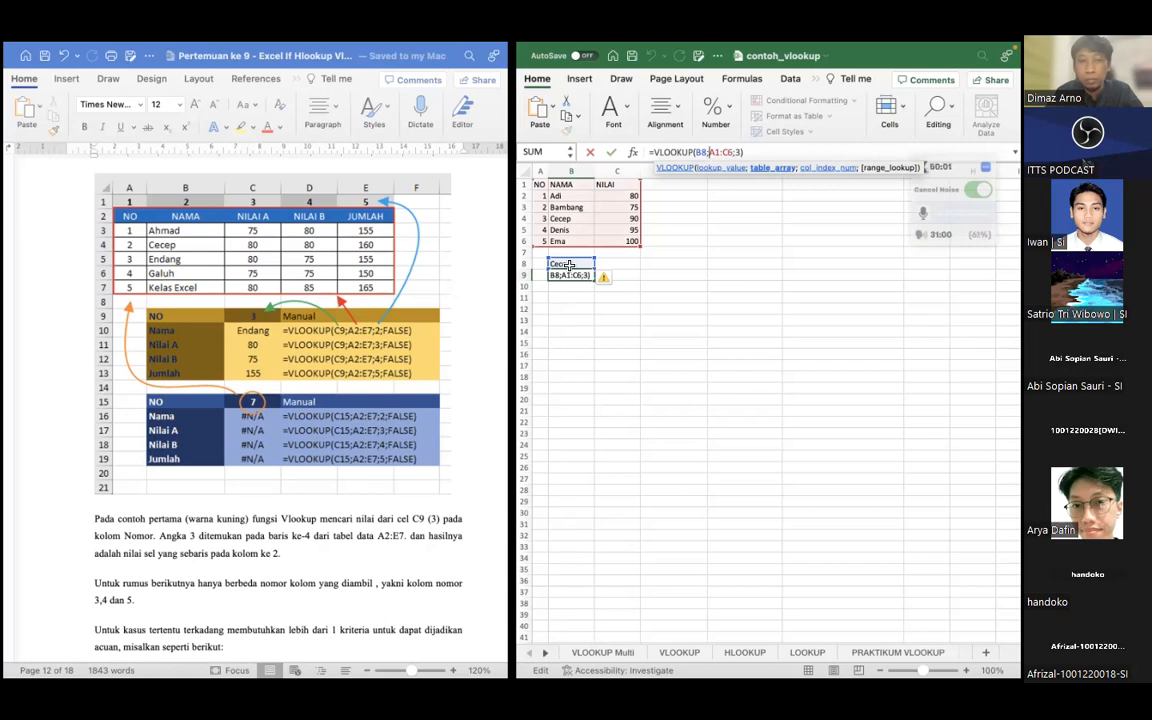
left_click(750, 152)
key("Left")
key("Left")
key("Left")
key("Left")
key("Left")
key("Left")
key("Left")
key("Left")
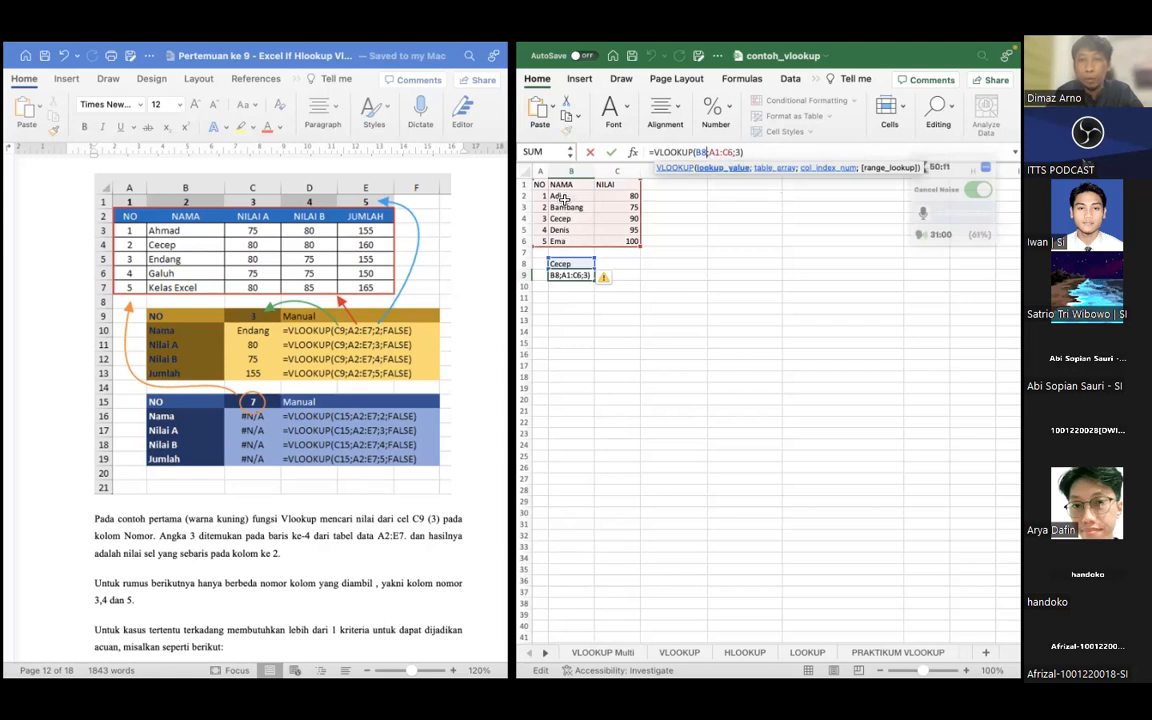
left_click(696, 237)
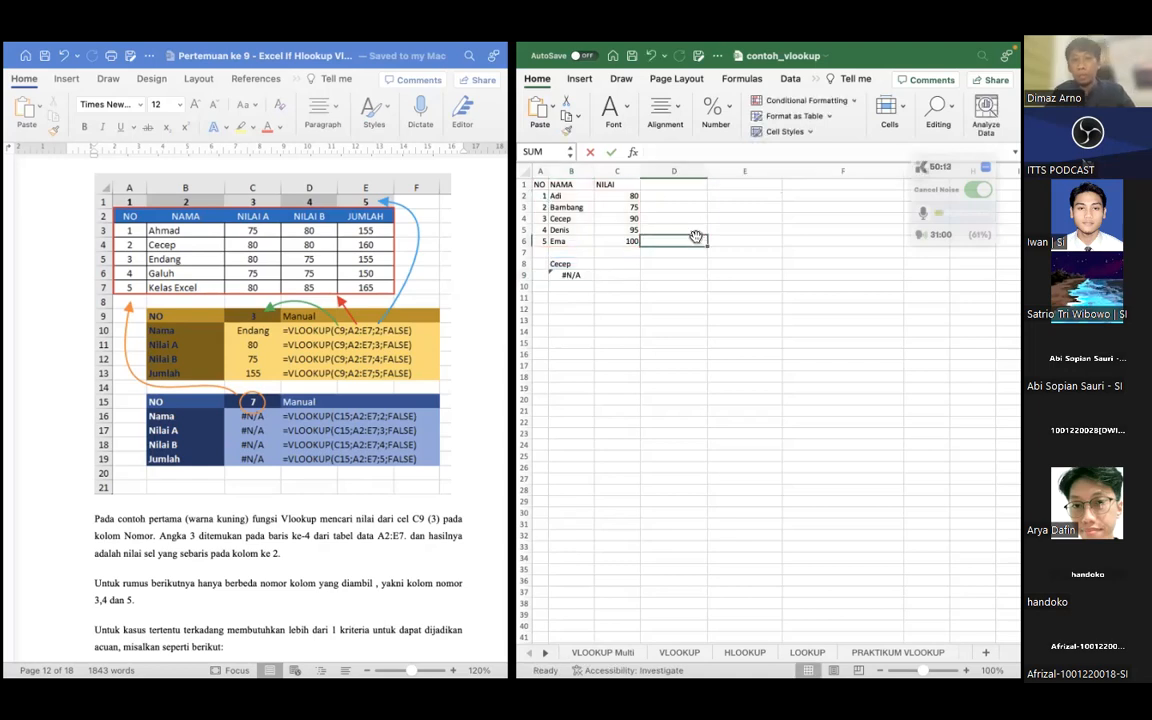
left_click(571, 274)
left_click_drag(541, 187, 545, 272)
left_click(538, 242)
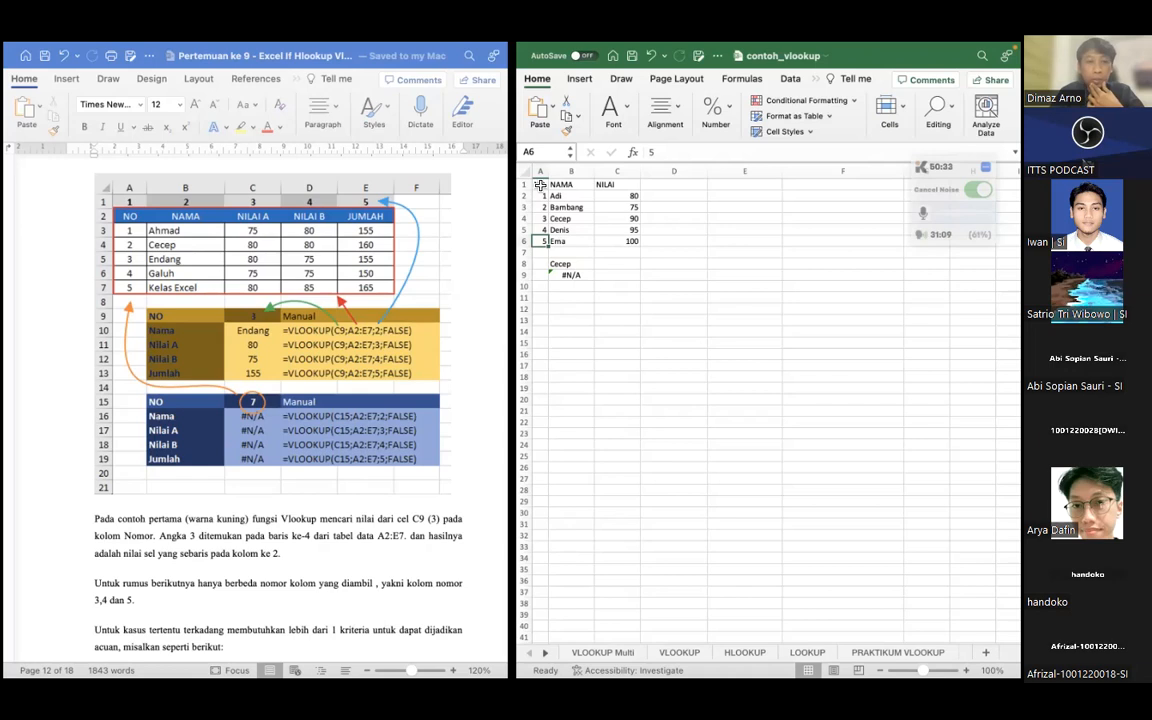
Examine the VLOOKUP formula in B9 and the options offered for its error
left_click(563, 276)
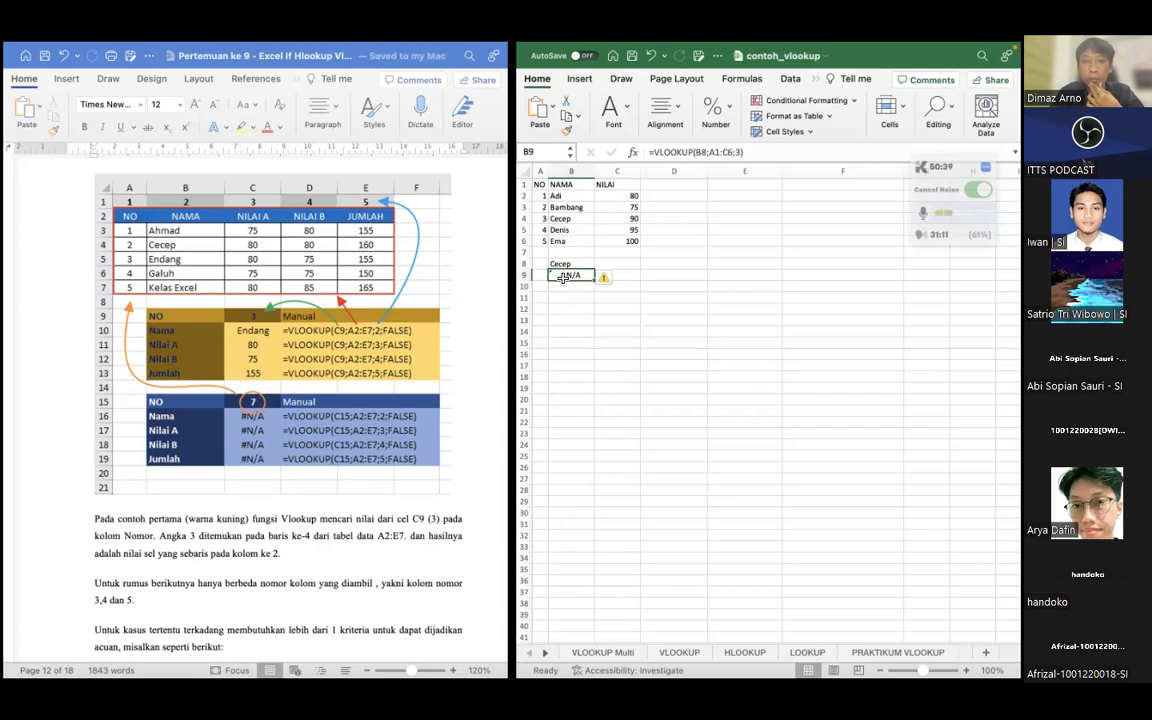
left_click(757, 152)
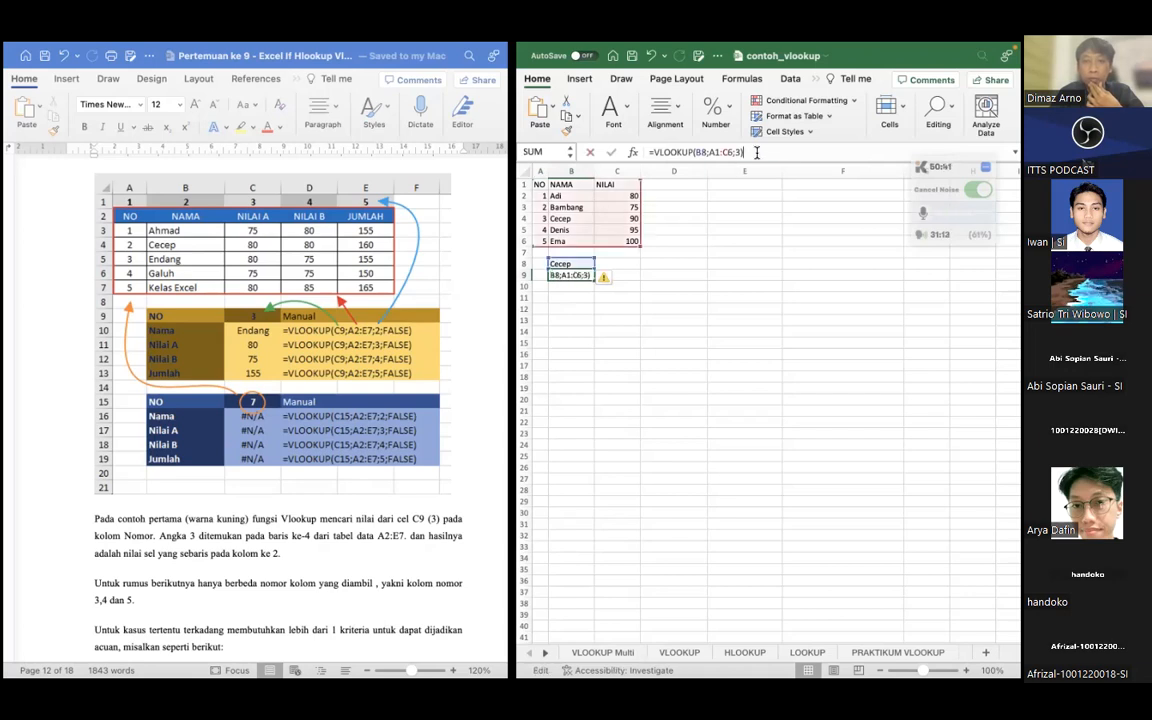
left_click(611, 279)
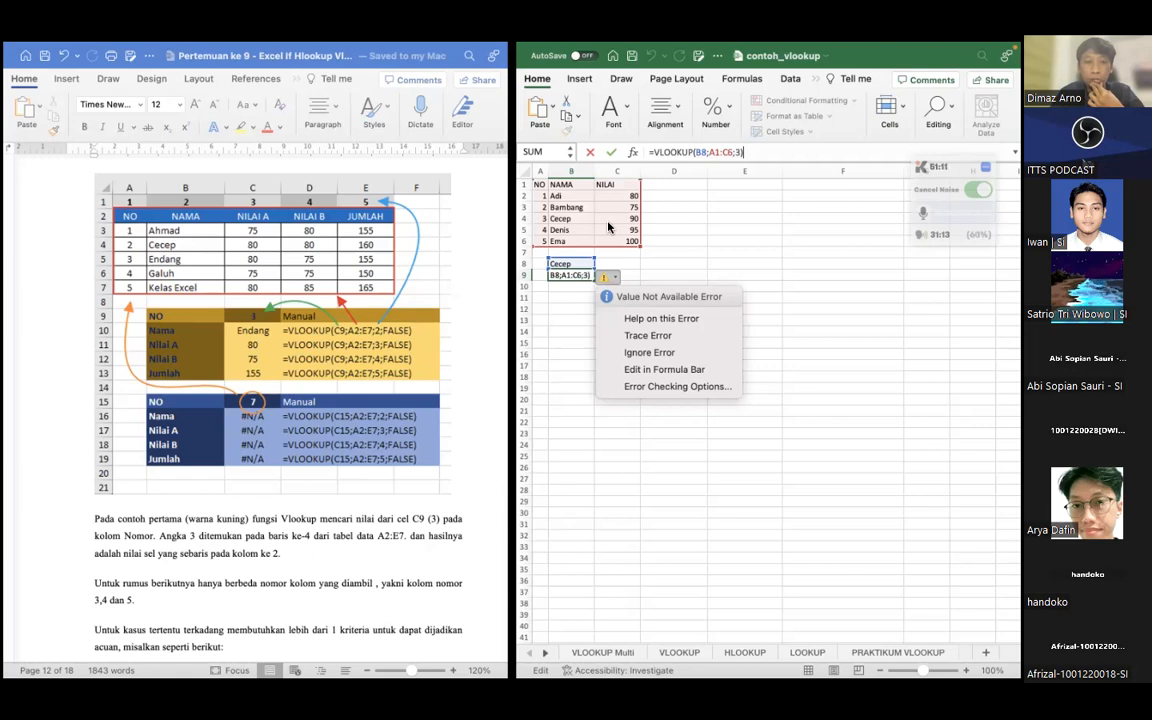
left_click(564, 311)
left_click(560, 275)
left_click(561, 343)
left_click(590, 275)
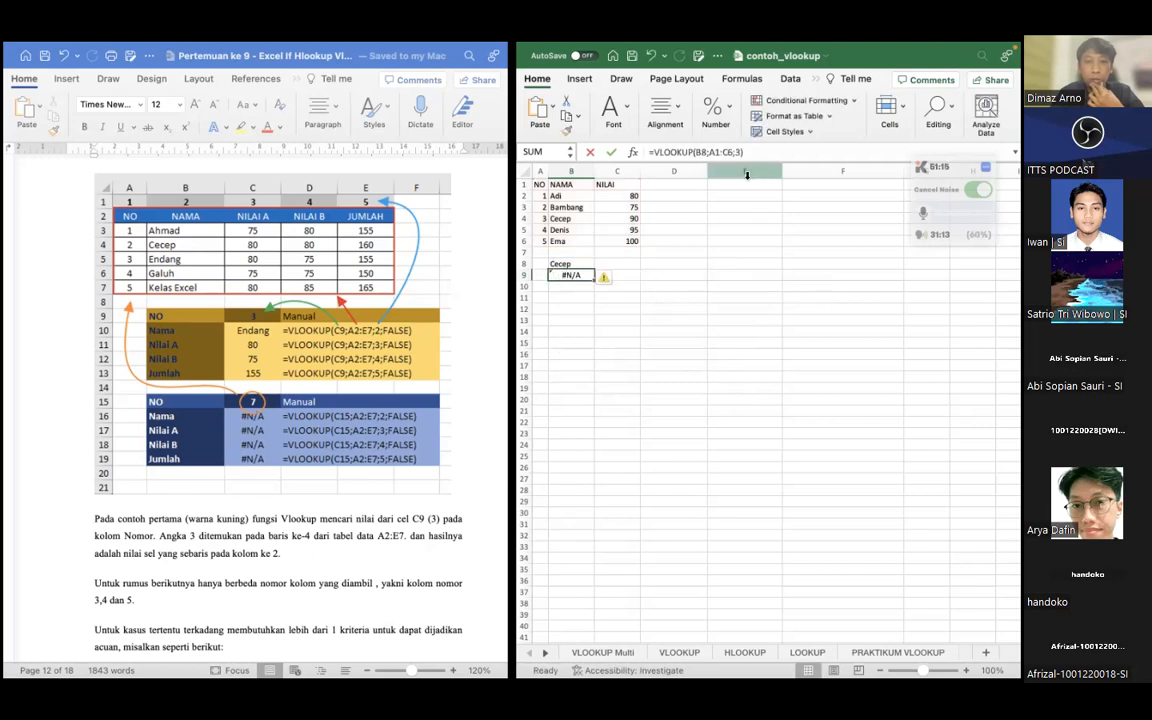
left_click_drag(752, 151, 697, 151)
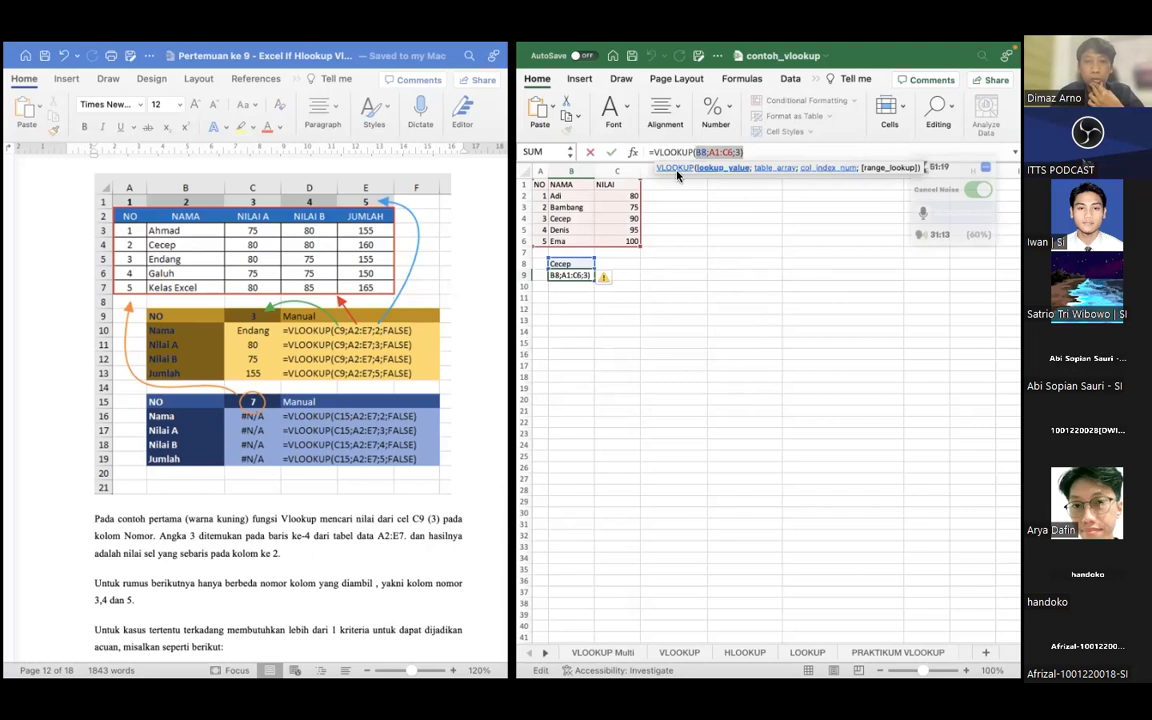
left_click(572, 264)
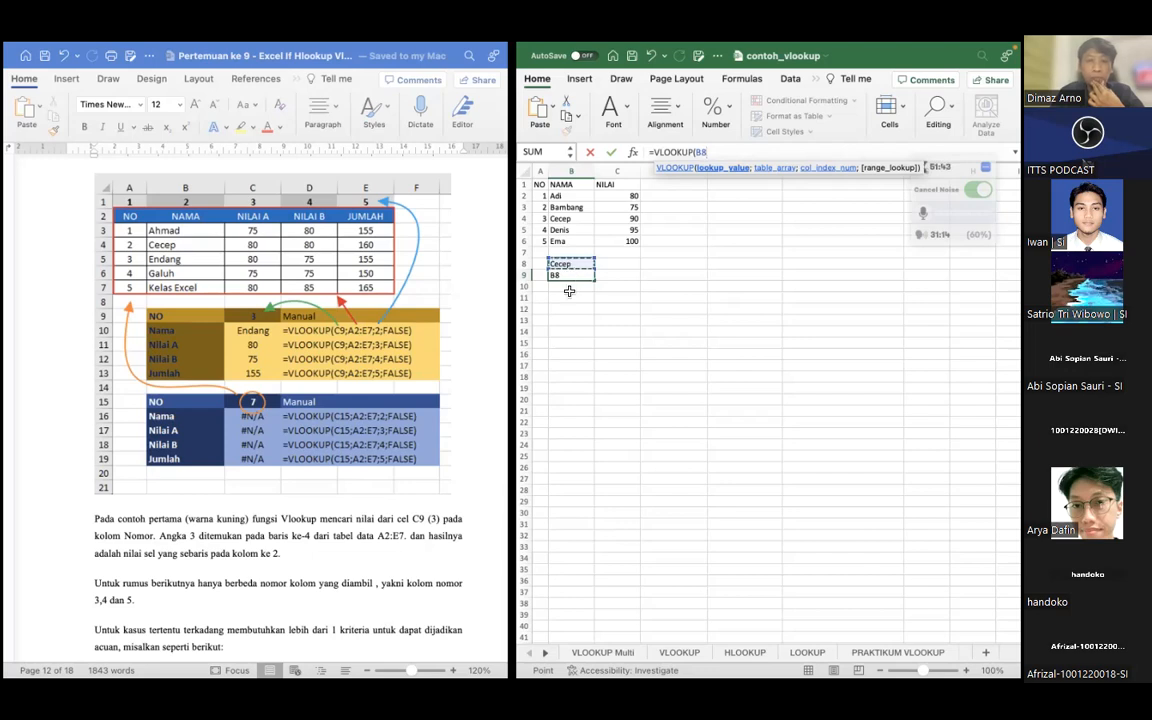
left_click(569, 287)
key("Return")
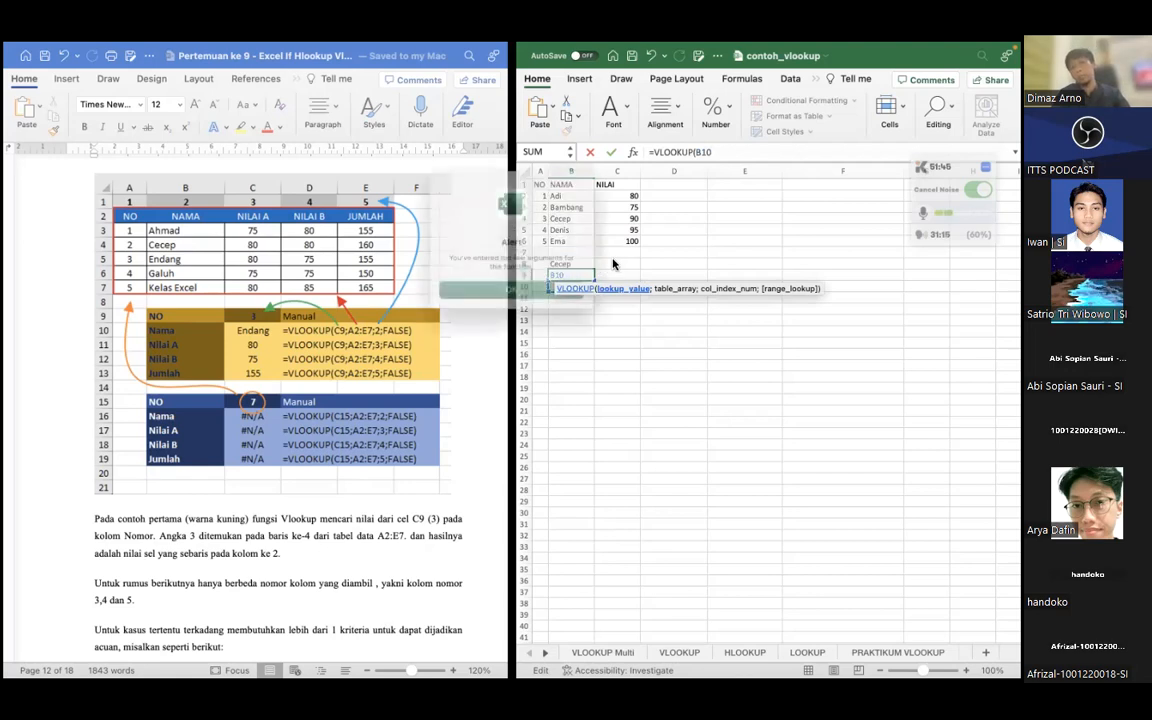
left_click(511, 292)
left_click(637, 284)
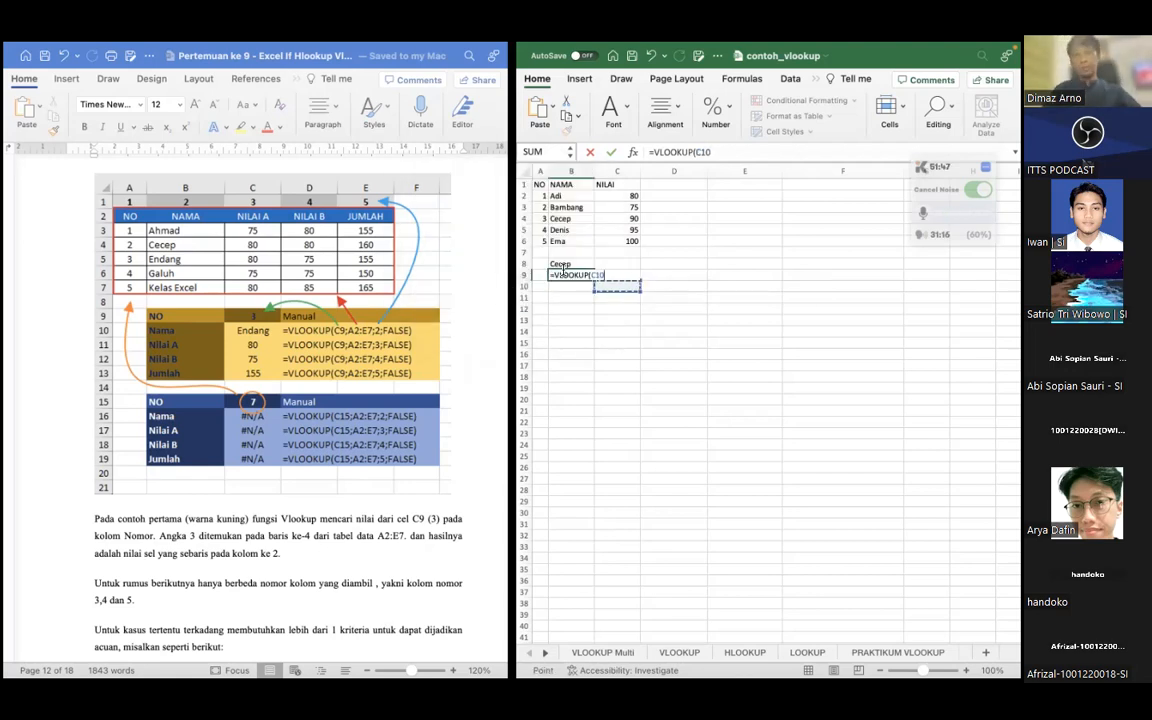
left_click(561, 264)
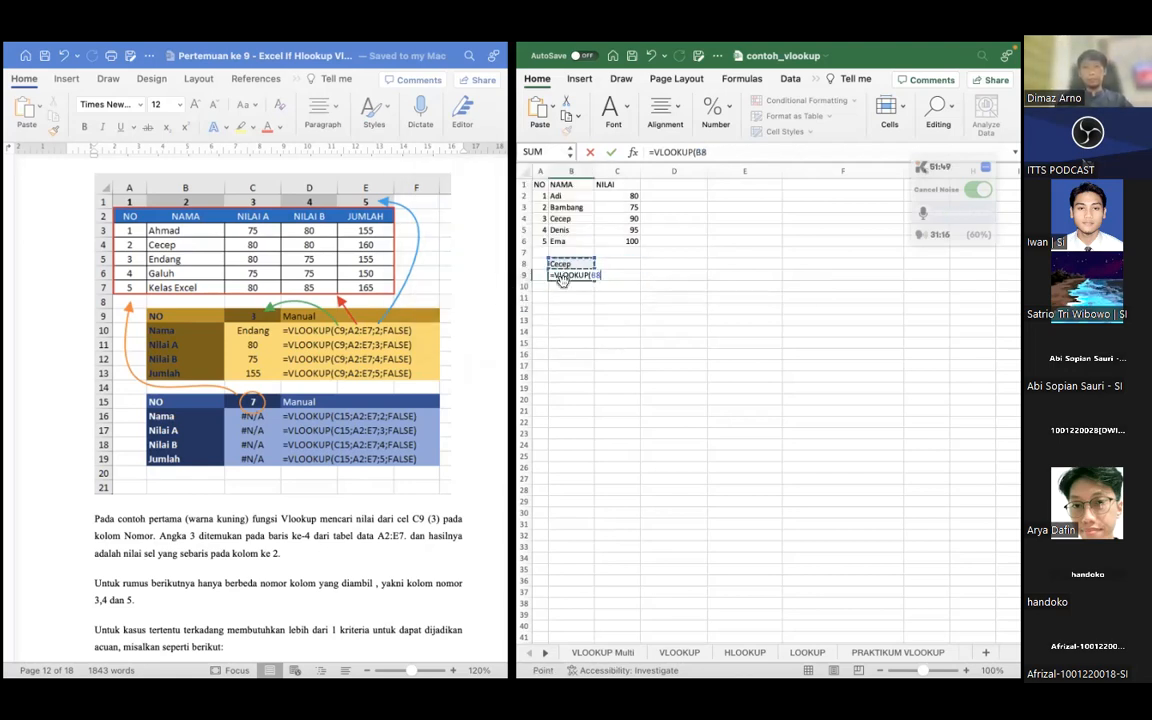
left_click(571, 298)
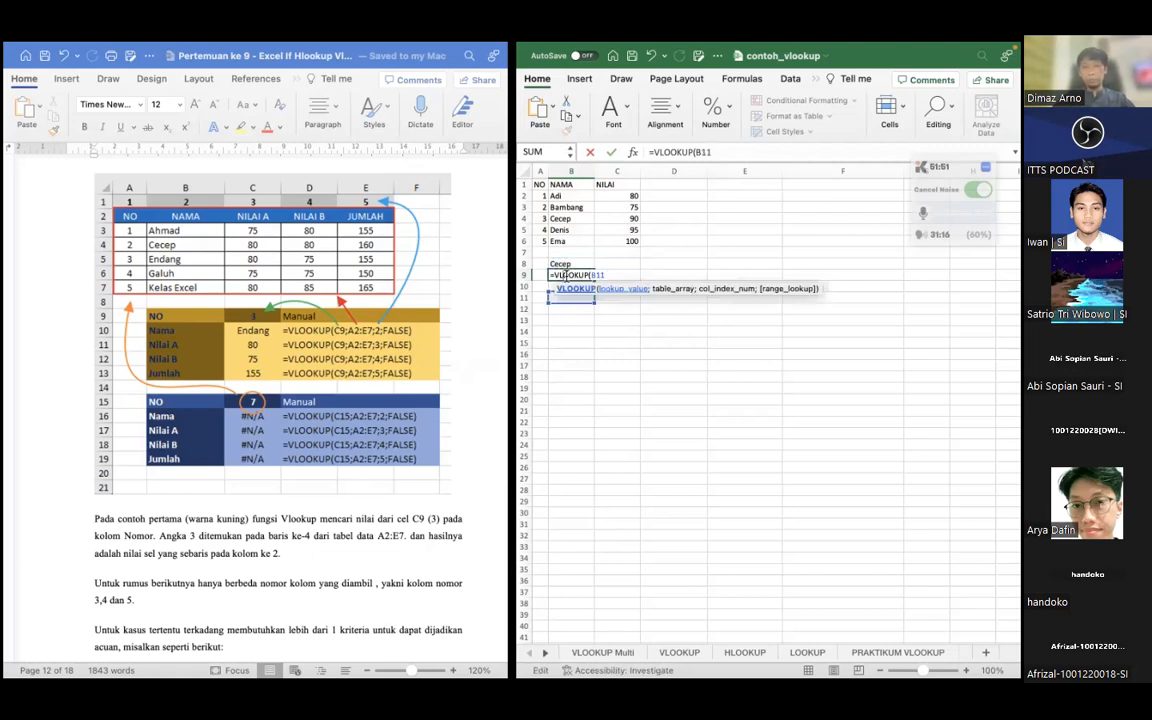
left_click(564, 275)
key("BackSpace")
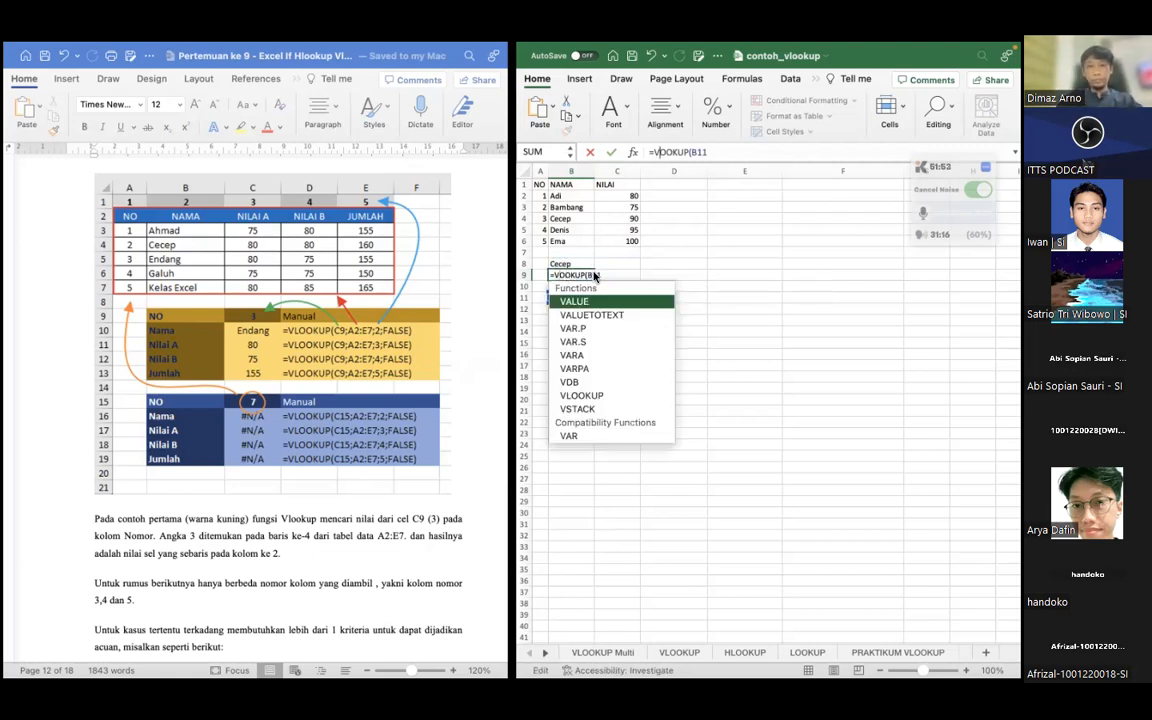
key("BackSpace")
key("BackSpace")
key("BackSpace")
key("BackSpace")
key("BackSpace")
key("BackSpace")
key("BackSpace")
key("BackSpace")
key("BackSpace")
key("BackSpace")
key("BackSpace")
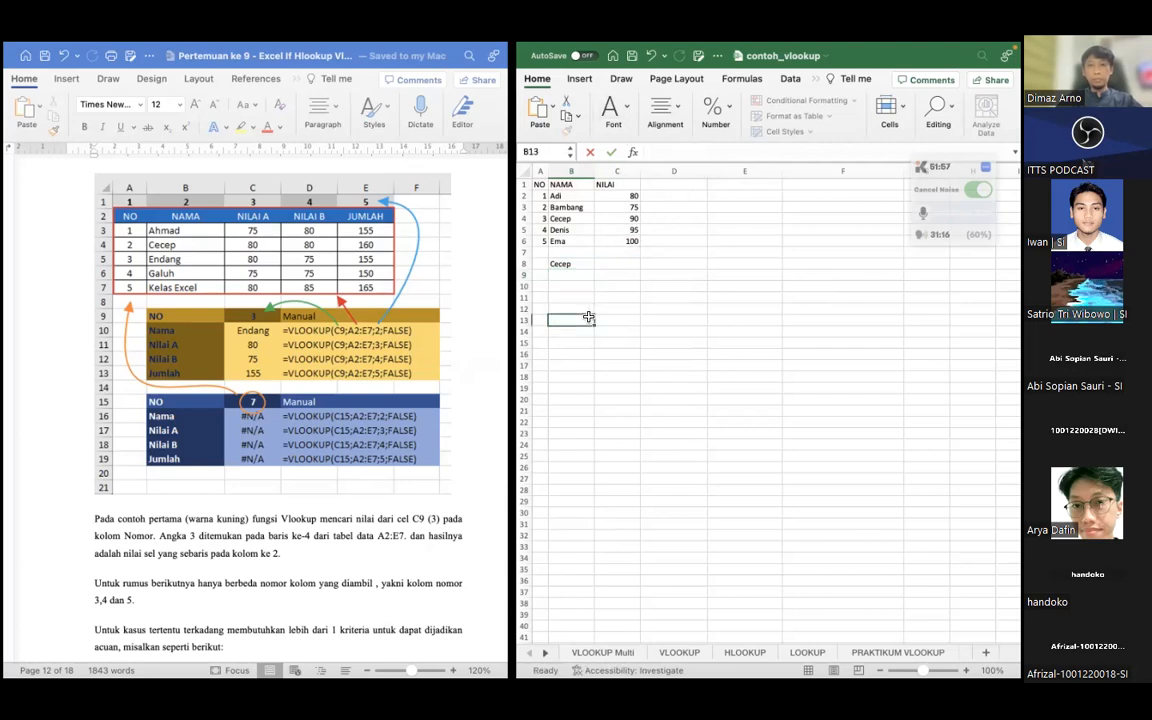
Enter a VLOOKUP formula in B9 with lookup value 3, table array A1:C6 and column index 2, giving =VLOOKUP(3;A1:C6;2)
type("=")
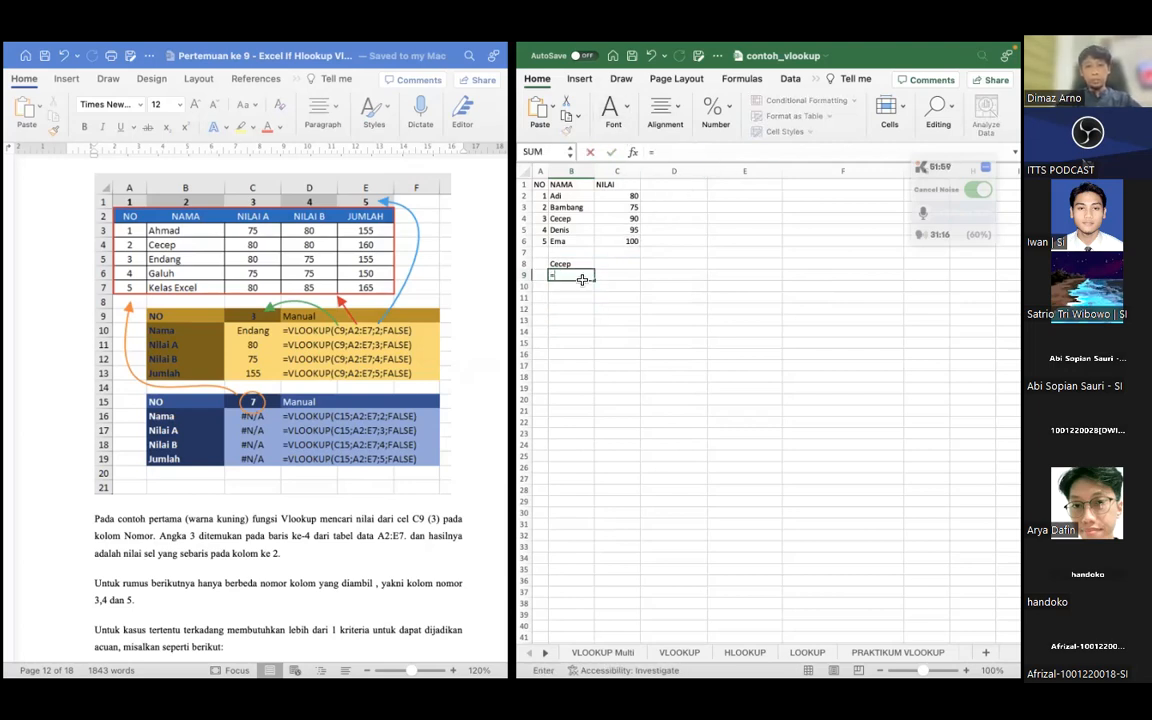
type("VLOOK")
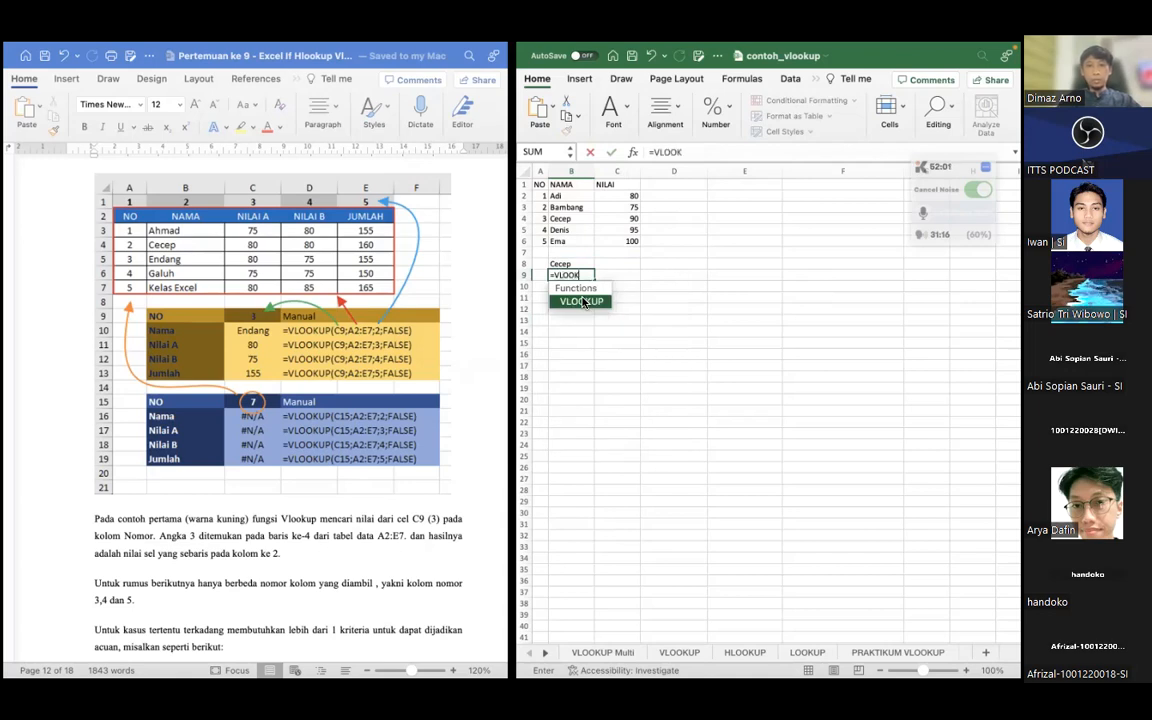
type("UP")
double_click(583, 302)
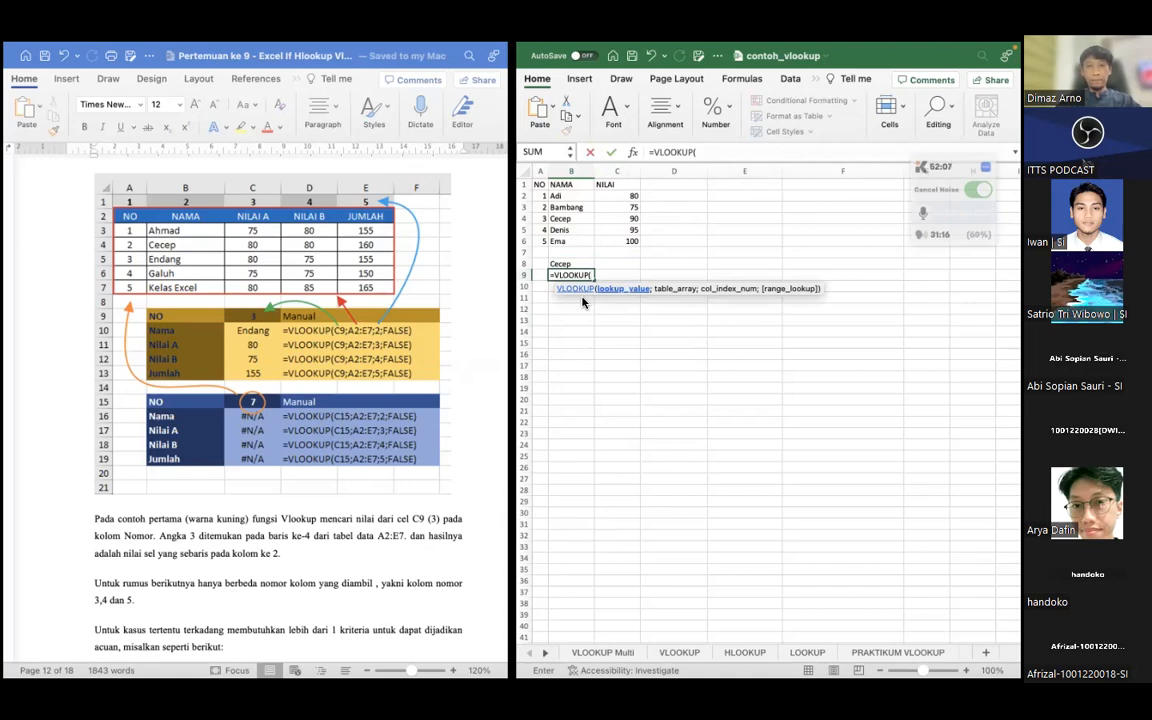
type("3;")
left_click_drag(547, 184, 628, 240)
type(";")
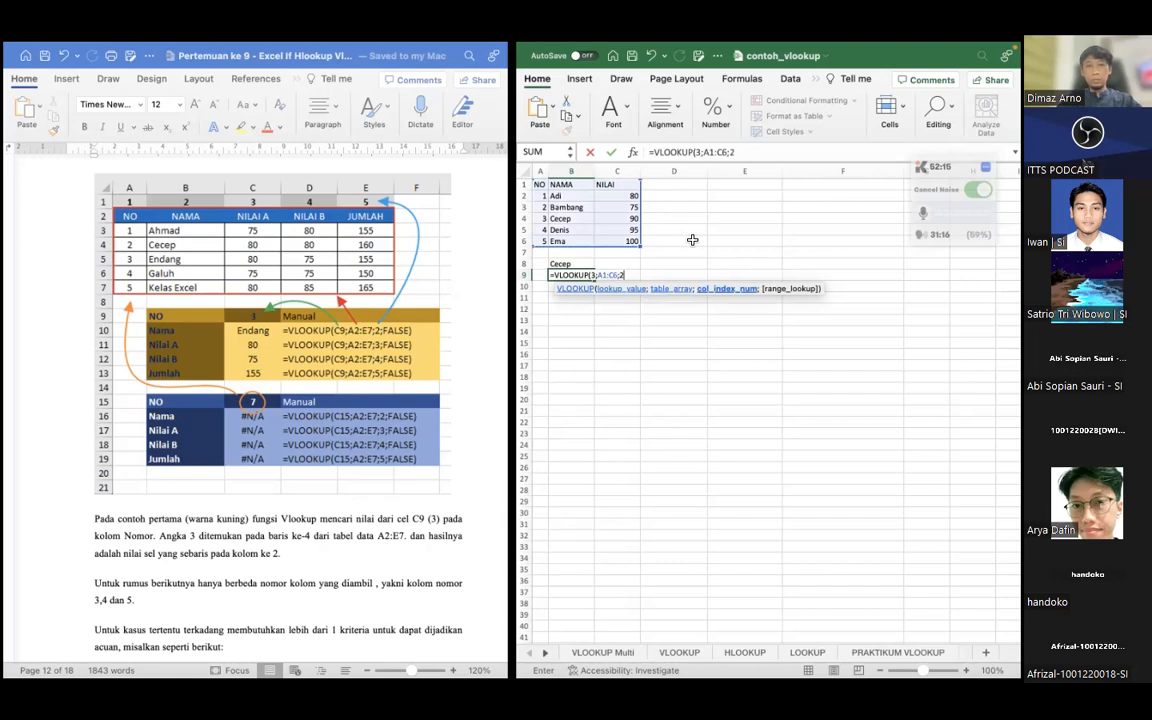
type("2)")
key("Return")
left_click(558, 275)
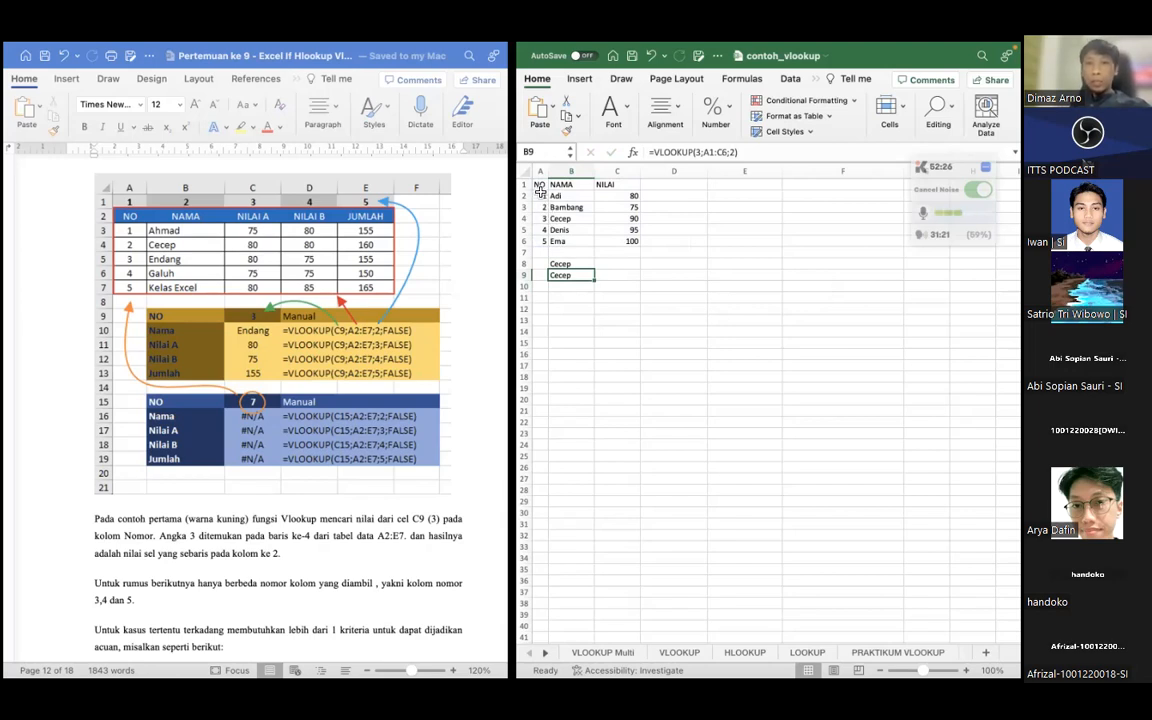
Clear the NO column of the table, cells A1:A6, including its header
left_click(575, 264)
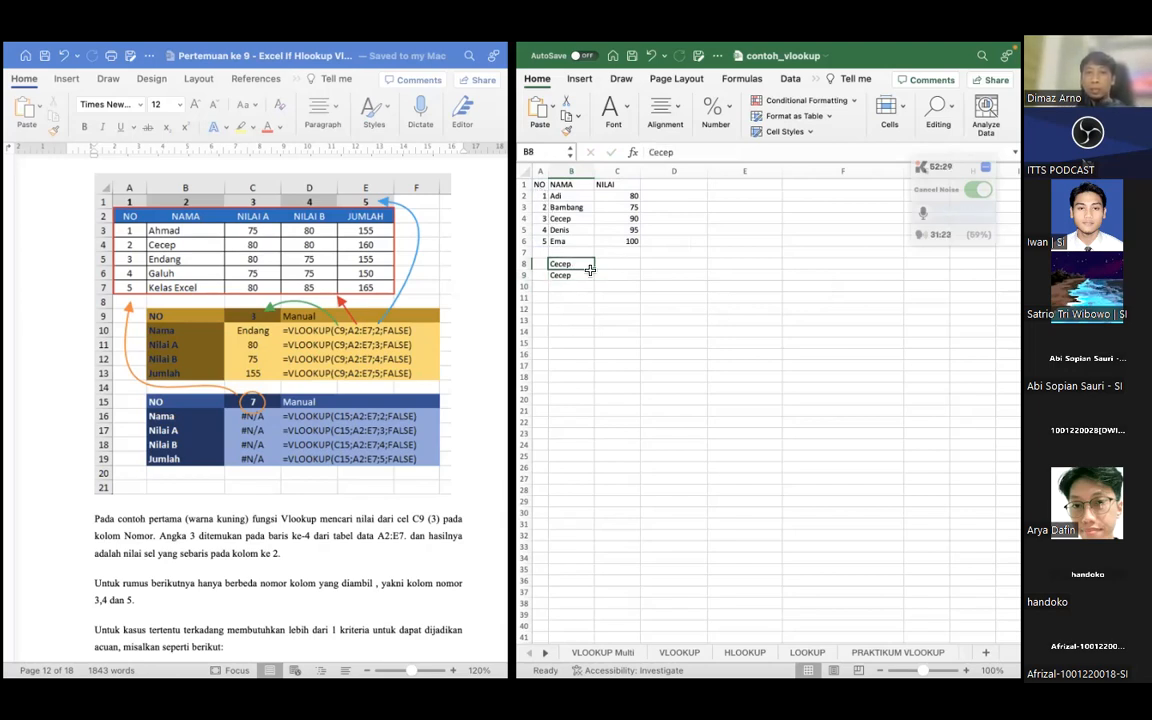
left_click(540, 185)
left_click_drag(540, 185, 540, 241)
key("Delete")
left_click(615, 283)
left_click(575, 264)
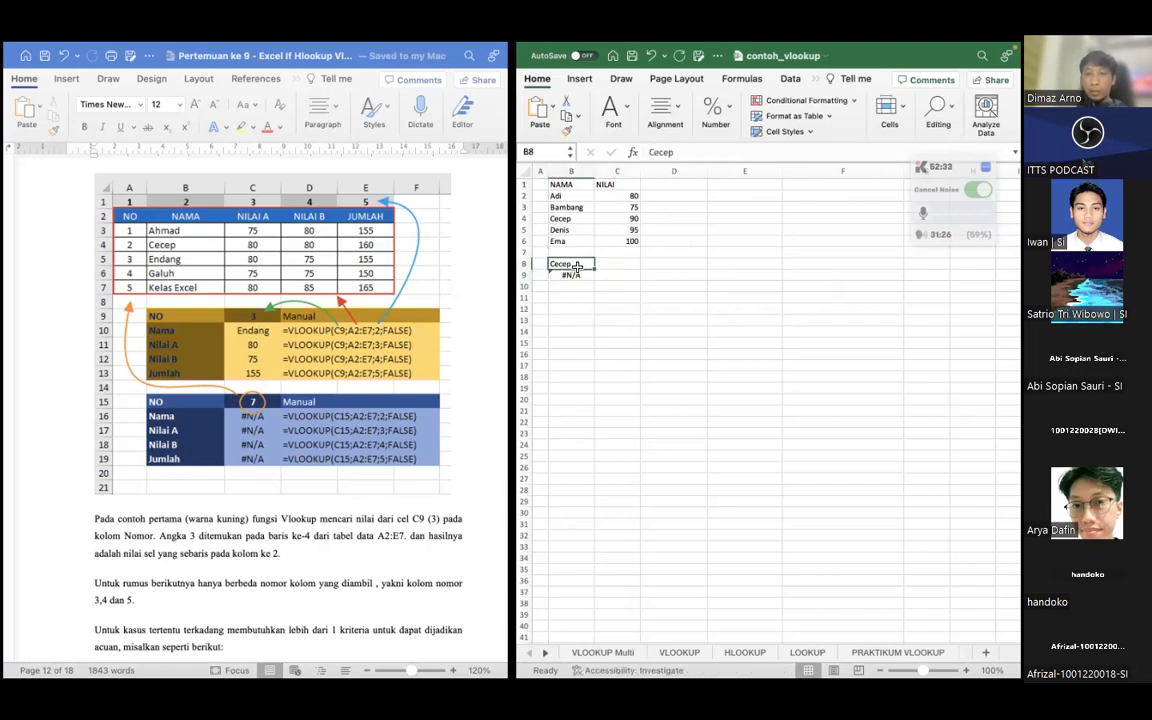
Replace the formula in B9 with a new VLOOKUP that uses B8 as the lookup value
left_click(575, 275)
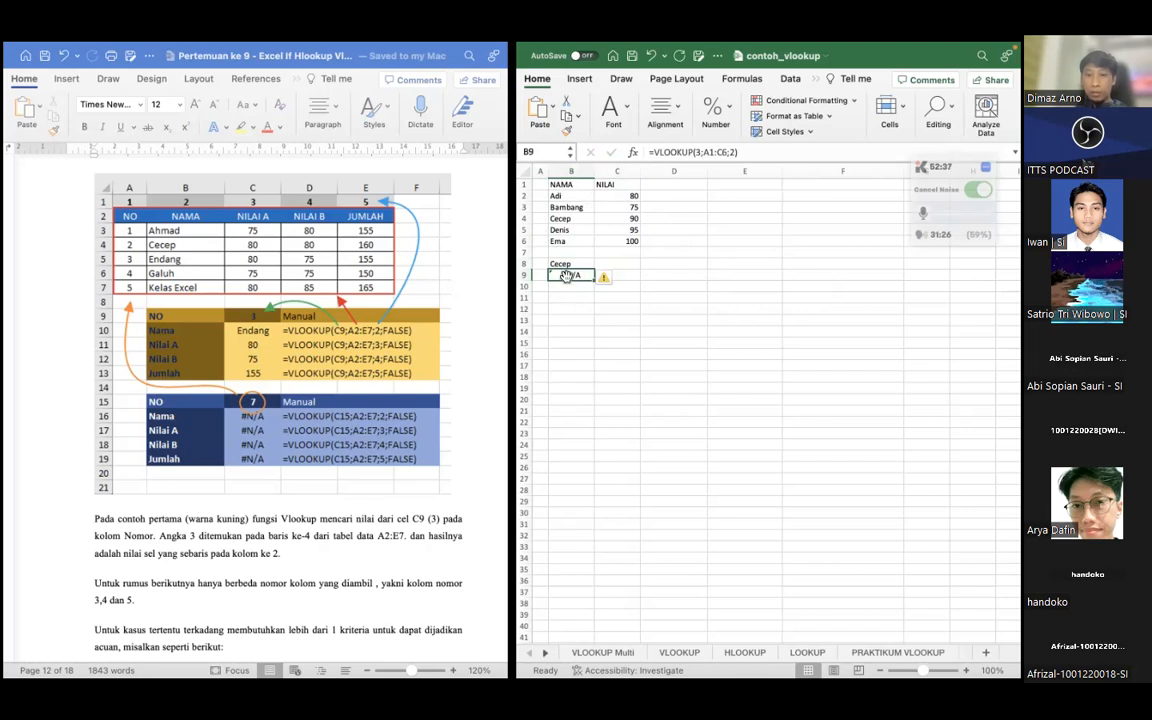
type("=")
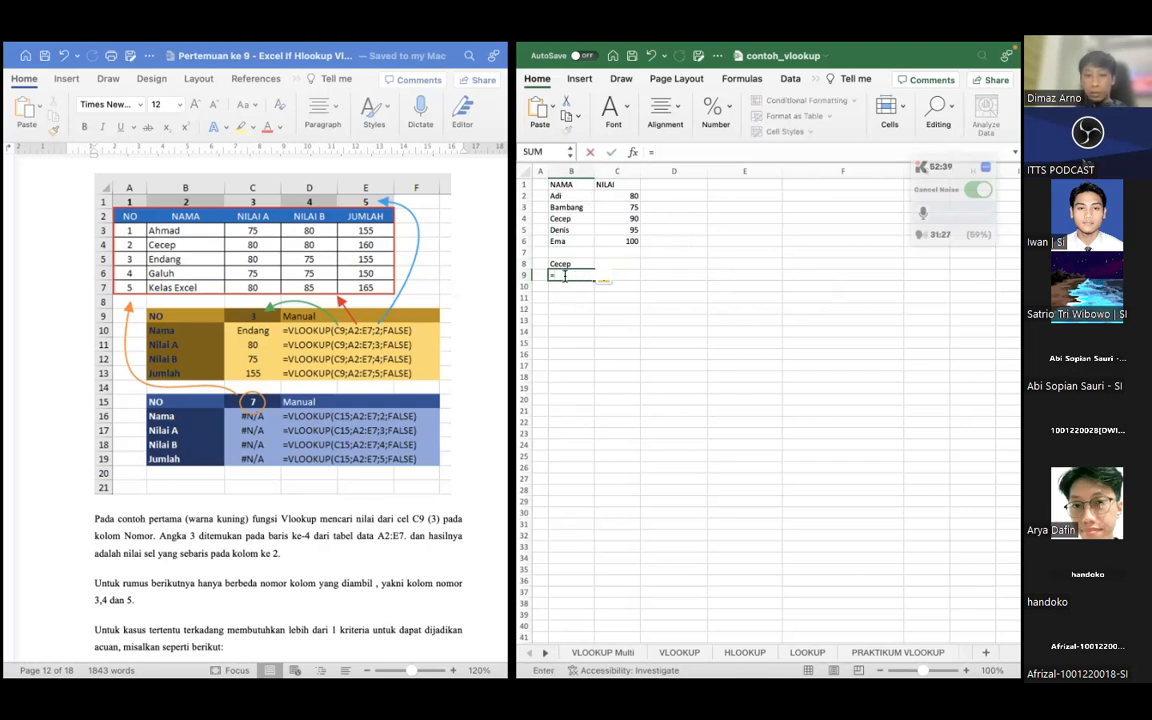
type("VLO")
key("Tab")
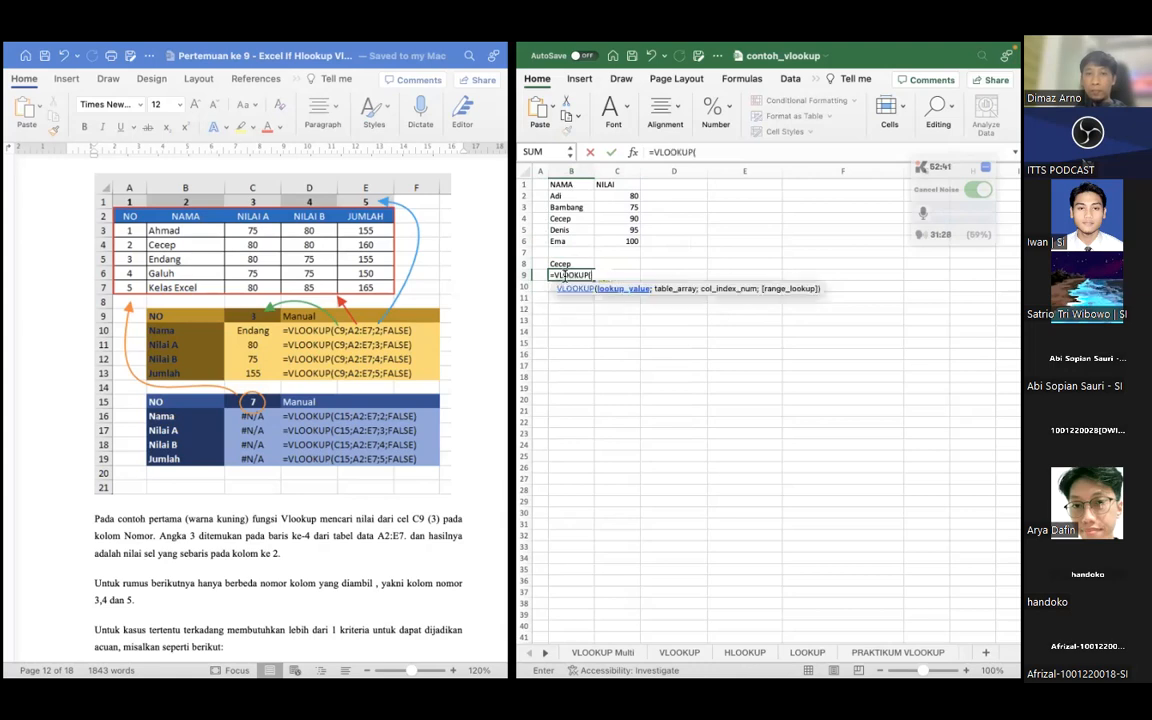
left_click(568, 263)
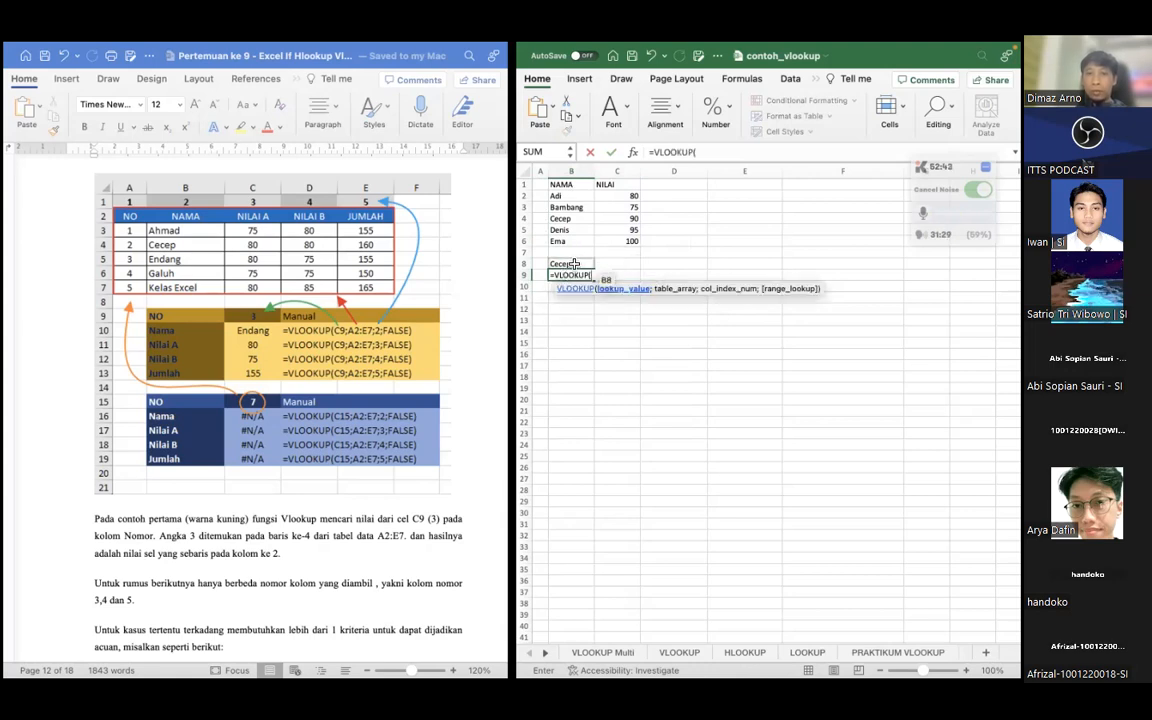
type(";")
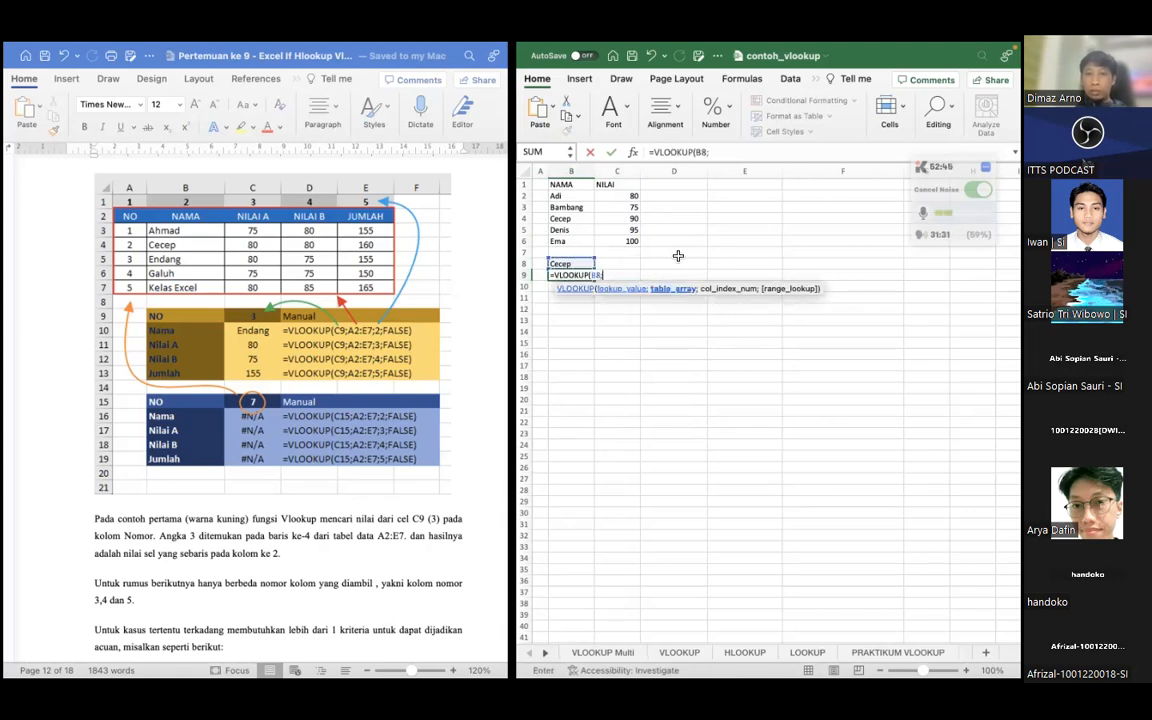
Complete the VLOOKUP in B9 with table array B1:C6 and column index 2, and review the finished formula
left_click(561, 184)
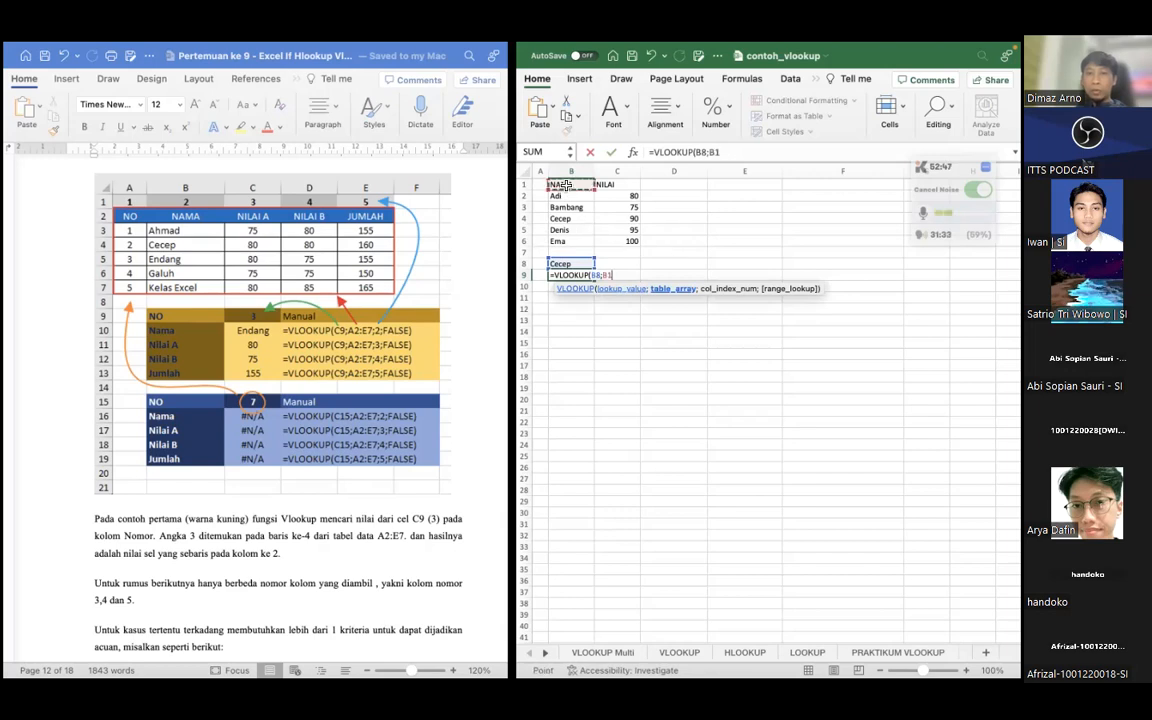
left_click_drag(625, 247, 625, 247)
type(";")
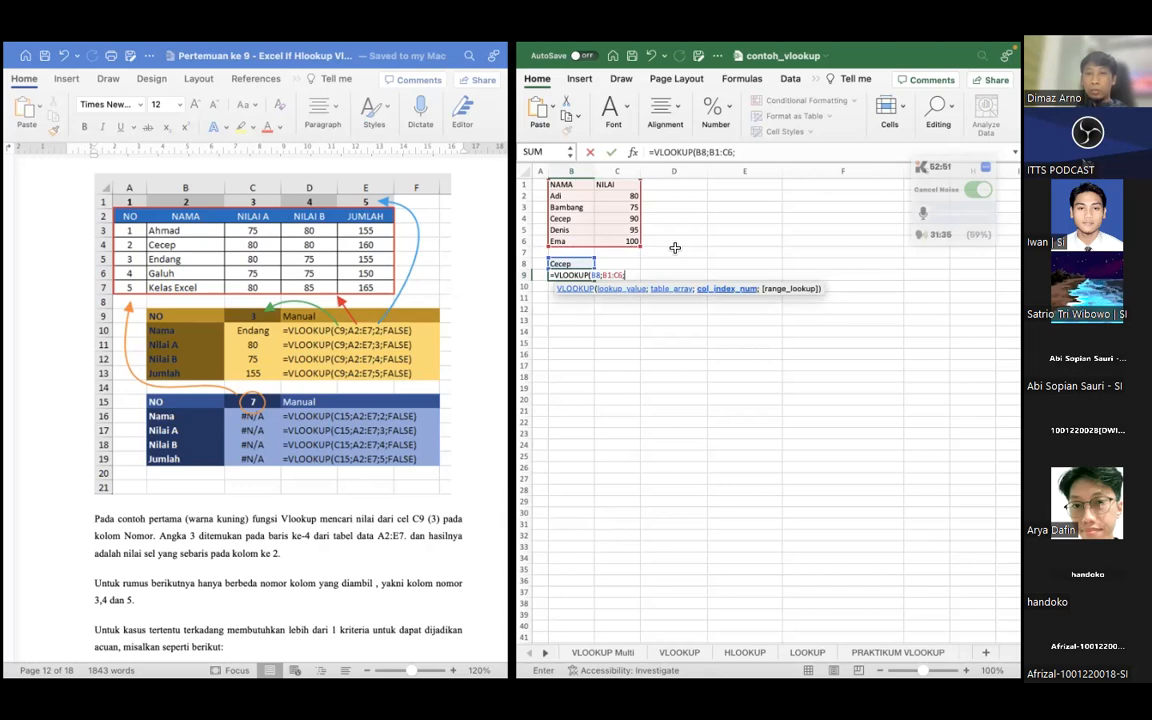
type("2")
key("Return")
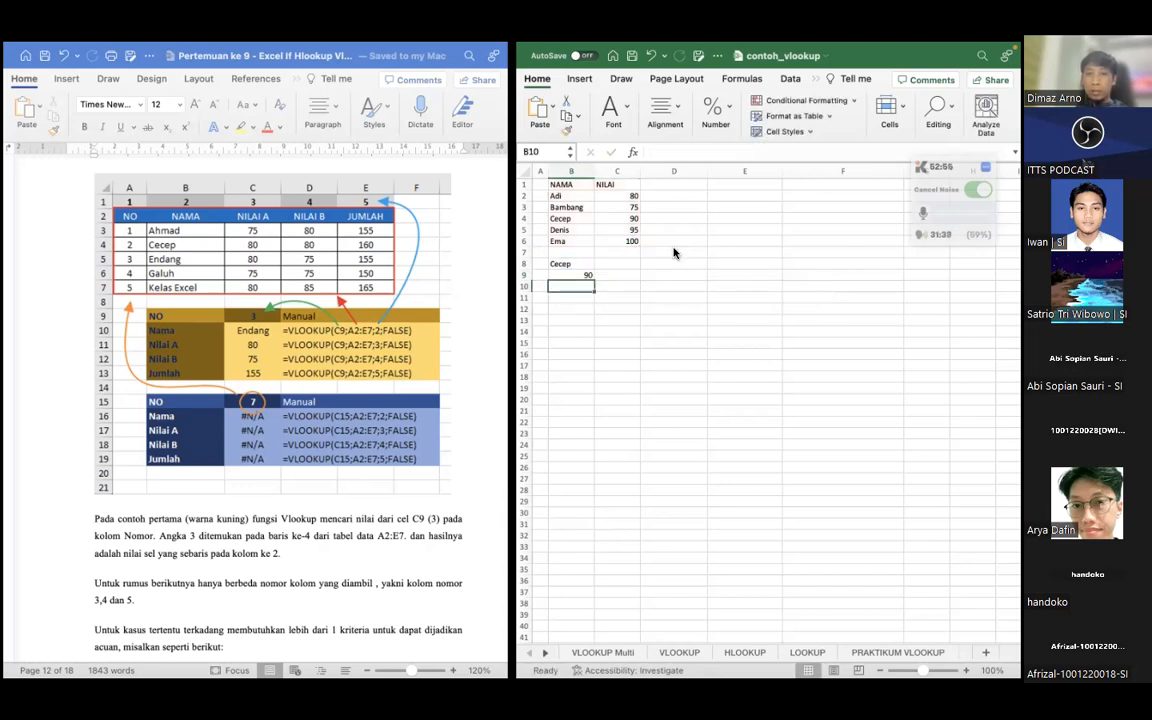
left_click(575, 274)
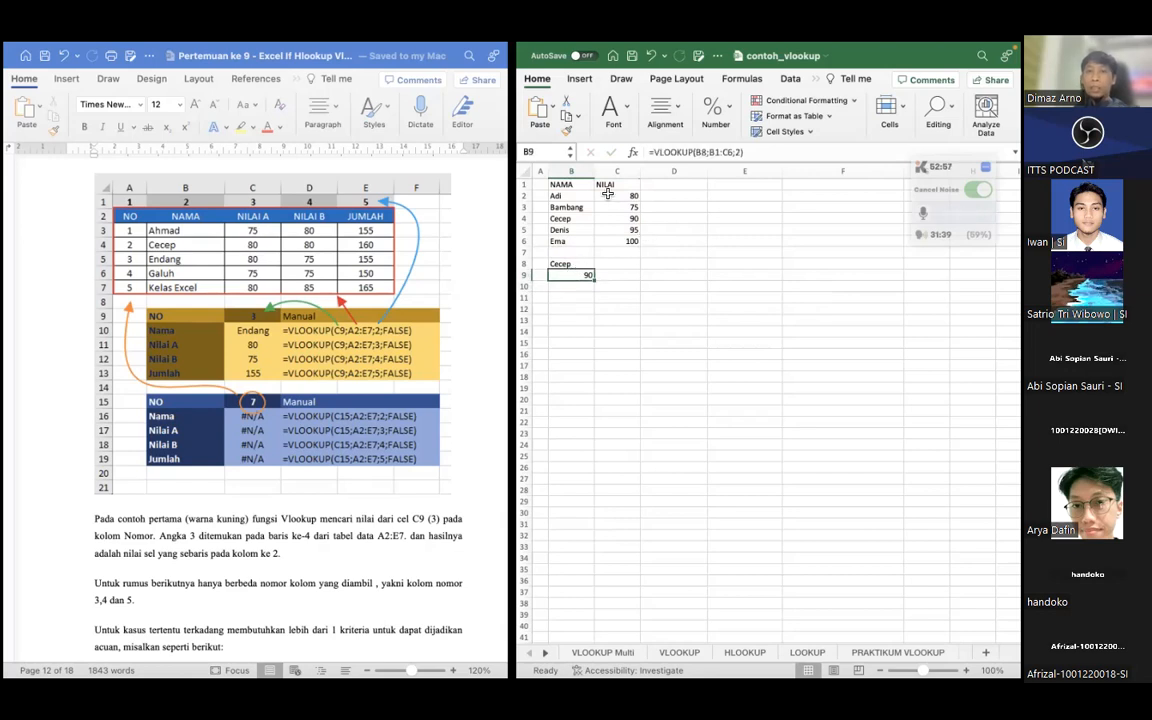
left_click(577, 186)
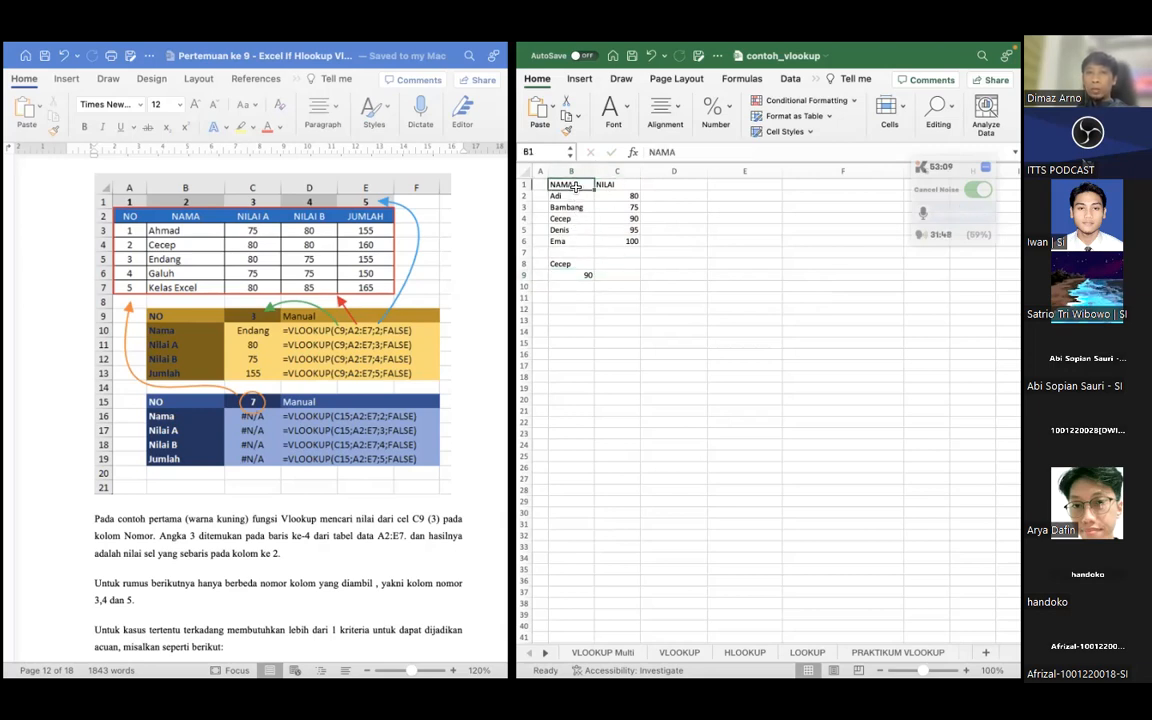
left_click(571, 275)
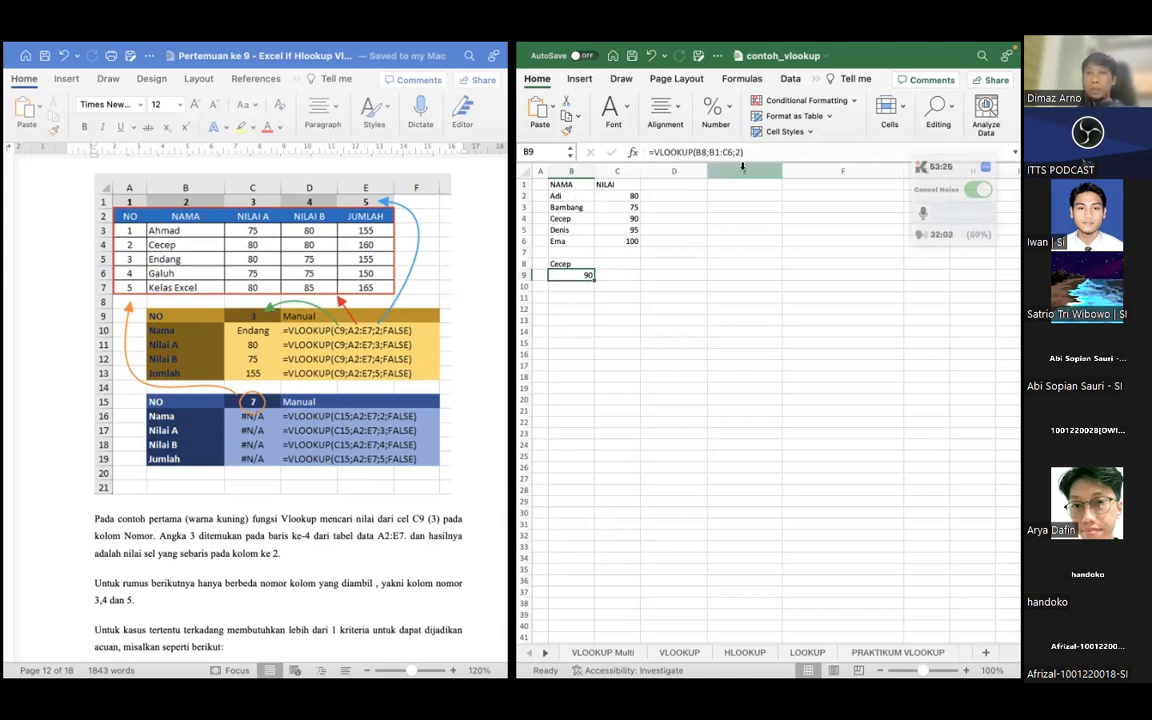
Rename the header in C1 to NILAI MTK and add the header NILAI SEJARAH in D1
double_click(627, 186)
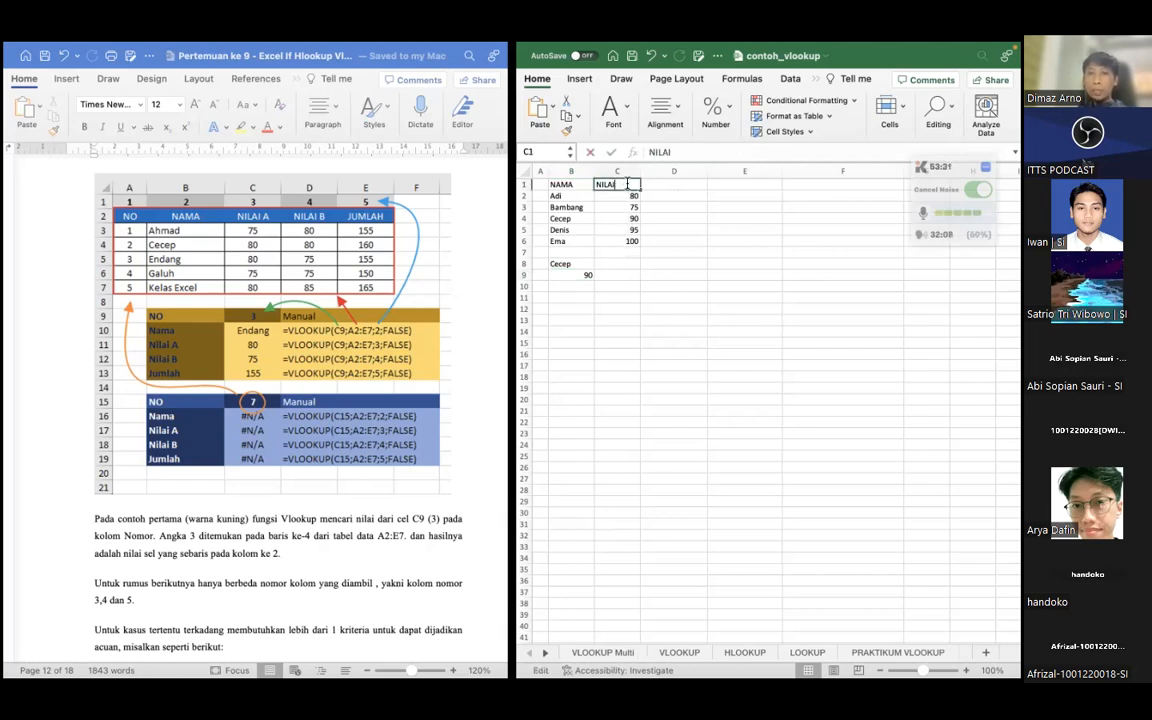
type("MTK")
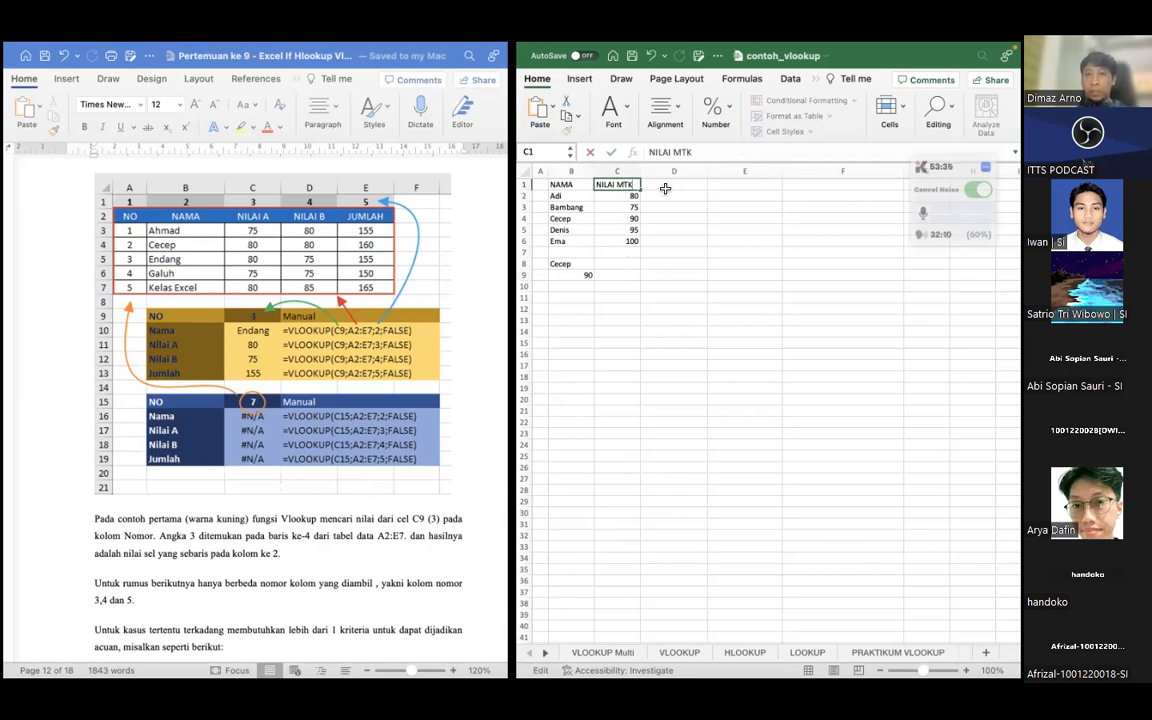
left_click(663, 185)
type("NILAI")
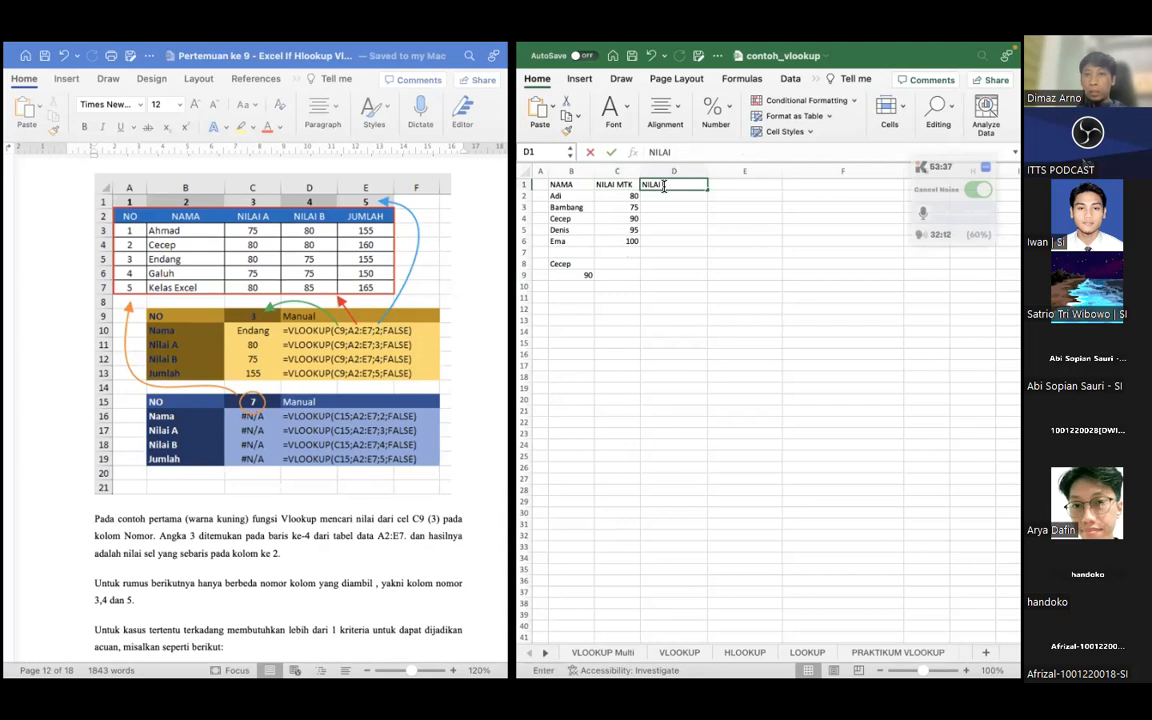
type(" SEJ")
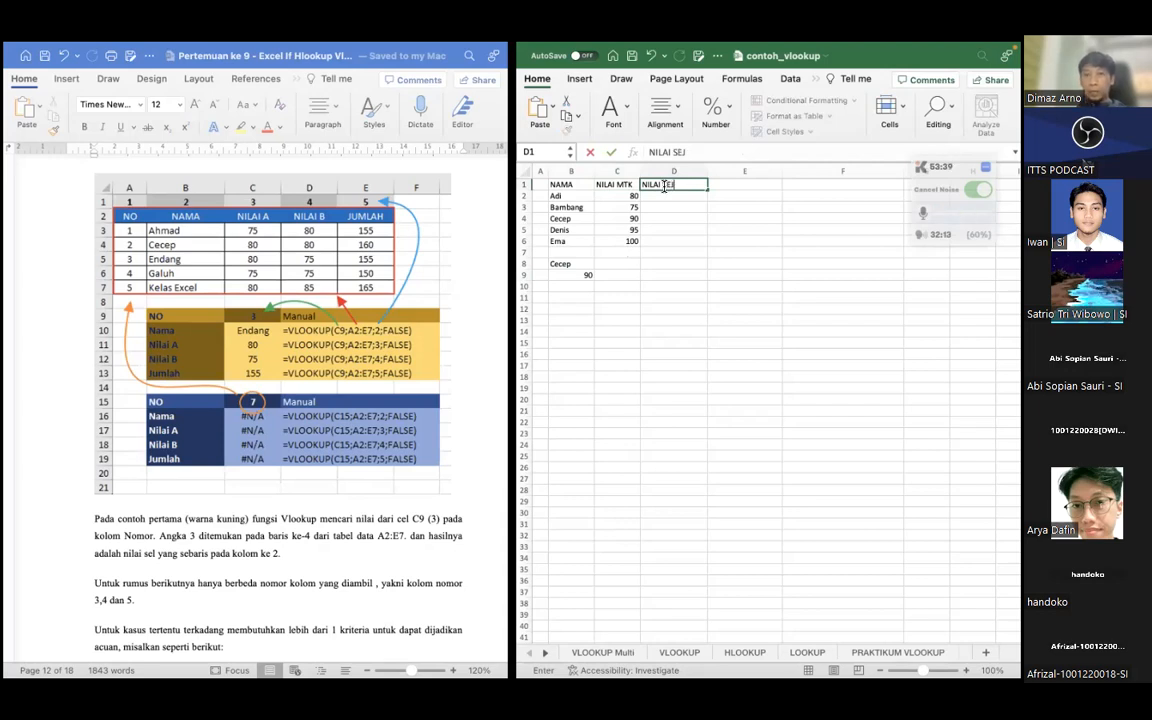
type("ARAH")
key("Return")
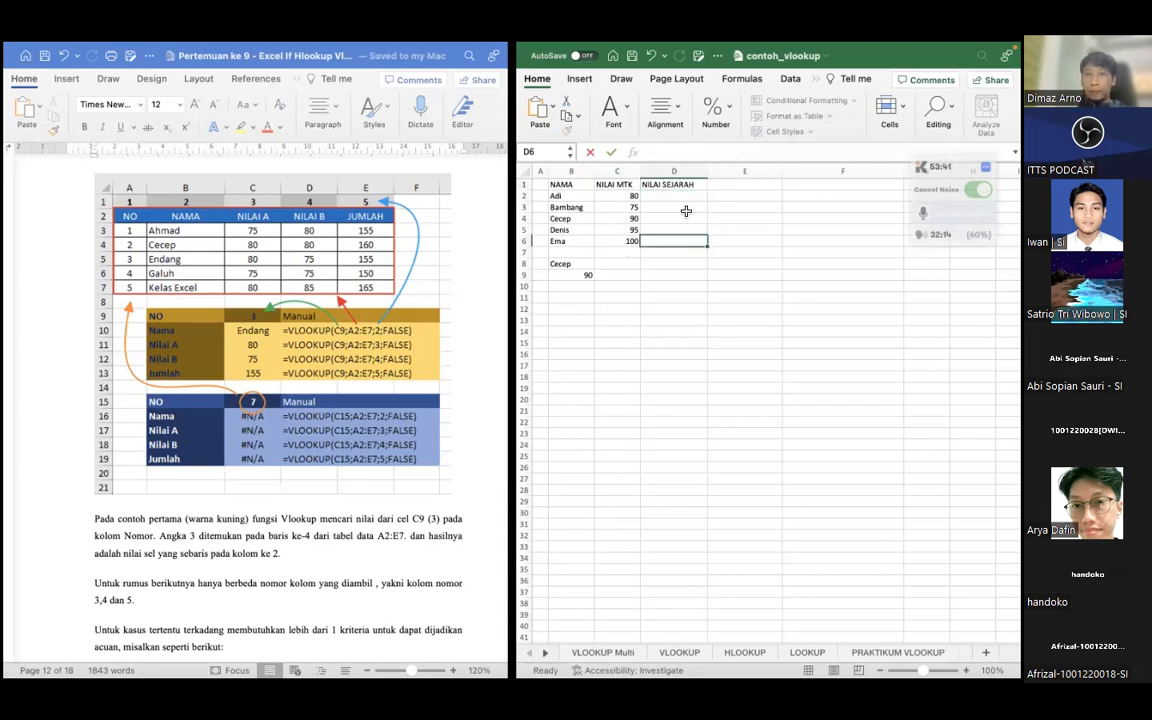
Fill the NILAI SEJARAH column in D2:D6 with the scores 90, 60, 75, 80 and 90
type("90")
key("Return")
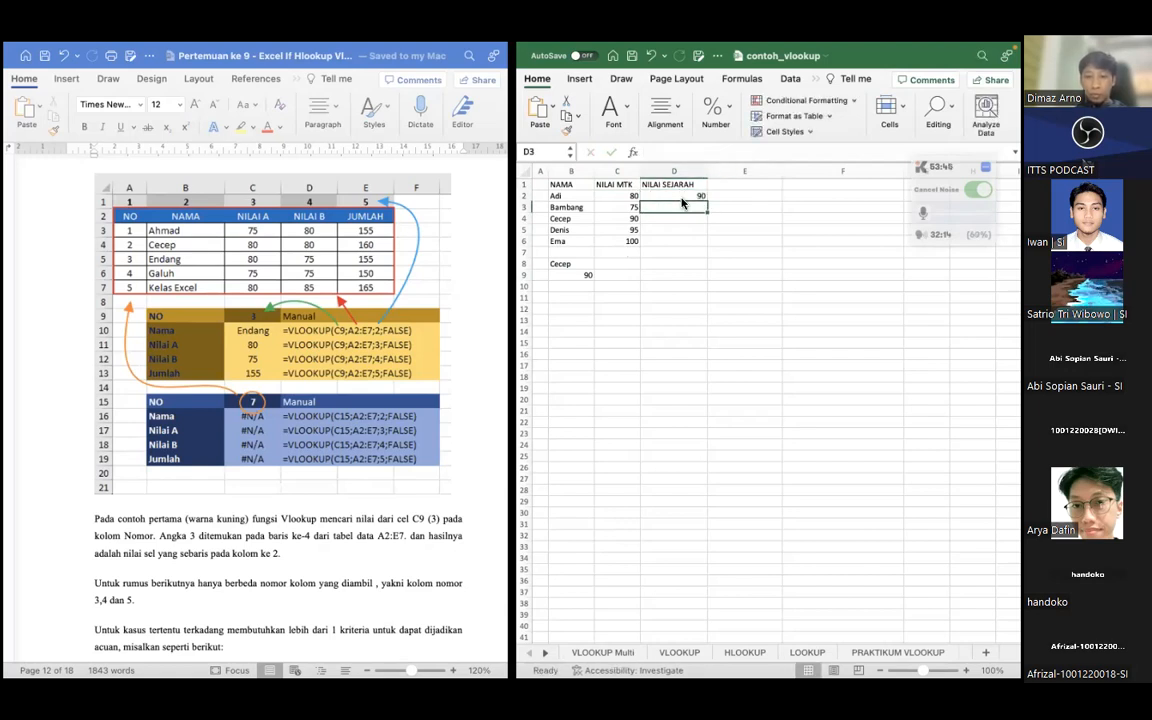
type("60")
key("Return")
type("75")
key("Return")
type("80")
key("Return")
type("90")
key("Return")
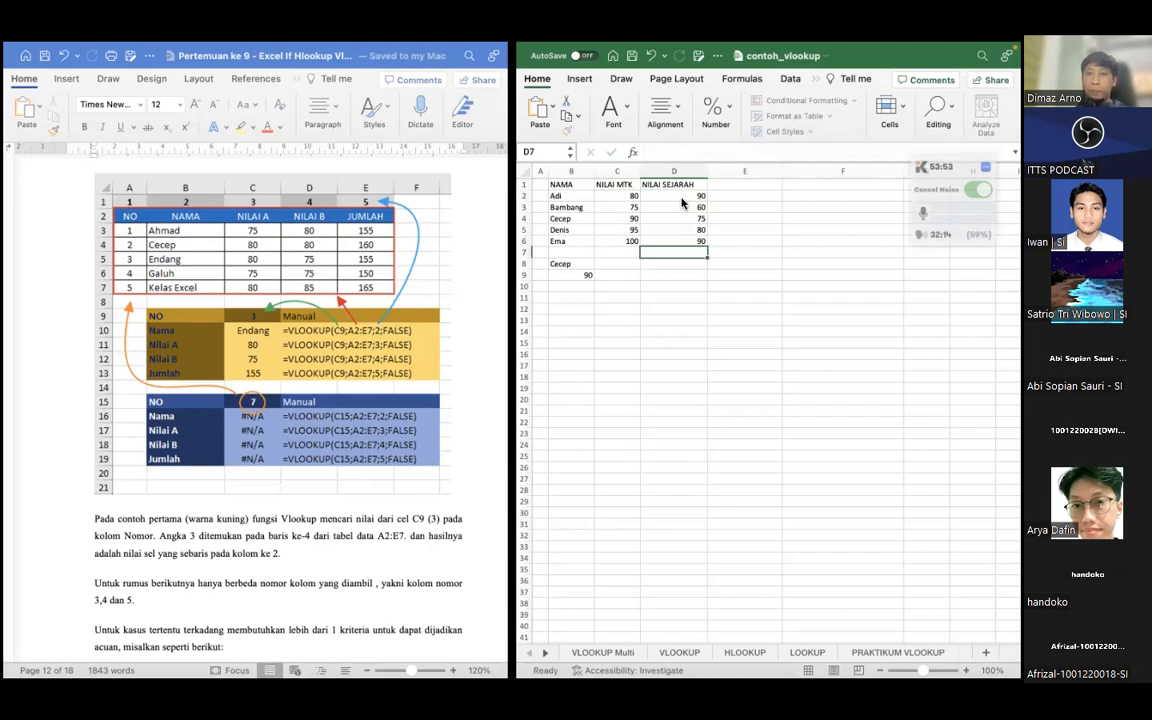
Add the label Nama in A8, beside the lookup name
key("Down")
key("Down")
key("Left")
key("Left")
key("Left")
key("Right")
key("Left")
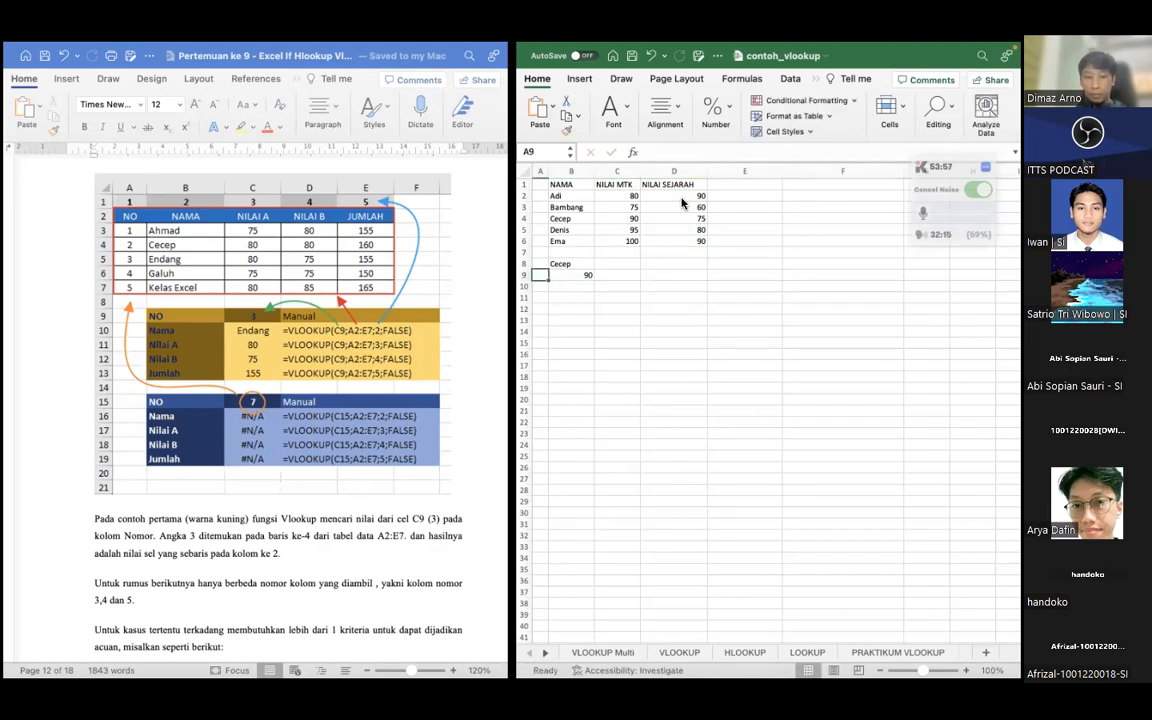
key("Up")
type("Nama")
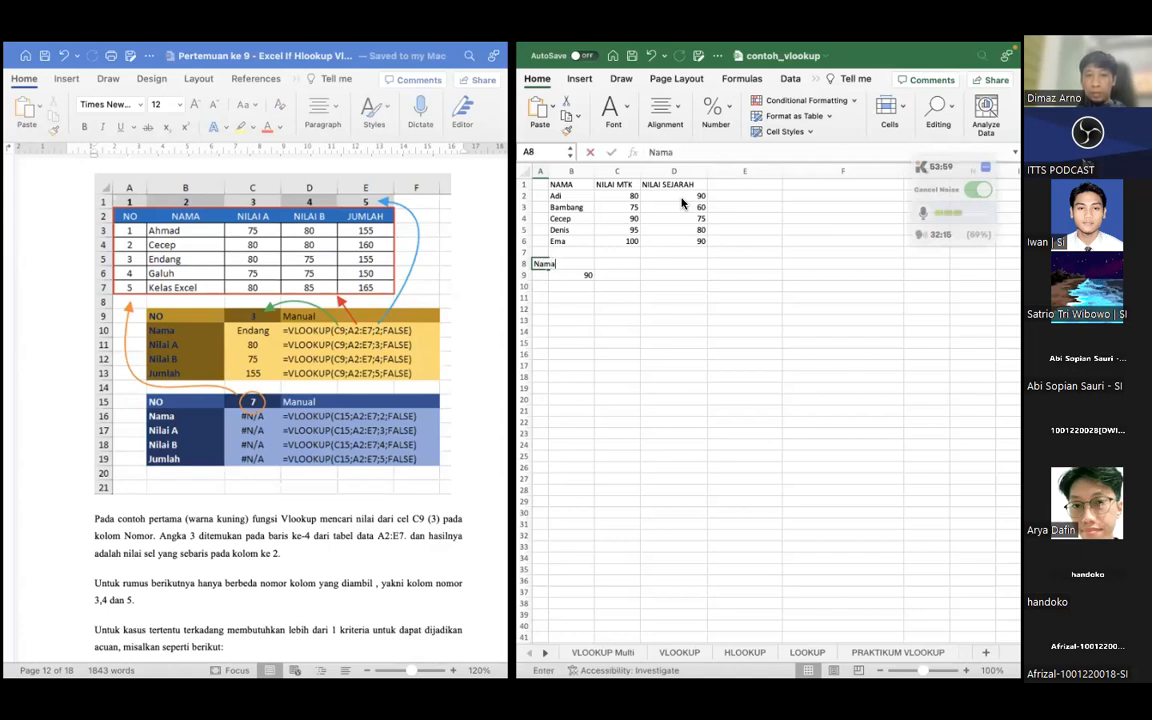
left_click(559, 284)
left_click(541, 263)
Widen column A slightly and add the label Nilai MTK in A9
left_click_drag(550, 173, 559, 174)
key("Down")
type("Nilai MTK")
left_click(595, 322)
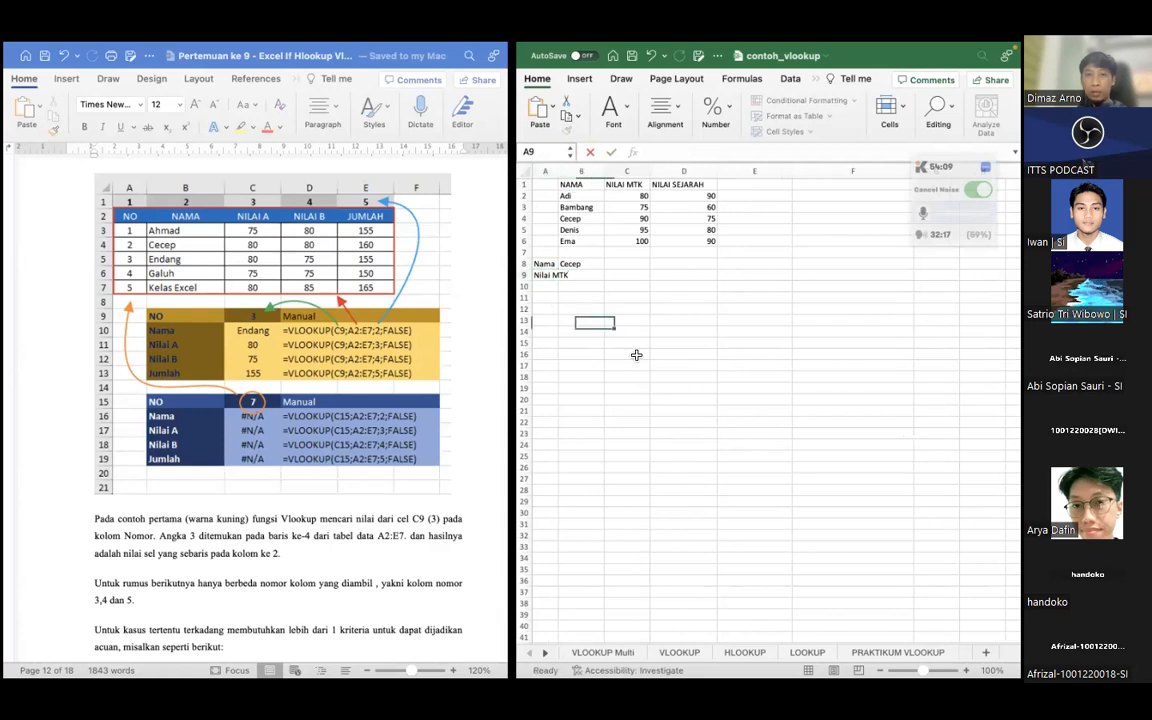
left_click(636, 355)
Add the label Nilai Sejarah in A10 and widen column A to fit the labels
left_click_drag(558, 171, 571, 171)
left_click(556, 287)
type("Nilai Sejarah")
left_click(593, 319)
left_click_drag(569, 170, 581, 170)
Start a VLOOKUP formula in B10 with B8 as the lookup value
left_click(617, 290)
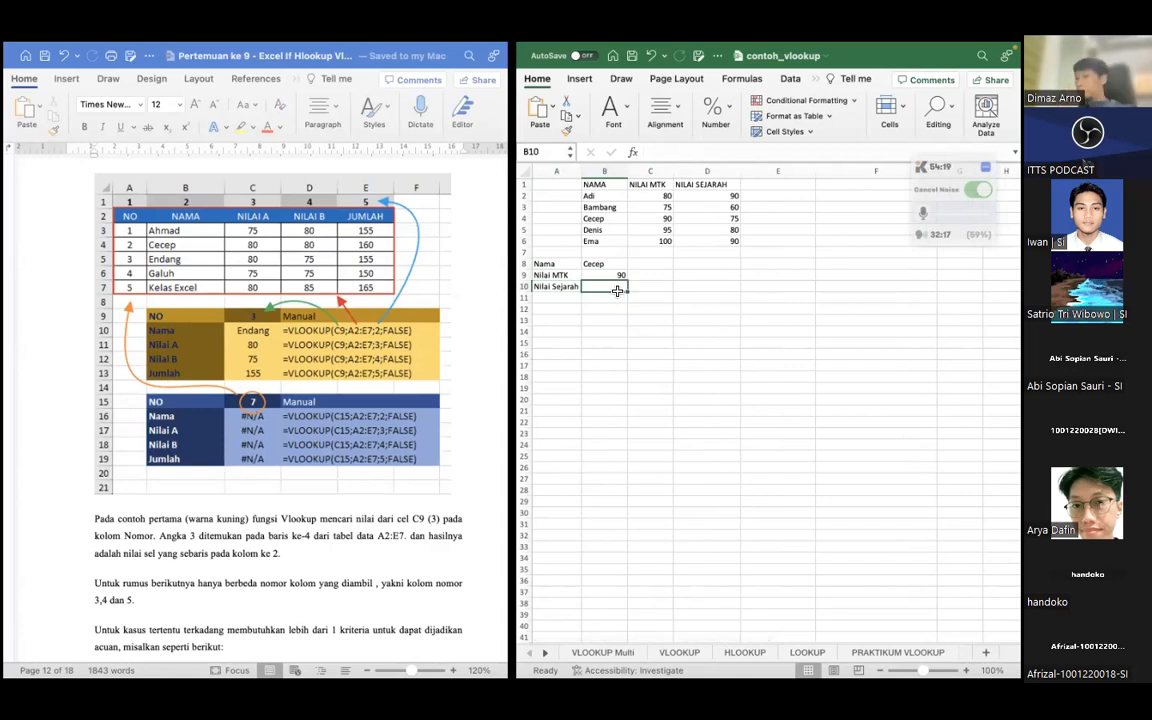
left_click(609, 298)
left_click(608, 288)
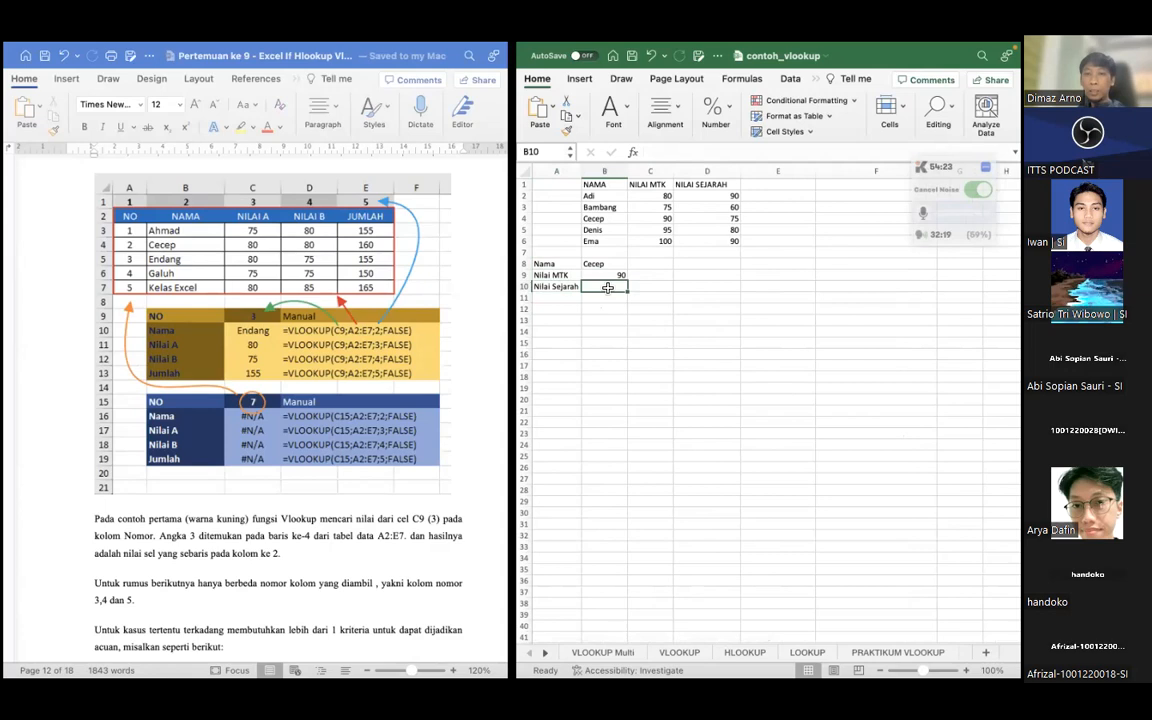
type("=")
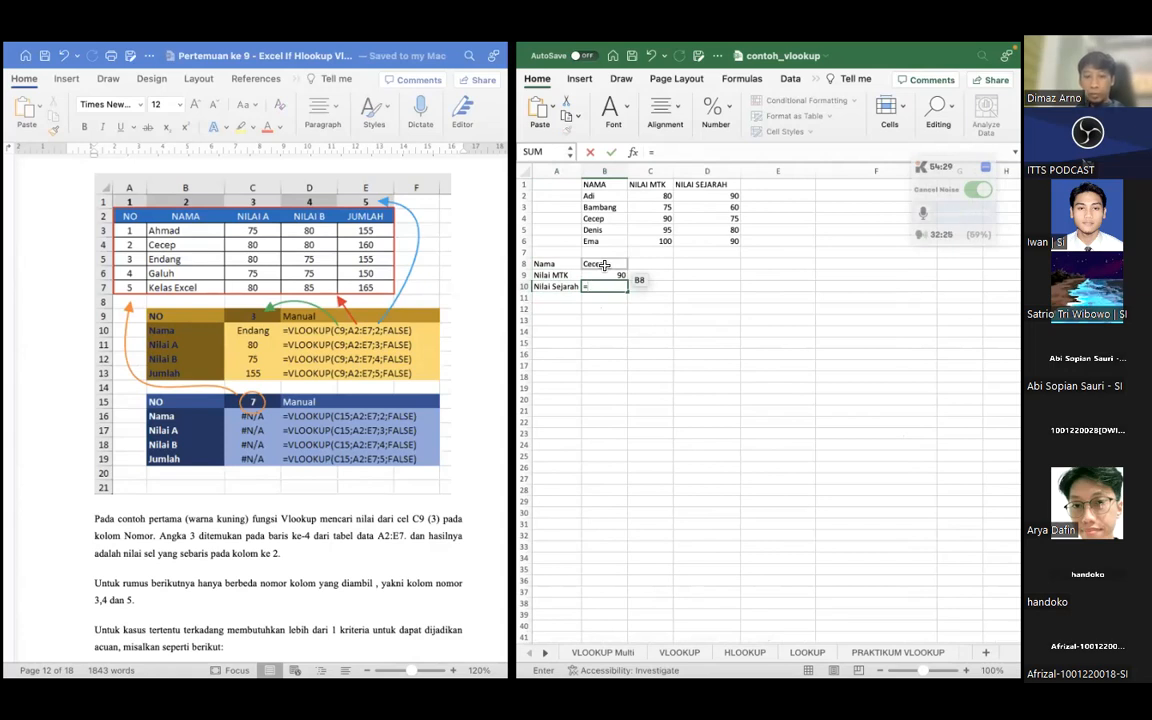
type("VLOOKU")
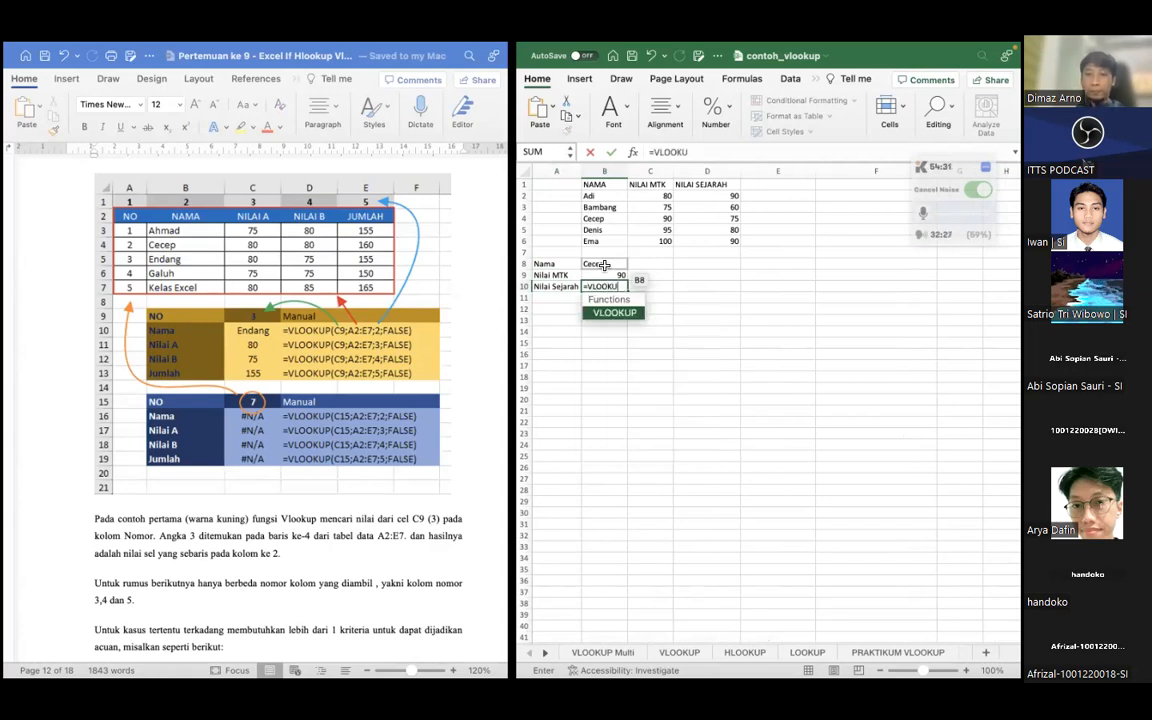
type("P)(")
key("BackSpace")
type("(")
left_click(604, 264)
type(";")
Complete the VLOOKUP in B10 with table array B1:D6 and column index 3
left_click(592, 185)
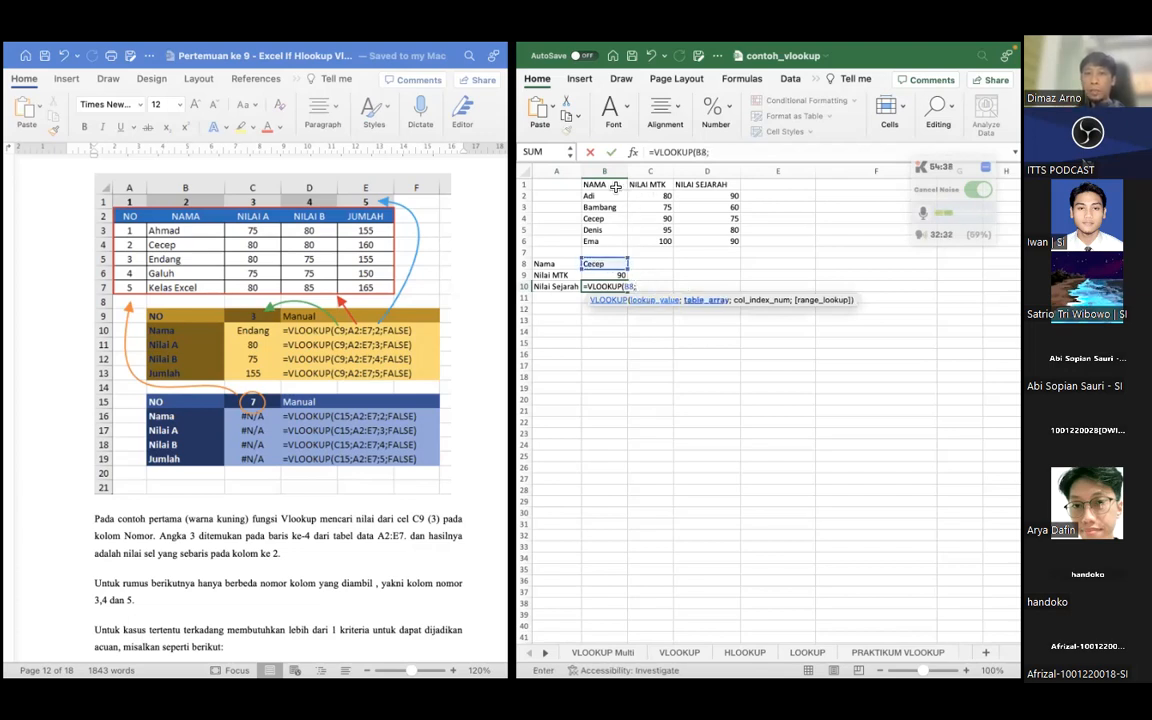
left_click(732, 242, "shift")
type(";")
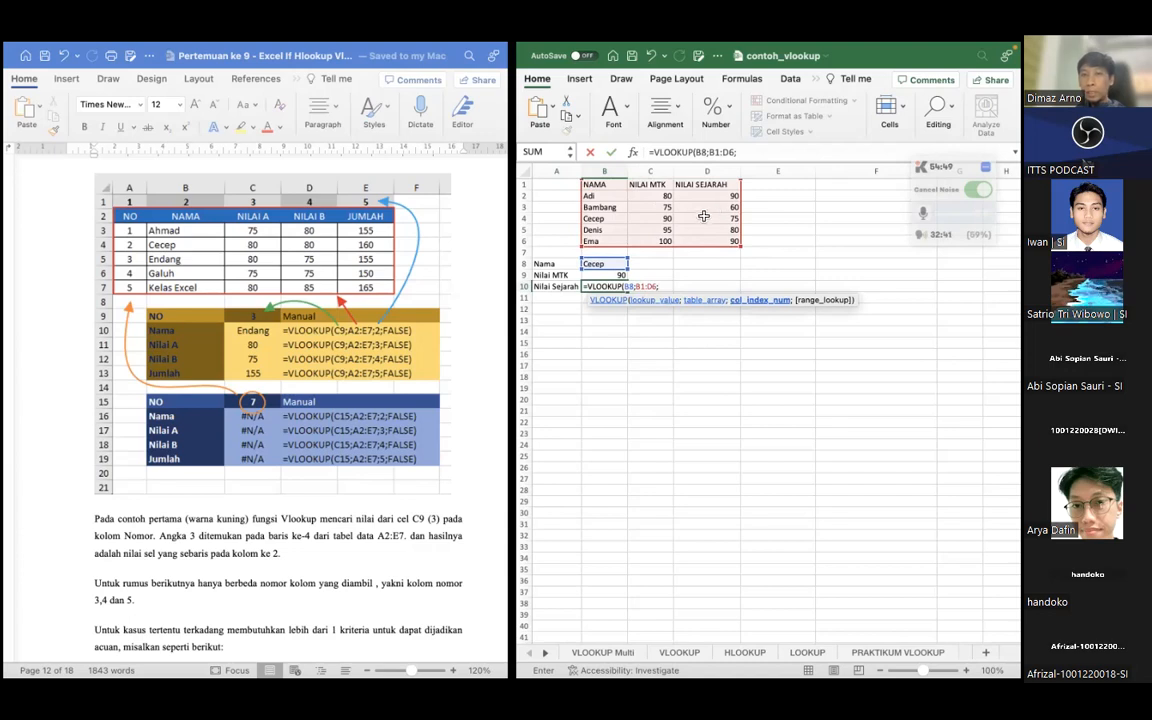
type("3)")
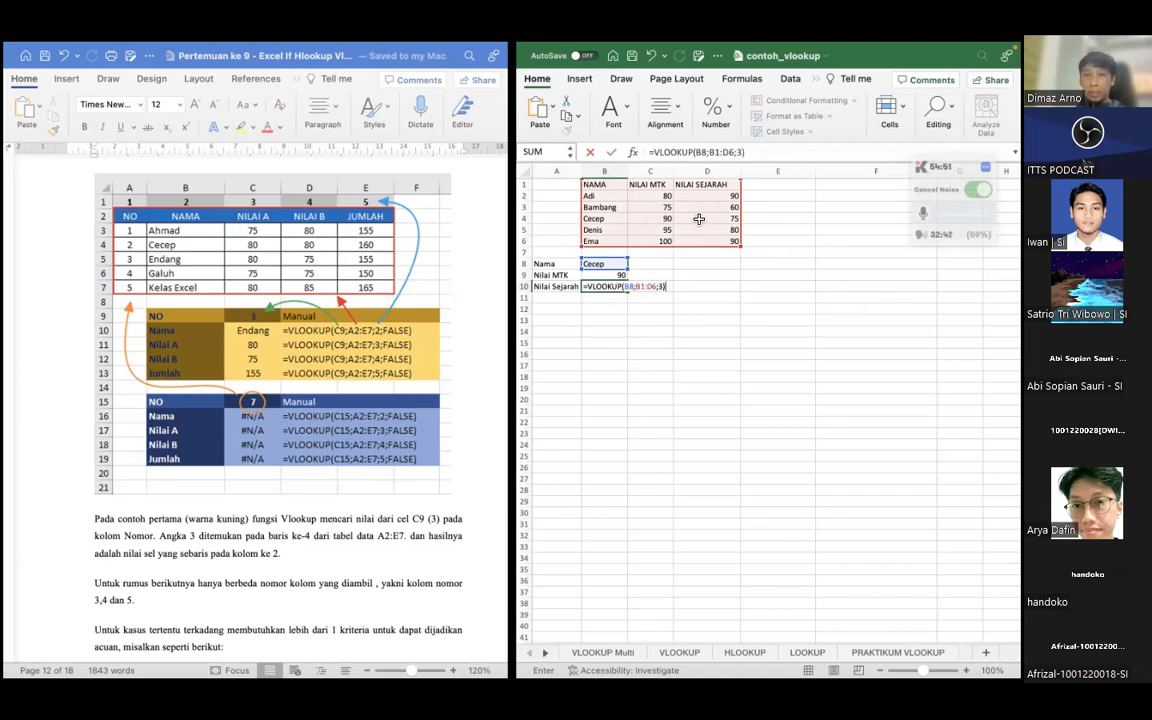
key("Return")
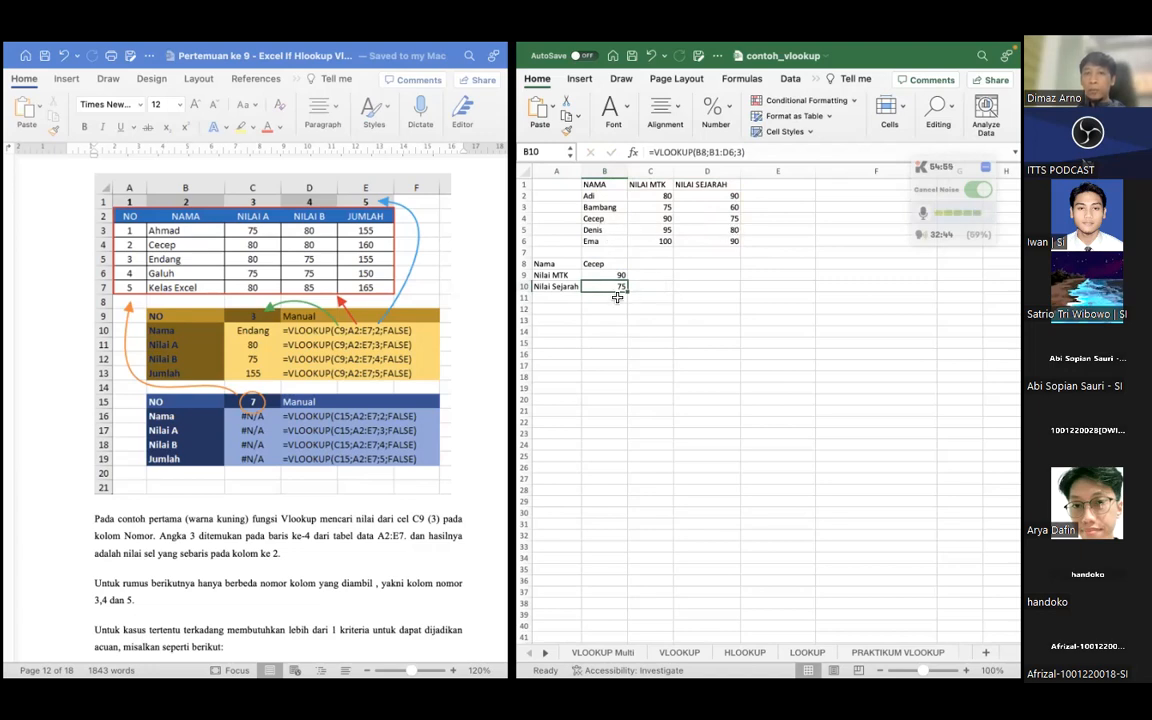
Examine where the lookup table starts and how B8 drives the results, comparing it with the document's VLOOKUP example
left_click(598, 183)
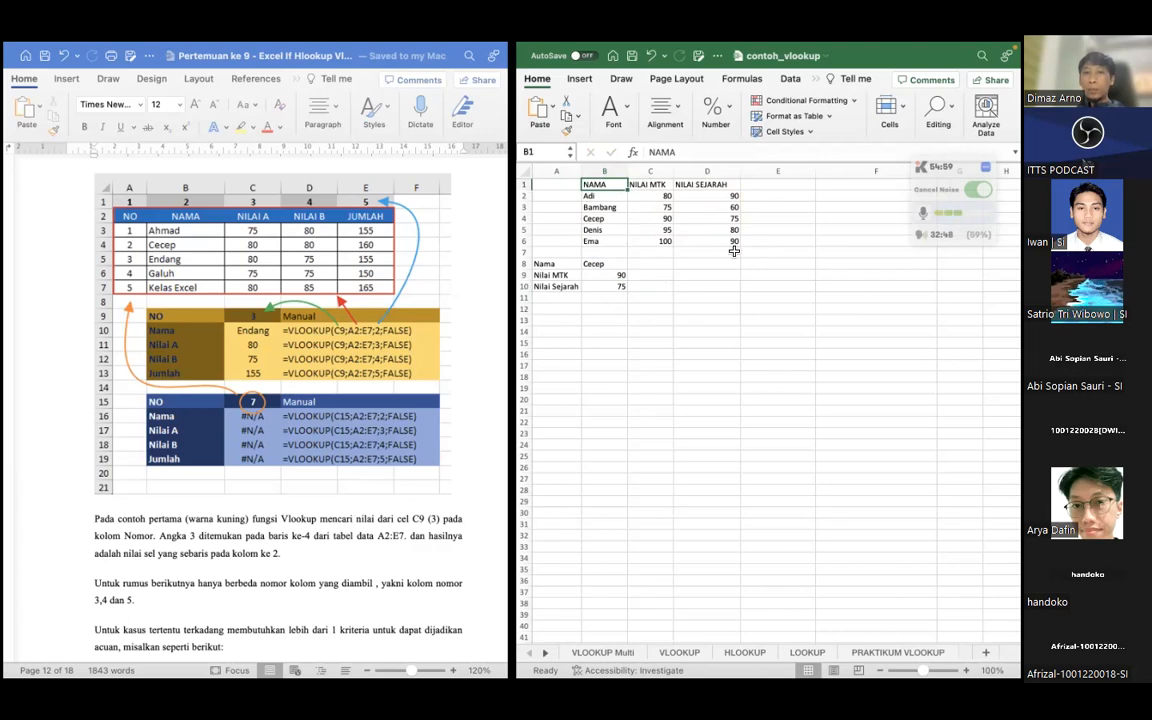
left_click(556, 183)
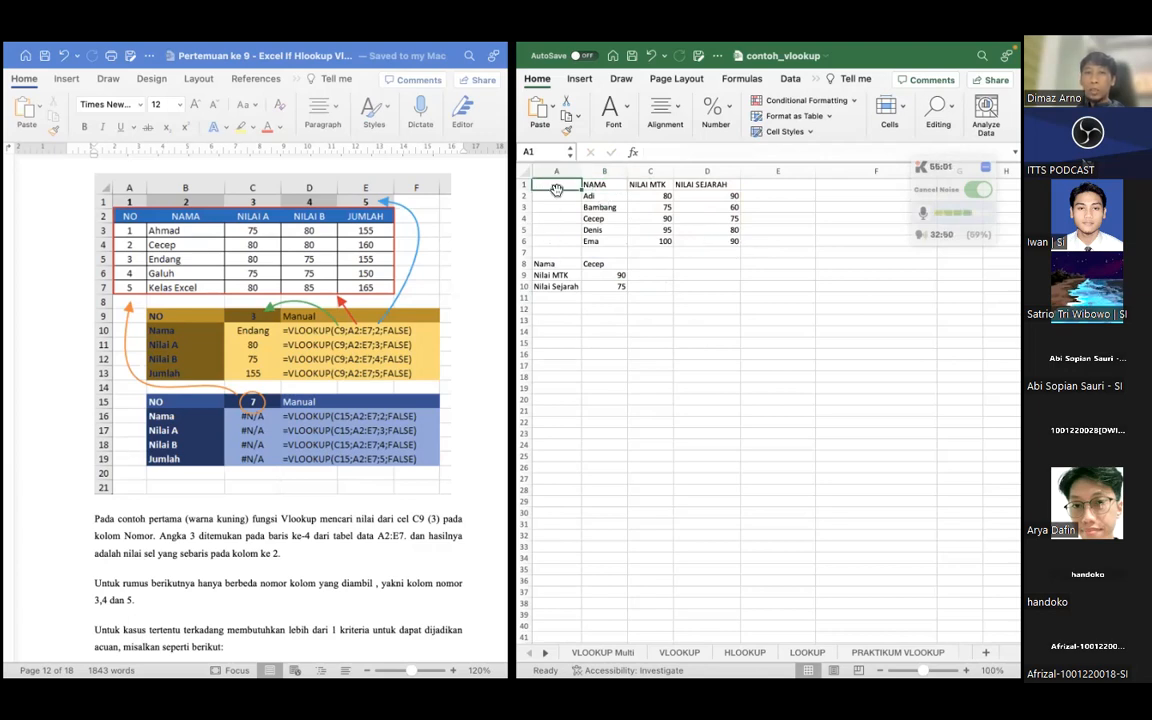
left_click(602, 186)
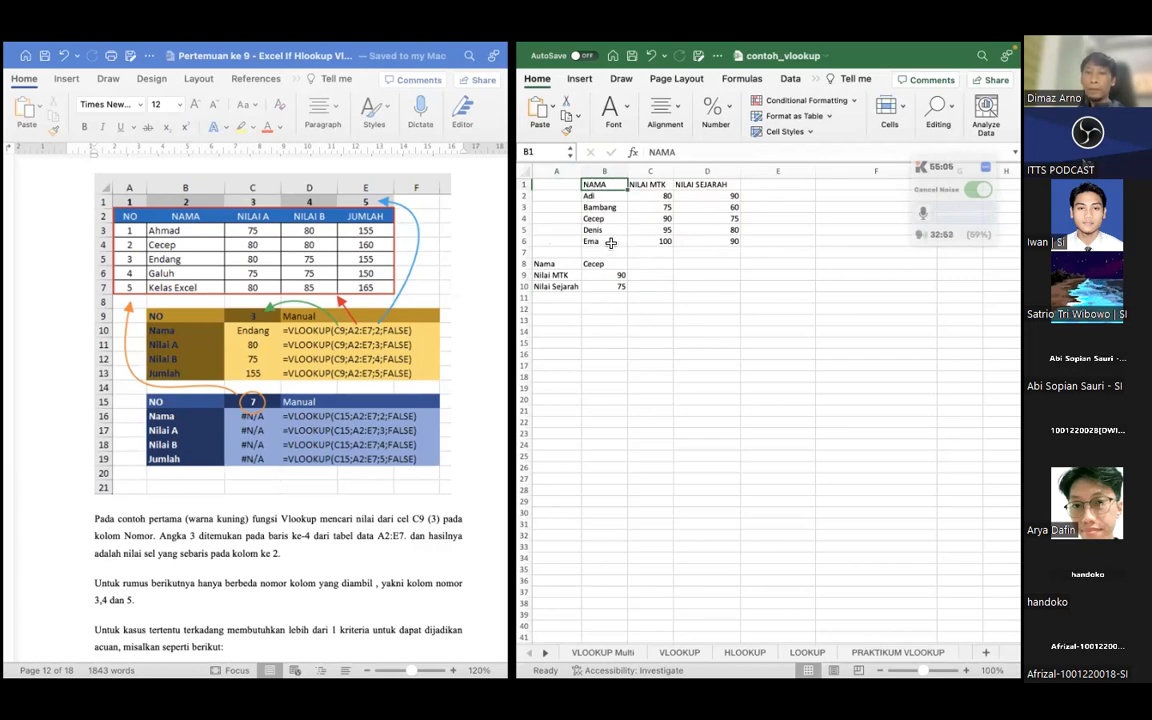
left_click(604, 287)
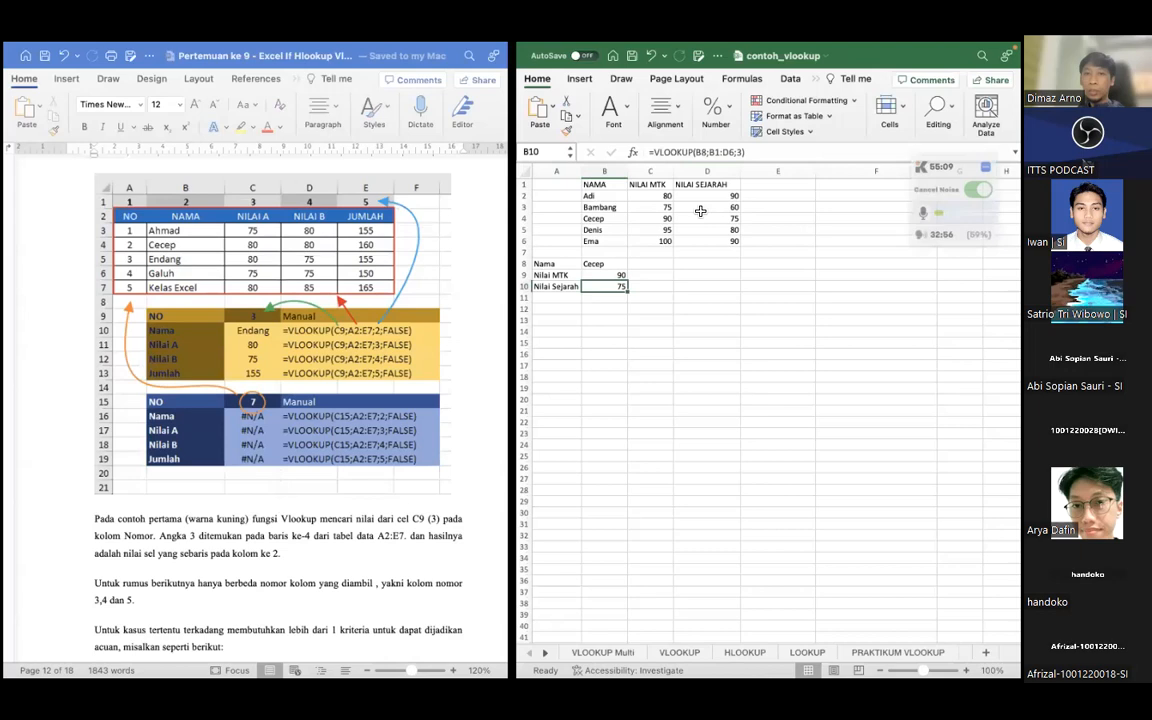
left_click(557, 309)
scroll(310, 373, "down", 3)
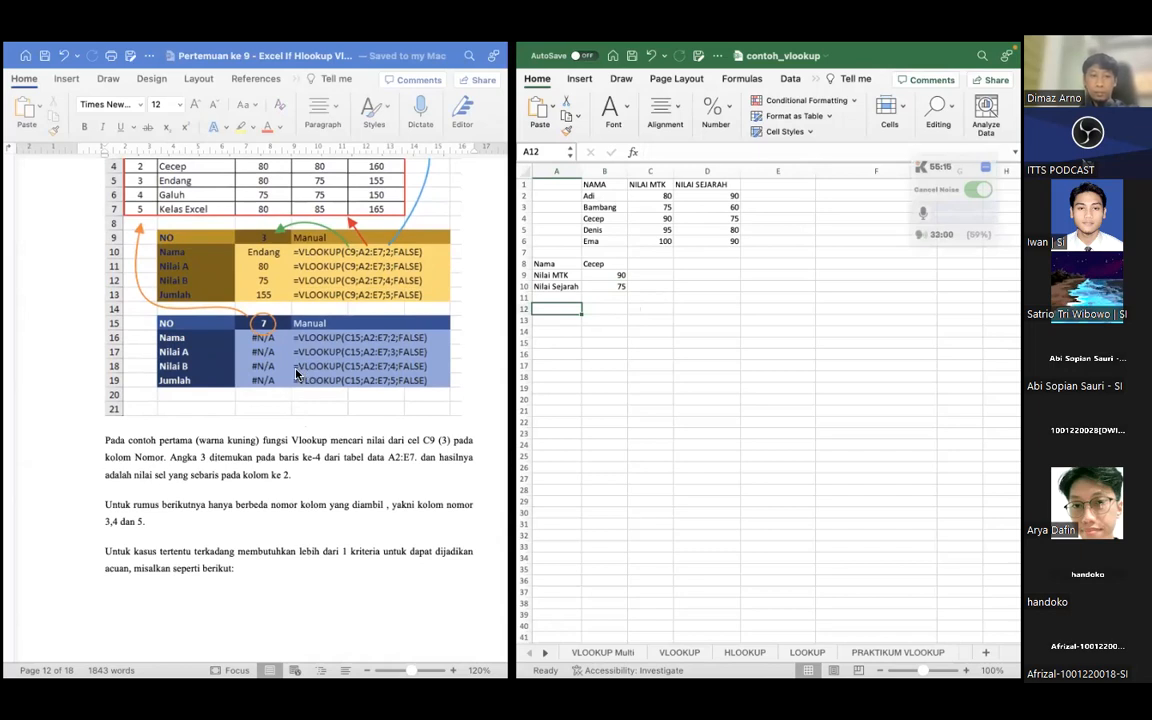
scroll(296, 374, "down", 2)
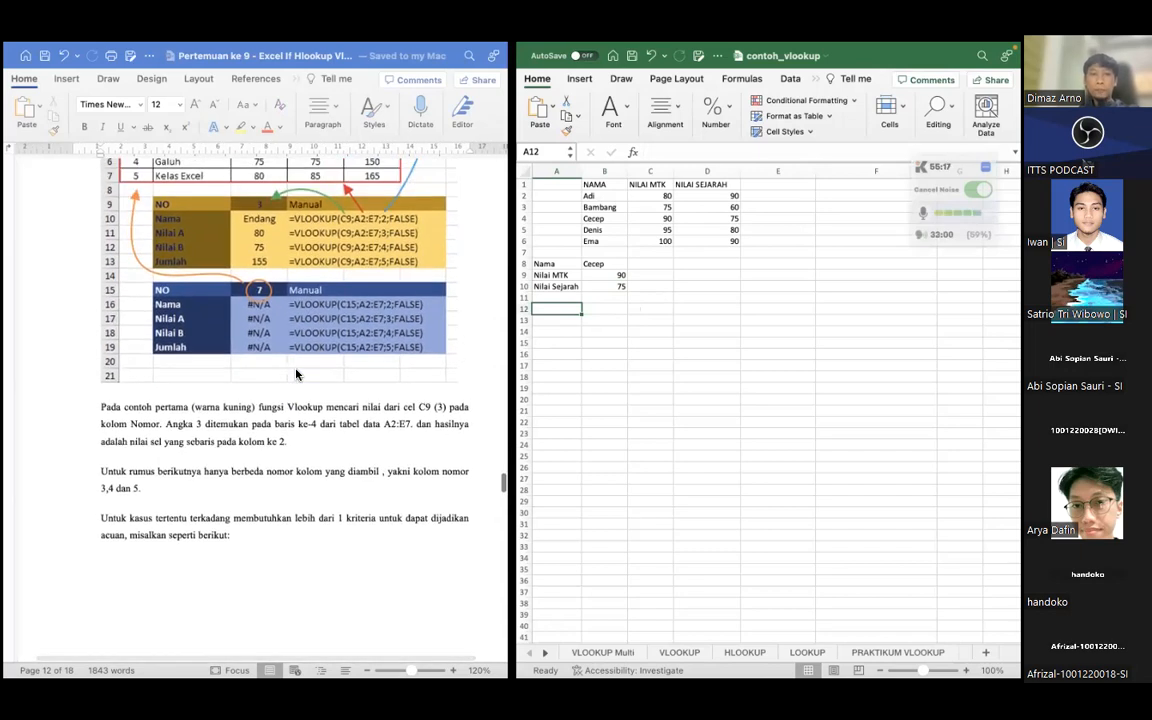
scroll(296, 374, "up", 2)
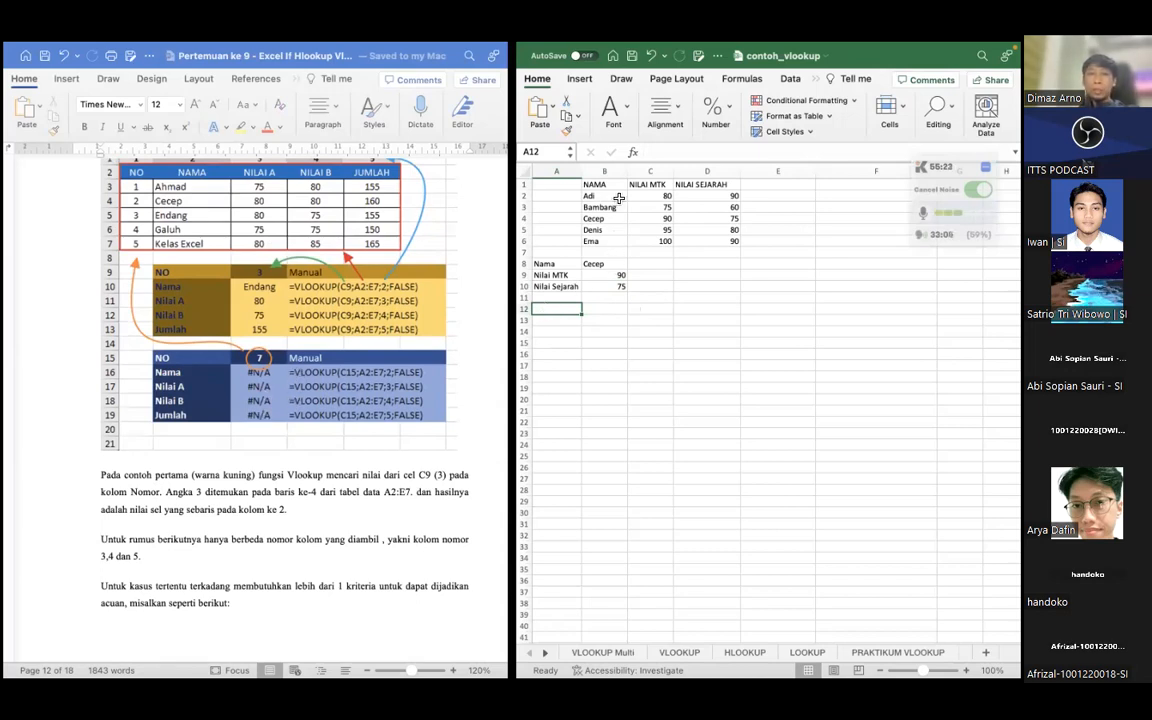
left_click(598, 264)
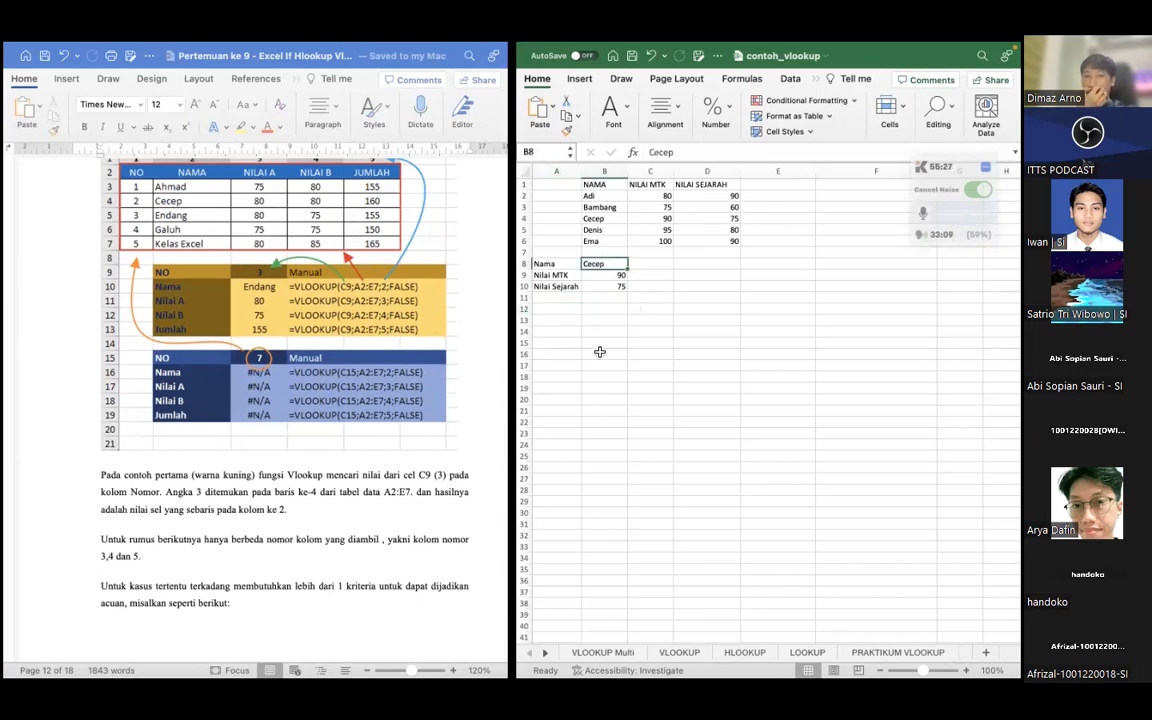
Read the document's section on lookups needing more than one criterion and its helper column example
scroll(338, 420, "down", 10)
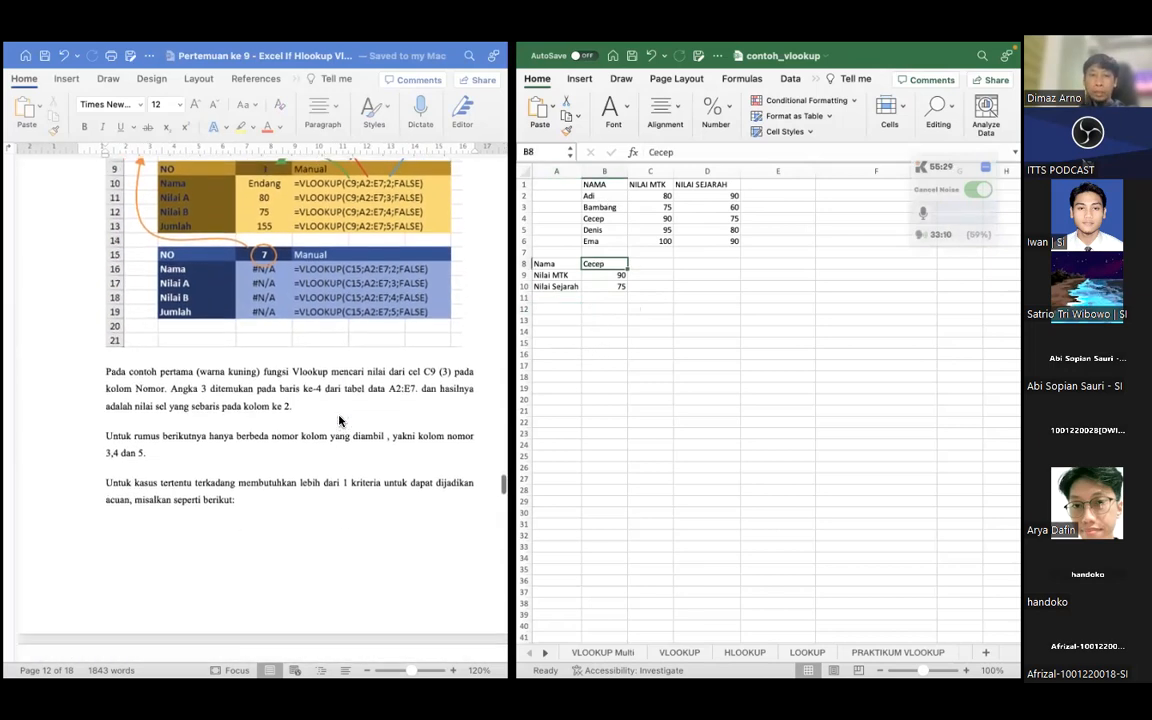
scroll(338, 420, "up", 9)
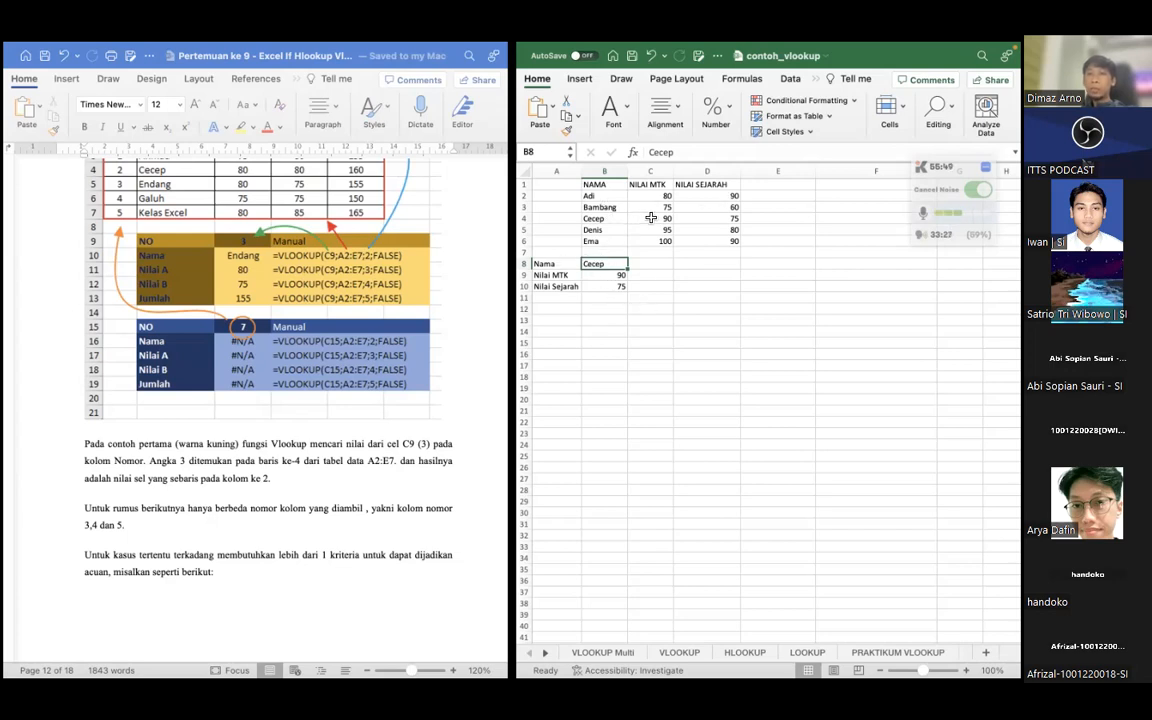
key("Down")
key("Down")
key("Down")
key("Down")
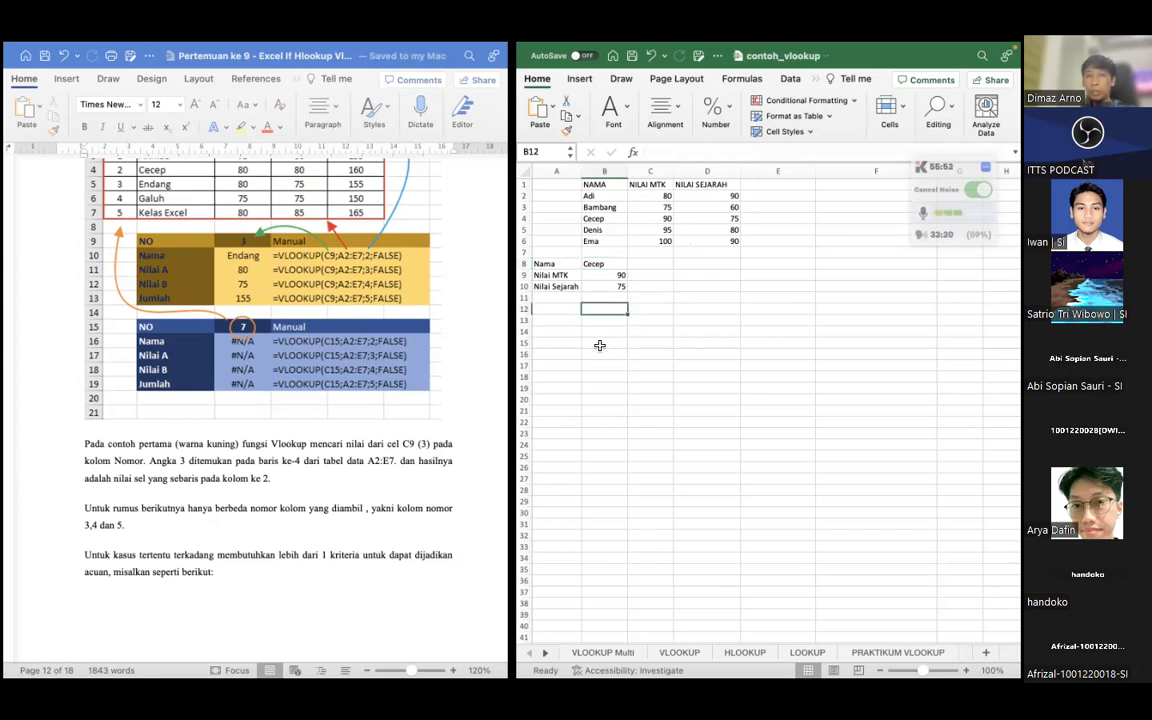
scroll(393, 418, "down", 5)
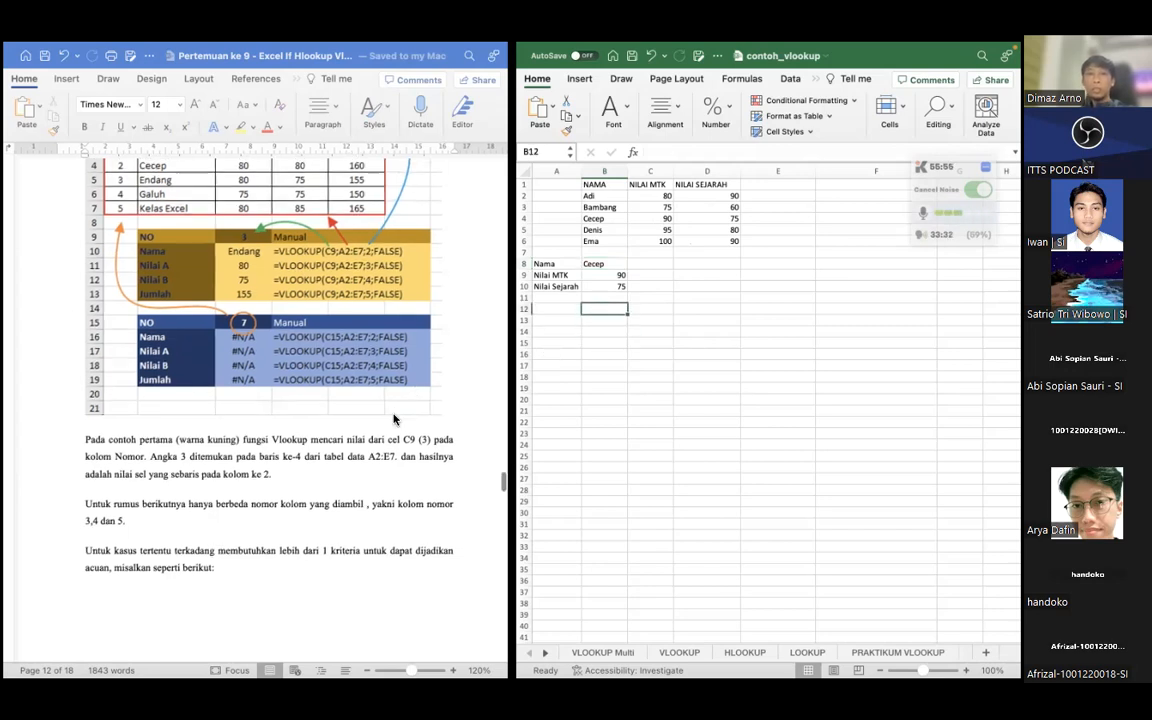
scroll(393, 418, "down", 5)
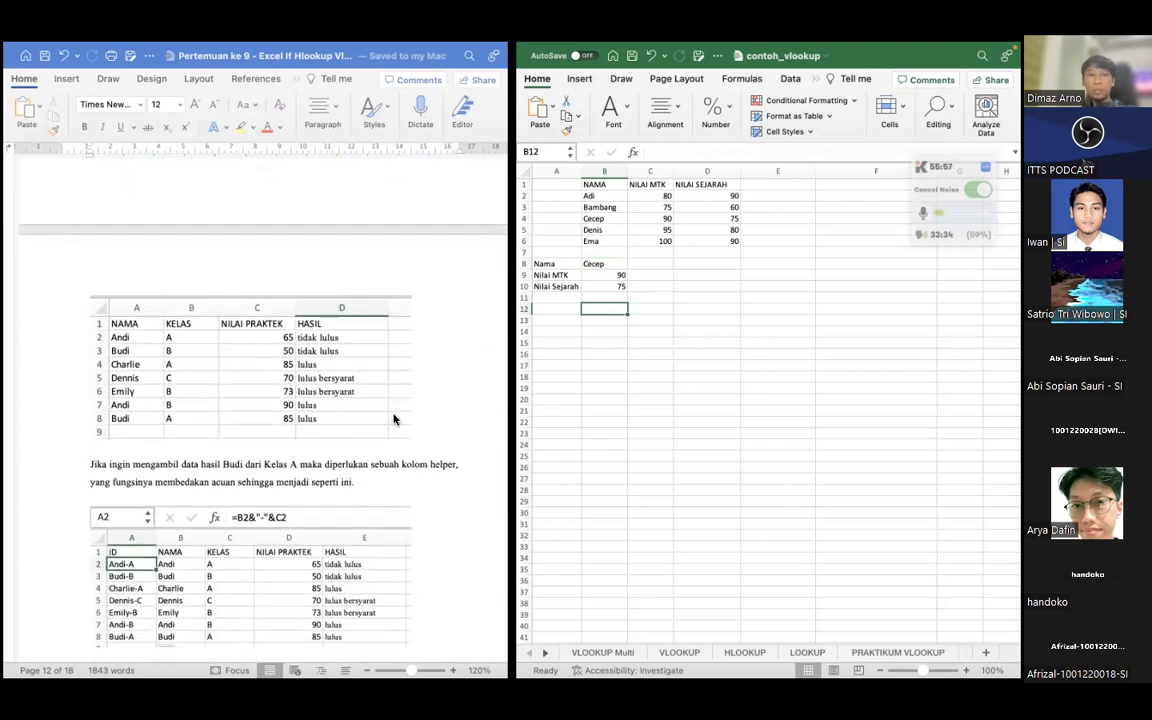
scroll(393, 419, "up", 1)
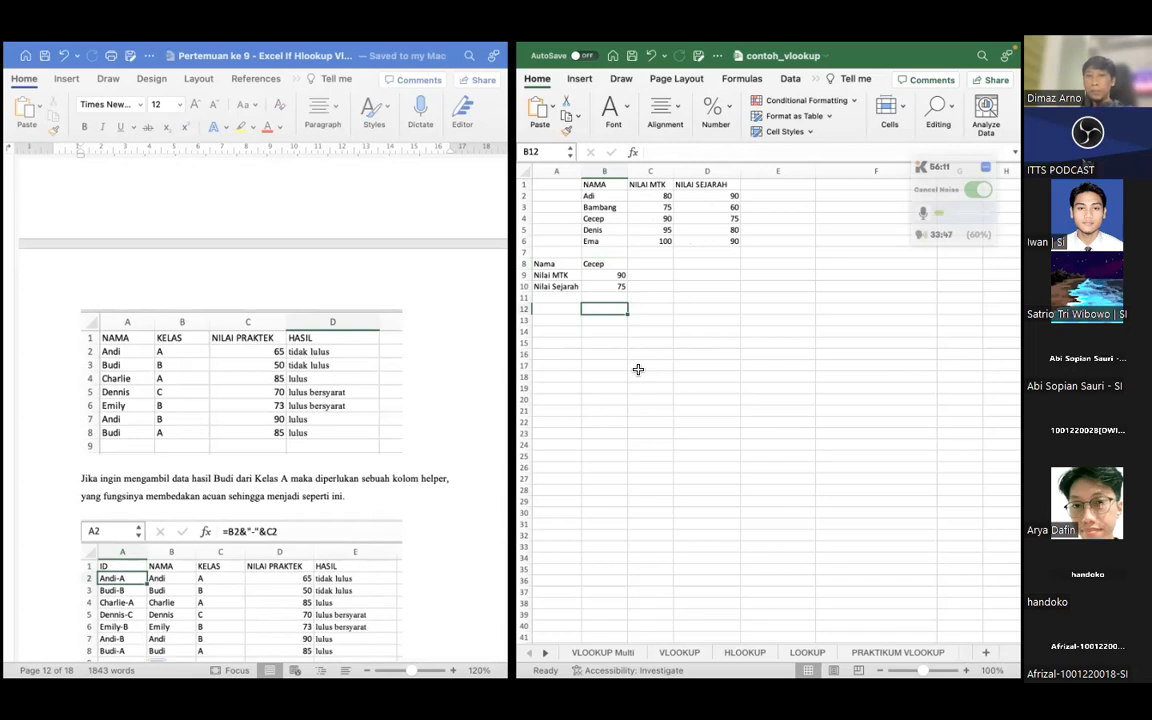
Copy the score table B1:D6 and paste it starting at A12
mouse_move(594, 185)
left_mouse_down()
mouse_move(700, 220)
mouse_move(699, 235)
left_mouse_up()
key("super+c")
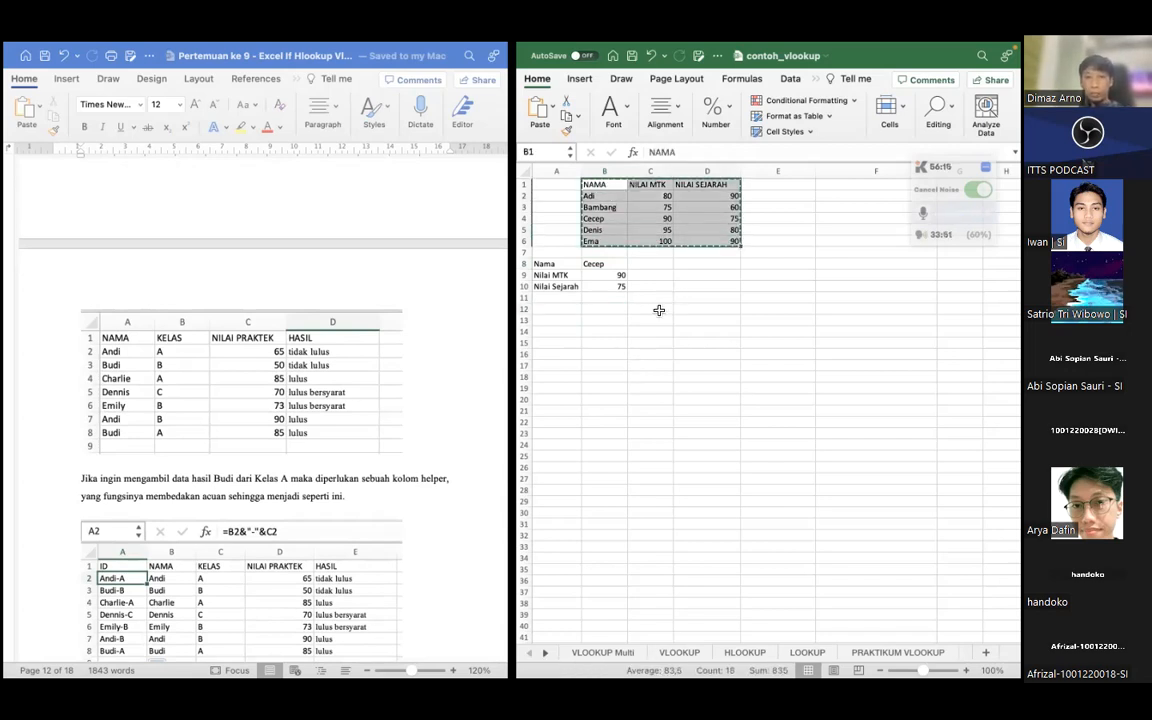
left_click(547, 309)
key("super+v")
left_click(552, 313)
left_click(556, 365)
Insert a new blank column before column B
left_click(551, 171)
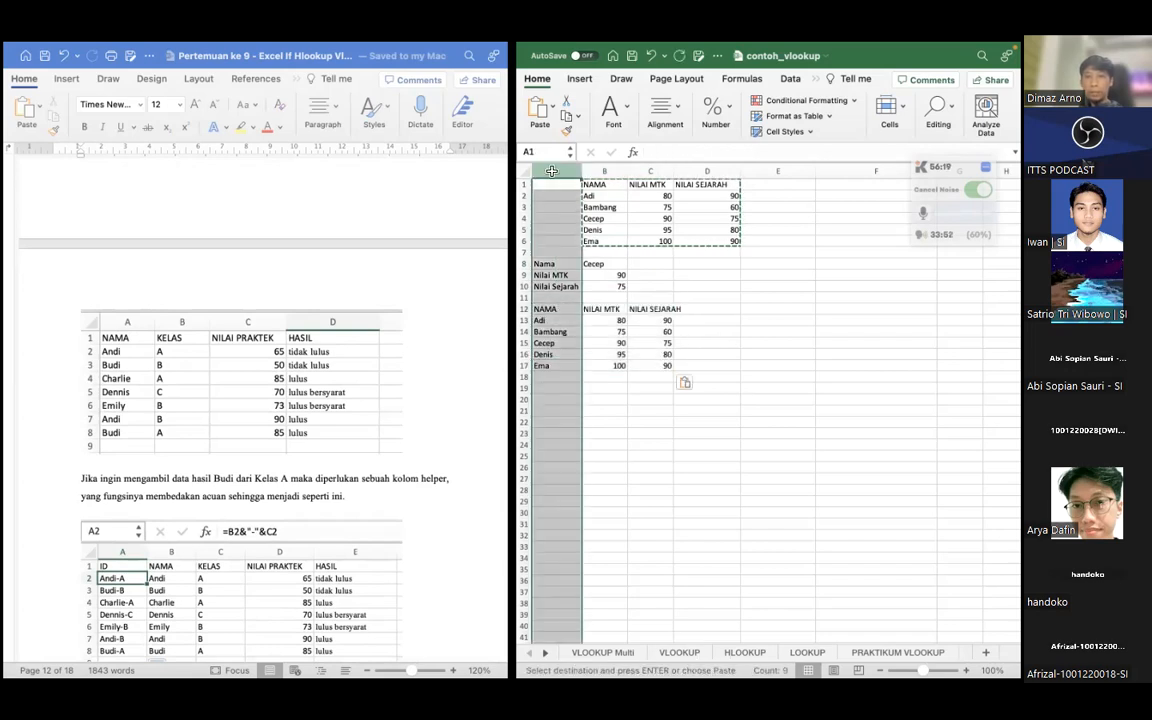
left_click(597, 172)
right_click(597, 172)
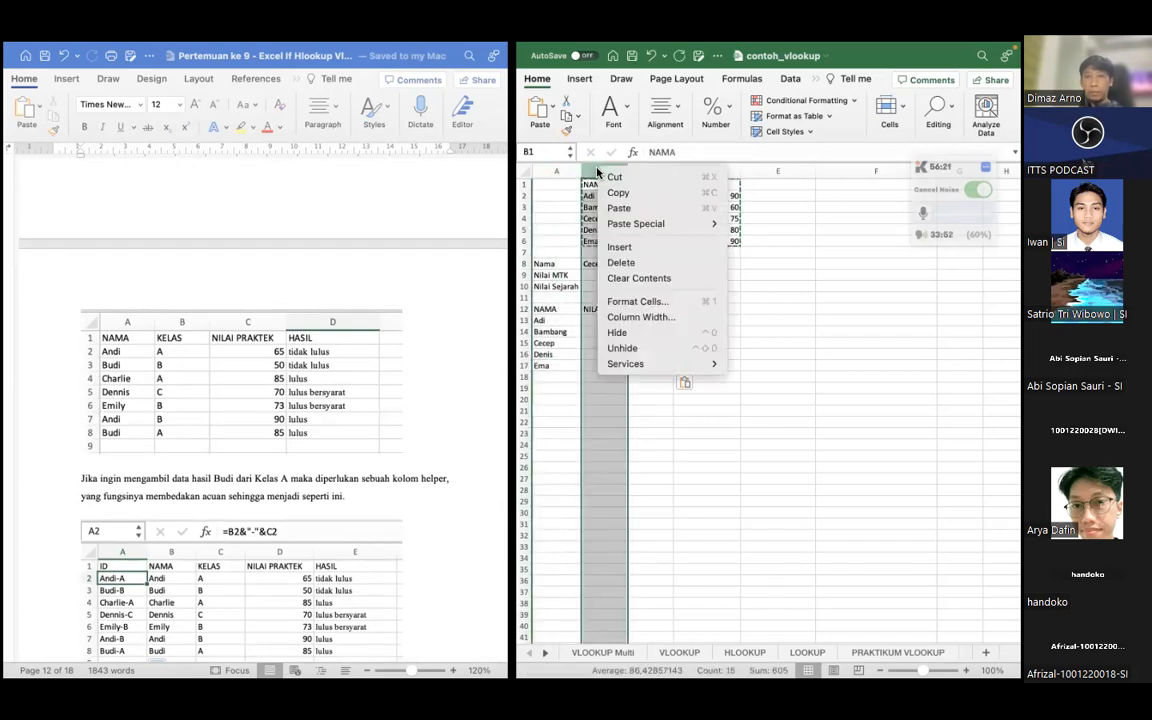
left_click(658, 247)
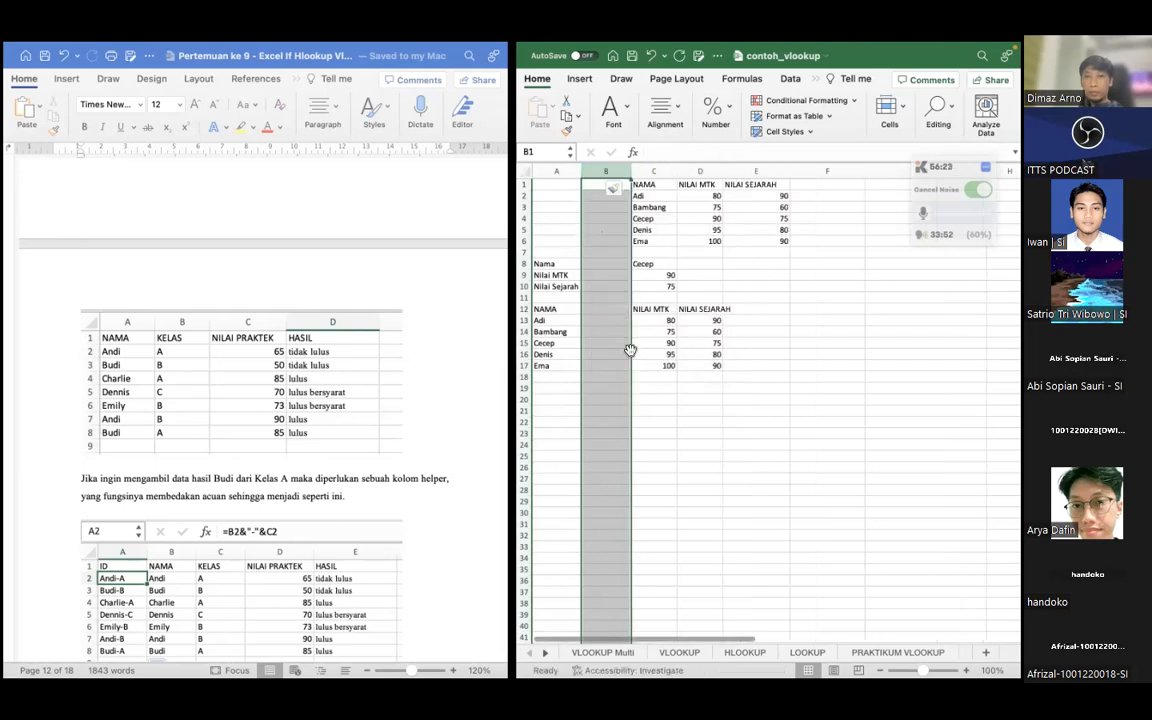
left_click(653, 388)
Move the copied table's NAMA column from A12:A17 to B12:B17
left_click(599, 310)
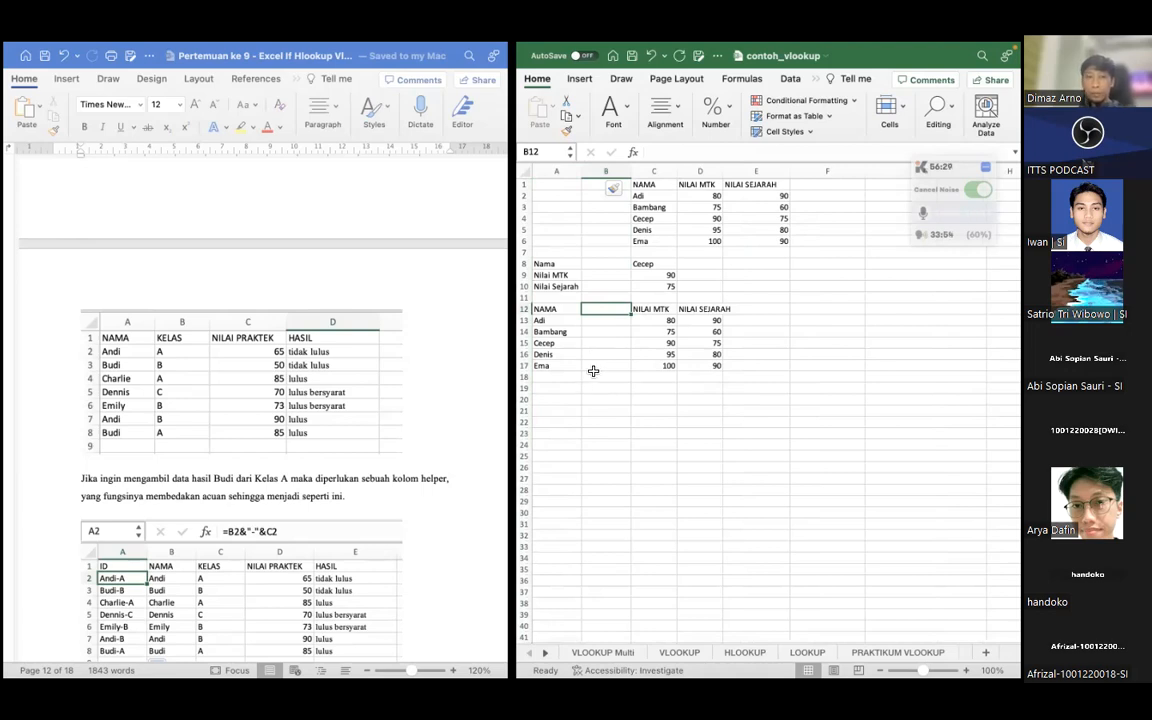
left_click_drag(546, 309, 549, 366)
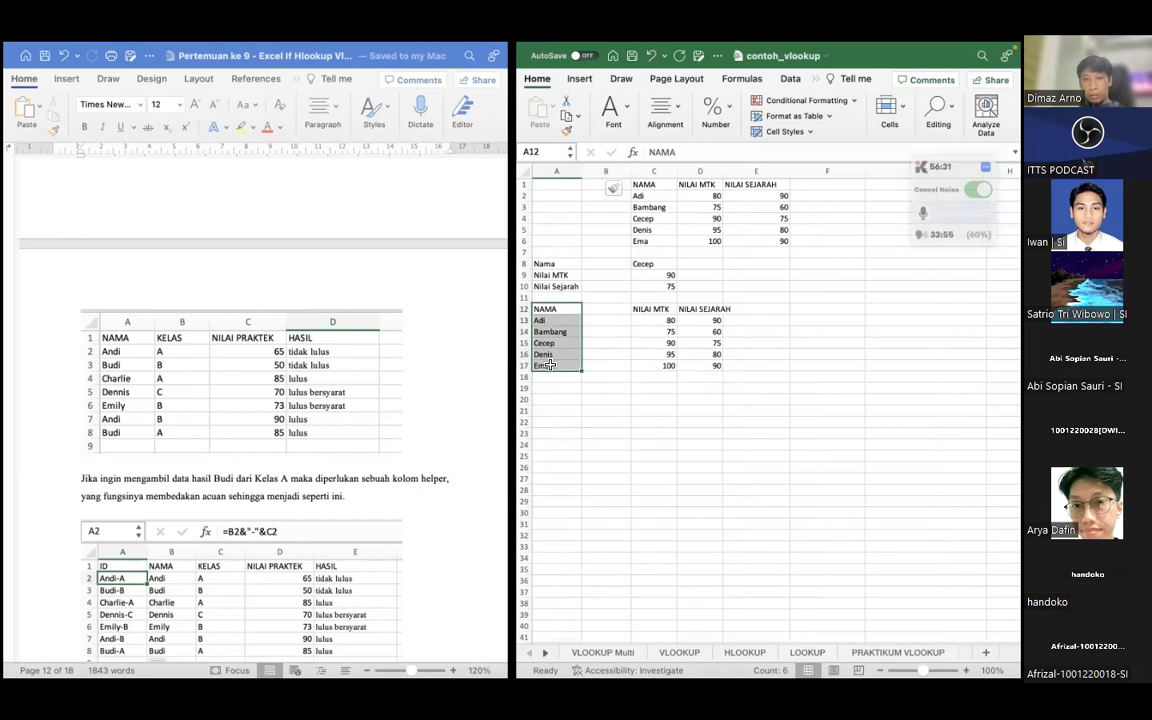
left_click_drag(549, 305, 601, 306)
left_click(561, 395)
Enter the header ID in A12 for the copied table's helper column
left_click(550, 310)
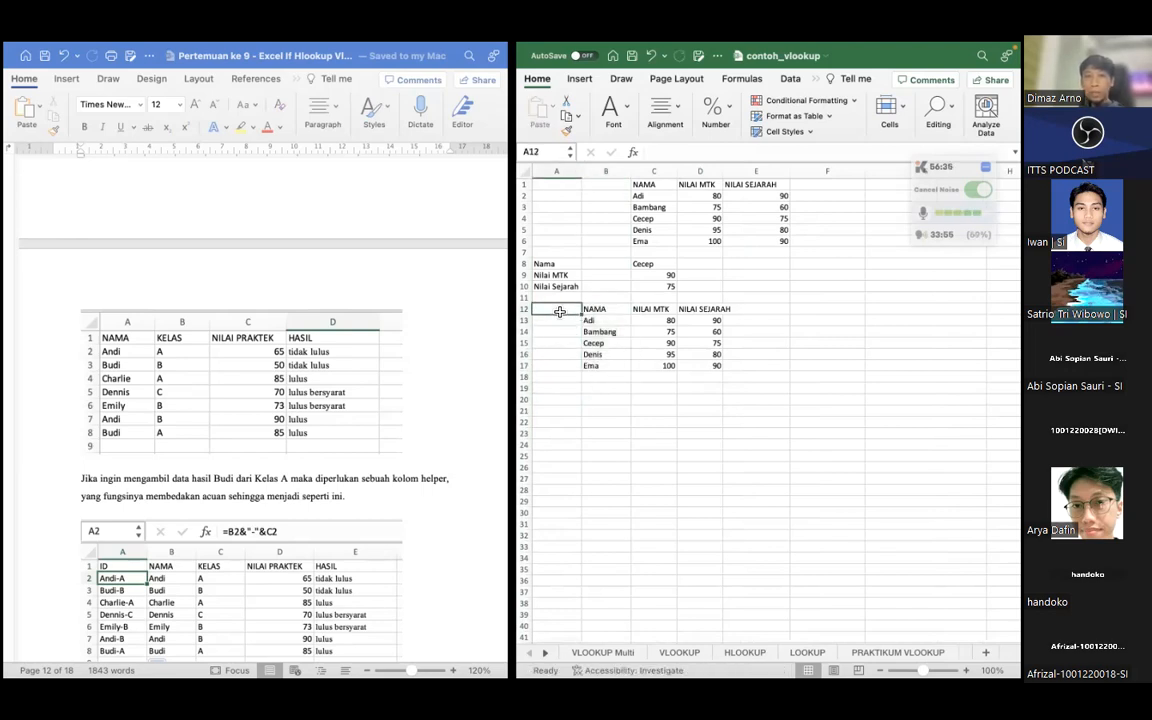
type("ID")
key("Return")
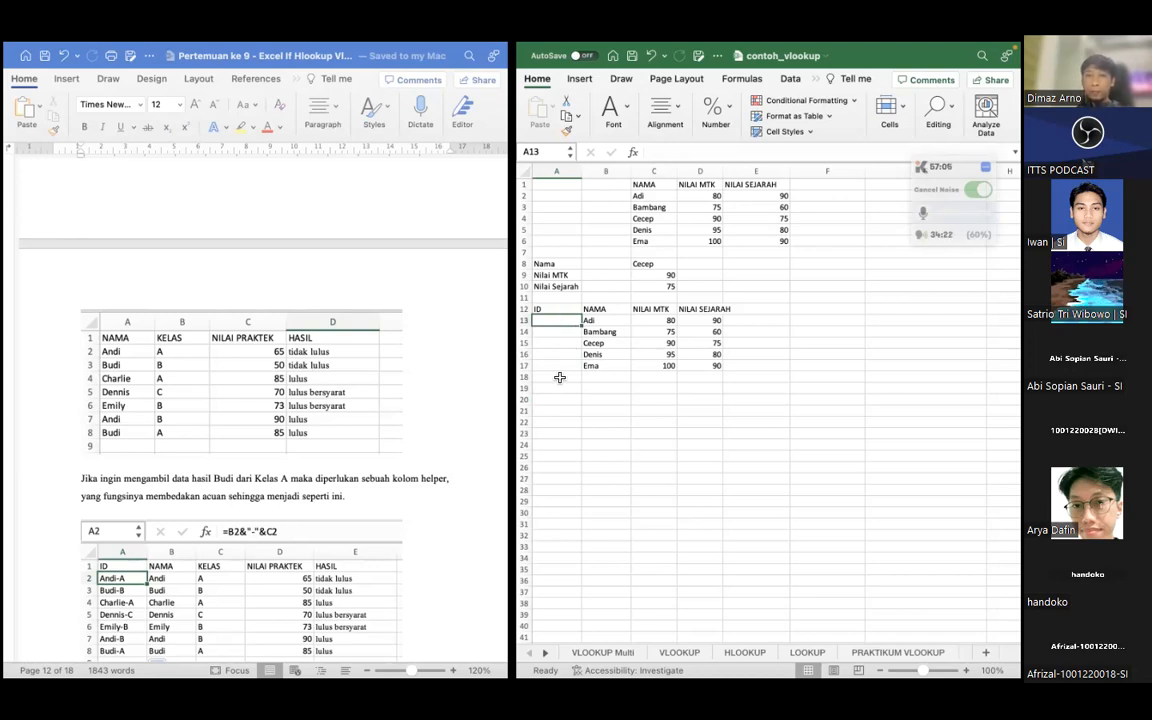
left_click(605, 310)
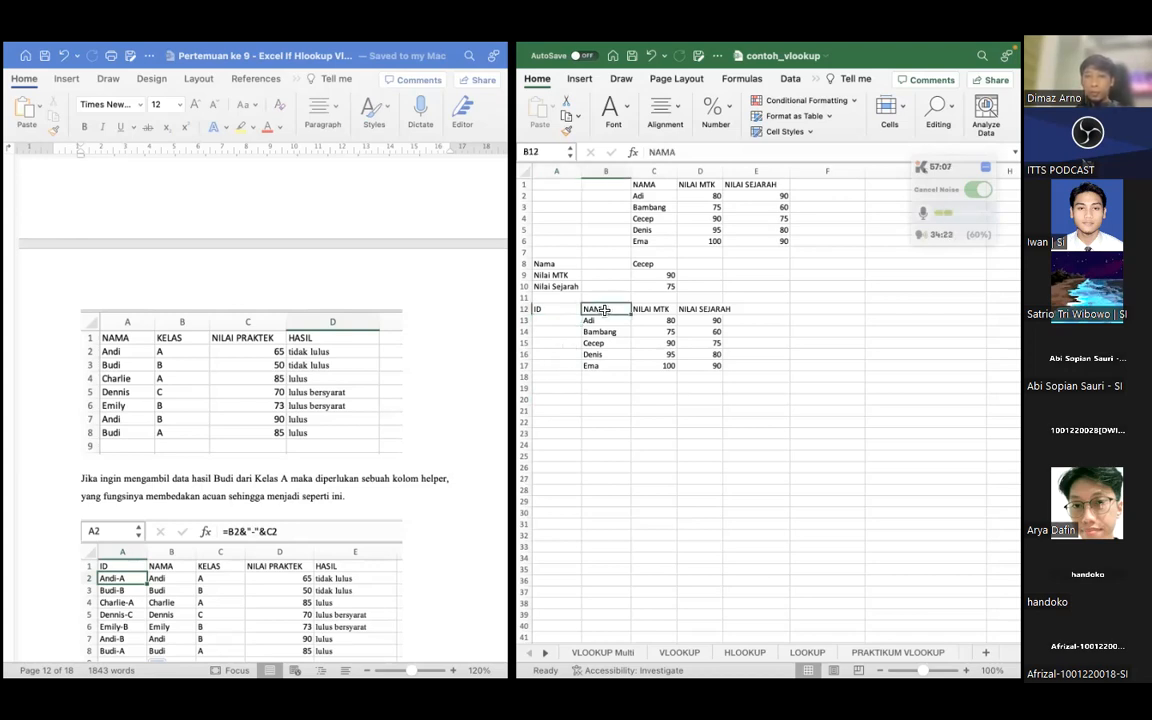
right_click(617, 171)
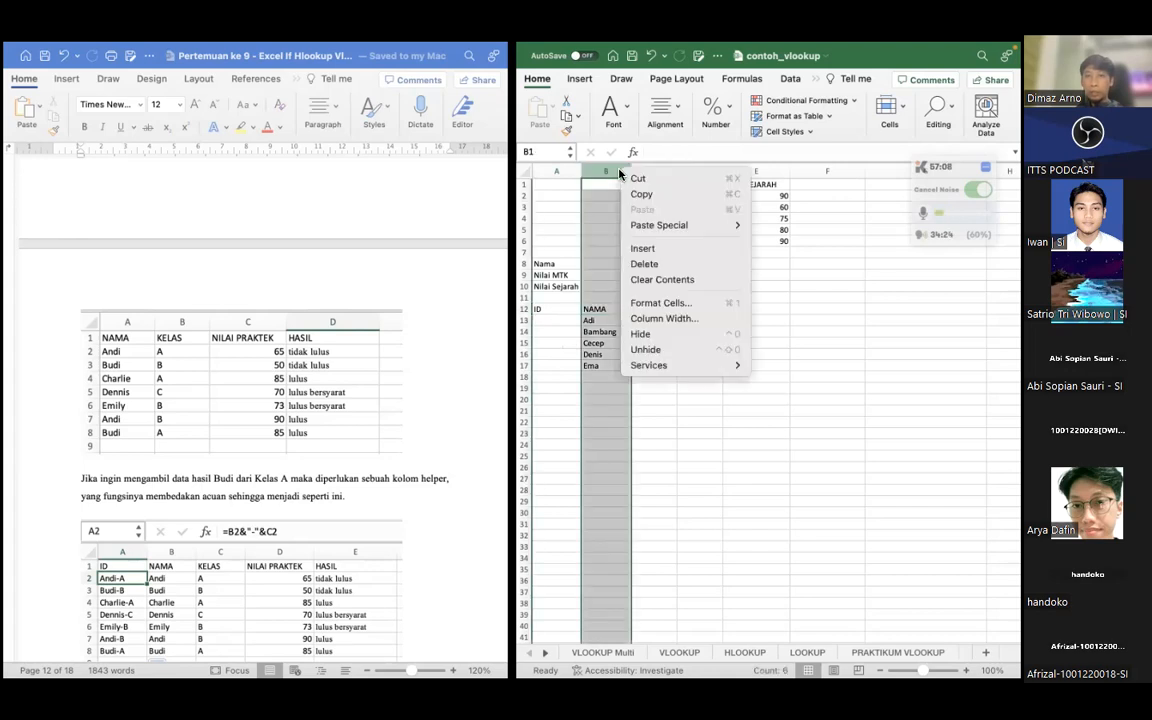
left_click(648, 249)
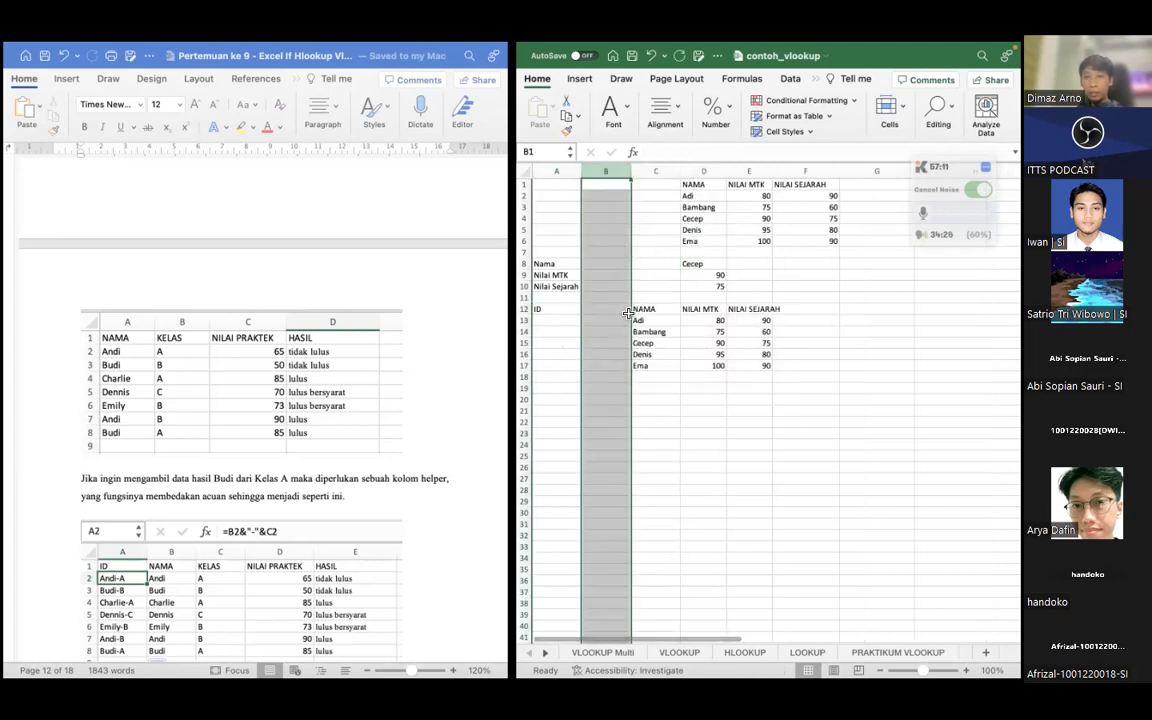
key("super+z")
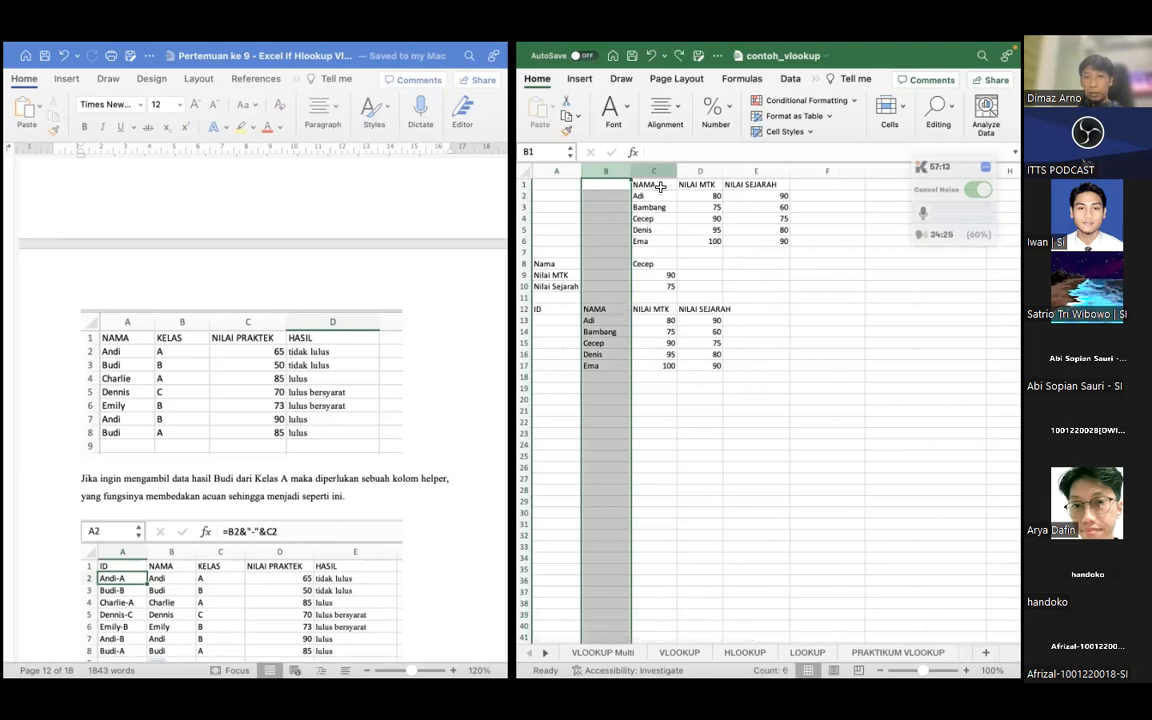
Insert a new blank column before column C and enter the header KELAS in C12
left_click(654, 171)
right_click(655, 171)
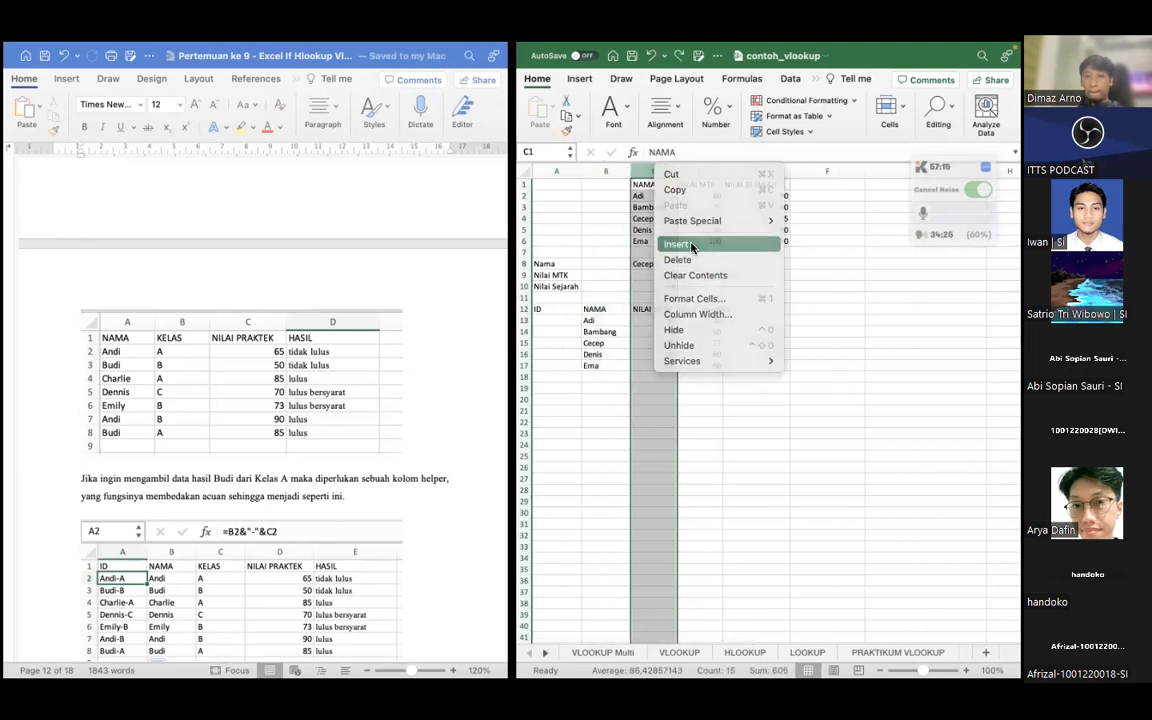
left_click(685, 244)
left_click(648, 309)
type("K")
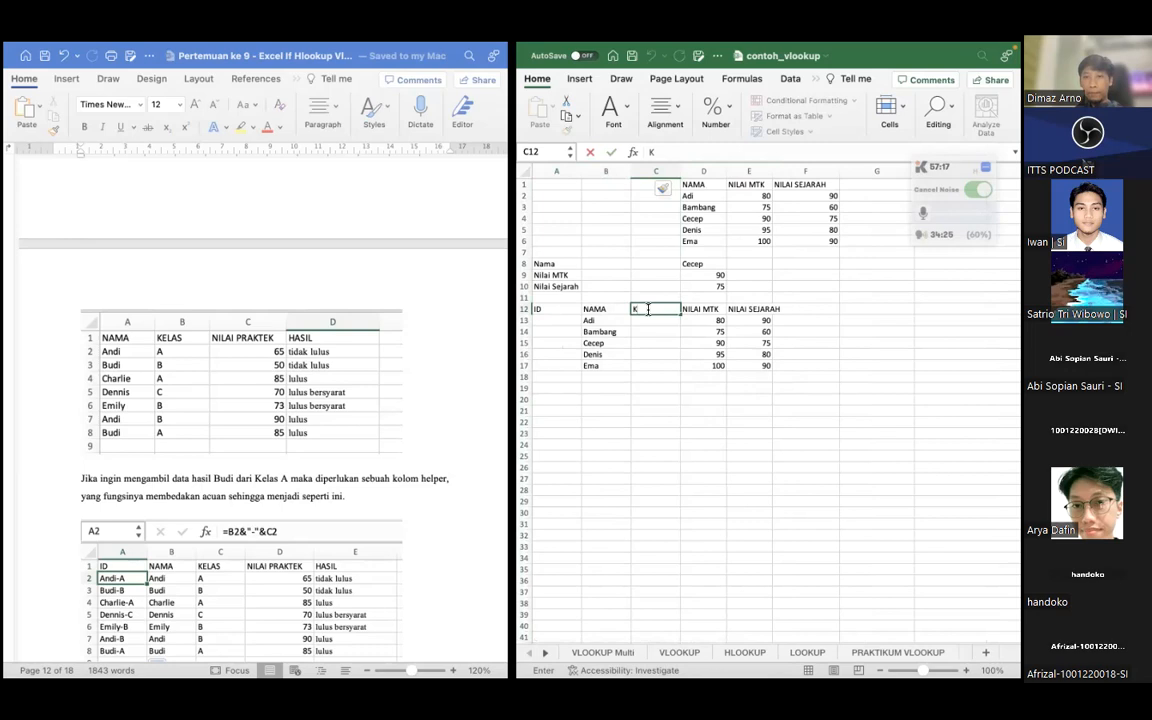
type("ELAS")
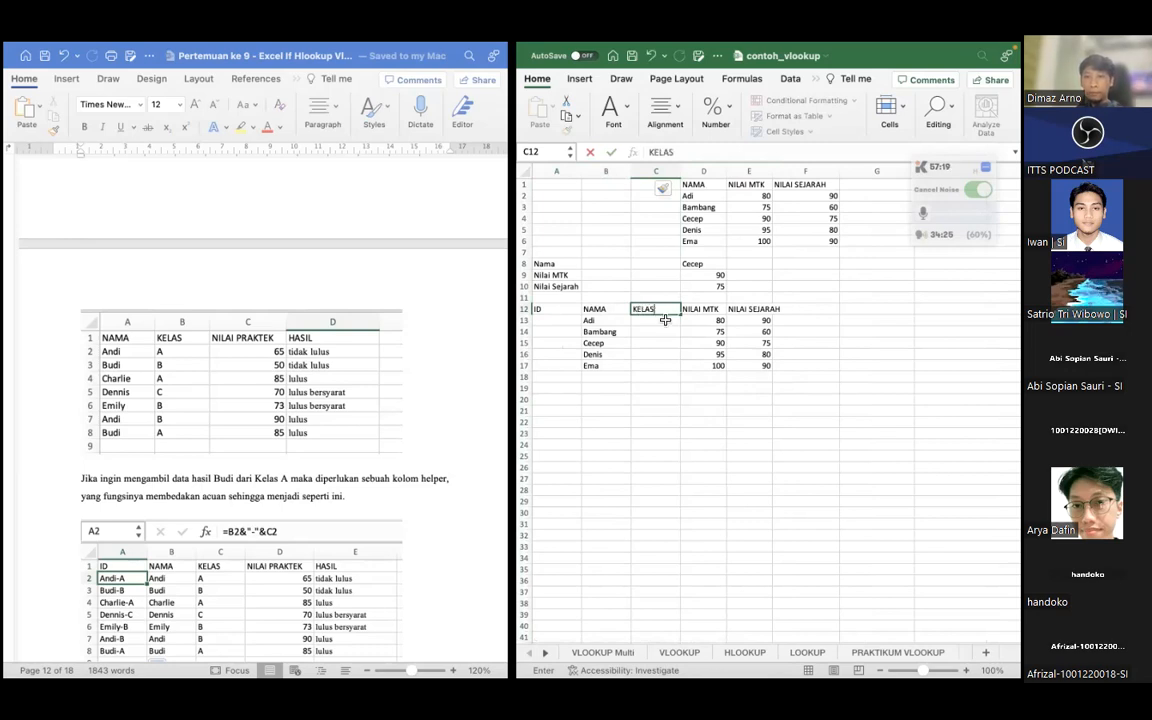
key("Return")
Replace the name in B16 with the same name as in B13
left_click(619, 378)
left_click(601, 355)
type("Adi")
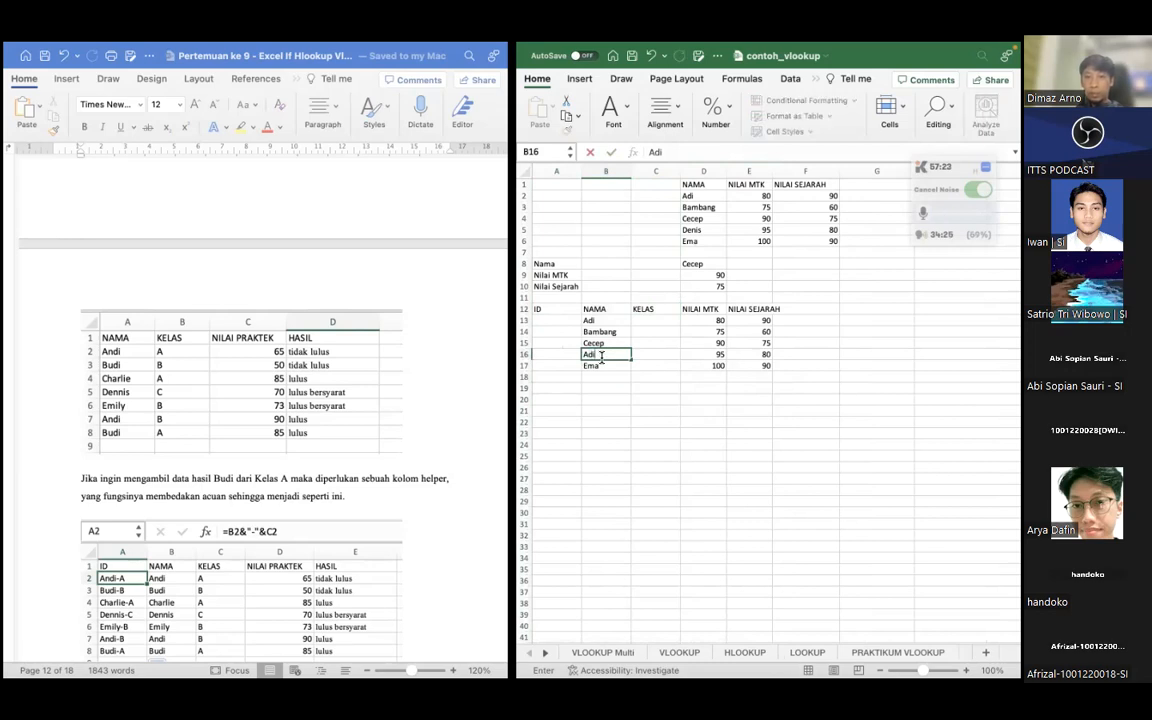
key("Right")
Fill the KELAS cells C13:C17 with the classes A, B, A, B and A
key("Up")
key("Up")
key("Up")
type("A")
key("Return")
type("B")
key("Return")
type("A")
key("Return")
type("B")
key("Return")
type("A")
key("Left")
key("Left")
Build the ID in A13 with the formula =B13&"-"&C13 and fill it down to A17
key("Up")
key("Up")
key("Up")
key("Up")
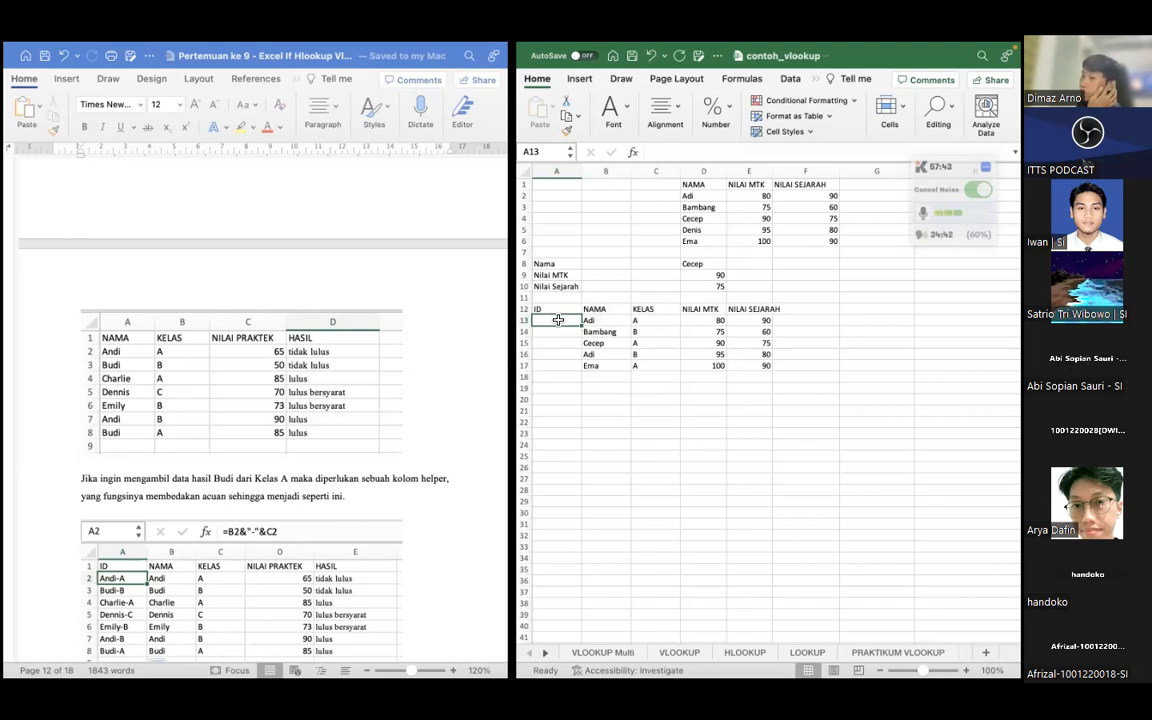
type("=")
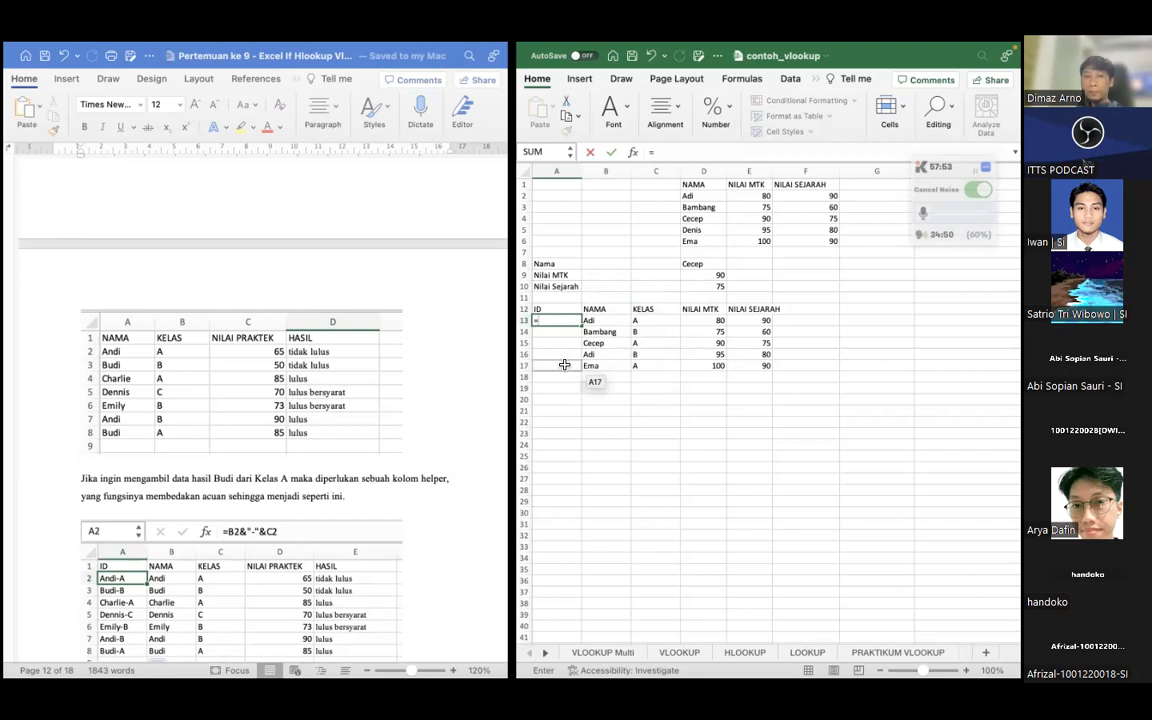
left_click(595, 321)
type("&\"-\"&")
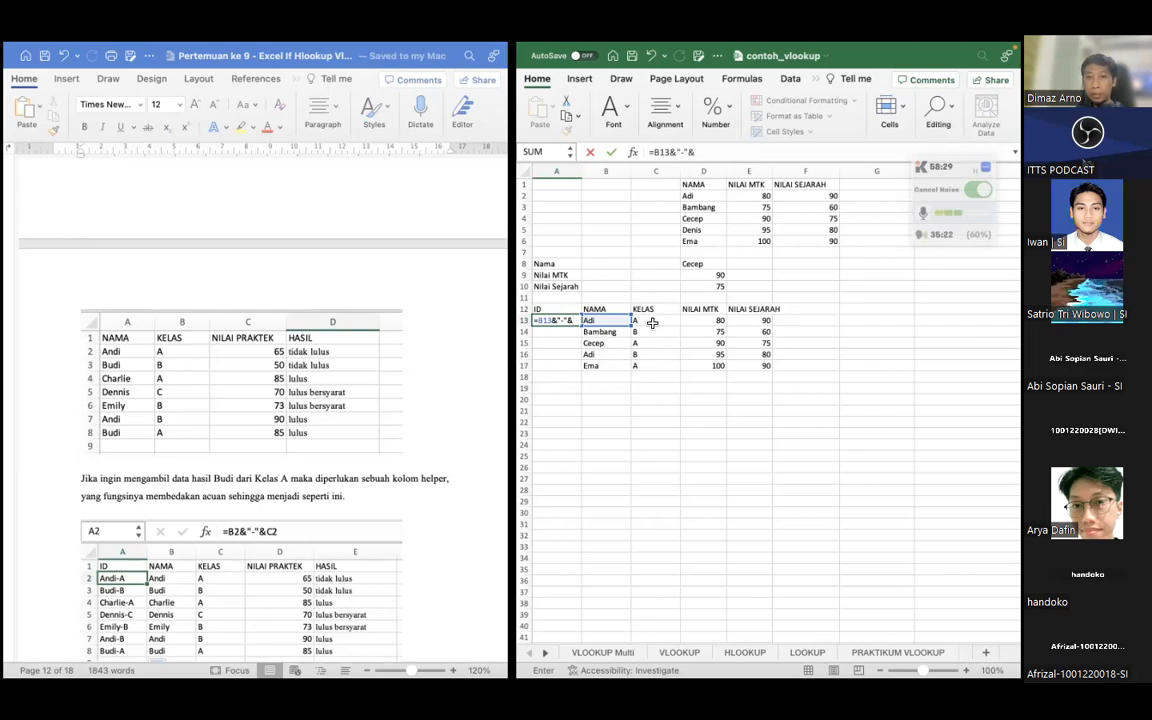
type("C13")
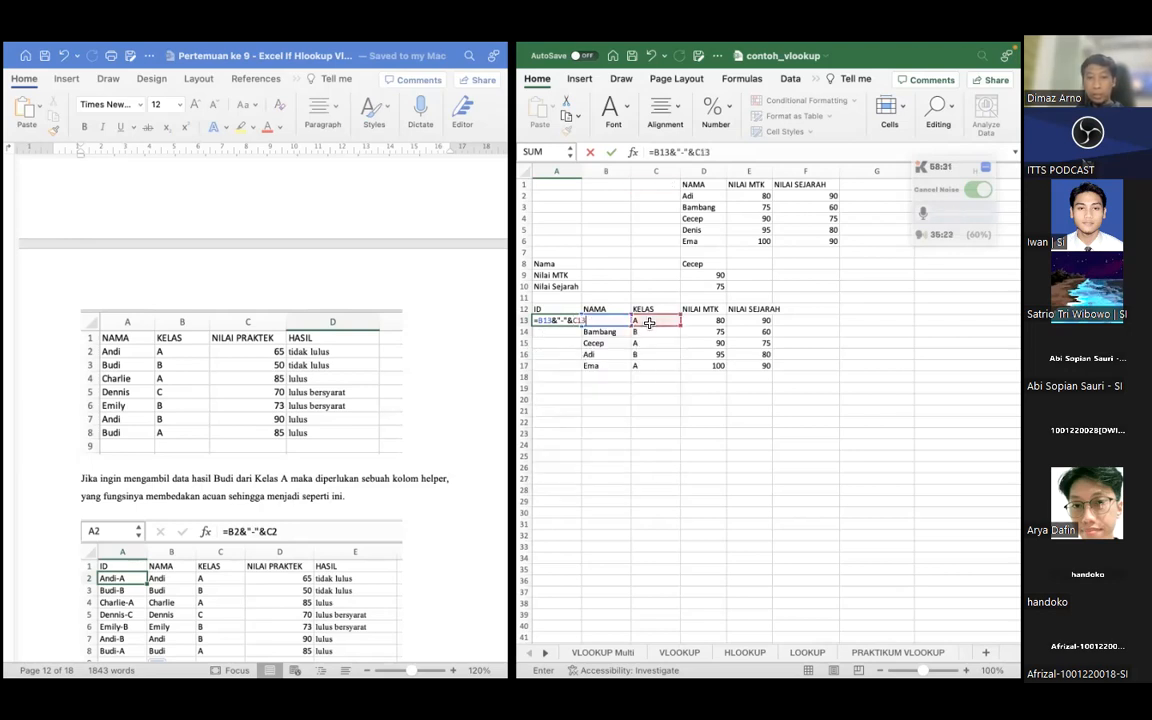
key("Return")
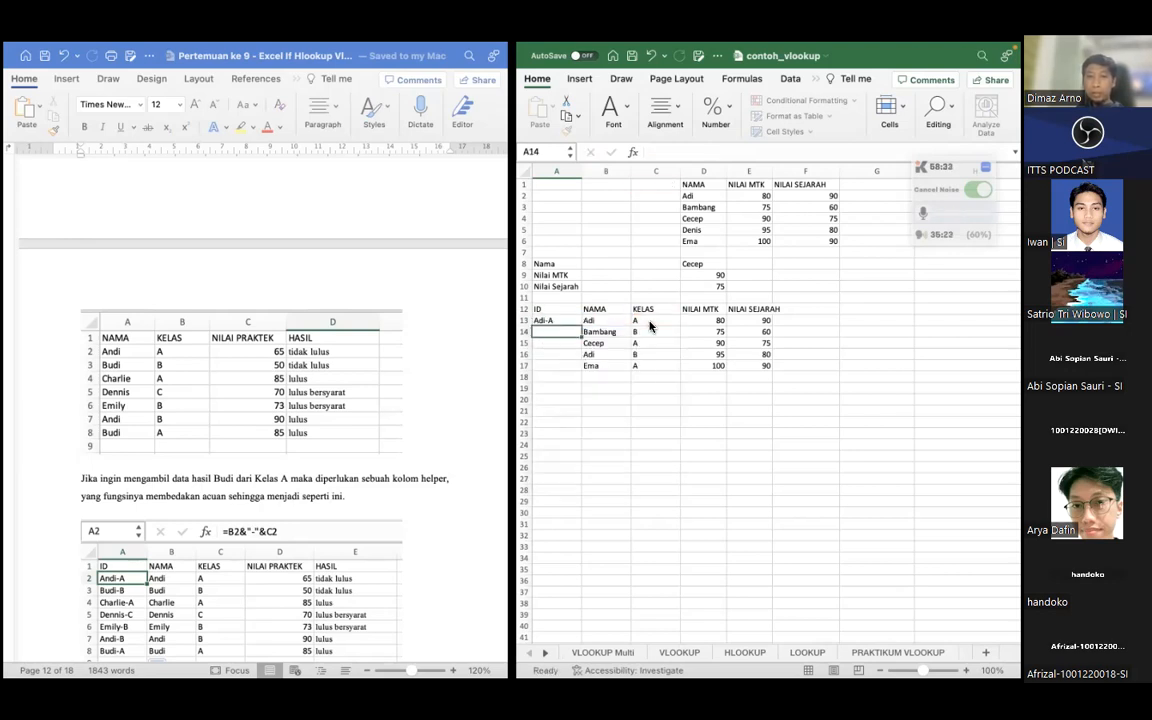
left_click_drag(581, 326, 580, 366)
left_click(605, 456)
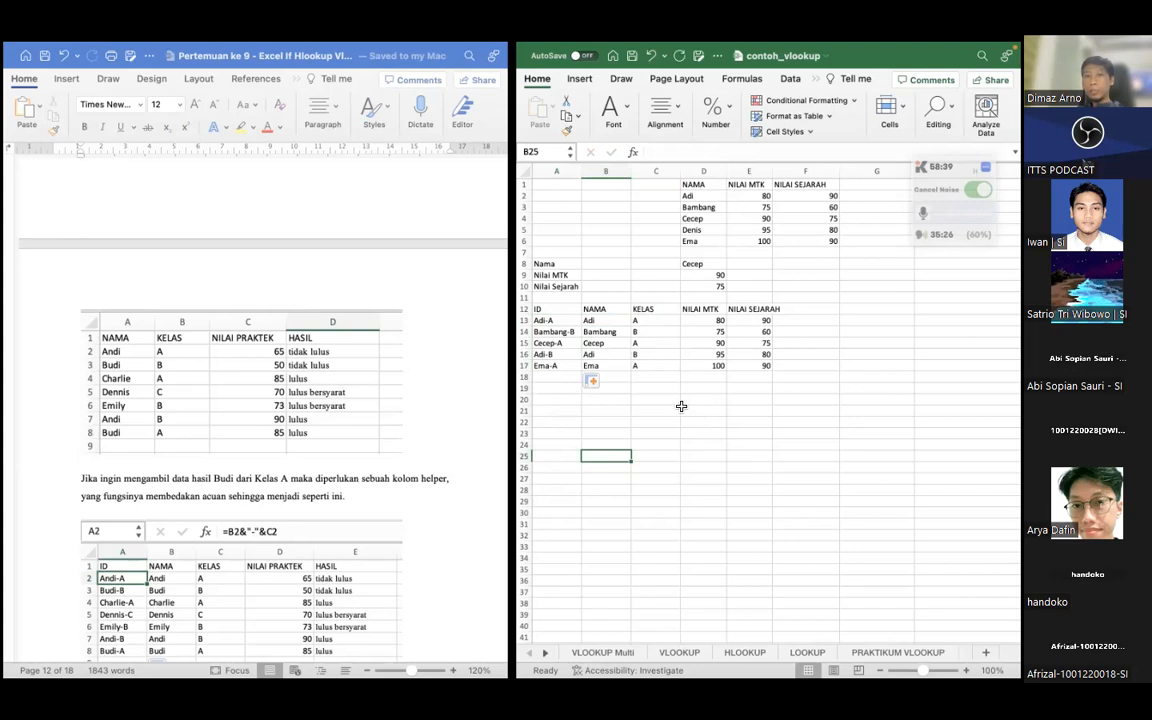
Review the ID cells A13 and A16 and the lesson document's helper-column instructions
left_click(563, 320)
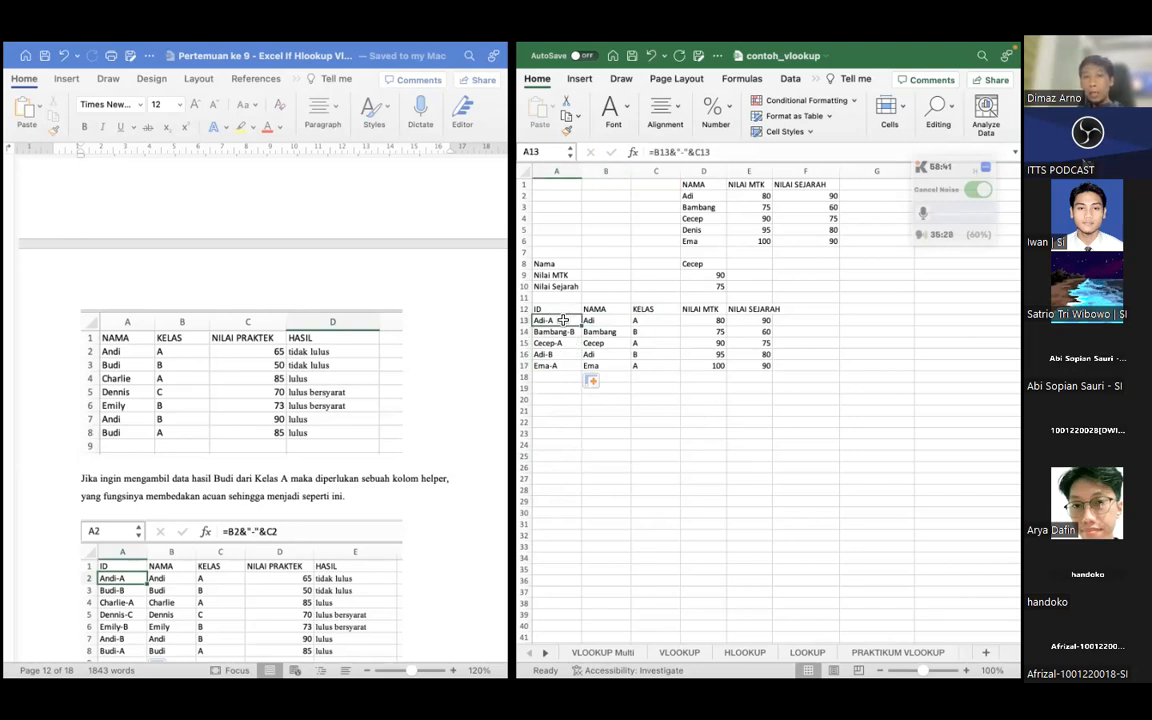
left_click(556, 354)
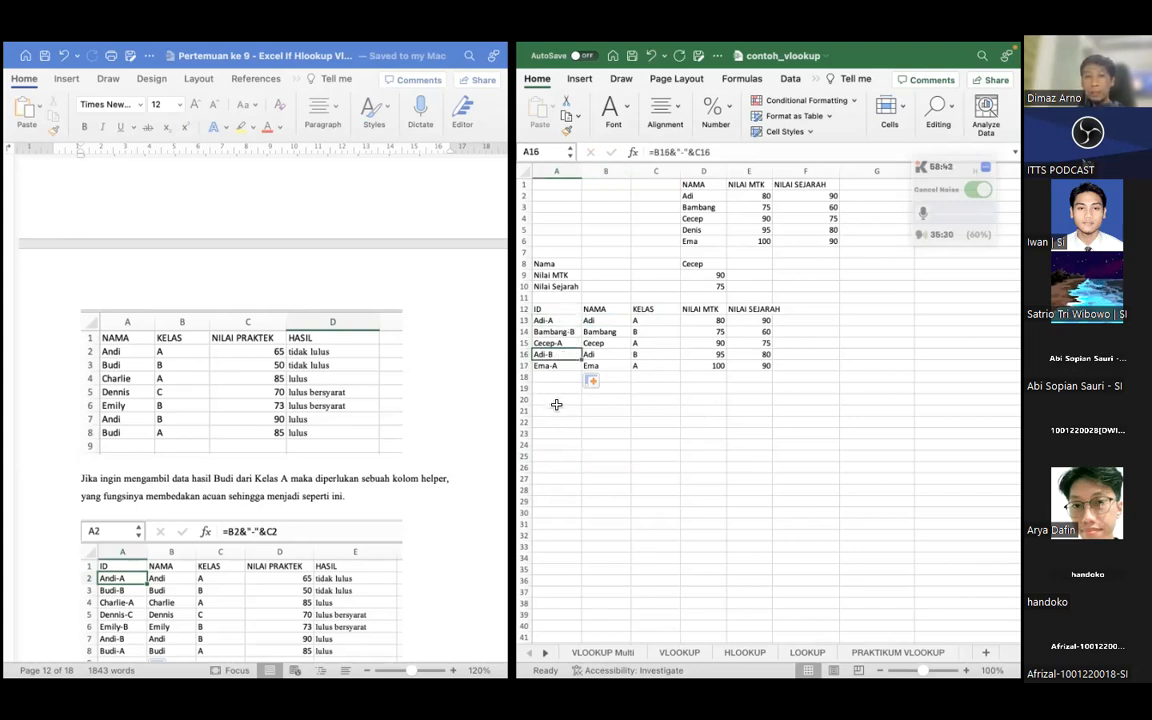
left_click(556, 404)
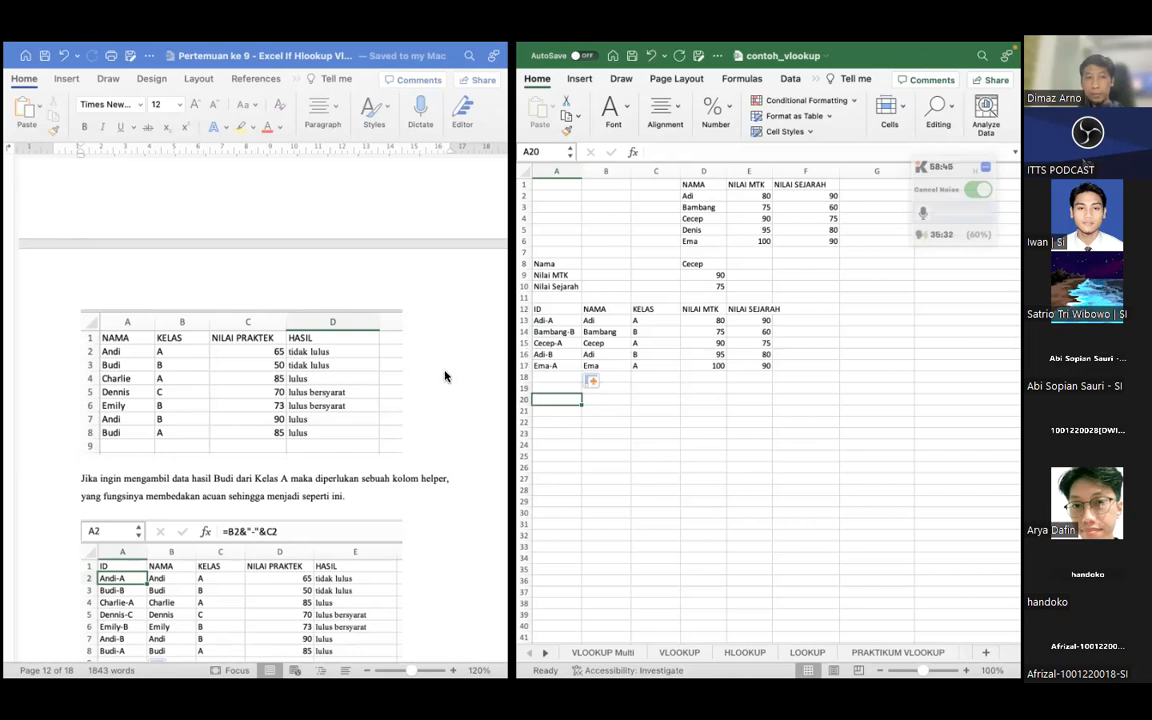
scroll(446, 376, "down", 2)
scroll(446, 376, "down", 8)
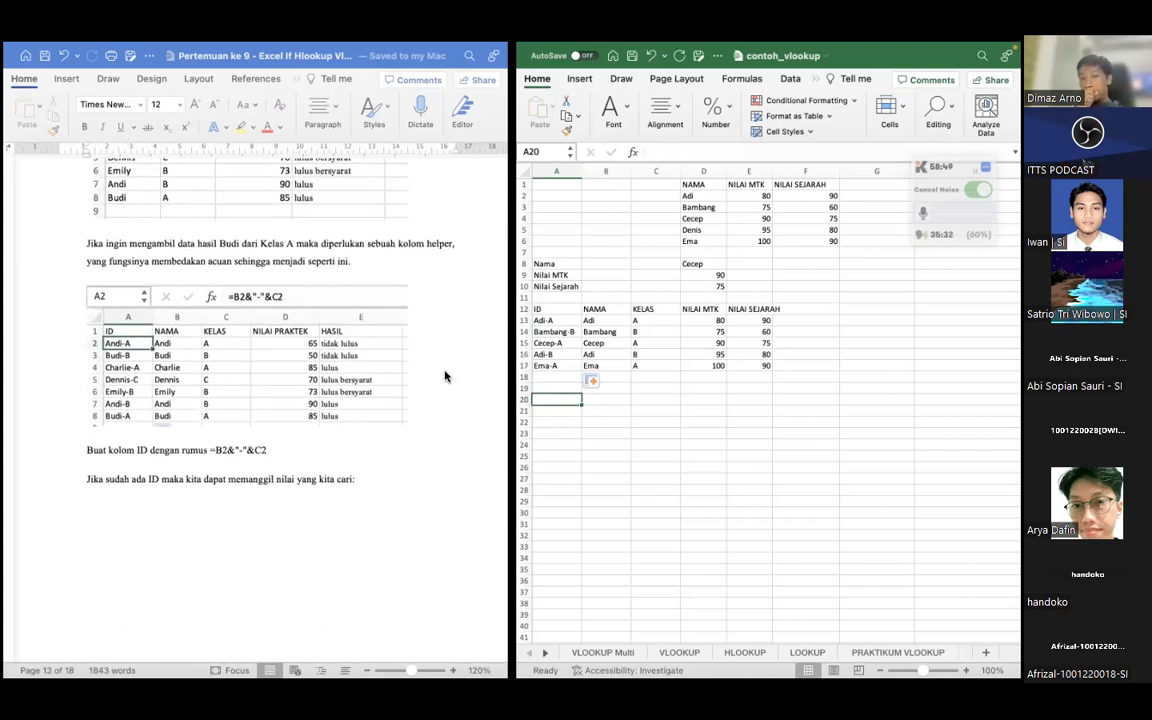
left_click(618, 432)
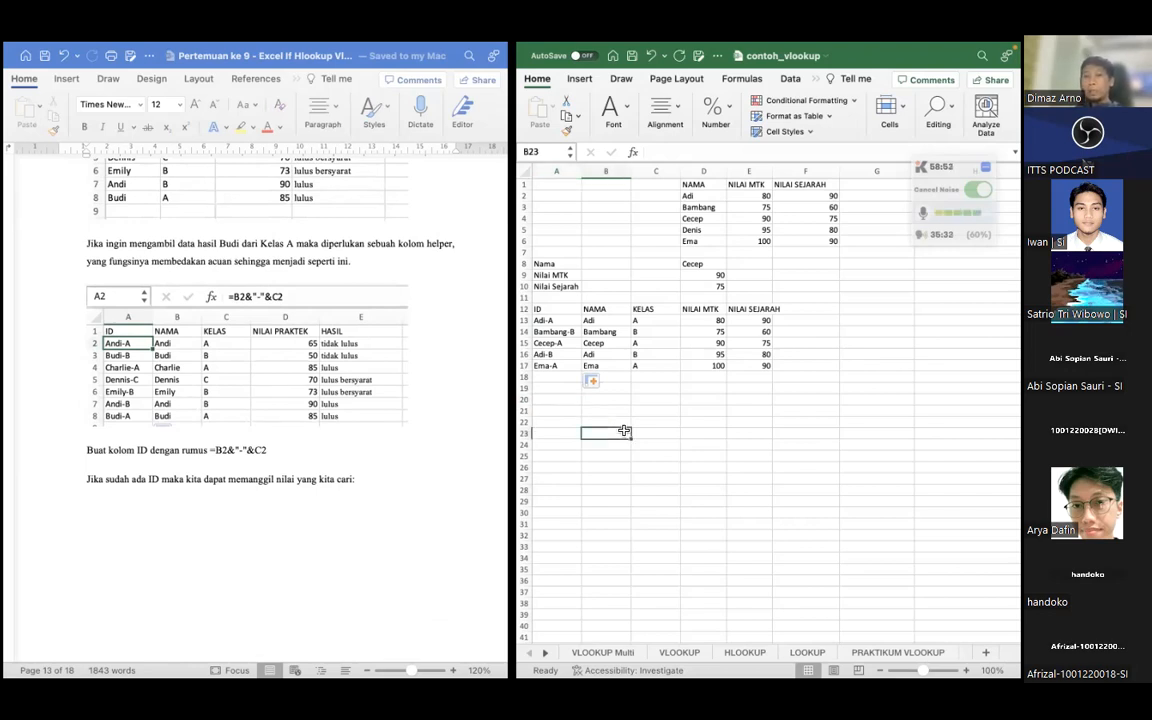
Enter the sample text pairs AAA and BB in B20:C20, and AA and ABB in B21:C21
left_click(616, 402)
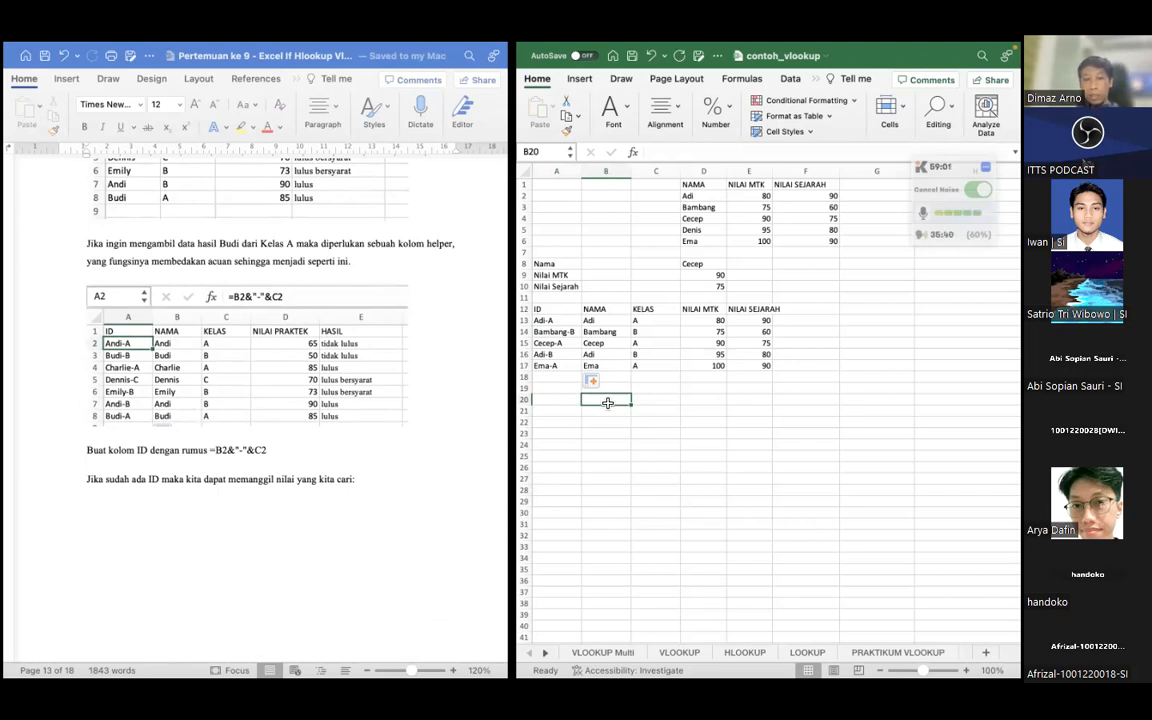
type("AAA")
key("Tab")
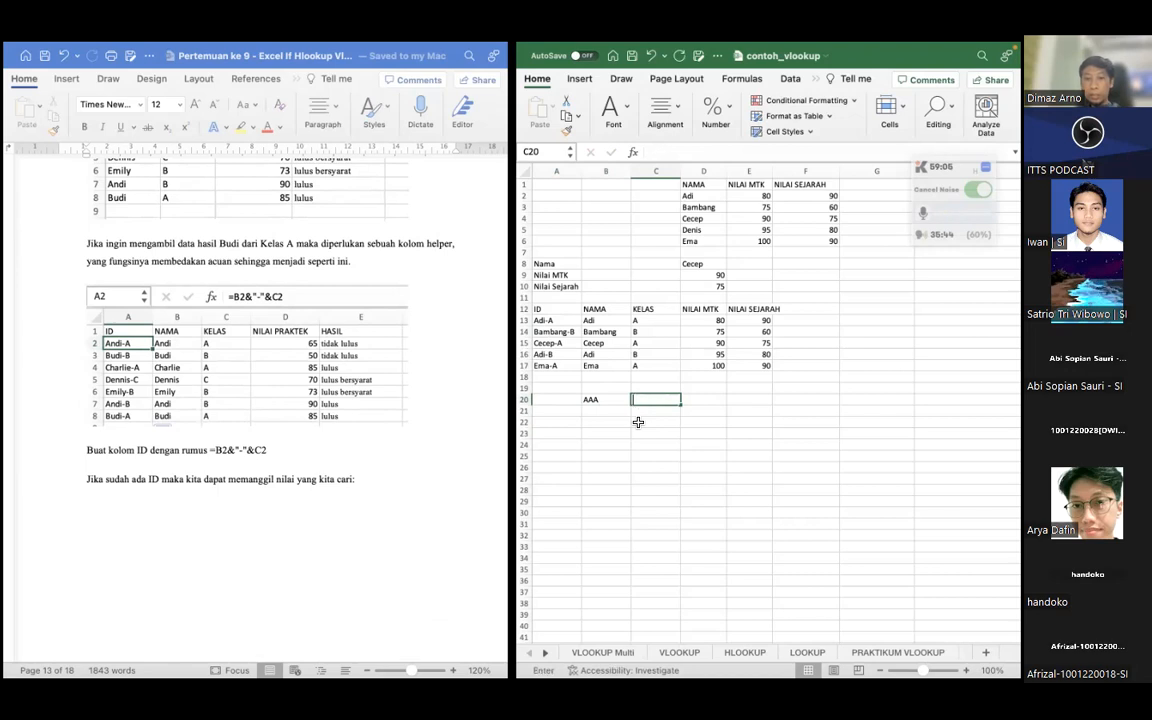
type("BB")
key("Return")
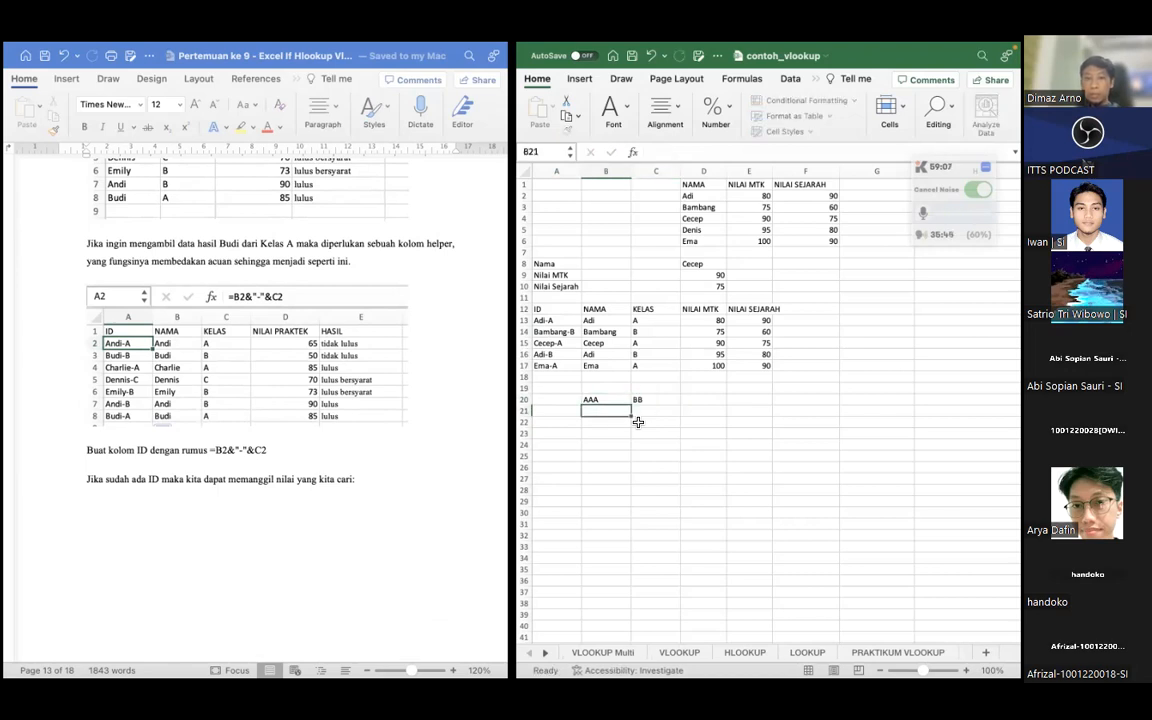
type("AAA")
key("BackSpace")
key("Tab")
type("ABB")
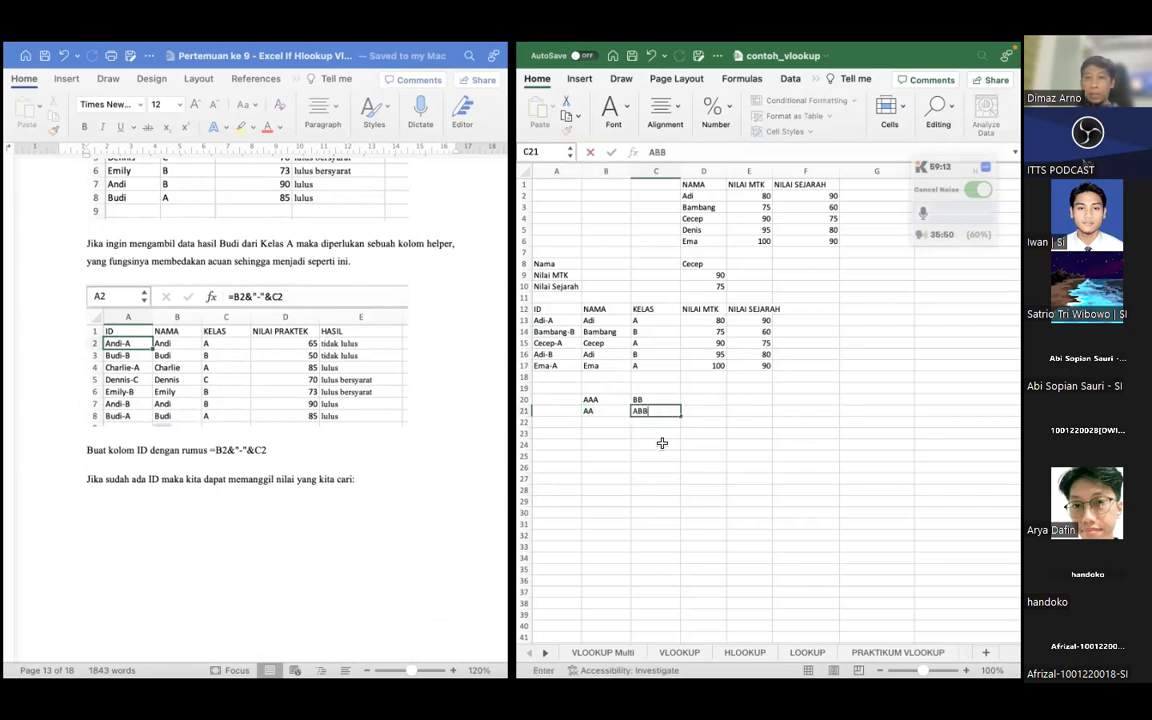
key("Left")
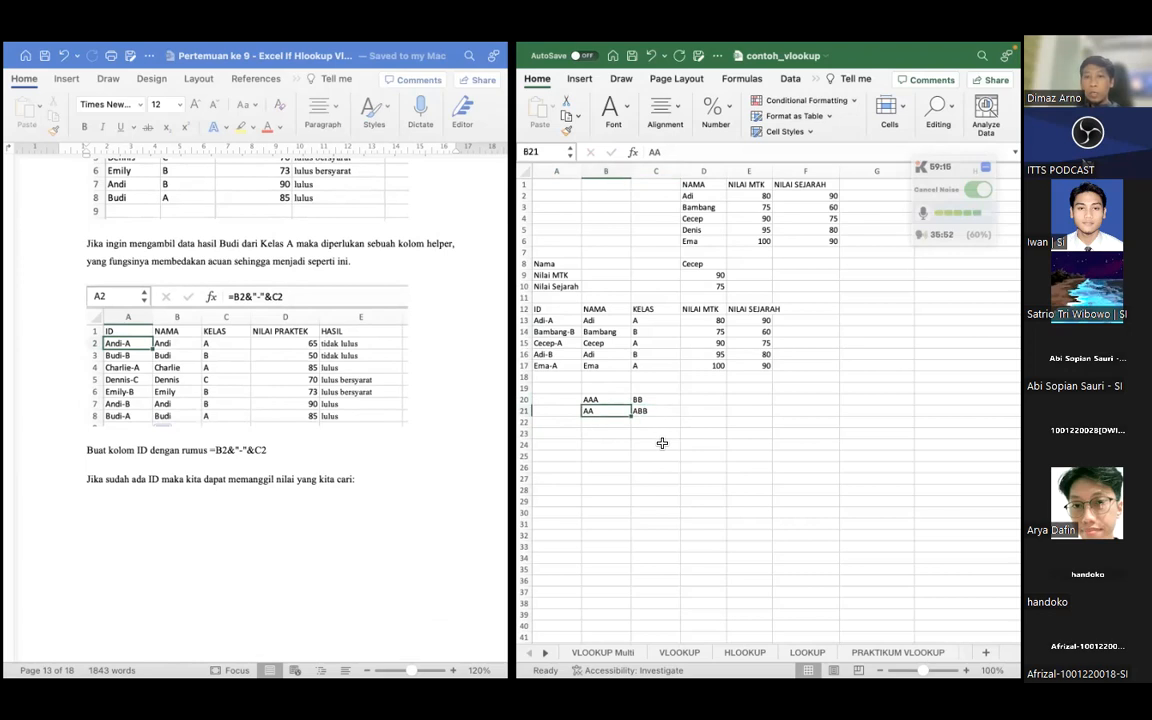
Clear the sample text pairs from B20:C21
key("Right")
key("Up")
key("Left")
key("Right")
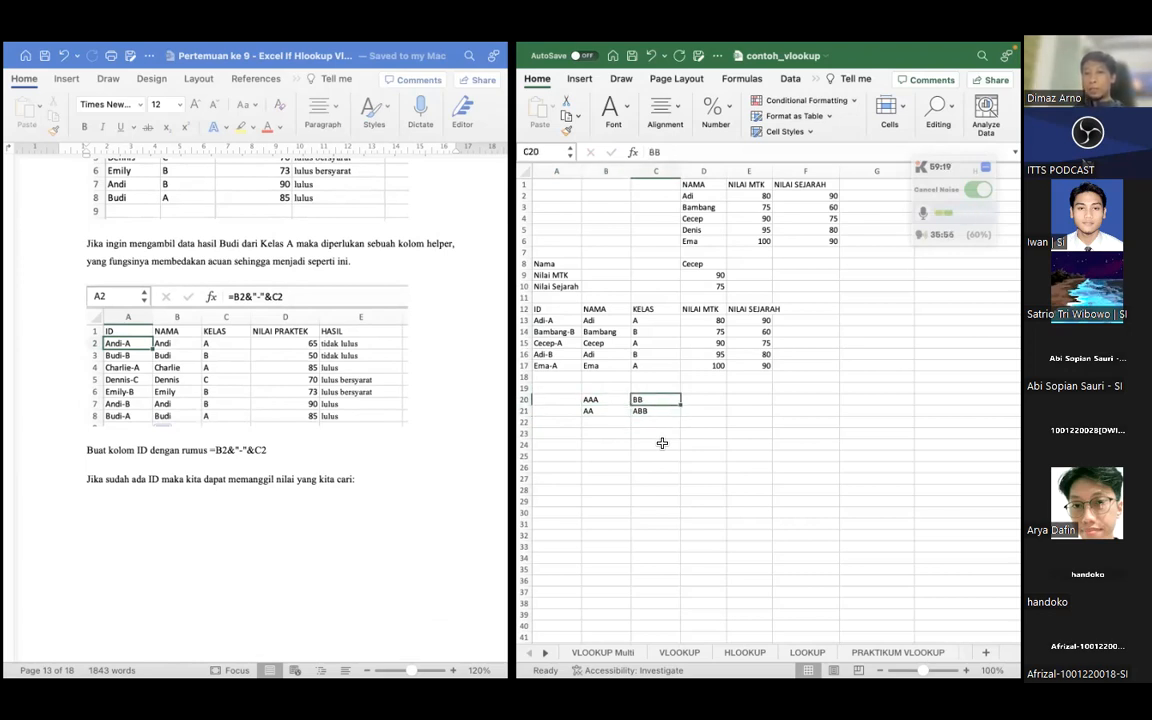
key("Down")
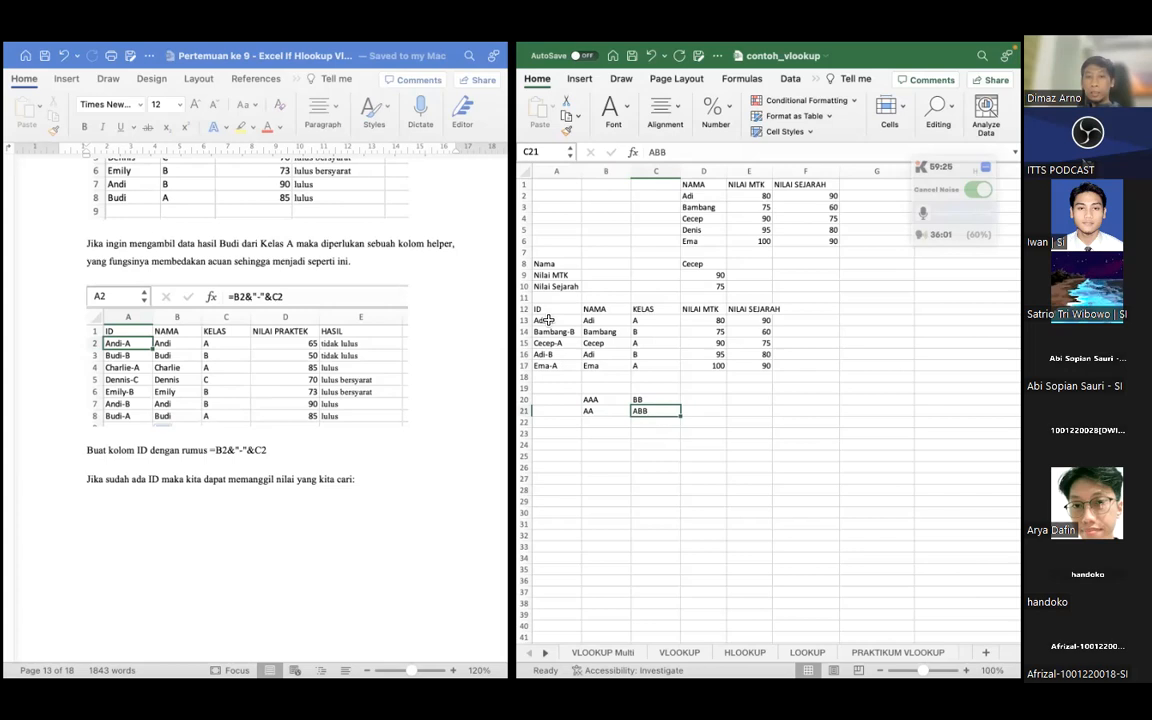
left_click_drag(590, 400, 645, 410)
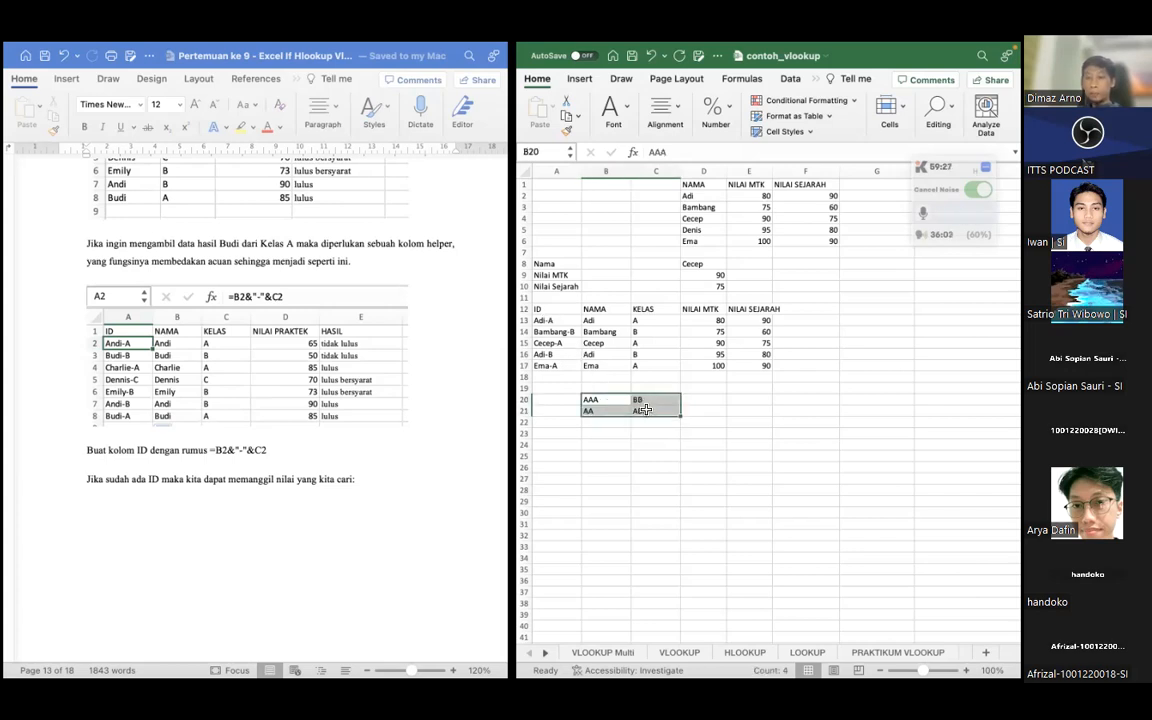
key("Delete")
Enter the label Nama in A20 and the student's name from B16 in B20
left_click(545, 400)
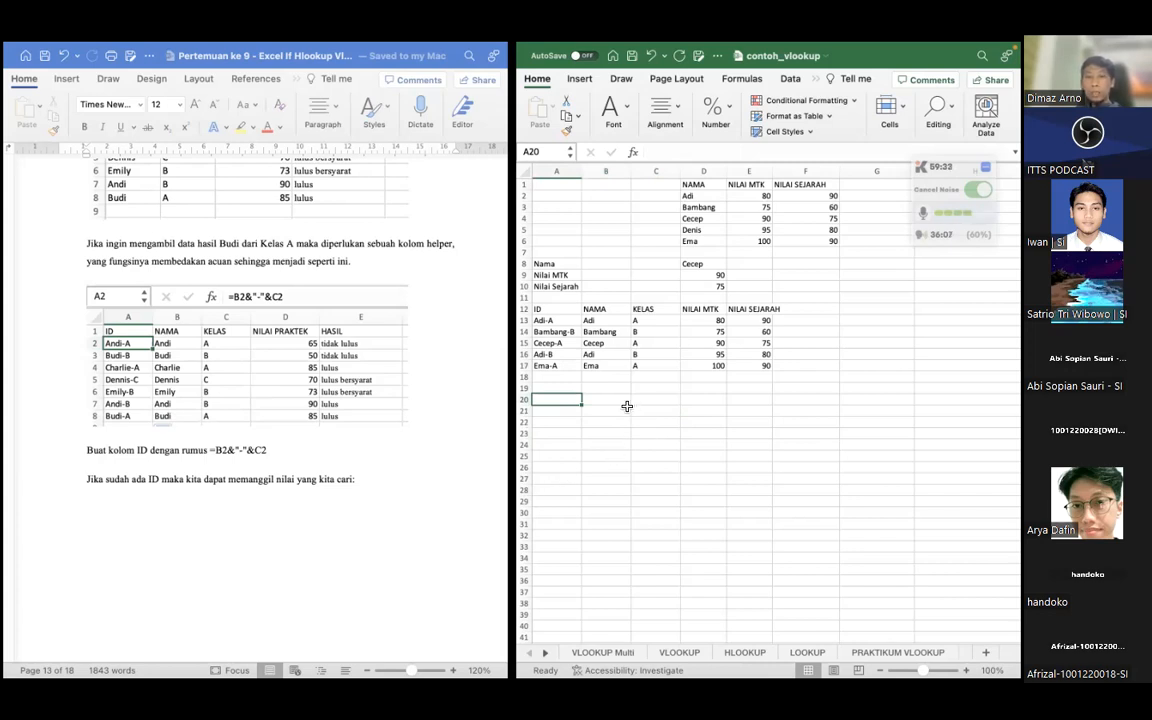
left_click(592, 354)
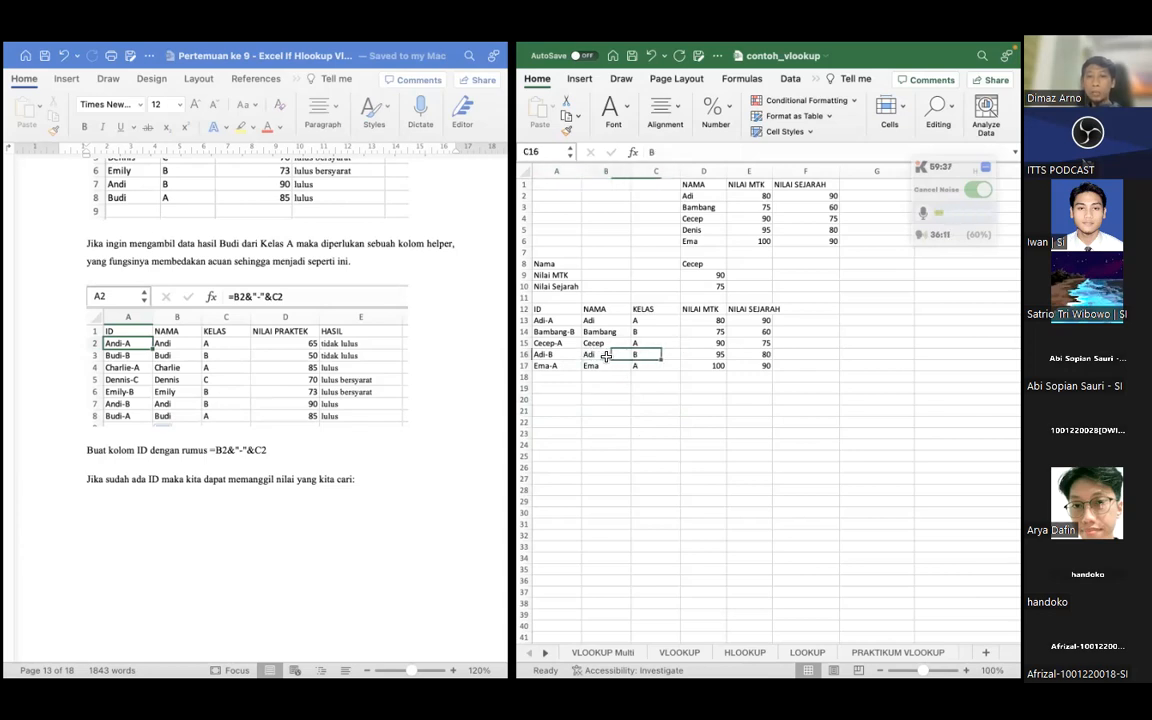
left_click(553, 400)
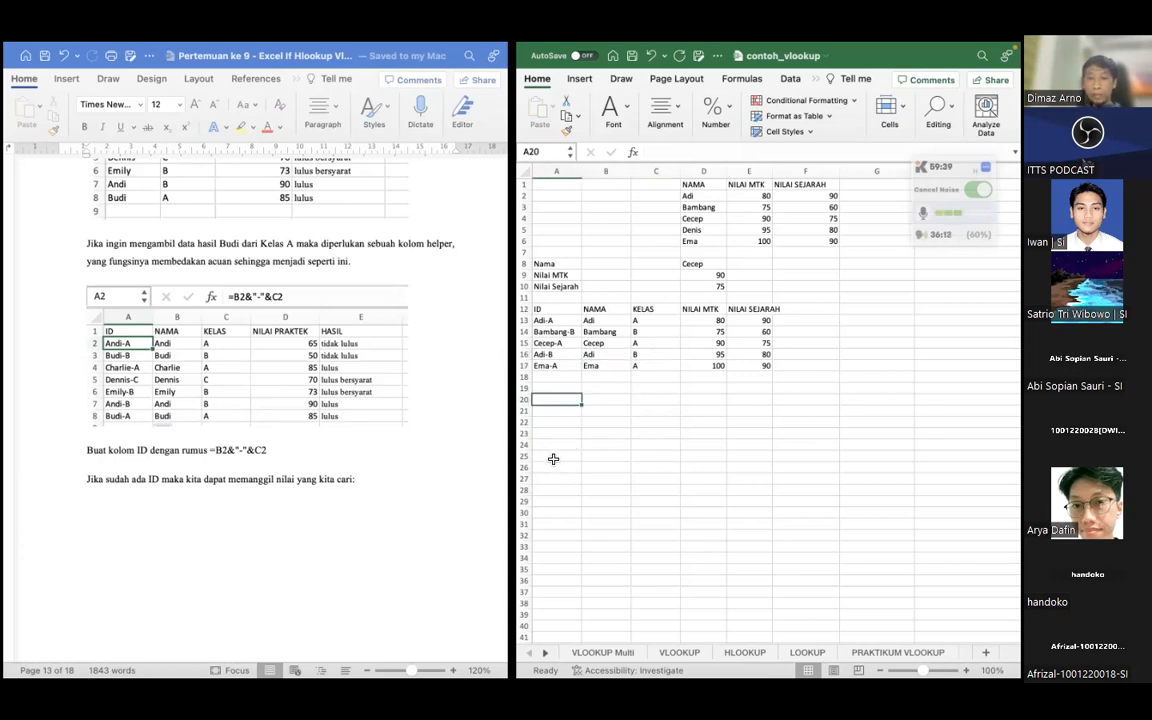
type("Nama")
key("Tab")
type("A")
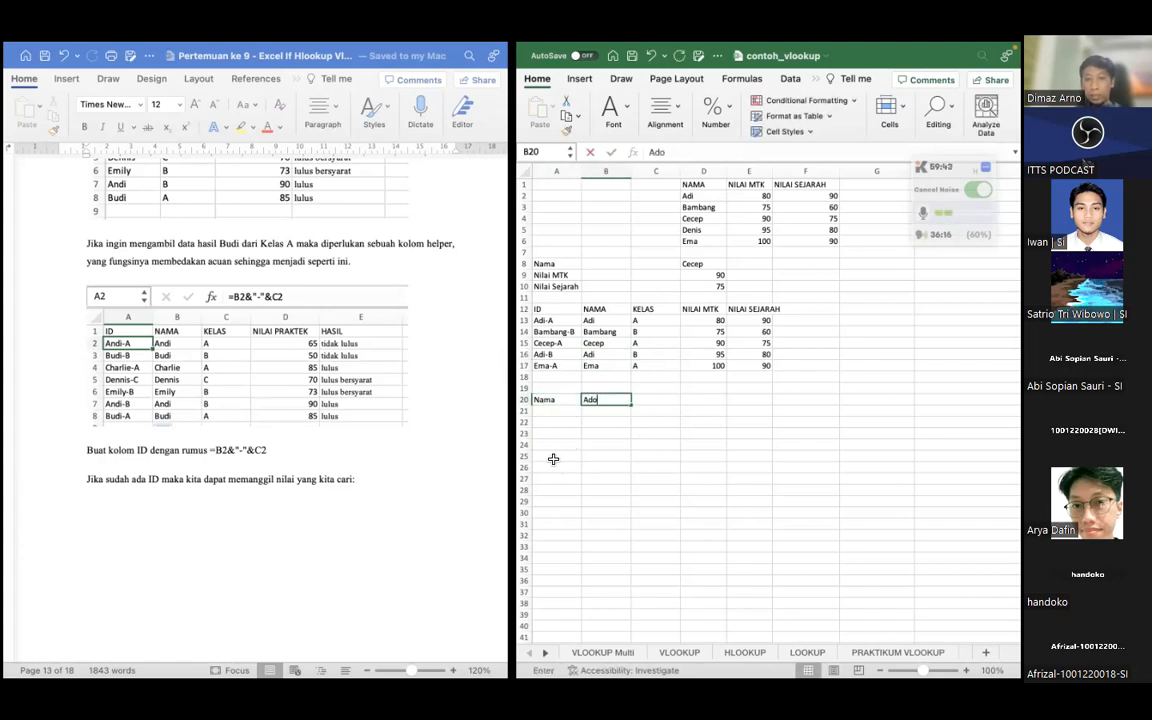
key("BackSpace")
type("i")
key("Return")
Enter the label Kelas in A21 with class B in B21, and the label Nilai MTK in A22
type("Kelas")
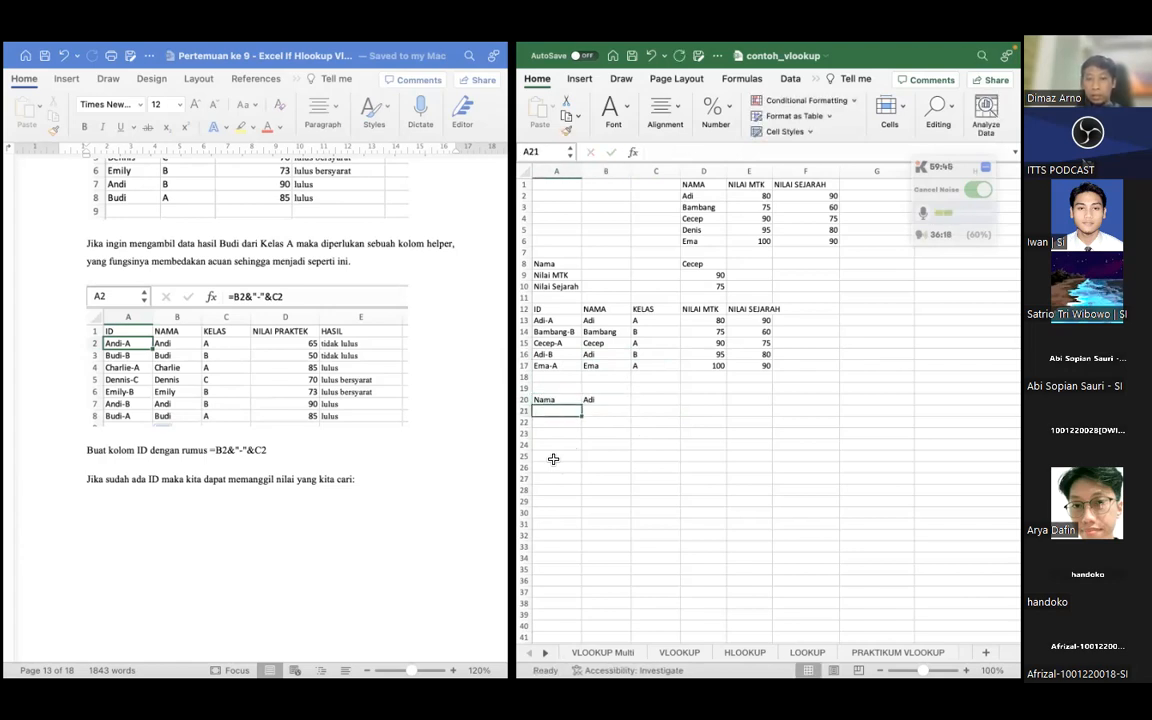
key("Tab")
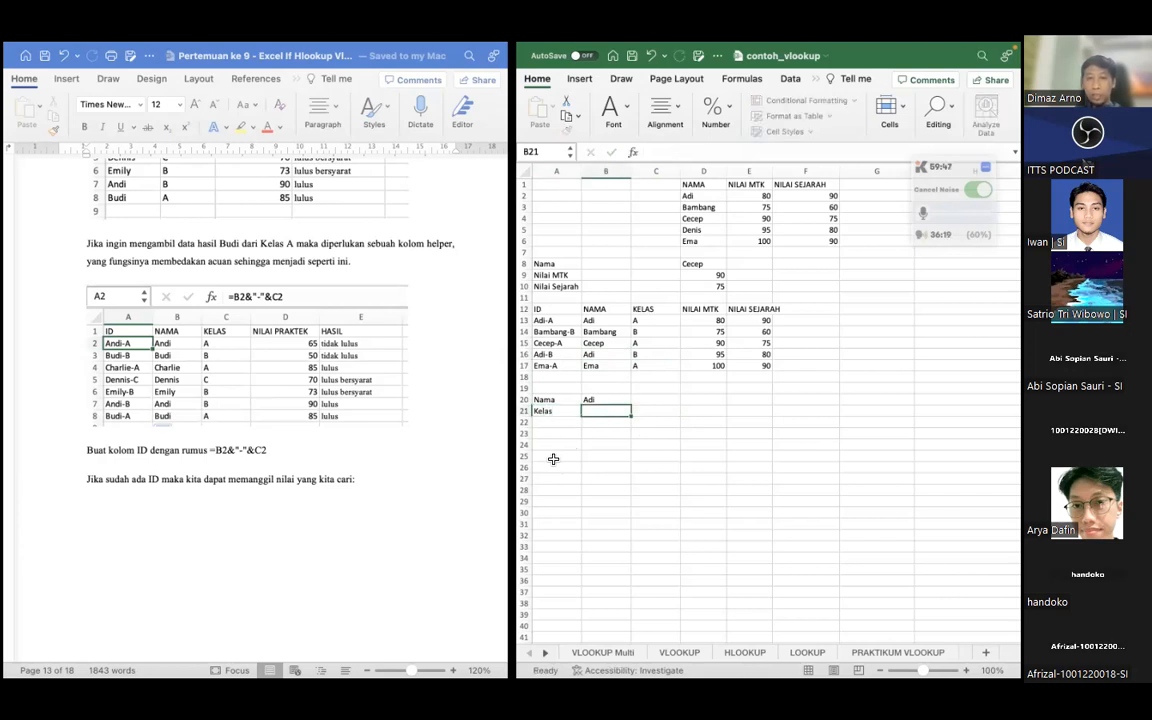
type("B")
key("Return")
type("Nilai")
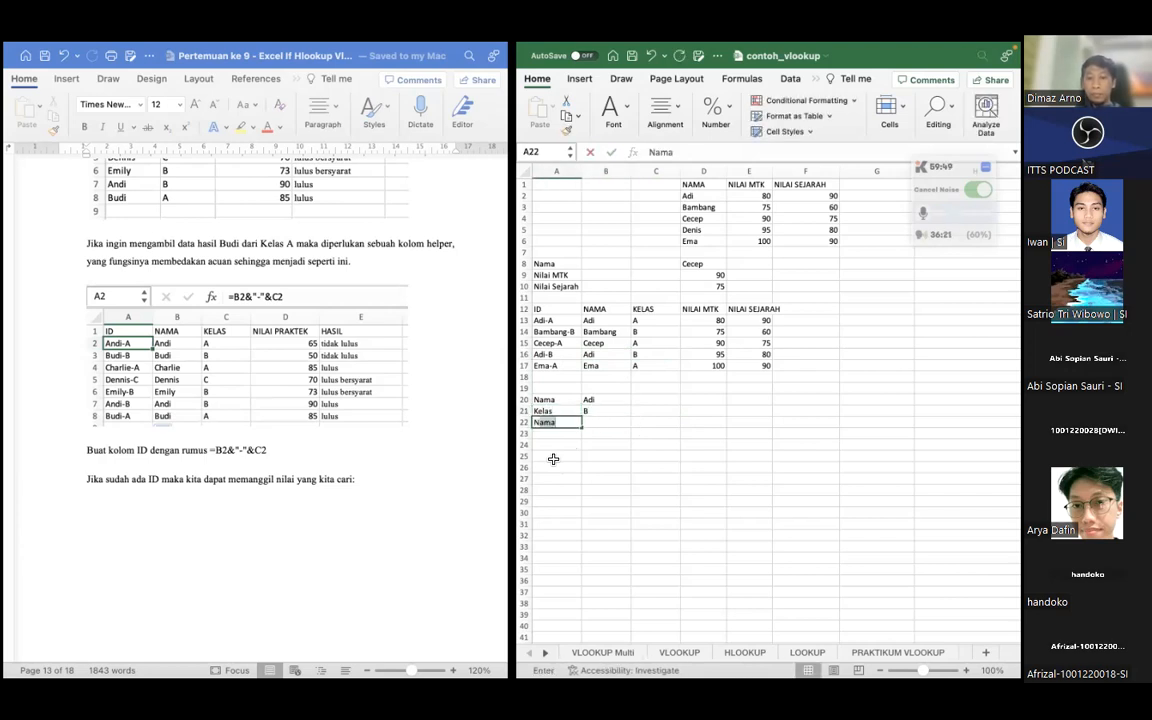
type(" MTK")
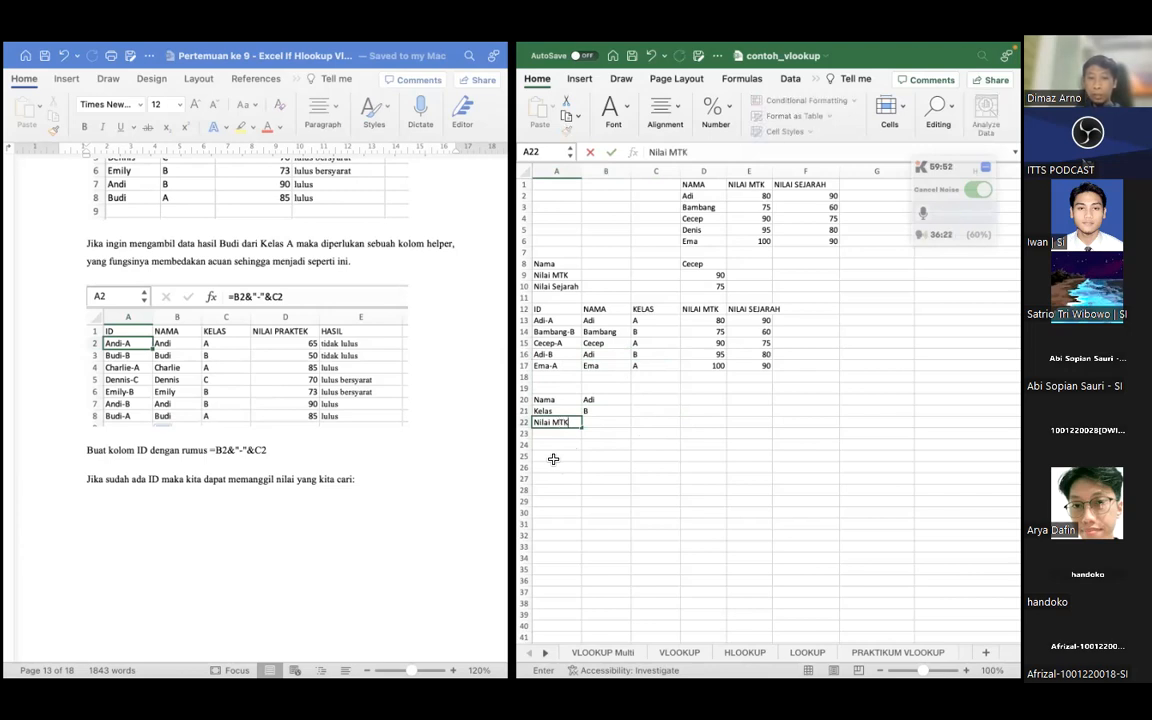
key("Tab")
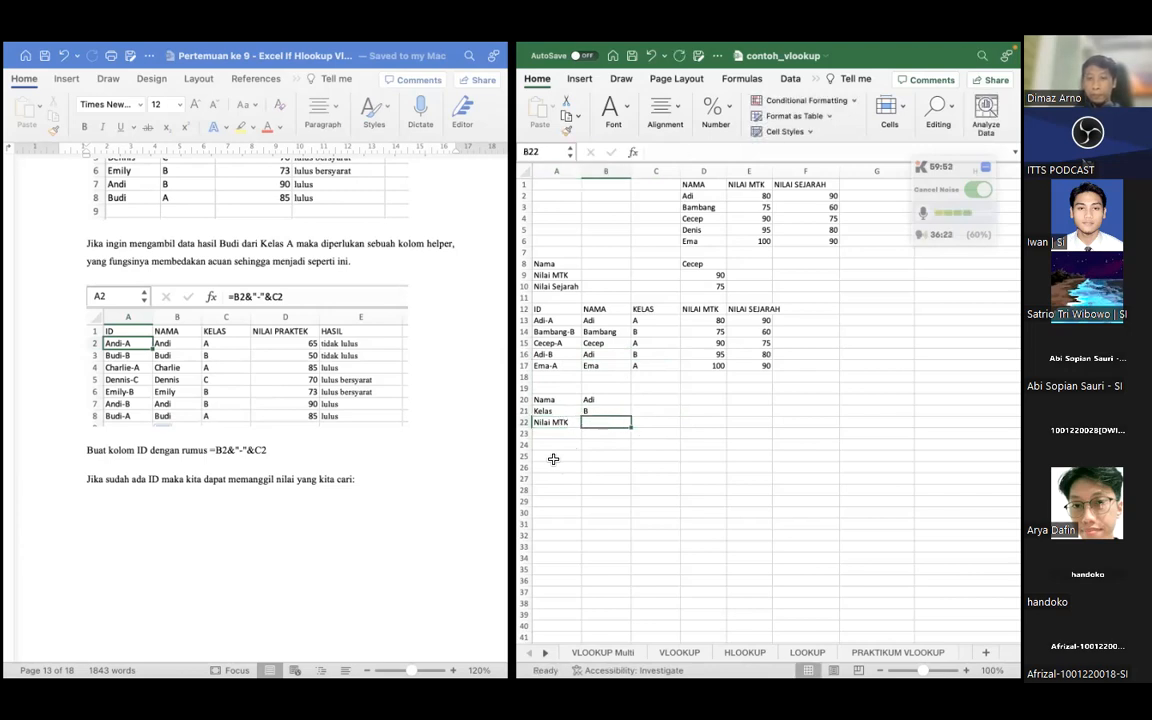
Start a VLOOKUP formula in B22 with the combined name and class, B20&"-"&B21, as the lookup value
type("=VLOOKUP(")
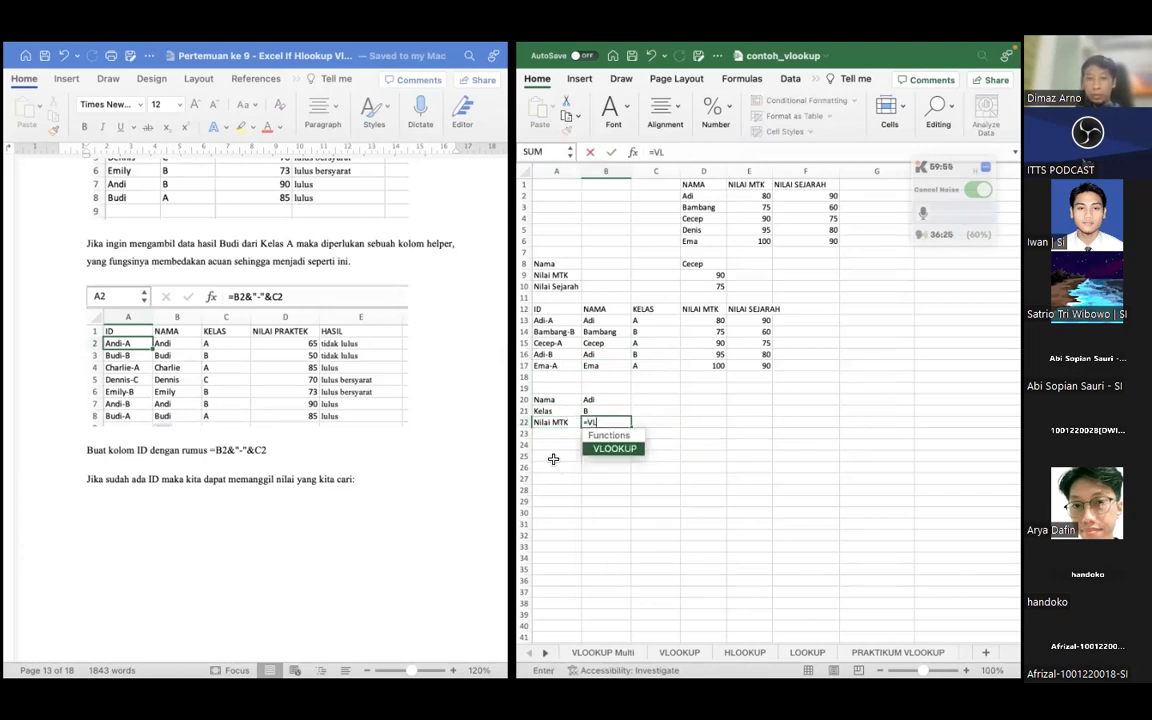
double_click(614, 450)
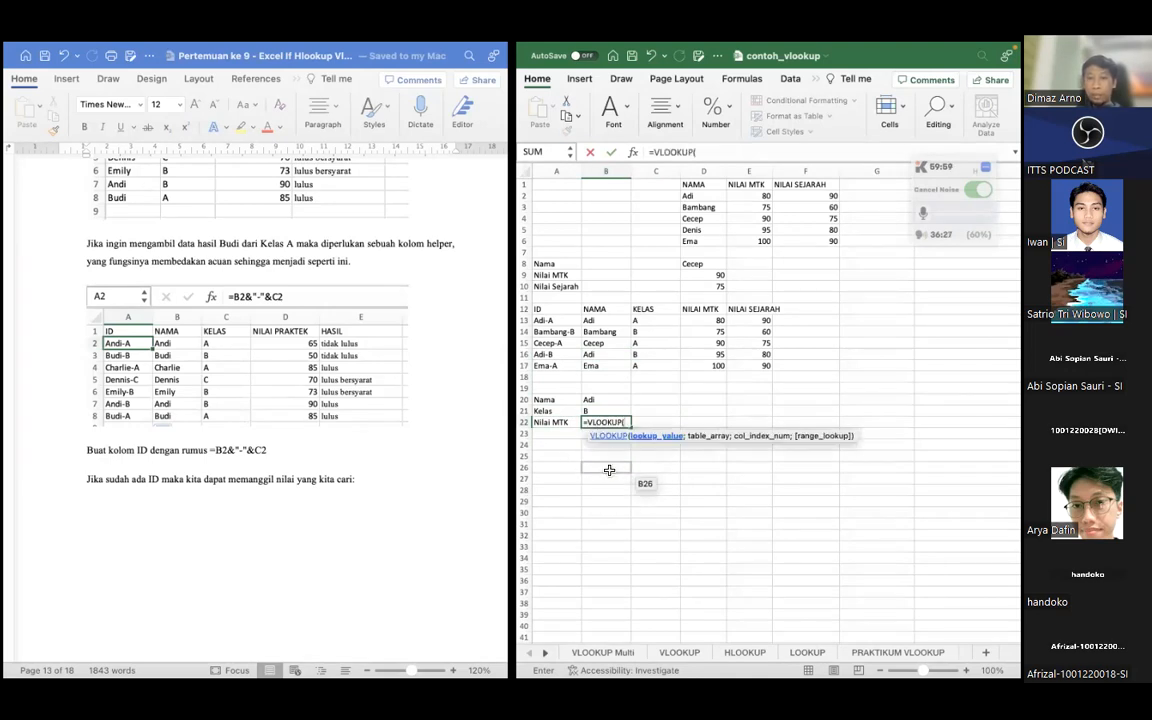
left_click(609, 401)
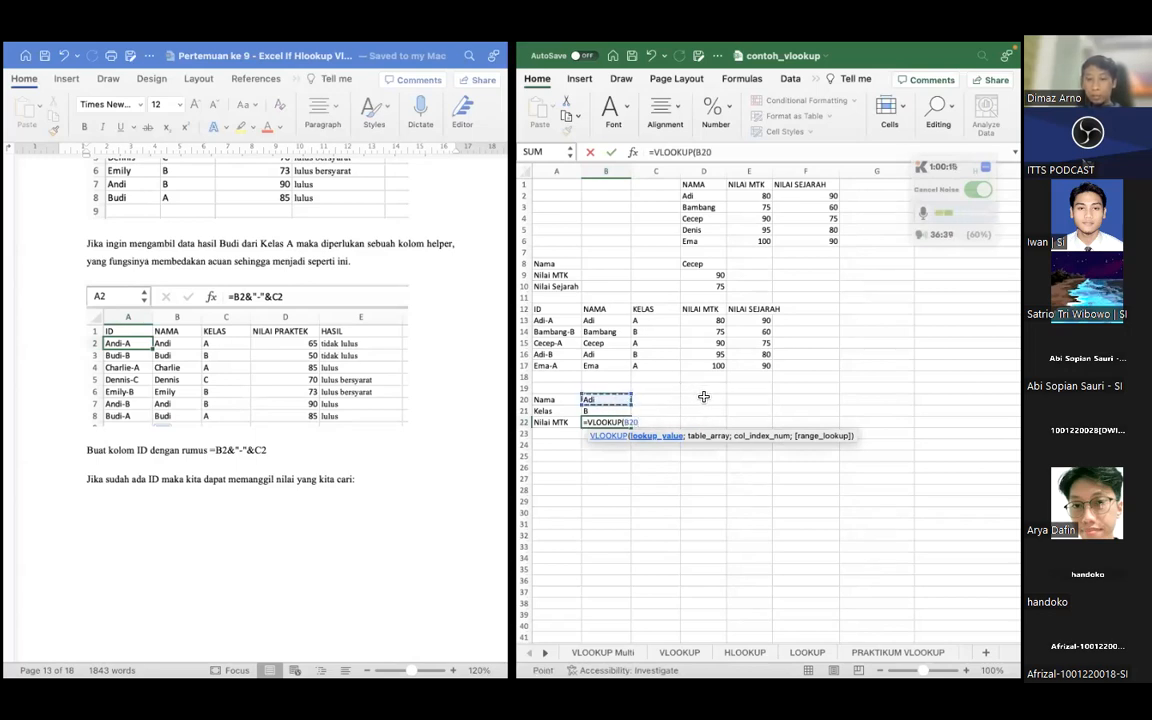
type("&\"-")
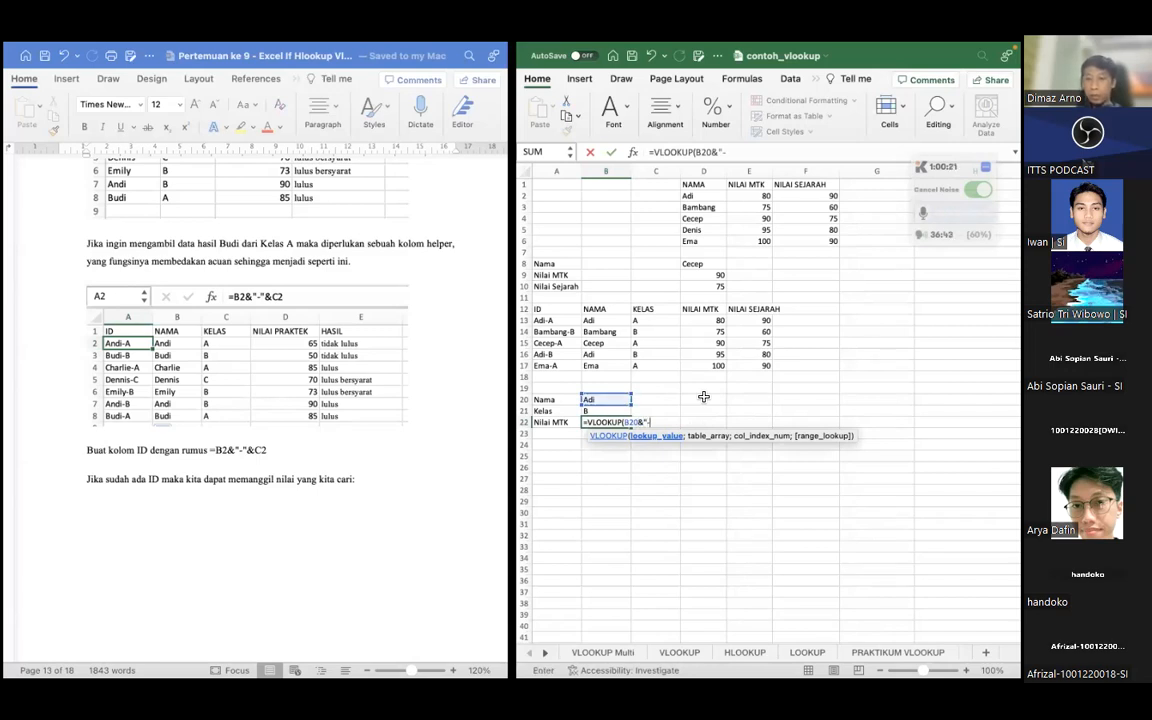
type("\"")
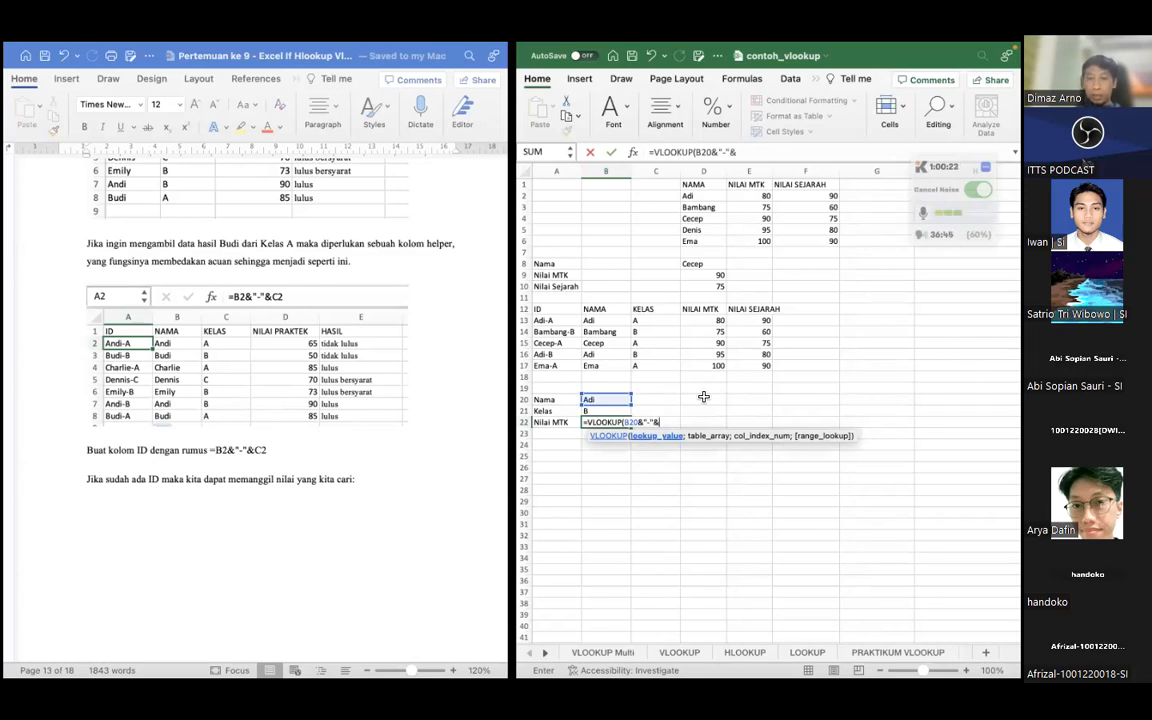
type("&")
left_click(604, 411)
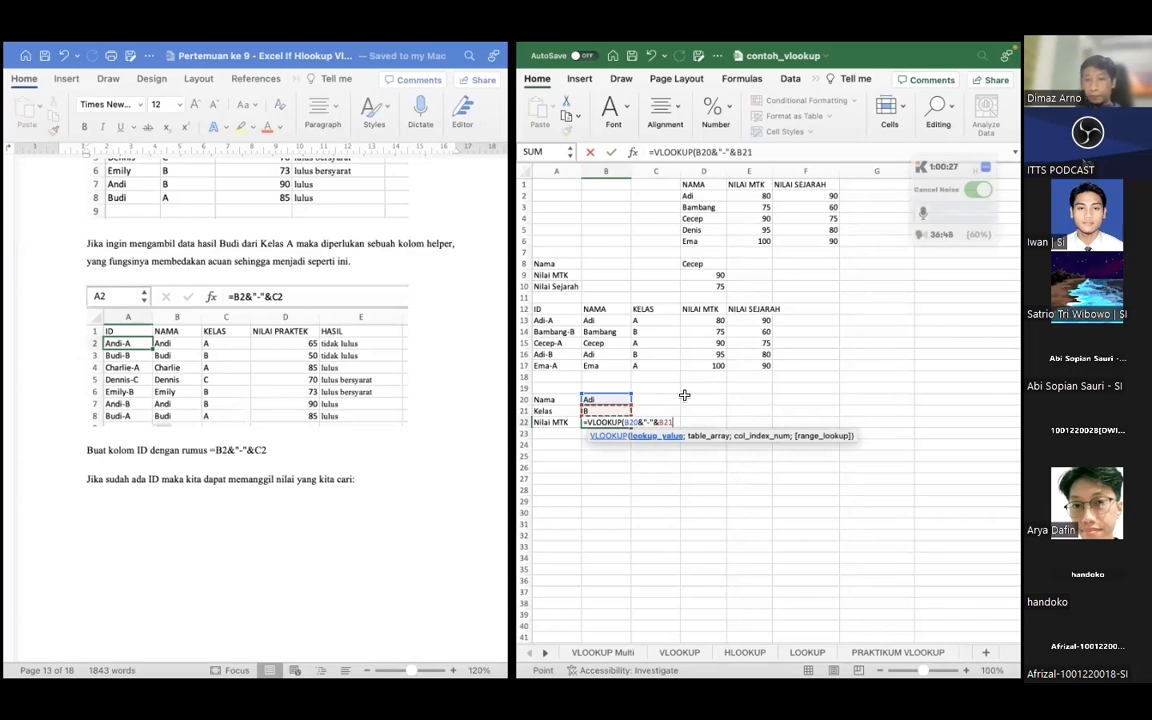
Complete the VLOOKUP in B22 with table range A12:E17 and column index 4
type(";")
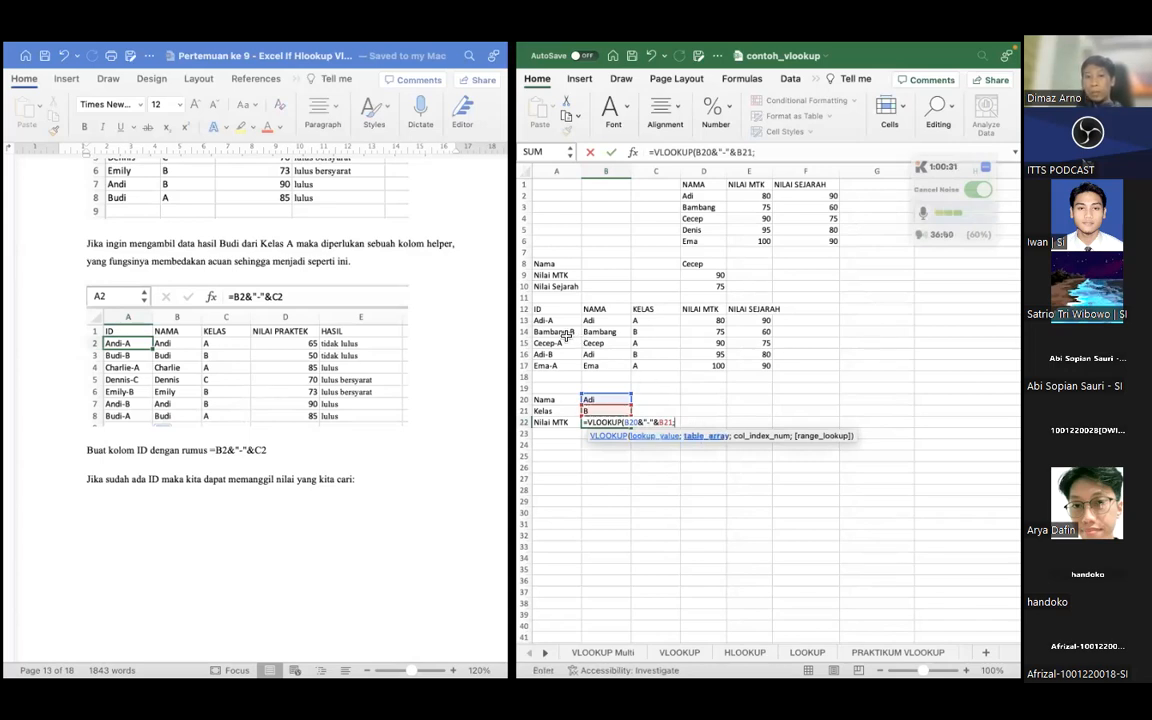
left_click(545, 308)
left_click(766, 364, "shift")
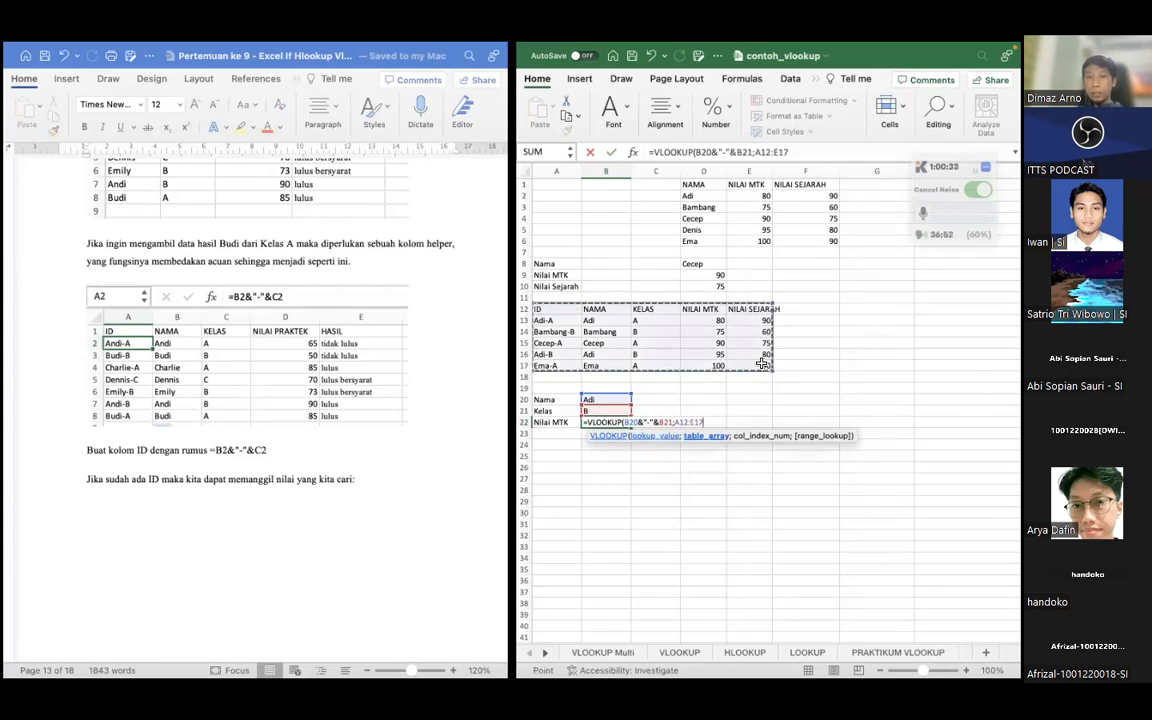
type(";4")
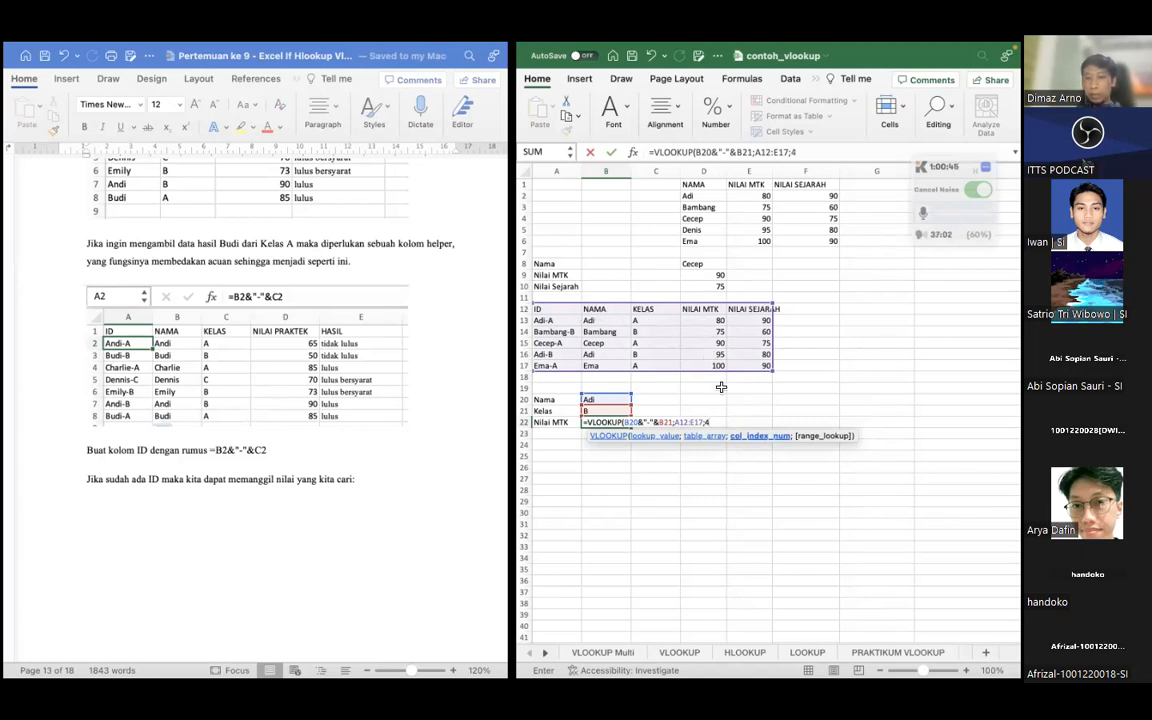
type(")")
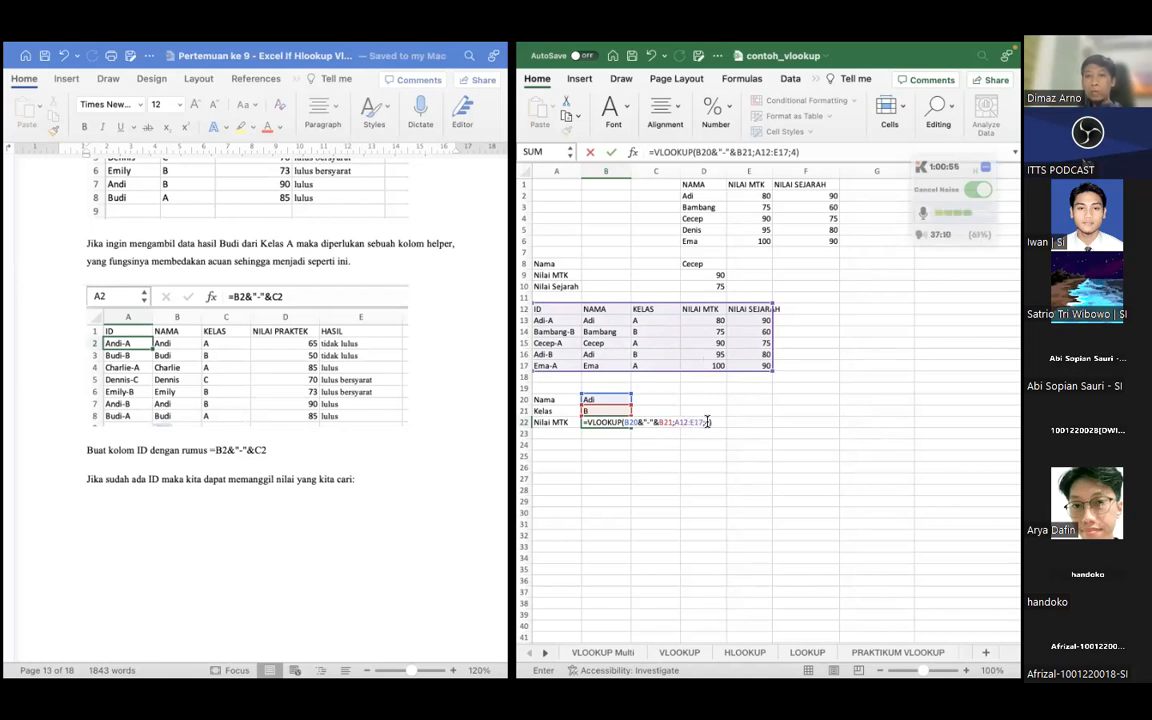
key("Return")
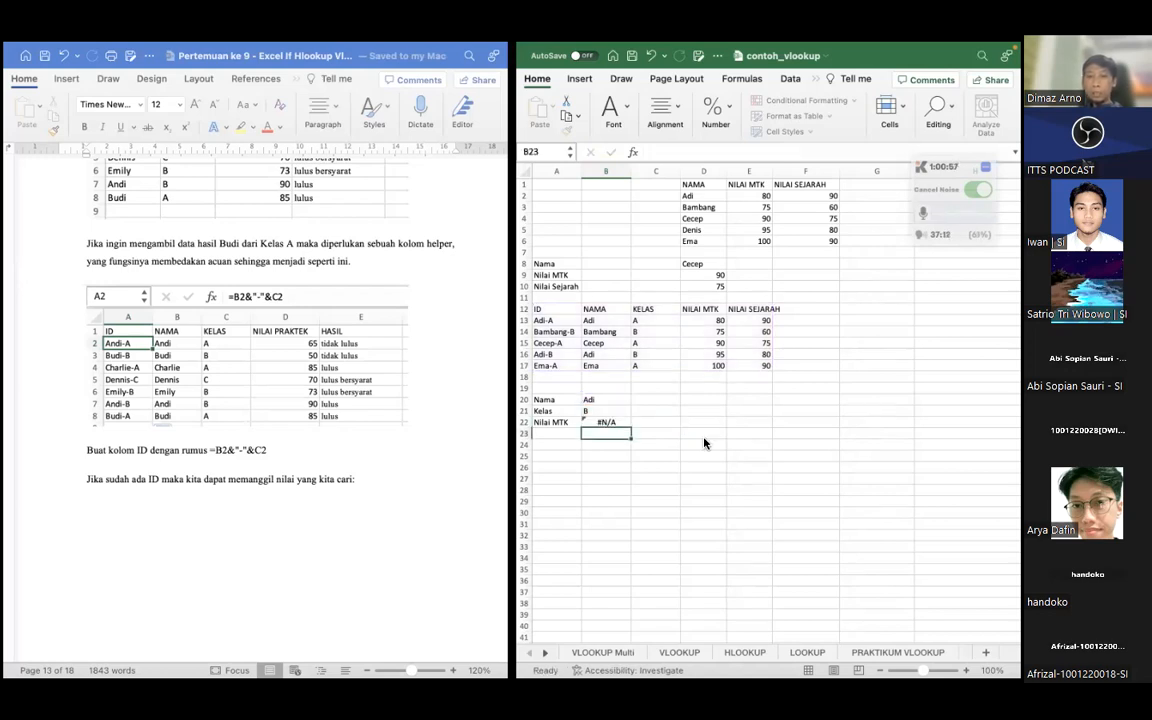
Compare the B22 formula and its inputs in B20 and B21 with the lesson document's multi-criteria VLOOKUP example
left_click(605, 421)
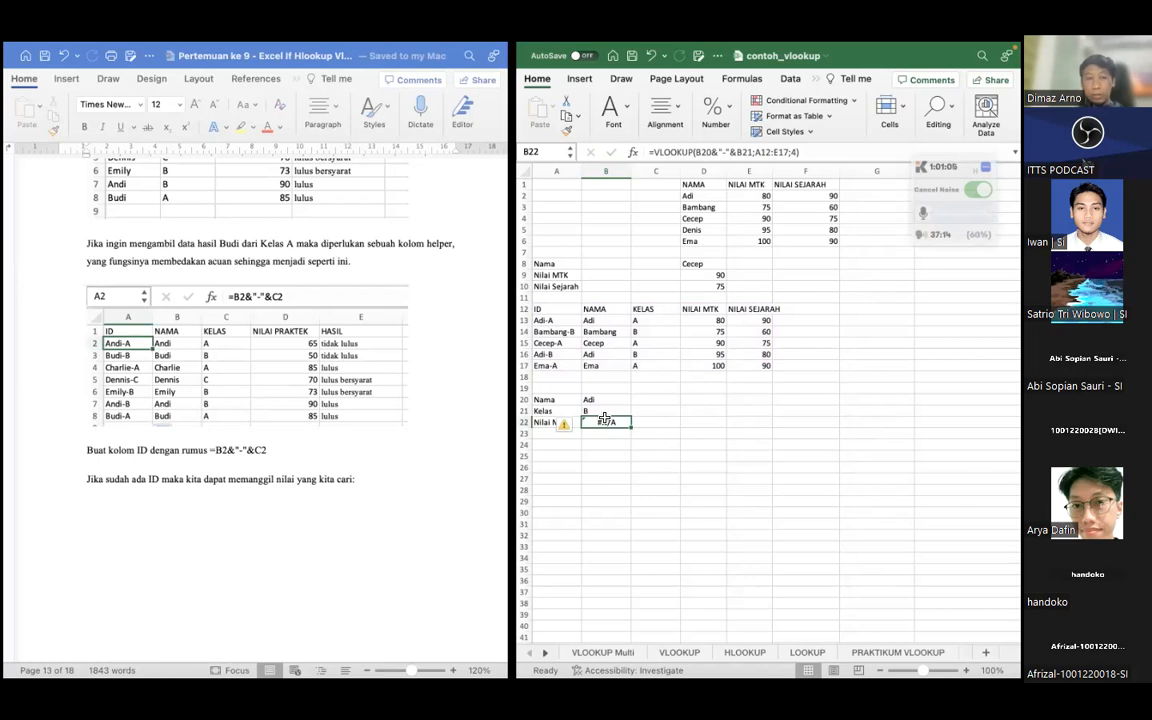
scroll(459, 432, "down", 5)
scroll(459, 432, "down", 3)
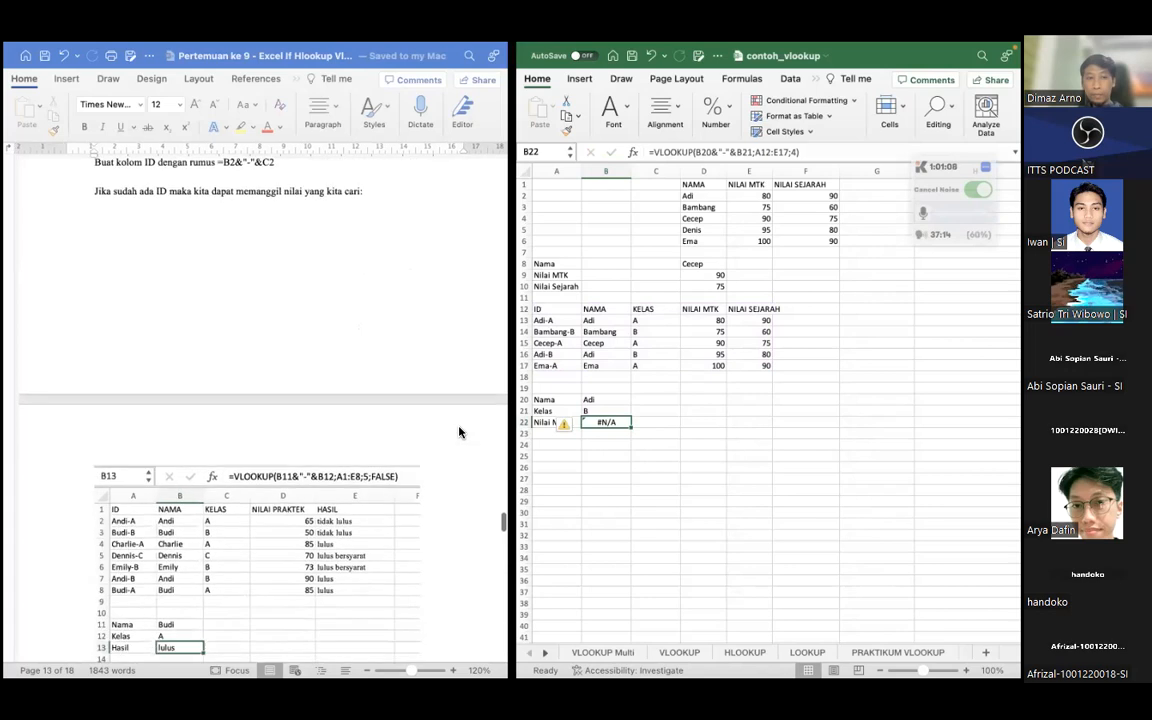
scroll(423, 464, "down", 1)
left_click(611, 442)
left_click(607, 426)
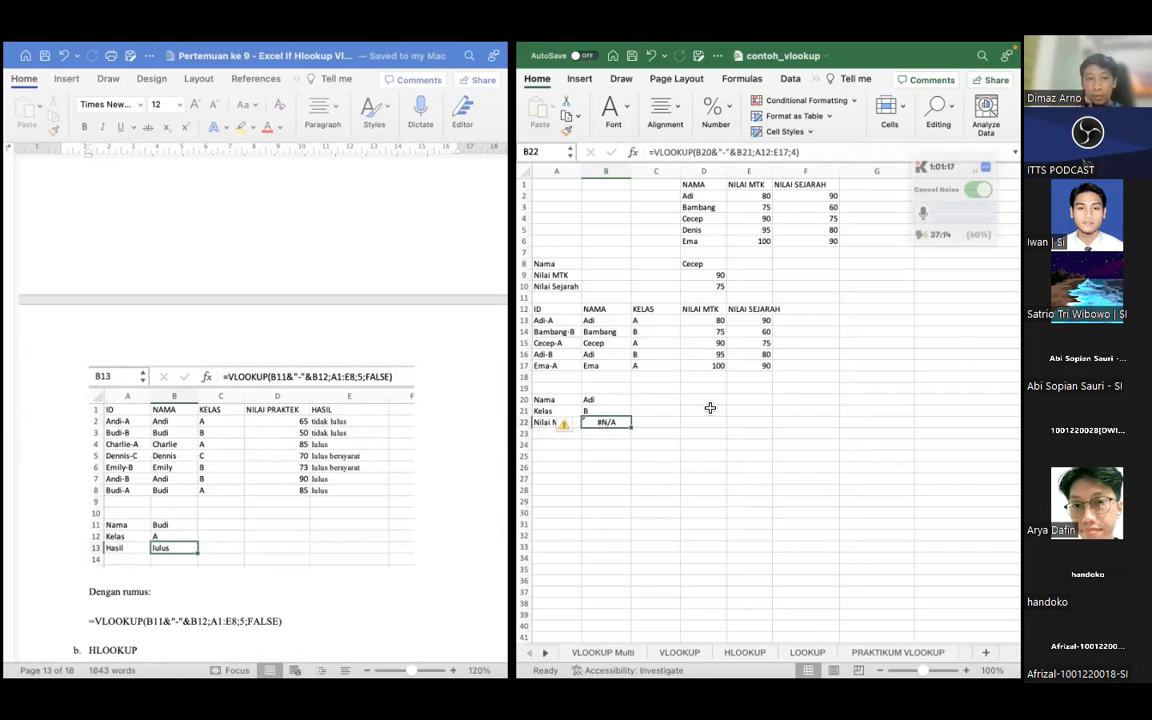
left_click(594, 399)
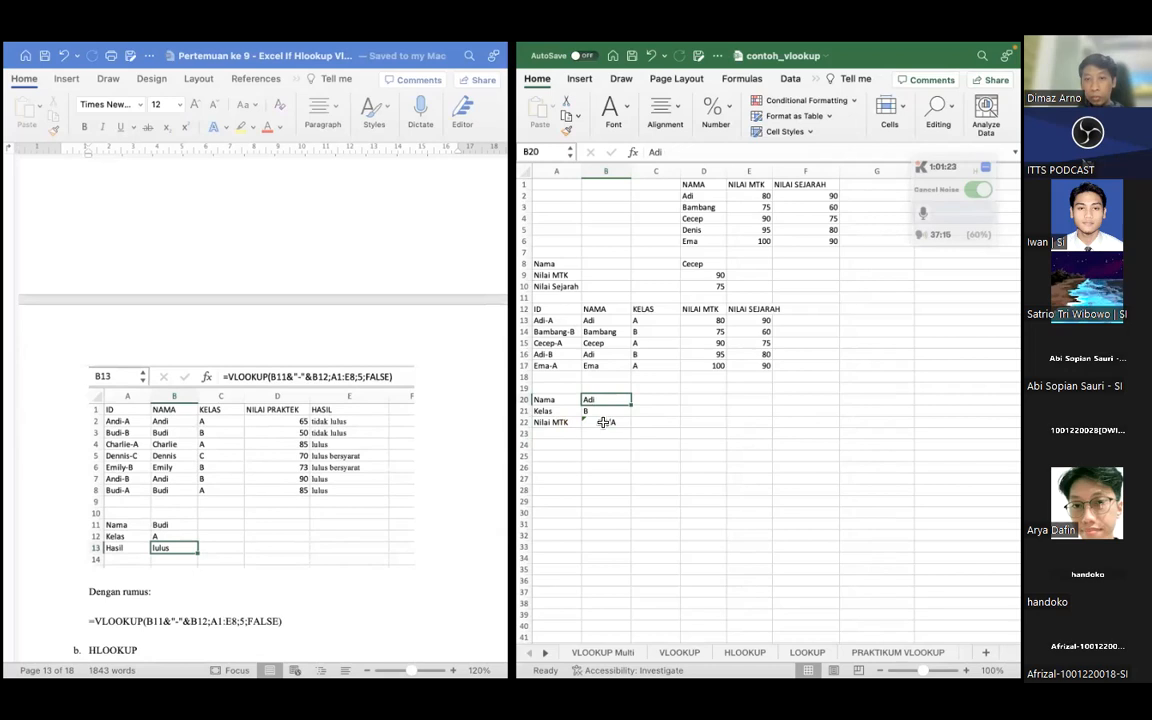
left_click(604, 422)
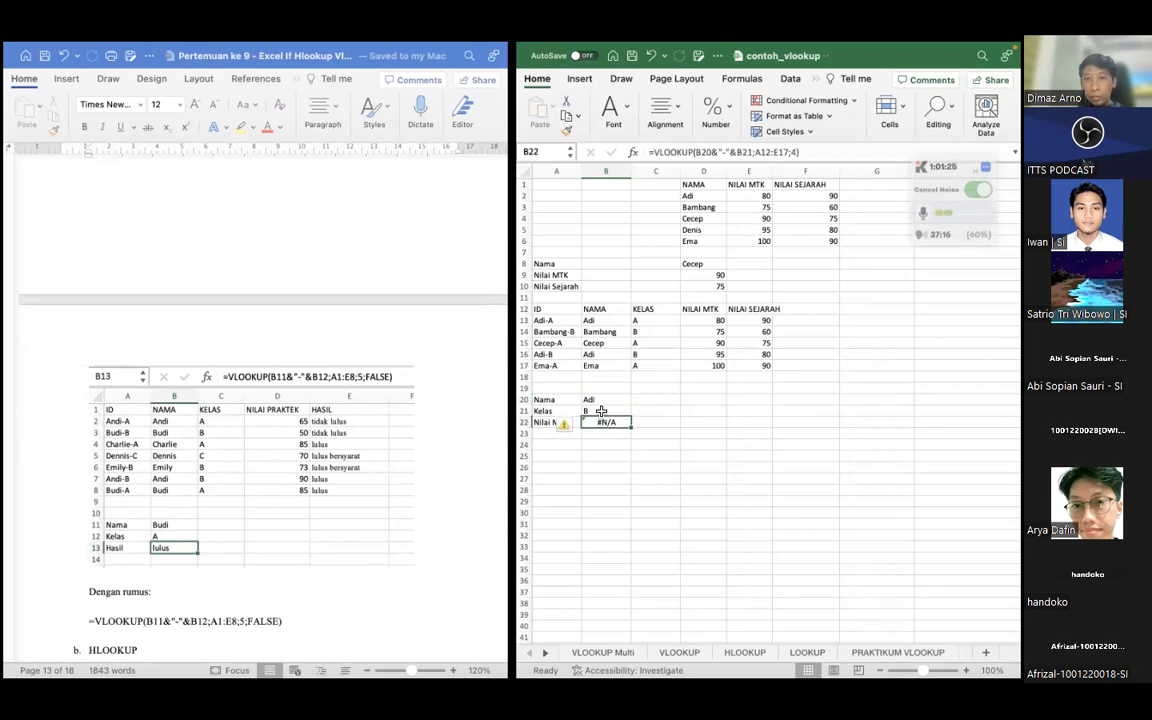
left_click(601, 411)
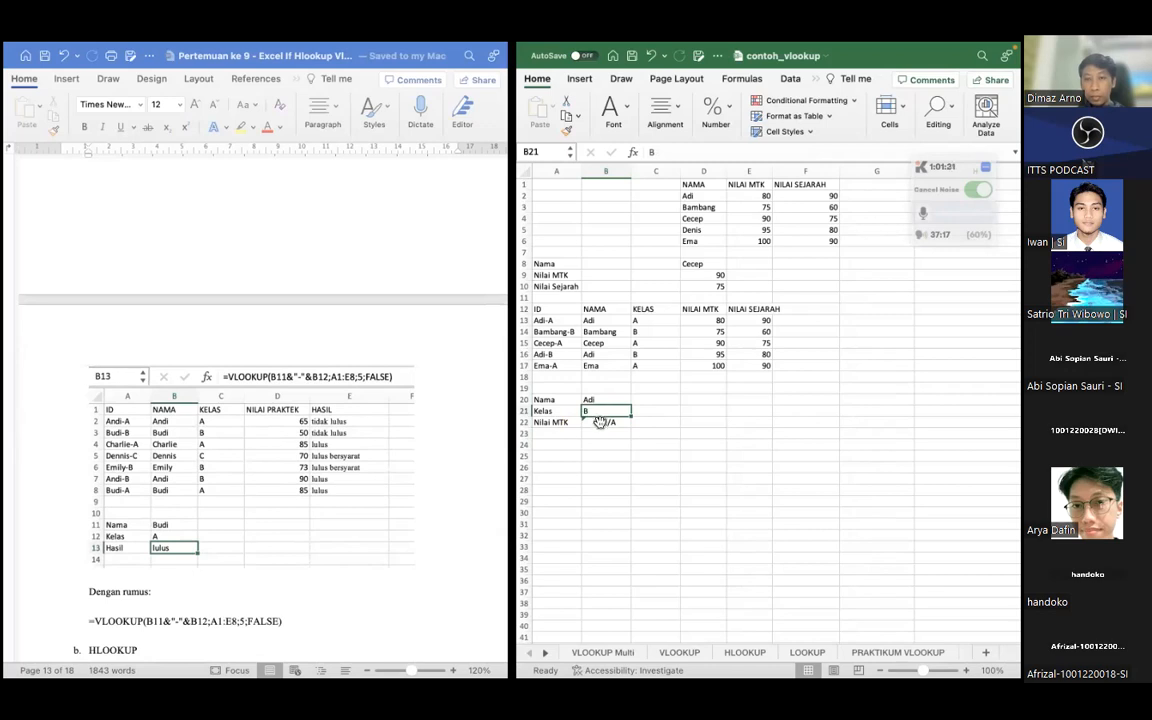
left_click(599, 422)
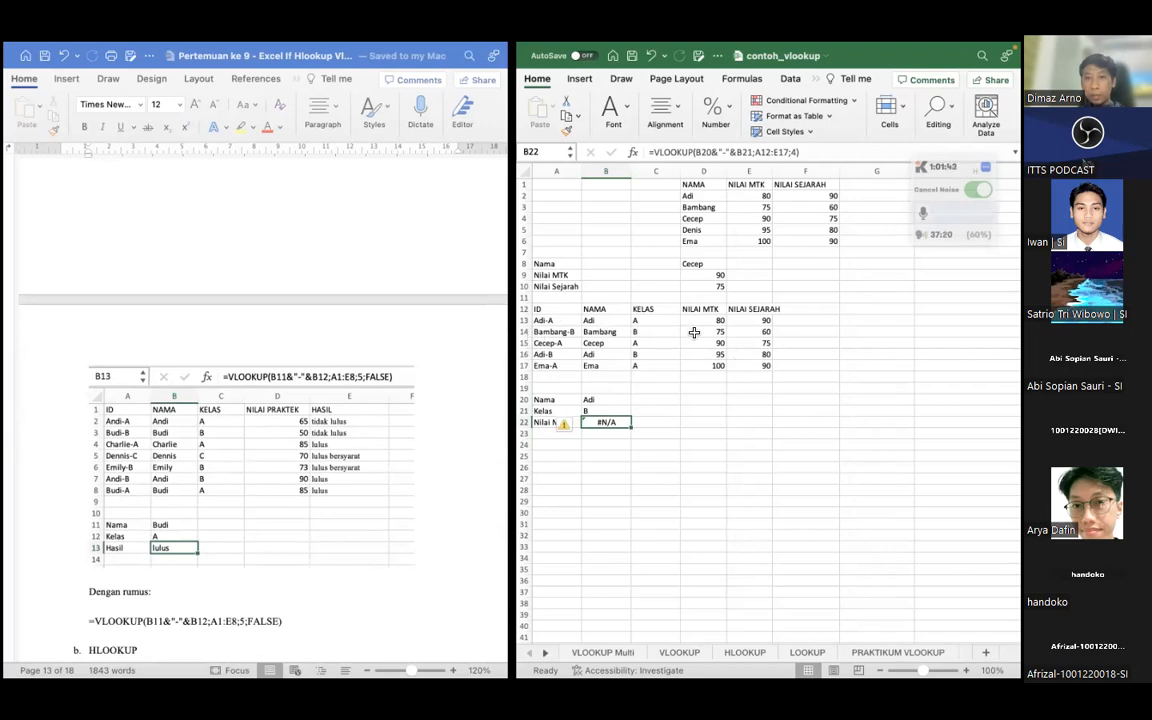
left_click(643, 445)
left_click(598, 426)
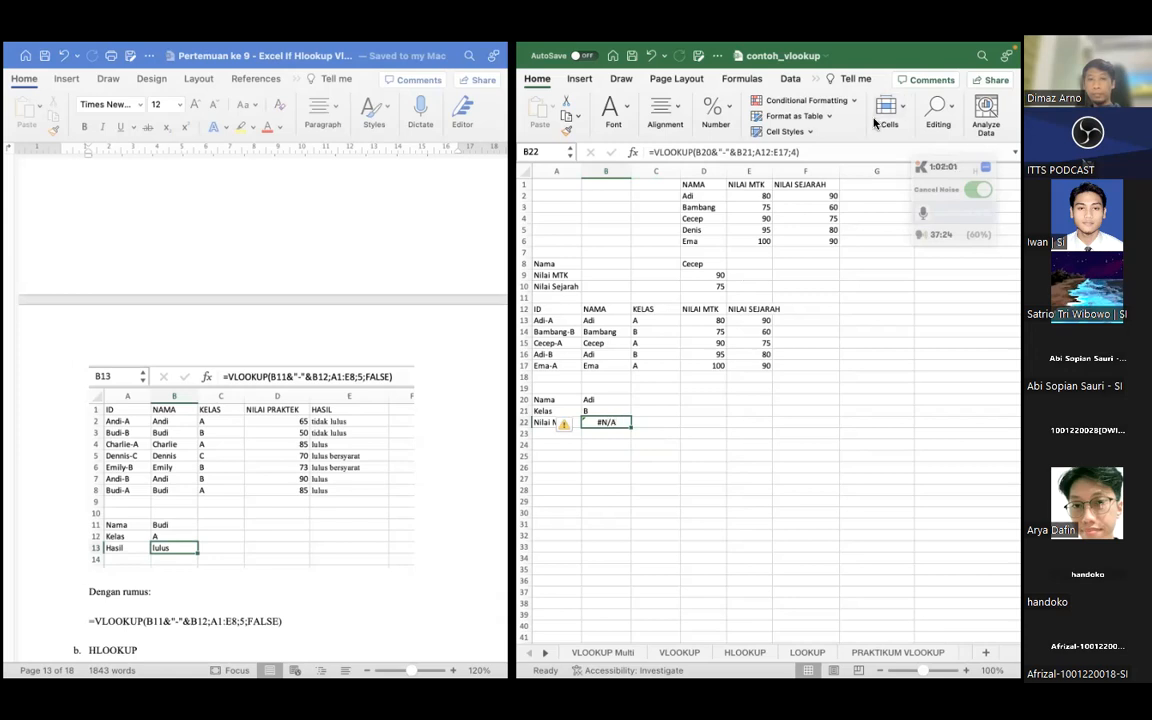
Add FALSE as the exact-match argument of the VLOOKUP in B22 and check the result against D16
left_click(799, 152)
type(")")
type(";F")
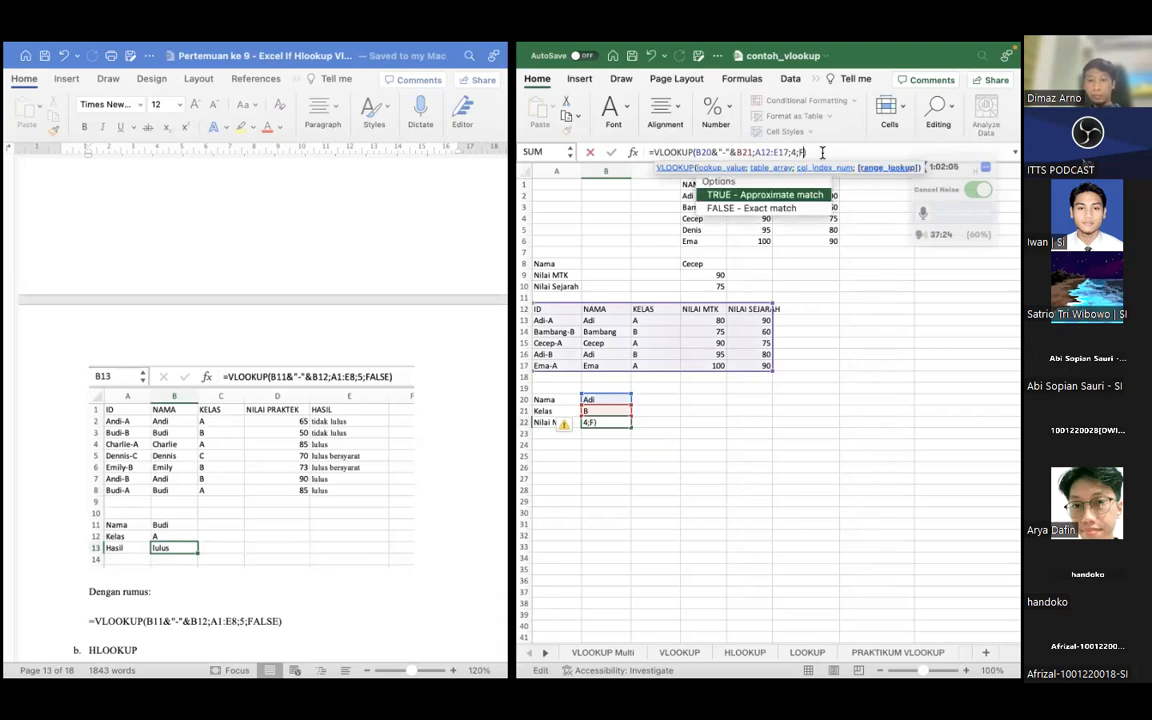
type("ALSE")
key("Return")
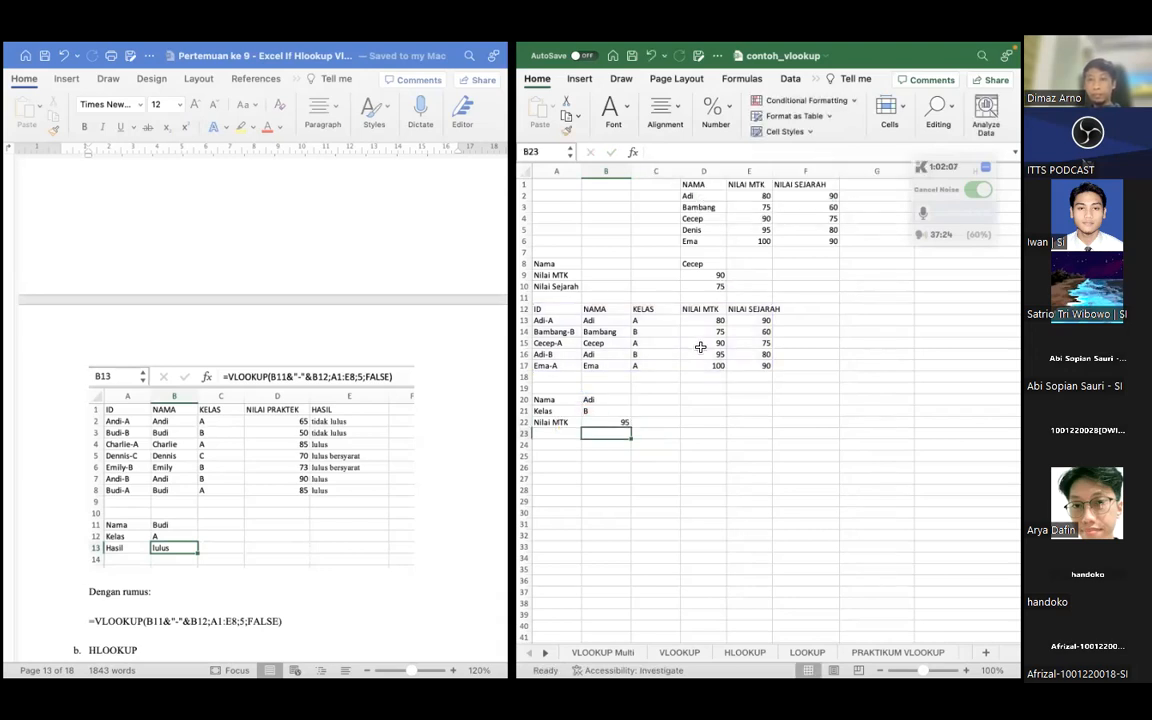
left_click(591, 421)
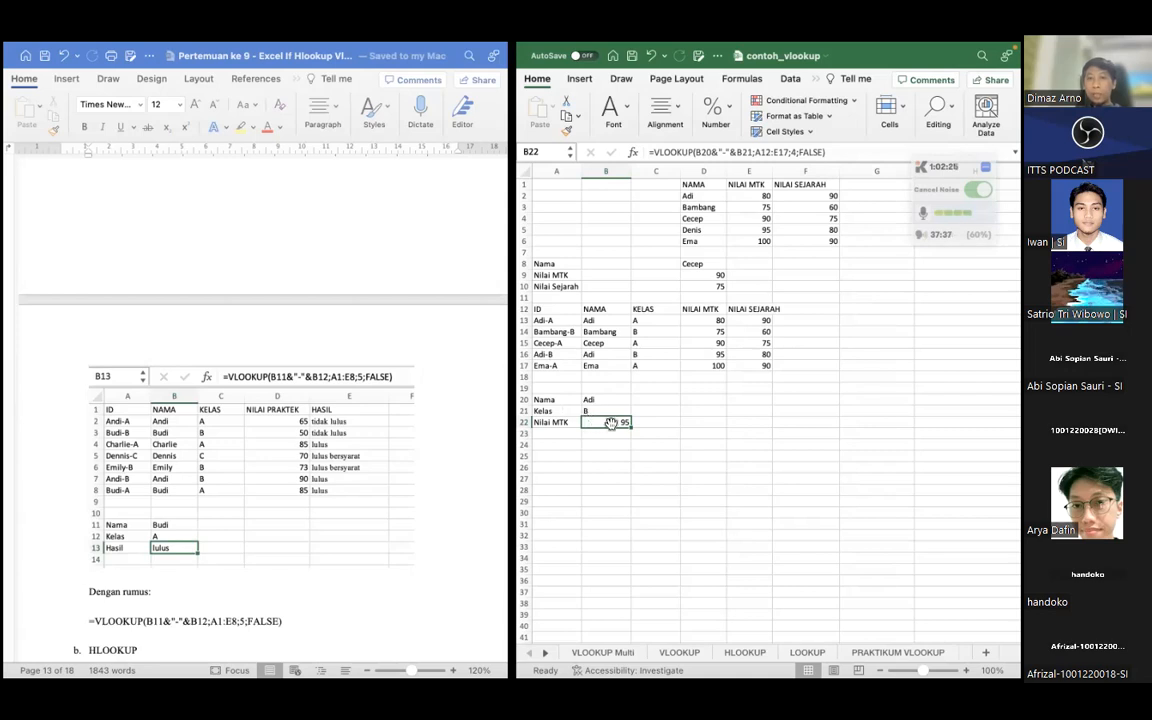
left_click(718, 354)
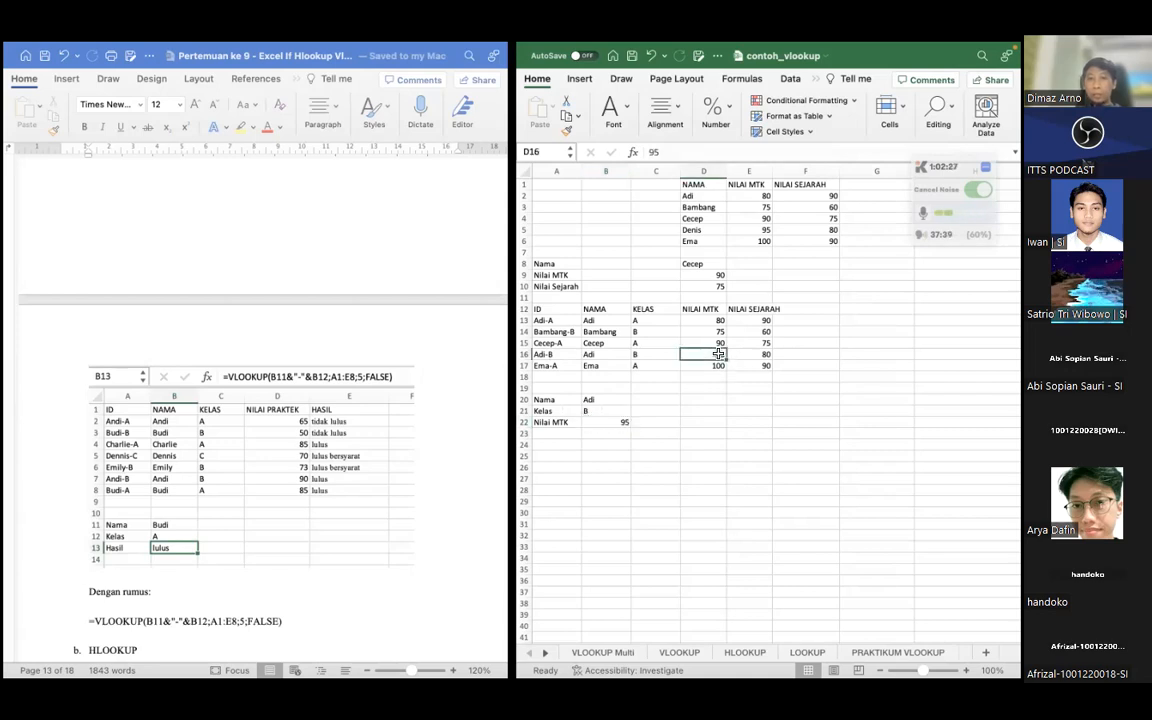
Enter the label Nilai Sejarah in A23
left_click(555, 434)
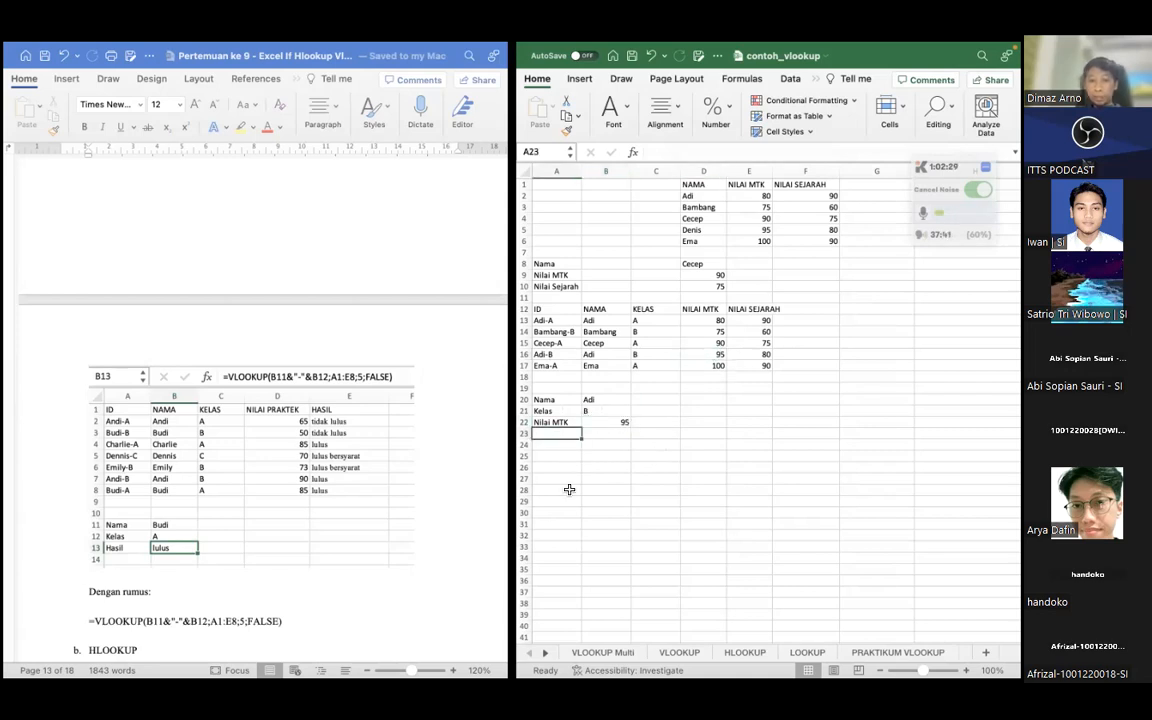
type("Nilai MTKSE")
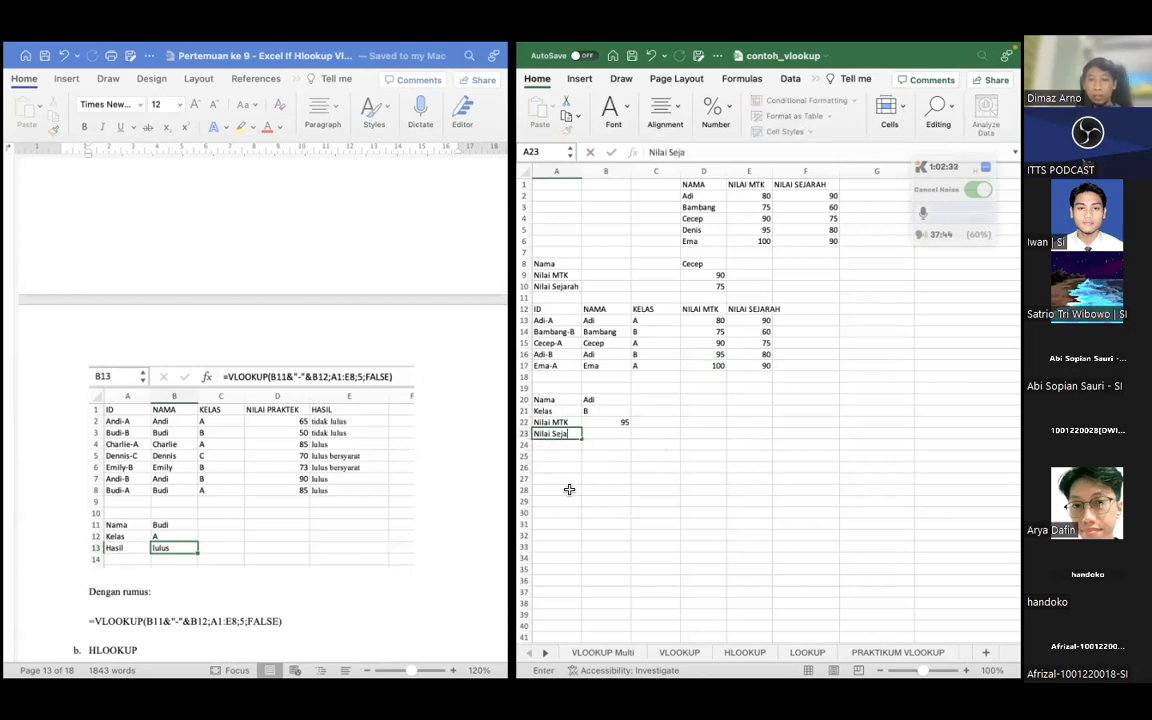
left_click(604, 489)
left_click(603, 443)
Start a VLOOKUP formula in B23 with B20&"-"&B21 as the lookup value
left_click(610, 433)
type("=")
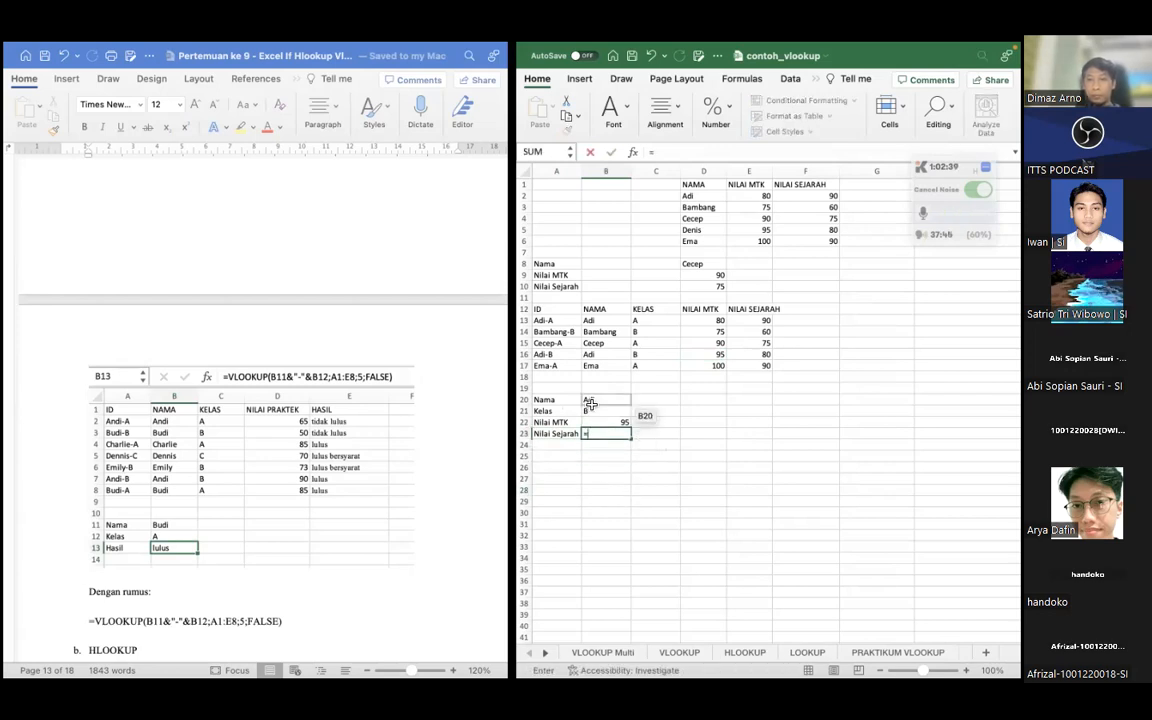
type("VLOOKUP(")
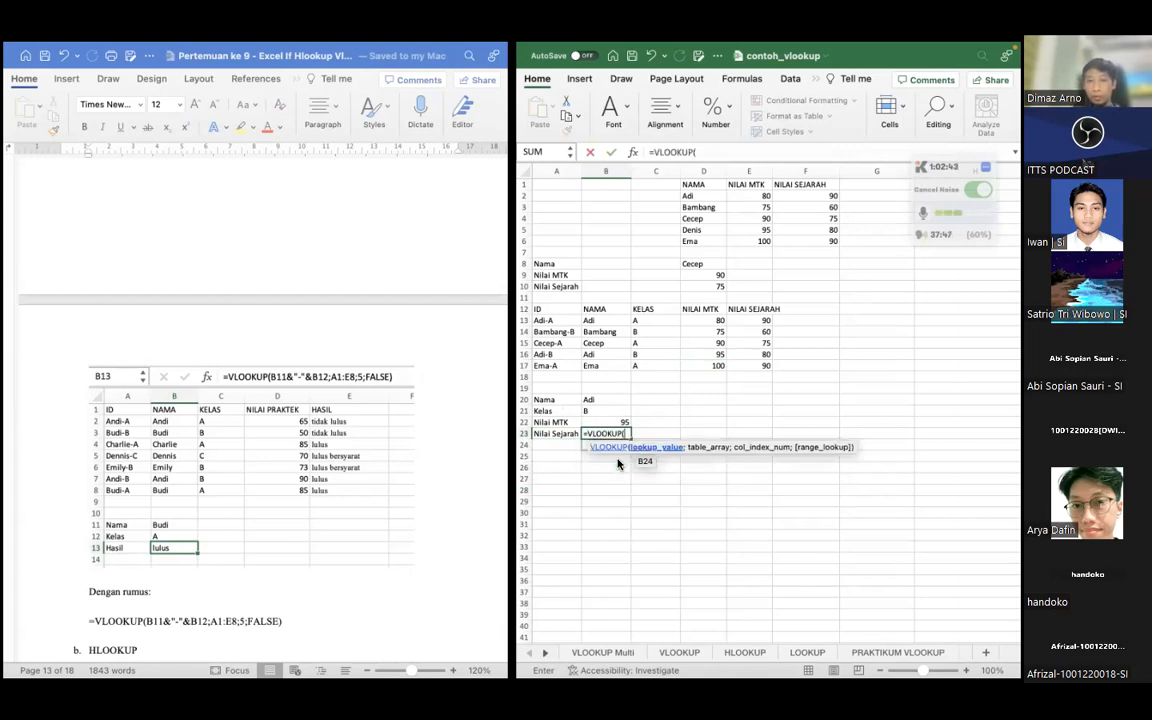
left_click(593, 400)
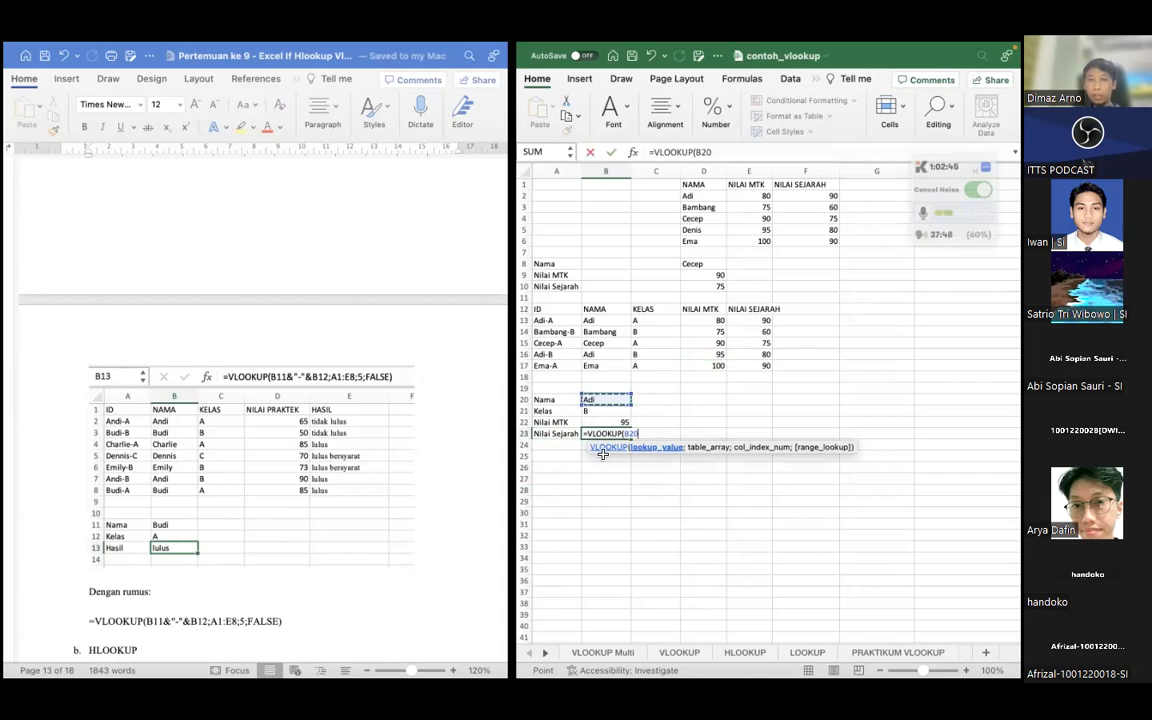
type("&")
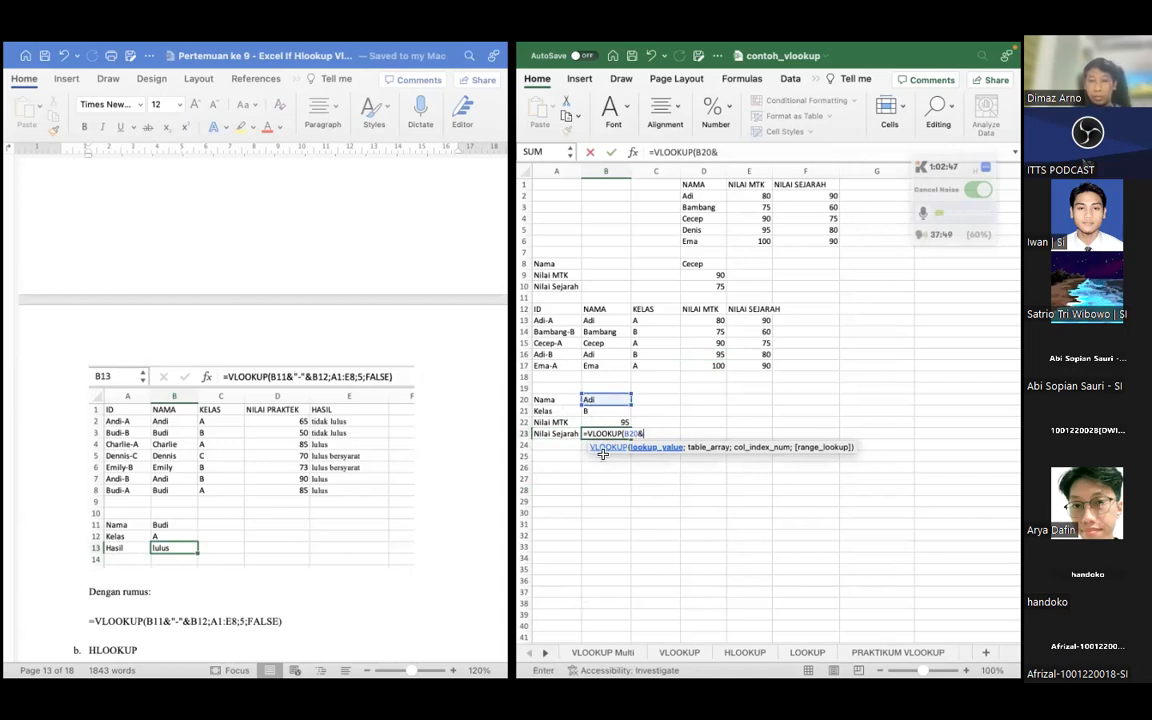
type("\"-\"&")
left_click(594, 412)
Complete the B23 VLOOKUP with table range A12:E17, column index 5 and FALSE for an exact match
type(";")
left_click_drag(553, 310, 755, 366)
type(";")
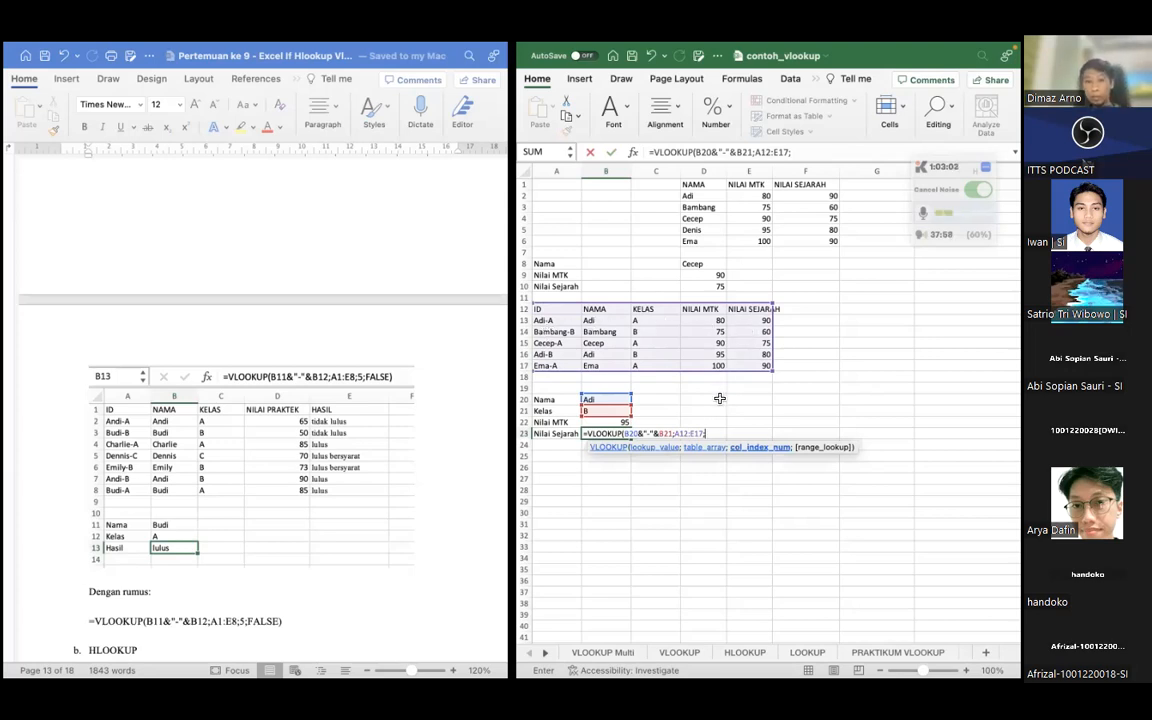
type("5")
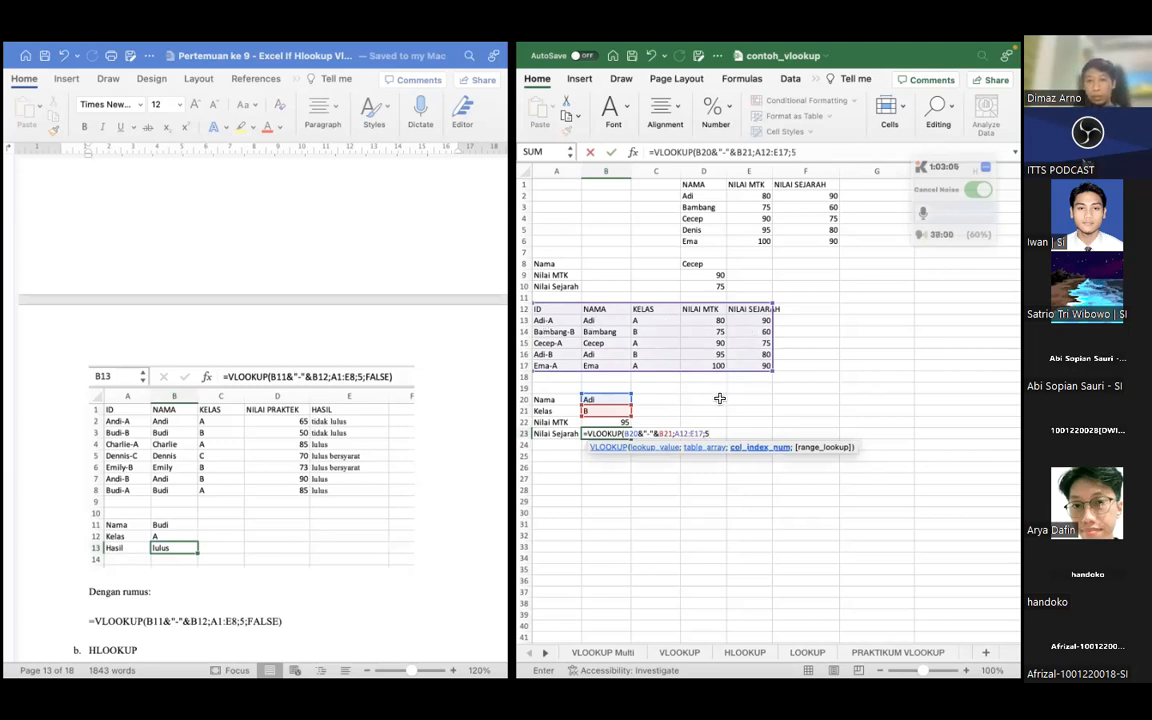
type(";")
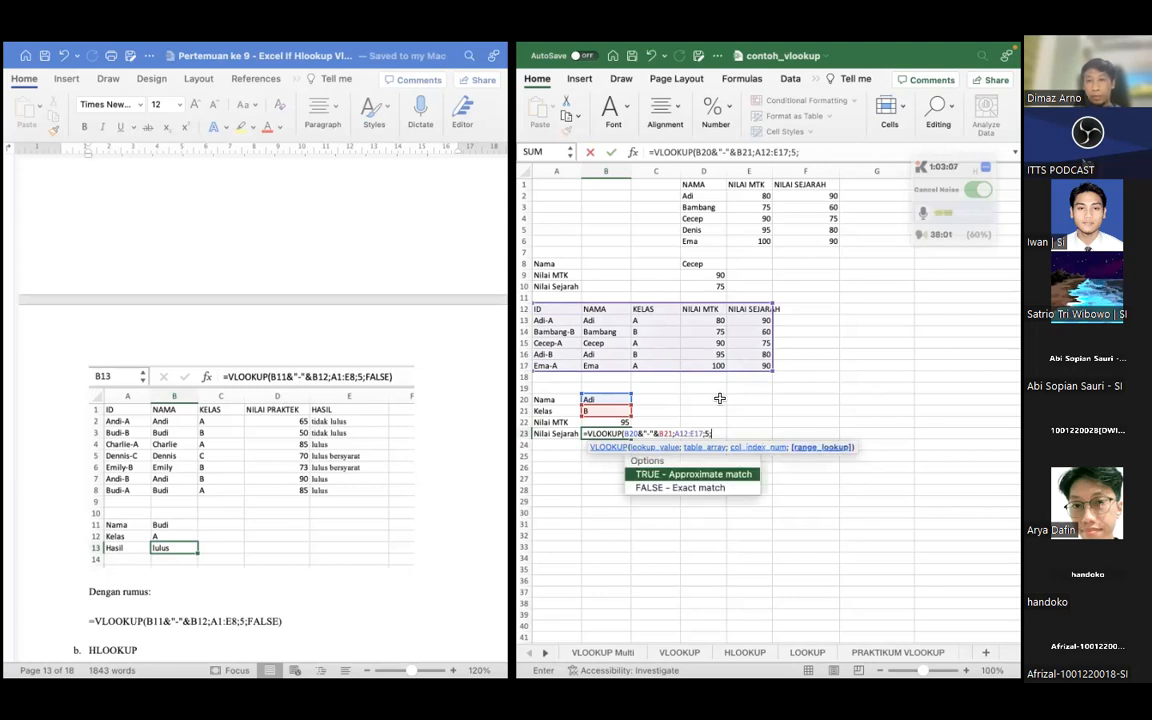
double_click(680, 488)
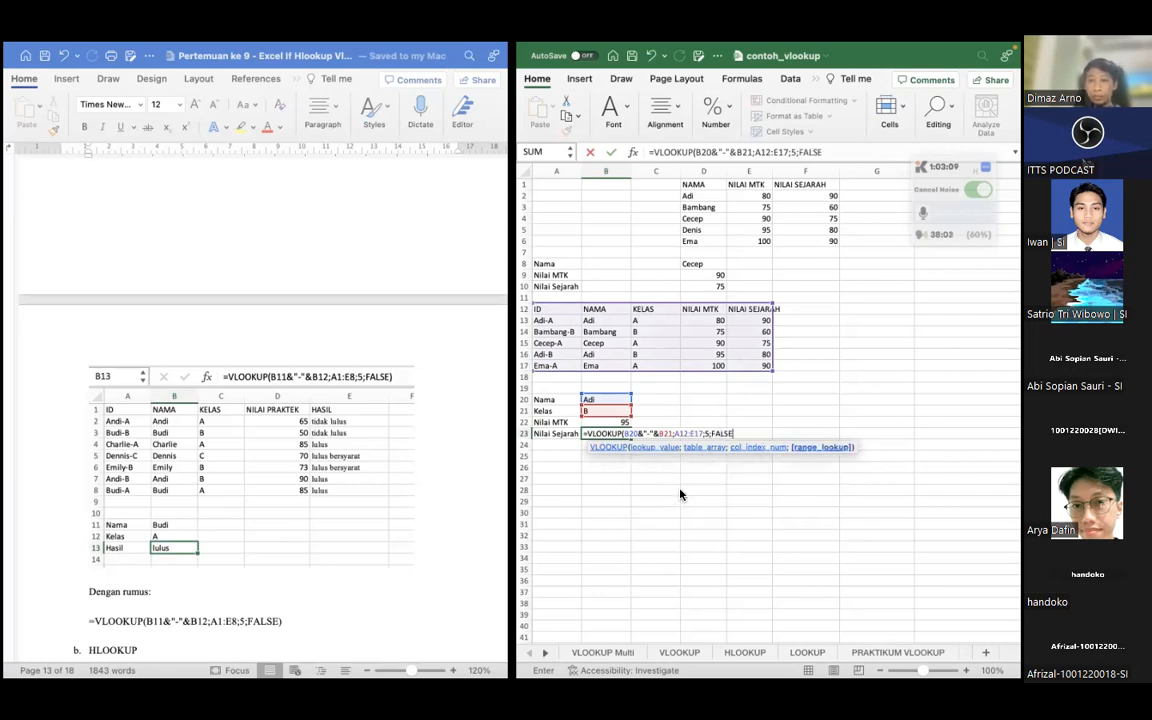
type(")")
key("Return")
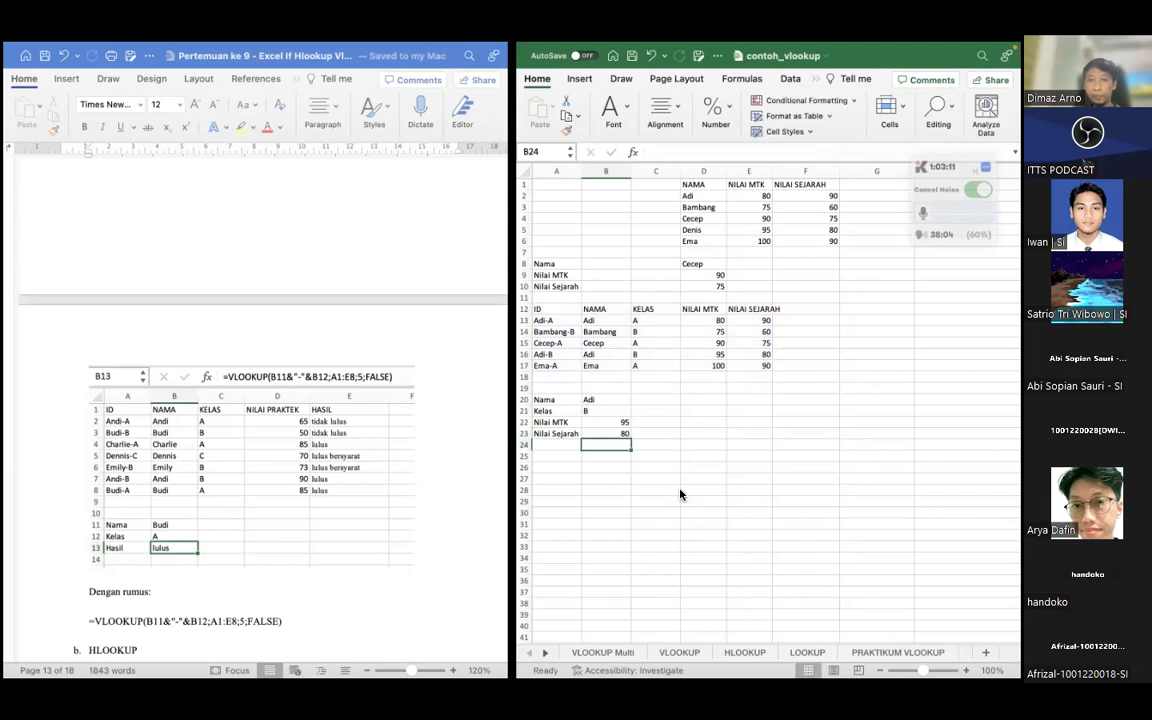
Try to change the Kelas value in B21 to A
left_click(610, 434)
left_click(610, 410)
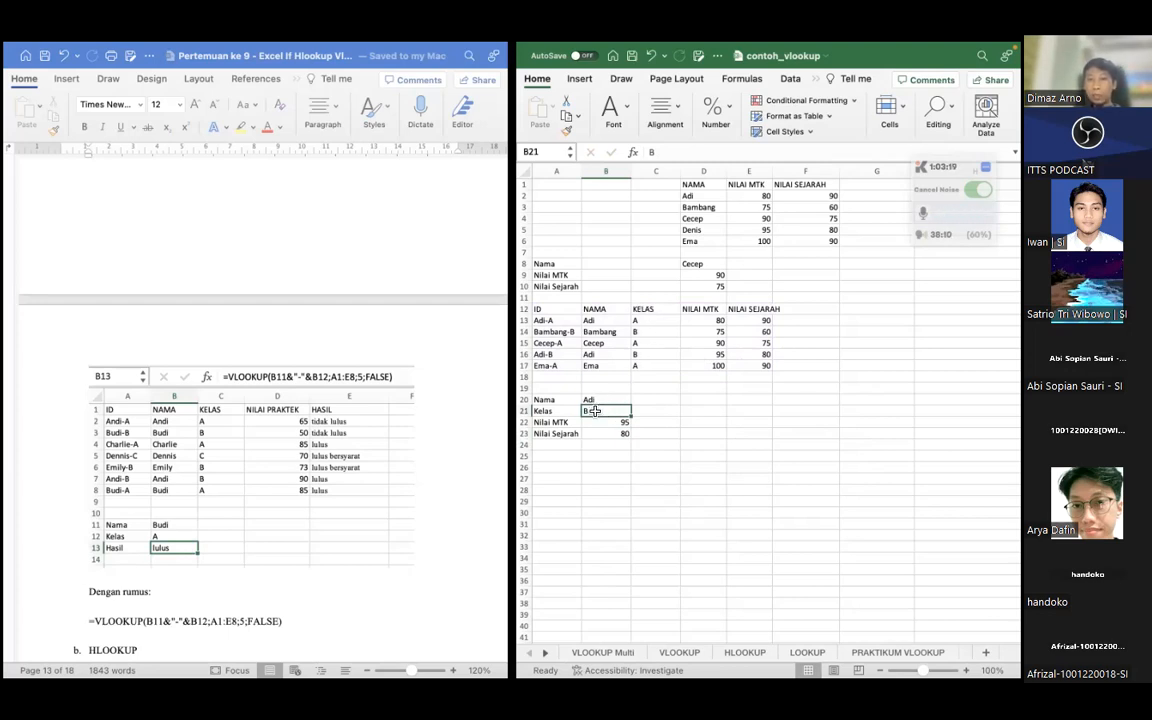
double_click(602, 415)
key("BackSpace")
type("Adi")
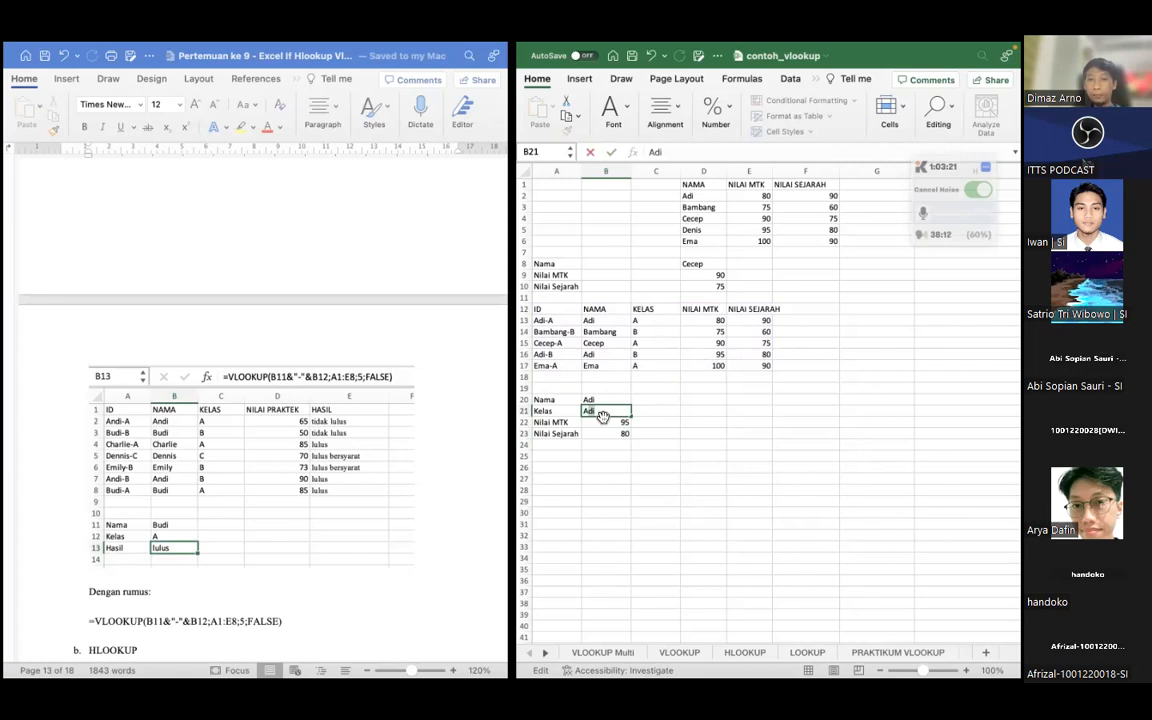
key("BackSpace")
key("BackSpace")
key("Return")
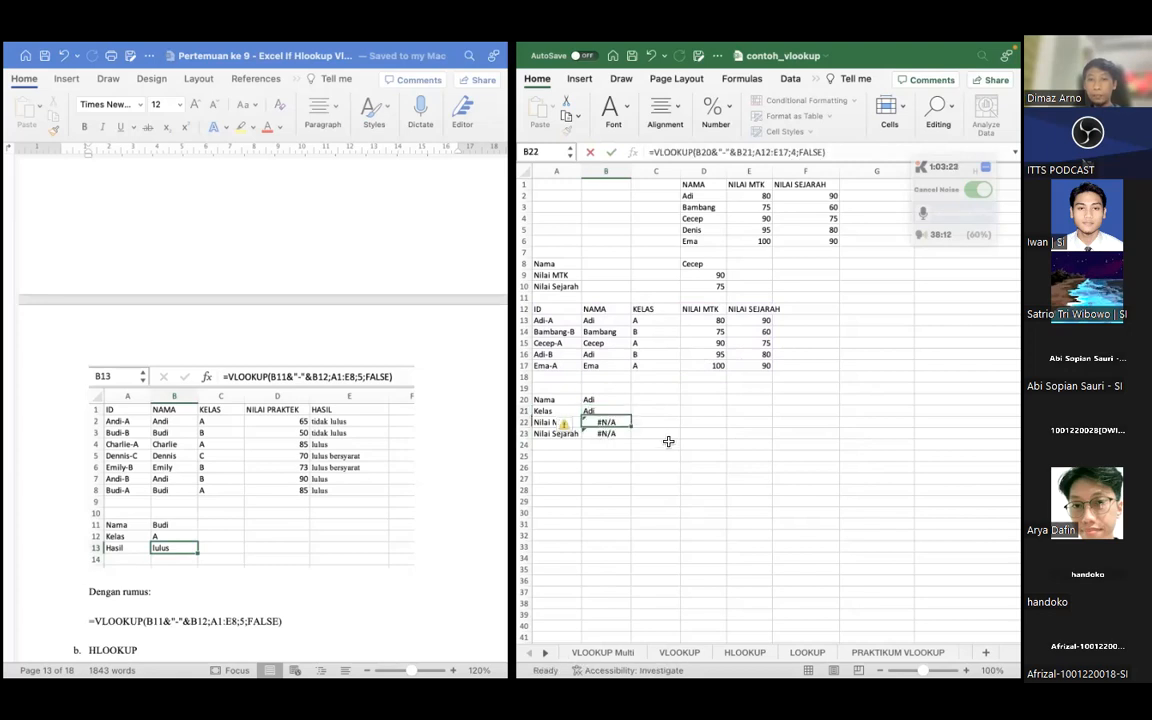
Correct the Kelas entry in B21 to A and check the lookup block A20:B23
double_click(598, 412)
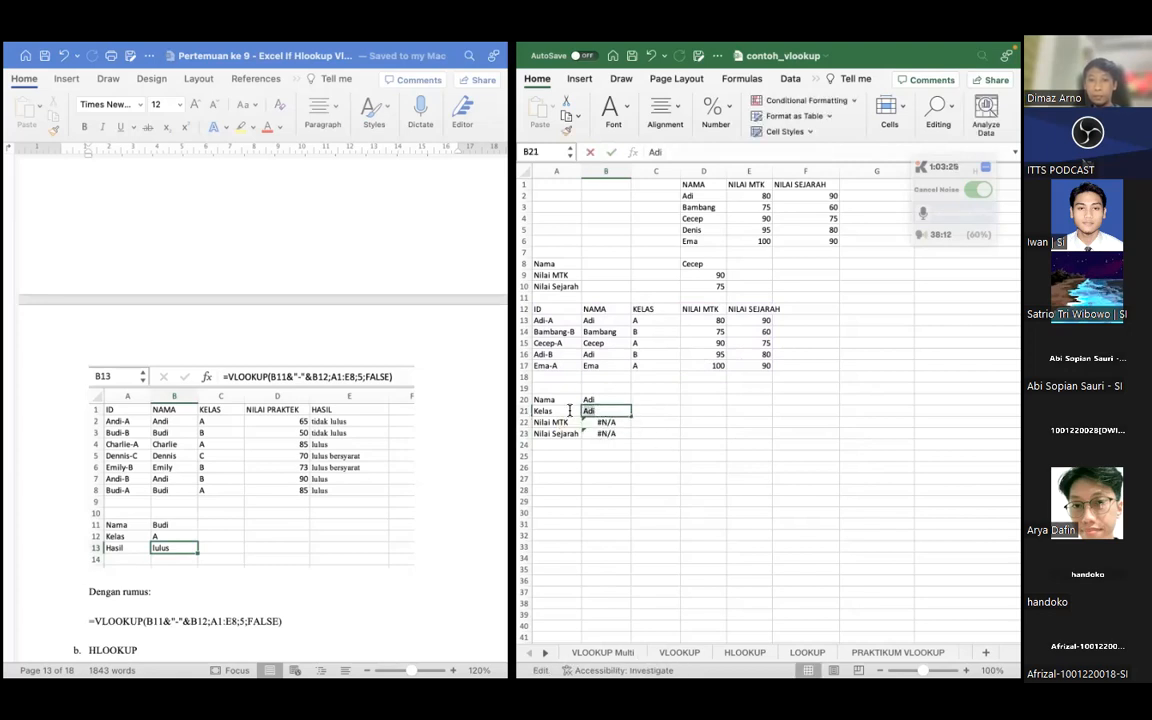
key("BackSpace")
key("BackSpace")
key("Return")
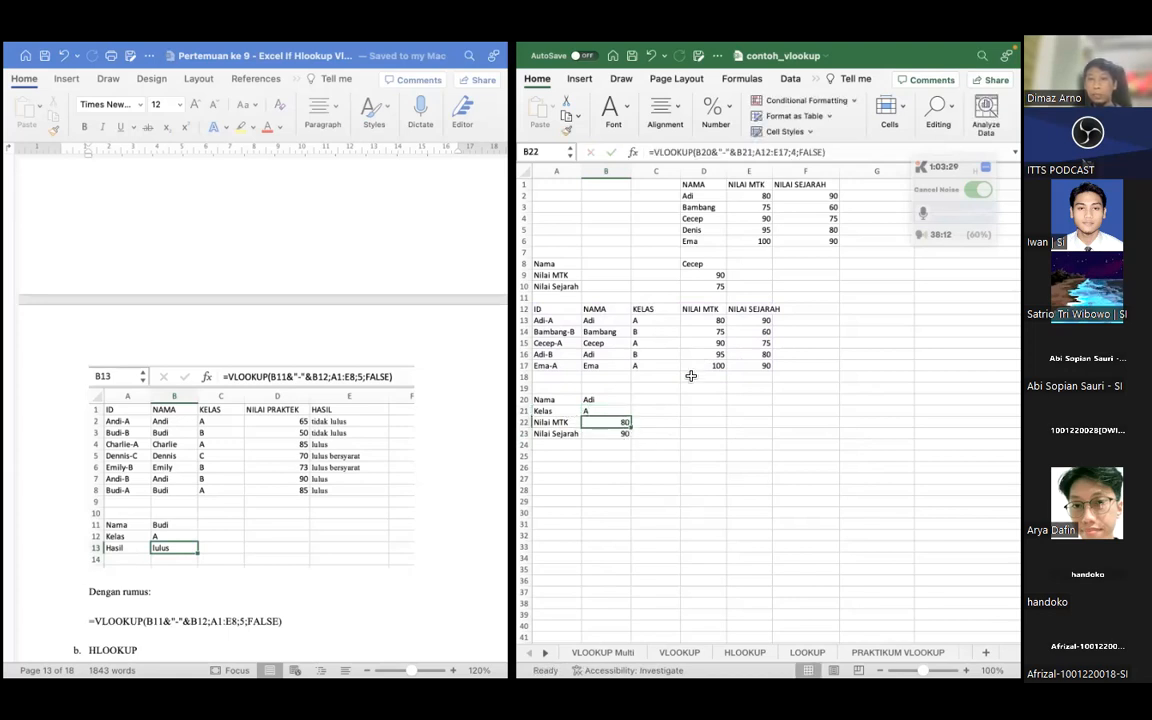
left_click(603, 477)
left_click_drag(553, 399, 610, 433)
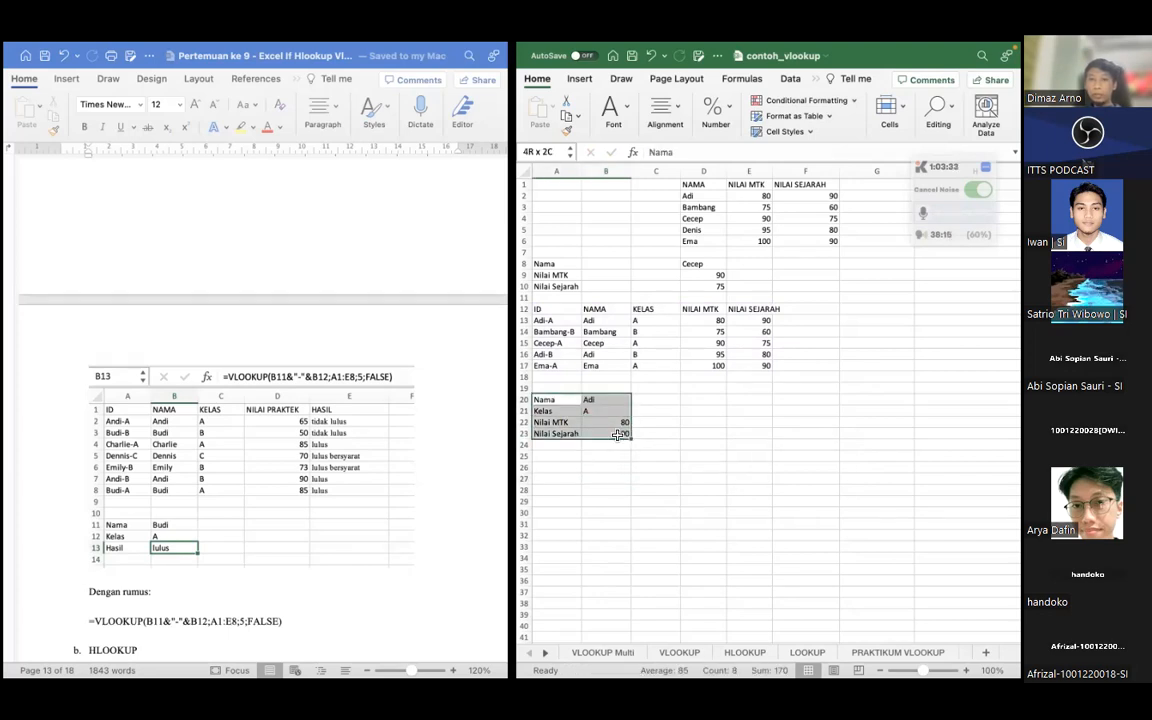
left_click(557, 457)
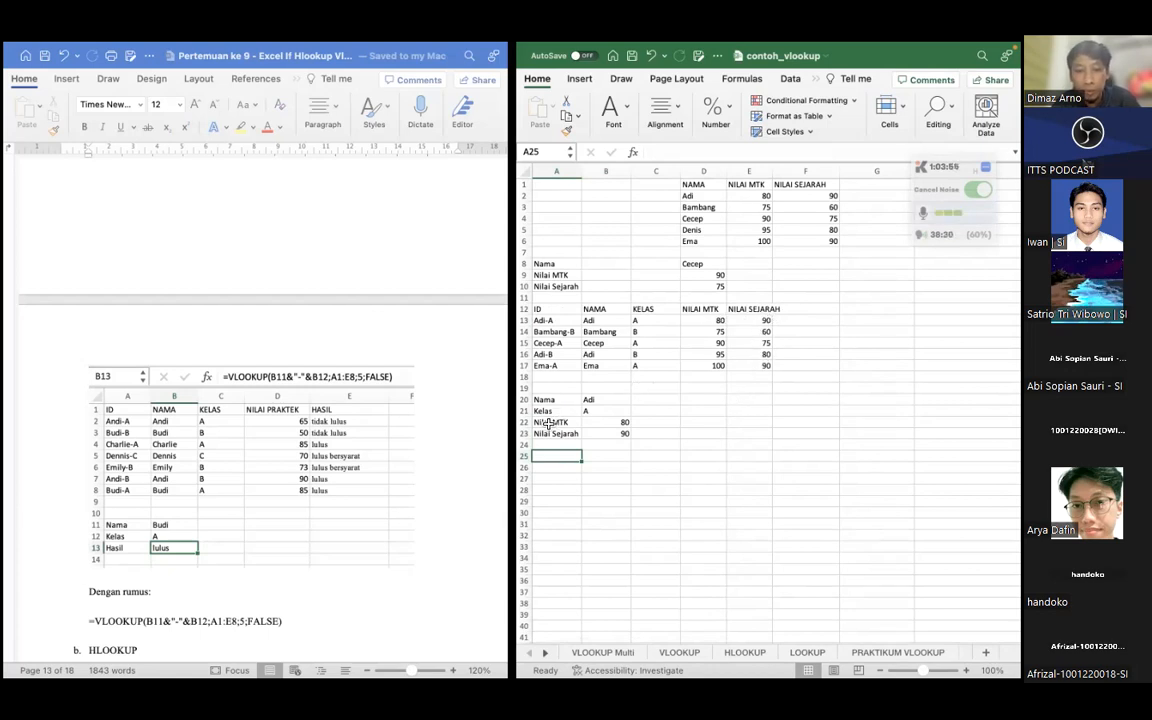
Read the lesson document's HLOOKUP section, covering its explanation, syntax, four arguments and the DATA STOCK BUAH example
scroll(342, 431, "down", 10)
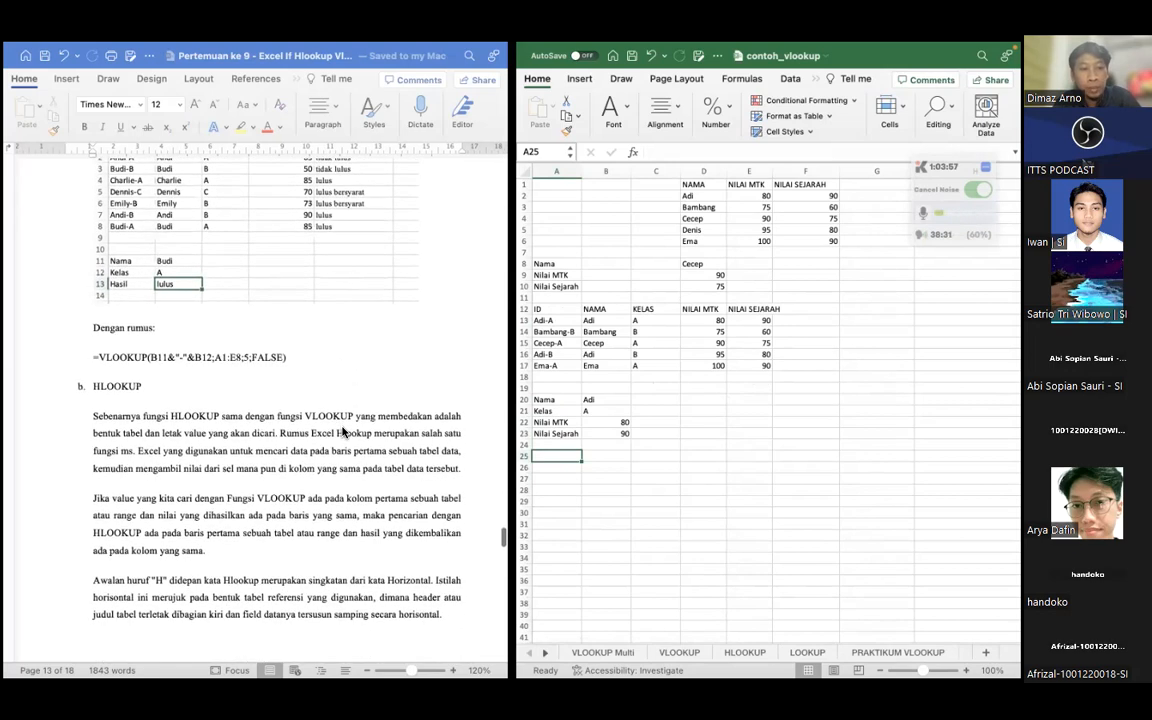
scroll(342, 431, "down", 1)
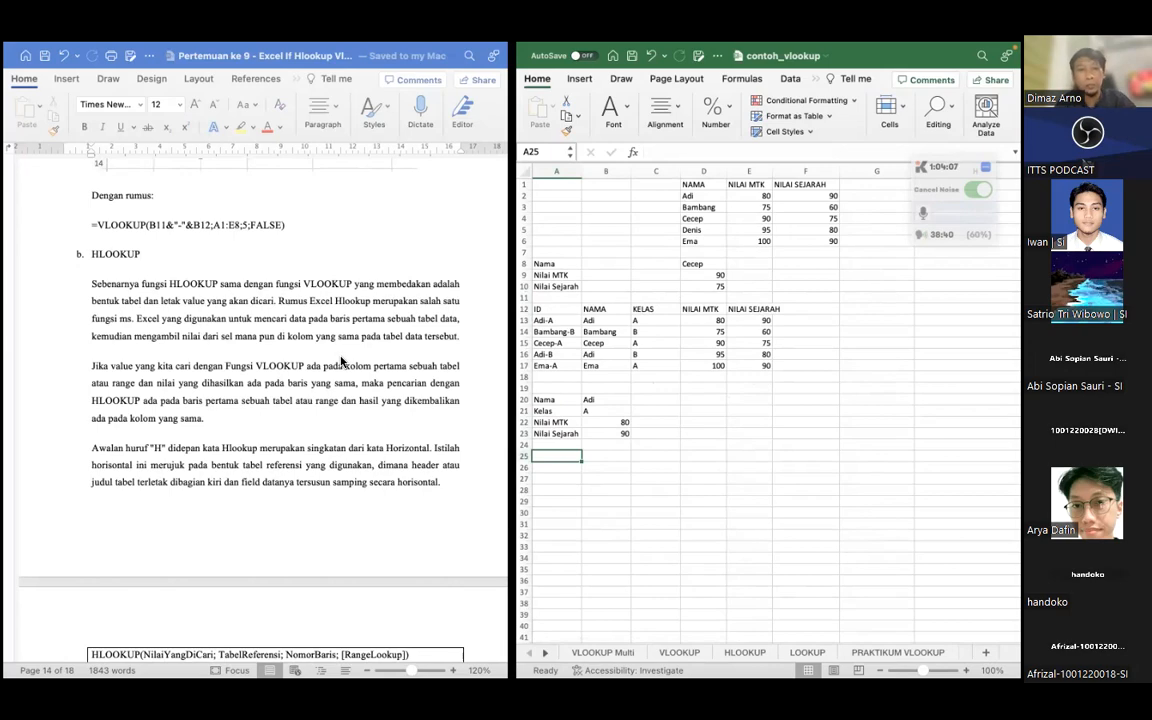
scroll(340, 362, "down", 5)
scroll(248, 368, "down", 3)
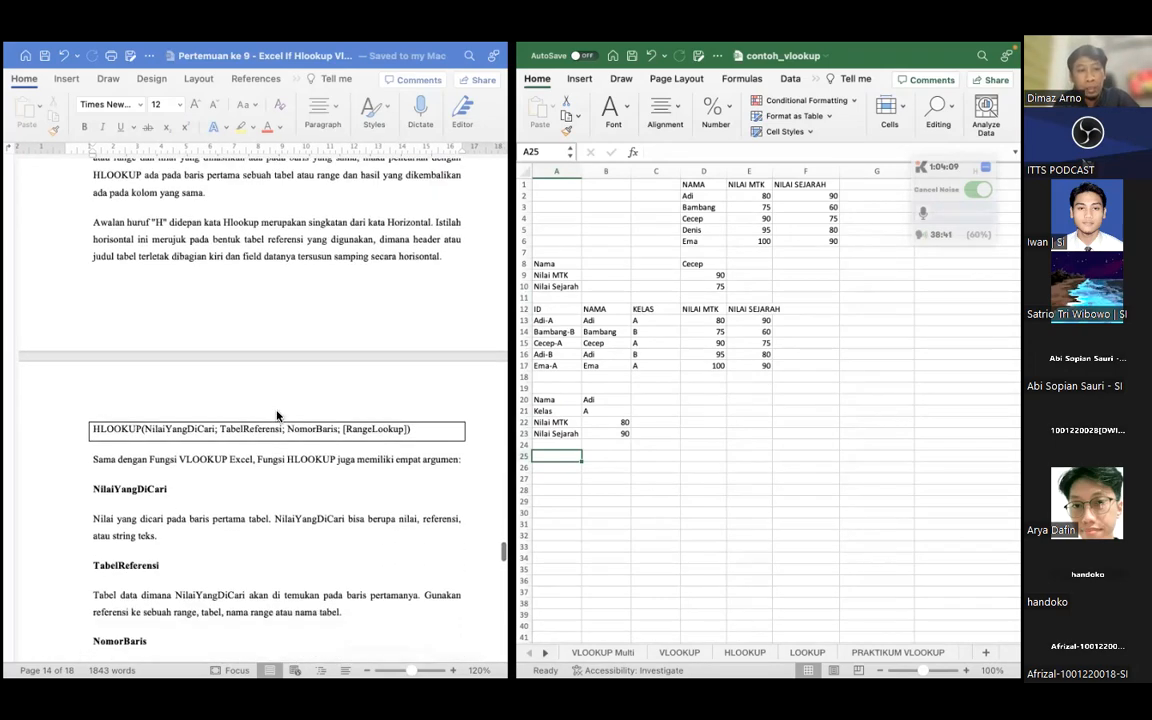
scroll(150, 410, "down", 3)
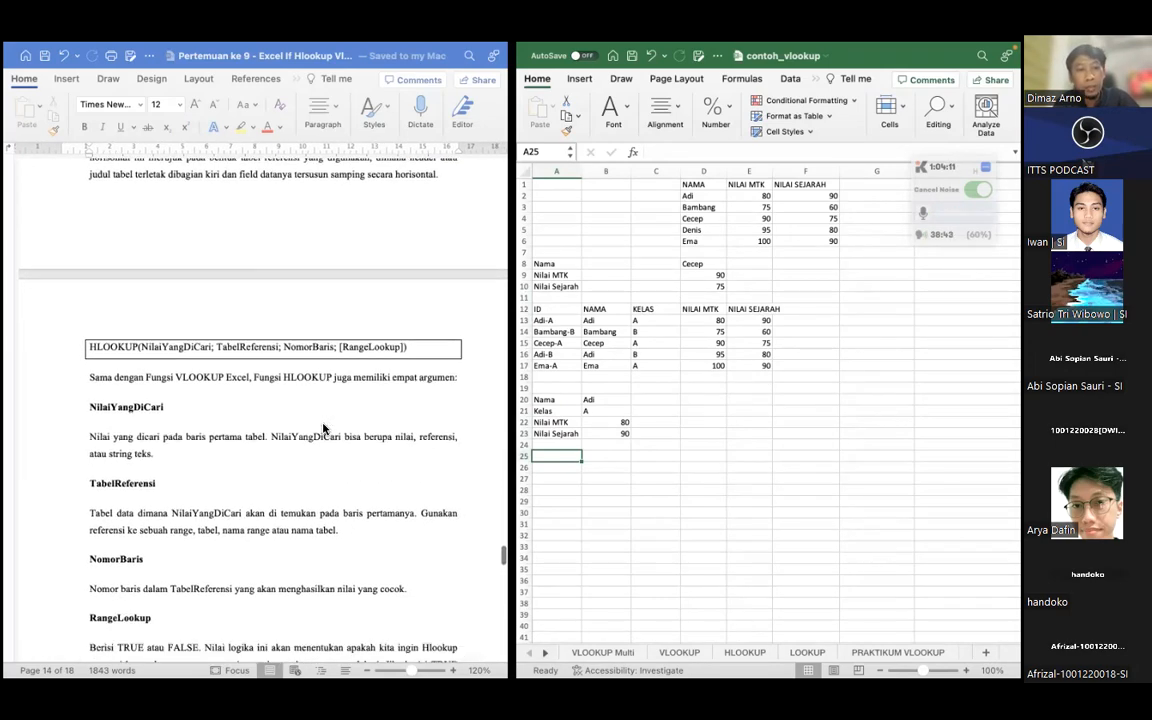
scroll(155, 392, "down", 12)
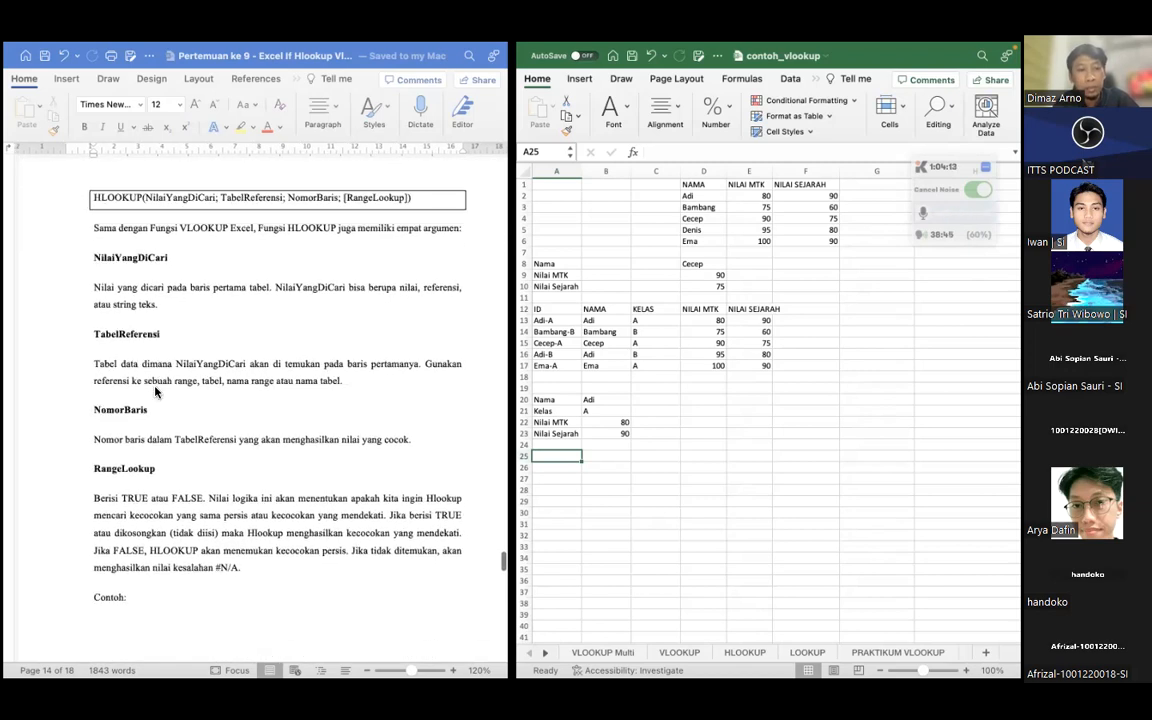
scroll(155, 392, "down", 8)
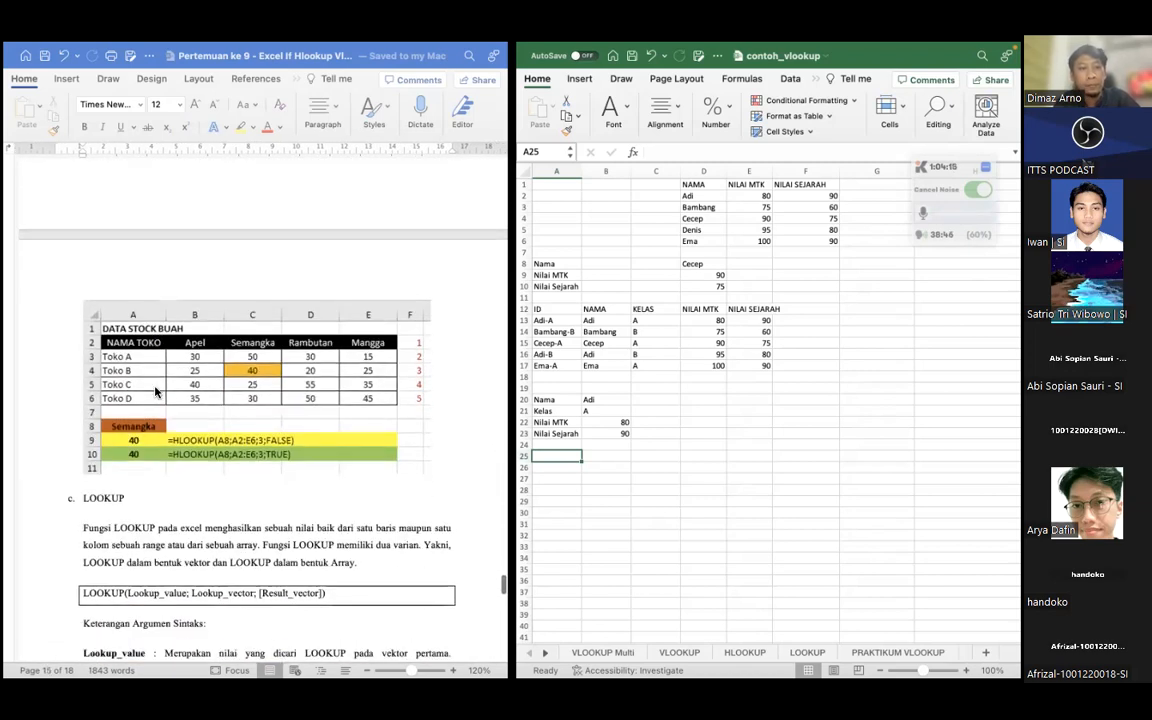
scroll(155, 392, "down", 1)
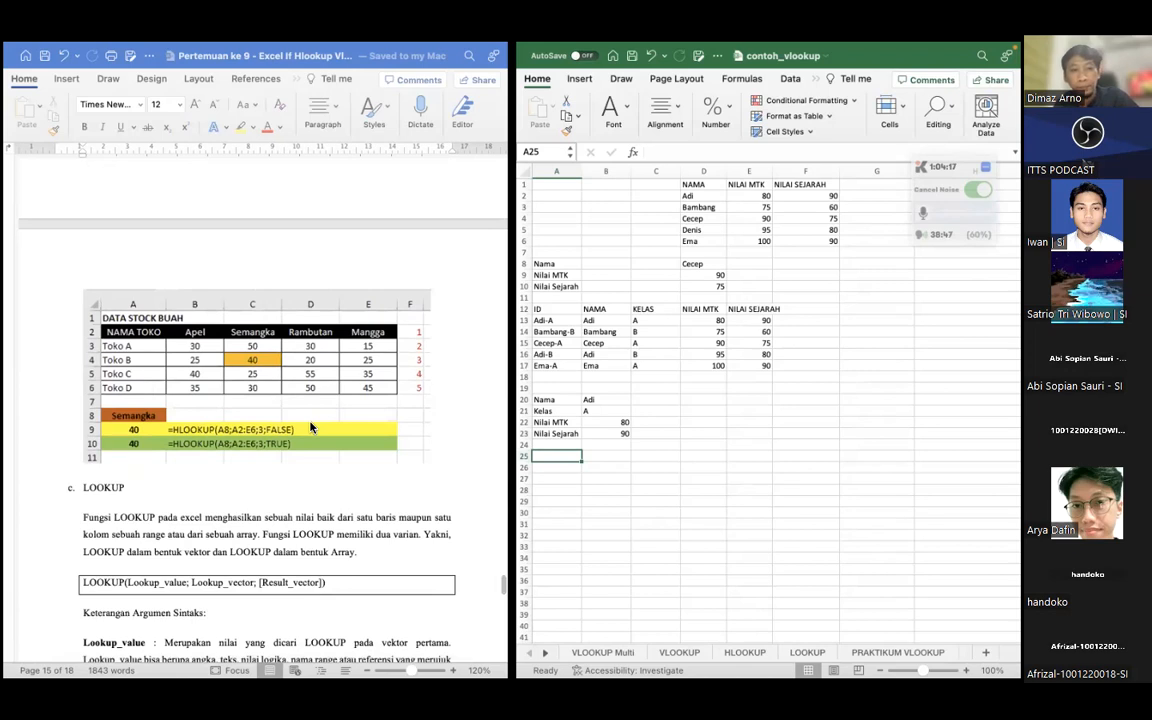
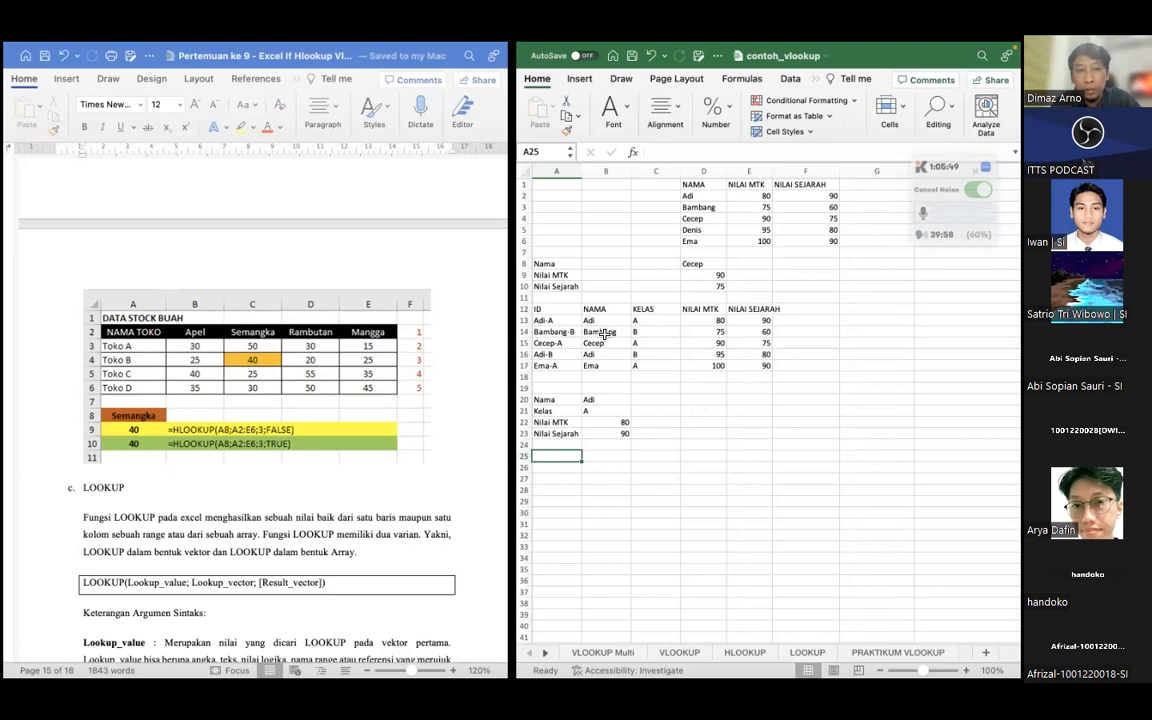
Enter the student name from B14 into A25 as the lookup value
left_click(604, 333)
left_click(575, 333)
left_click(606, 334)
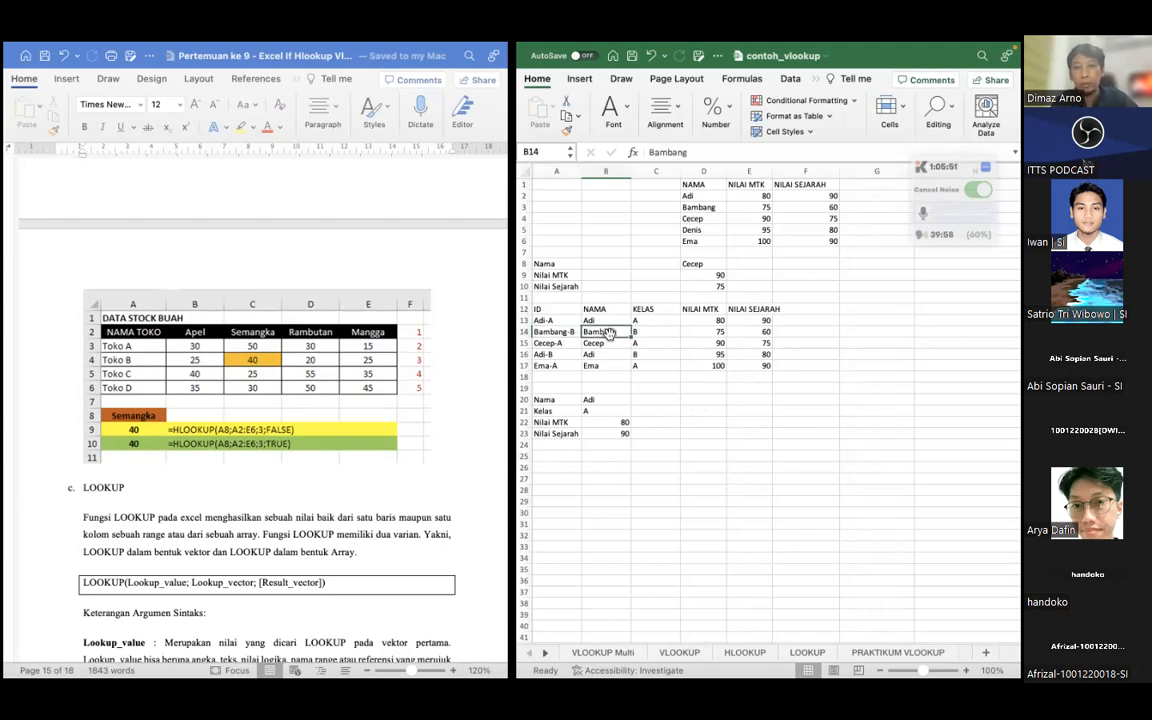
left_click(564, 455)
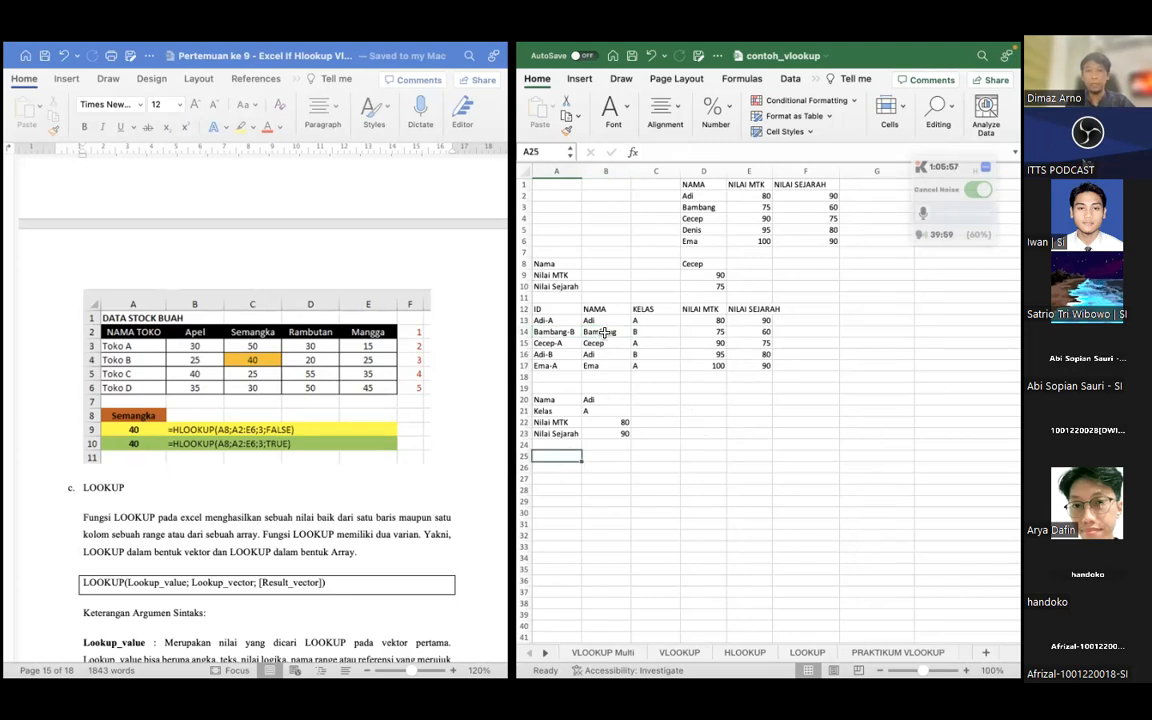
type("Bam")
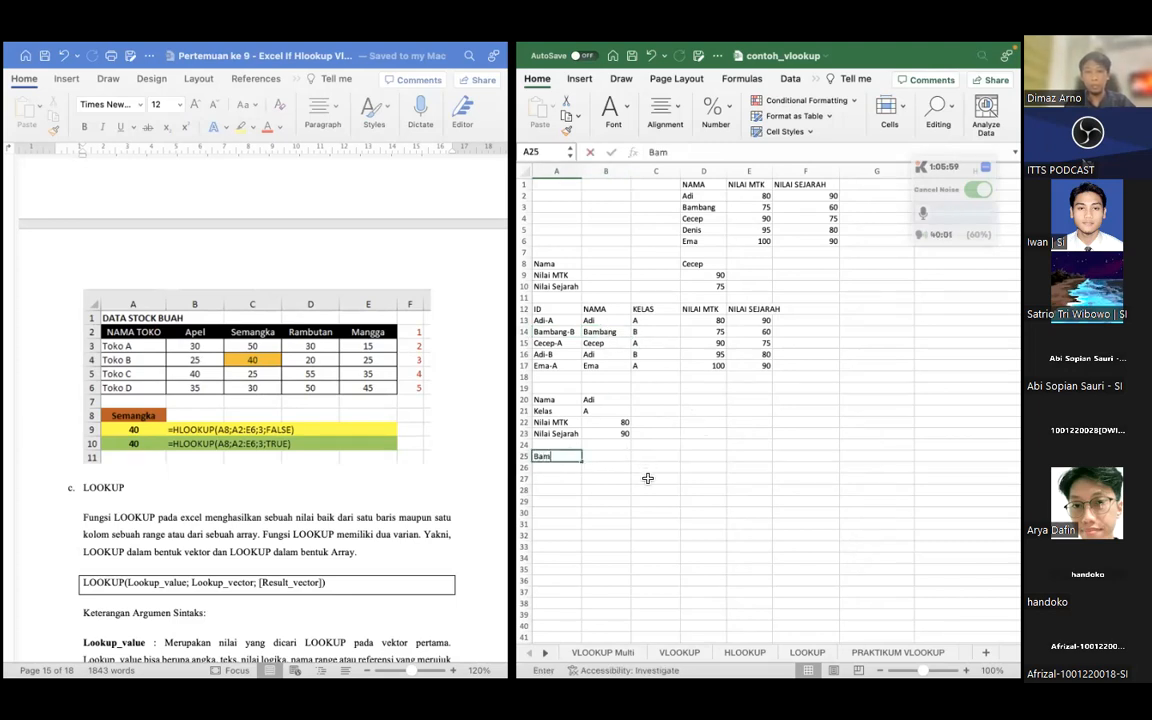
type("bang")
left_click(650, 478)
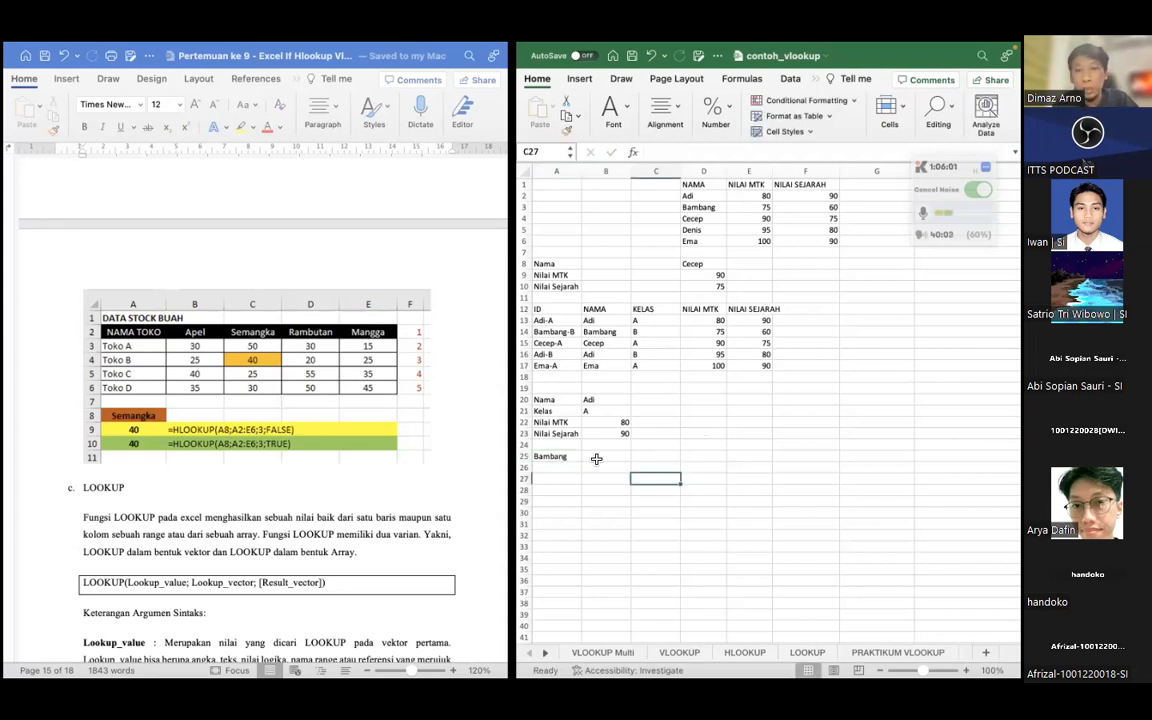
Start an HLOOKUP formula in B25 with A25 as the lookup value
left_click(655, 331)
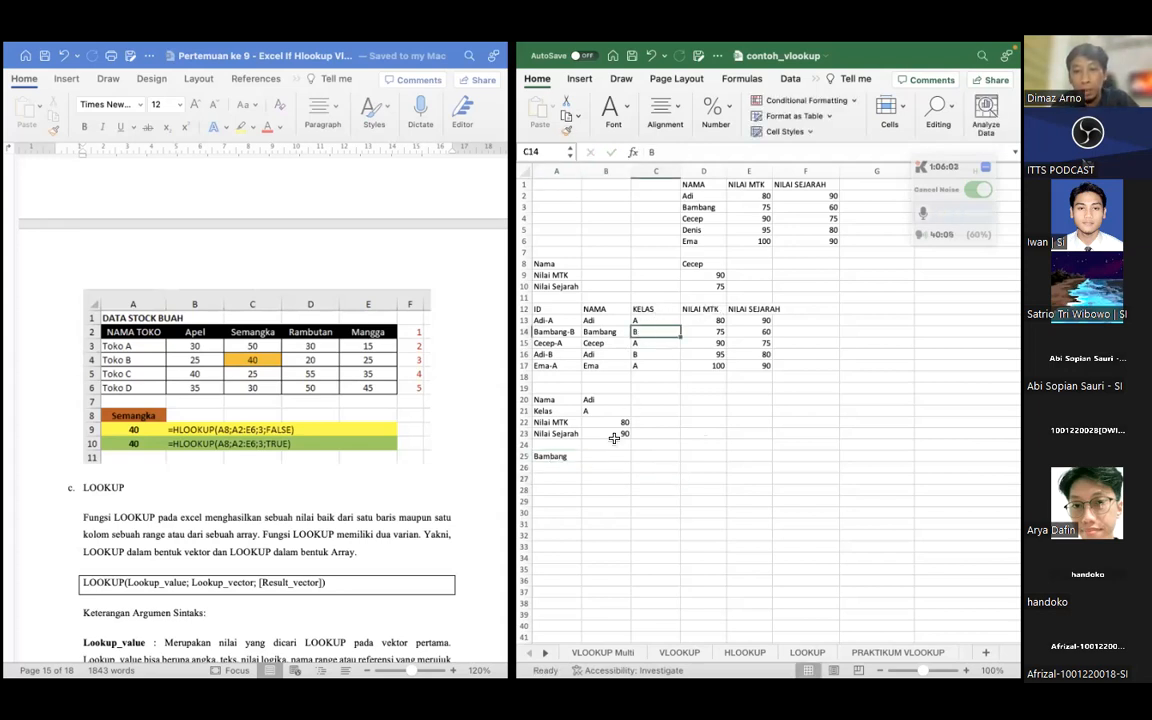
left_click(548, 467)
left_click(608, 458)
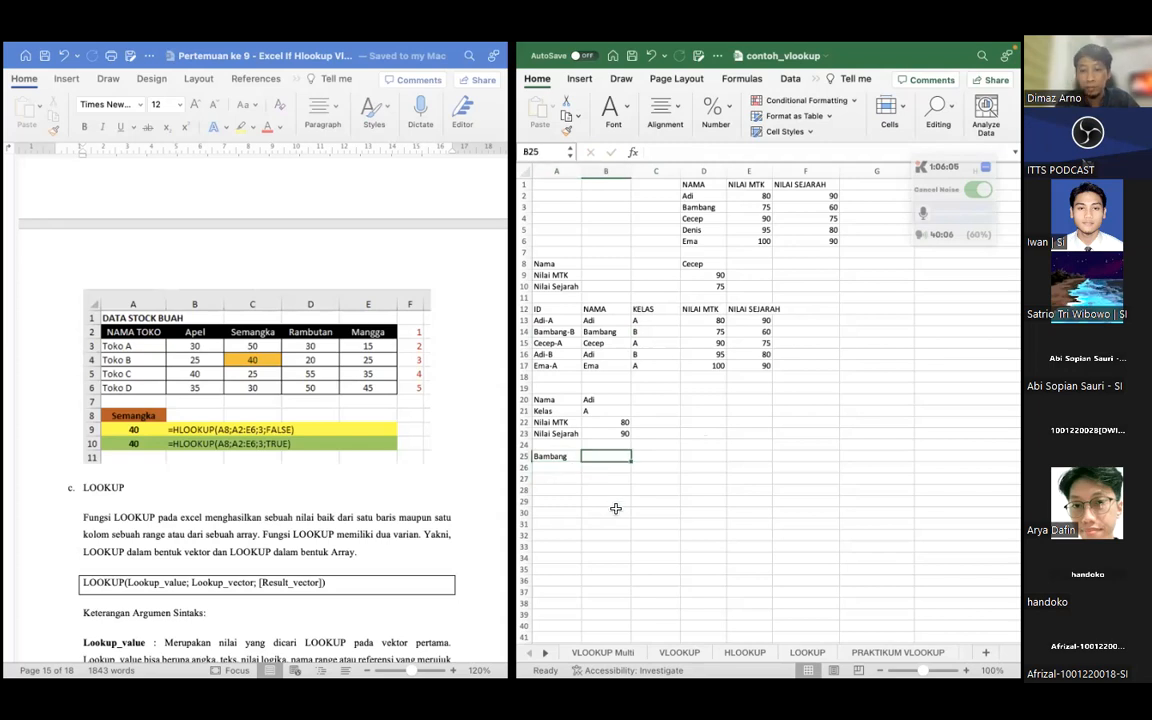
type("=HL")
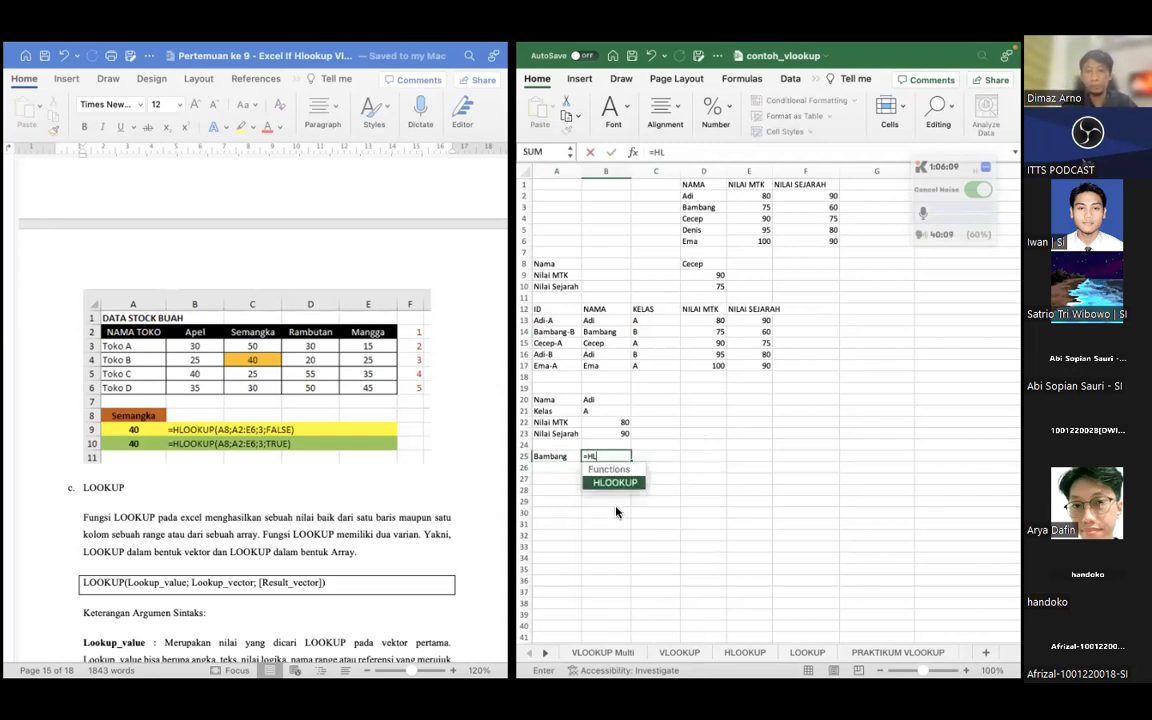
key("Return")
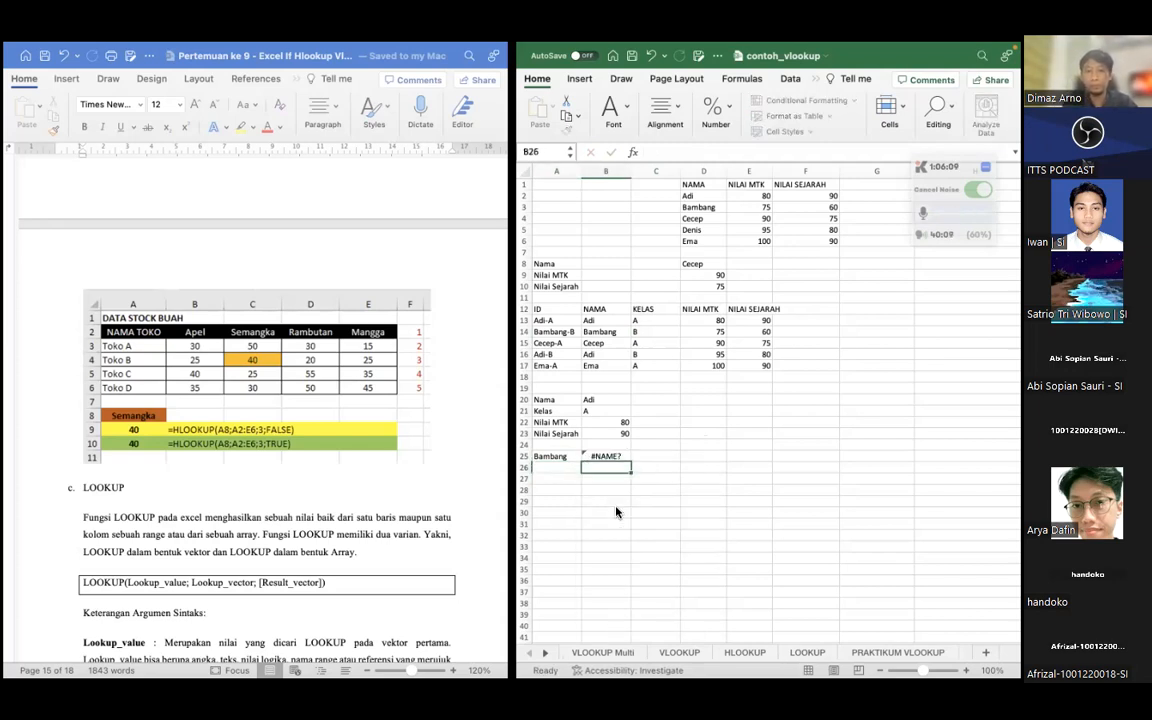
left_click(608, 456)
double_click(608, 456)
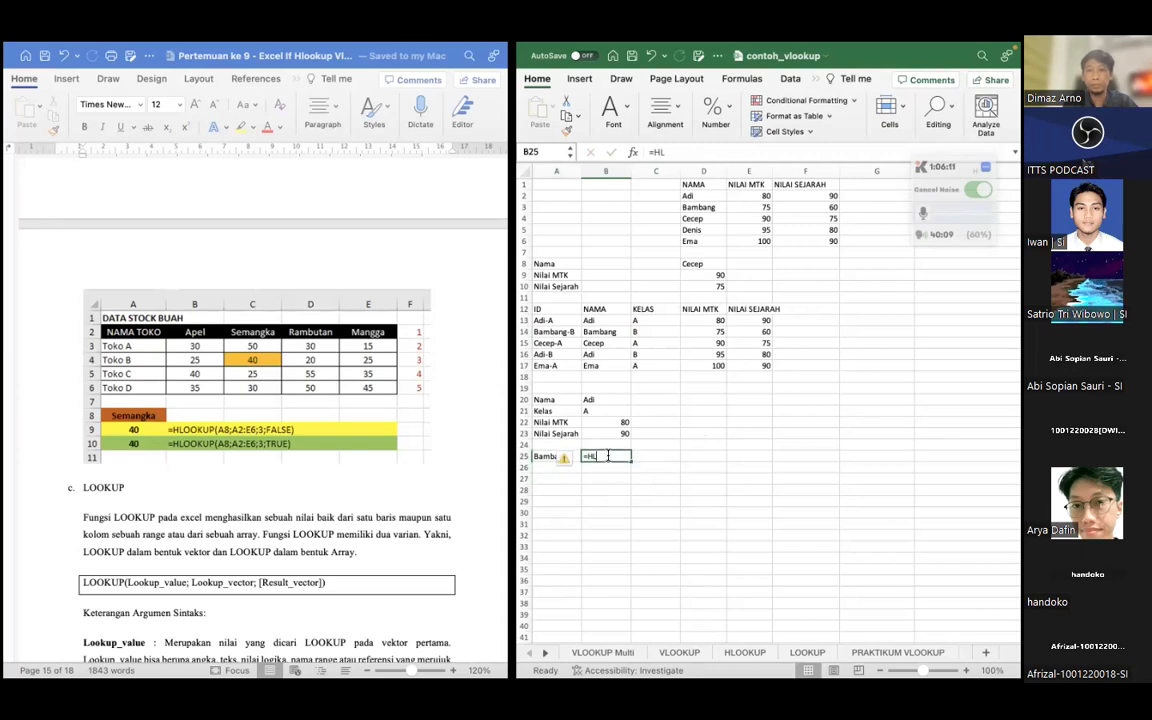
type("o")
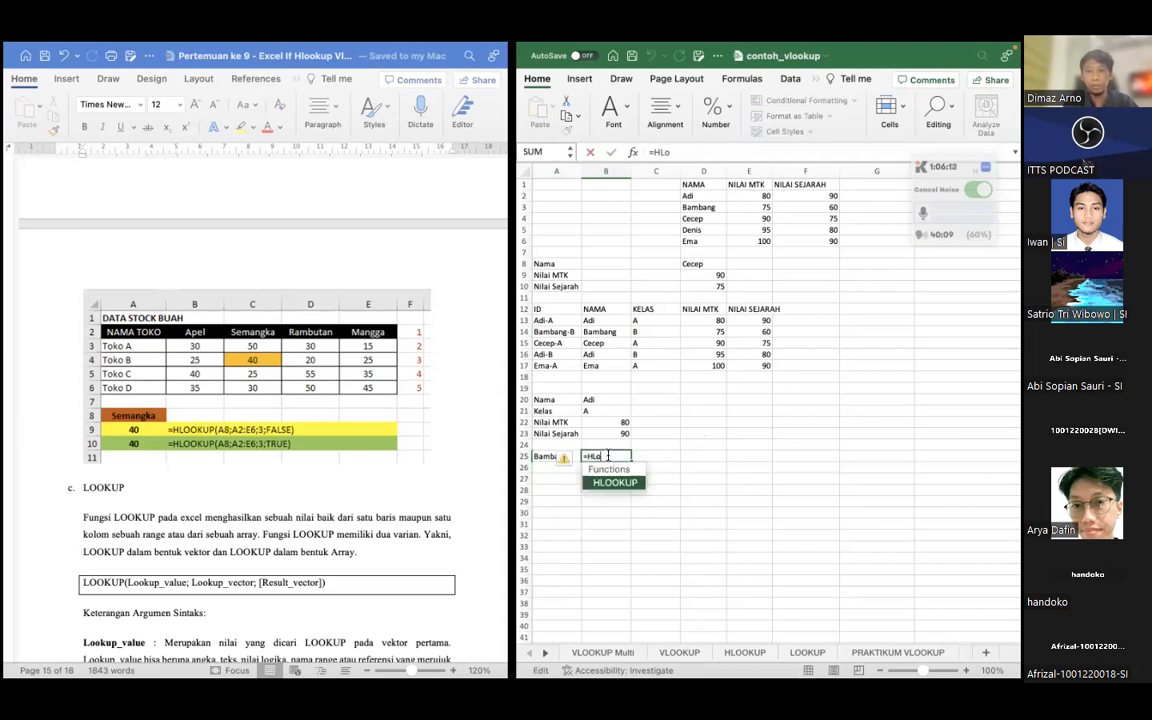
key("Tab")
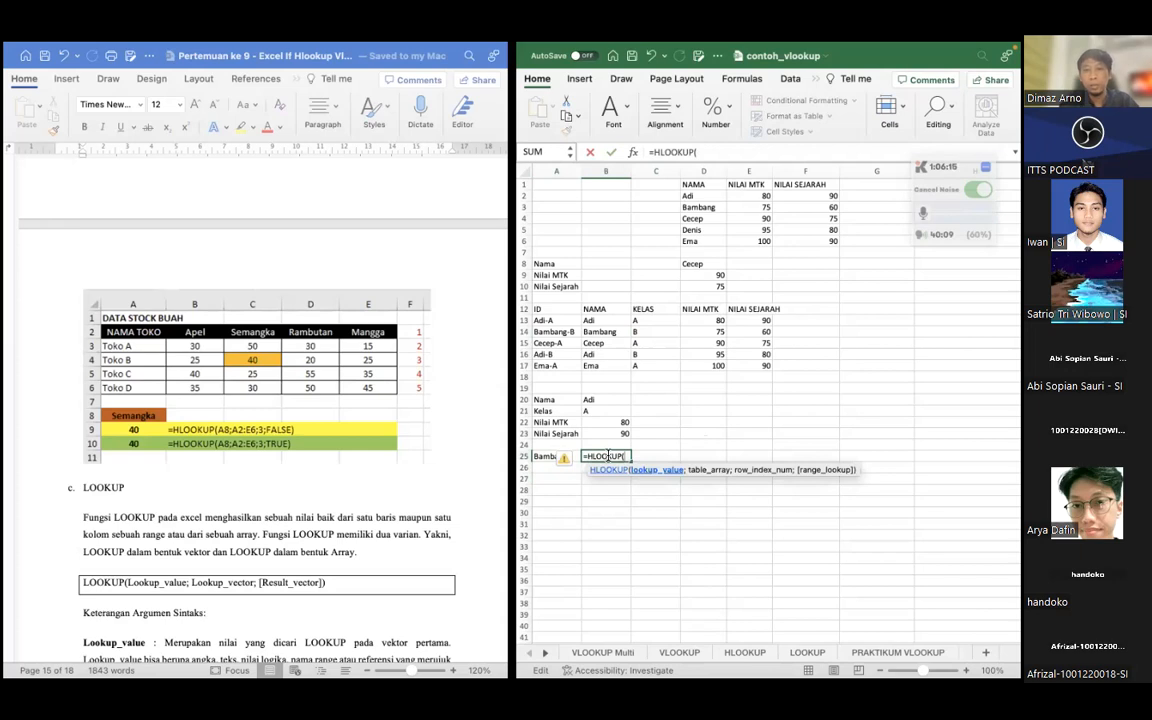
left_click(550, 457)
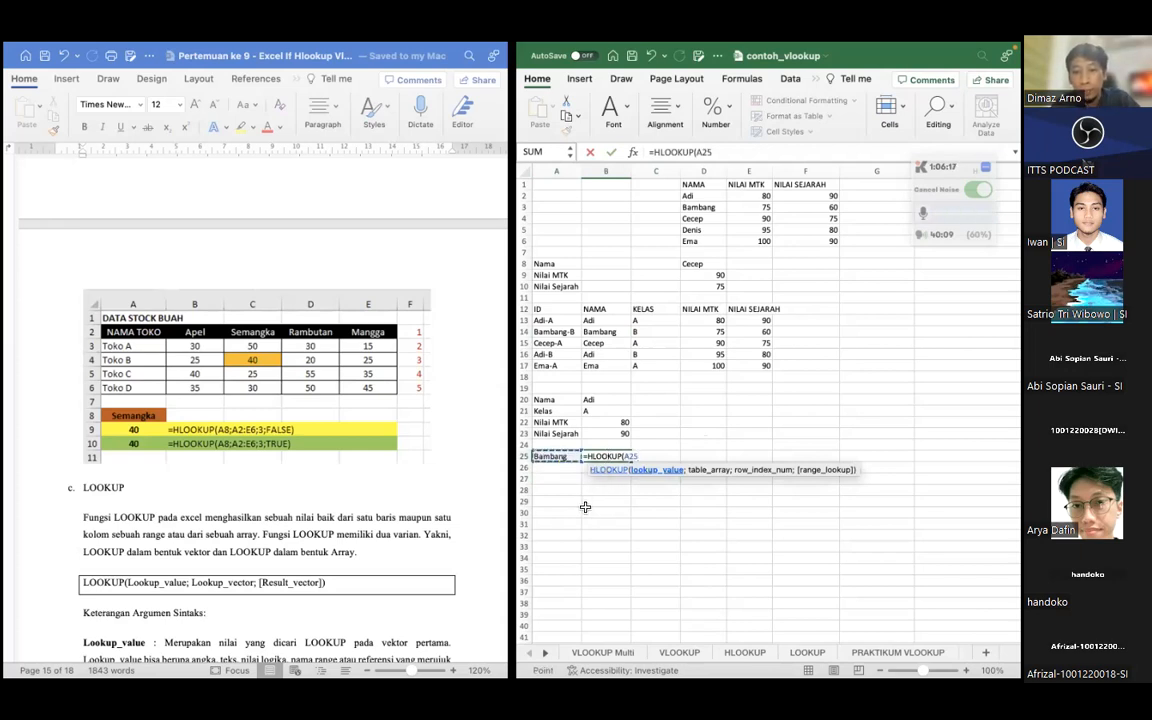
type(";")
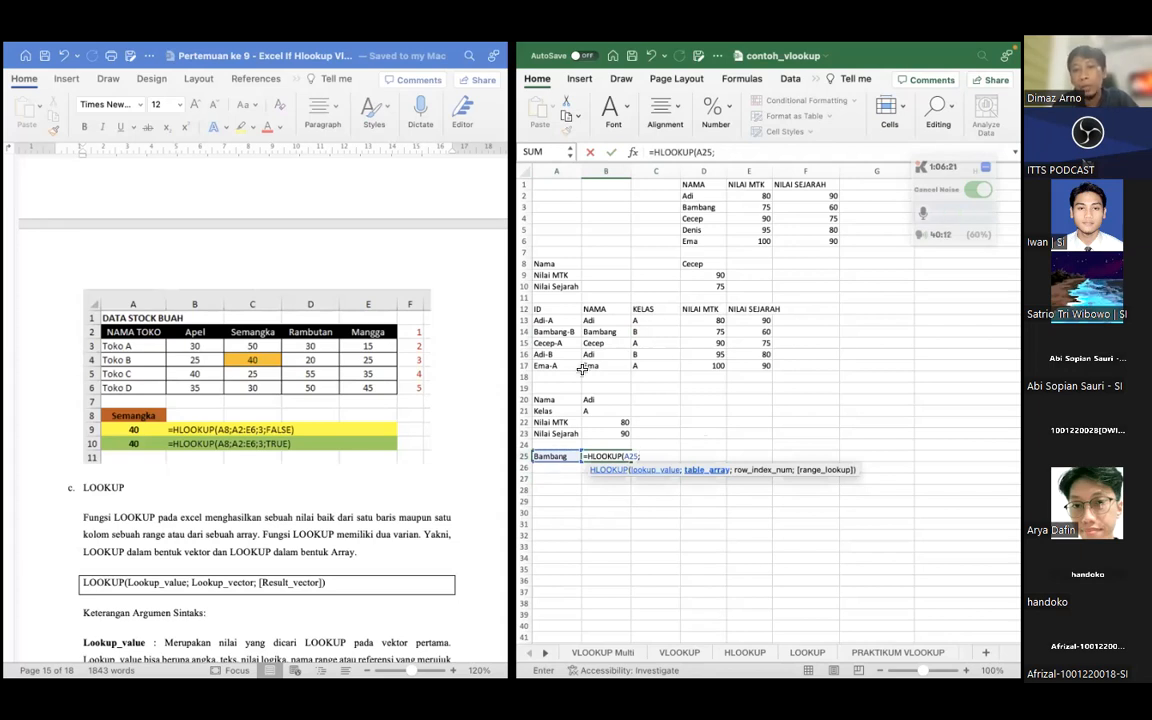
Complete the B25 HLOOKUP with table range A12:E17 and row index 3
left_click(556, 309)
left_click_drag(649, 350, 753, 369)
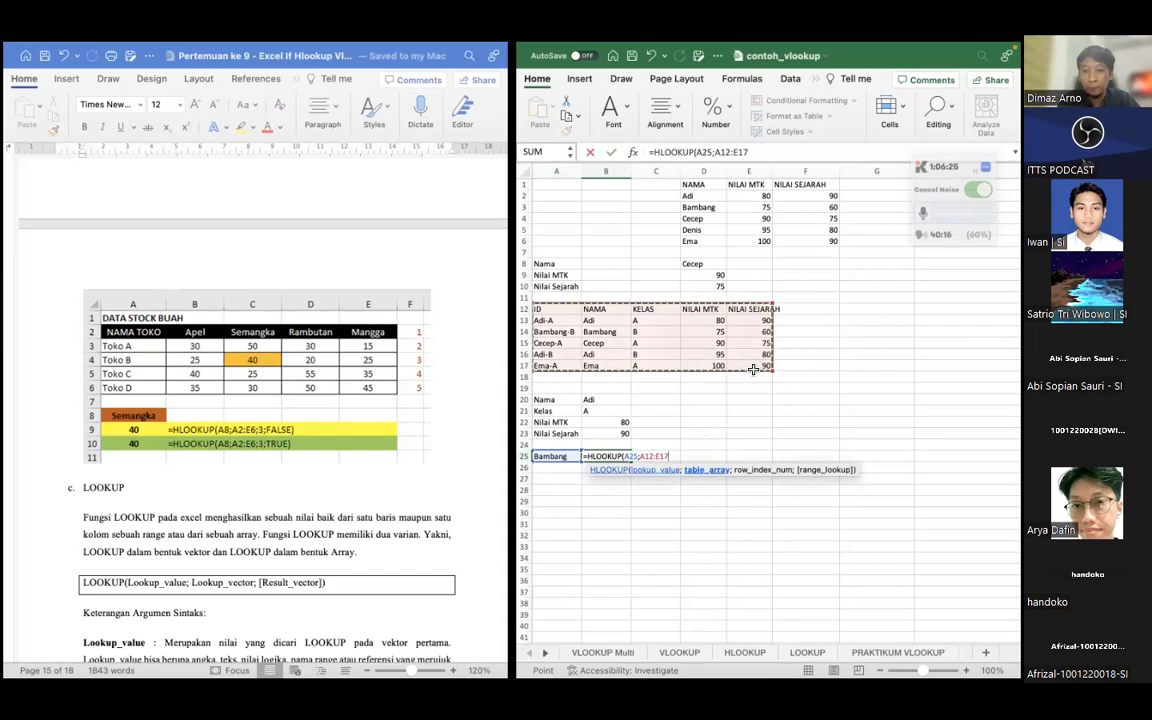
type(";")
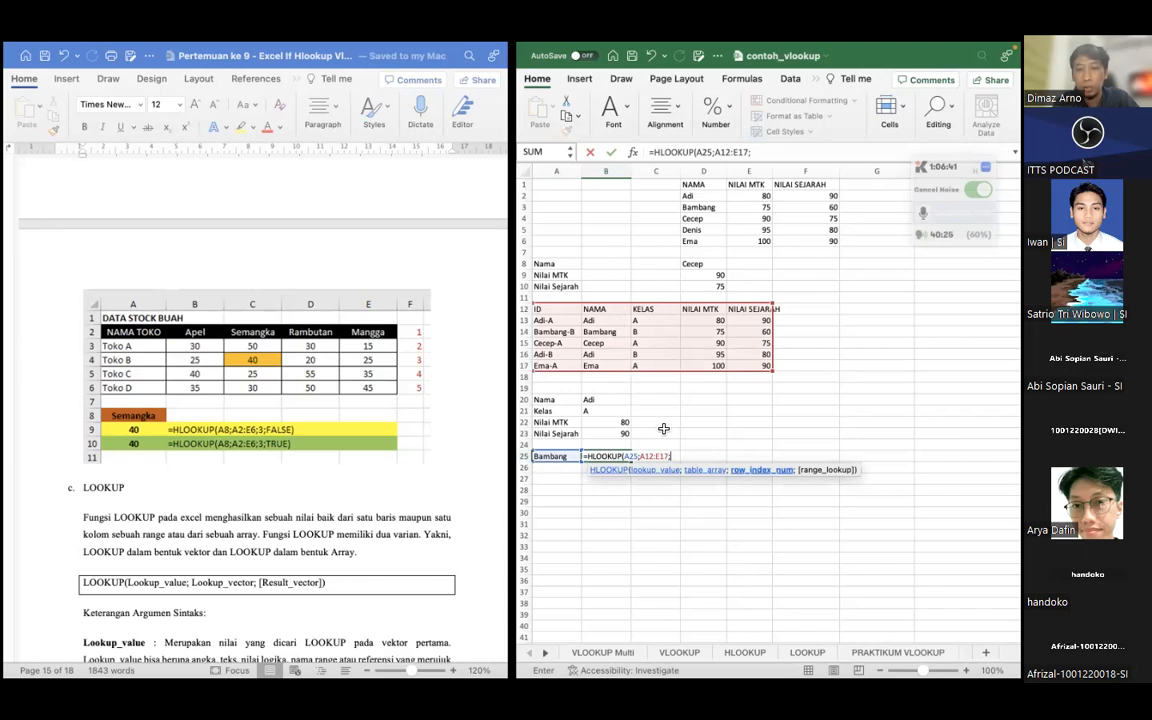
type("3")
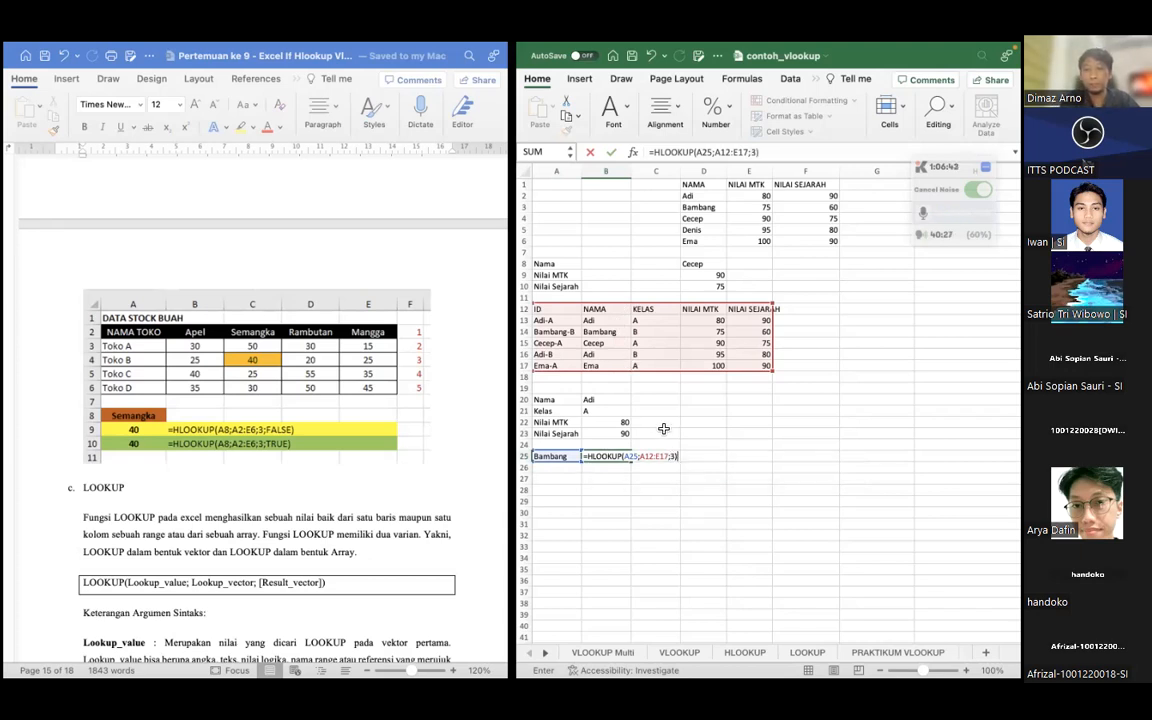
key("Return")
Add FALSE as the range lookup argument of the B25 HLOOKUP and check the result
left_click(598, 456)
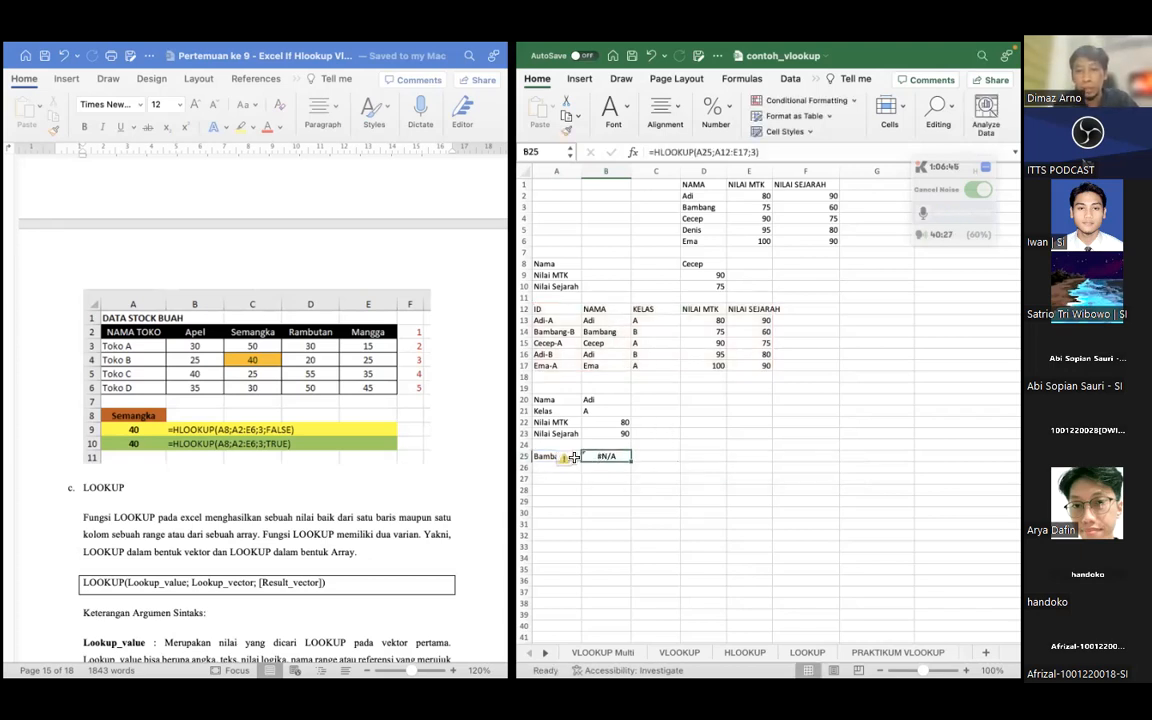
left_click(755, 151)
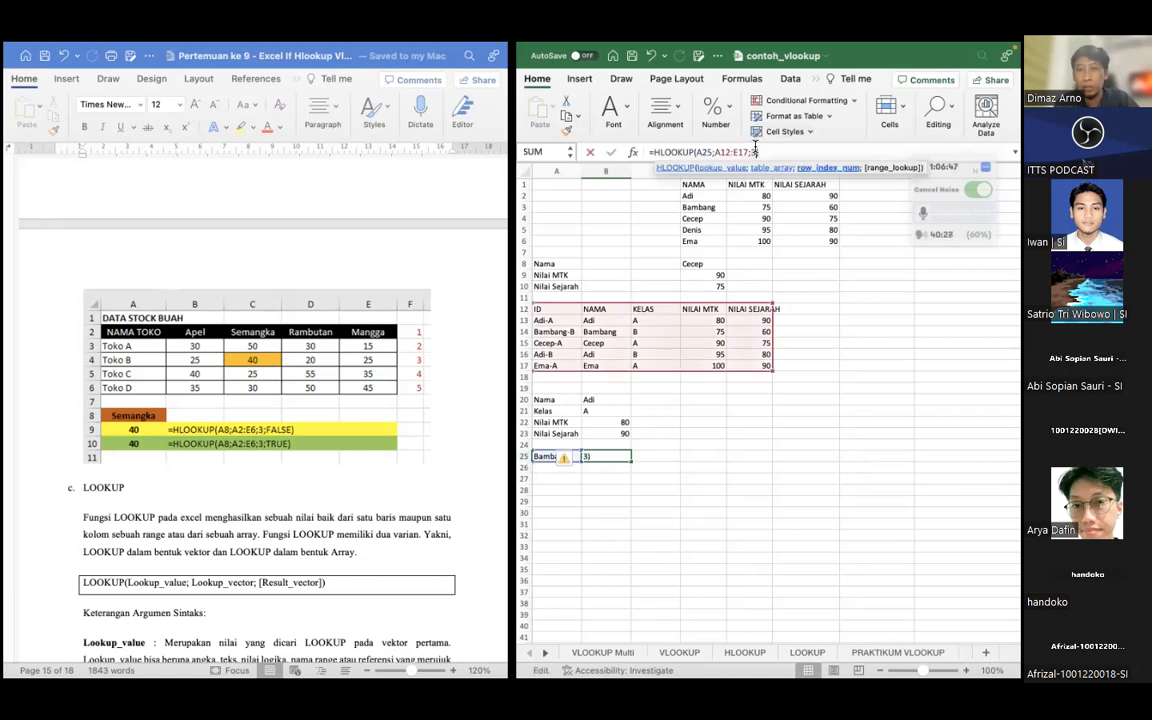
type(";FA")
key("BackSpace")
type("LSE")
key("Return")
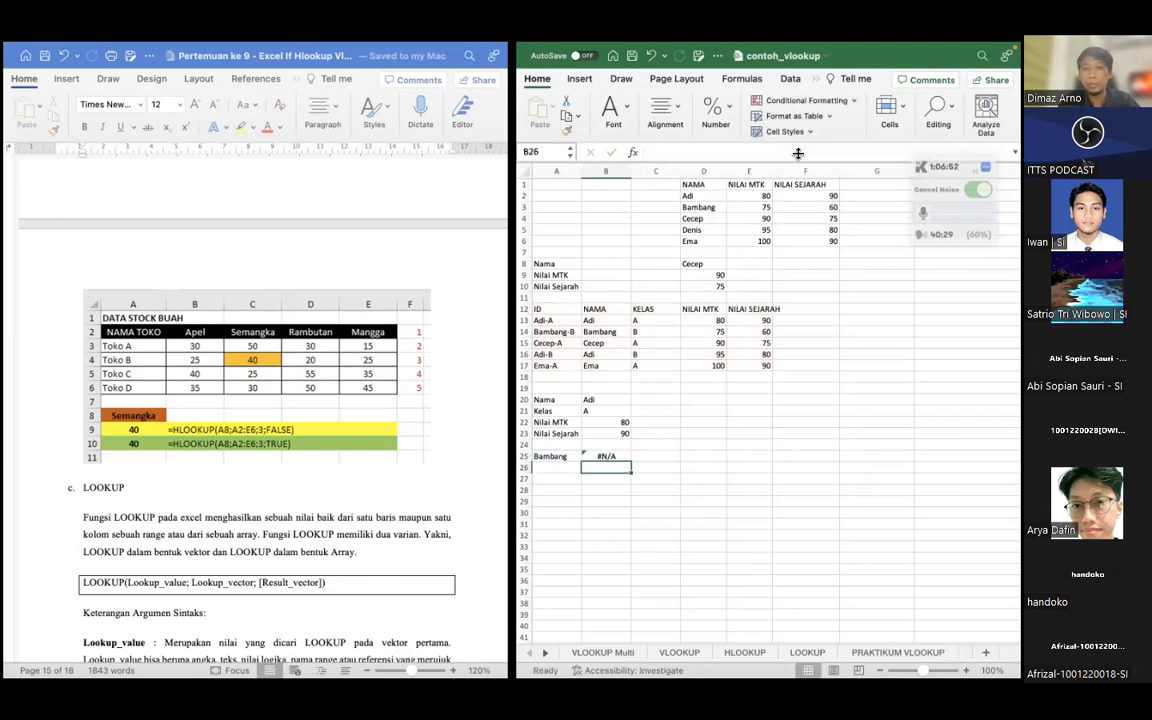
left_click(605, 455)
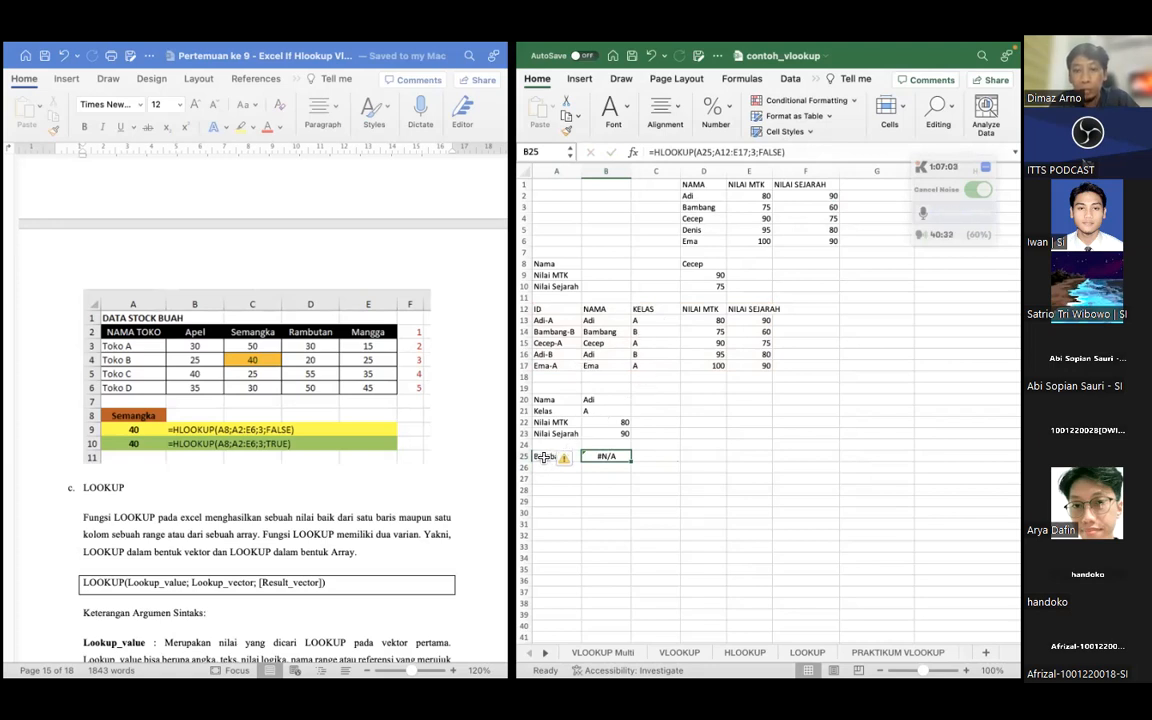
left_click(588, 494)
left_click_drag(588, 494, 599, 458)
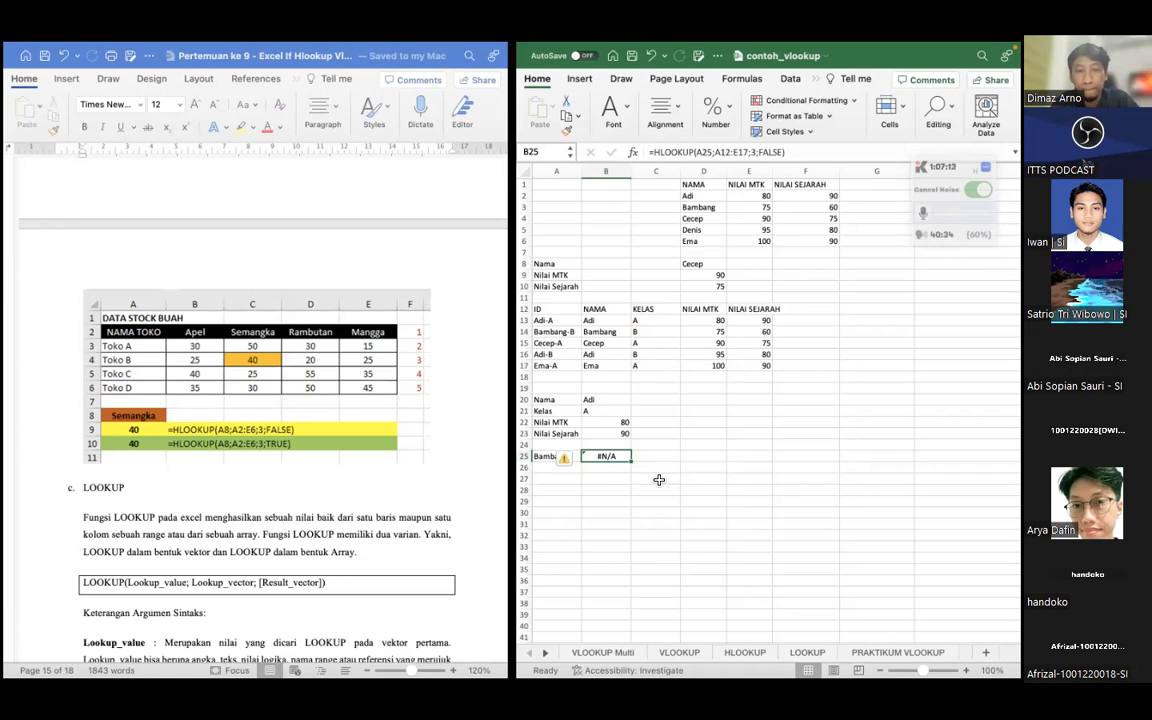
Clear the lookup name in A25 and the HLOOKUP formula in B25
left_click(540, 455)
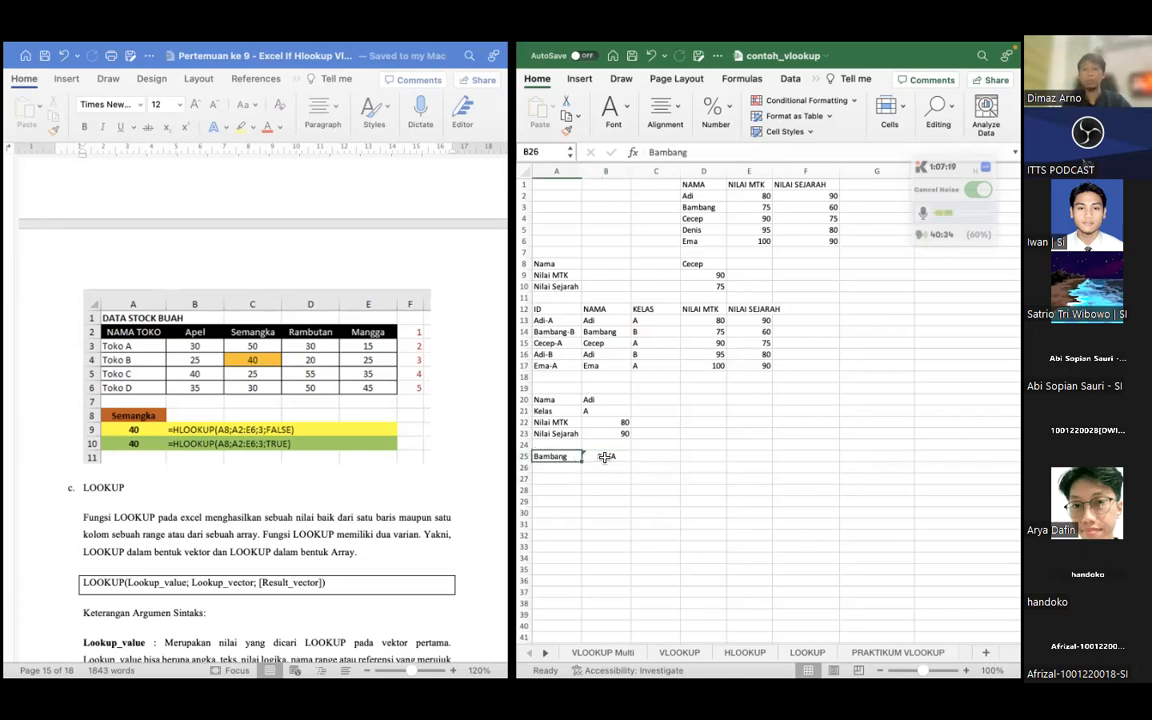
left_click(605, 456, "shift")
key("Delete")
left_click(593, 490)
Enter the header NAMA TOKO in A25 with TOKO A and TOKO B beneath it
left_click(569, 457)
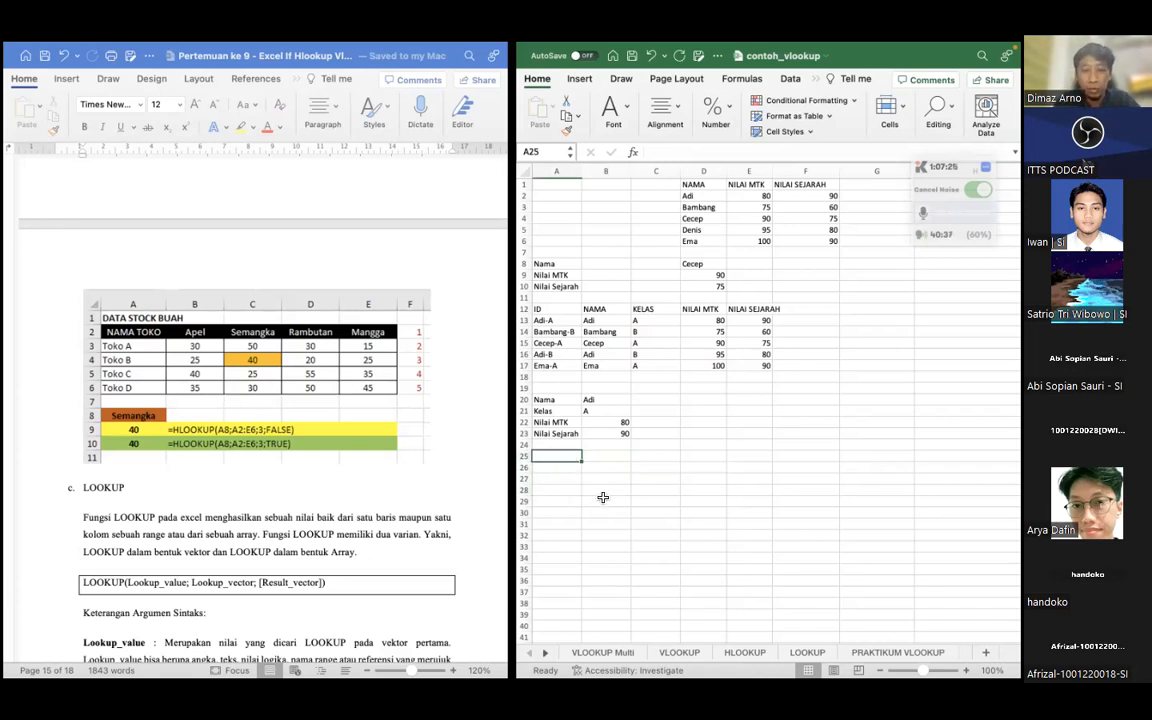
type("NAM")
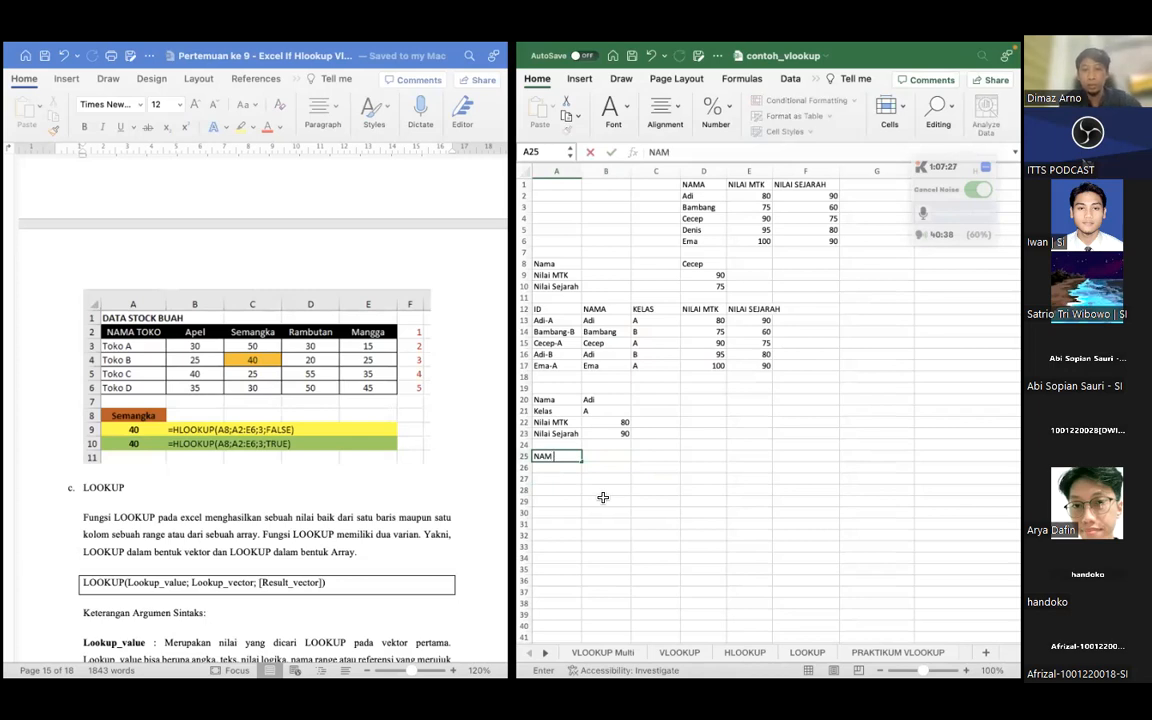
type("A TOKO")
key("Return")
type("TOKO A")
key("Return")
type("T")
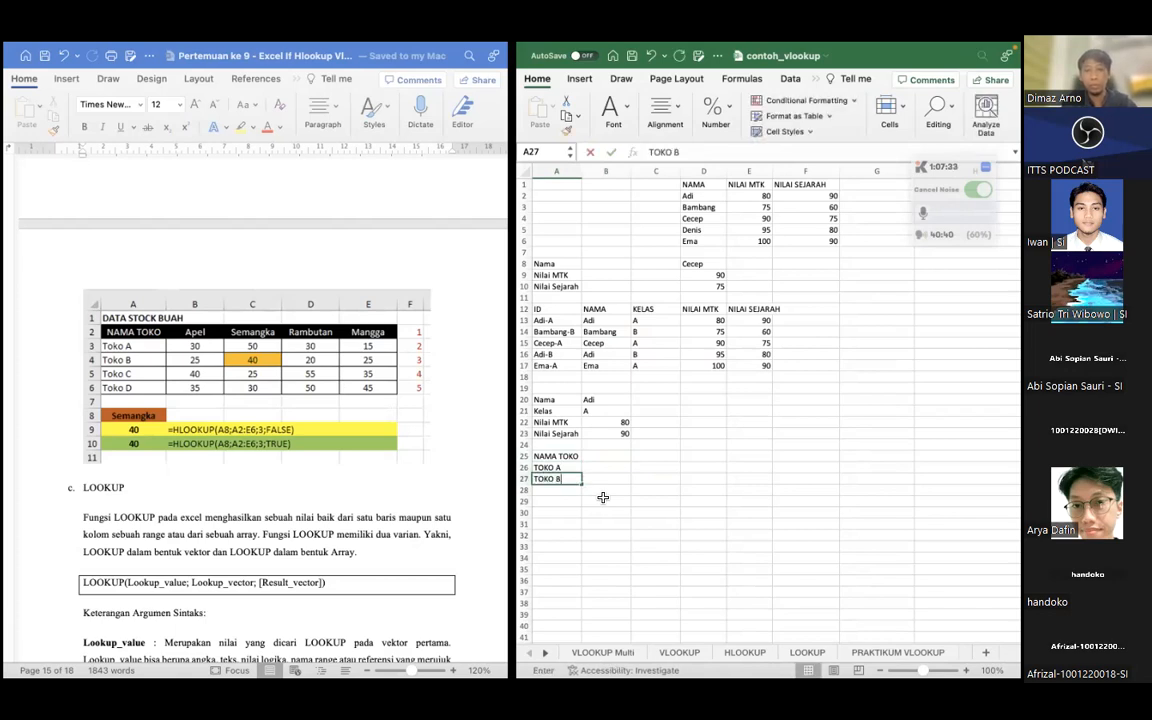
Add the fruit column headers APEL in B25 and SEMANGKA in C25
key("Tab")
key("Up")
key("Up")
type("AP")
key("Tab")
type("SEMAN")
key("Return")
Fill in the stock for TOKO A and TOKO B: APEL 12 and 20, SEMANGKA 30 and 31
type("12")
key("Return")
type("20")
key("Tab")
key("Up")
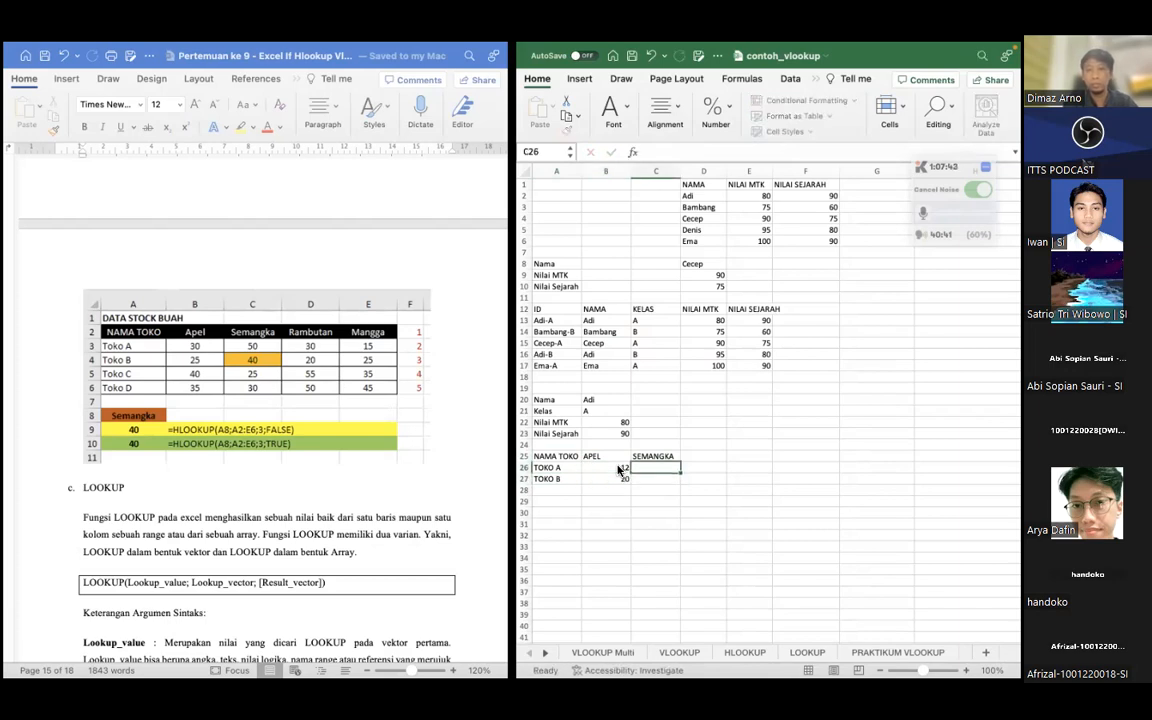
type("30")
key("Return")
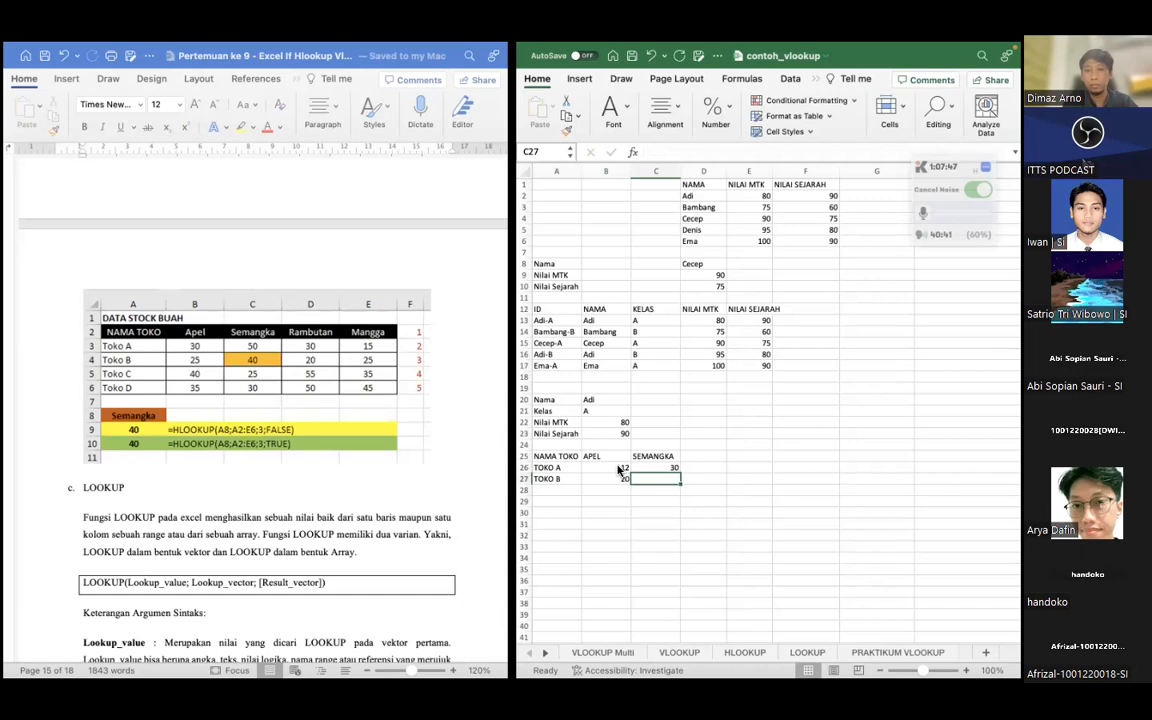
type("31")
key("Return")
key("Left")
key("Down")
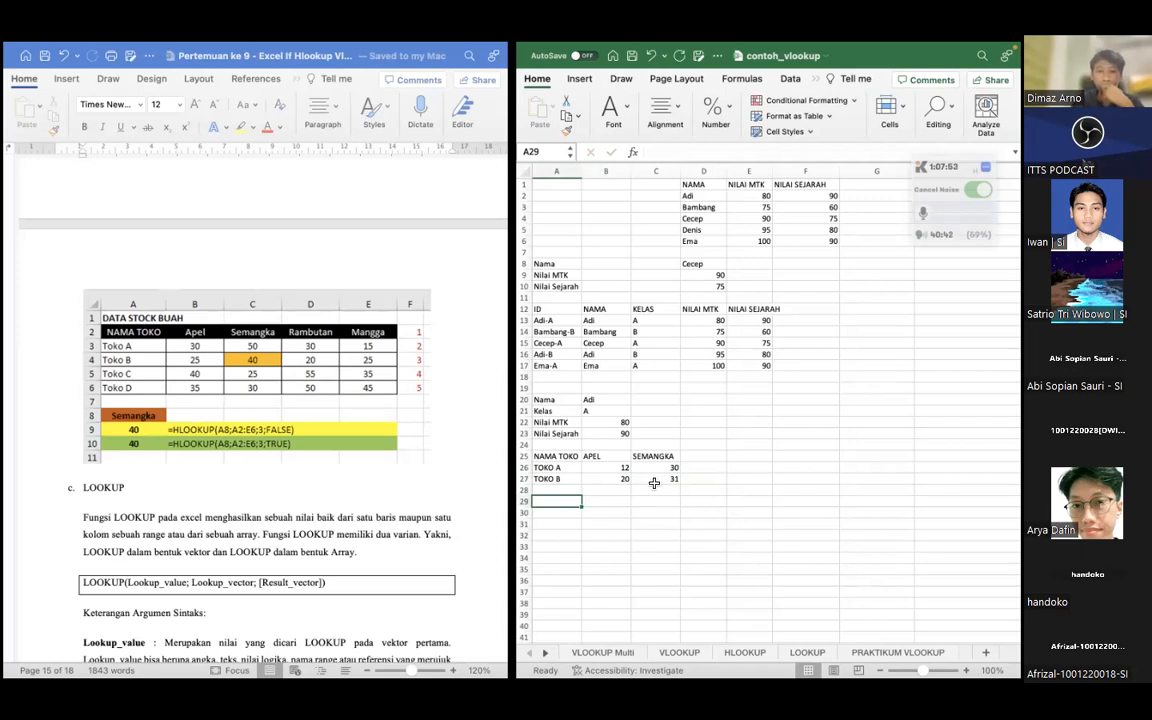
left_click(657, 482)
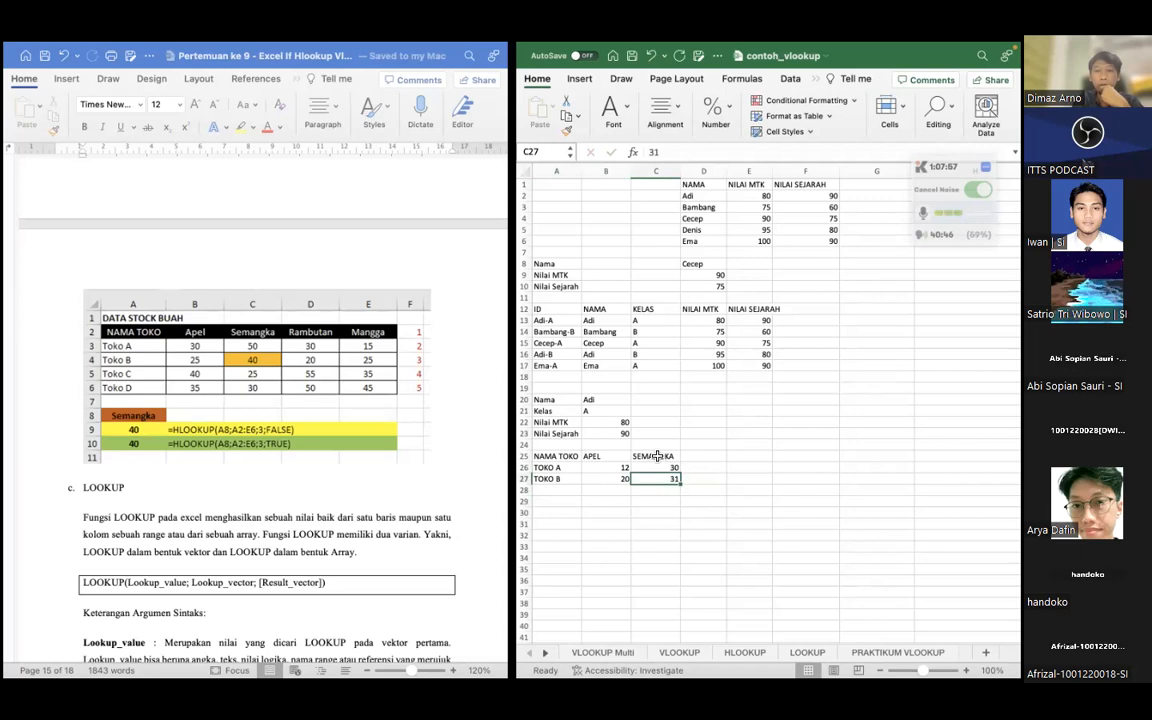
Add a TOKO C row in row 28 with APEL 23 and SEMANGKA 21
left_click(566, 492)
type("TOKO")
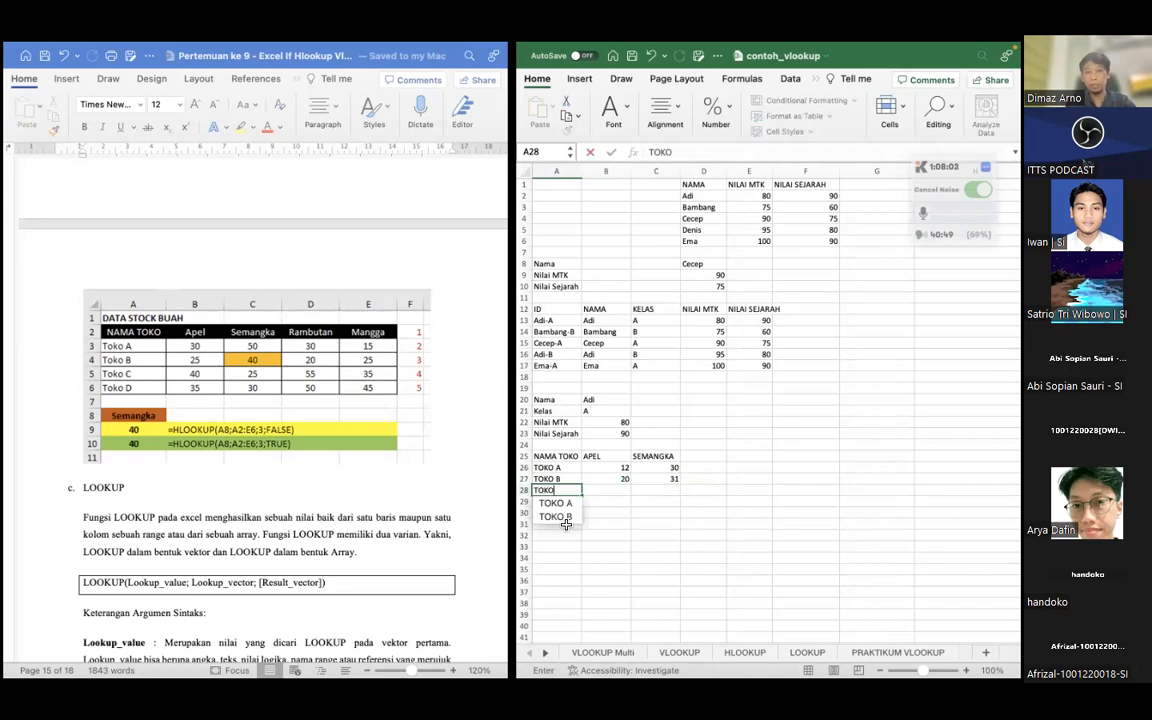
type(" C")
key("Tab")
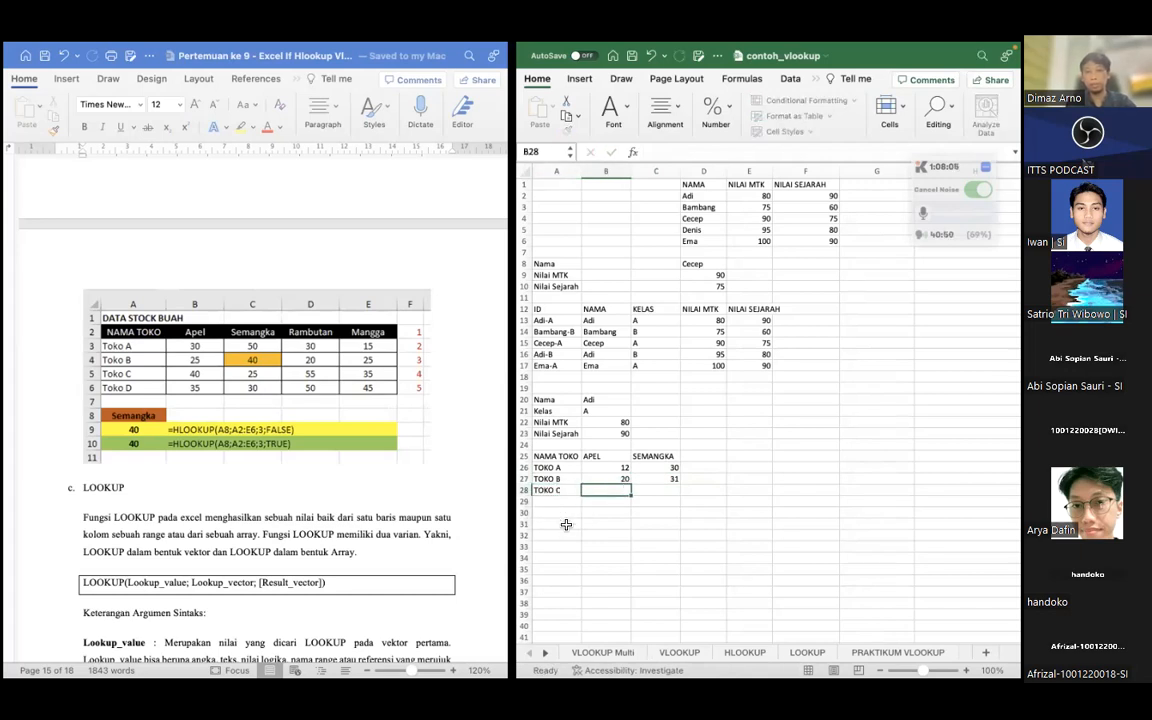
type("23")
key("Tab")
type("21")
key("Left")
key("Down")
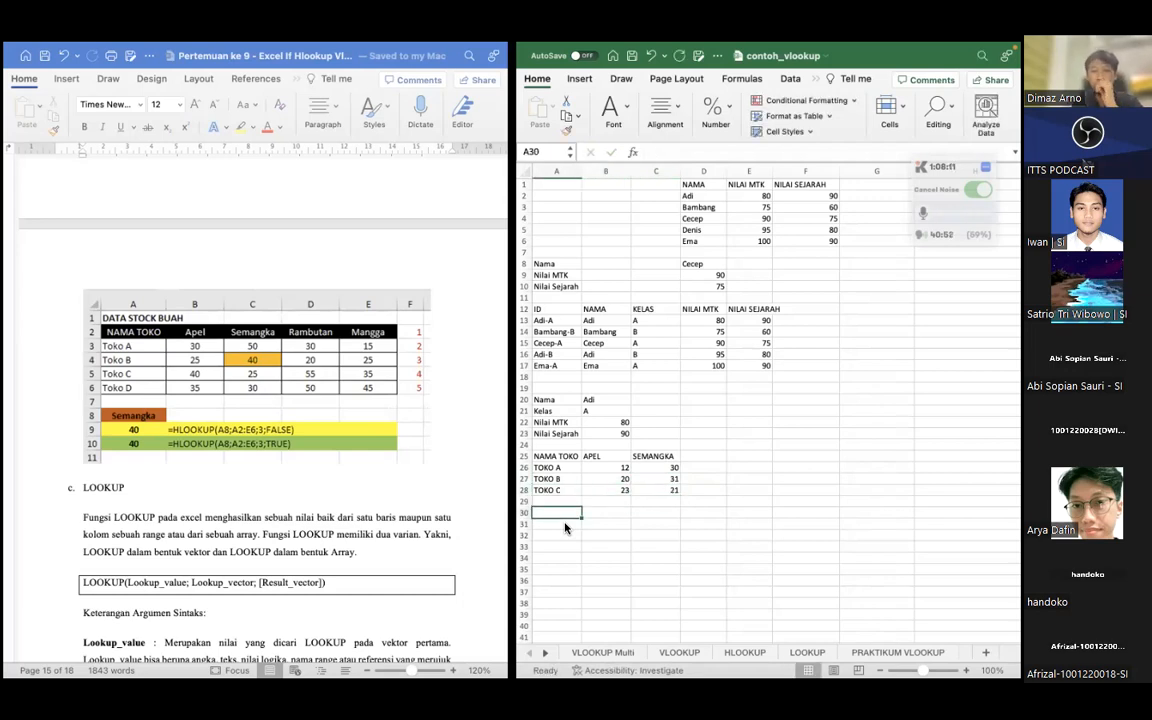
type("=H")
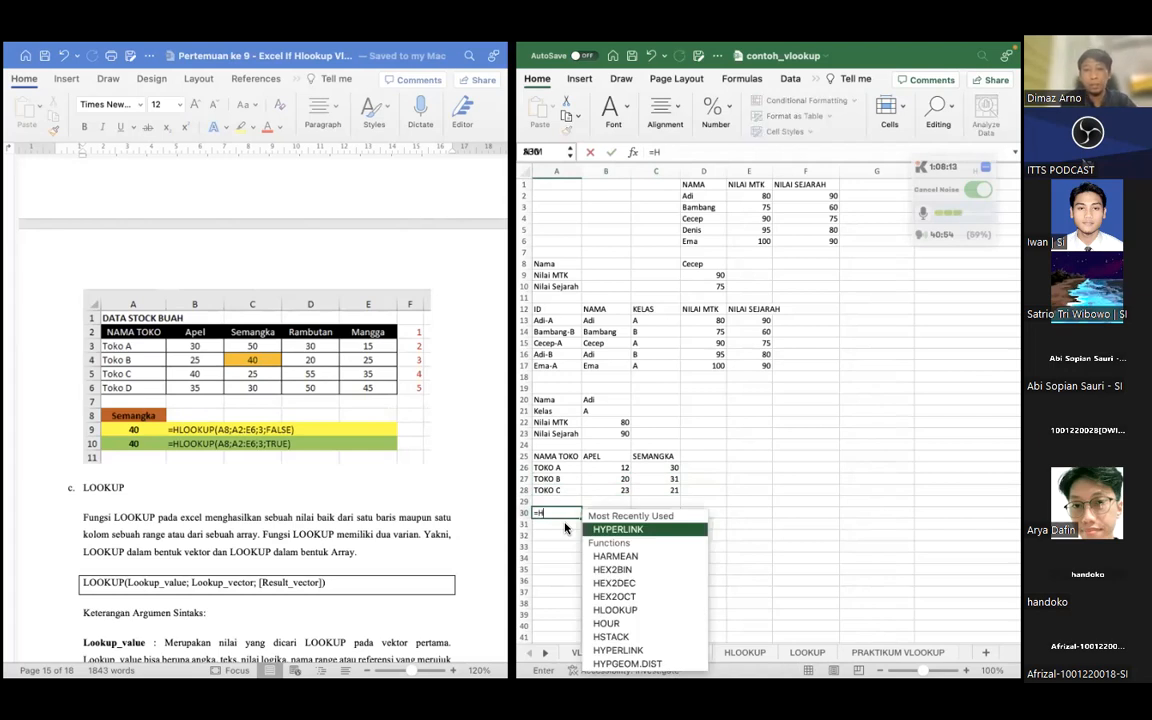
type("LOOKUP(")
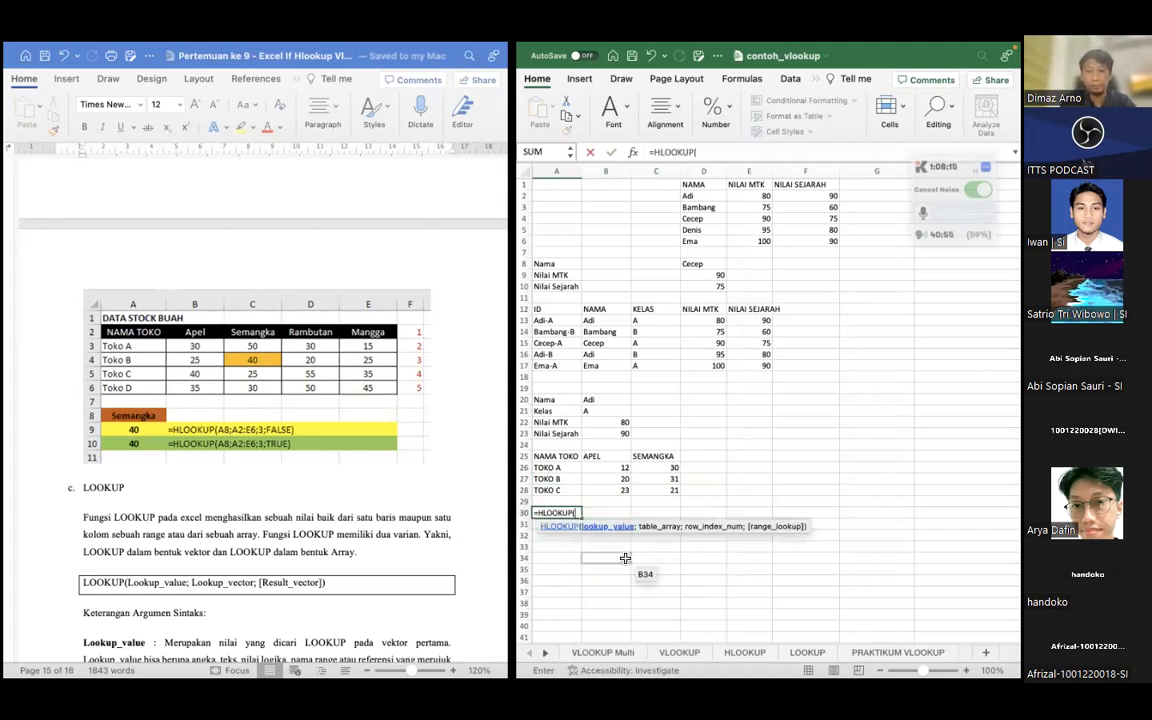
scroll(640, 480, "down", 1)
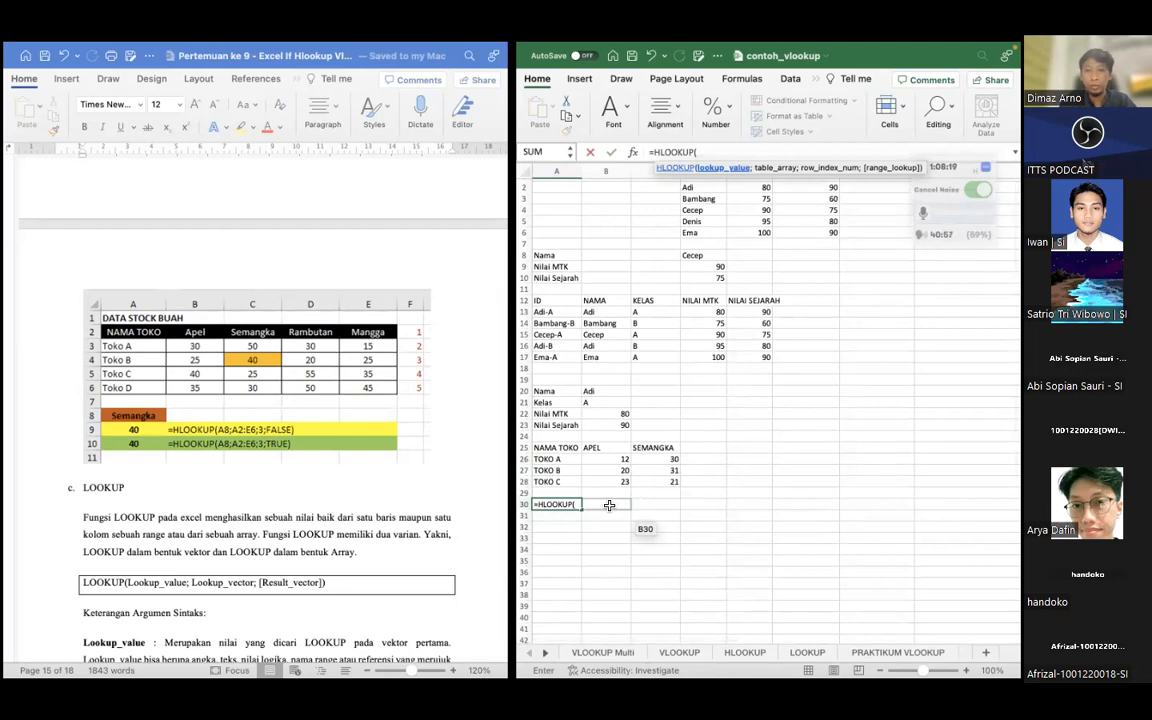
left_click(560, 527)
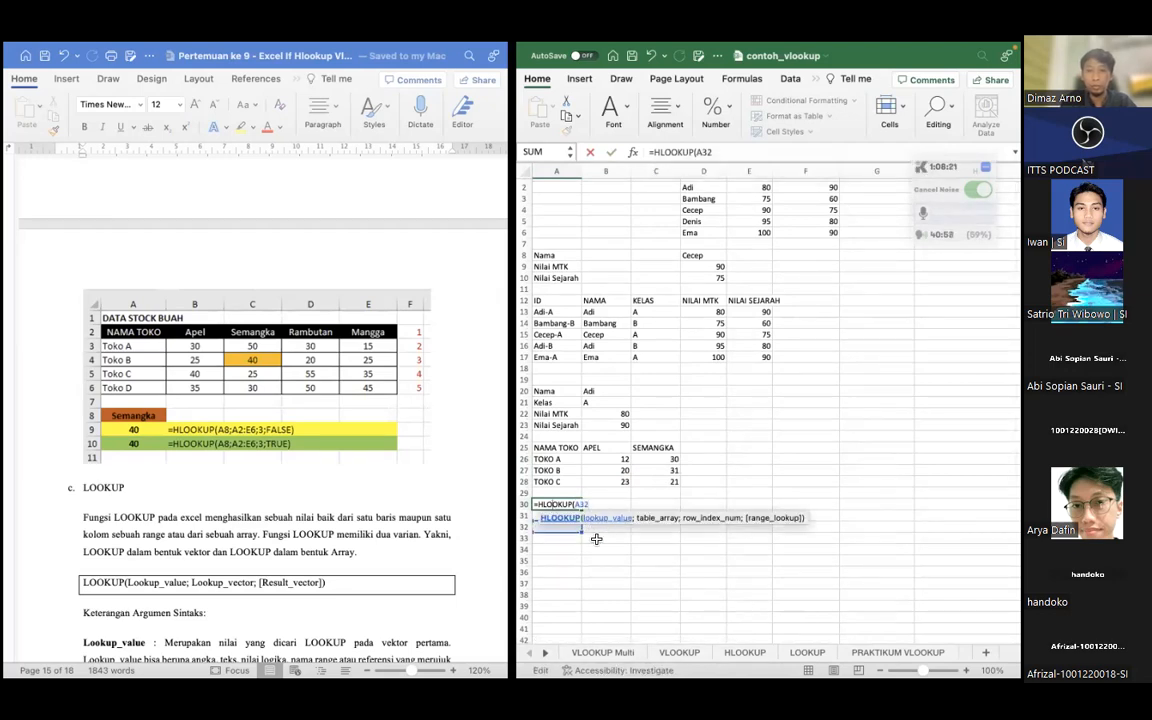
key("Return")
Enter SEMANGKA in A30 as the lookup value below the stock table
key("Return")
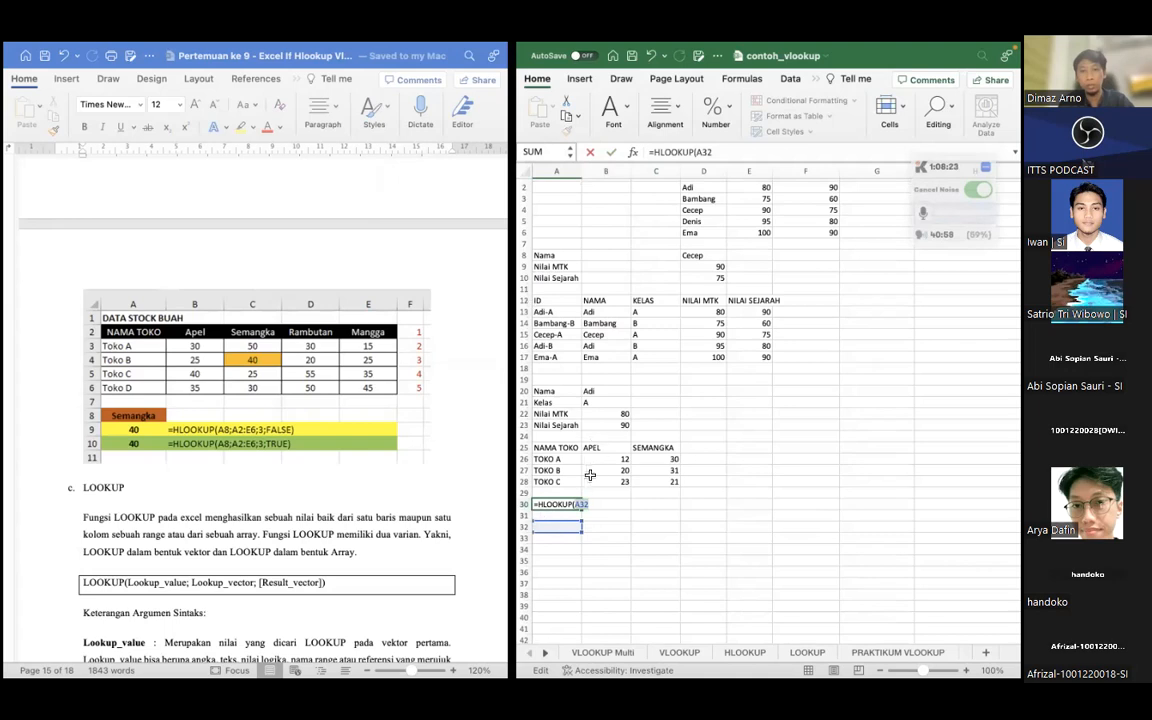
key("Escape")
type("SEMANGKA")
key("Return")
key("Return")
Enter the formula =HLOOKUP(A30;A25:C28;3) in A32 to look up the SEMANGKA stock of TOKO B
type("=")
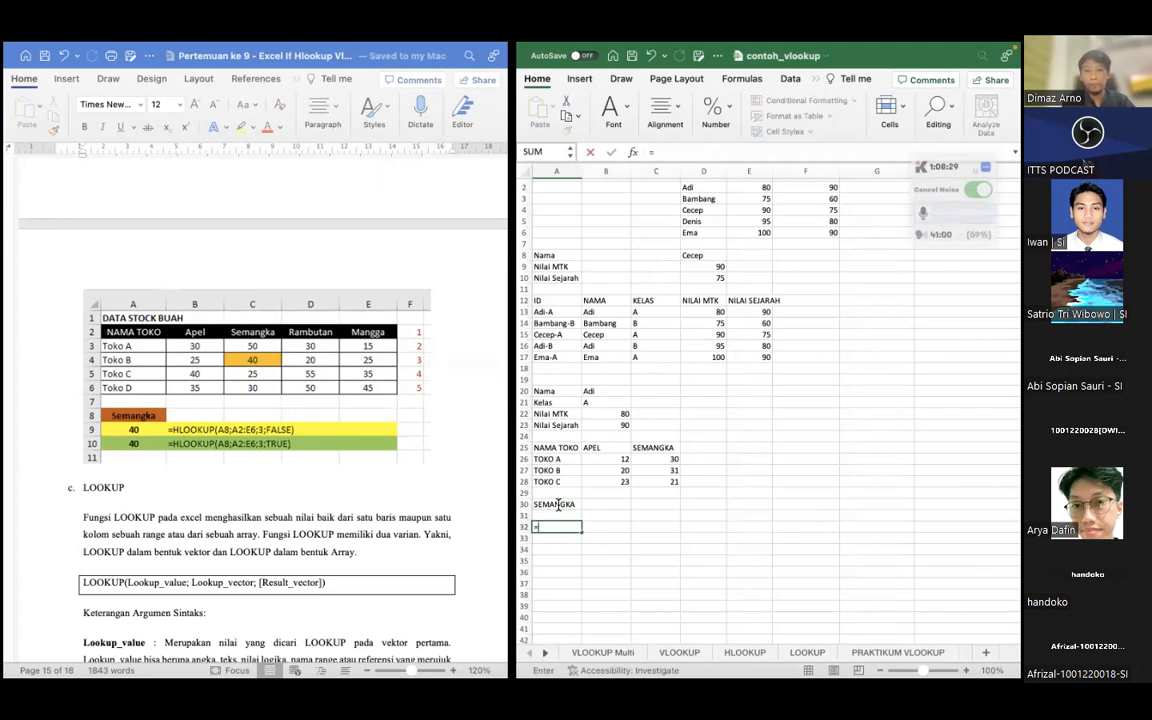
type("HLO")
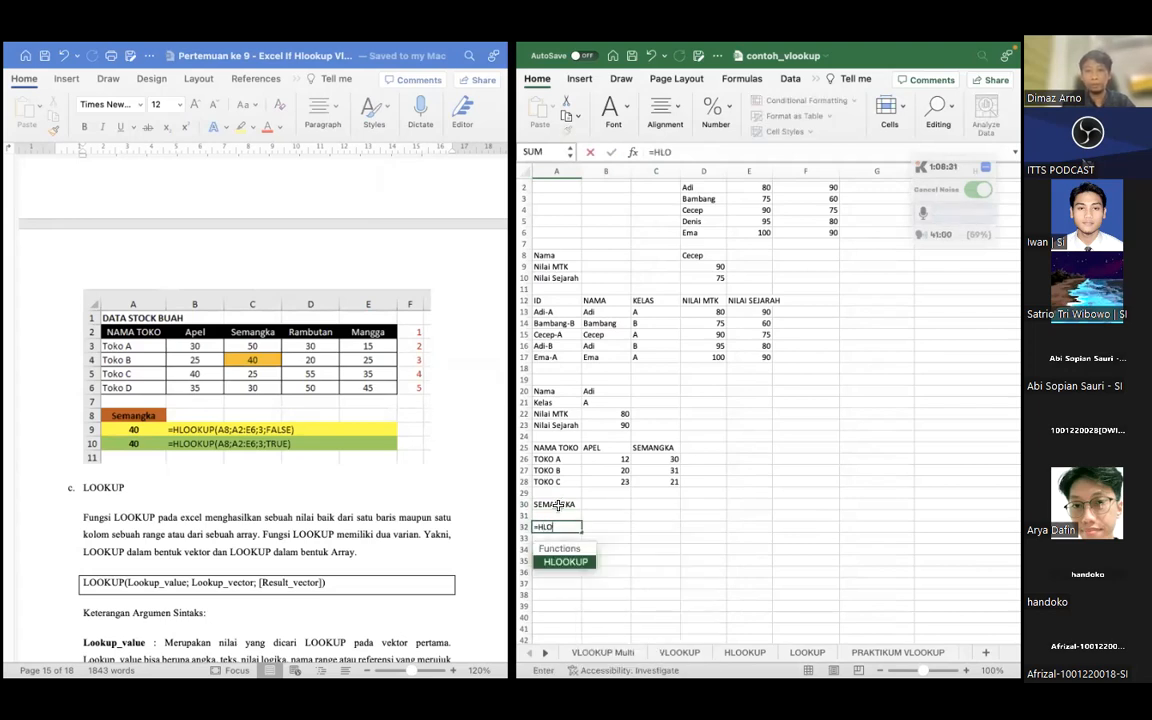
double_click(580, 561)
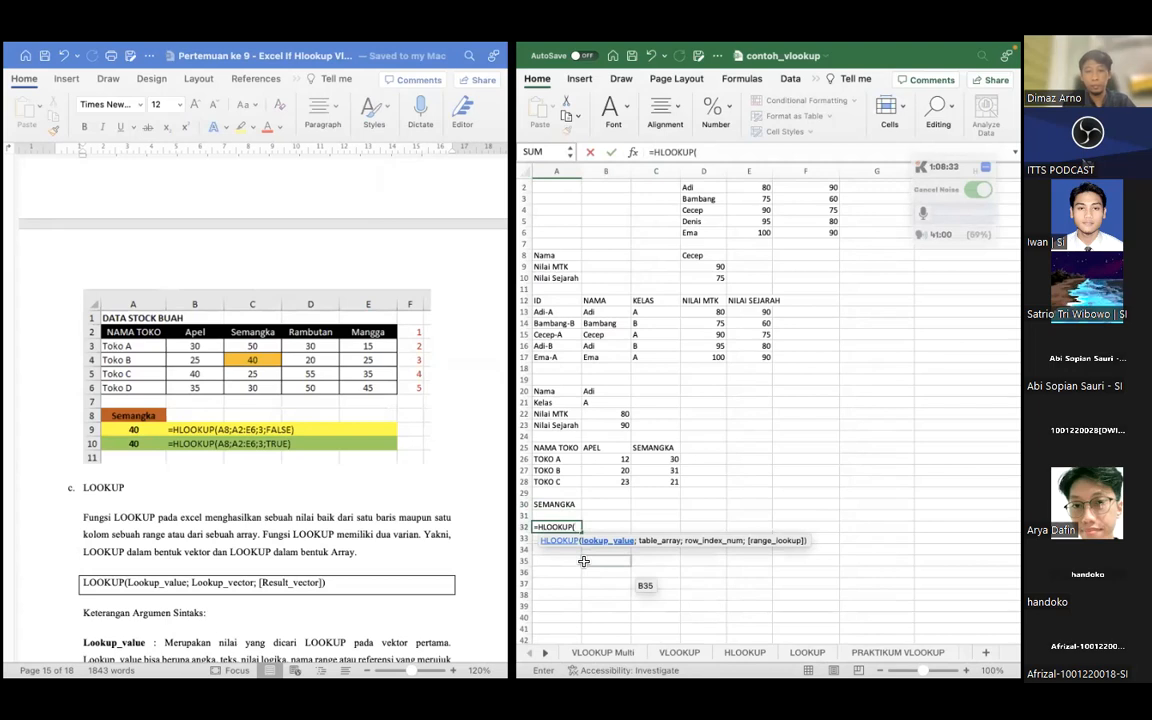
left_click(560, 504)
type(";")
left_click(578, 448)
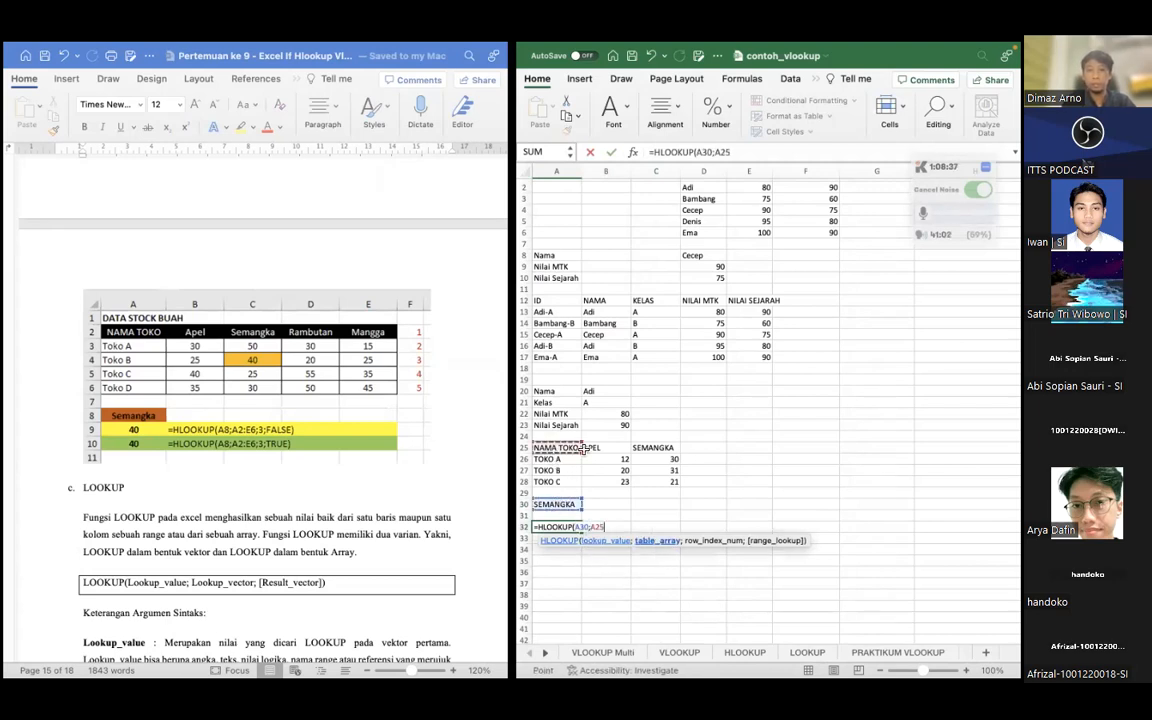
left_click_drag(580, 448, 664, 481)
type(";")
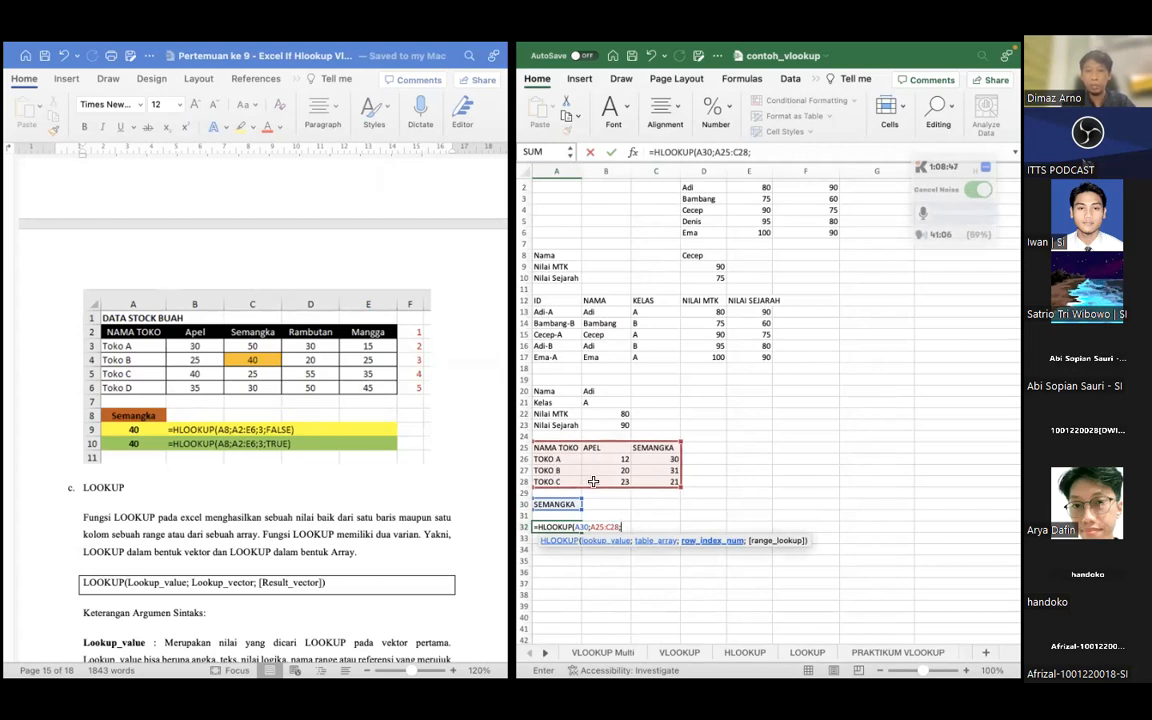
type(")")
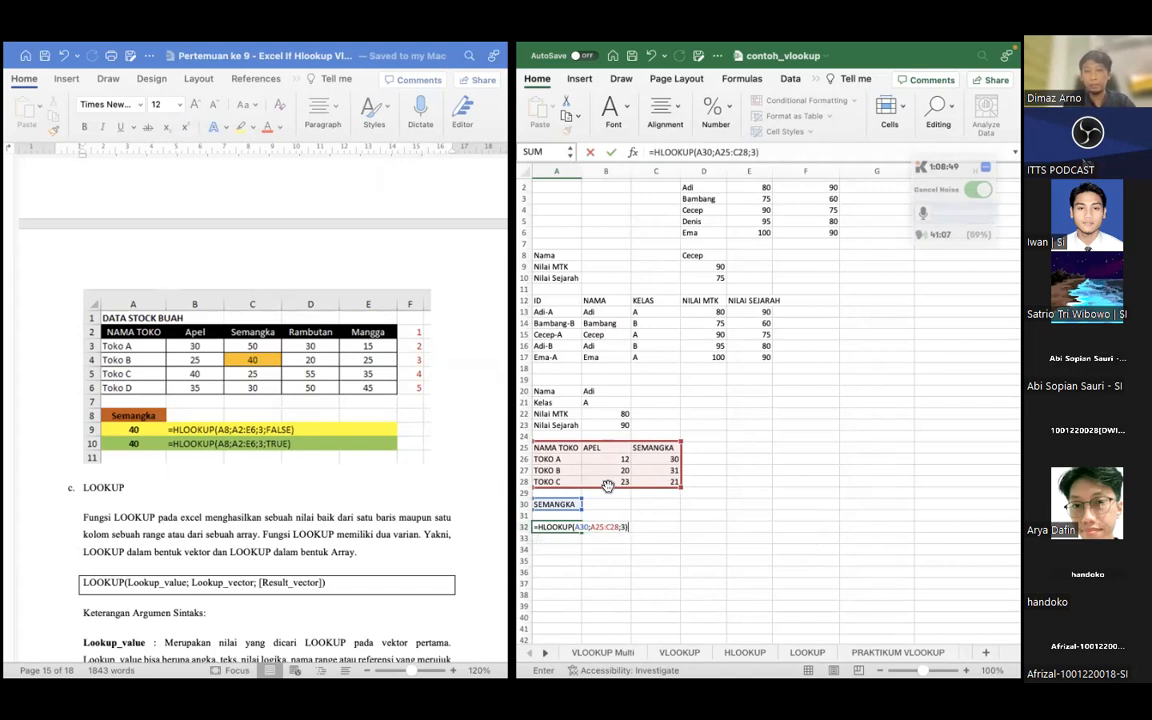
key("Return")
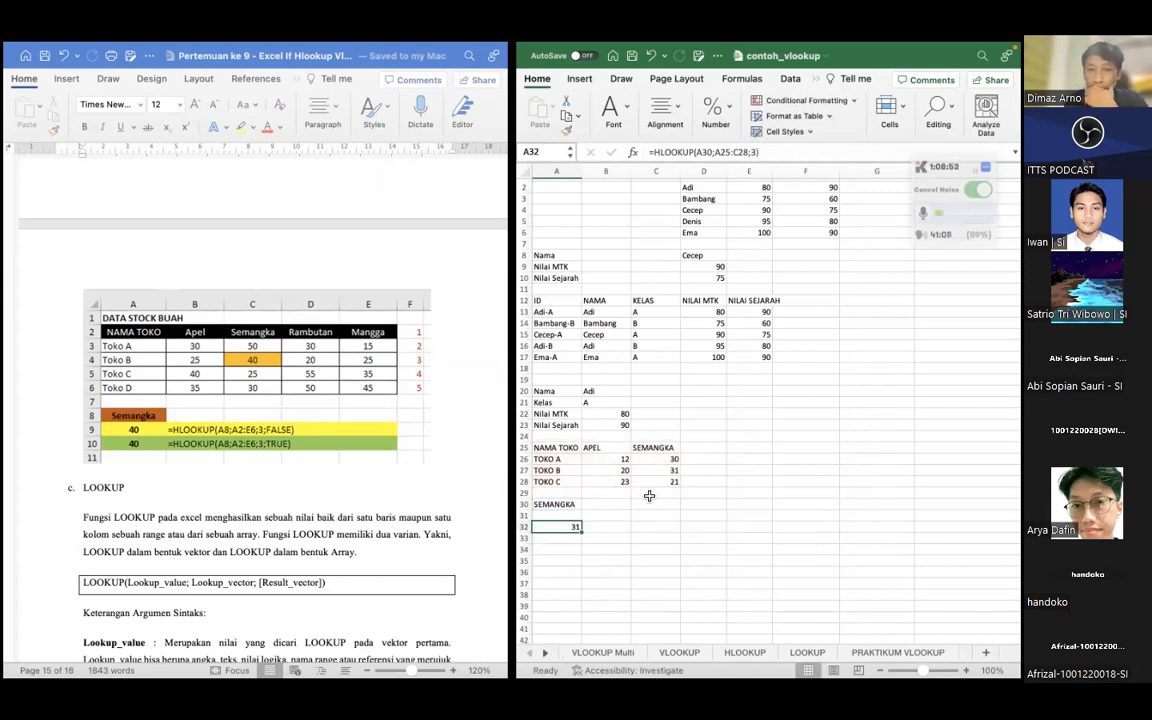
Trace the HLOOKUP result to the TOKO B row and read the LOOKUP syntax and arguments in the lesson document
key("Up")
key("Up")
key("Up")
key("Up")
key("Up")
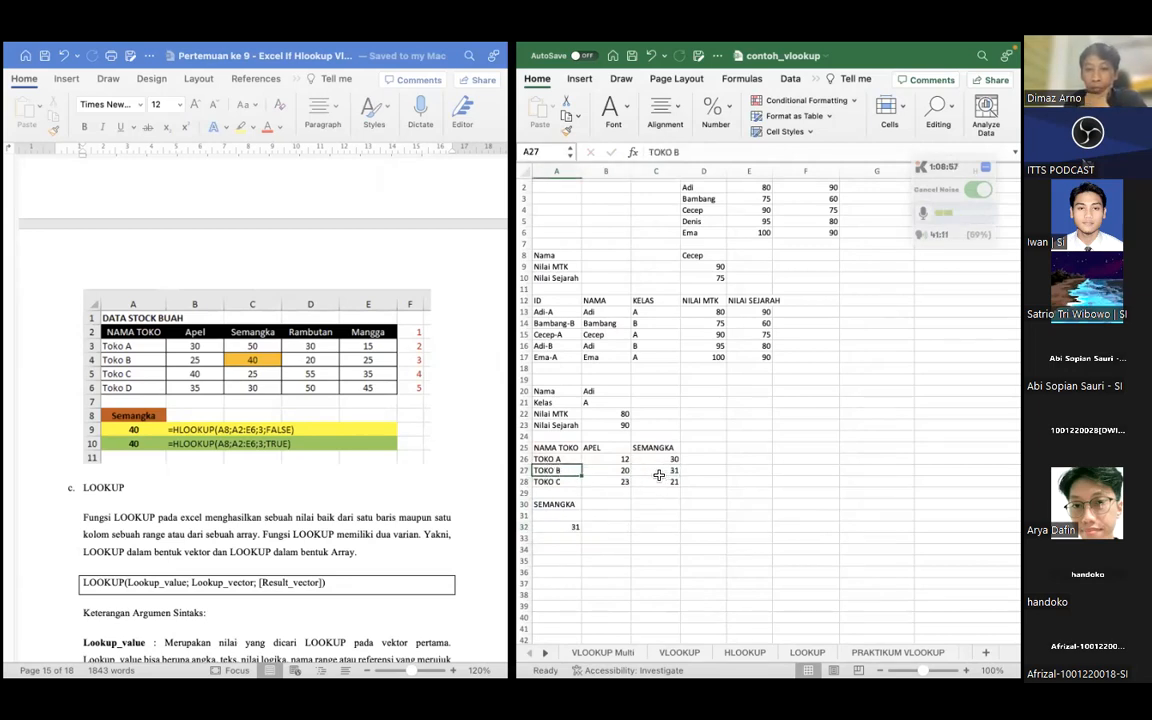
left_click(556, 563)
left_click_drag(550, 555, 548, 549)
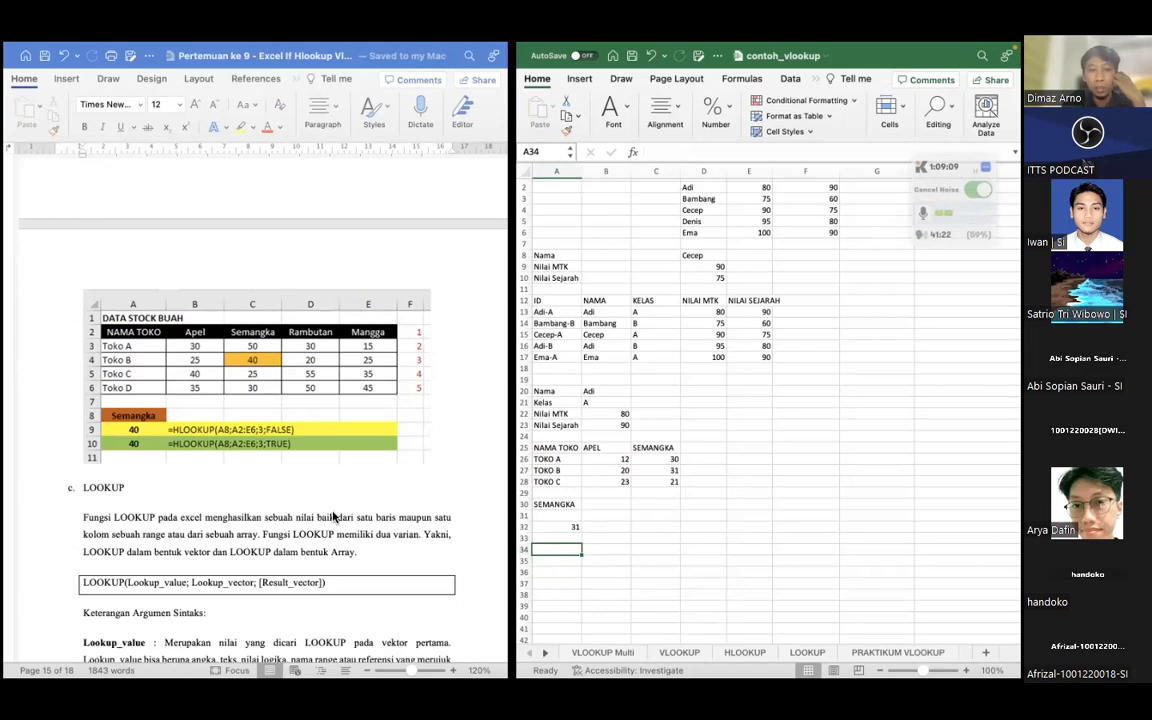
scroll(333, 516, "down", 6)
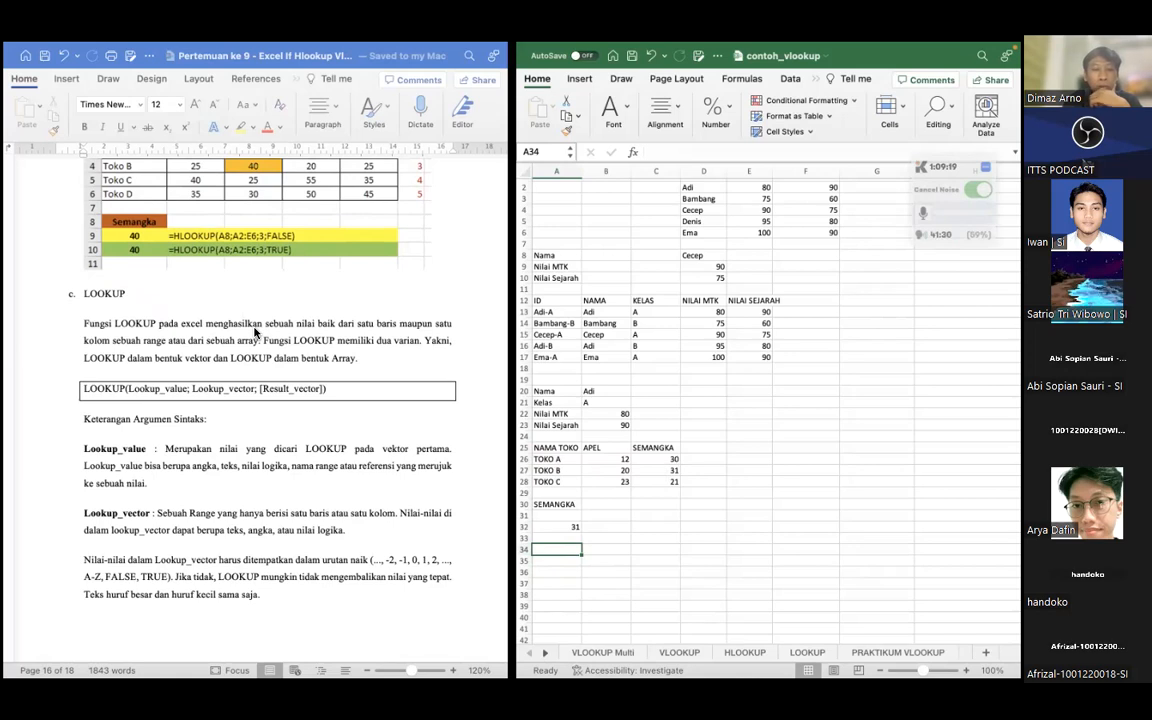
scroll(255, 333, "down", 2)
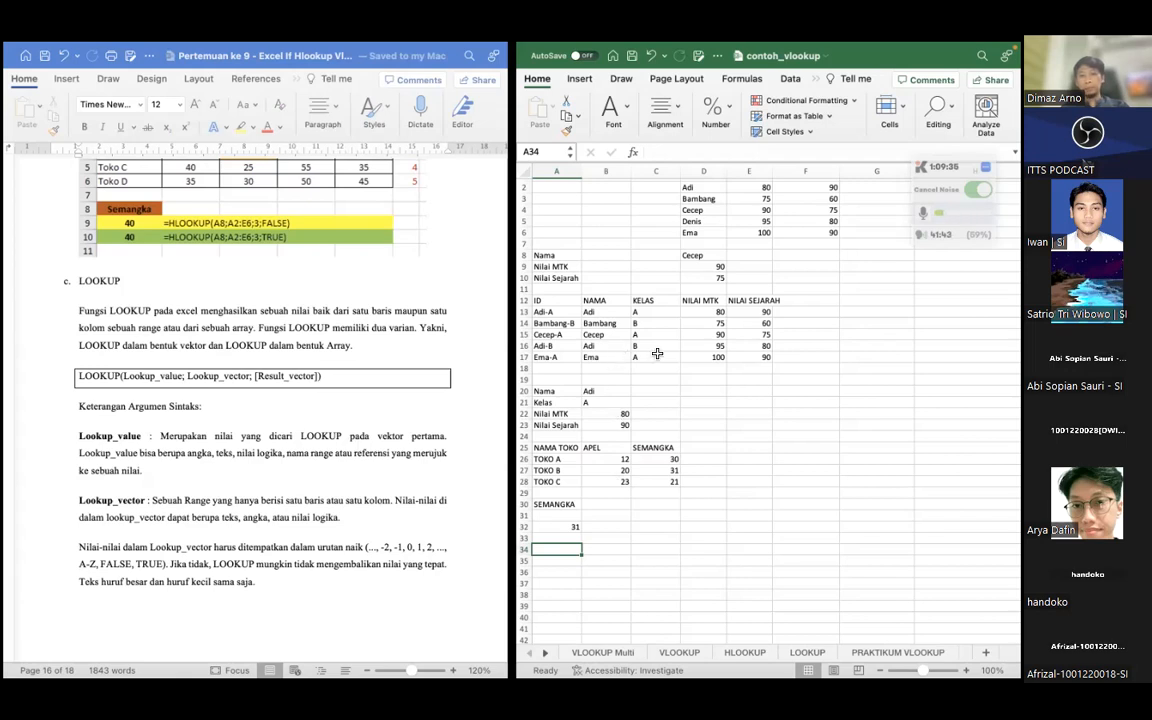
Apply borders to all cells of the fruit stock table in A25:C28
scroll(655, 359, "down", 1)
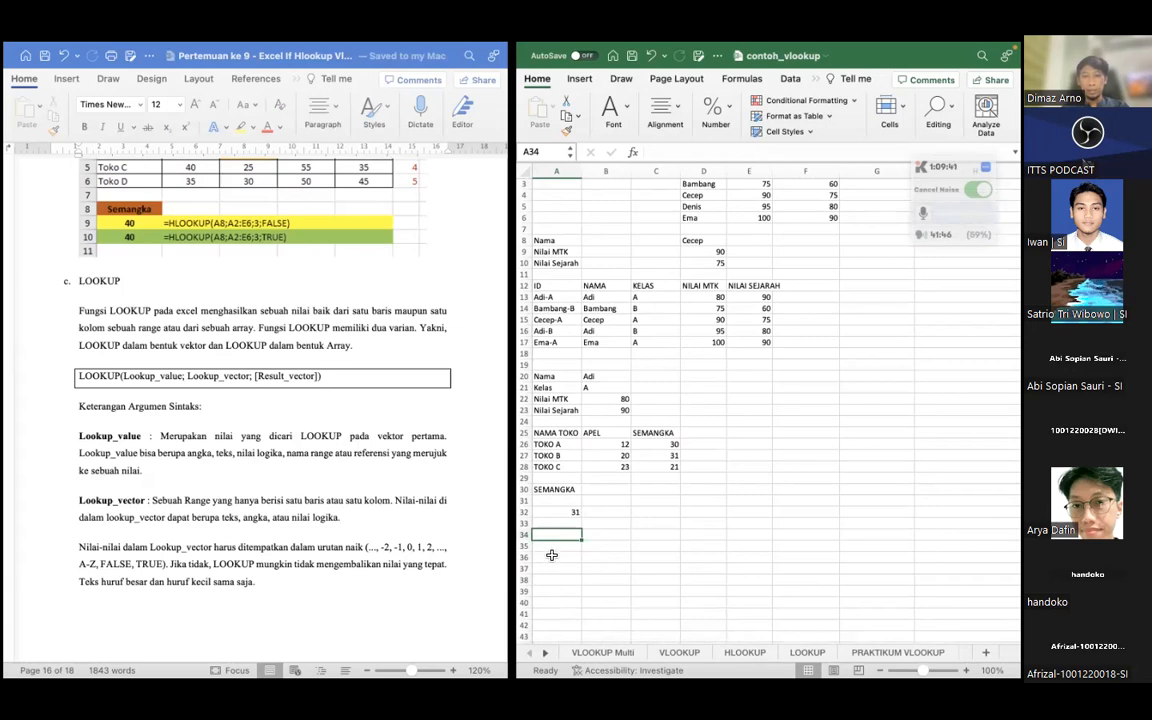
left_click_drag(551, 432, 650, 462)
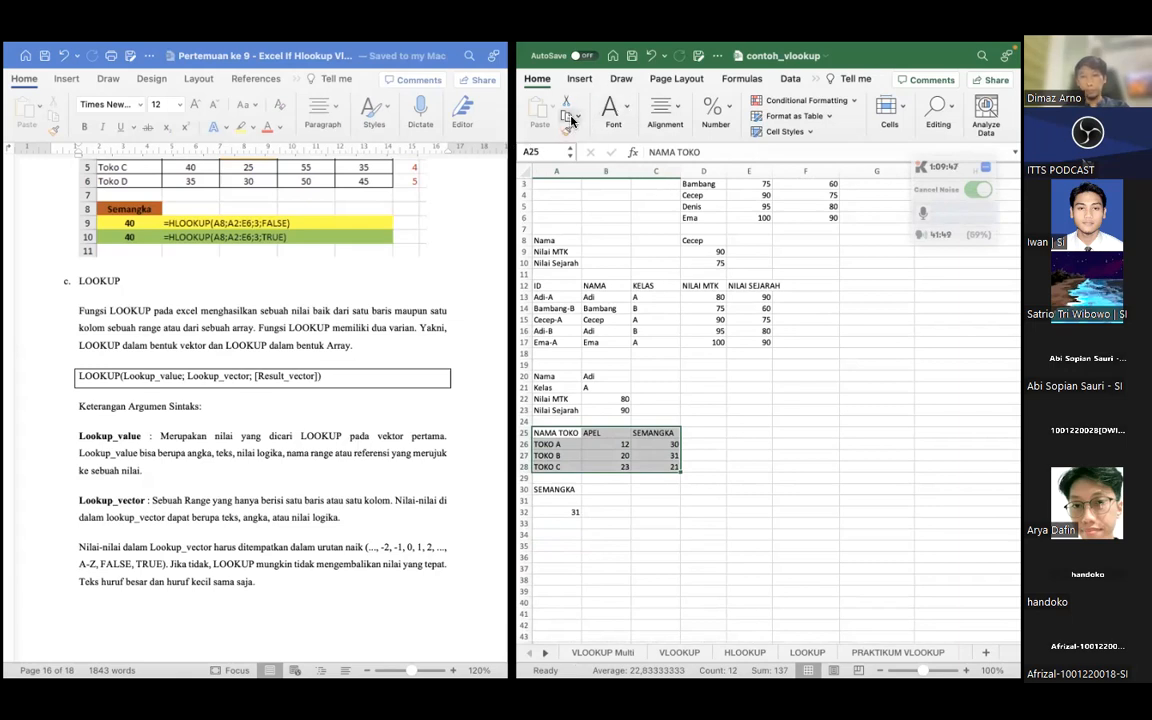
left_click(664, 108)
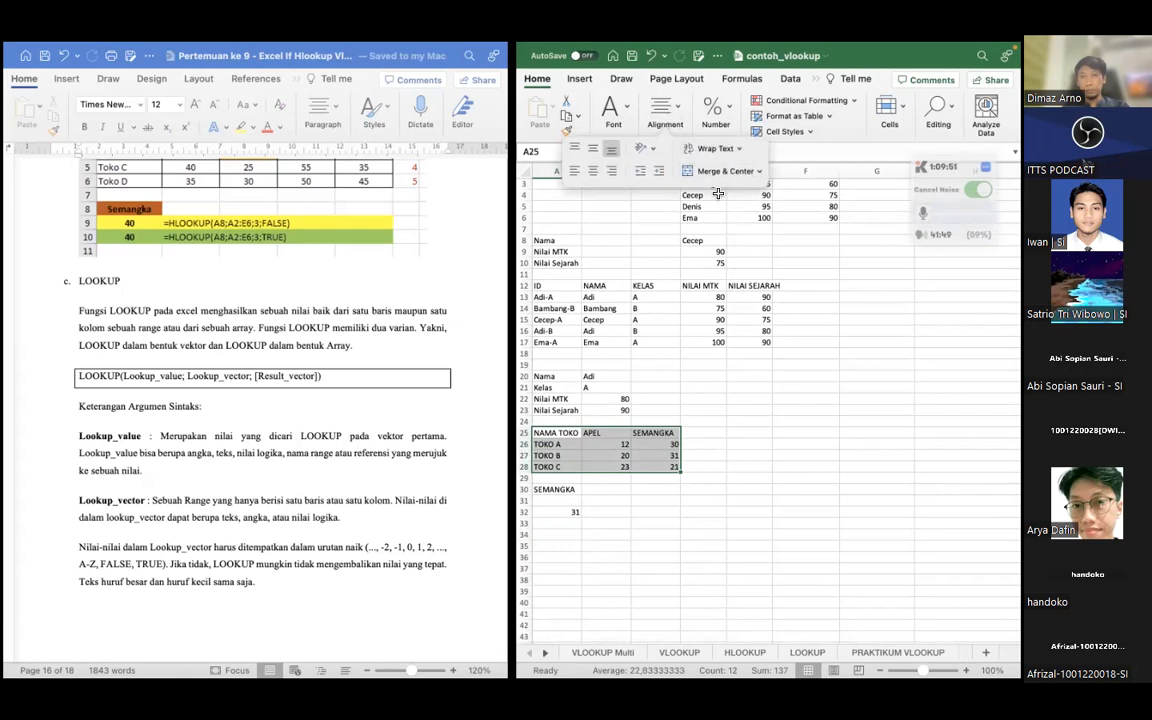
left_click(683, 532)
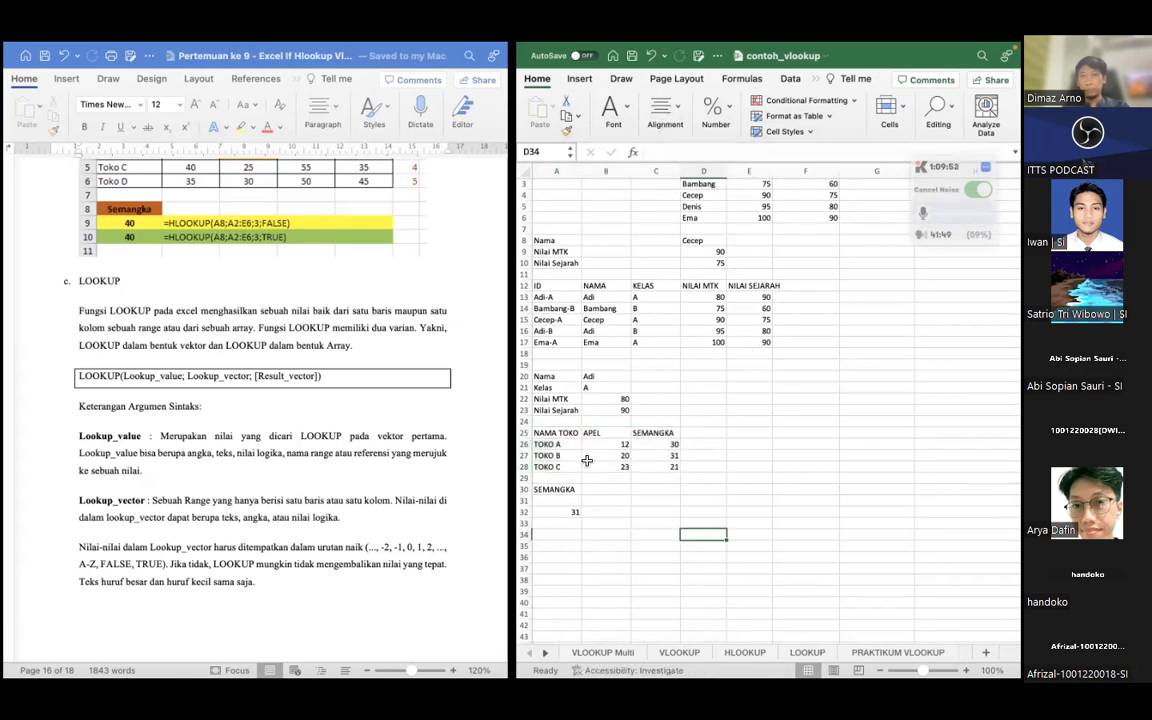
left_click_drag(555, 434, 646, 459)
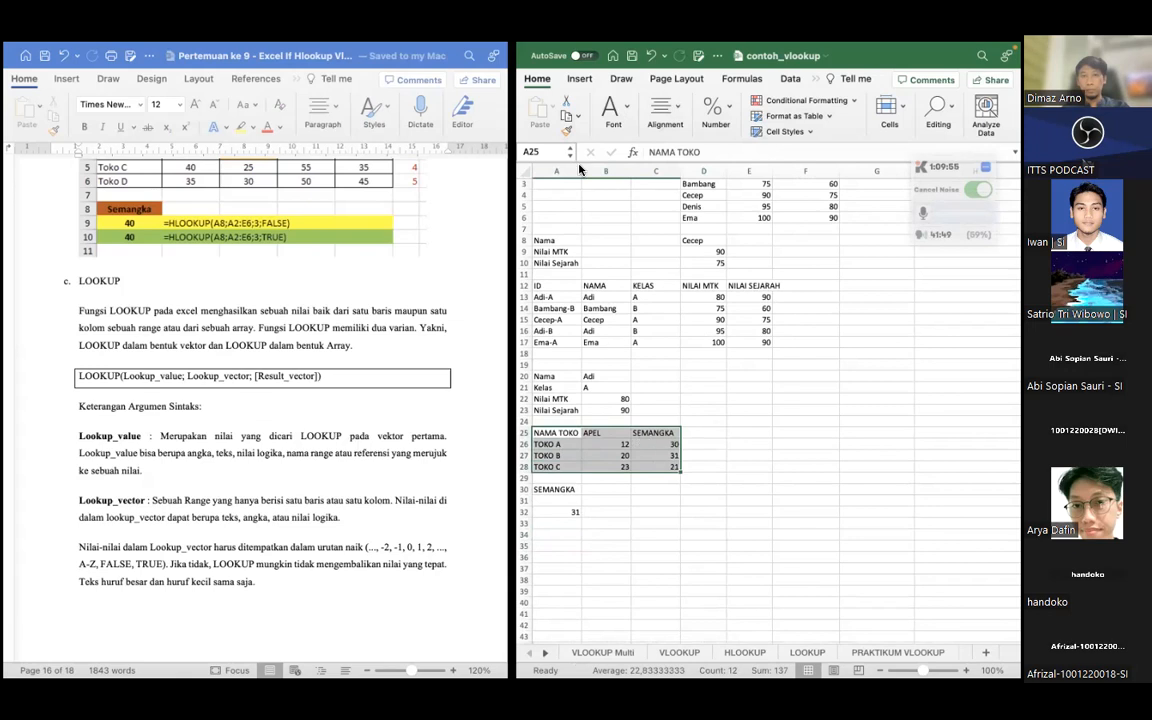
left_click(621, 112)
left_click(611, 171)
Enter the label LOOKUP in A34 below the HLOOKUP example
left_click(558, 535)
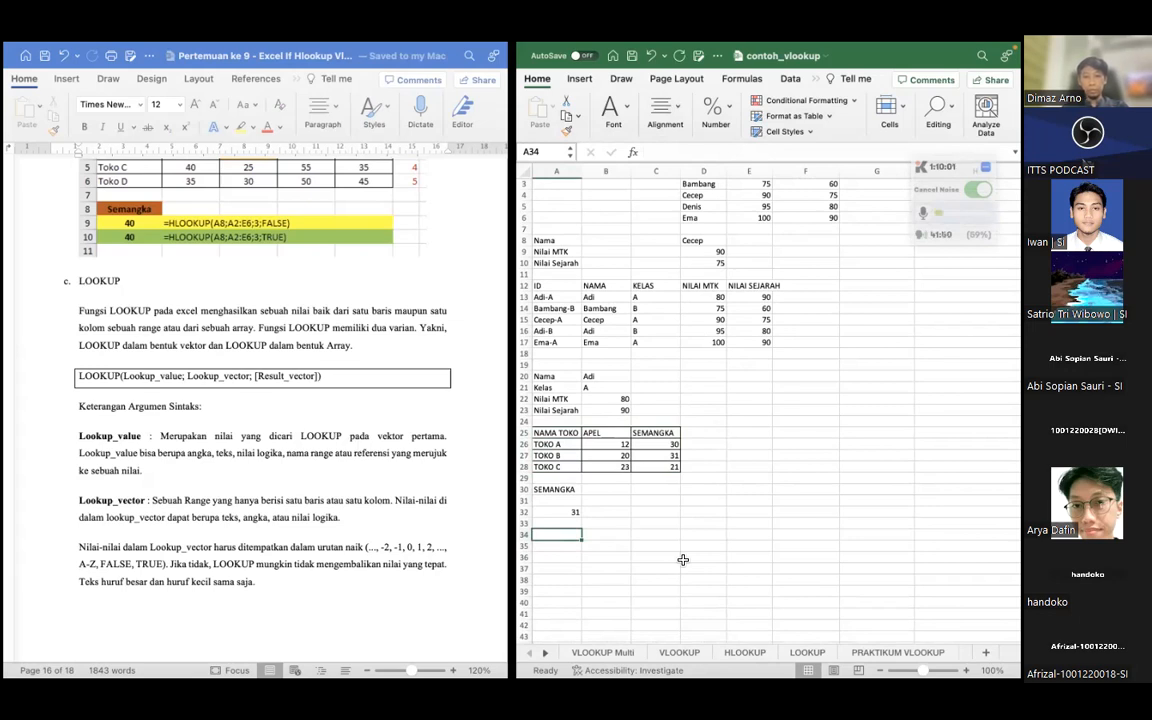
type("LOOK")
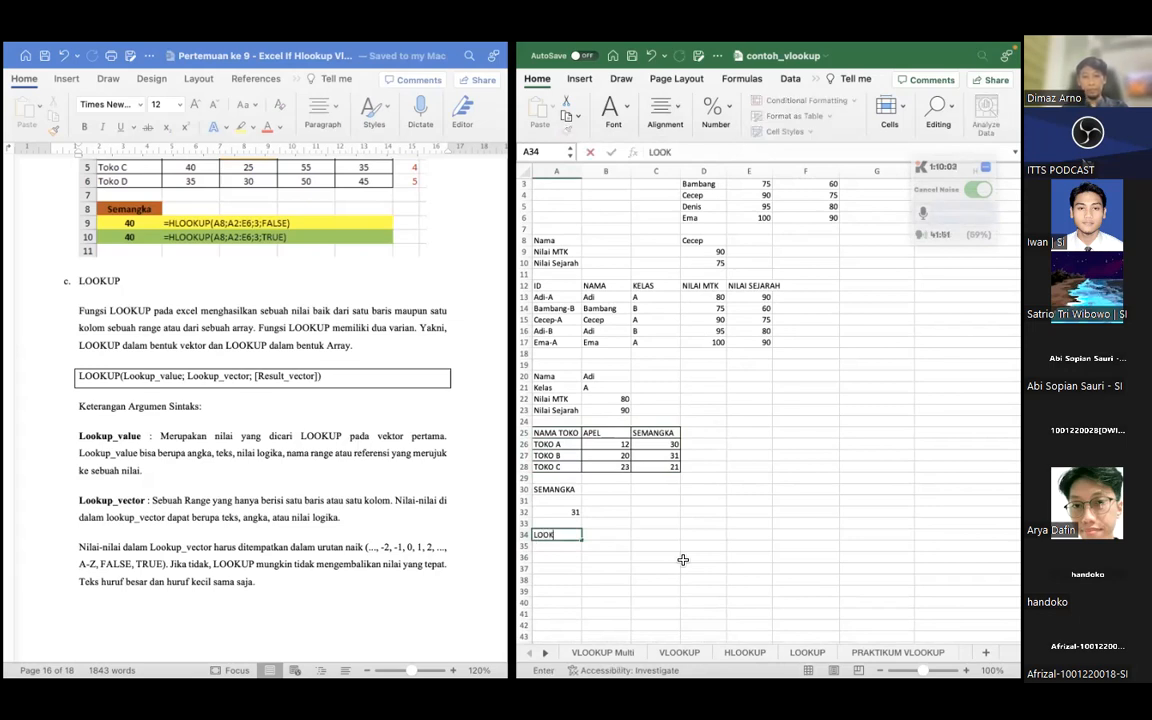
type("UP")
key("Return")
key("Return")
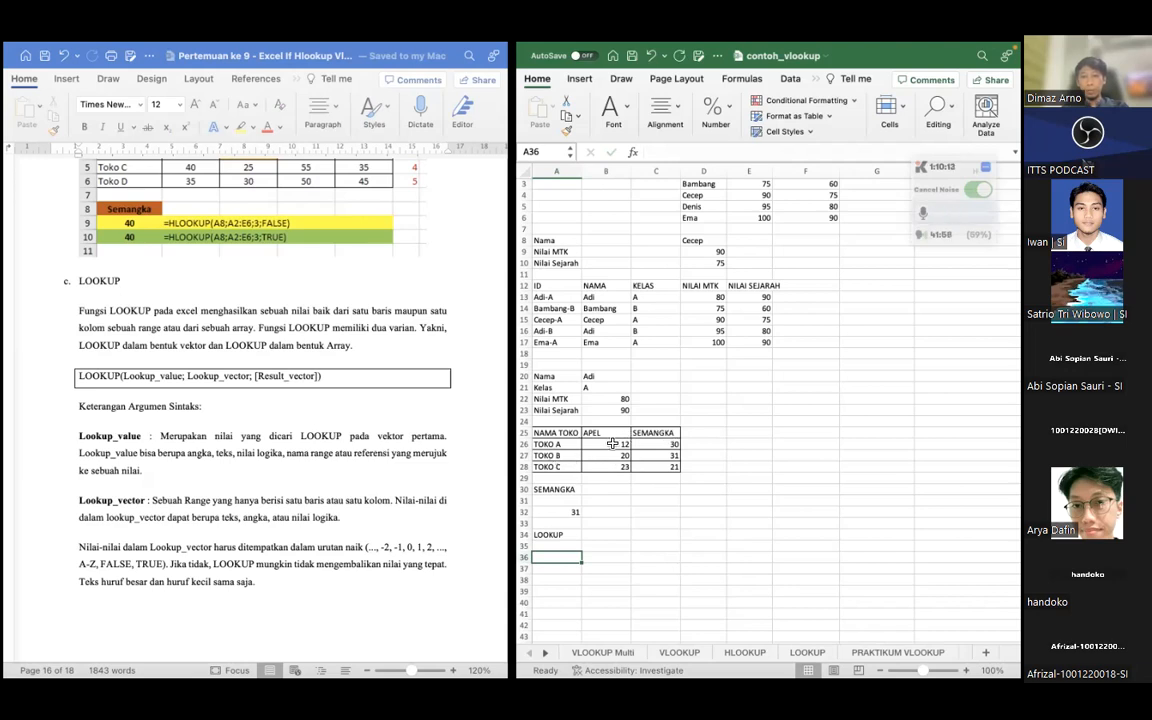
left_click(622, 446)
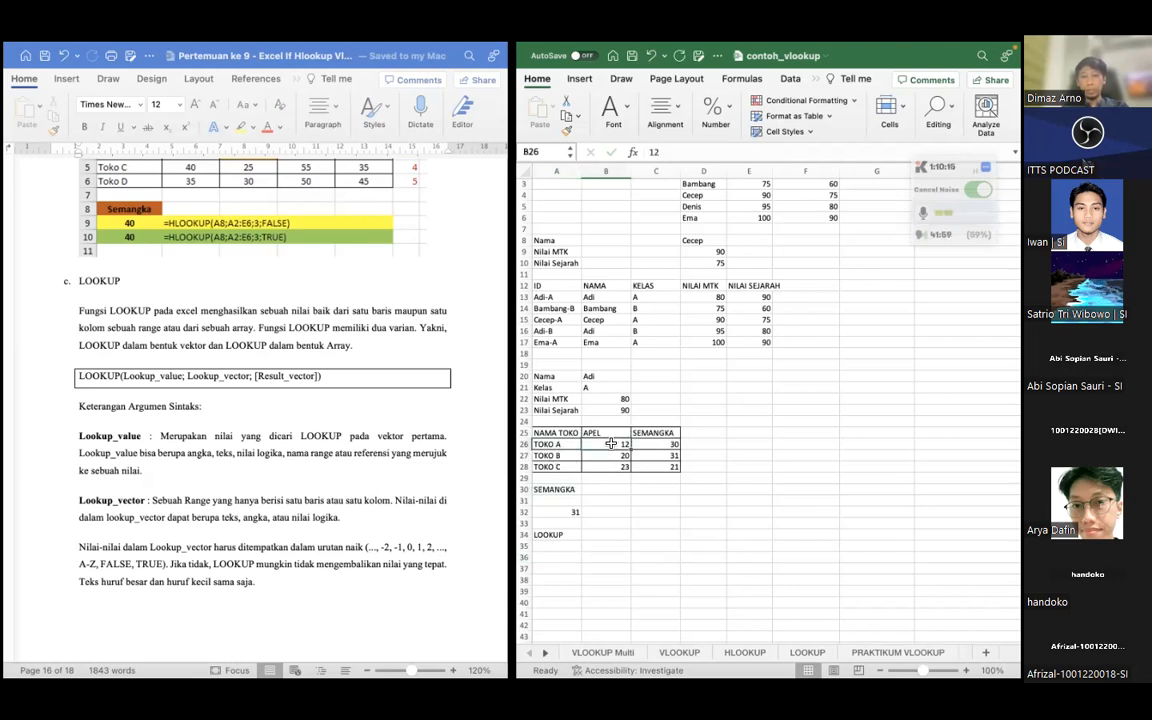
left_click(542, 444)
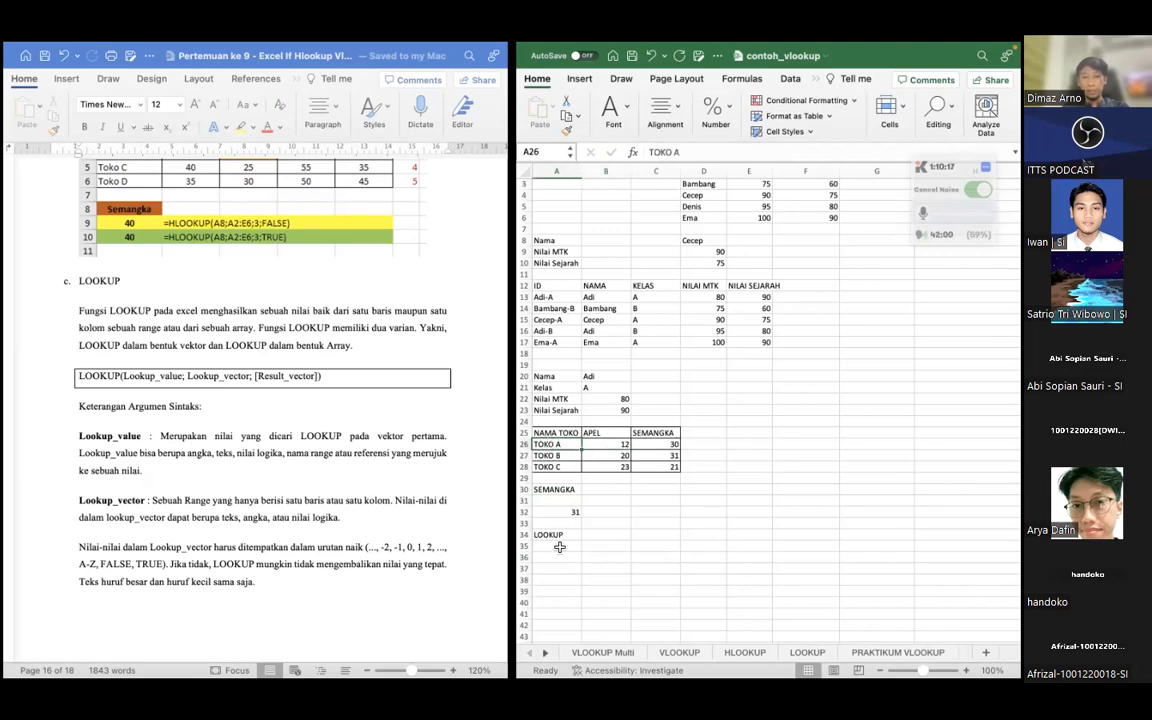
left_click(543, 561)
type("=L")
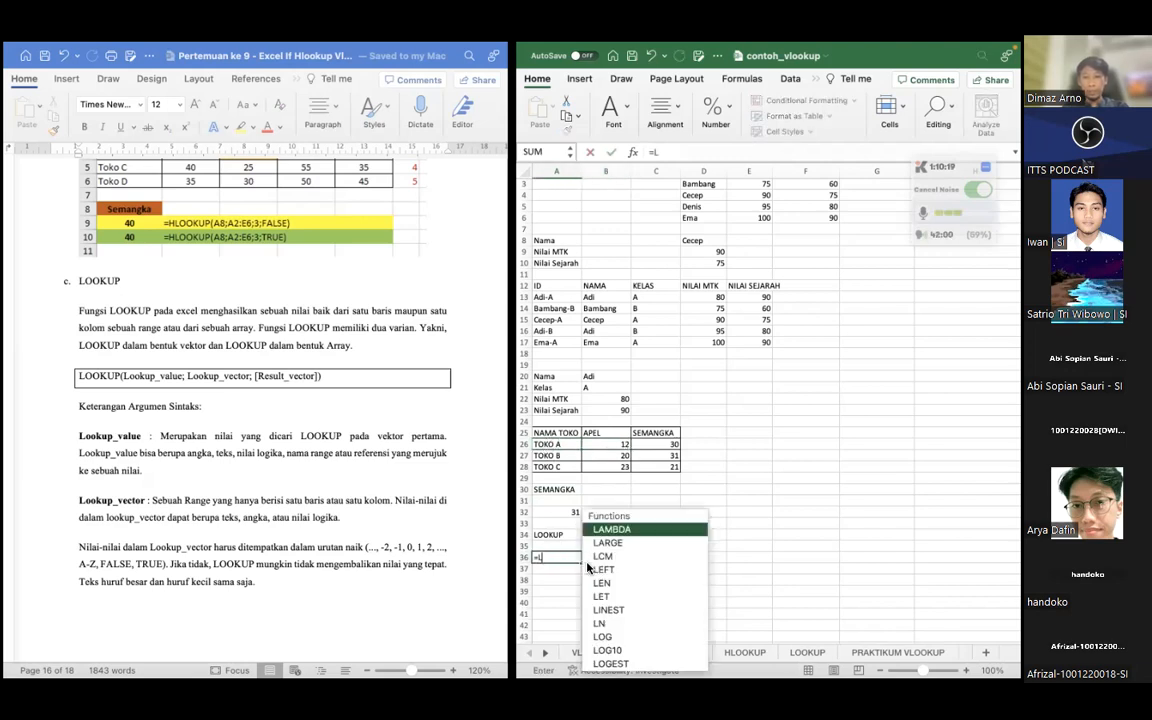
type("OOKUP(")
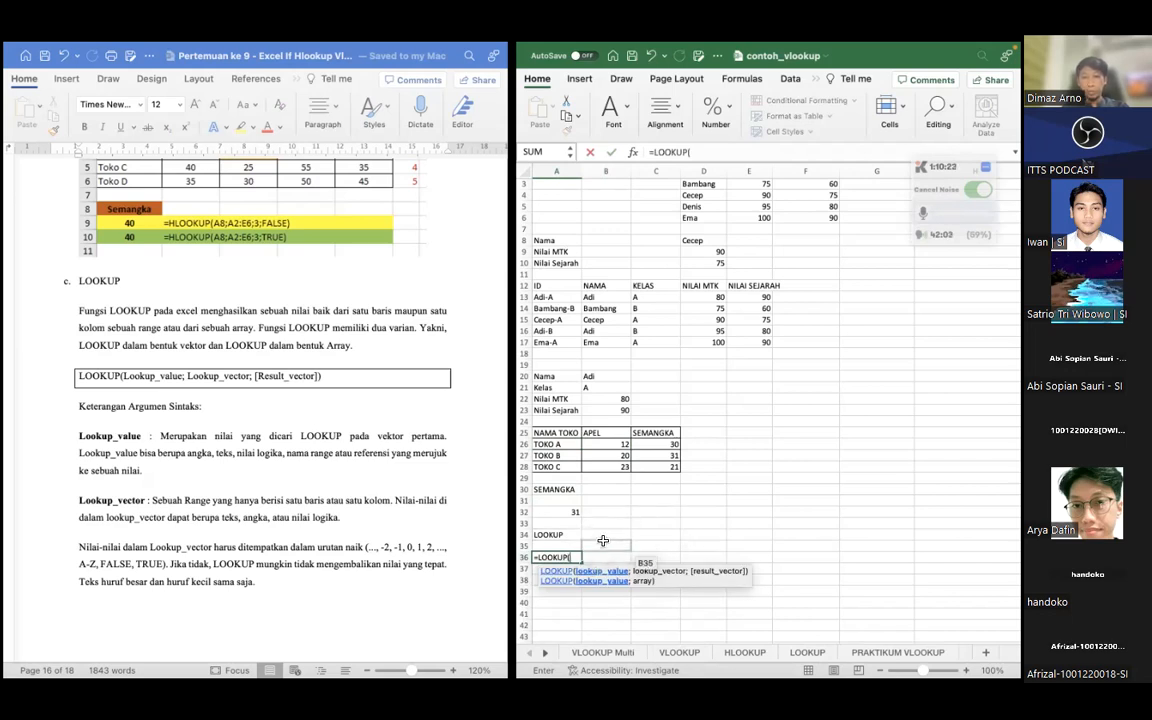
left_click(598, 535)
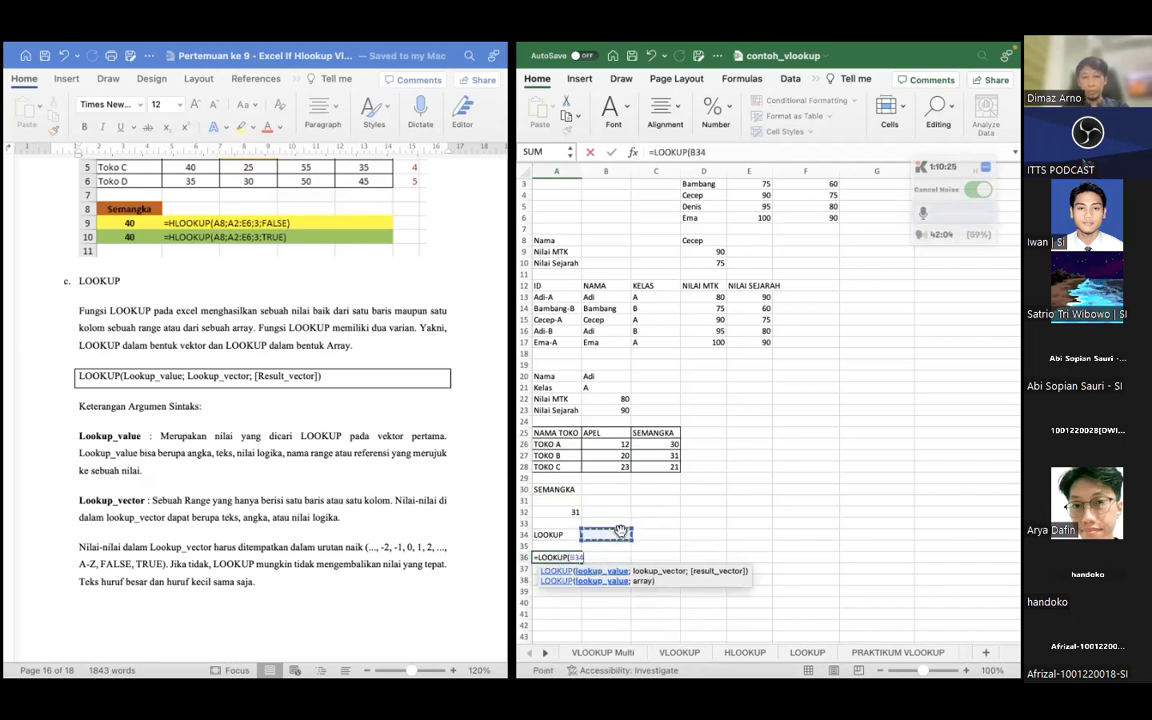
double_click(573, 558)
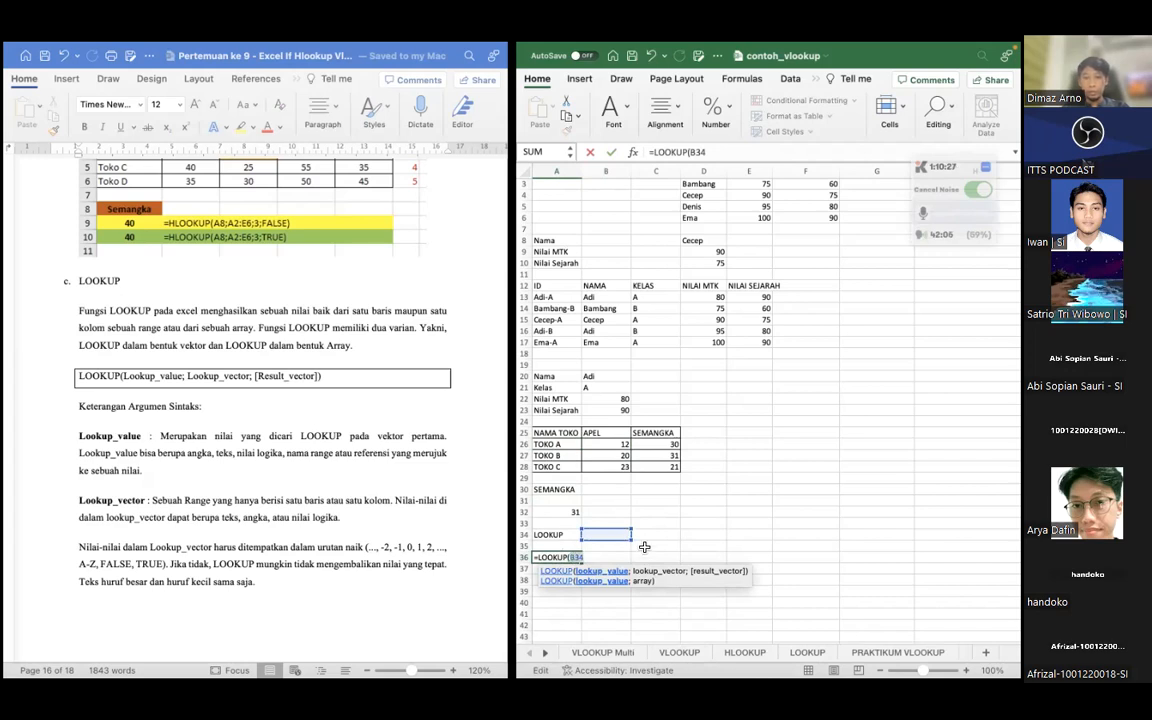
key("BackSpace")
key("BackSpace")
key("BackSpace")
key("BackSpace")
key("BackSpace")
key("BackSpace")
key("BackSpace")
key("BackSpace")
key("BackSpace")
left_click(614, 572)
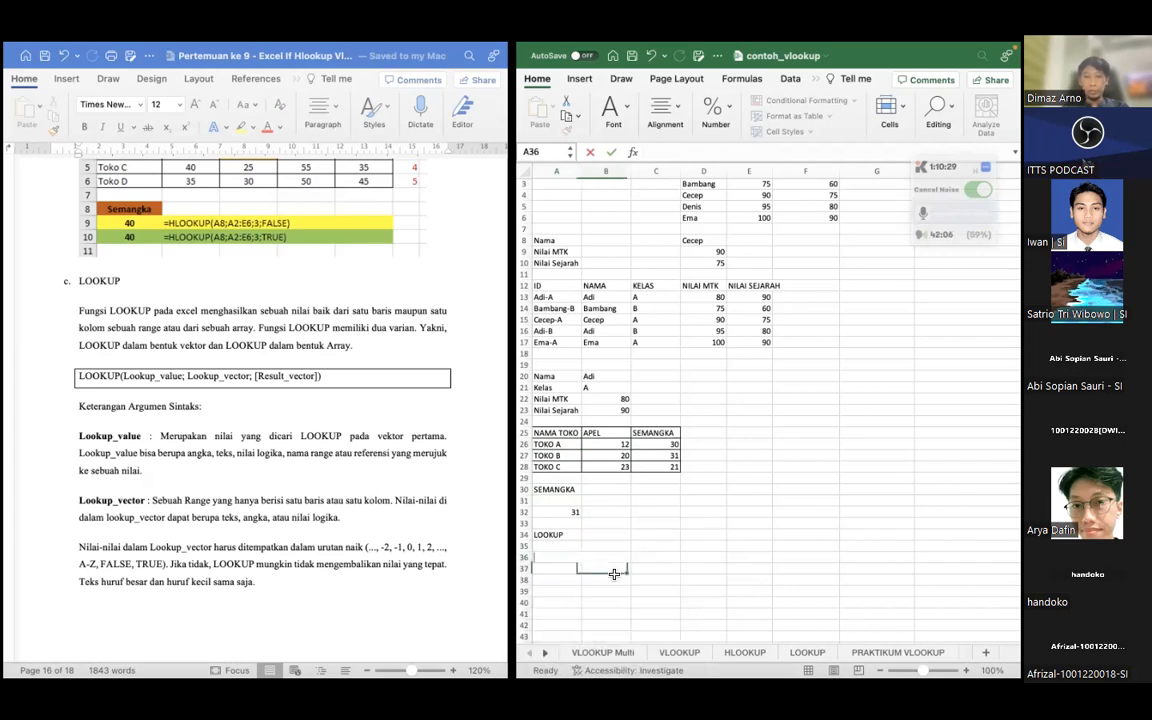
Enter TOKO A in A36 as the lookup value for the LOOKUP example
left_click(548, 558)
type("APE")
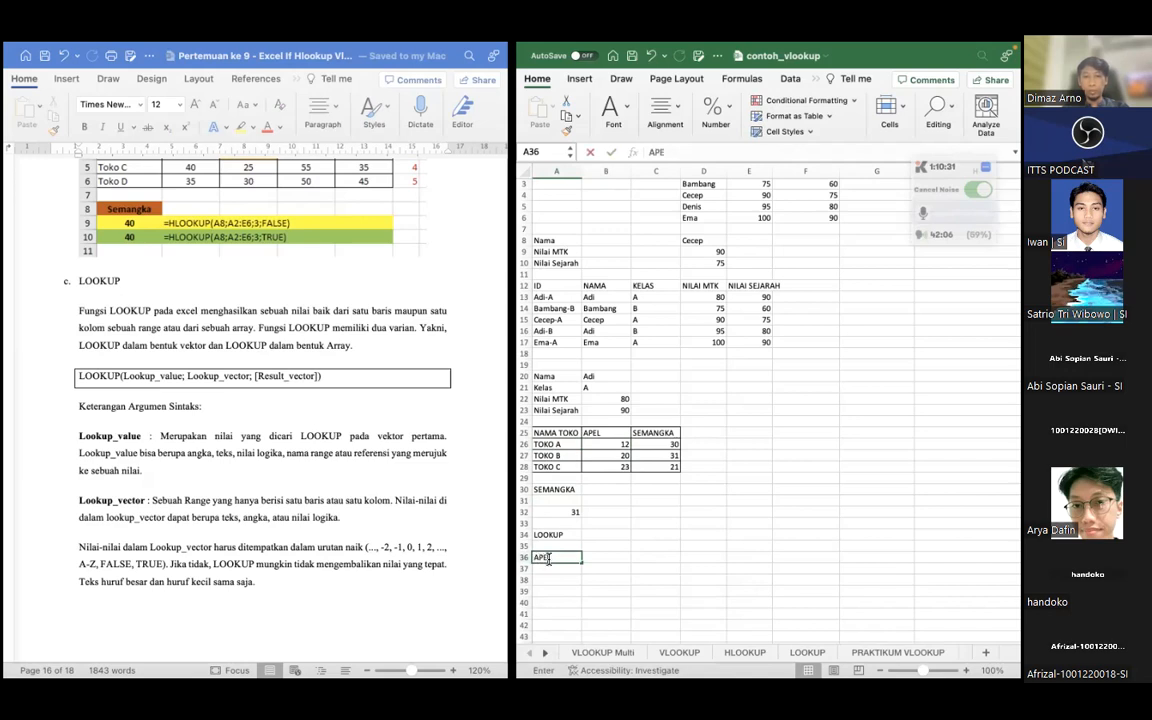
type("L")
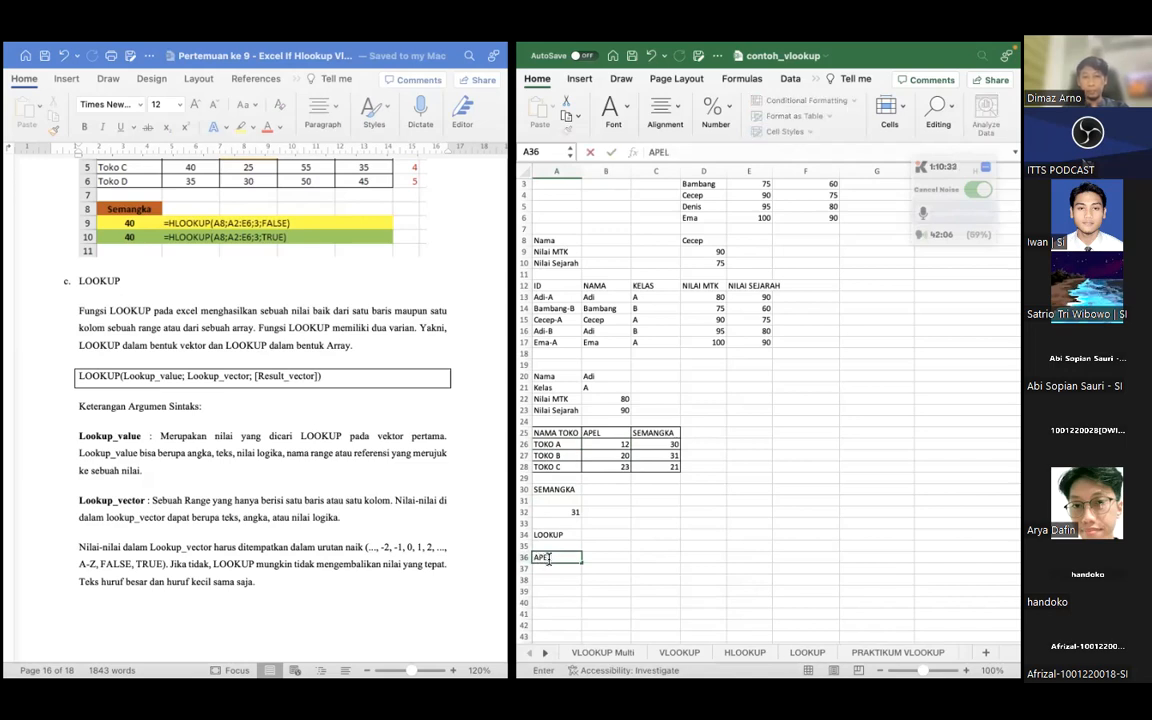
type("TOKO A")
Enter =LOOKUP(A36;A25:C28;B25:B28) in A38 to look up the APEL stock for TOKO A
left_click(555, 581)
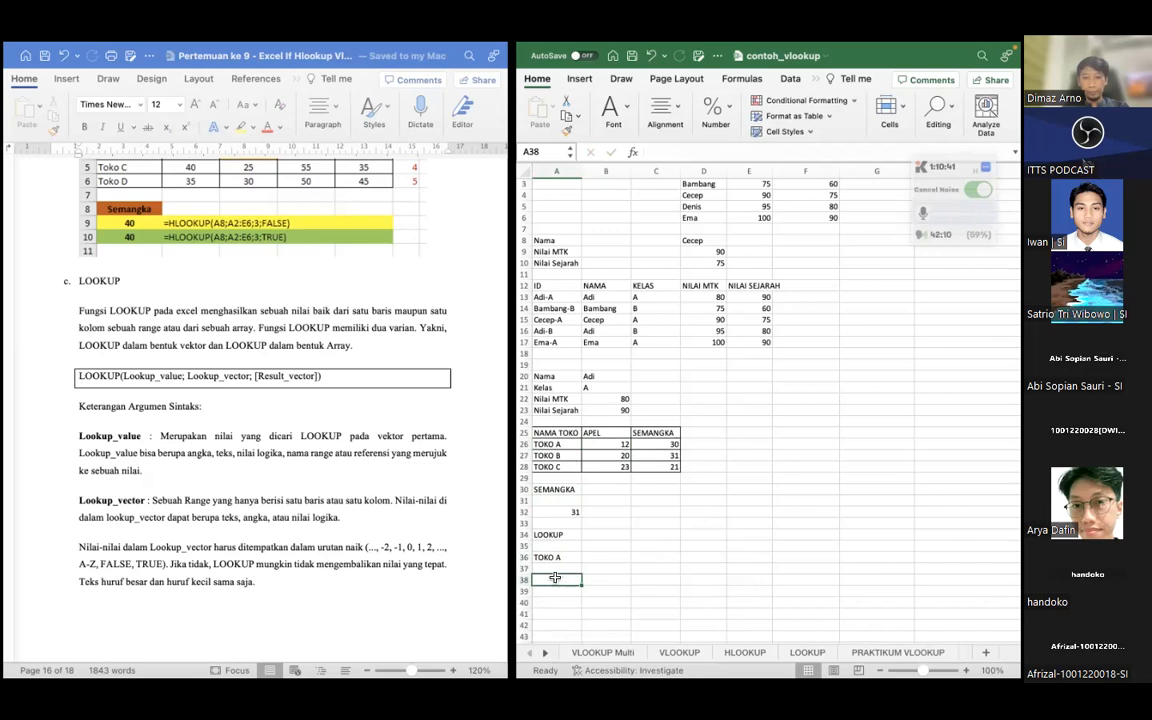
type("=LOO")
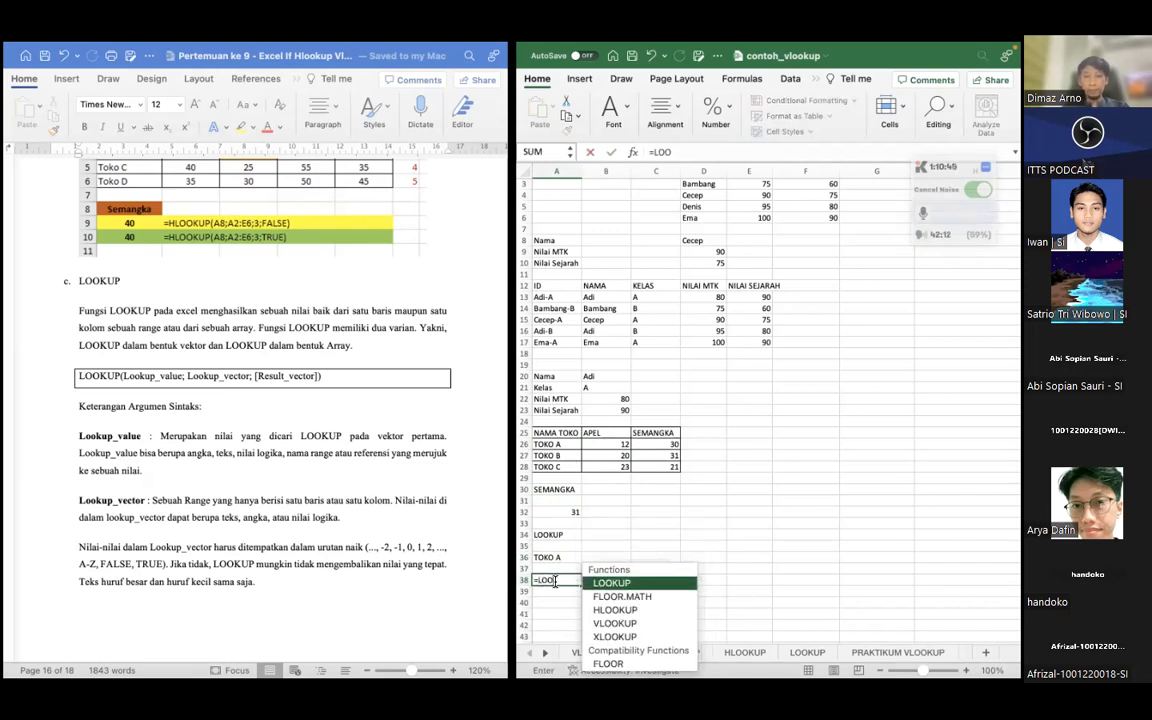
key("Tab")
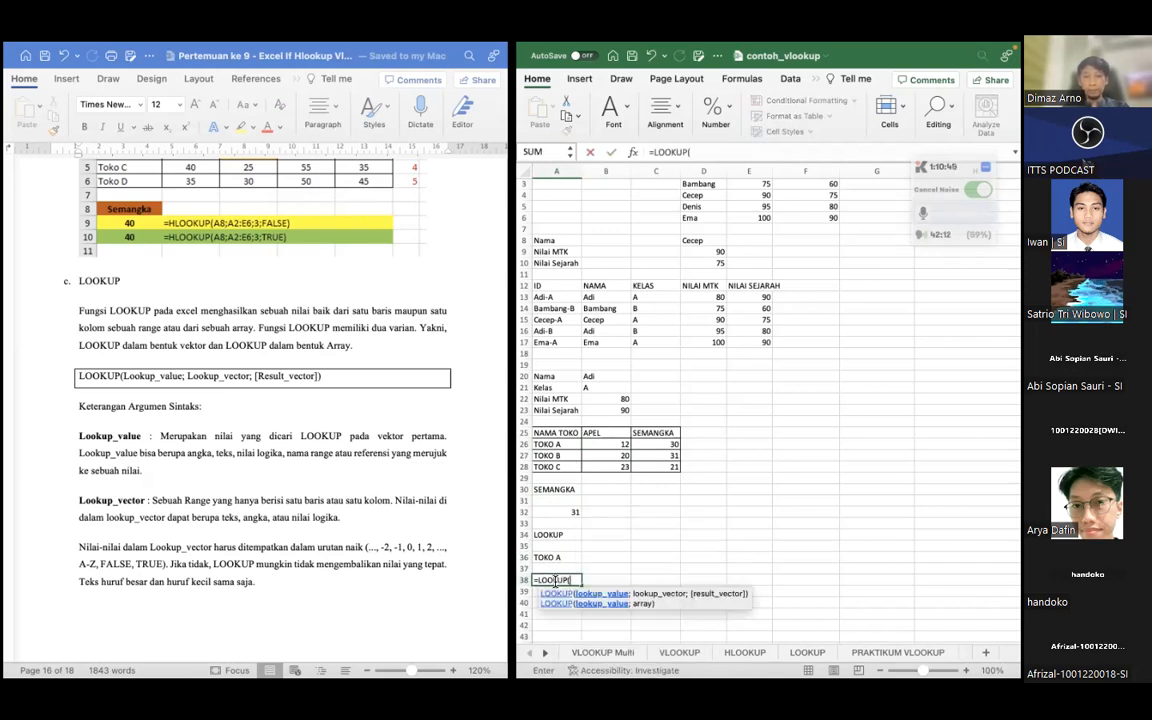
left_click(556, 557)
type(";")
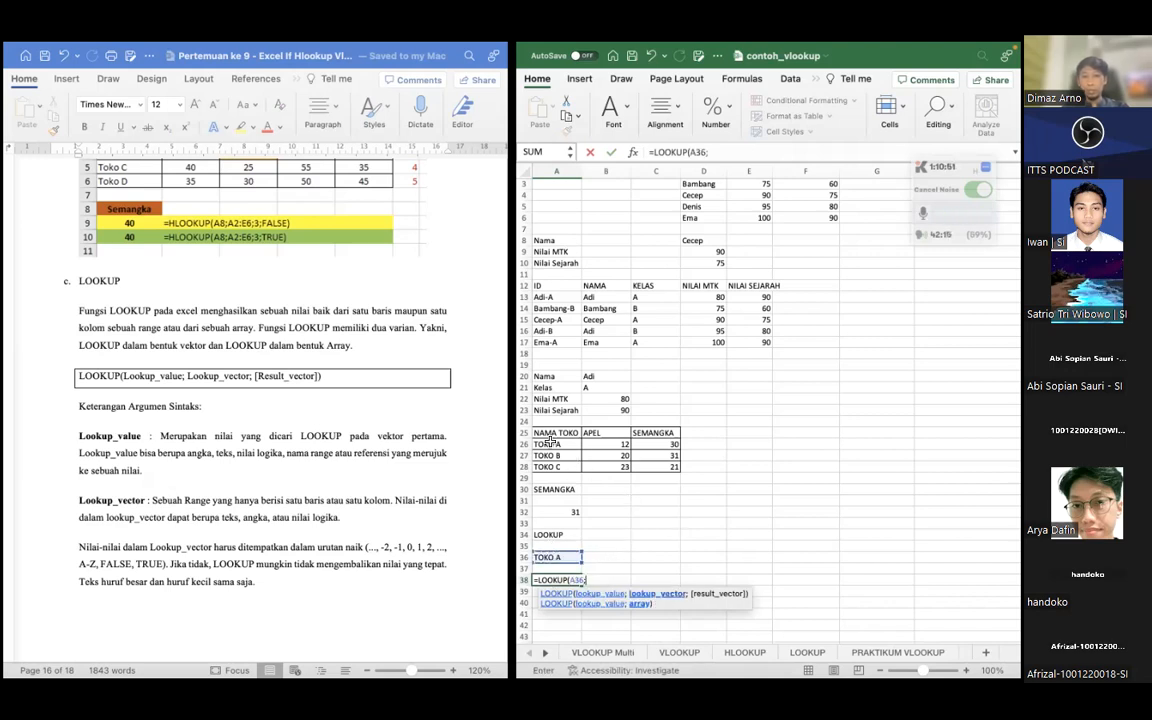
left_click_drag(549, 432, 657, 470)
type(";")
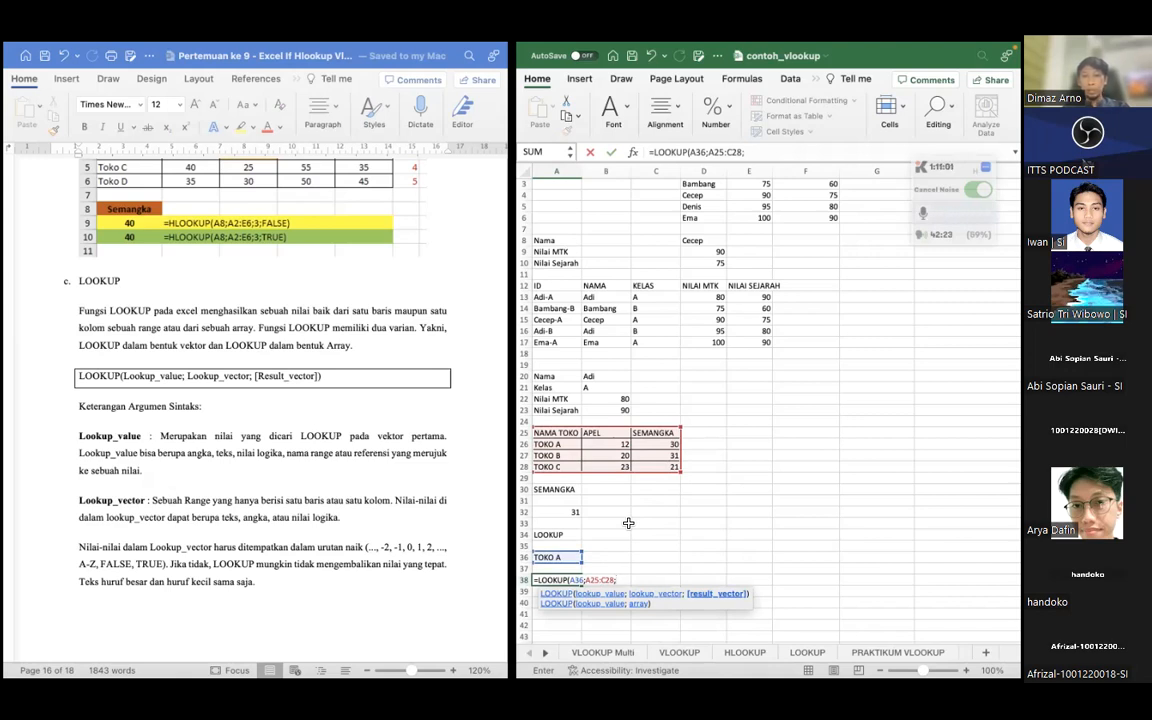
left_click(614, 432)
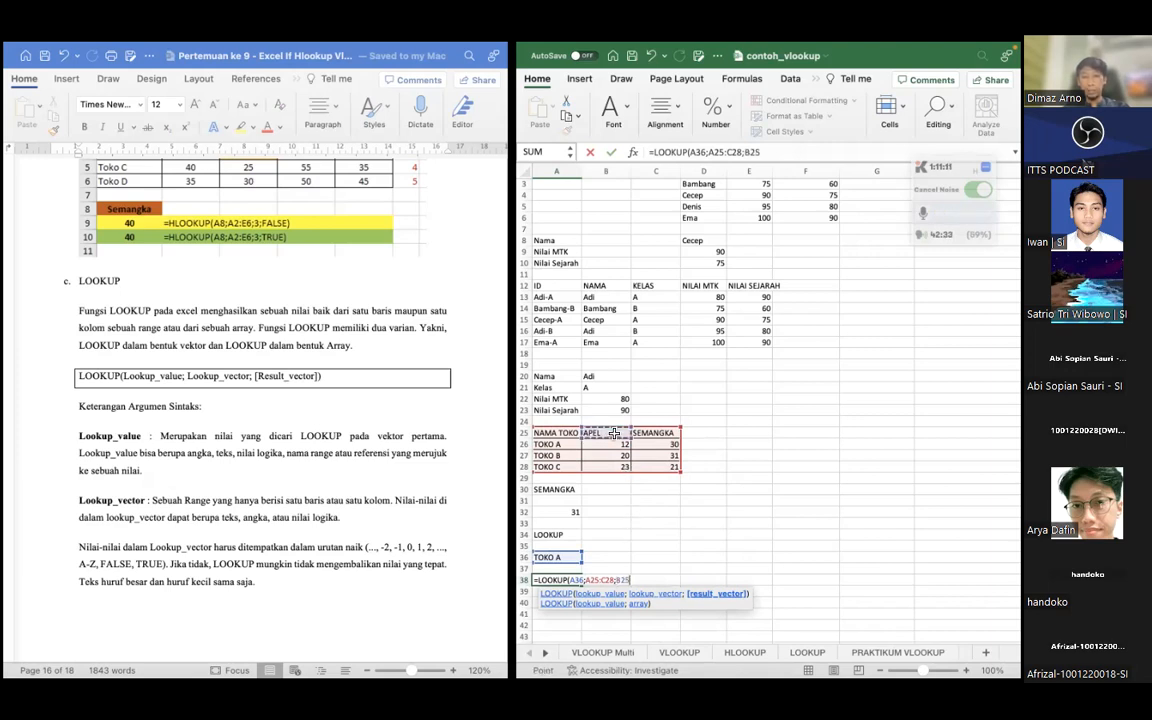
left_click_drag(614, 432, 606, 466)
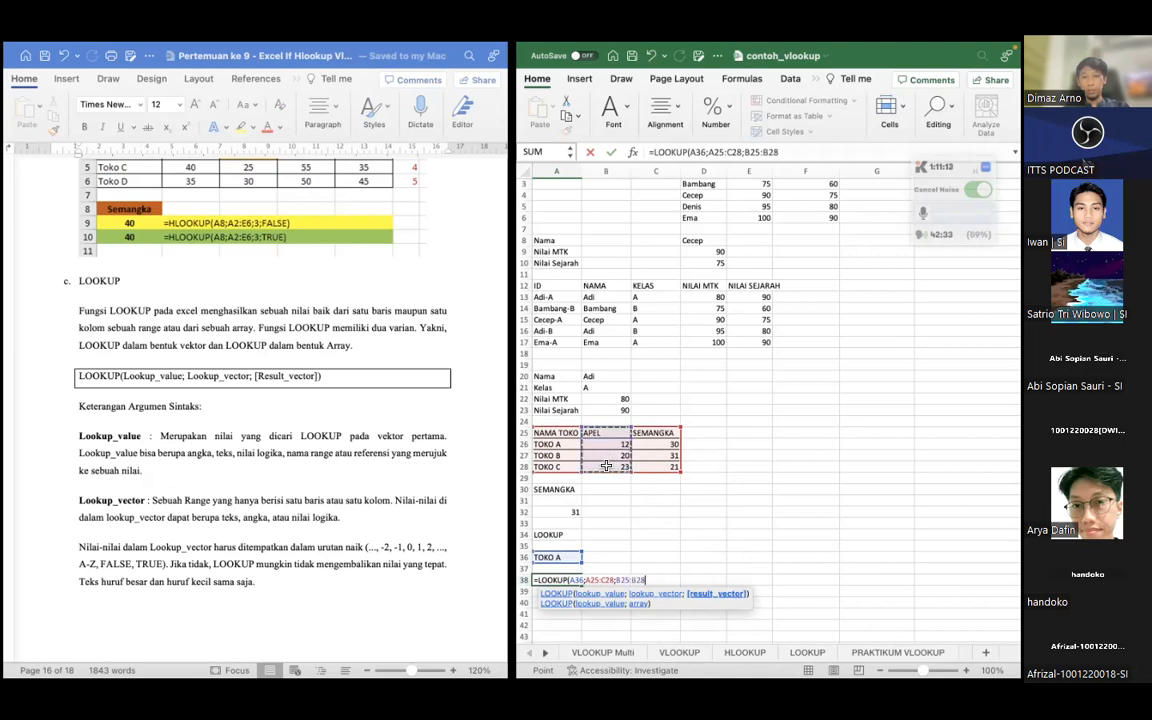
type(")")
key("Return")
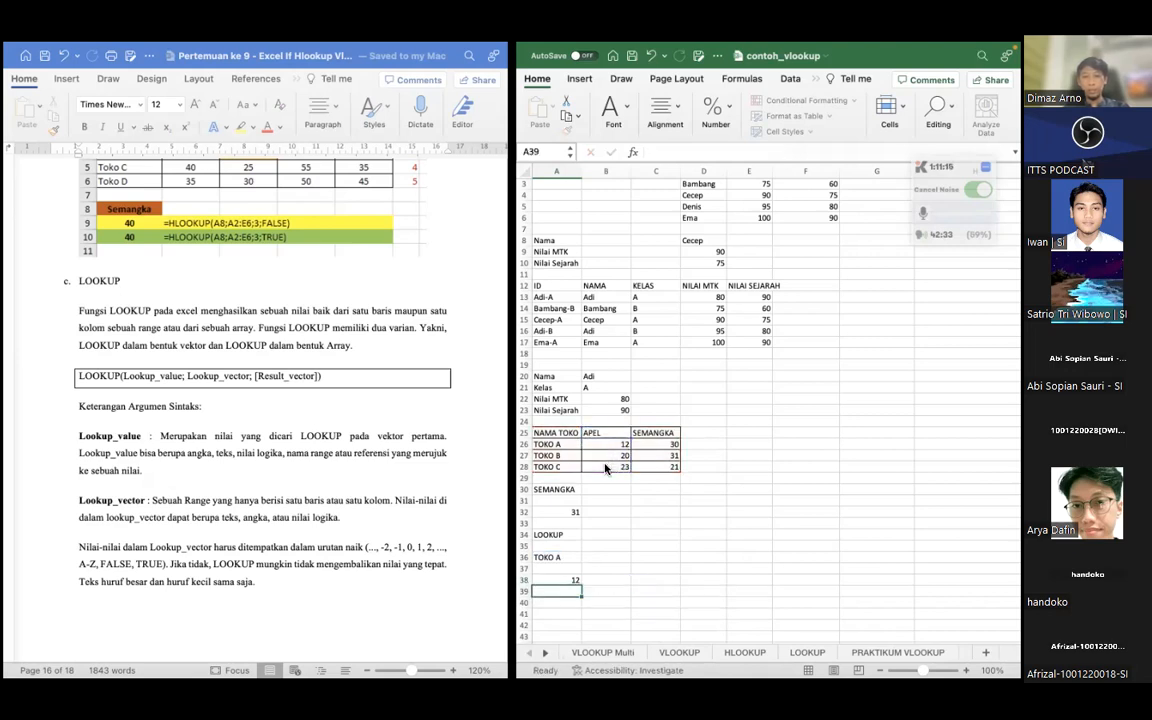
Compare the LOOKUP formula in A38 with the column index of the VLOOKUP in B23, and review the SEMANGKA values in C26:C28
left_click(566, 580)
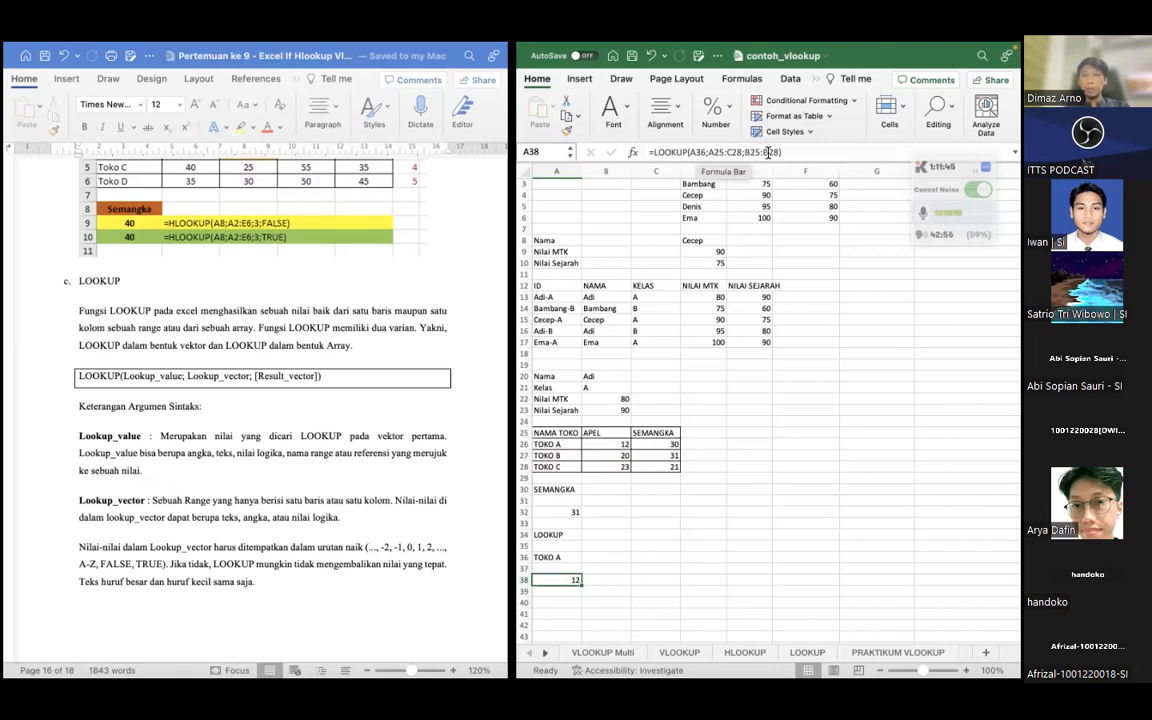
scroll(555, 330, "up", 2)
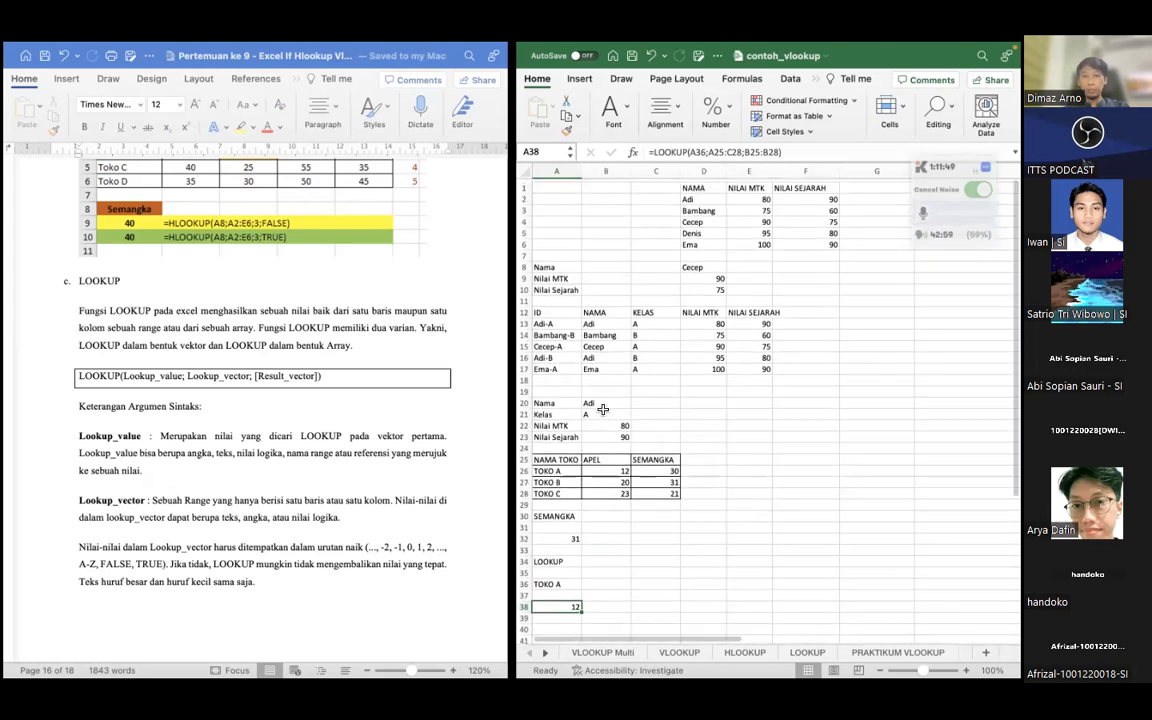
left_click(609, 413)
left_click(615, 432)
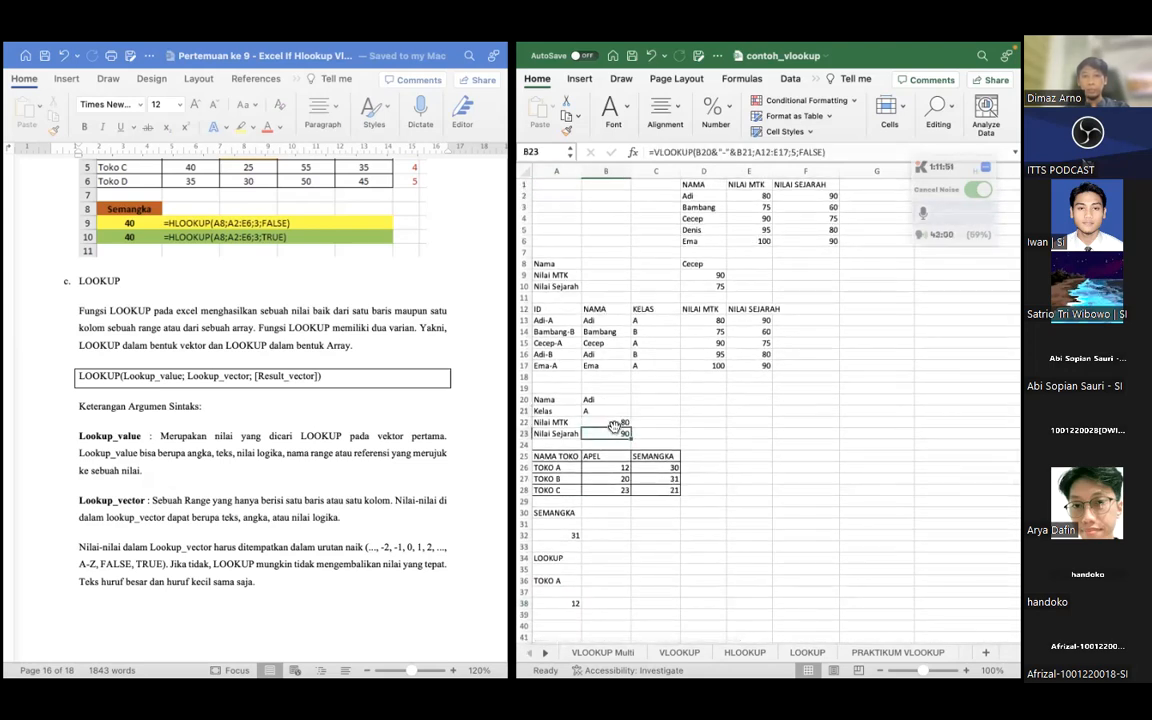
left_click(793, 151)
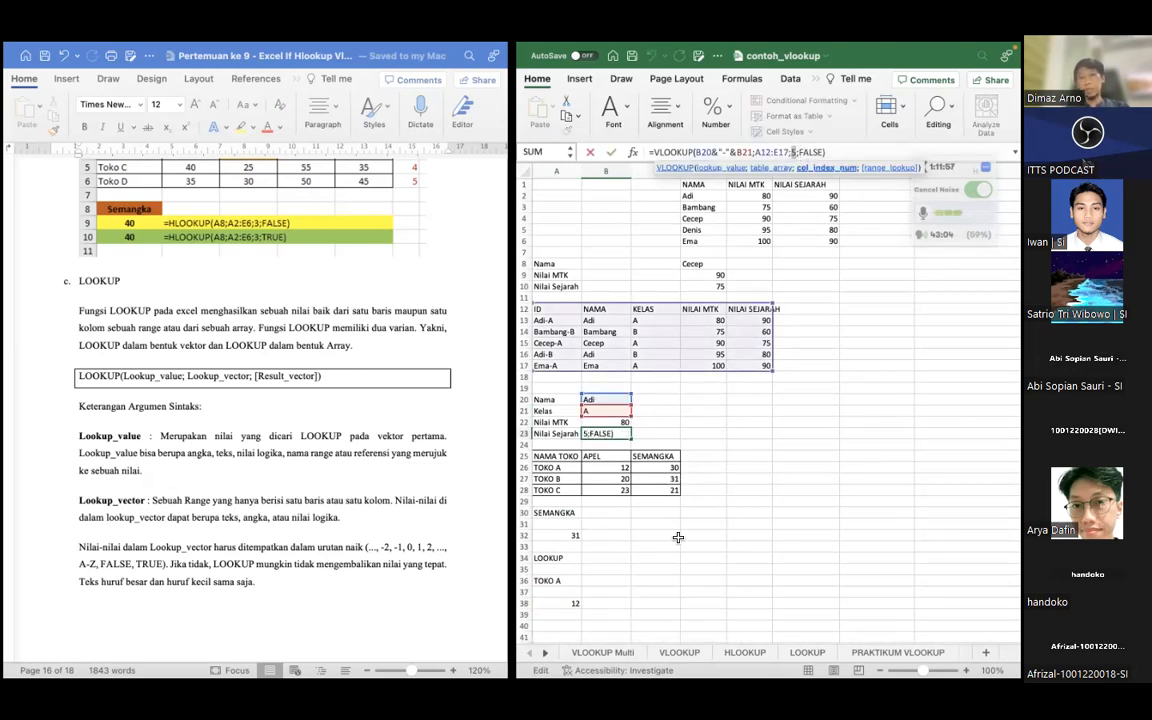
left_click(612, 568)
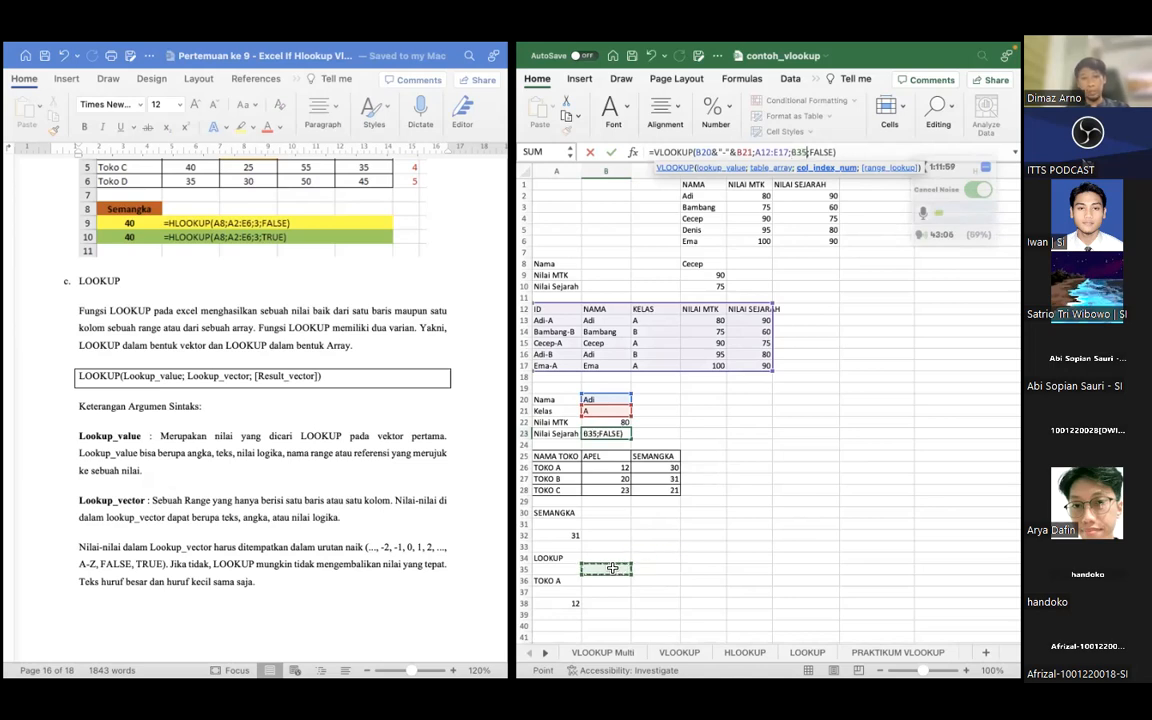
key("Return")
left_click(565, 580)
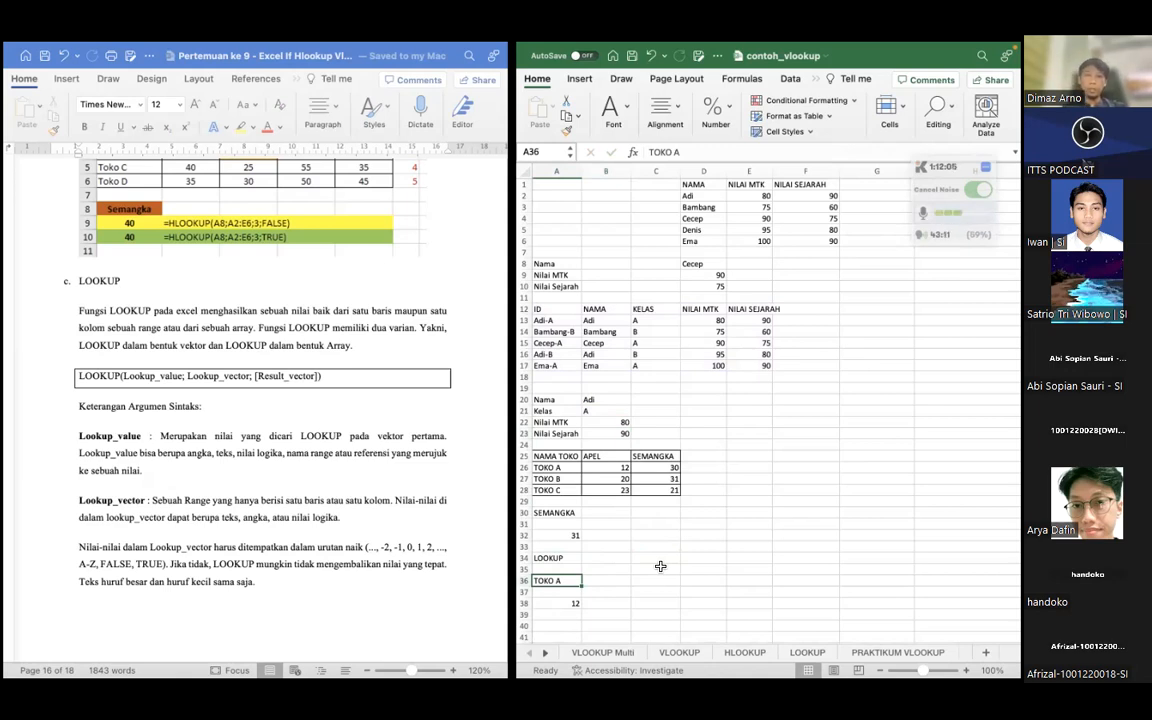
left_click(652, 467)
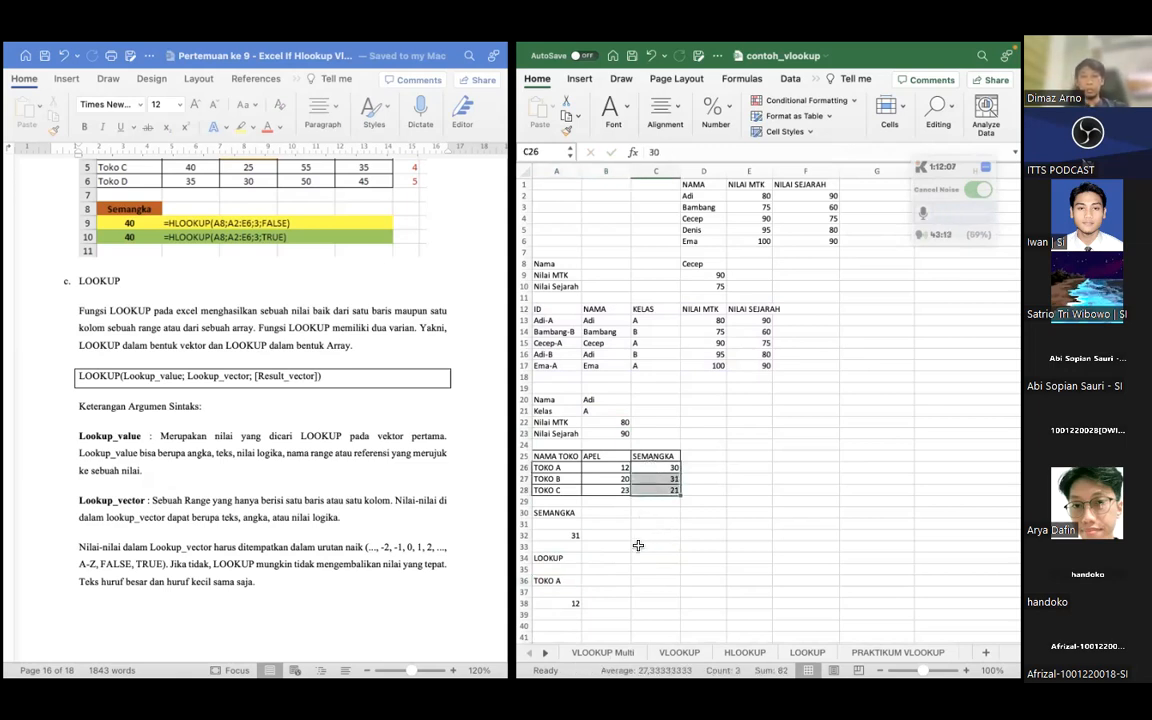
left_click(605, 545)
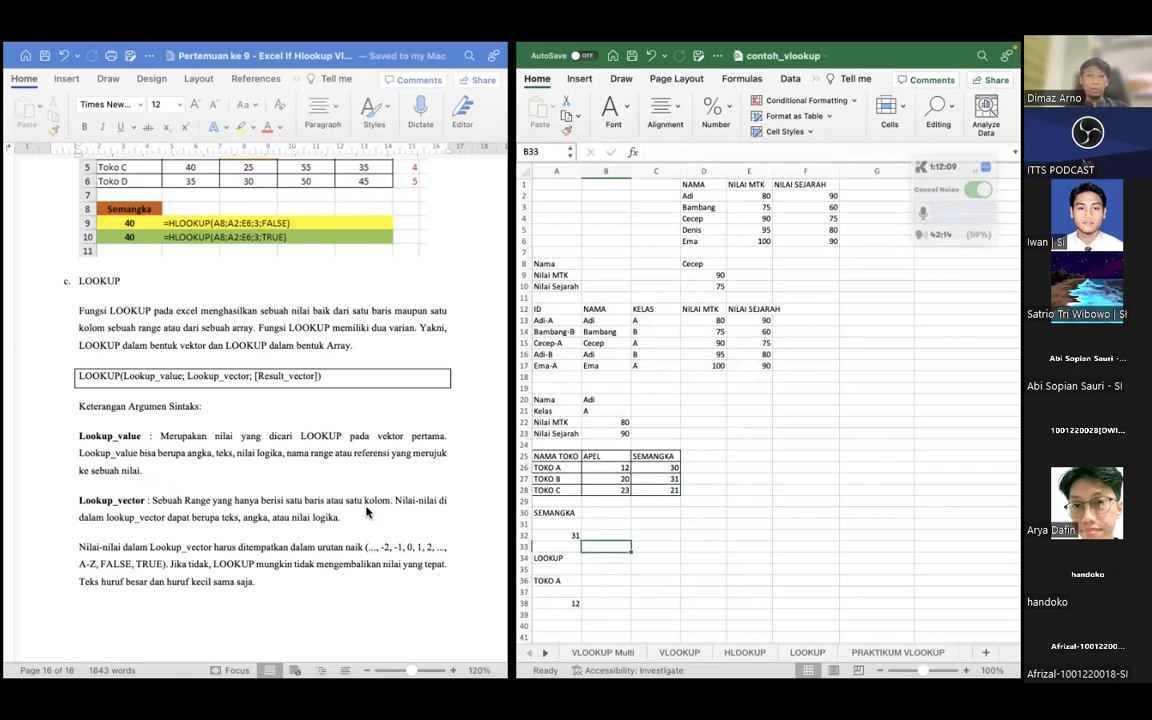
Read the Result_vector explanation and the three LOOKUP examples on the order table in the lesson document
scroll(367, 510, "down", 5)
scroll(367, 510, "down", 6)
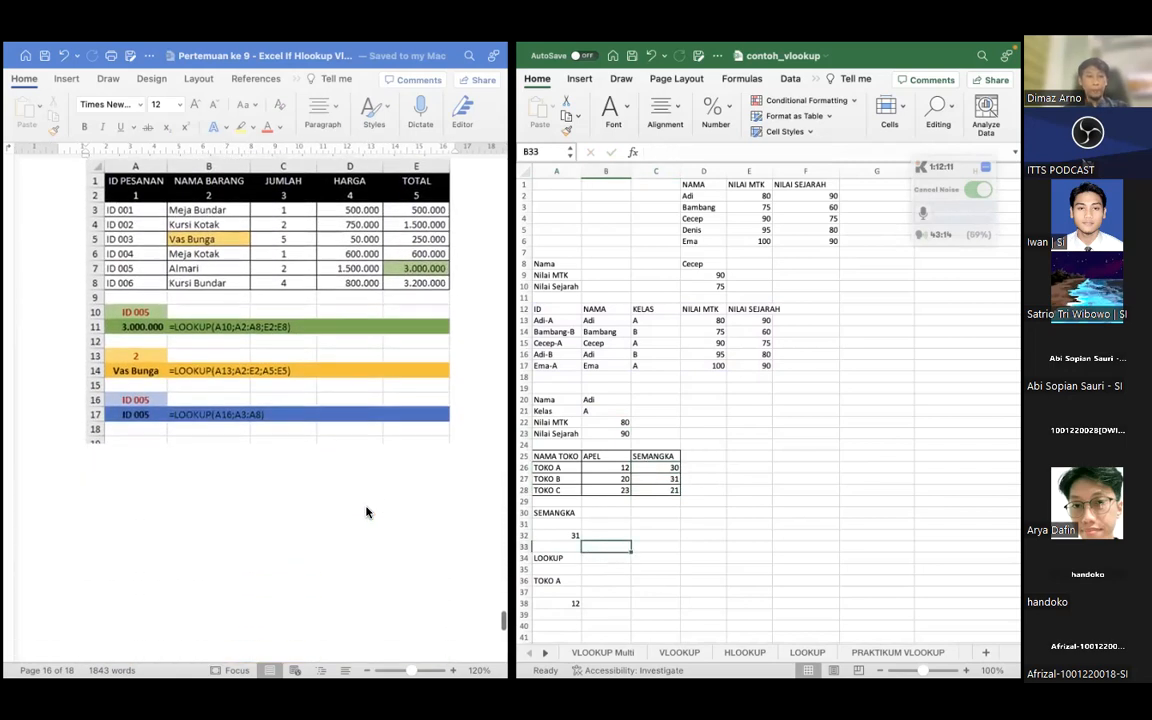
scroll(321, 477, "up", 2)
scroll(321, 477, "up", 2)
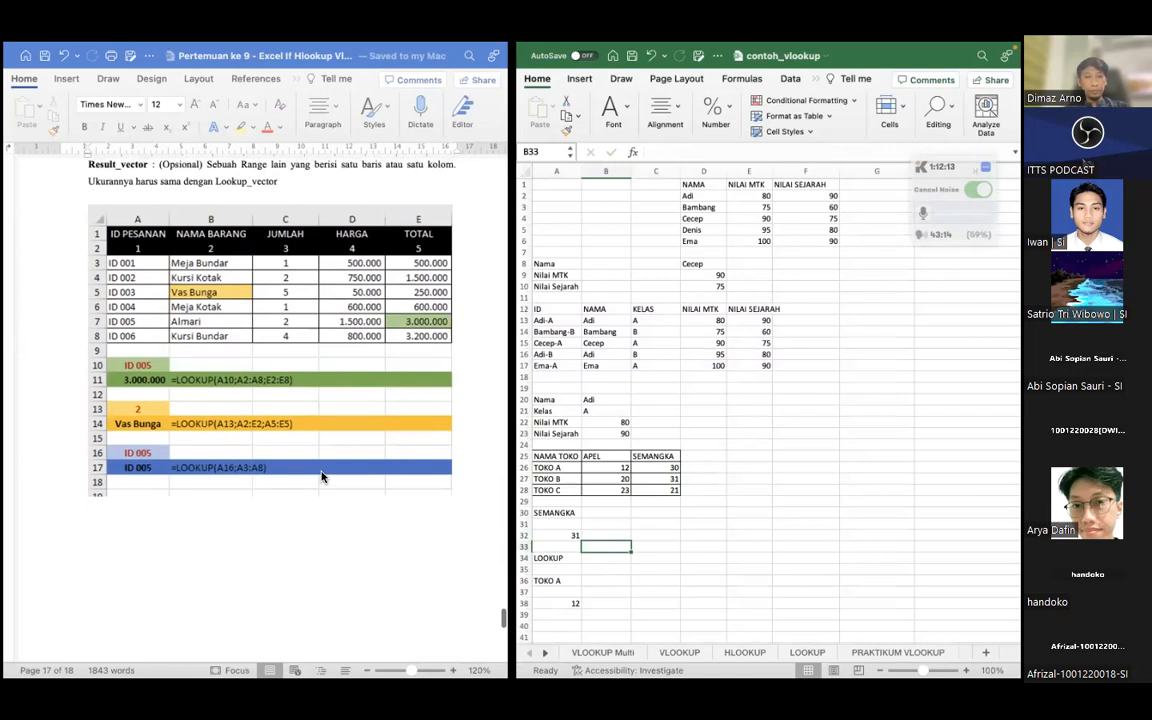
scroll(266, 381, "up", 2)
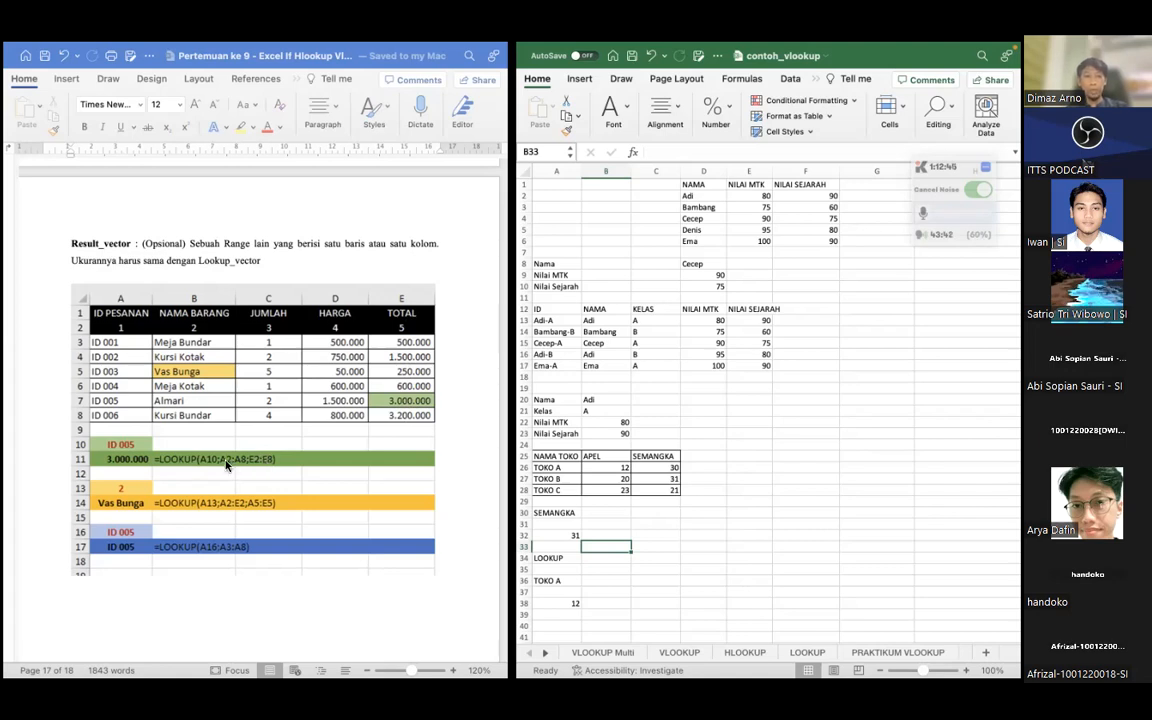
scroll(300, 473, "down", 5)
scroll(300, 475, "up", 5)
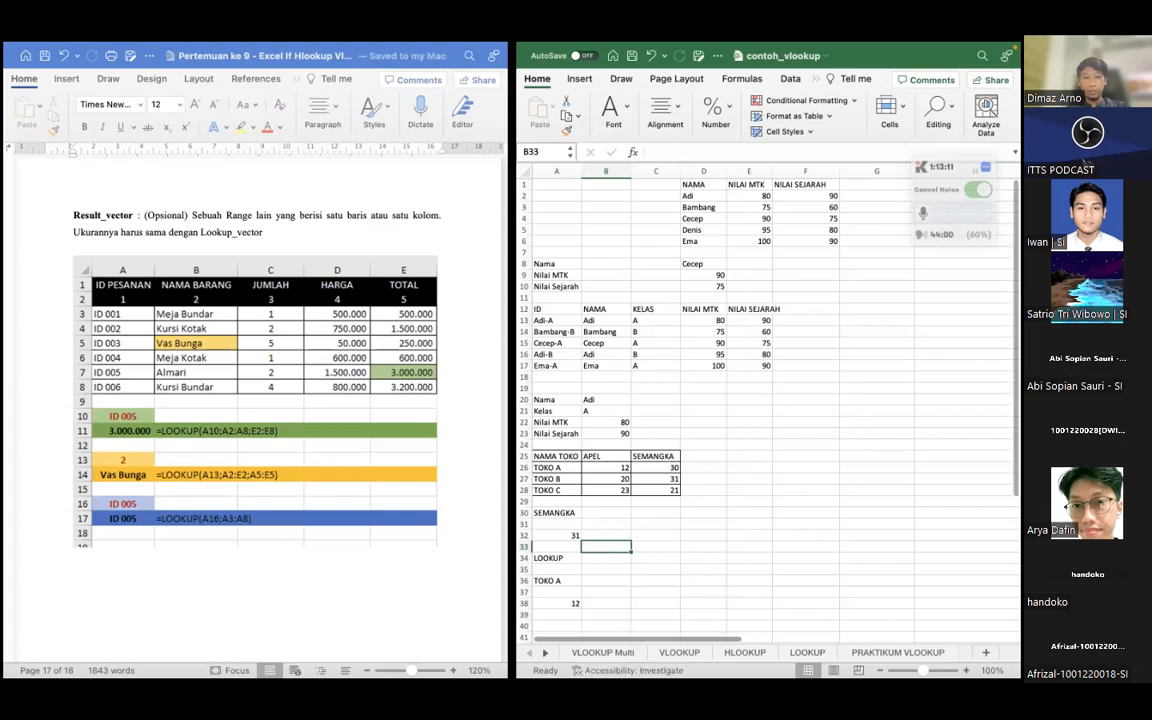
Switch to Finder, enlarge the Aplikasi Komputer window, and open the Praktikum 9 folder inside Praktikum
mouse_move(187, 660)
left_click(116, 655)
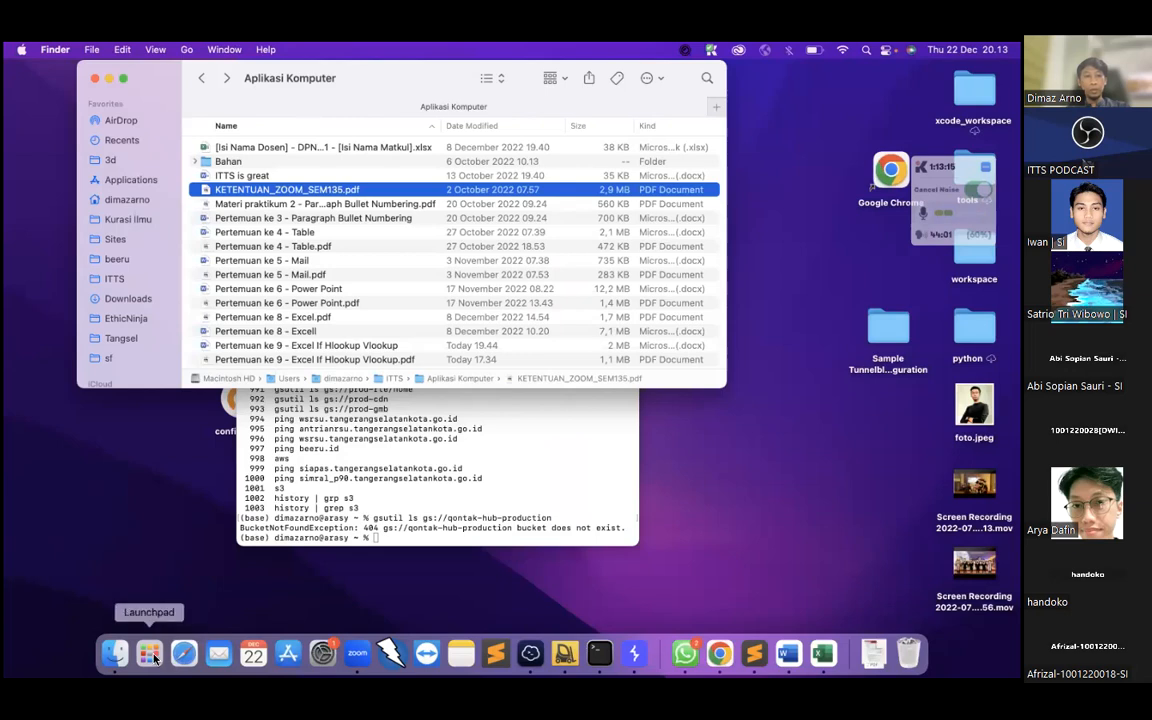
left_click(150, 655)
left_click(150, 655)
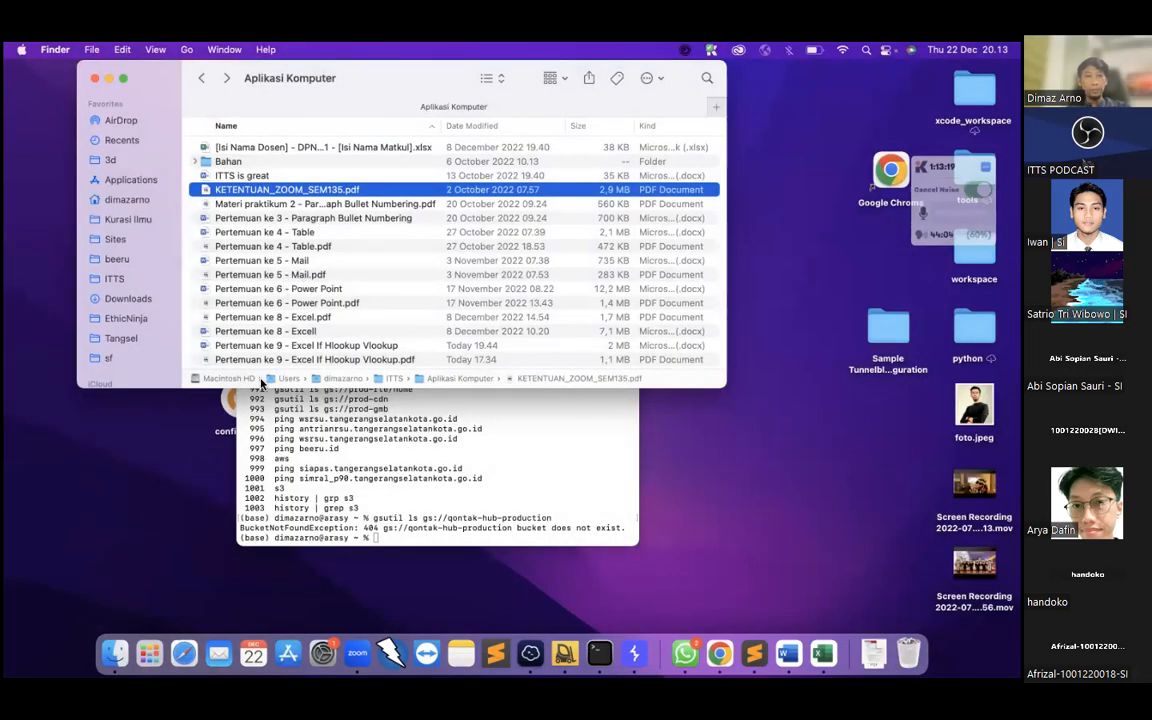
left_click_drag(228, 386, 205, 500)
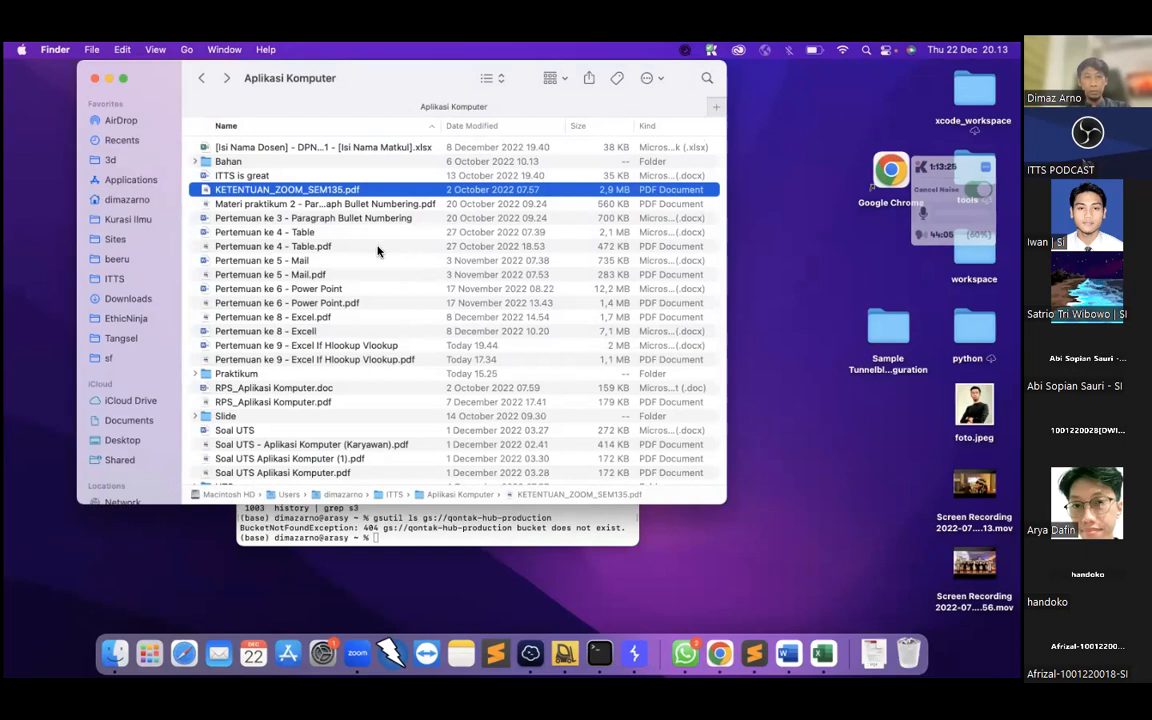
double_click(230, 373)
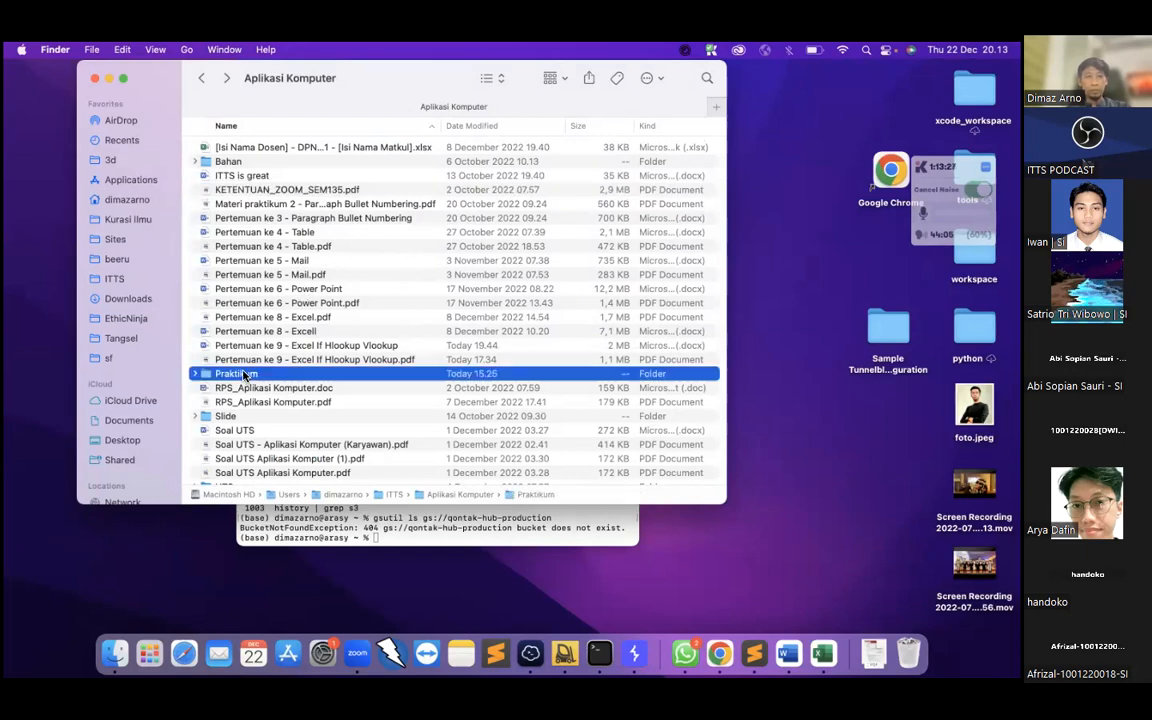
double_click(252, 246)
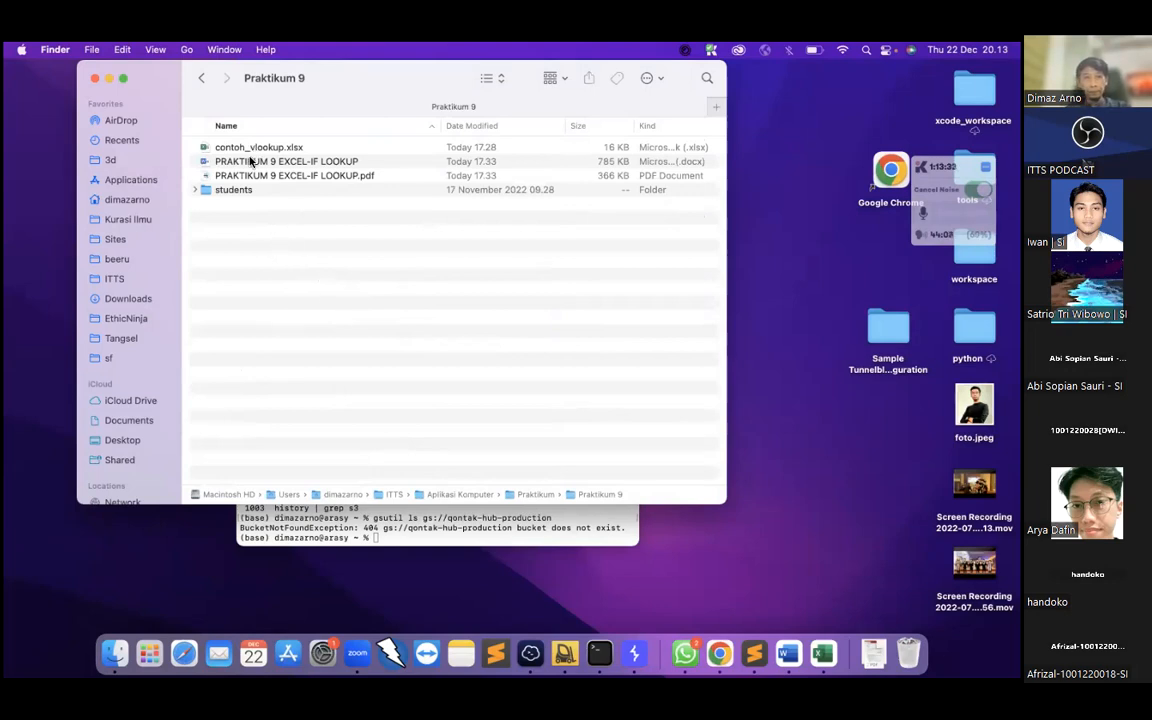
Open PRAKTIKUM 9 EXCEL-IF LOOKUP.pdf in Preview and show it full screen
left_click(296, 178)
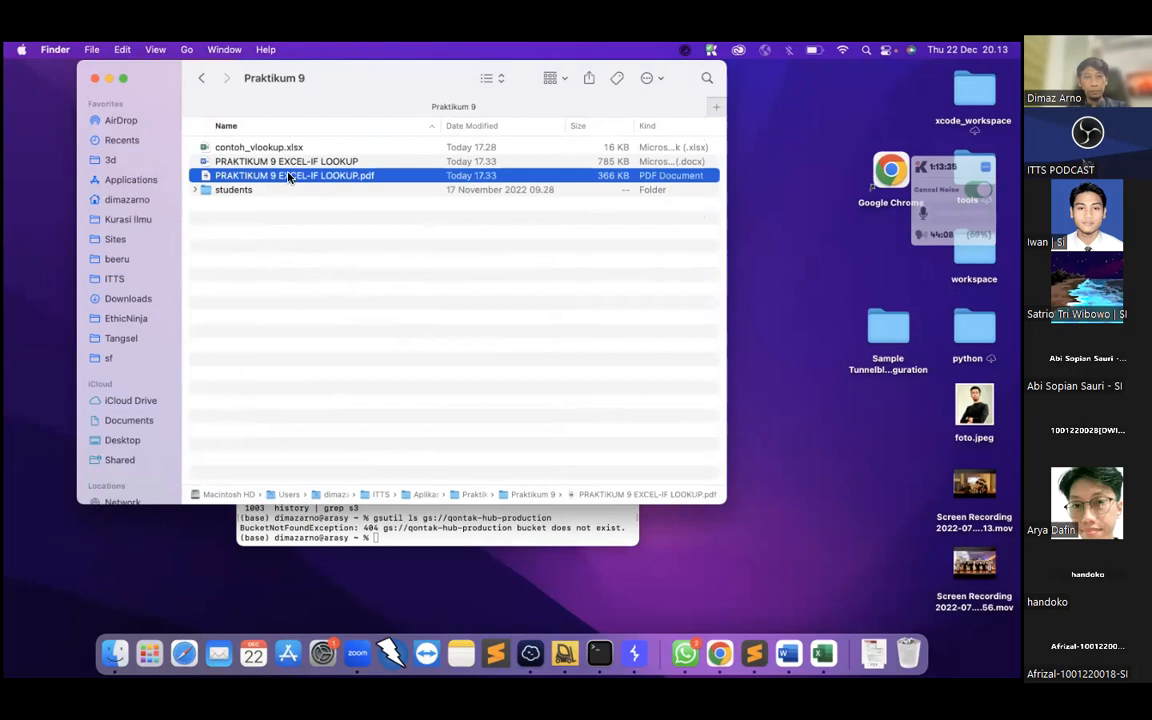
double_click(289, 177)
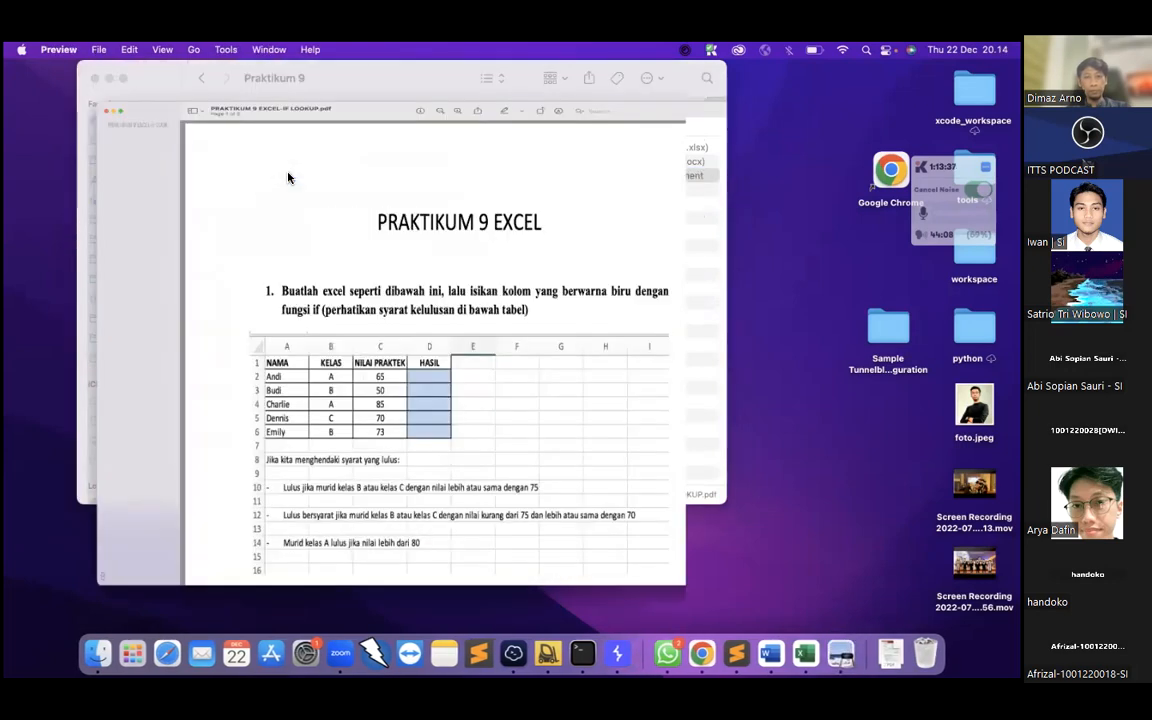
scroll(383, 242, "down", 1)
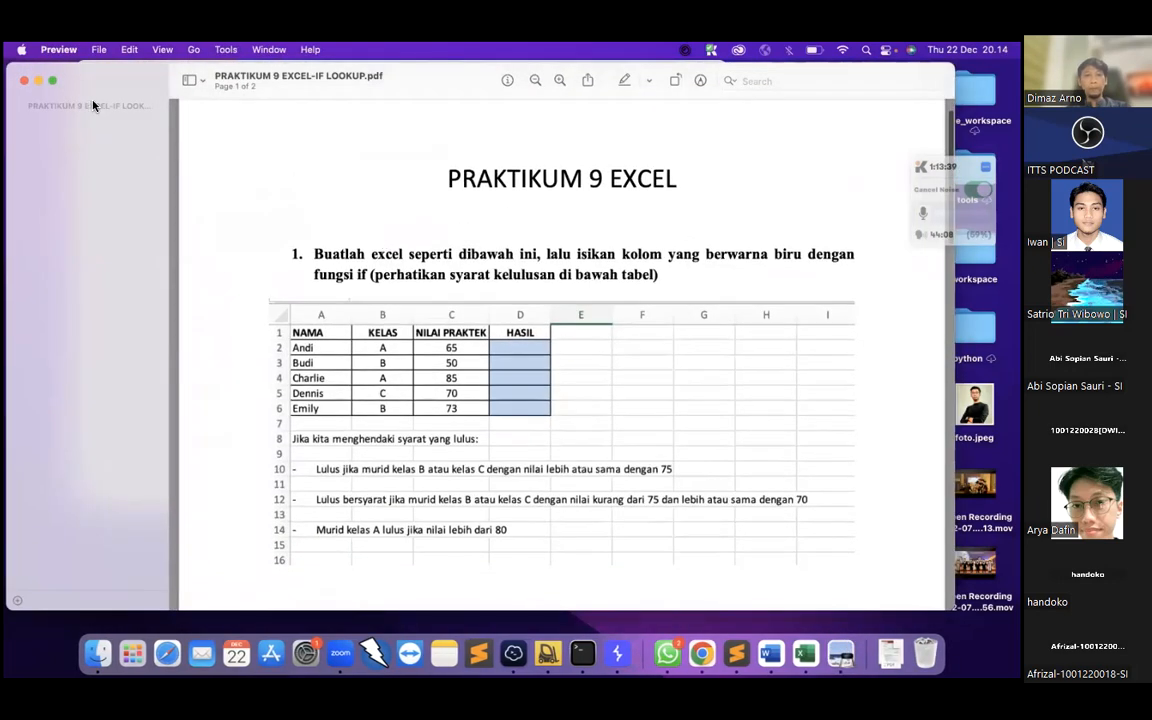
left_click(52, 84)
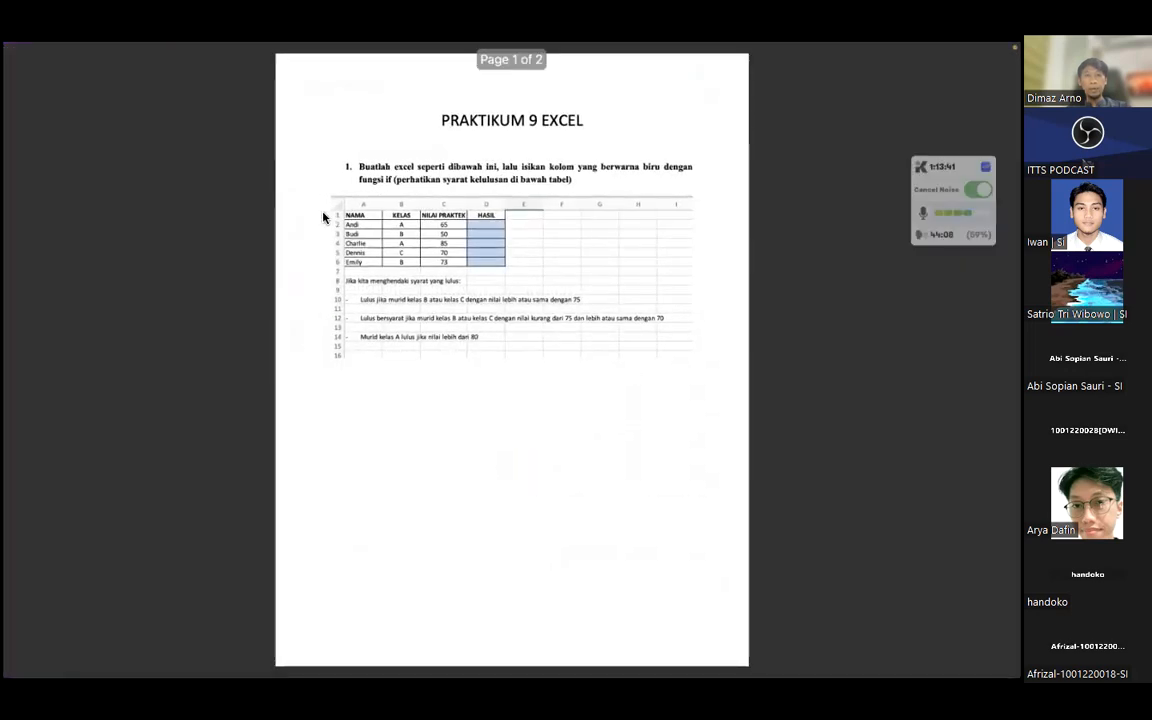